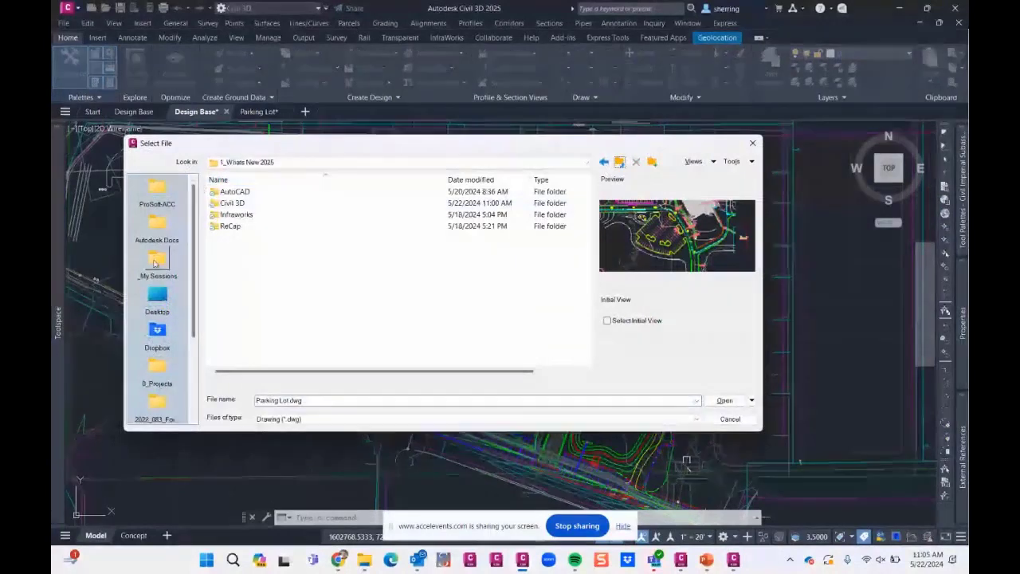
- Open the UAV - 12-05-2022 drawing from the Civil 3D large surface folder inside 2_Tips
left_click(157, 263)
double_click(233, 203)
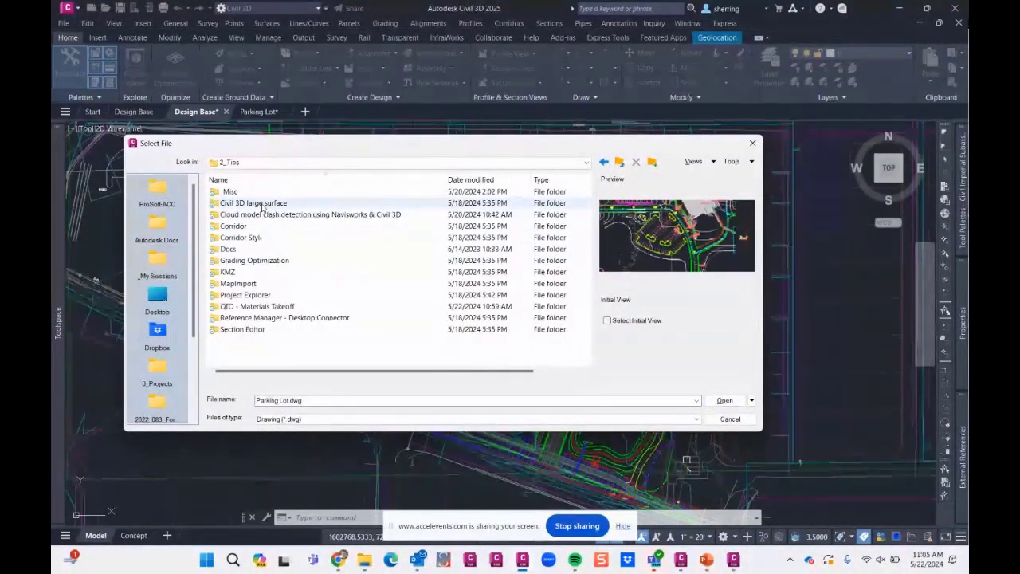
left_click(263, 204)
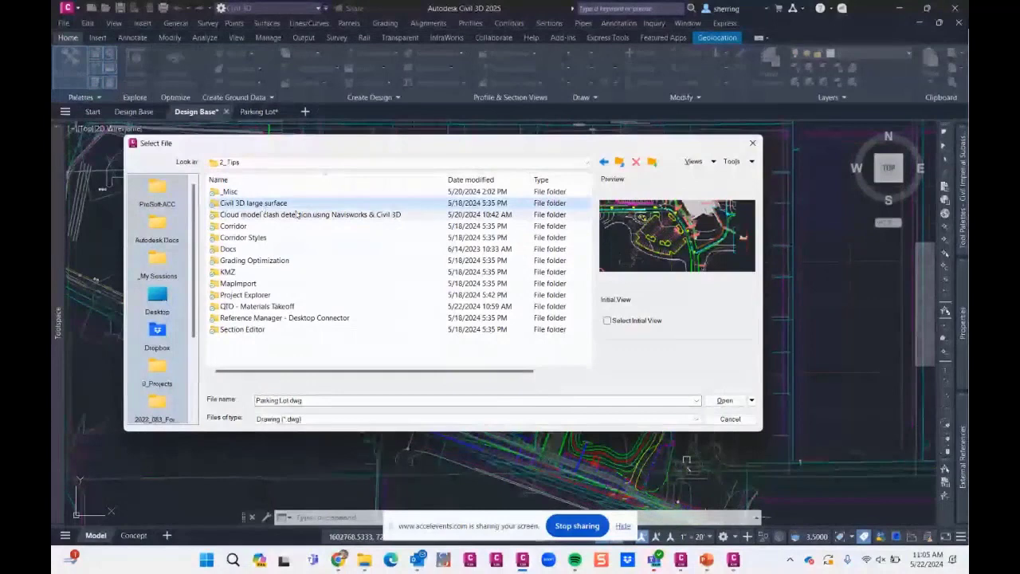
double_click(248, 203)
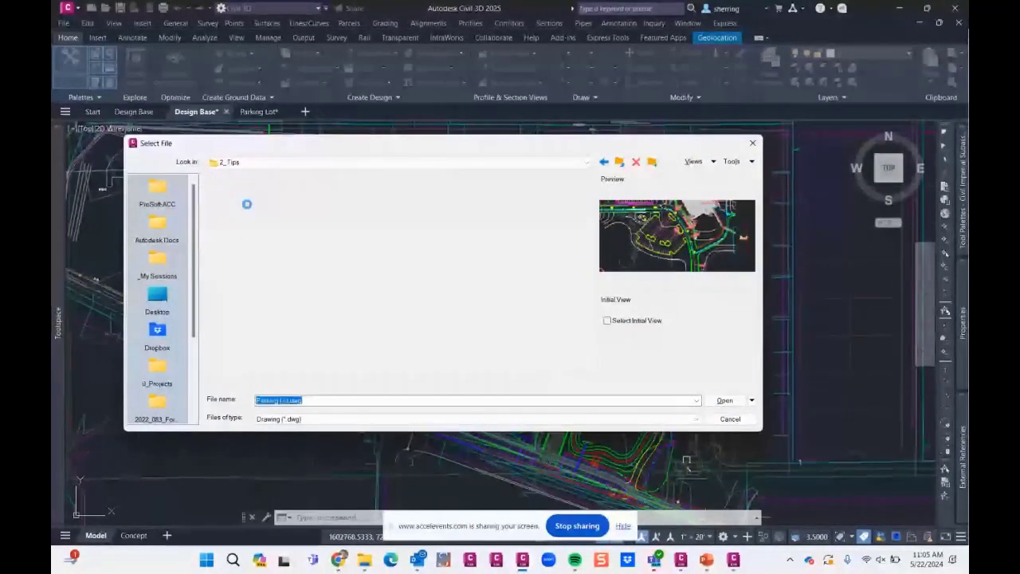
double_click(262, 199)
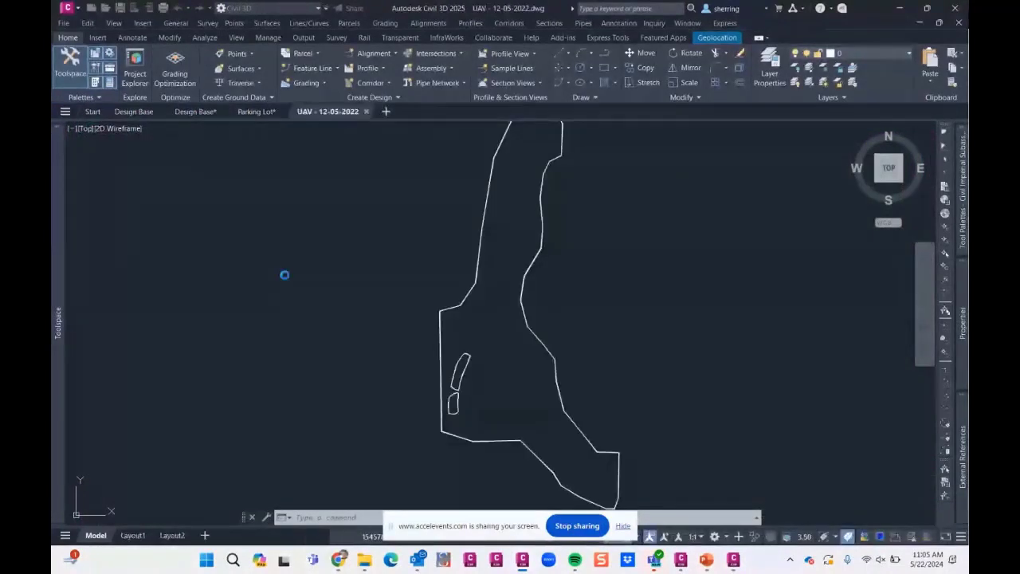
- Change the UAV - 12-07-2022 surface from the Standard style to a contour style
mouse_move(57, 276)
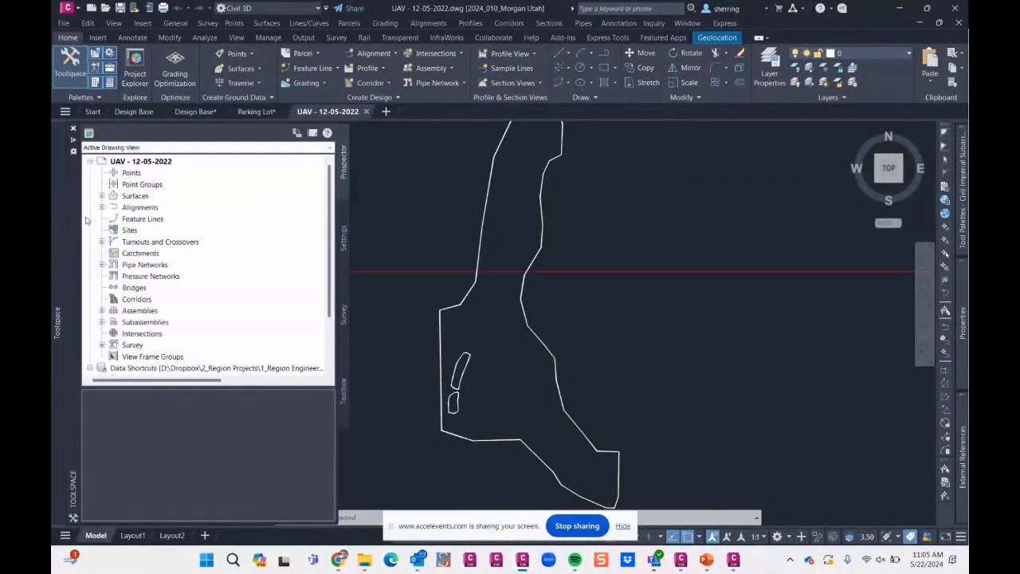
right_click(161, 209)
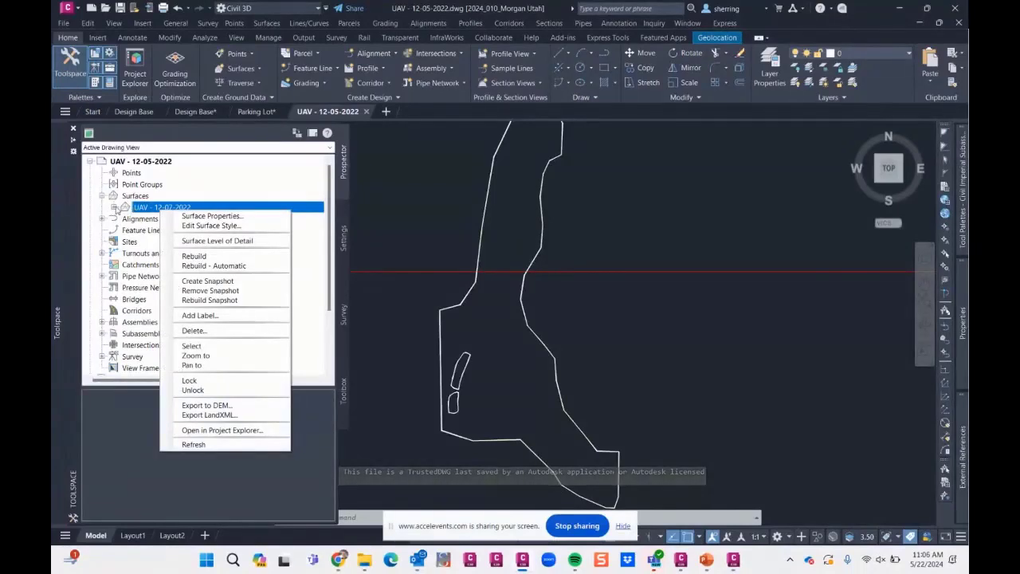
left_click(196, 216)
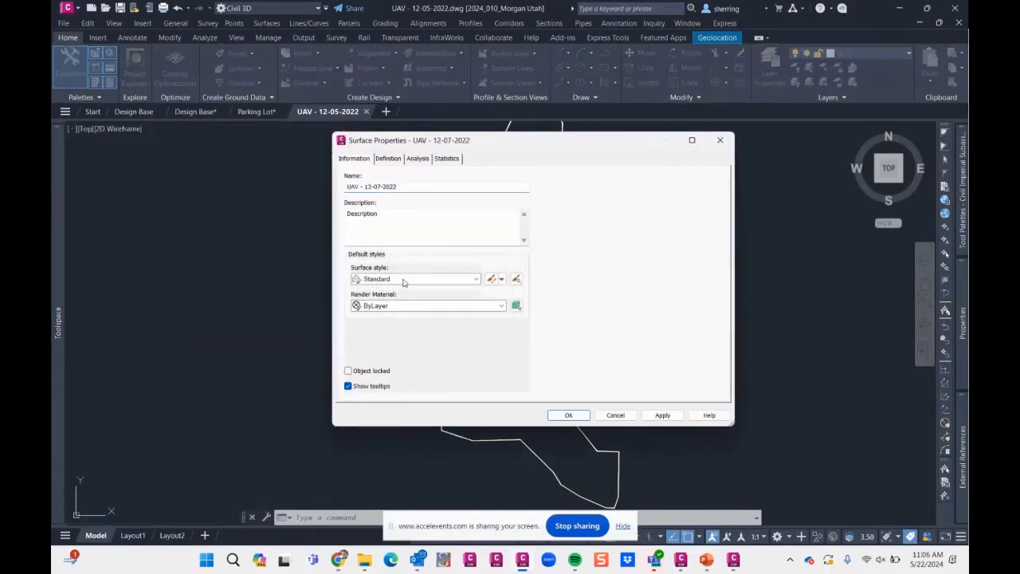
left_click(404, 279)
left_click(422, 290)
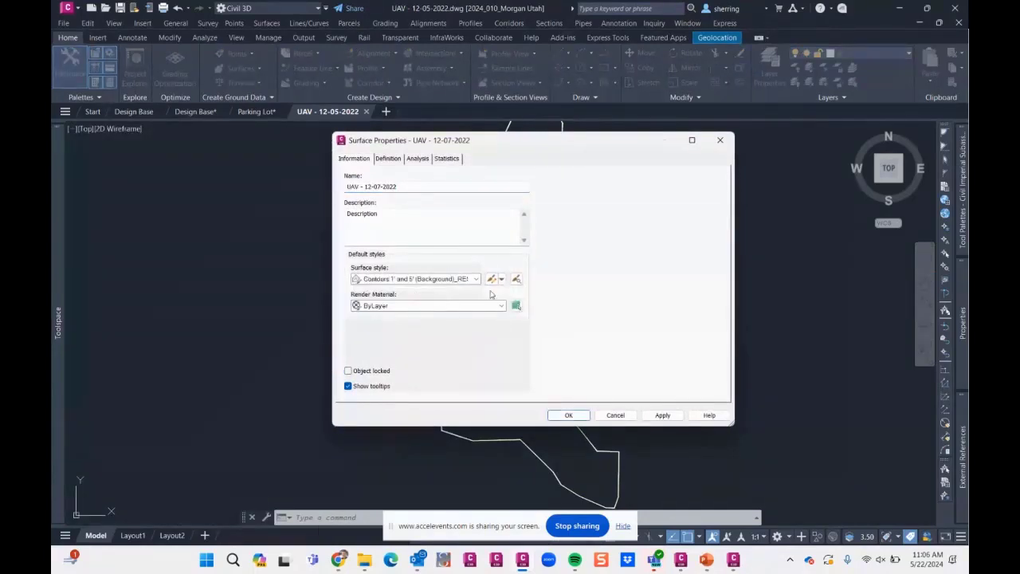
left_click(569, 416)
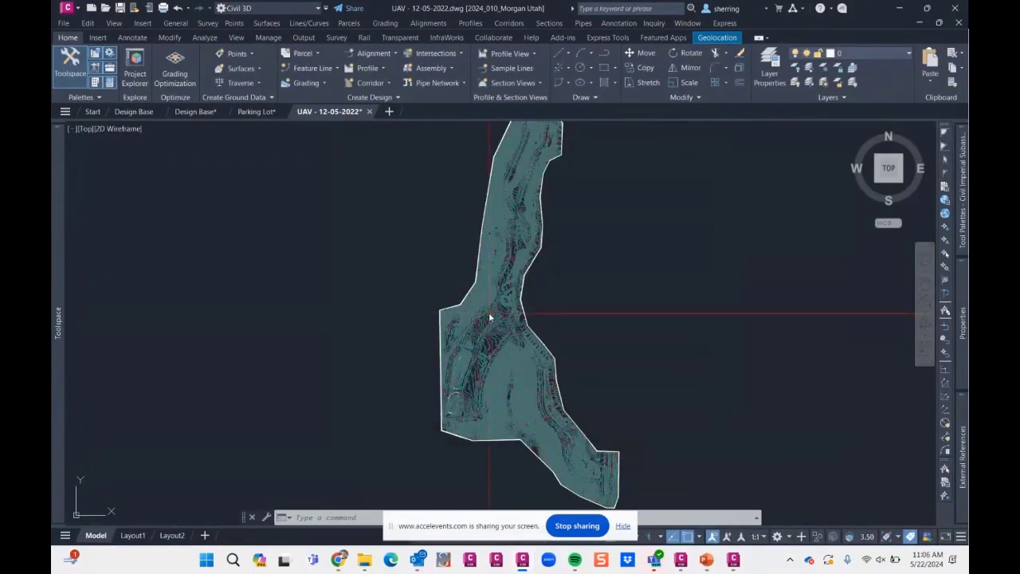
left_click(487, 316)
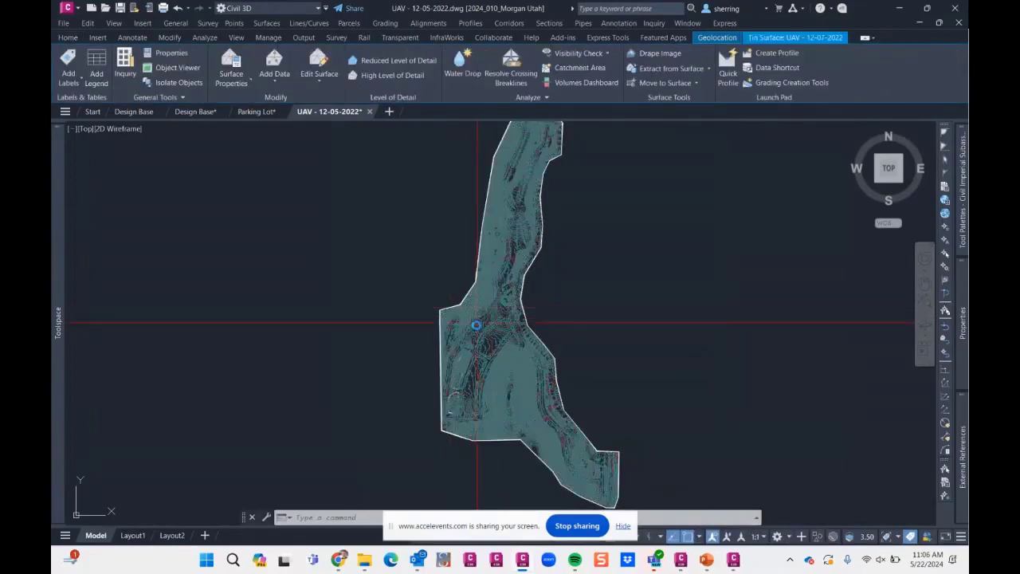
key("Escape")
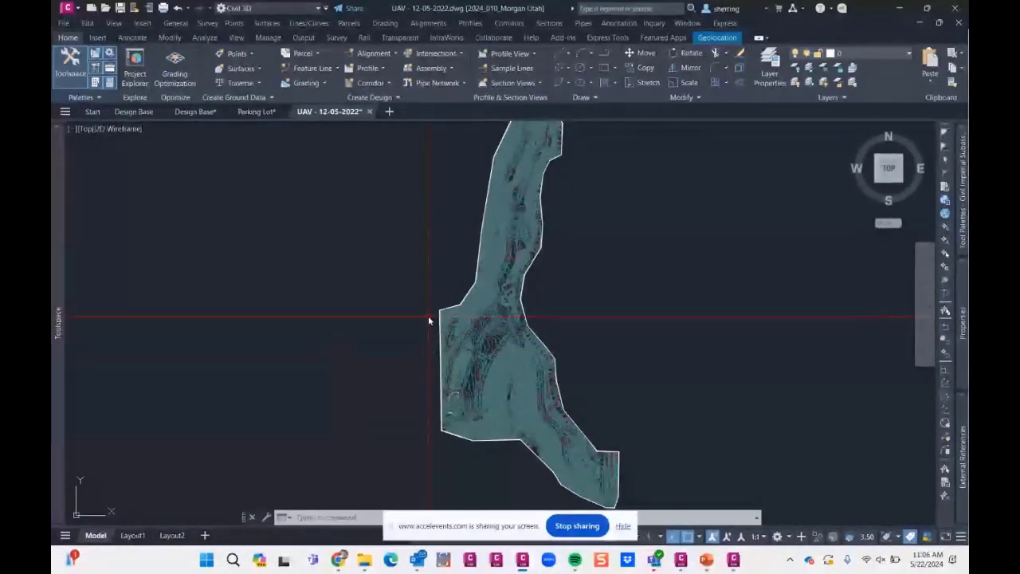
- Draw a rectangle around the wide lower part of the contoured area, leaving its southern tip and northern strip outside
type("rec")
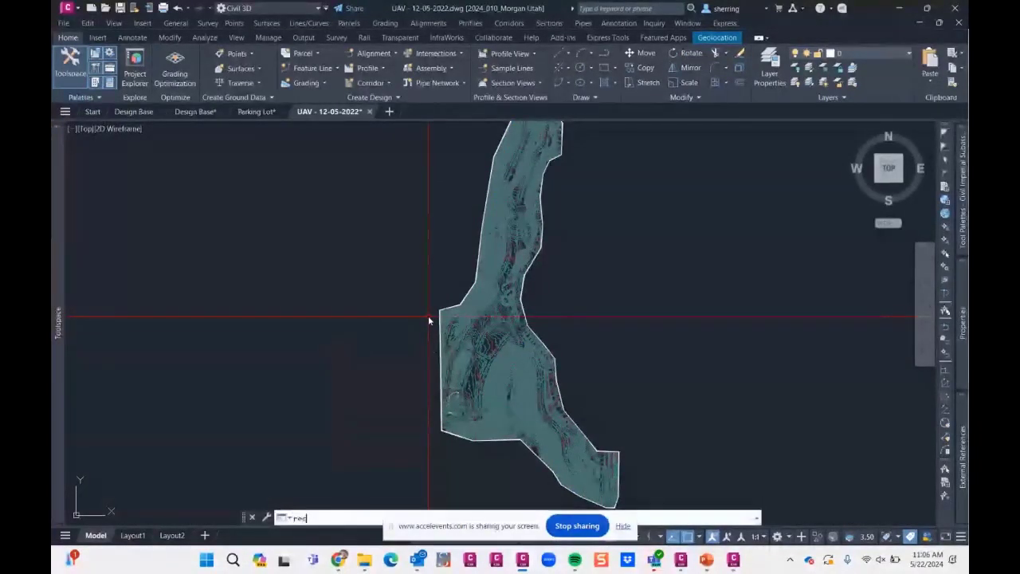
key("Return")
left_click(422, 310)
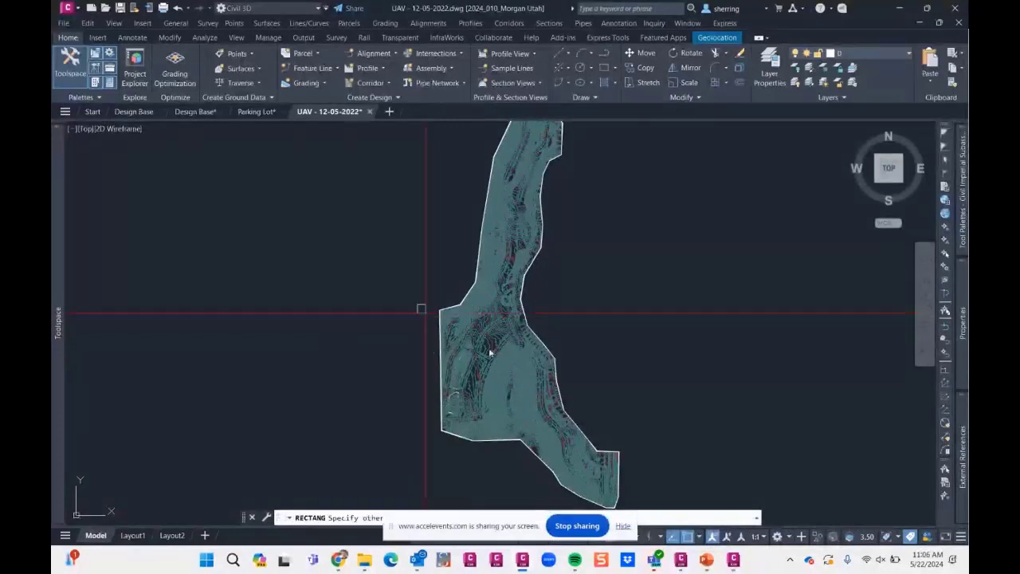
left_click(658, 441)
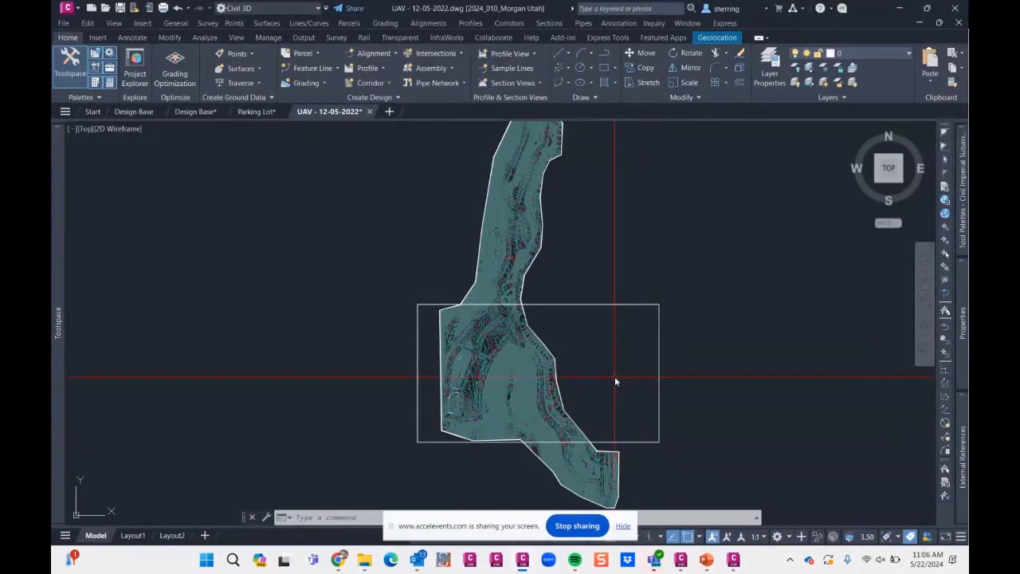
middle_click_drag(630, 380, 614, 325)
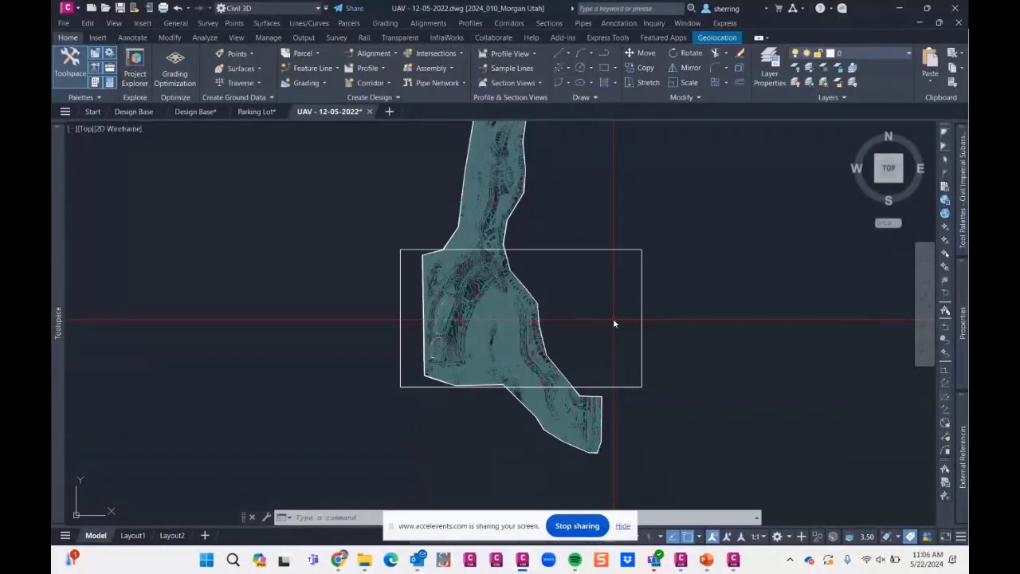
- Create a TIN surface named eg with the style Contours 1' and 5' (Background)_RES
mouse_move(54, 255)
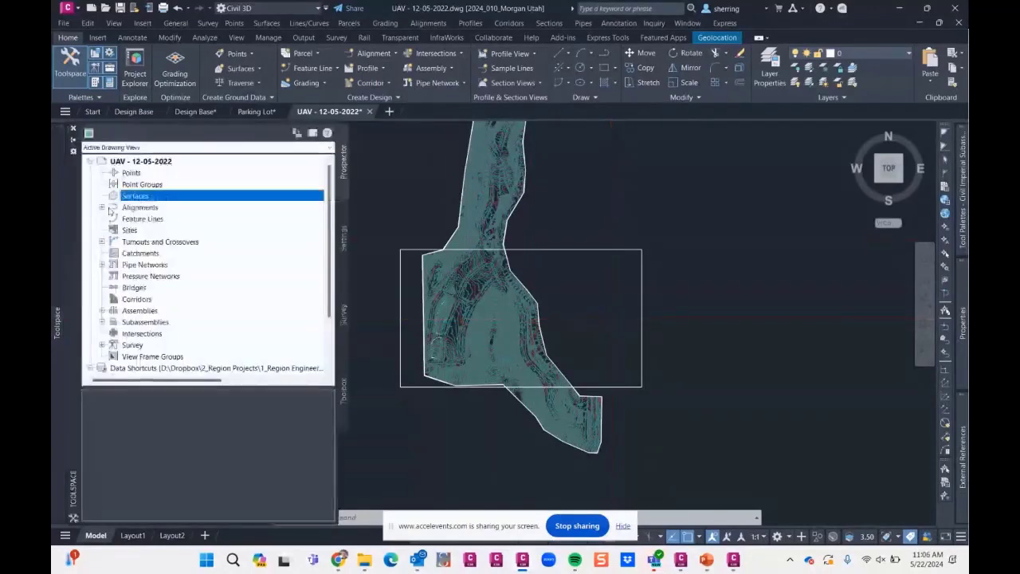
right_click(163, 197)
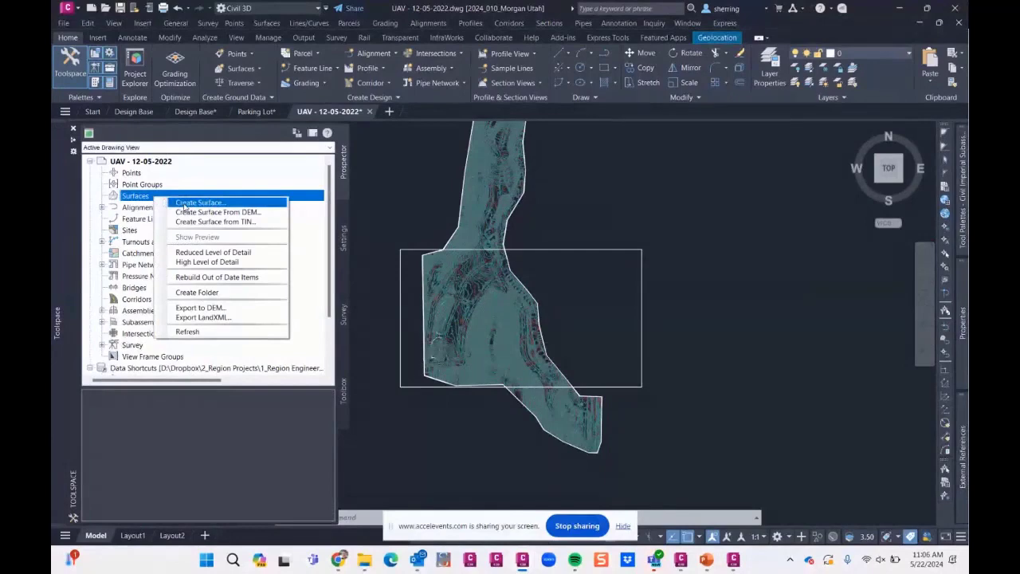
left_click(183, 204)
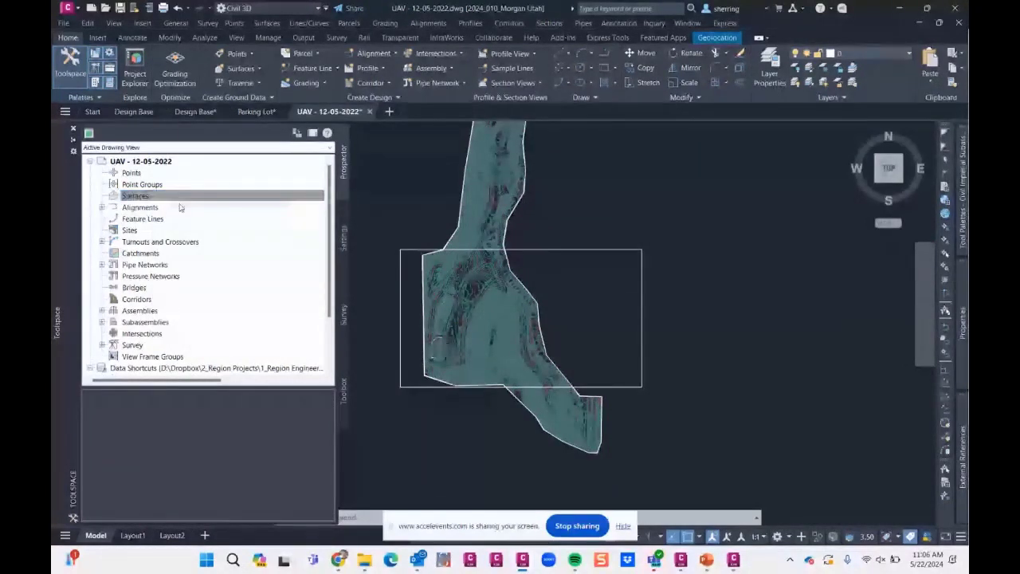
left_click(311, 156)
type("eg")
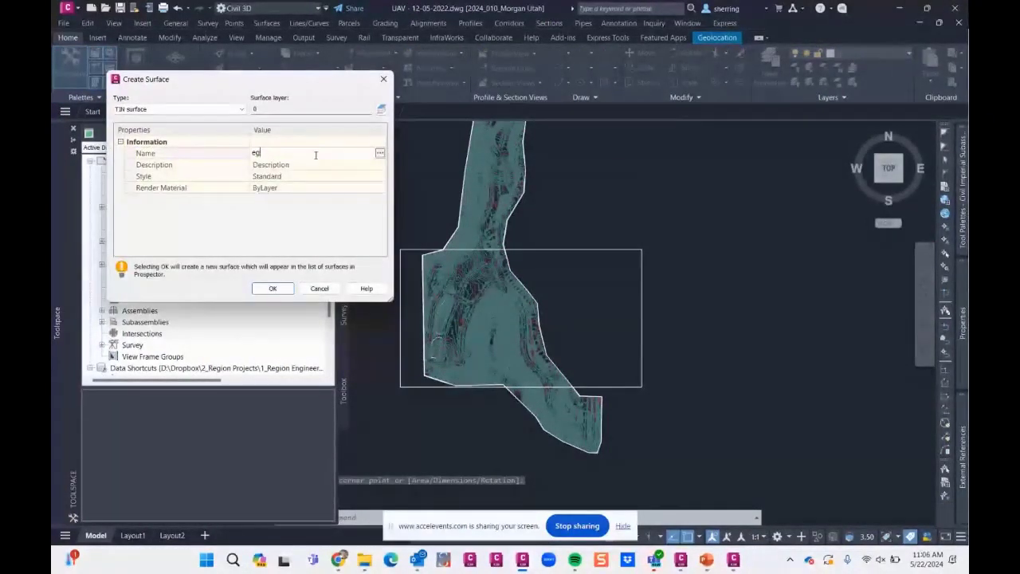
key("Return")
left_click(378, 178)
left_click(377, 178)
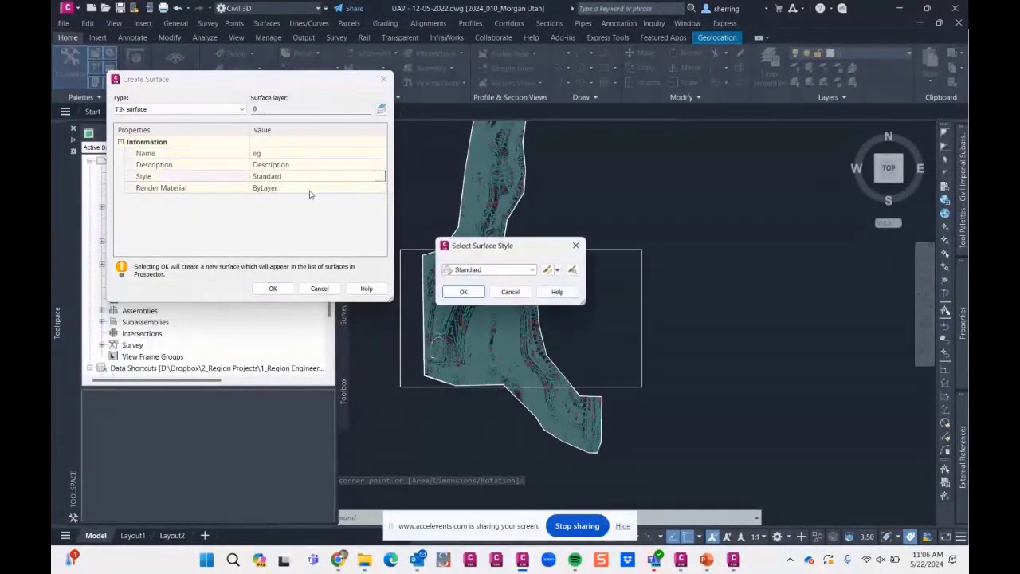
left_click(494, 270)
left_click(495, 281)
left_click(465, 291)
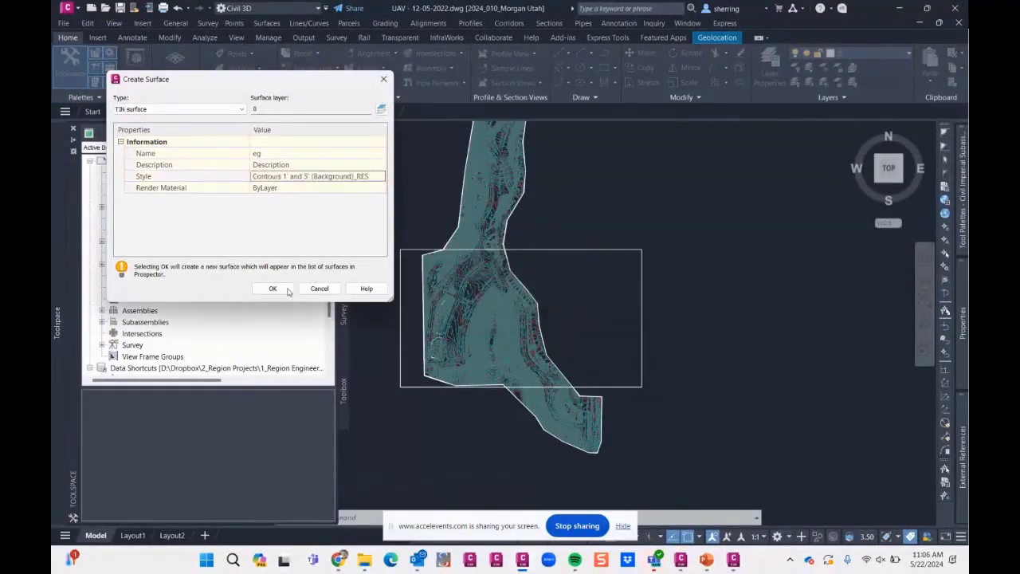
left_click(272, 288)
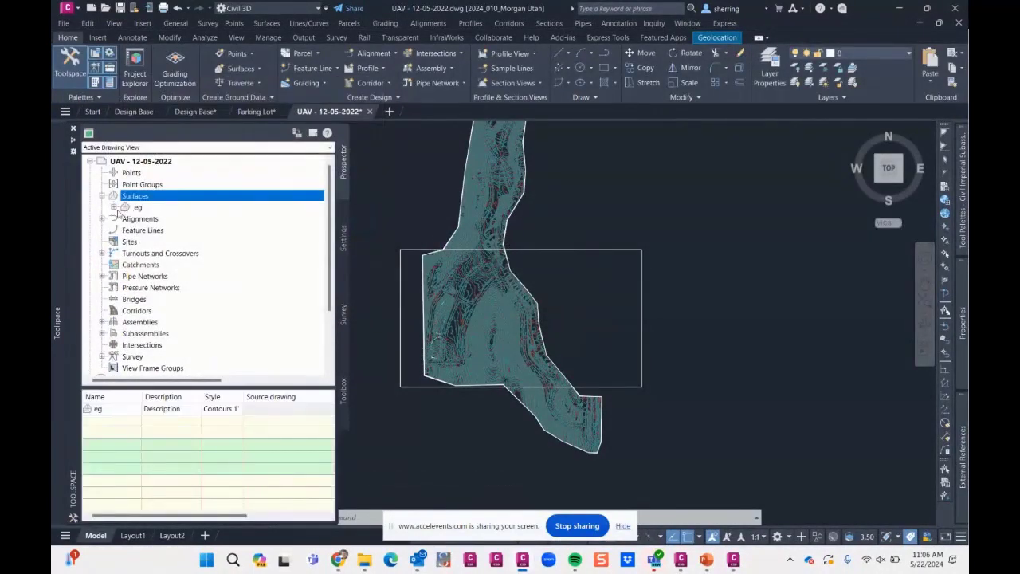
- Add the rectangle to the eg surface definition as a boundary of type Data Clip
left_click(114, 207)
left_click(125, 242)
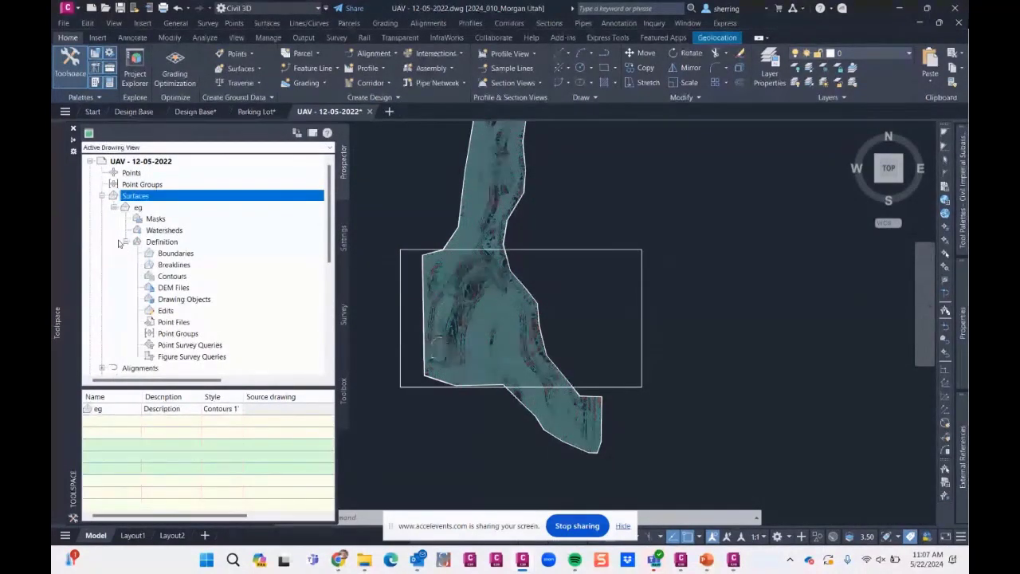
right_click(200, 255)
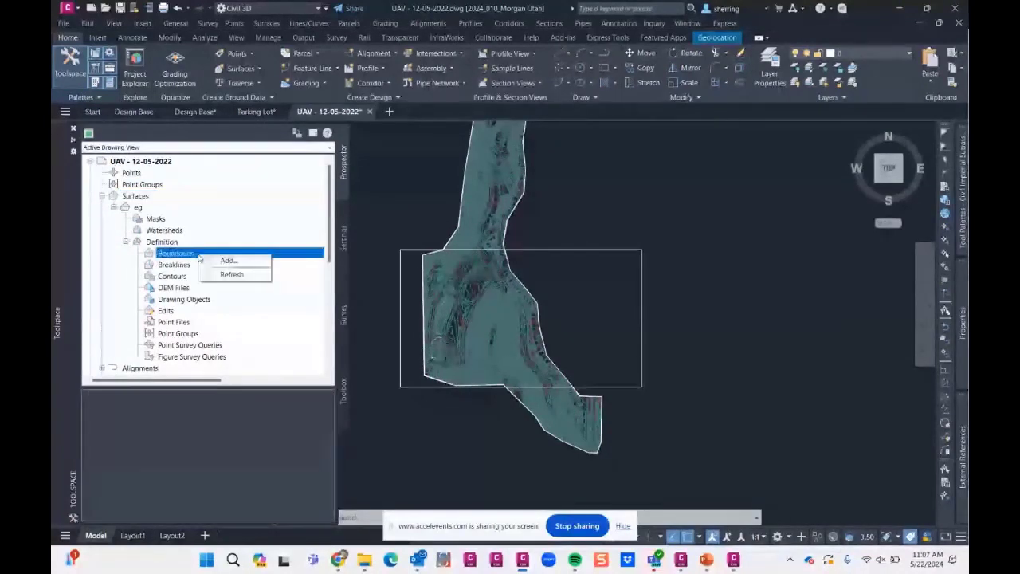
left_click(230, 262)
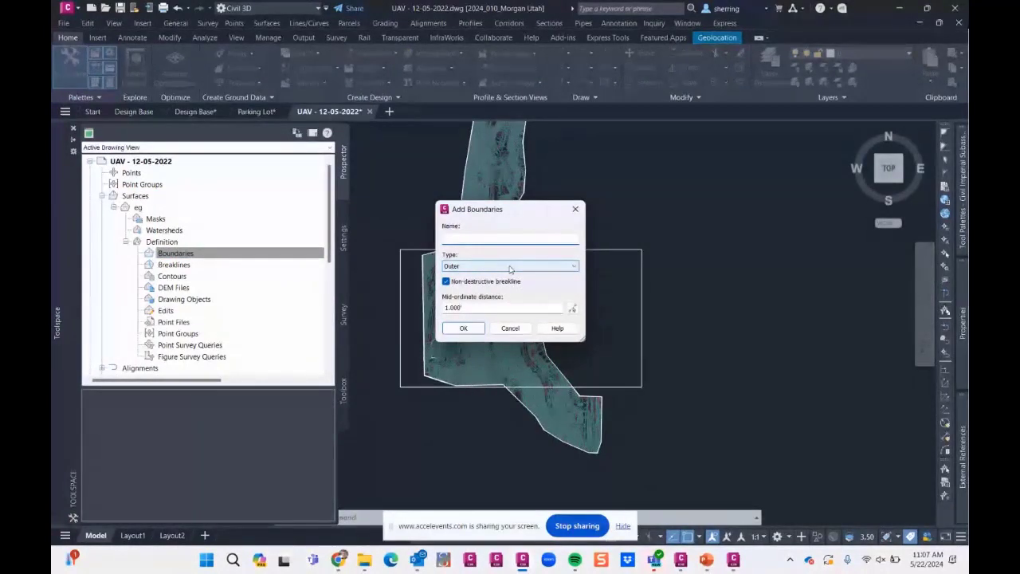
left_click(509, 267)
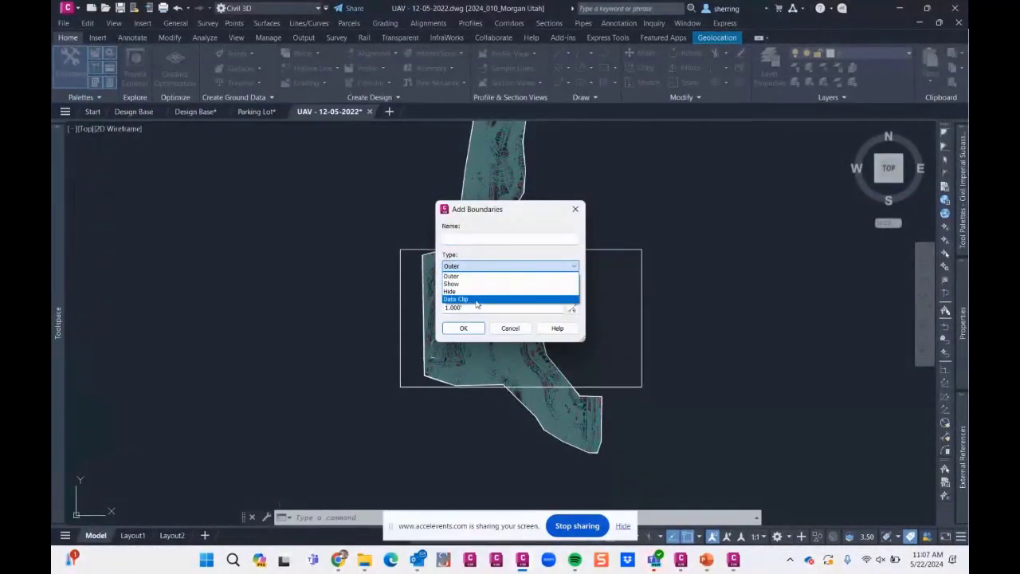
left_click(482, 299)
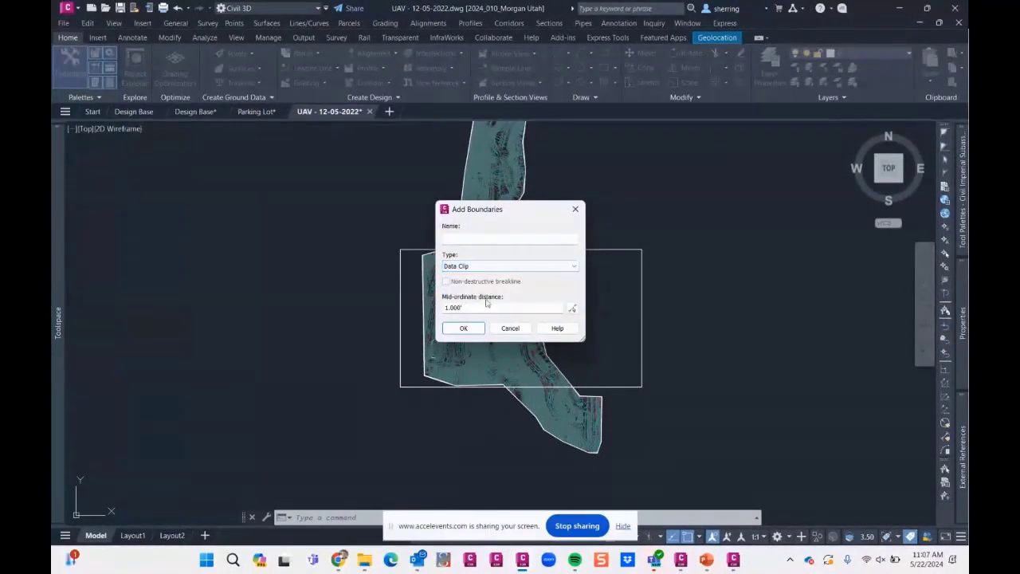
left_click(463, 327)
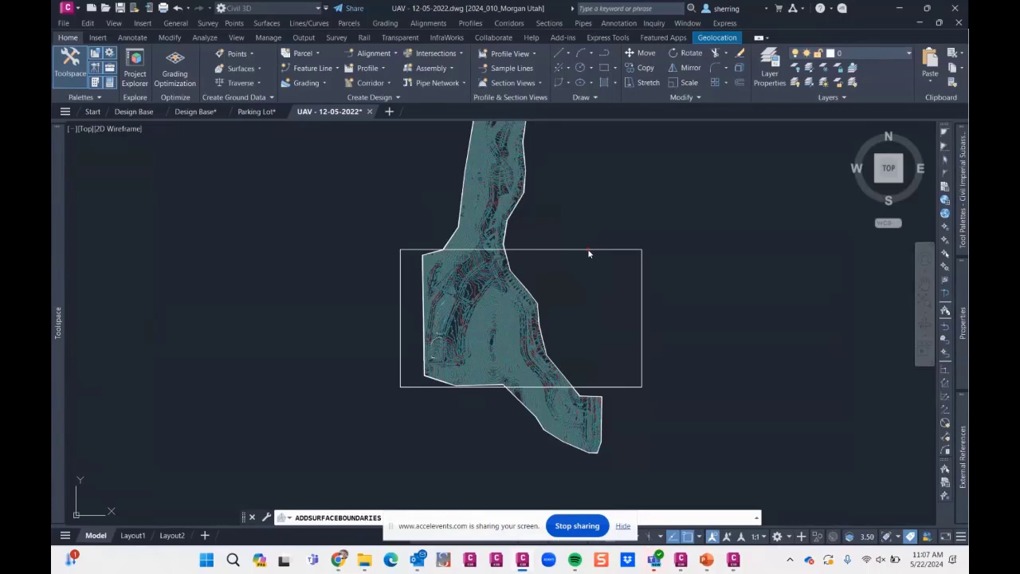
mouse_move(52, 303)
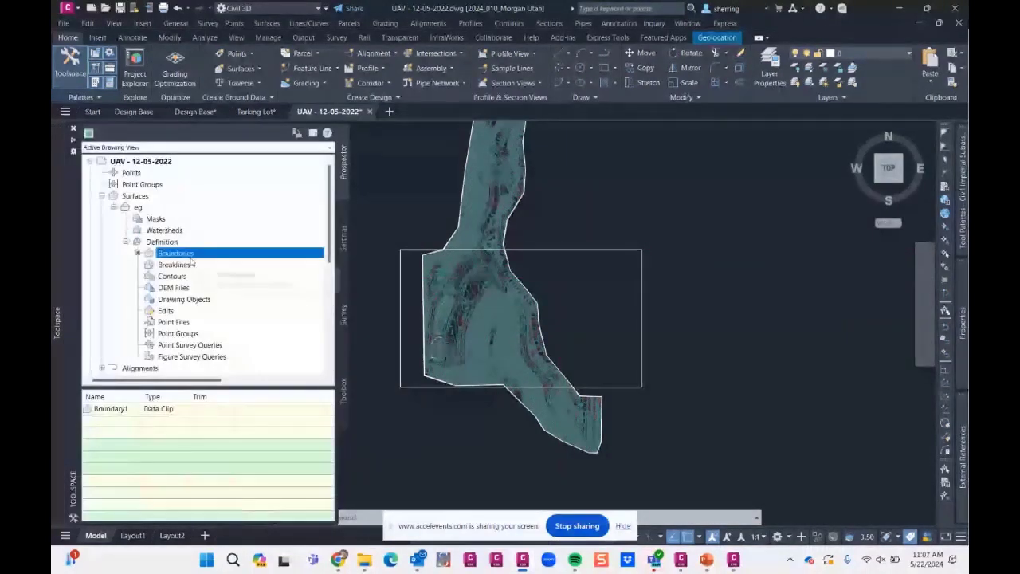
- Pick a few contour polylines, extend the selection to all similar objects and isolate them
scroll(490, 233, "up", 8)
left_click(490, 223)
left_click(473, 246)
scroll(470, 201, "down", 2)
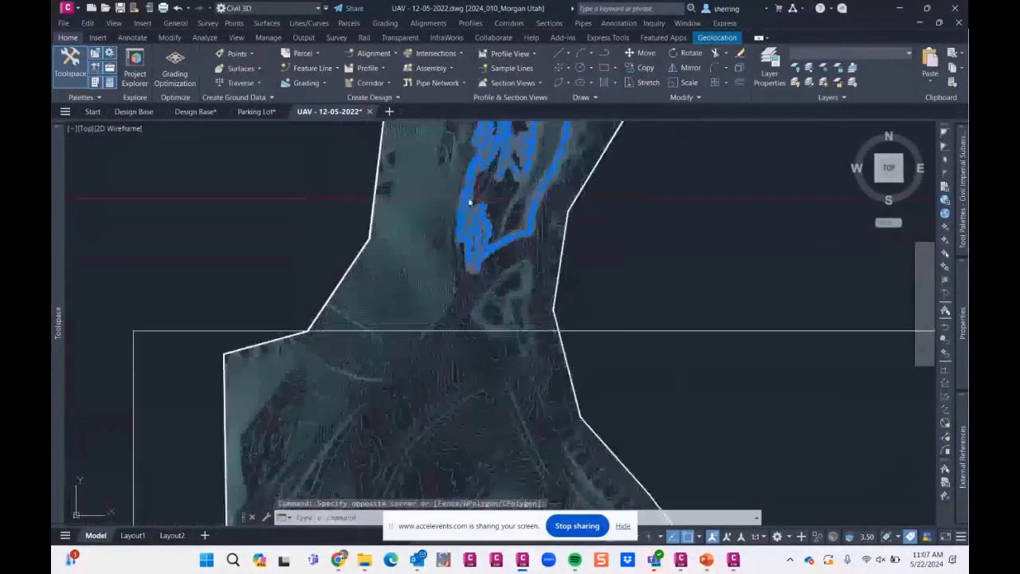
scroll(470, 201, "down", 4)
right_click(366, 185)
left_click(431, 358)
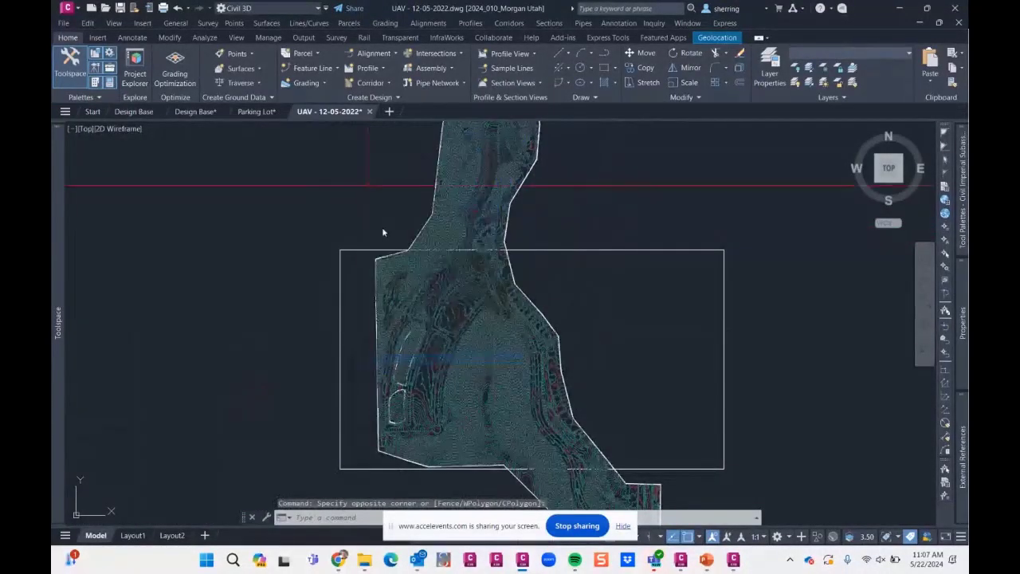
right_click(377, 215)
mouse_move(462, 251)
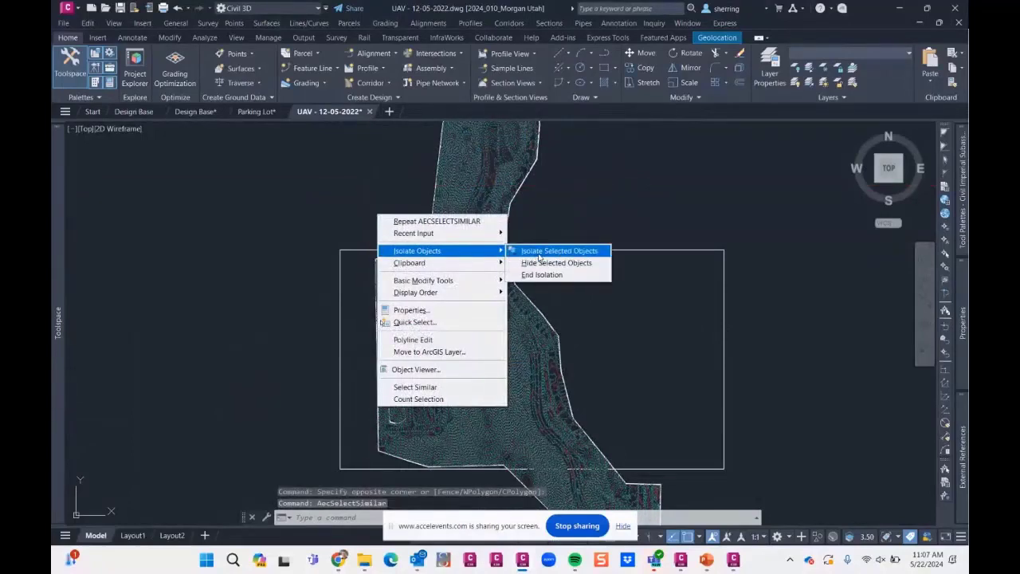
left_click(540, 253)
- Add all the isolated contour polylines to the eg surface definition as contour data and dismiss the event list
mouse_move(54, 281)
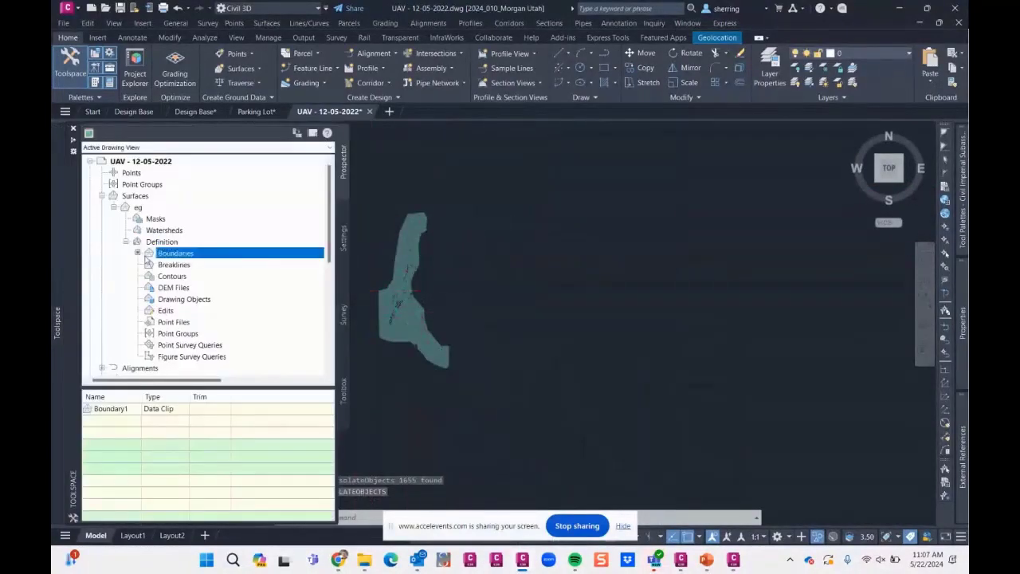
right_click(189, 289)
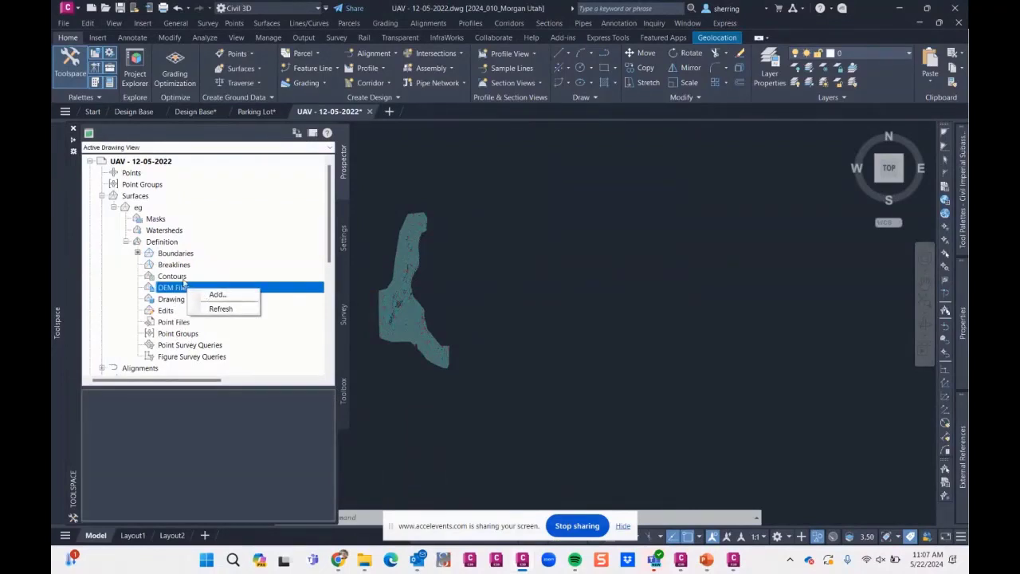
right_click(176, 276)
left_click(212, 281)
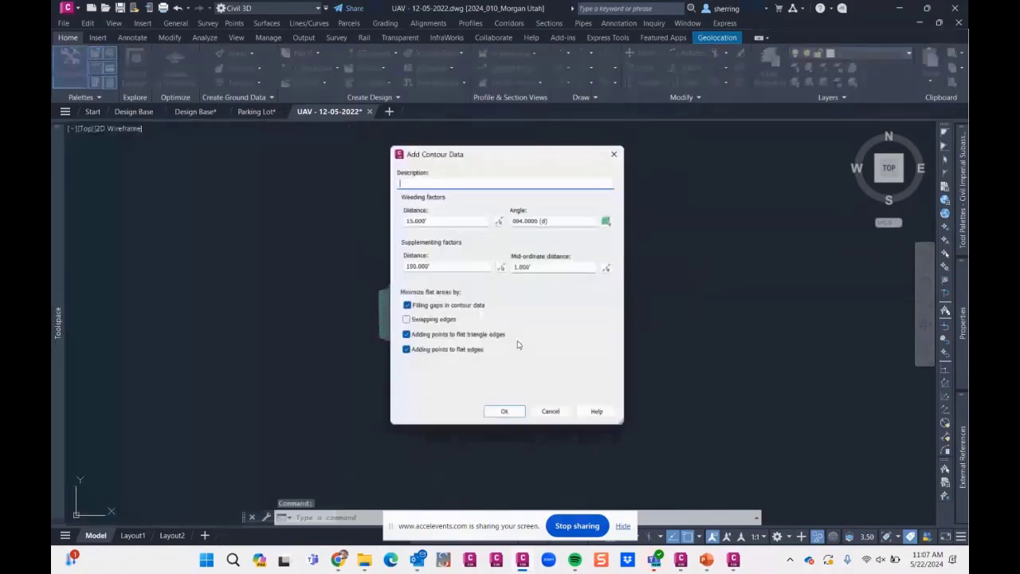
left_click(504, 411)
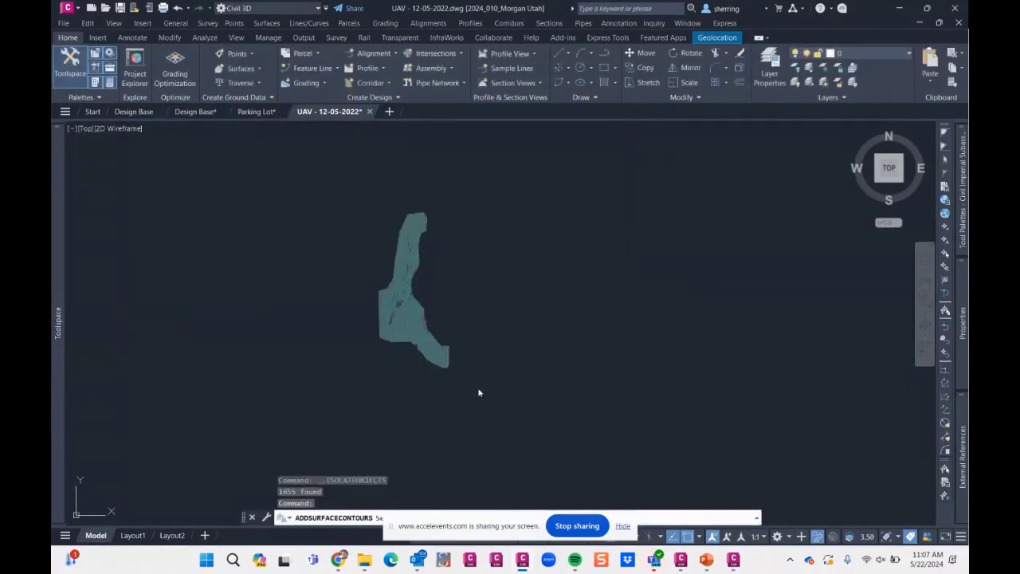
left_click(498, 391)
left_click(345, 218)
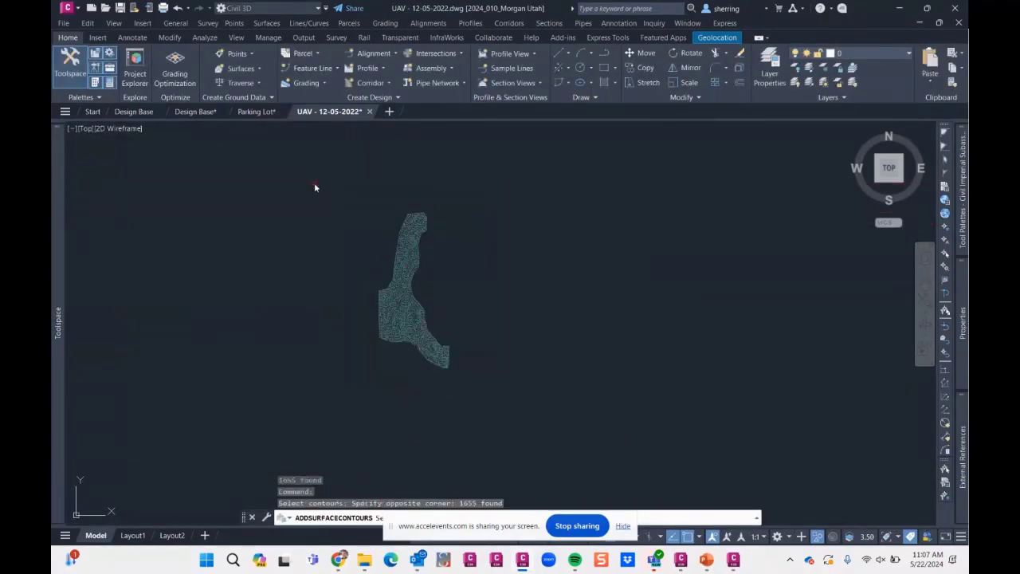
key("Return")
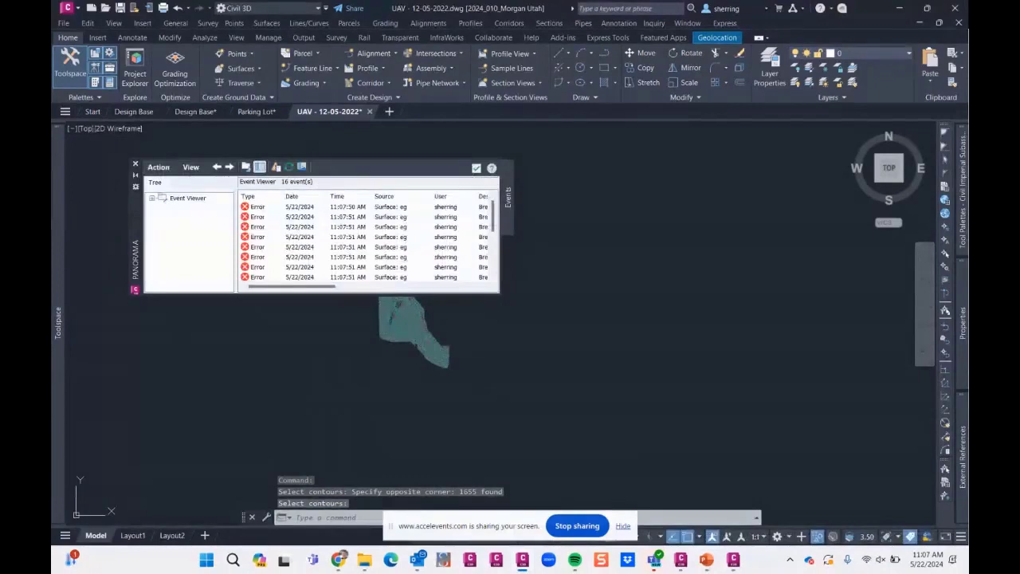
left_click(136, 164)
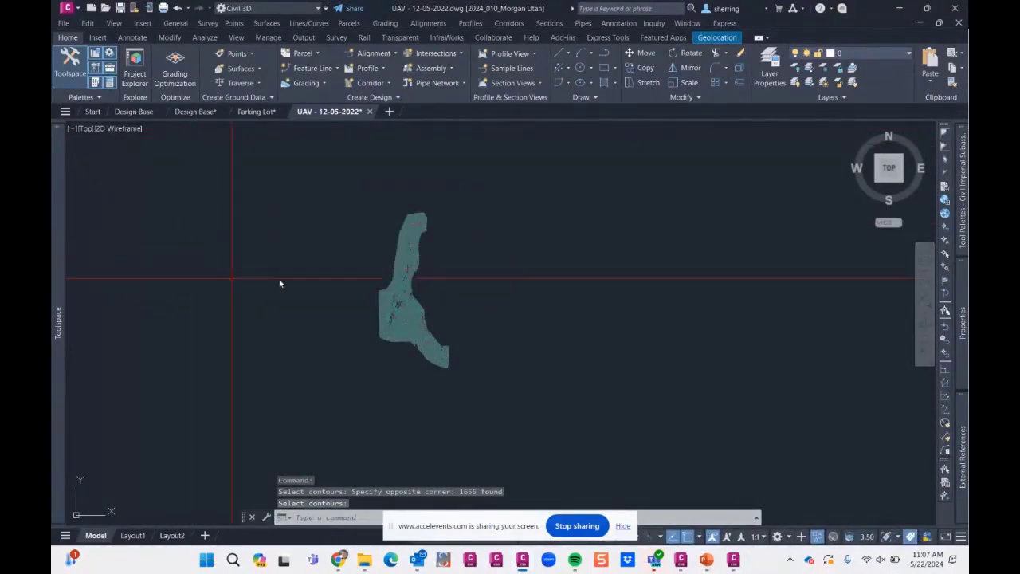
- Zoom to the eg surface and look closely at the contours at its northern end
mouse_move(60, 242)
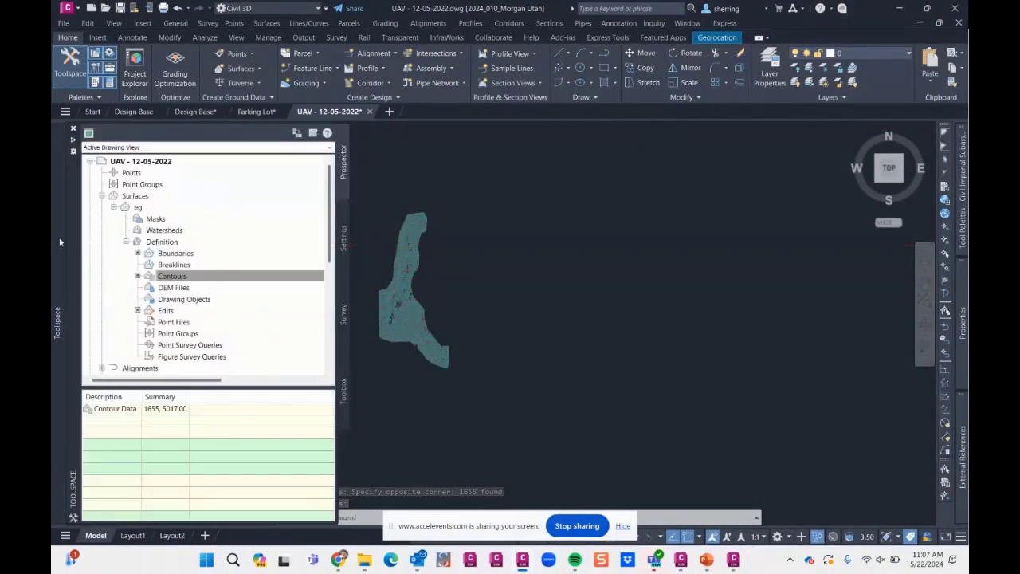
right_click(145, 208)
left_click(171, 355)
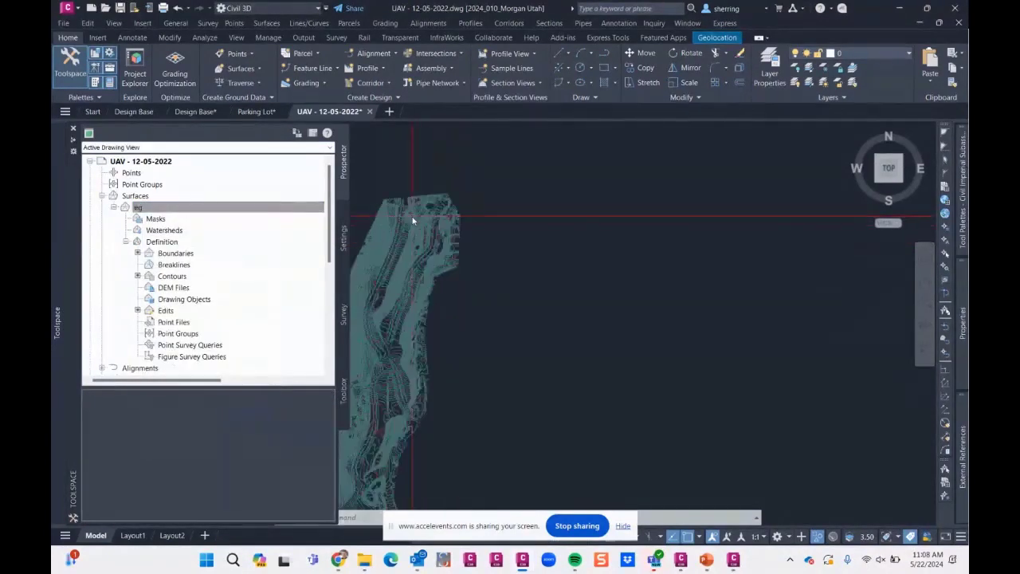
scroll(412, 221, "up", 8)
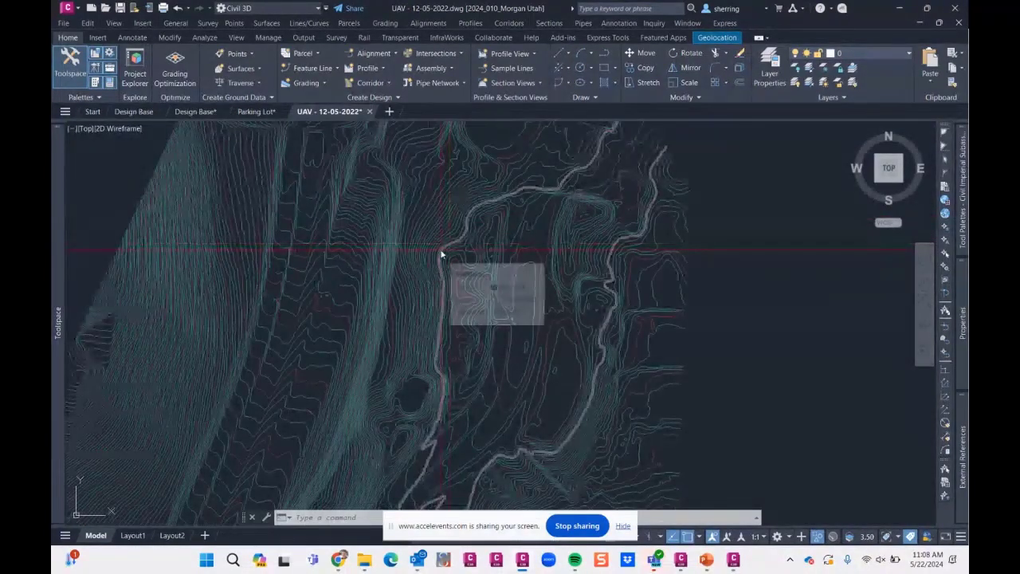
mouse_move(54, 241)
left_click(150, 209)
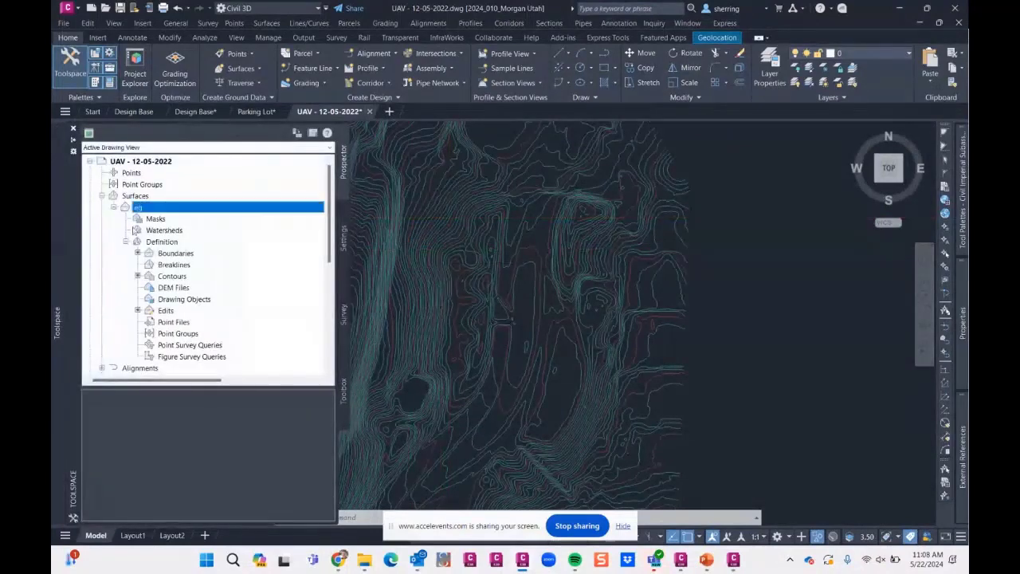
right_click(151, 209)
left_click(197, 213)
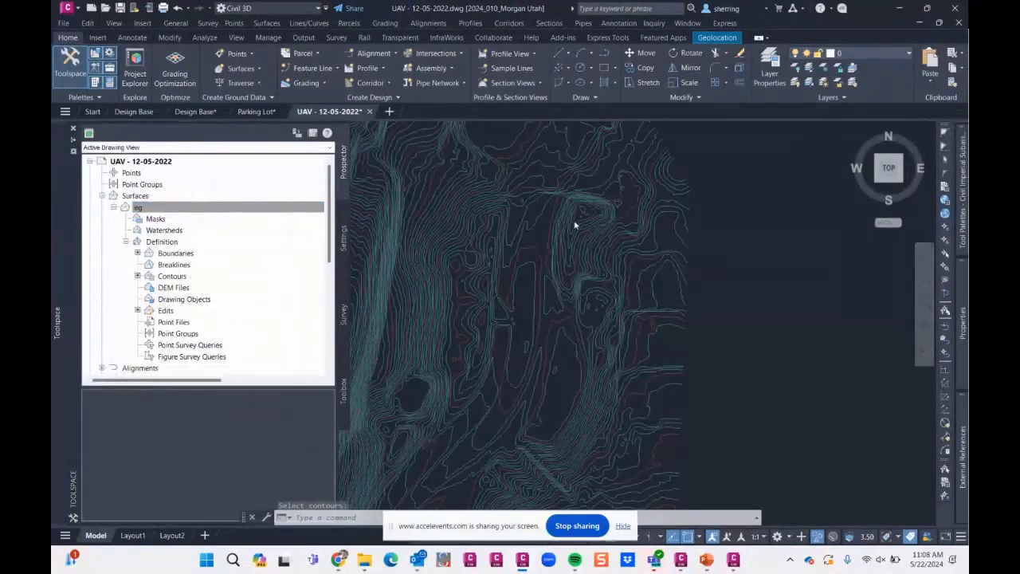
key("Escape")
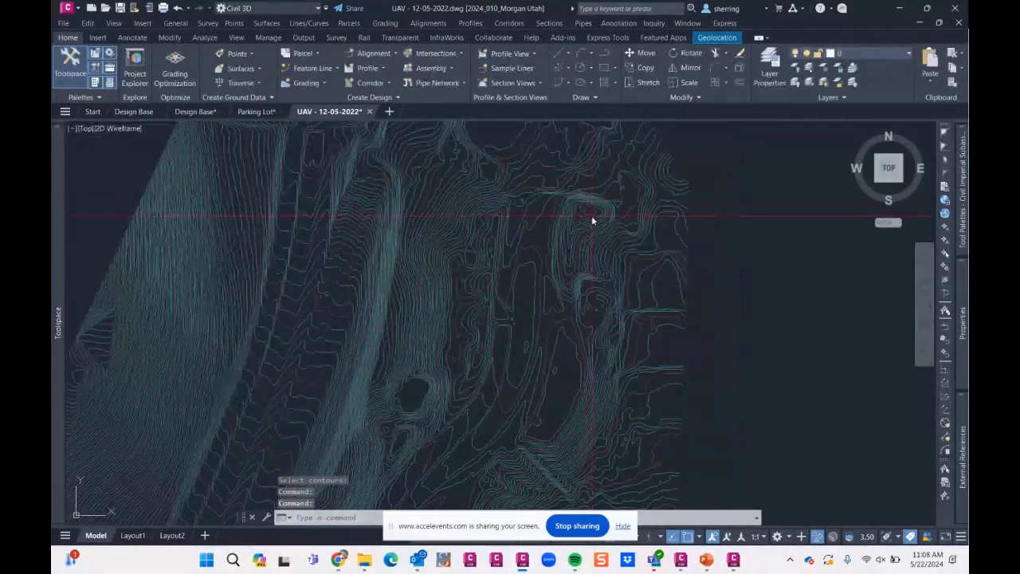
- Select one contour polyline near the northern end to inspect it and clear the selection
left_click(552, 222)
scroll(534, 210, "down", 5)
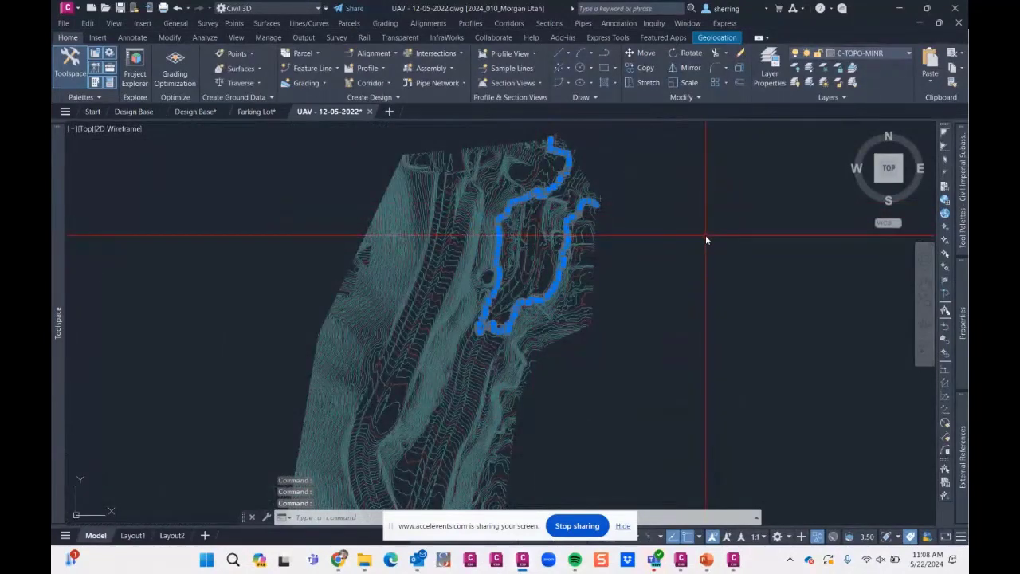
key("Escape")
- Set Copy deleted dependent objects to Yes in the eg surface's build options, rebuild the surface and dismiss the event list
mouse_move(57, 232)
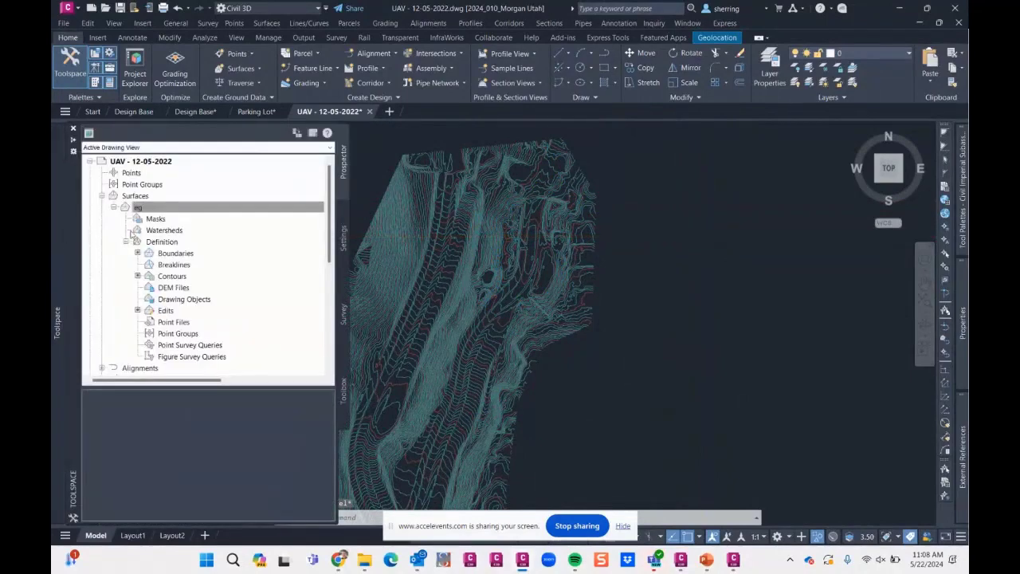
right_click(182, 210)
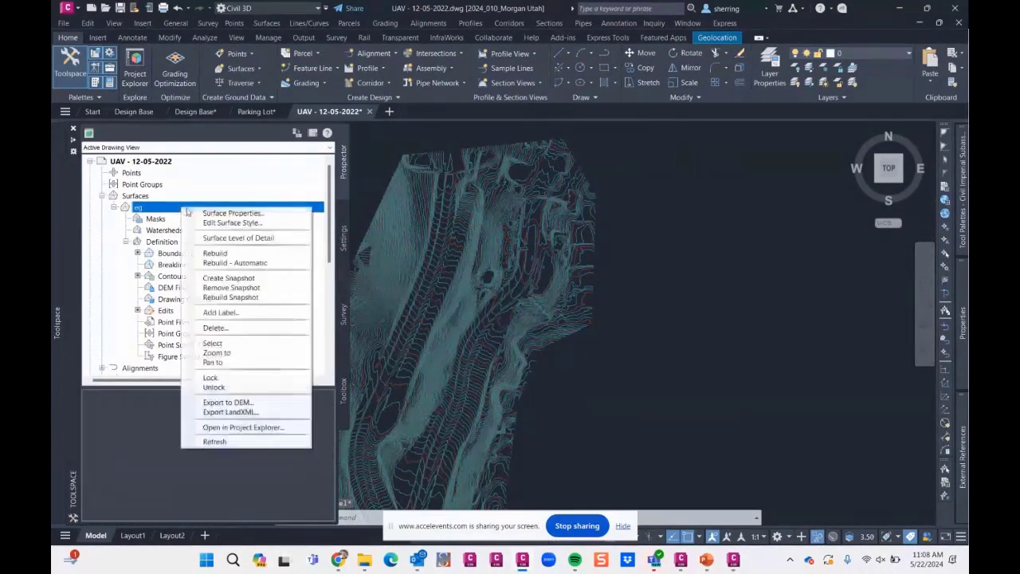
left_click(209, 213)
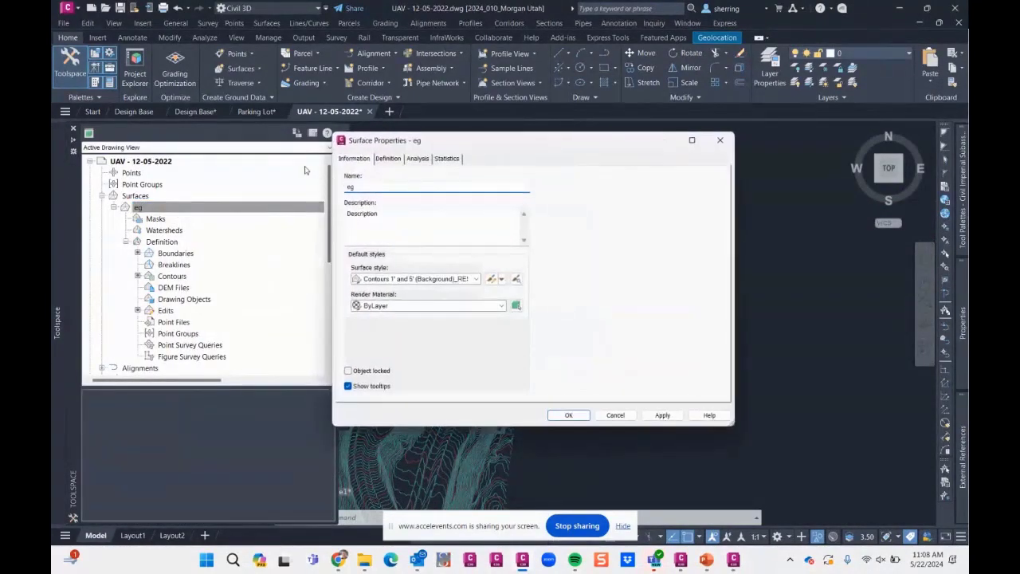
left_click(388, 158)
left_click(362, 193)
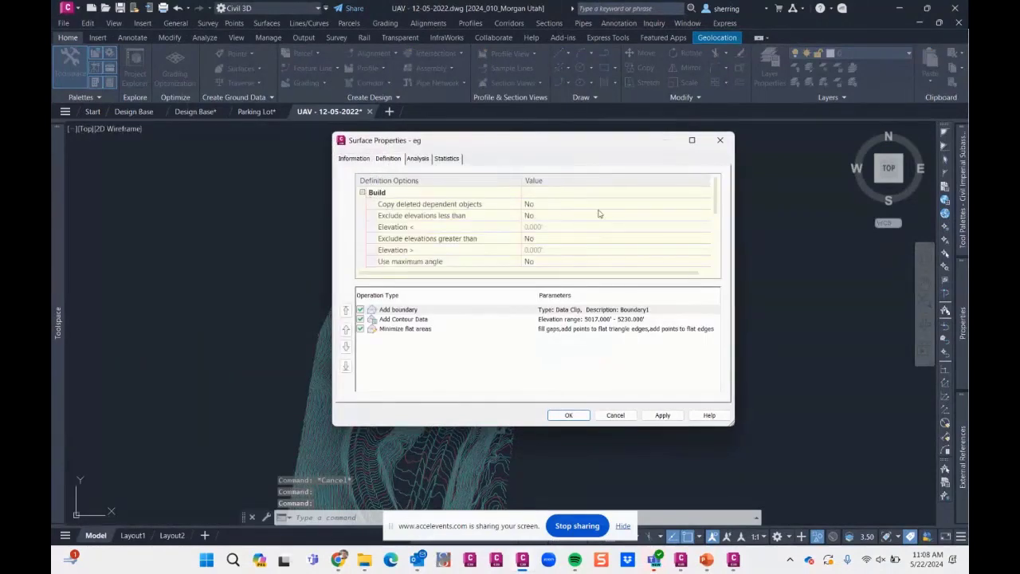
left_click(551, 207)
left_click(551, 209)
left_click(542, 227)
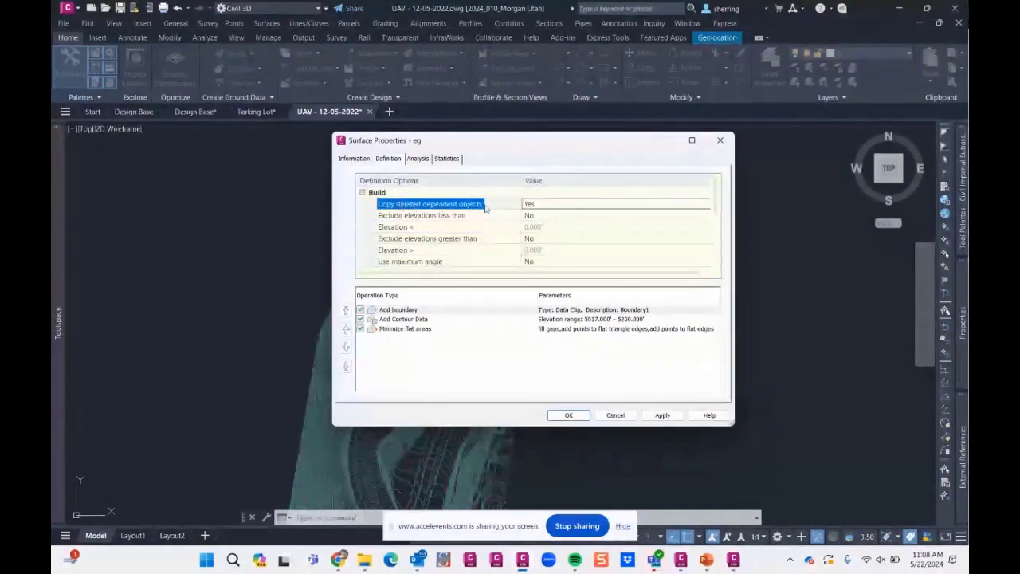
left_click(568, 414)
left_click(430, 246)
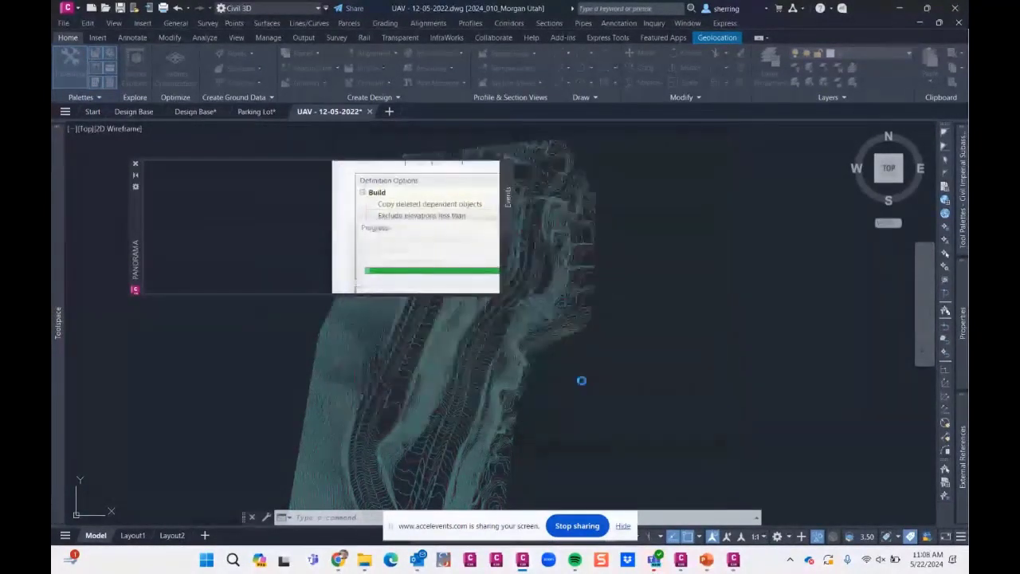
left_click(476, 168)
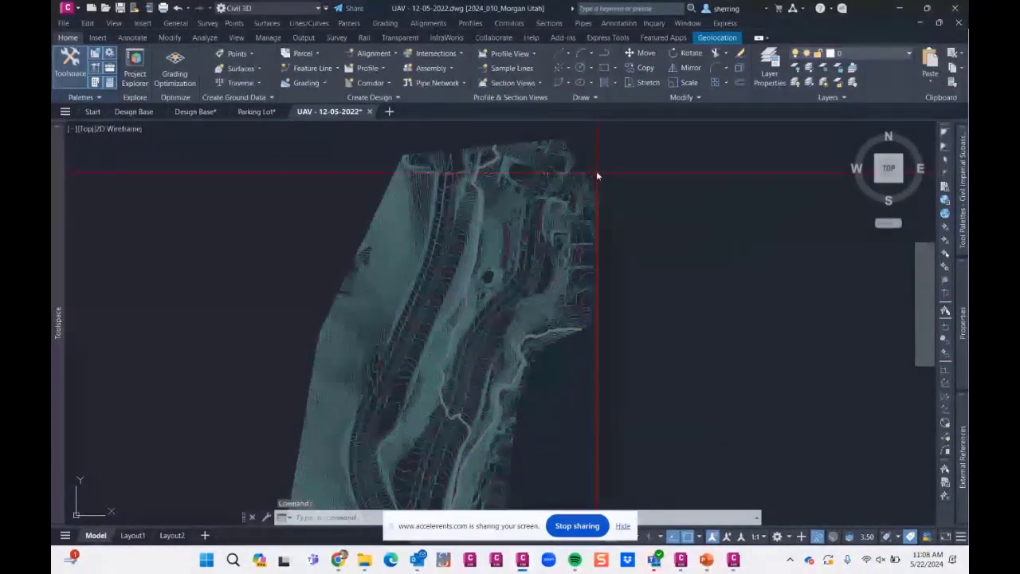
- Pick several contour polylines, extend the selection to all similar objects and delete them
left_click(596, 173)
left_click(587, 190)
right_click(607, 184)
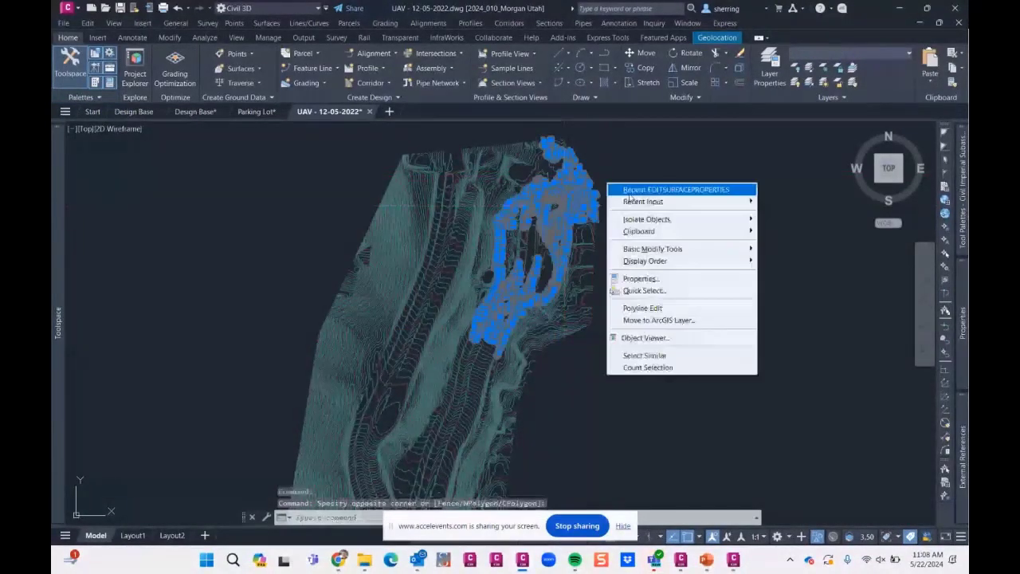
left_click(643, 356)
key("Delete")
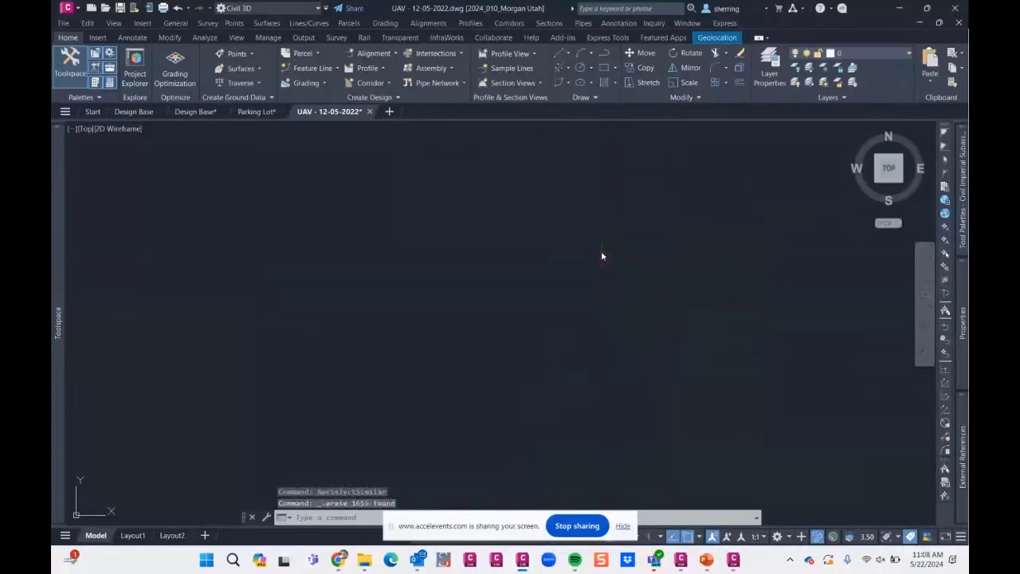
- End the object isolation to bring back the hidden surface, outlines and clip rectangle
right_click(586, 249)
mouse_move(629, 283)
left_click(717, 306)
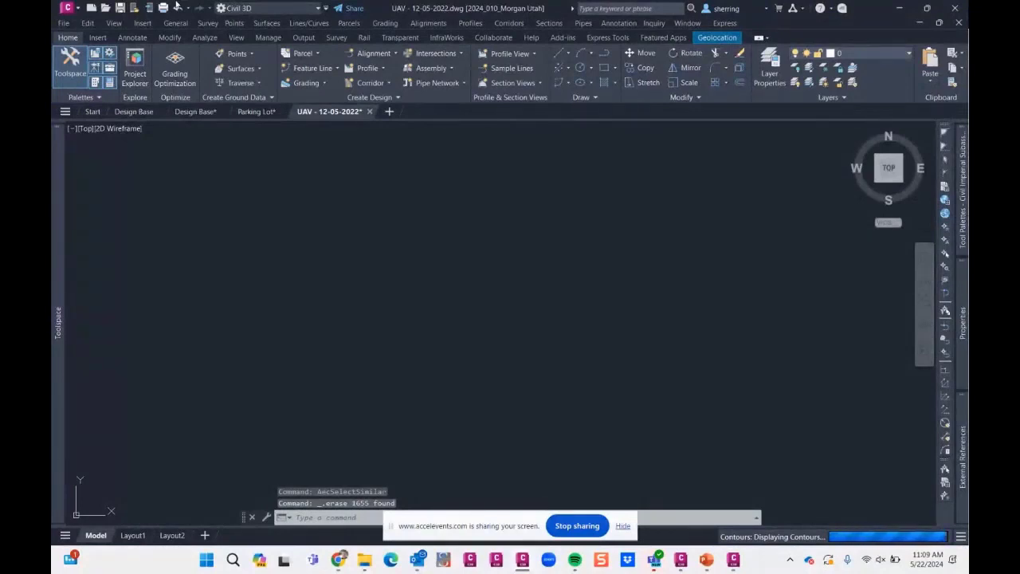
left_click(455, 305)
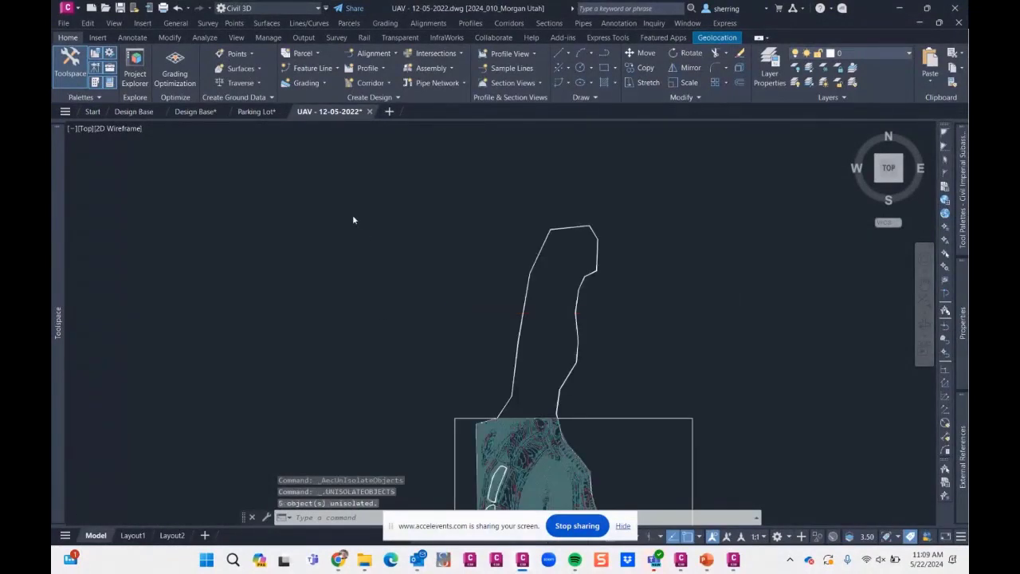
- Examine the eg surface's extent against the clip rectangle and review the Data Clip entry among its boundaries
scroll(352, 215, "down", 2)
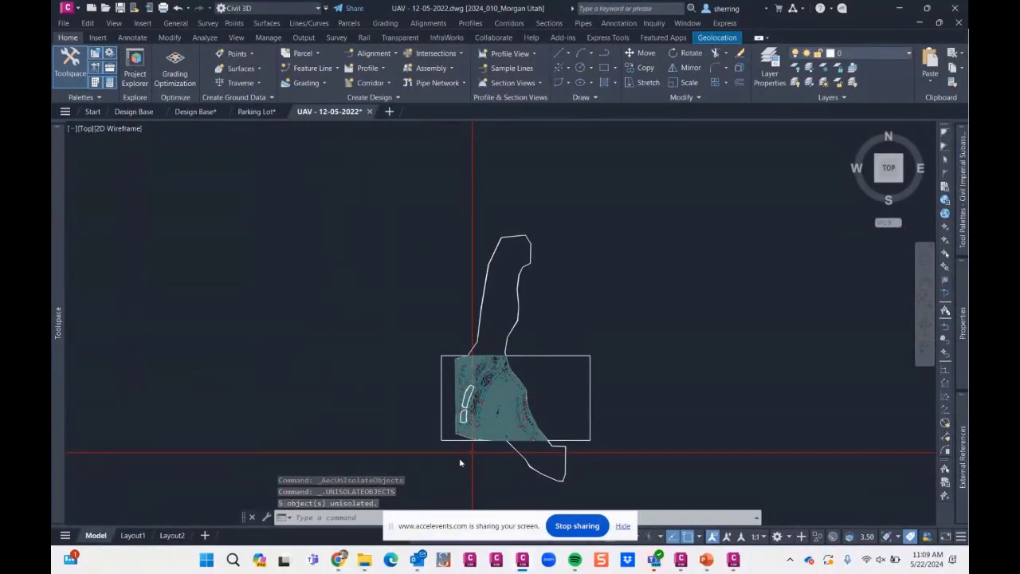
scroll(470, 454, "up", 4)
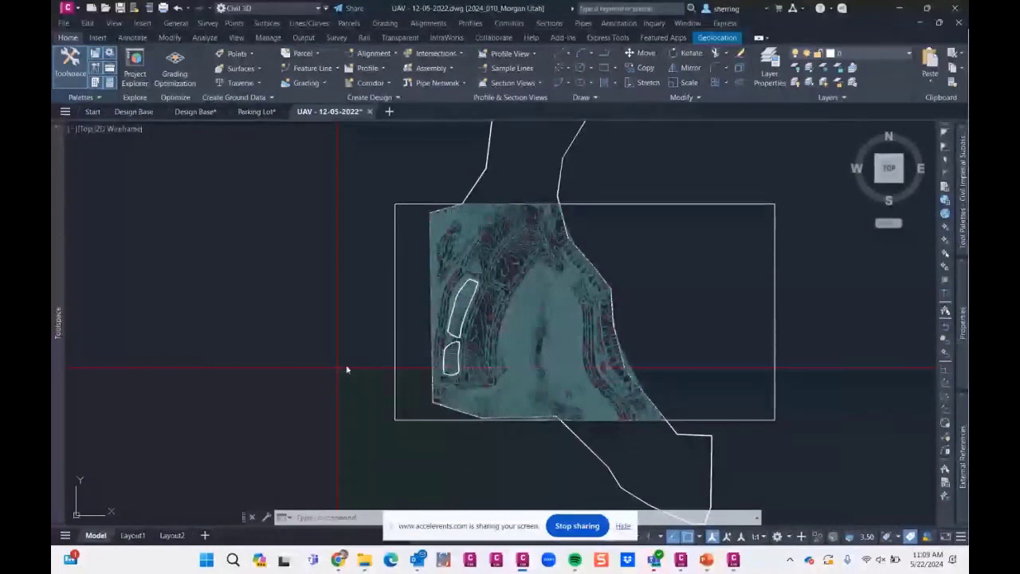
mouse_move(52, 280)
left_click(148, 209)
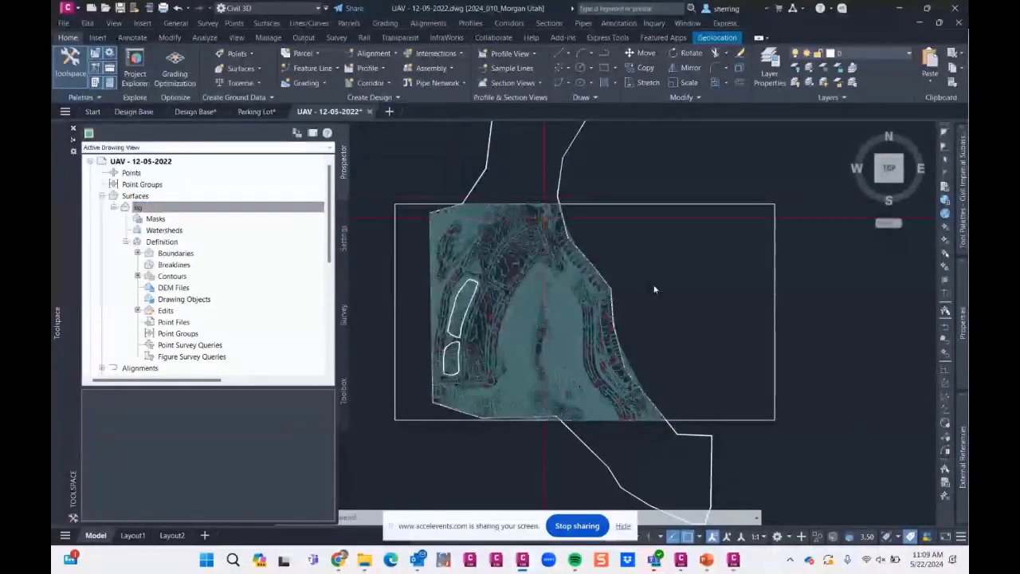
scroll(686, 345, "down", 2)
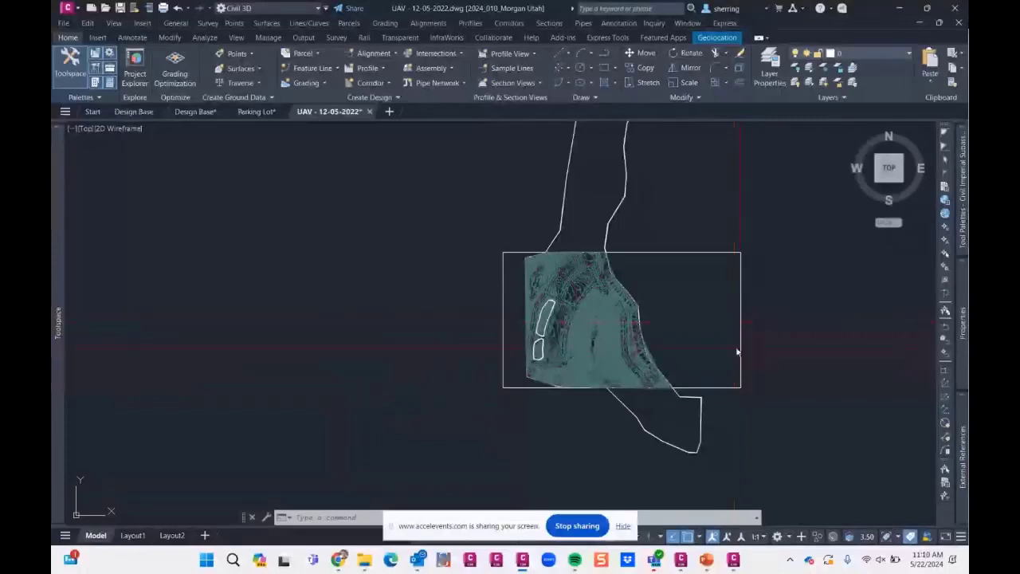
scroll(634, 333, "up", 2)
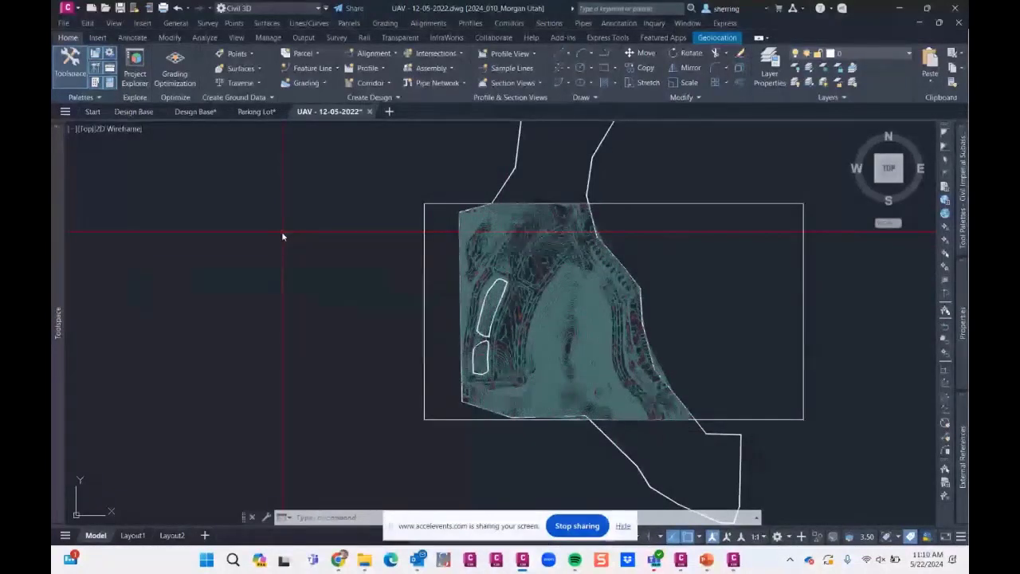
mouse_move(59, 271)
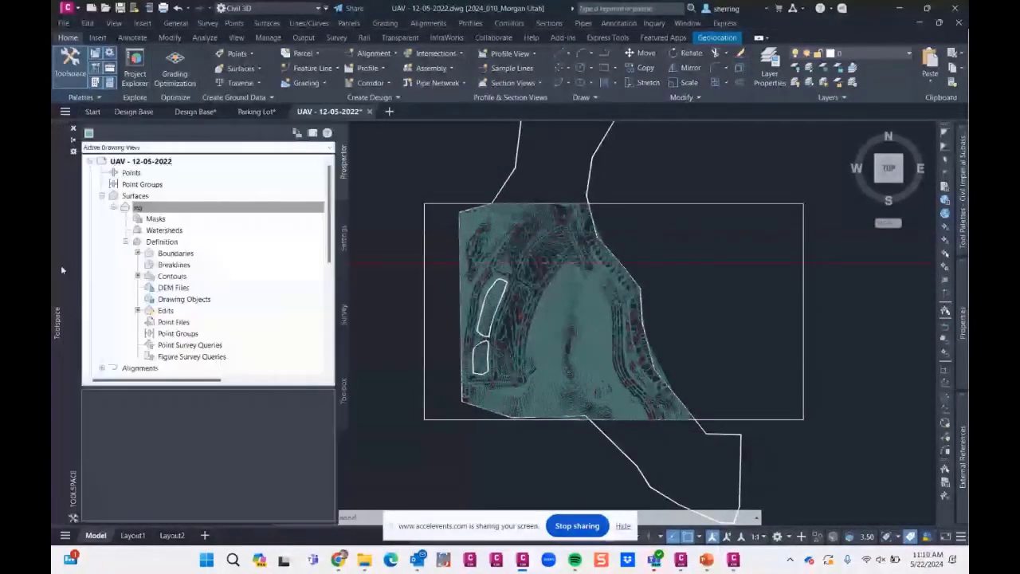
left_click(176, 254)
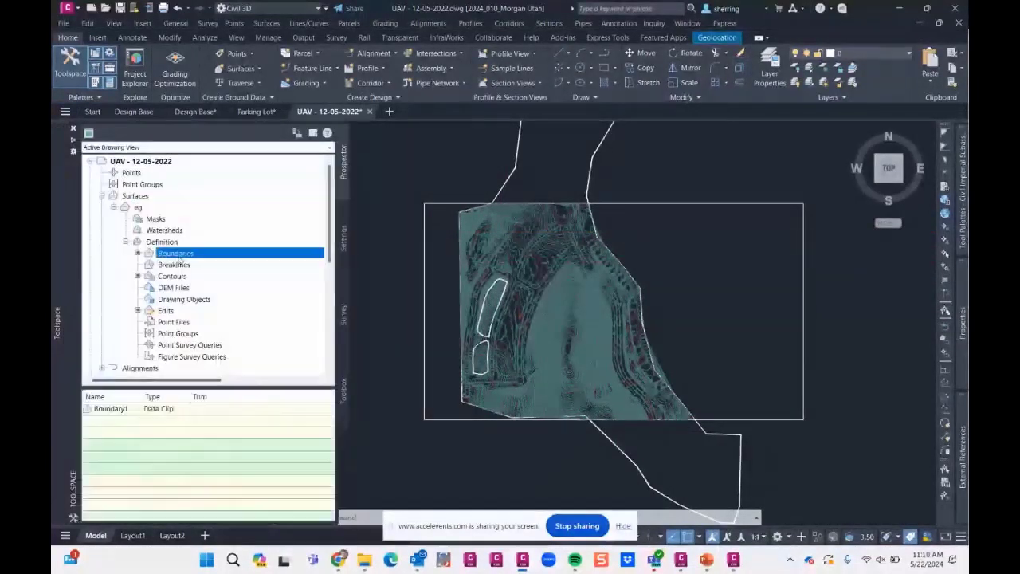
left_click(214, 409)
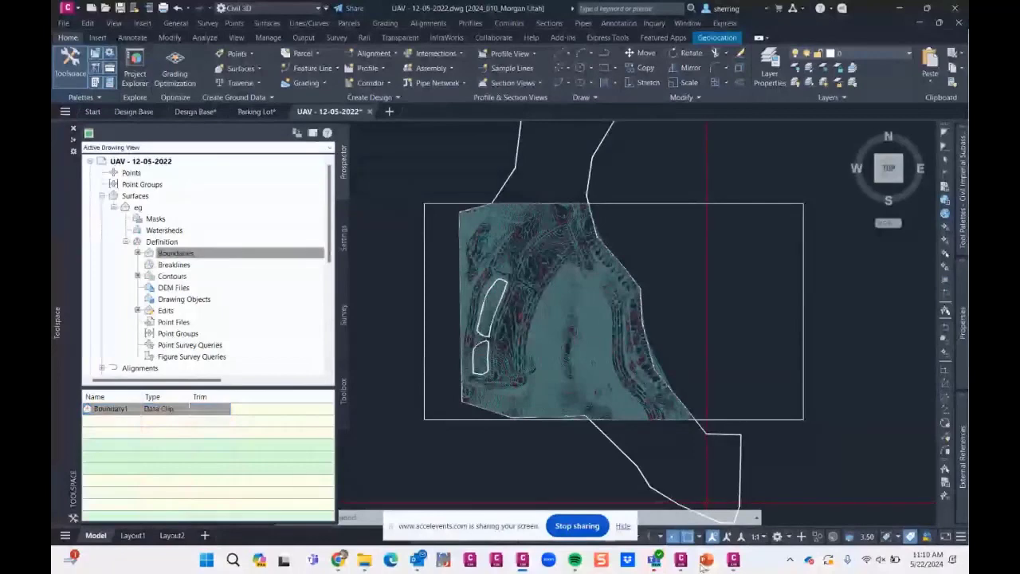
- Switch to the PowerPoint slide on managing large surfaces and return to the UAV - 12-05-2022.dwg drawing in Civil 3D
mouse_move(708, 561)
left_click(760, 510)
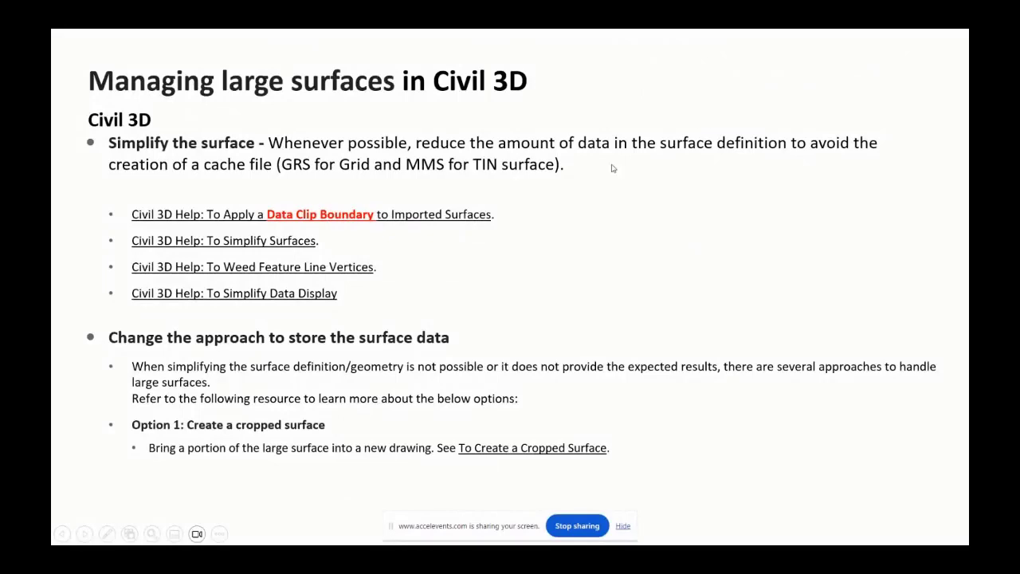
key("super")
mouse_move(531, 558)
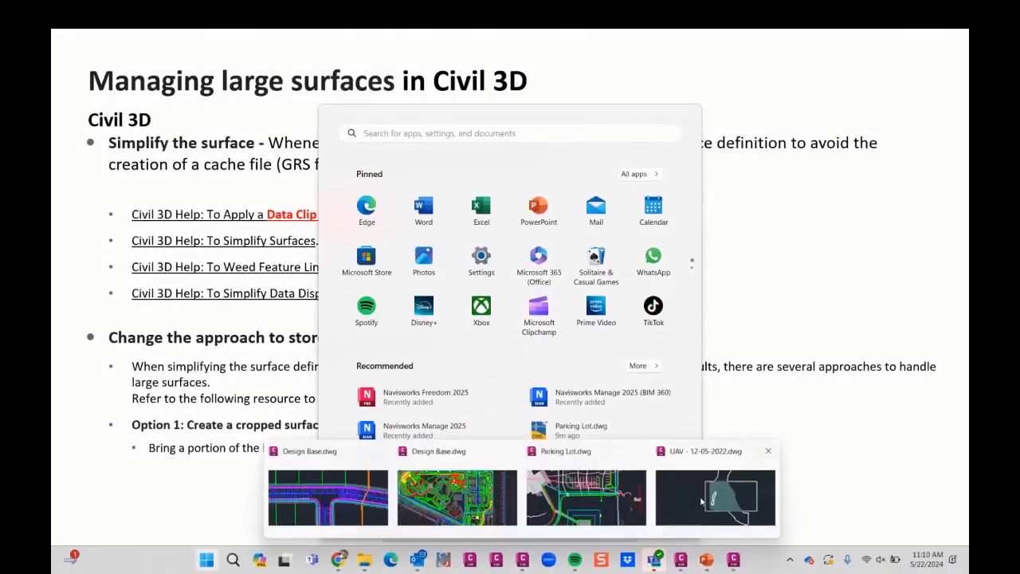
left_click(715, 494)
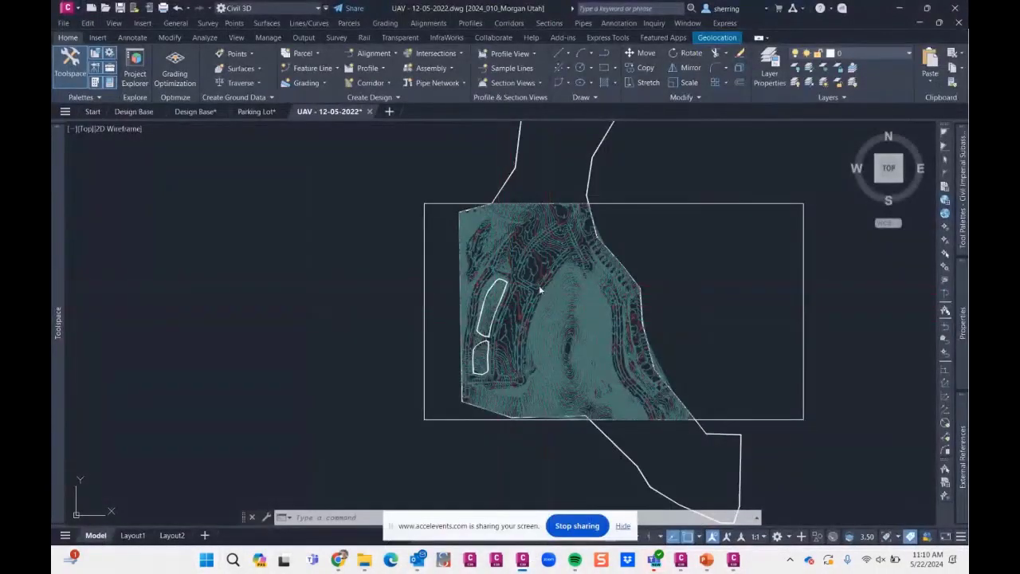
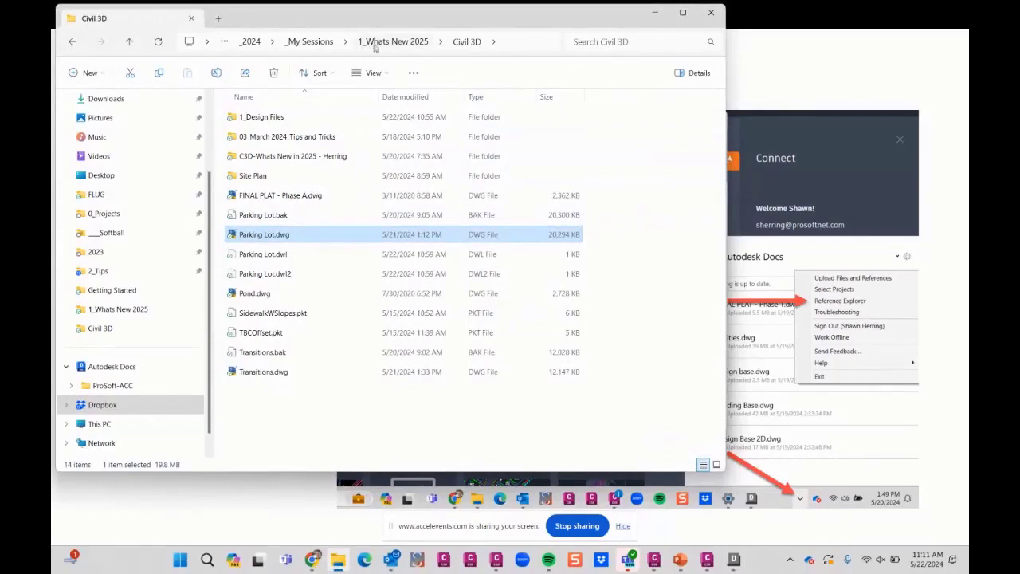
- Browse in File Explorer to 2_Tips, Reference Manager - Desktop Connector, 2020_002_Vistas West - Santaquin, 2_Sheet Files, Phase 1, keeping Reference Explorer accessible
left_click(320, 42)
double_click(271, 140)
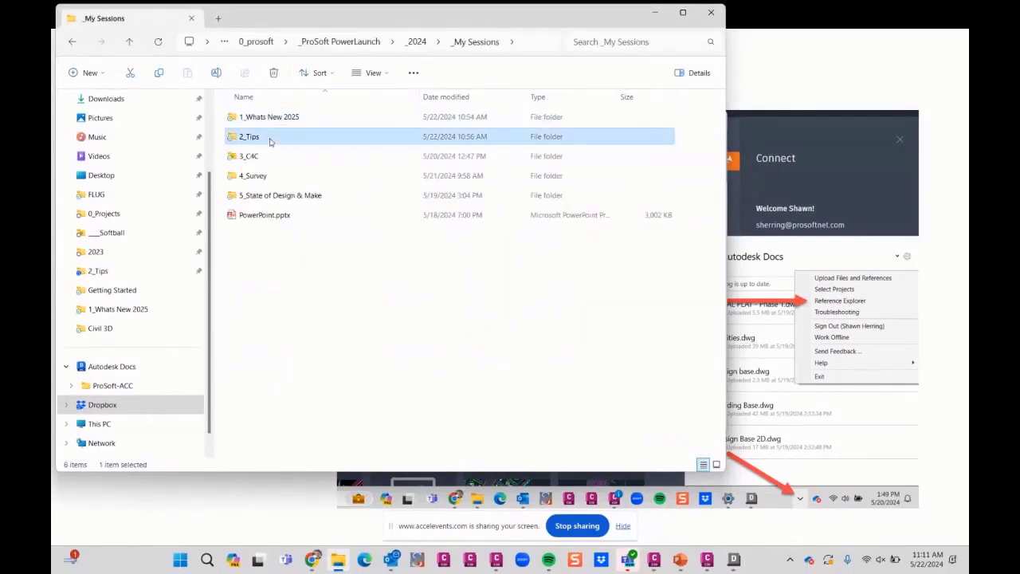
left_click_drag(320, 24, 695, 65)
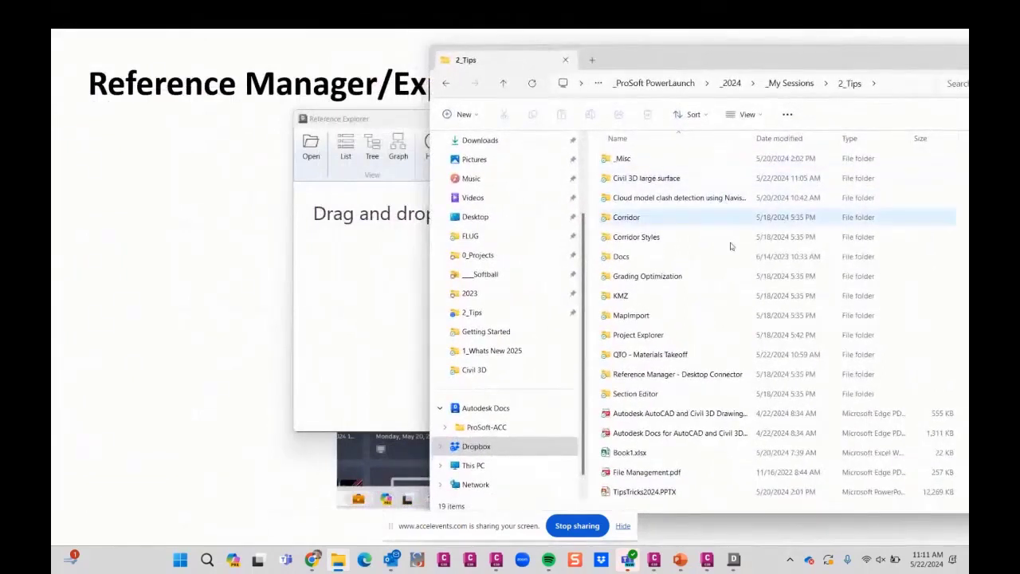
double_click(650, 373)
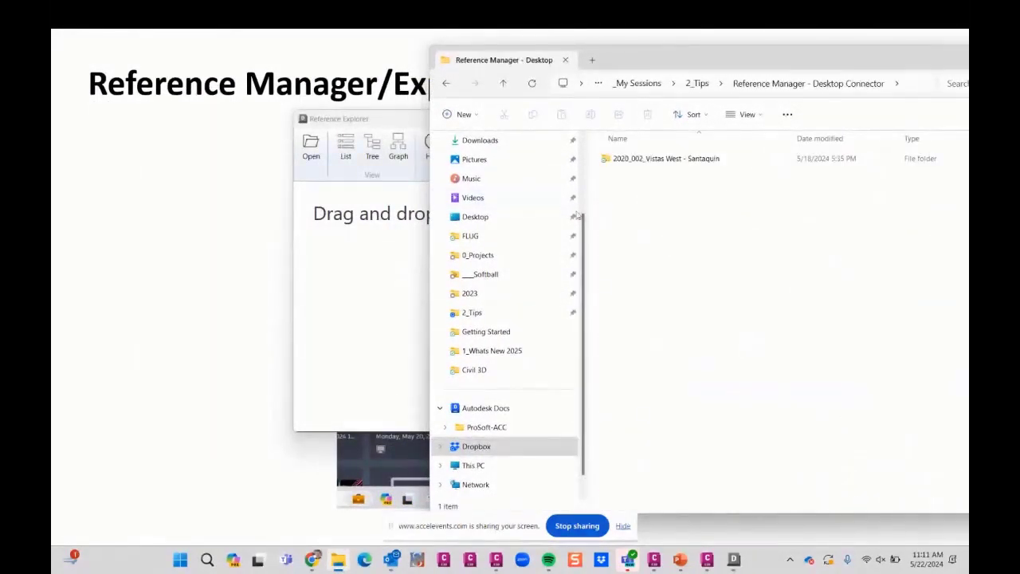
double_click(648, 159)
double_click(630, 197)
double_click(625, 163)
- Load Grading Plans.dwg from the Phase 1 folder into Reference Explorer and bring its window to the front
left_click_drag(655, 334, 337, 259)
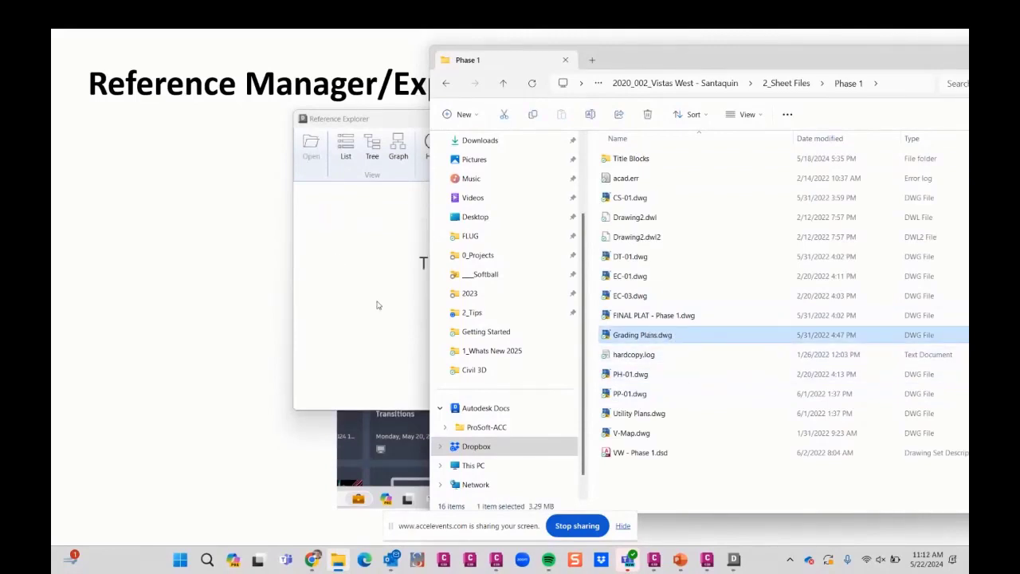
left_click(391, 117)
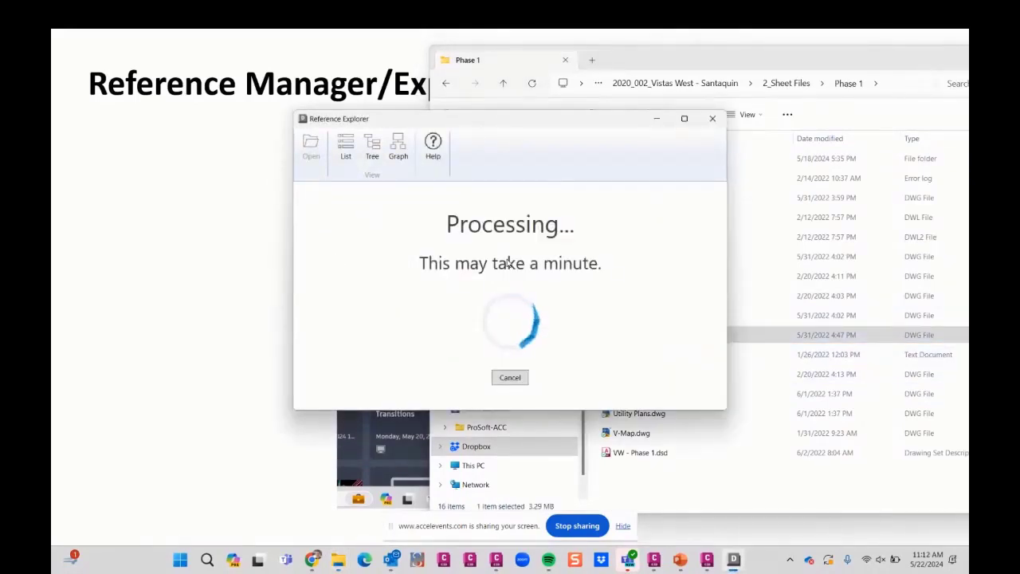
left_click_drag(554, 124, 402, 122)
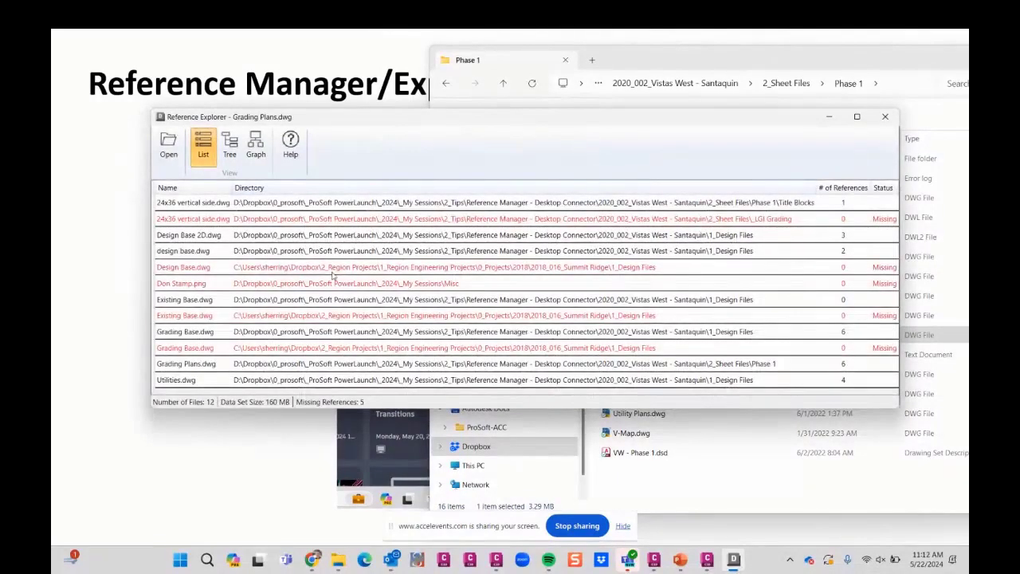
- Review the missing Grading Base.dwg, Existing Base.dwg, Don Stamp.png and Design Base.dwg entries in the reference list
left_click(541, 349)
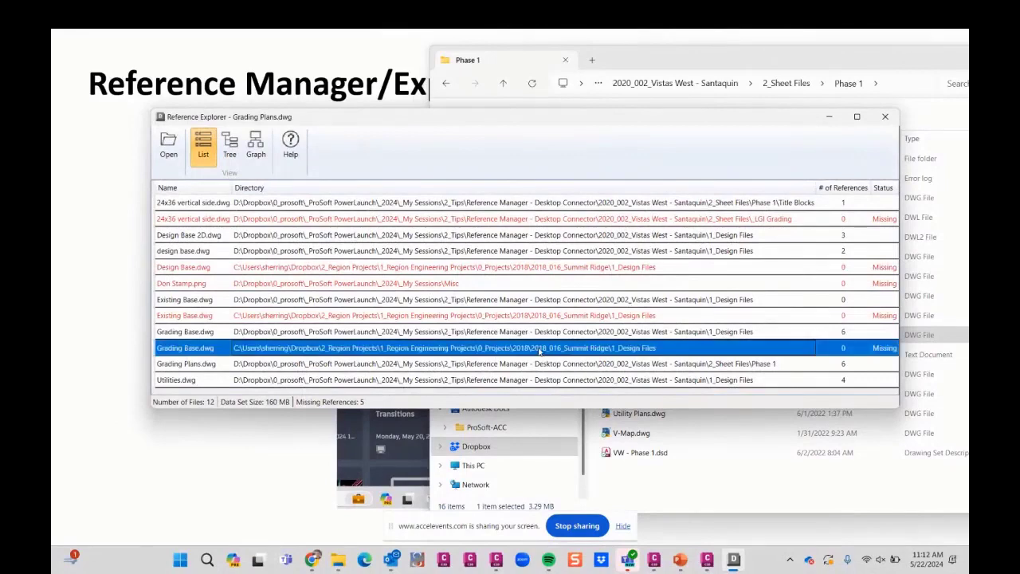
left_click(532, 315)
left_click(478, 283)
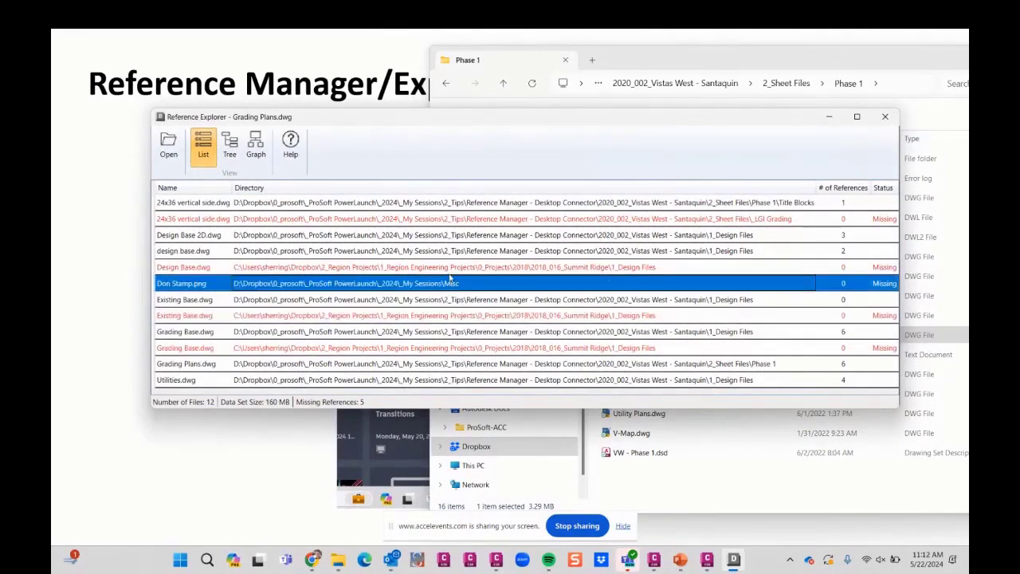
left_click(450, 268)
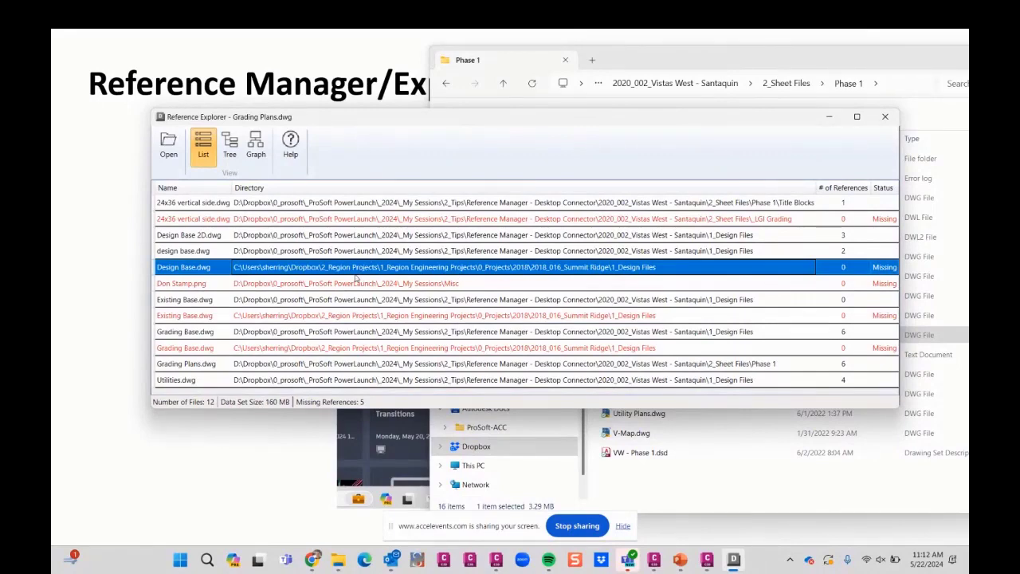
- Examine the Grading Plans.dwg references as a tree and as a graph, checking overlay links and missing files
left_click(229, 145)
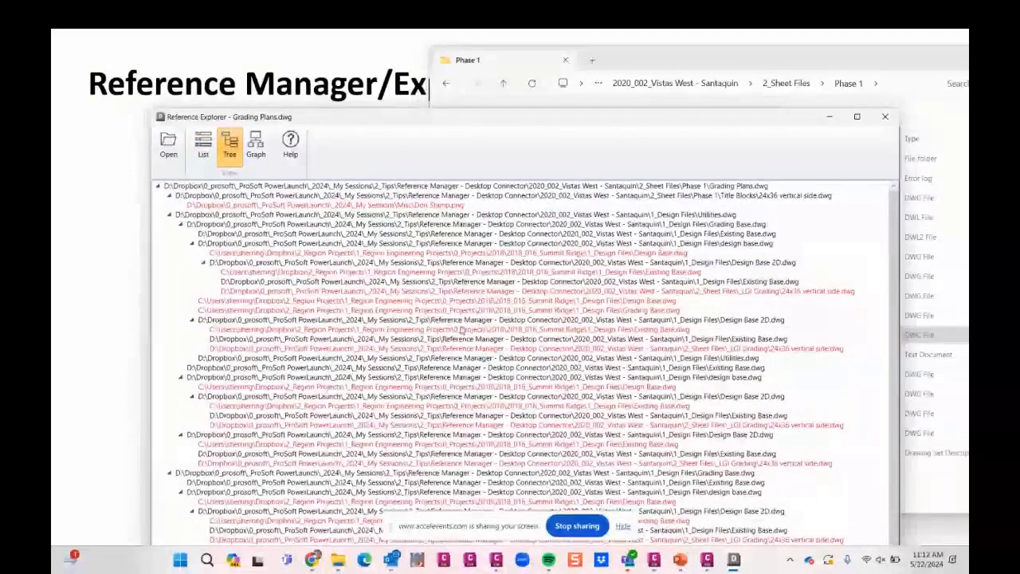
left_click(256, 146)
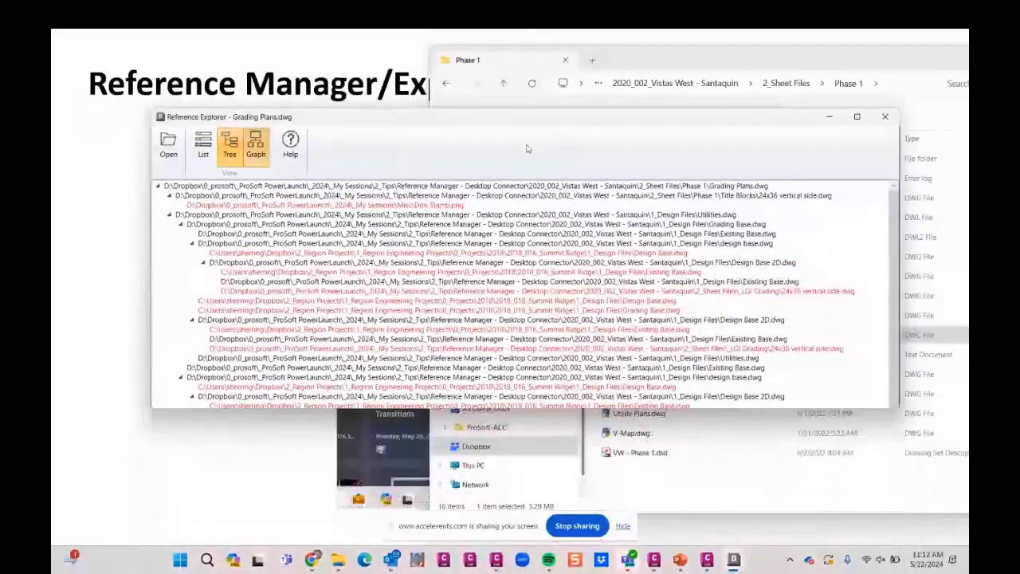
scroll(479, 223, "up", 10)
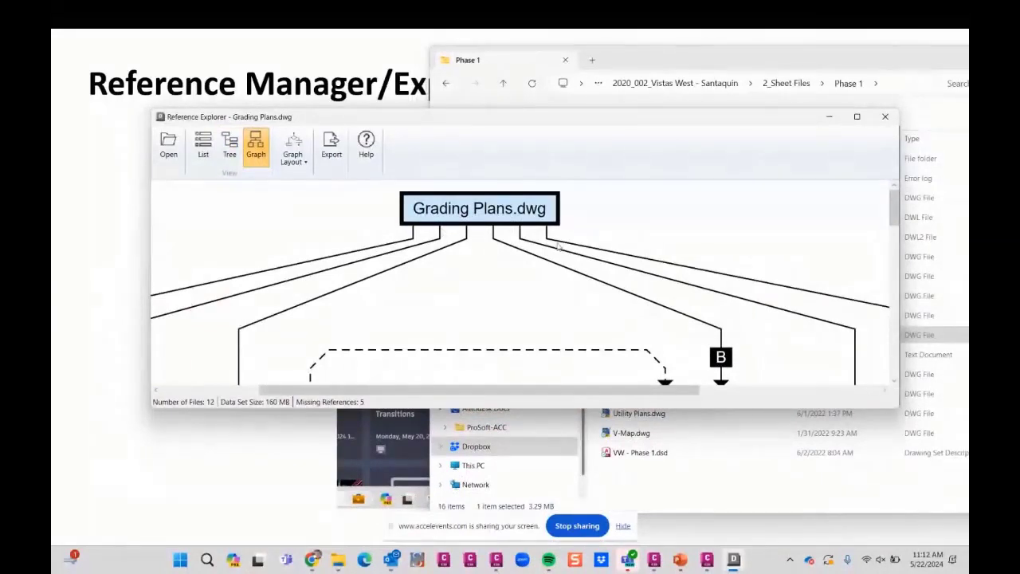
scroll(510, 235, "down", 8)
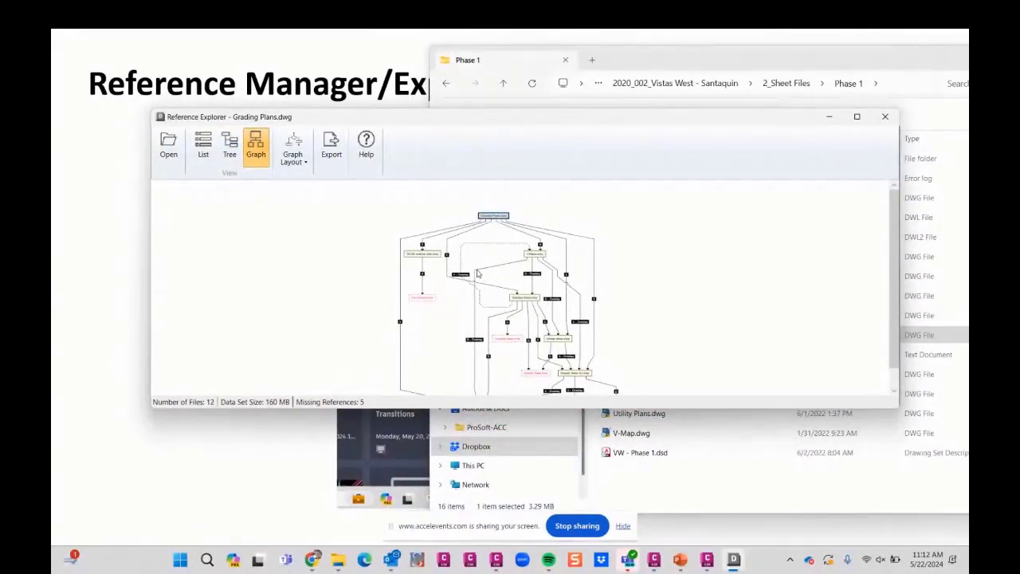
scroll(477, 273, "up", 3)
scroll(541, 339, "down", 2)
scroll(541, 340, "up", 5)
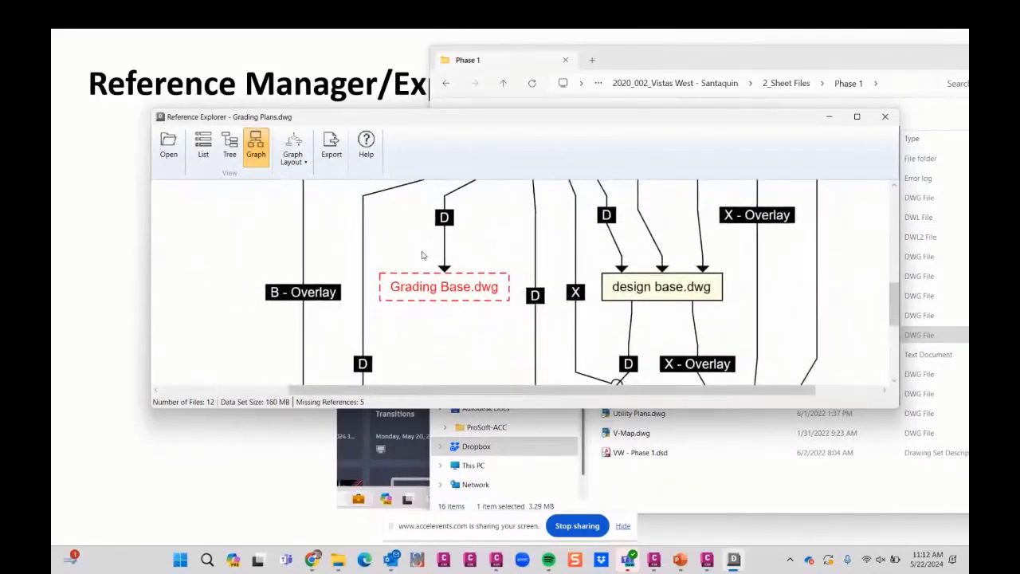
scroll(496, 250, "down", 4)
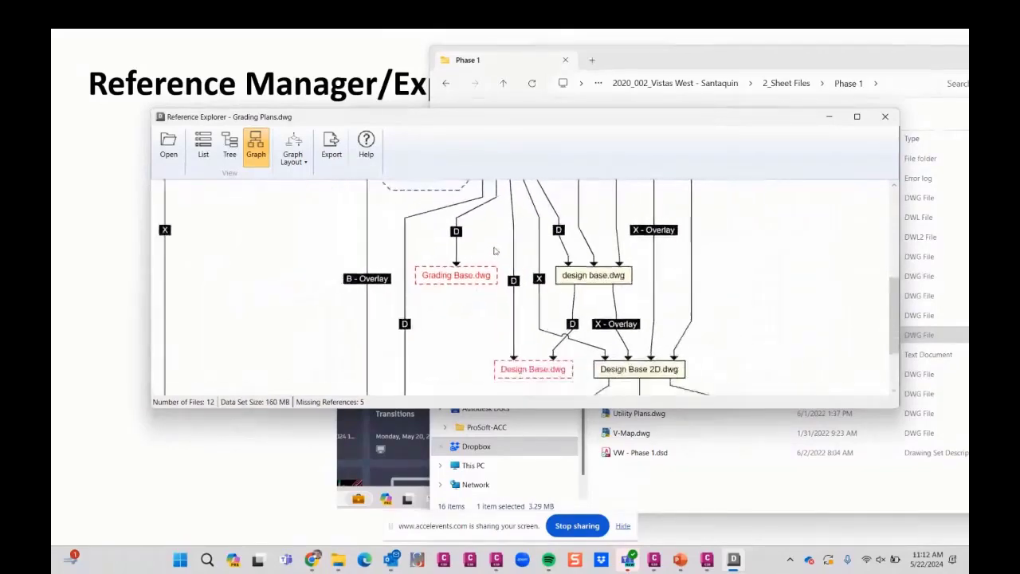
scroll(543, 339, "up", 1)
scroll(544, 339, "down", 4)
scroll(589, 358, "up", 5)
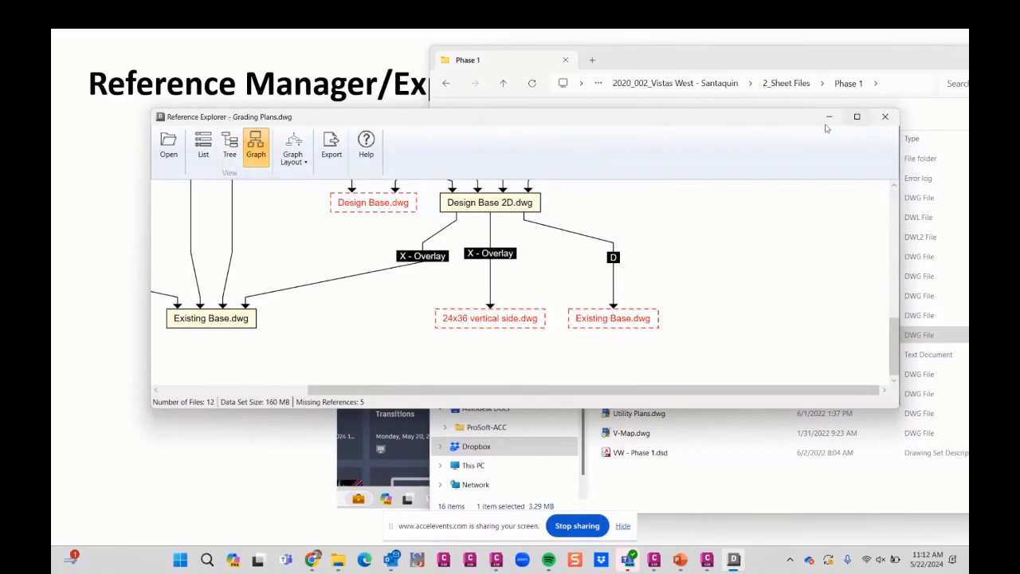
- Close Reference Explorer and go through the presentation to the Civil 3D – Project Explorer slide
left_click(885, 118)
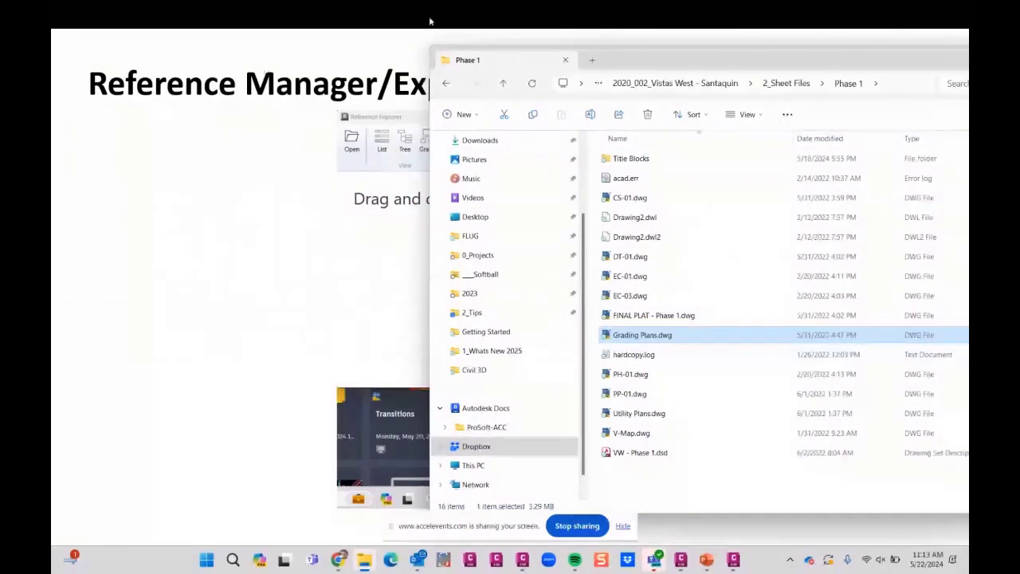
left_click(128, 120)
left_click(129, 120)
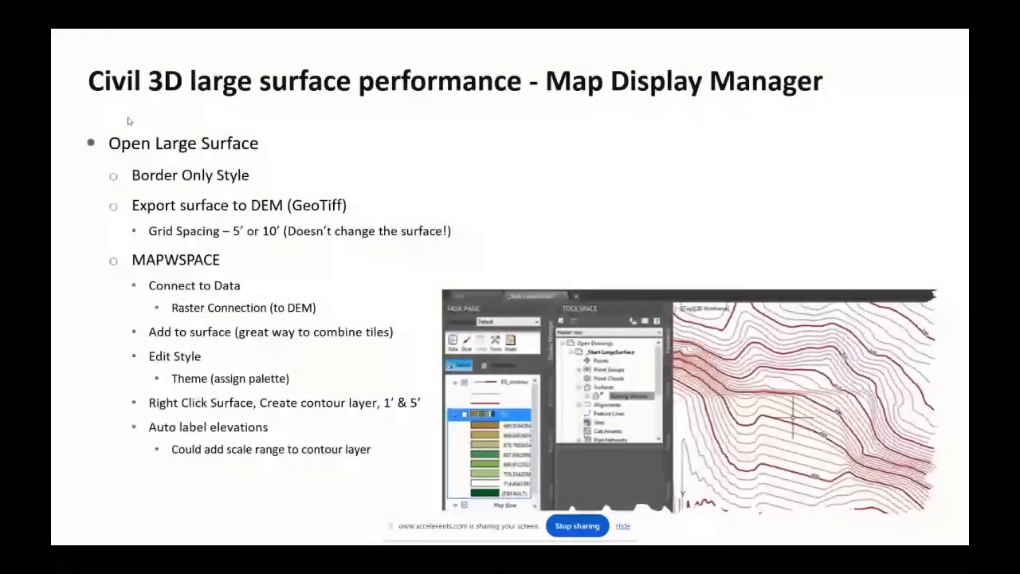
left_click(128, 120)
left_click(127, 120)
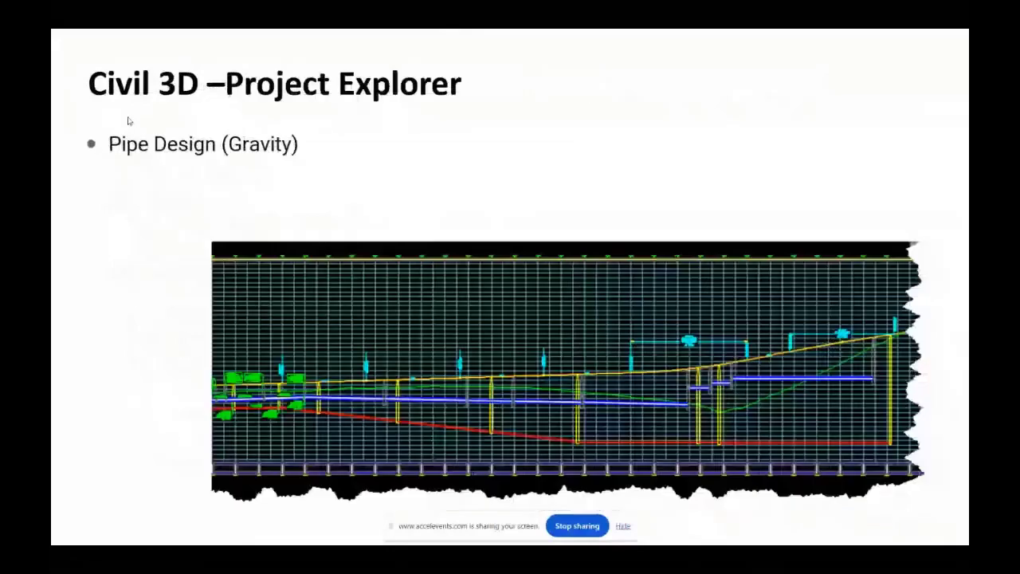
left_click(128, 121)
left_click(128, 121)
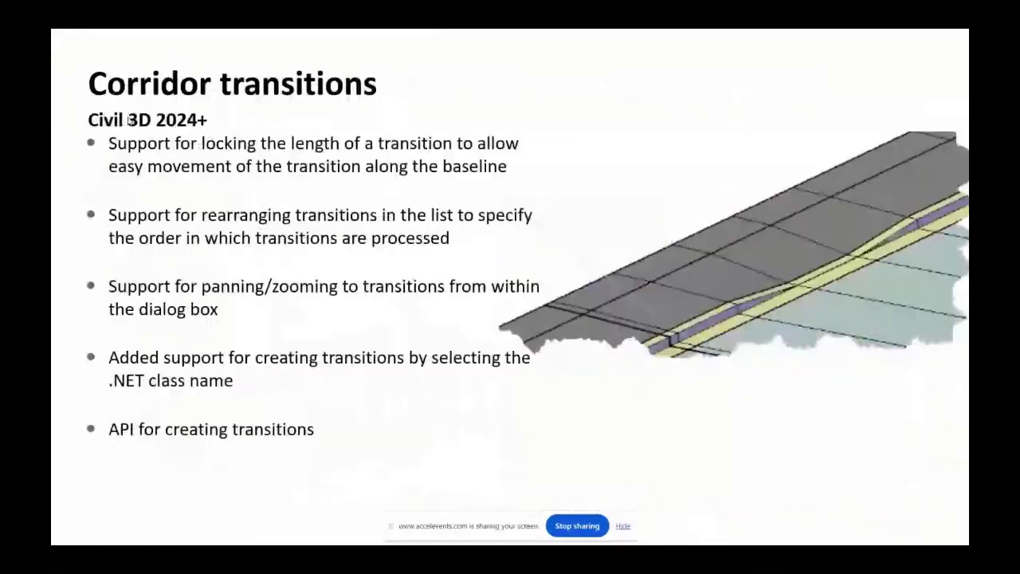
left_click(128, 120)
left_click(128, 120)
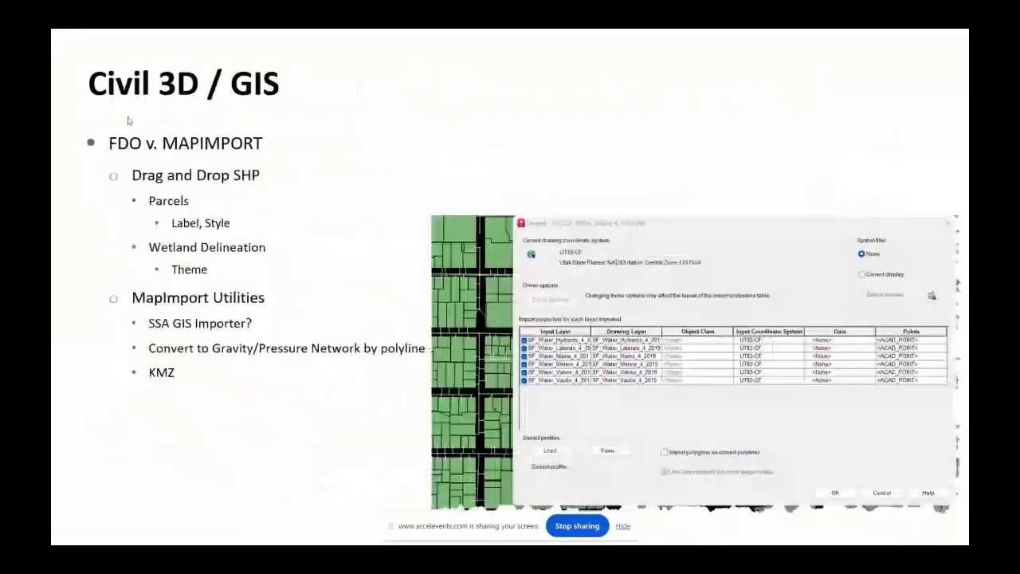
left_click(128, 120)
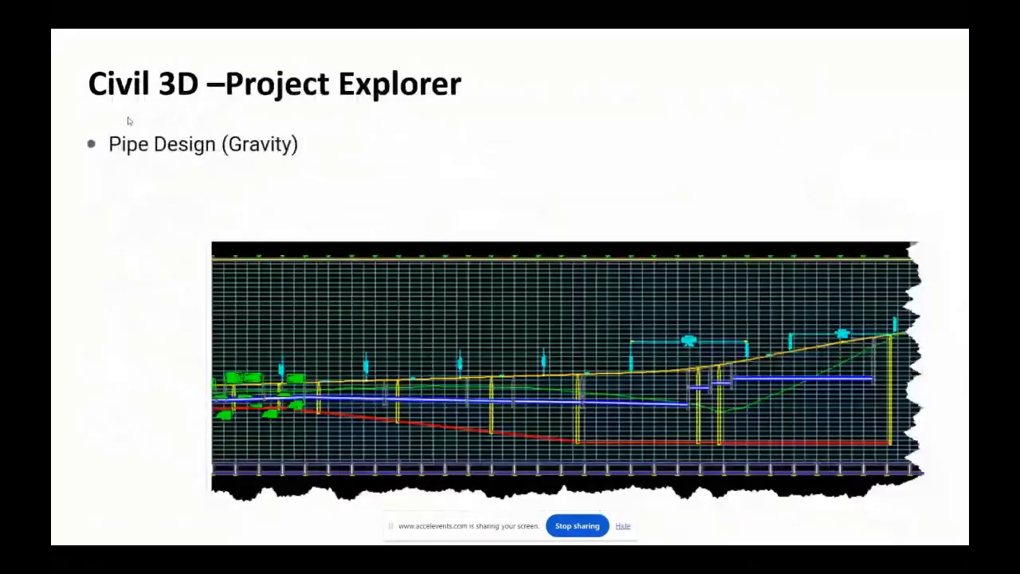
- Switch to the UAV - 12-05-2022.dwg drawing in Civil 3D and clear the surface selection
key("super")
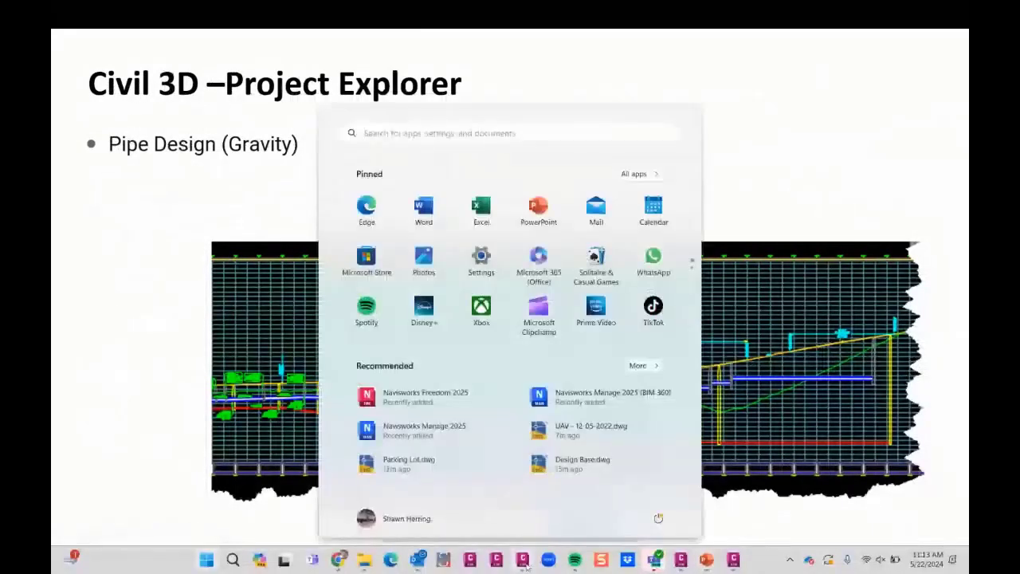
mouse_move(526, 564)
left_click(671, 491)
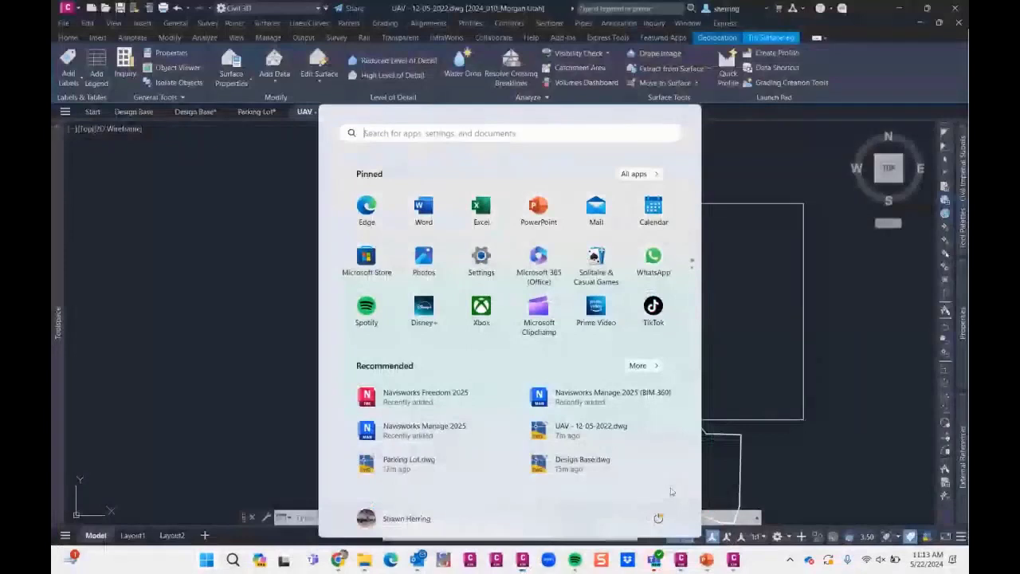
left_click(235, 183)
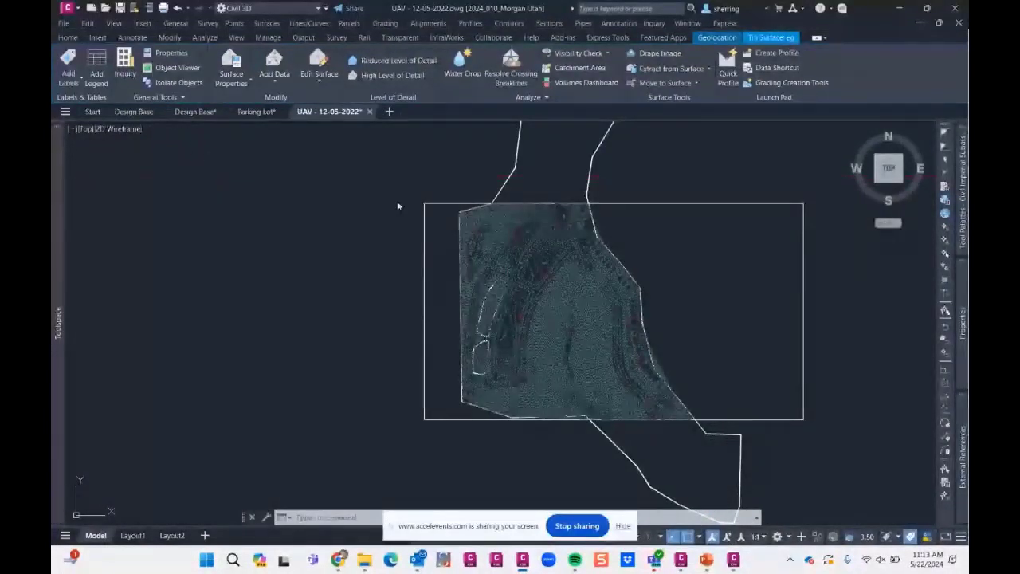
key("Escape")
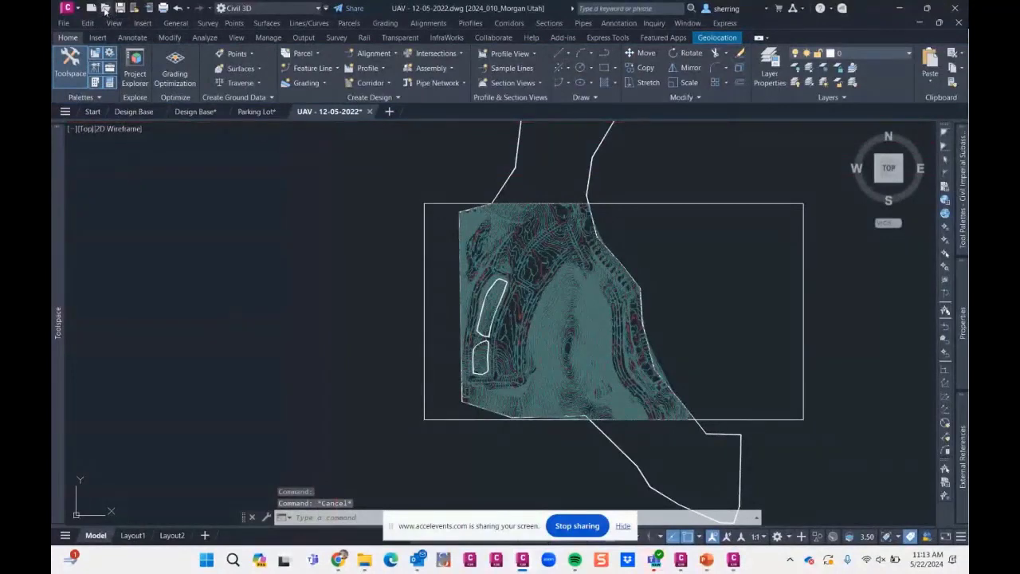
- Open Utilities.dwg from the 1_Design Files folder of Dataset_SR, under 2_Tips and Project Explorer
left_click(105, 8)
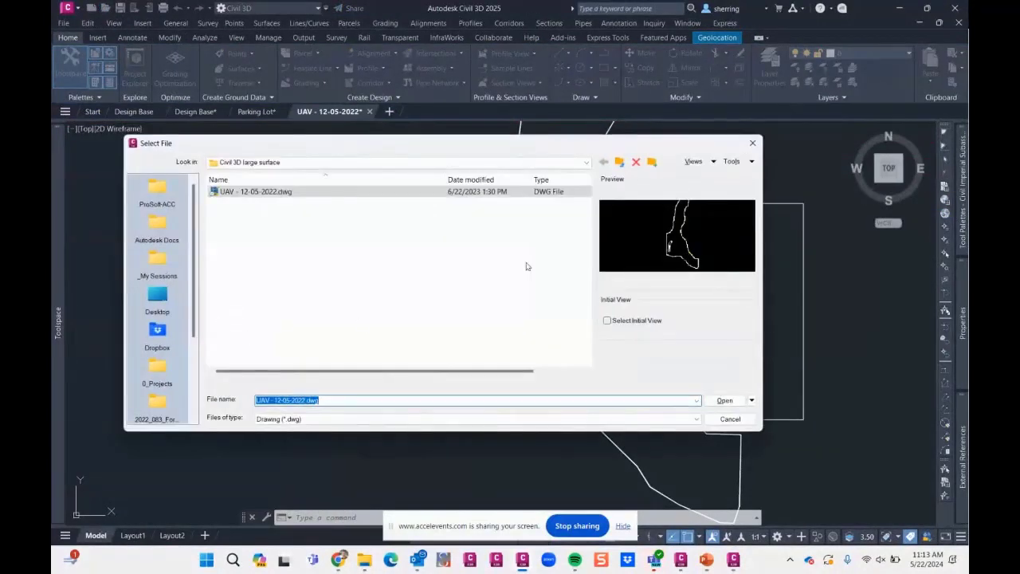
left_click(619, 163)
left_click(619, 163)
double_click(251, 204)
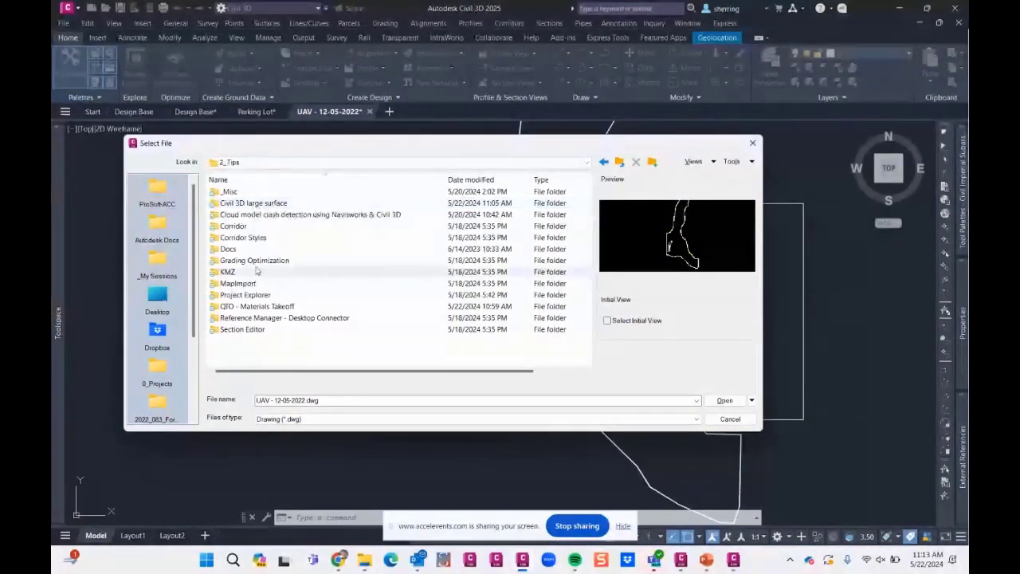
double_click(237, 297)
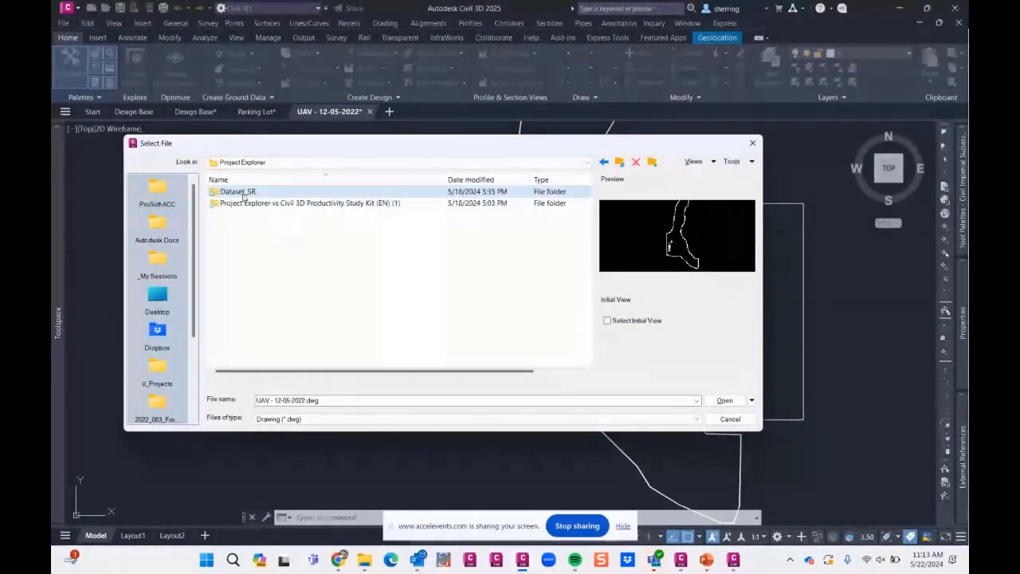
double_click(242, 194)
double_click(242, 204)
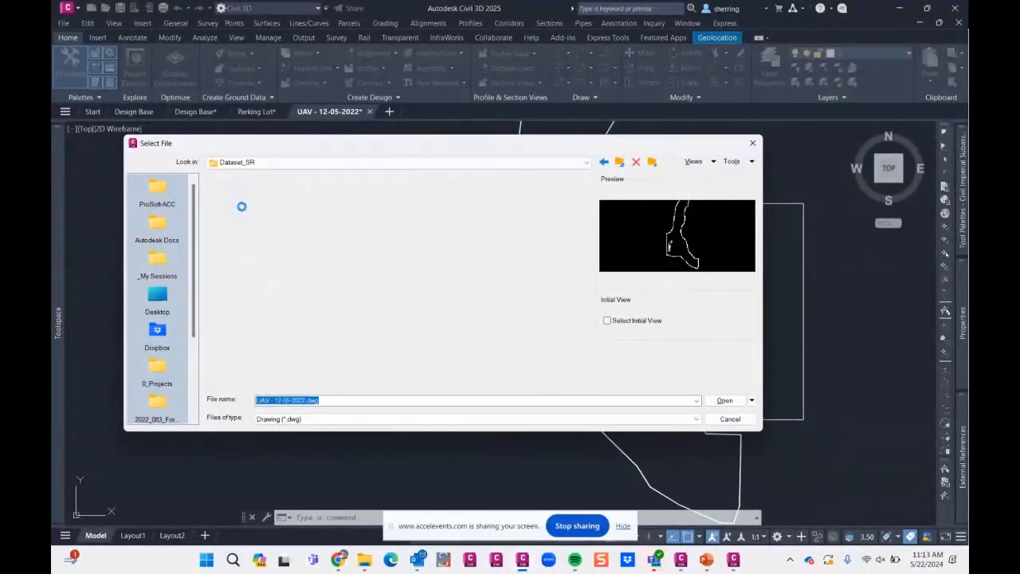
left_click(258, 249)
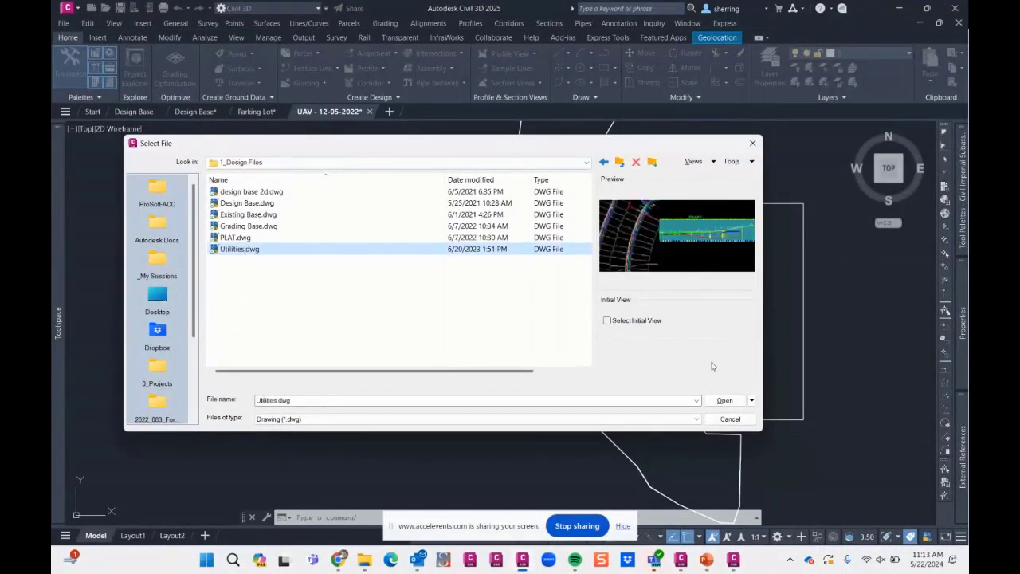
left_click(724, 400)
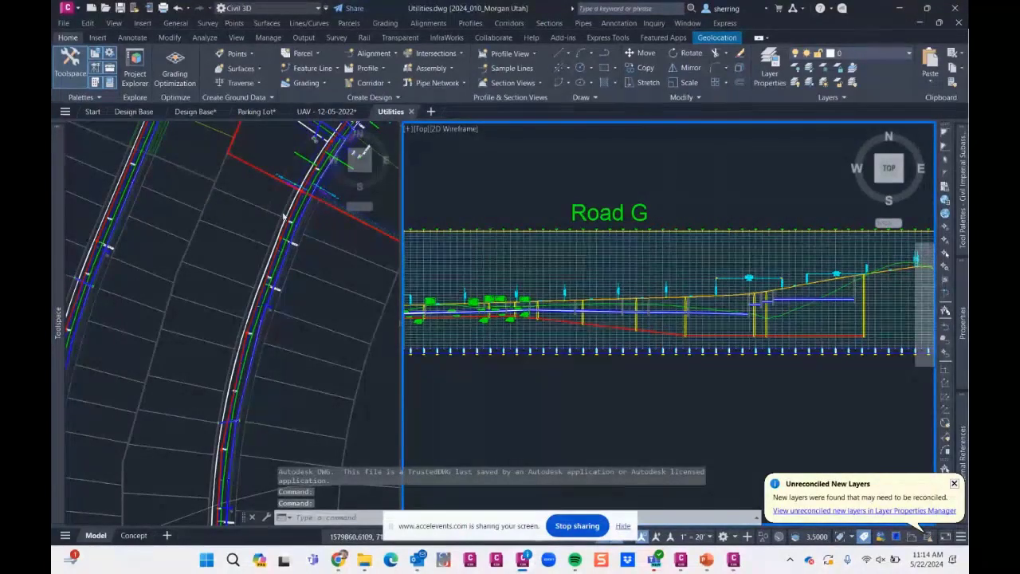
- Launch Project Explorer for the Utilities drawing and position its window beside the plan view
left_click(243, 182)
middle_click_drag(248, 179, 240, 346)
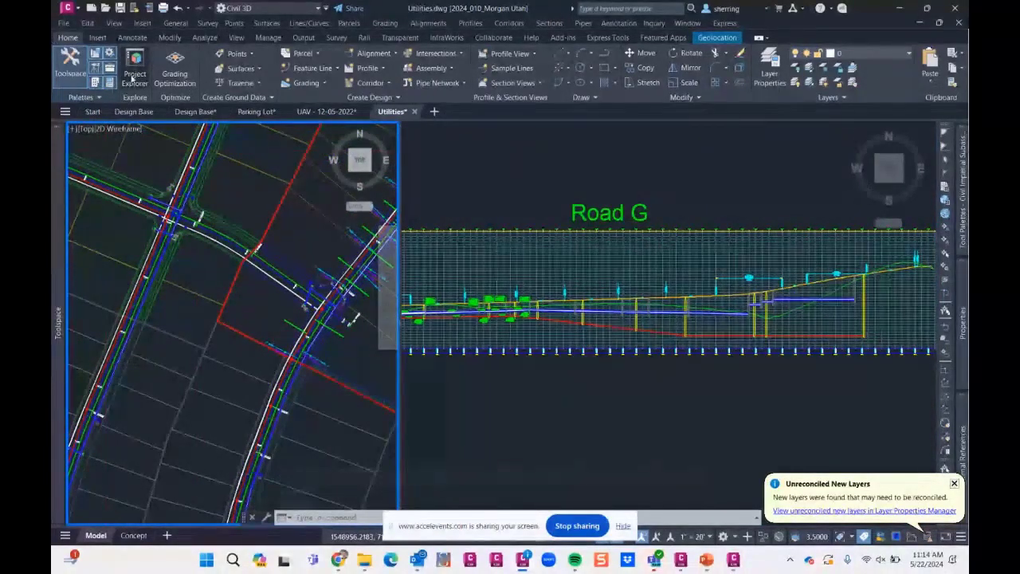
left_click(134, 80)
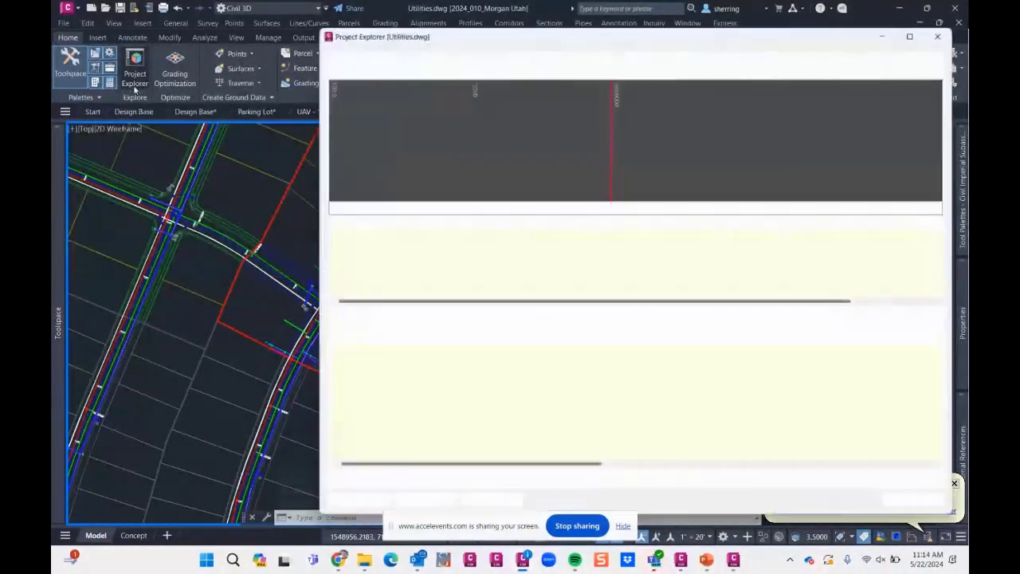
left_click_drag(499, 39, 444, 48)
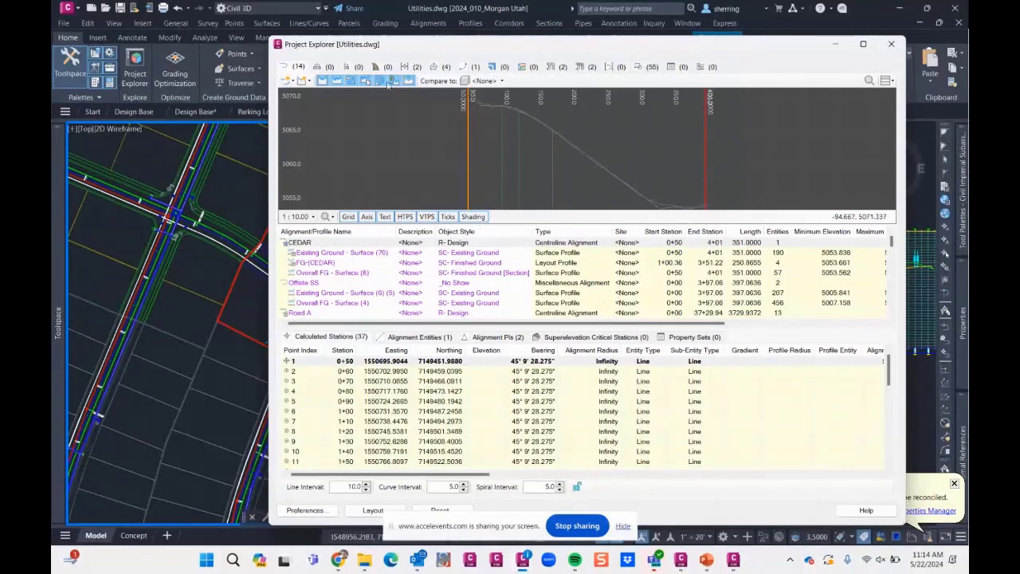
- Switch to the first Design Base drawing and list its assemblies in Project Explorer
left_click_drag(422, 49, 466, 38)
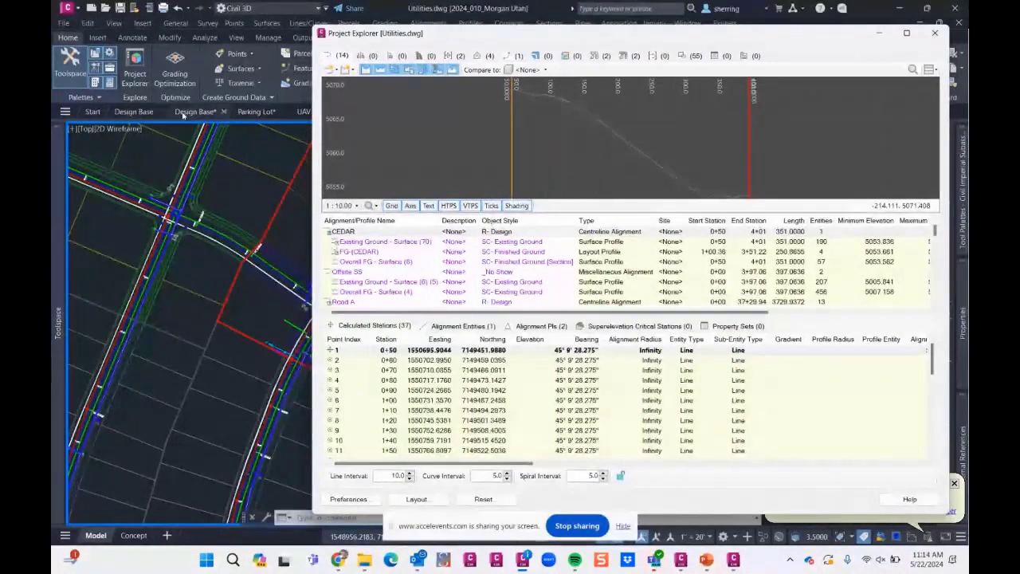
mouse_move(191, 116)
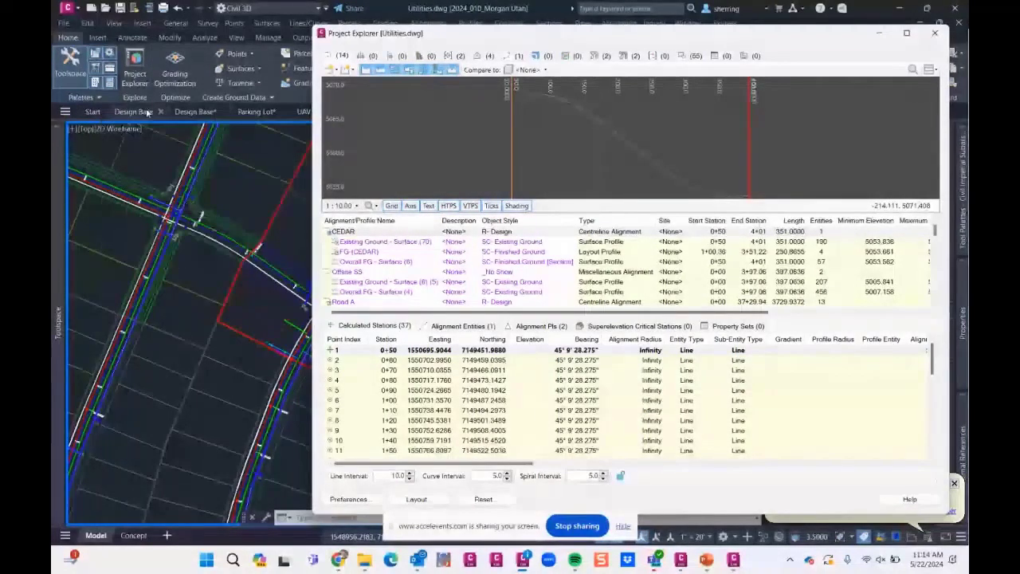
left_click(141, 112)
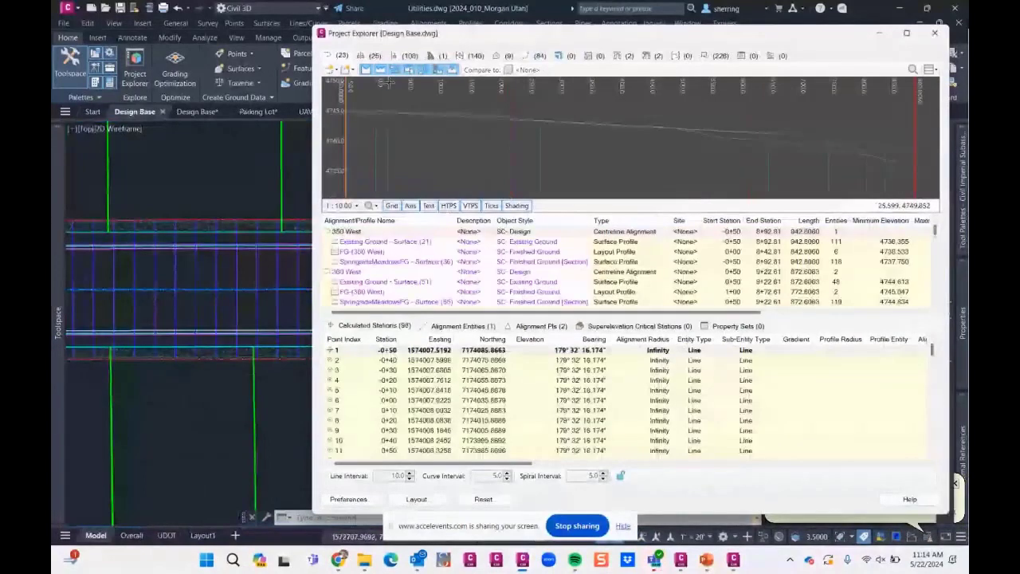
left_click(374, 56)
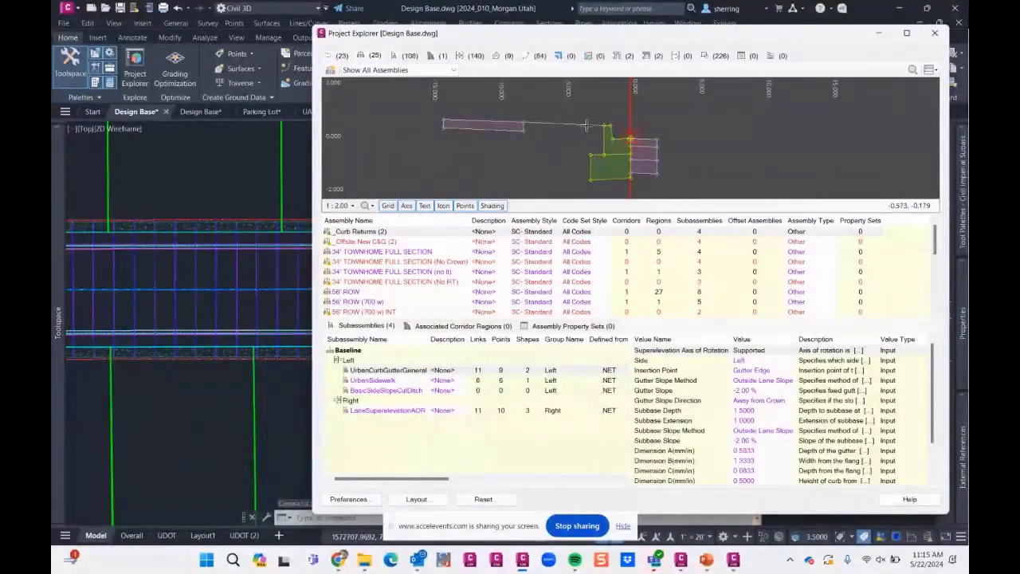
- Compare the cross-sections of the 34' TOWNHOME FULL SECTION assembly and its No RT and no lt variants
left_click(374, 252)
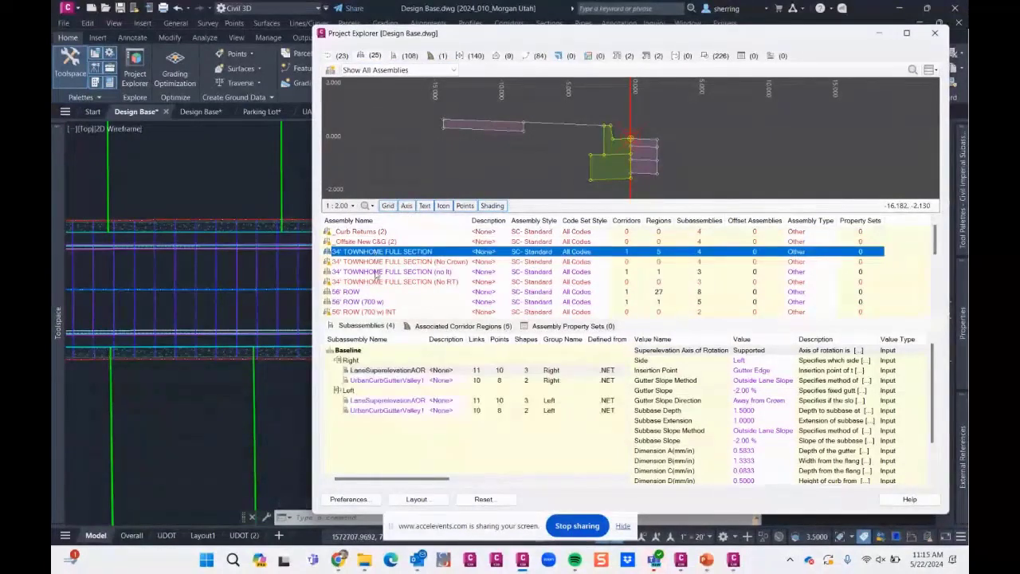
left_click(371, 282)
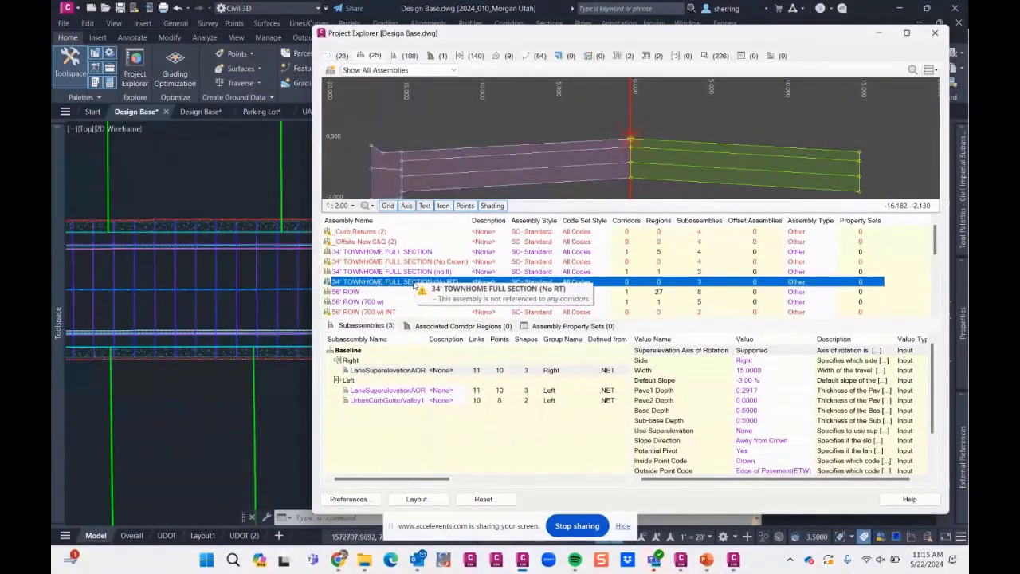
left_click(409, 272)
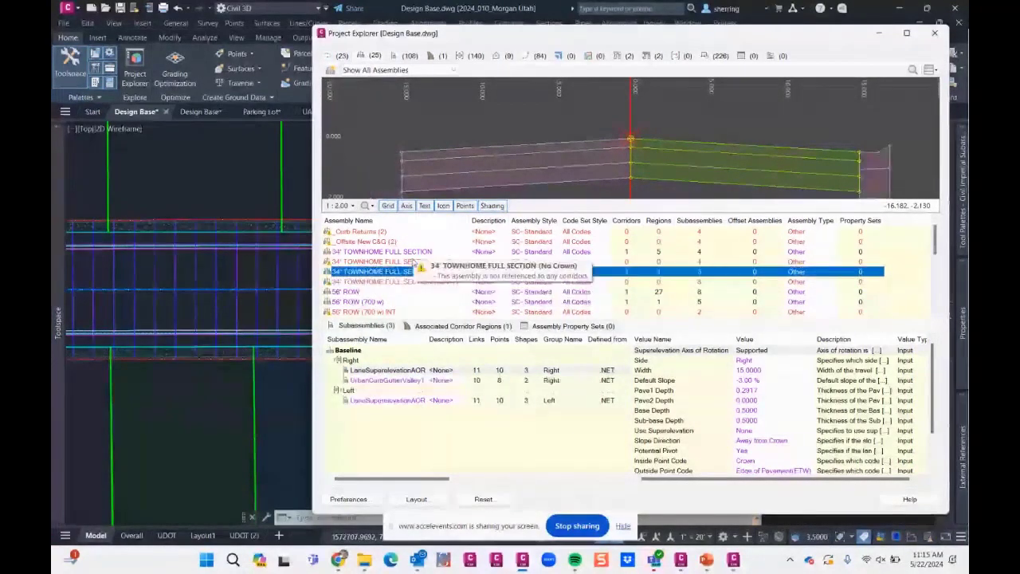
left_click(399, 252)
- List the drawing's feature lines and preview the elevation profile of the second feature line in the GAS site
mouse_move(56, 240)
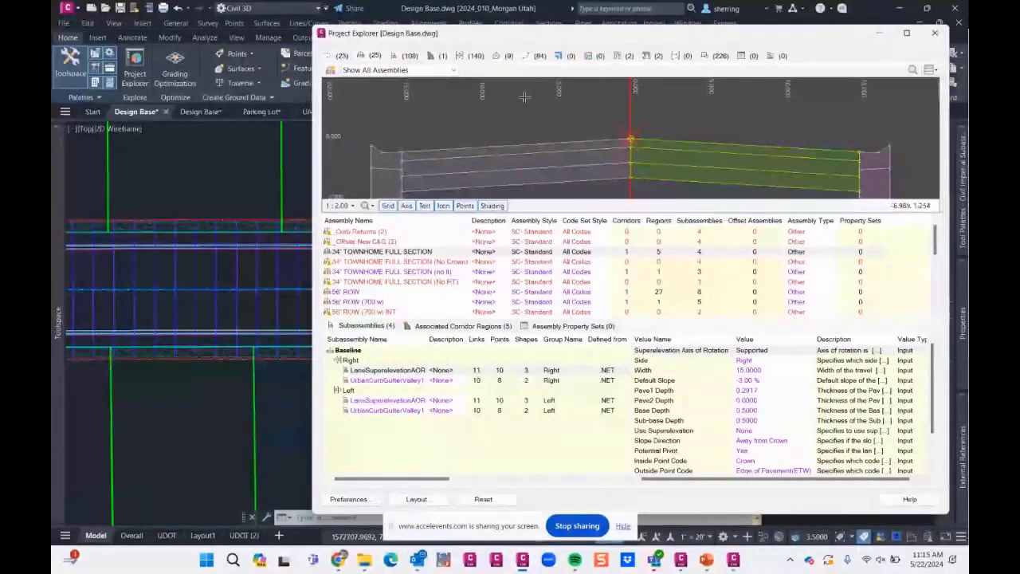
left_click(532, 58)
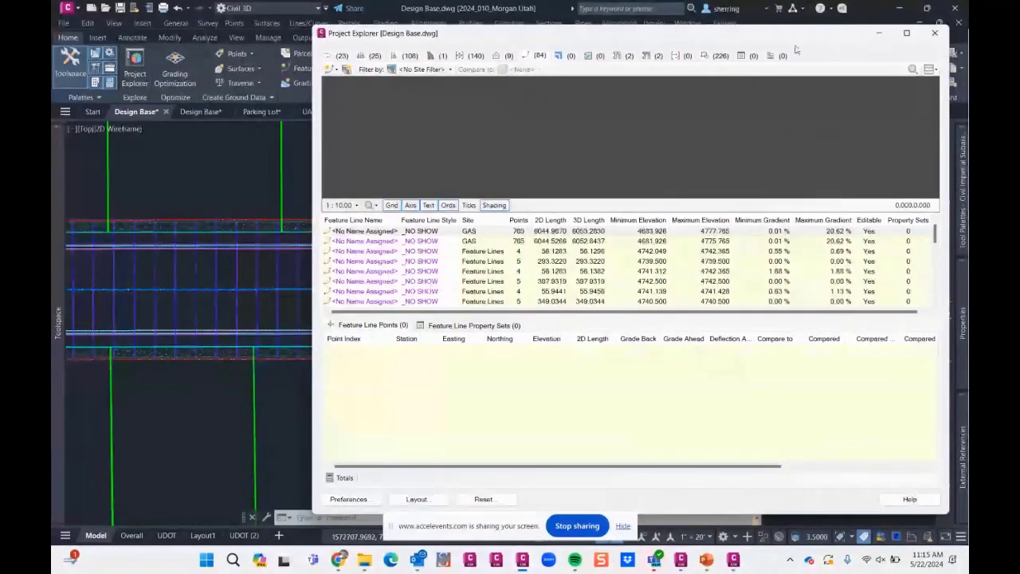
left_click(519, 241)
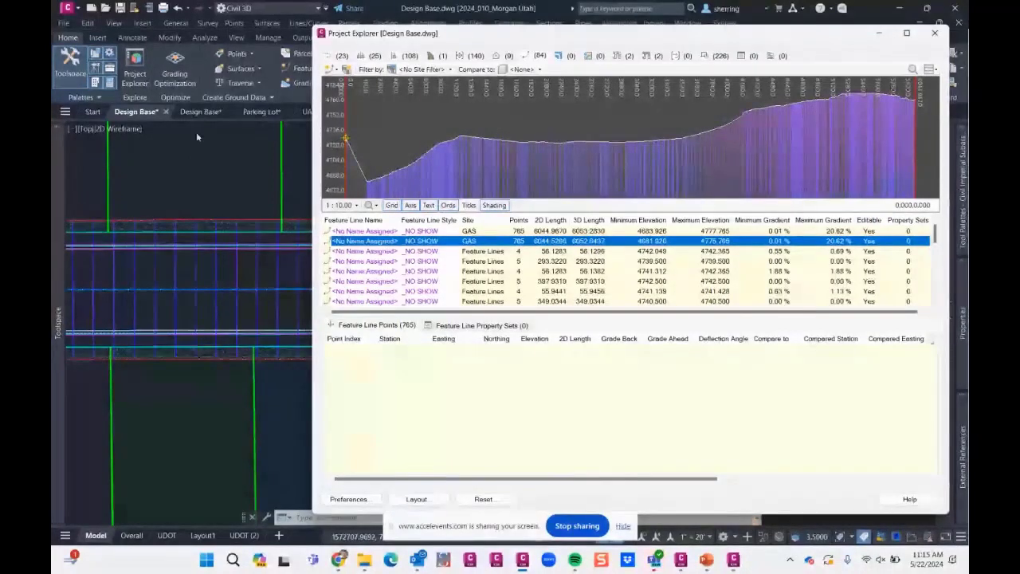
- Switch to the second Design Base drawing and reposition the Project Explorer window beside its plan view
left_click(200, 112)
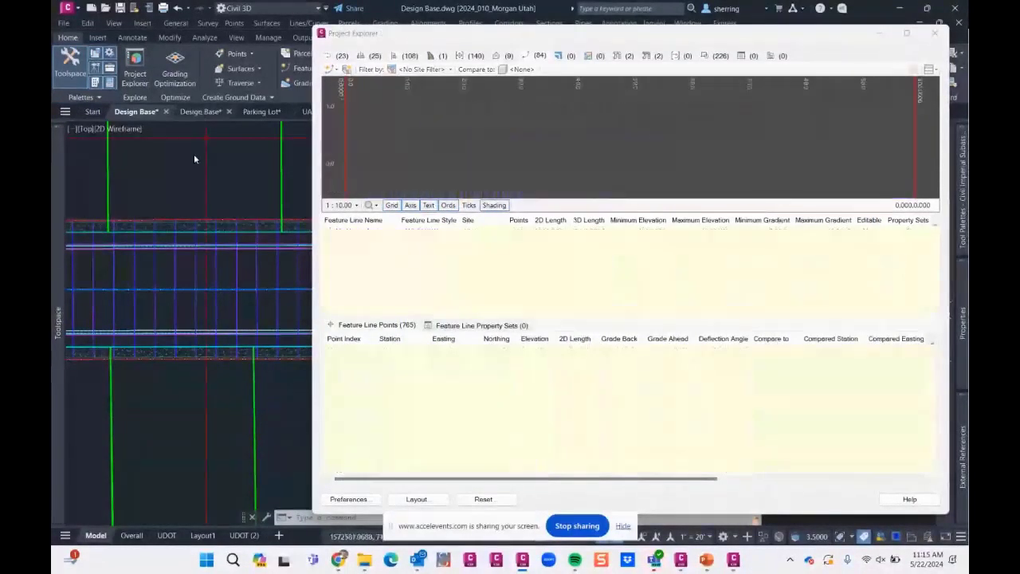
left_click(200, 115)
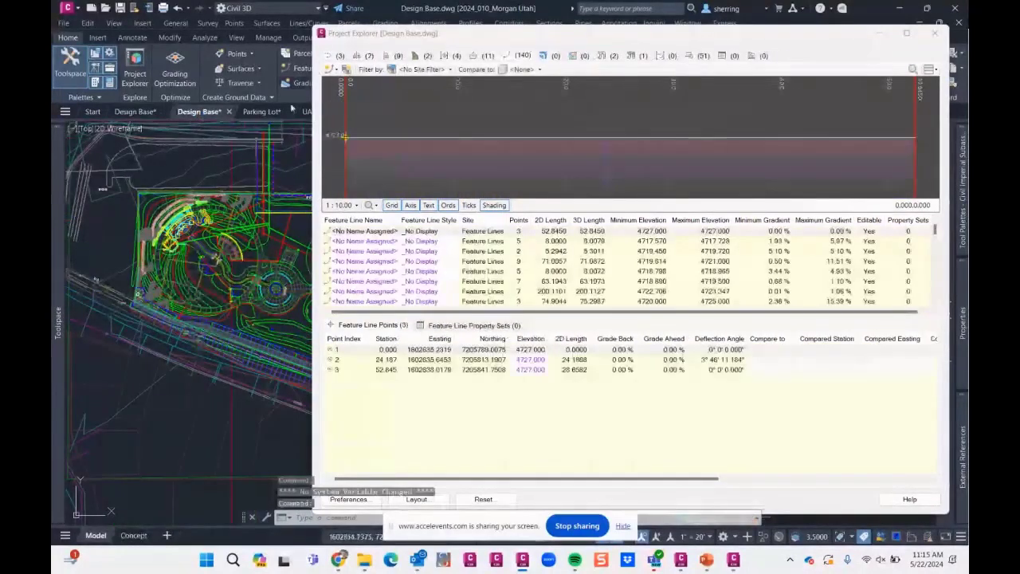
left_click_drag(669, 38, 651, 162)
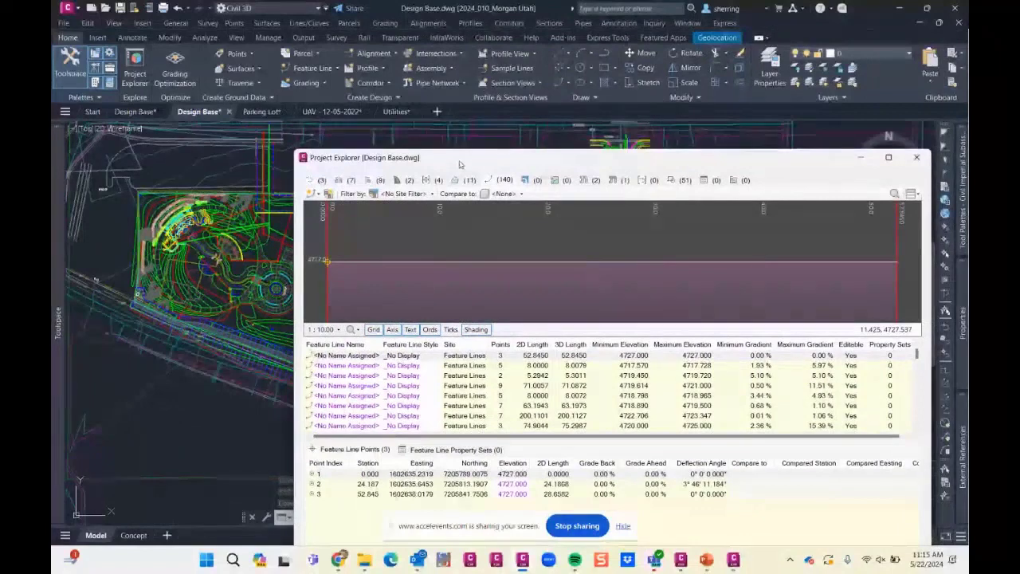
left_click_drag(478, 160, 498, 55)
- Examine the second listed feature line by stepping through its points 1 to 3, and browse the remaining feature lines
left_click(421, 260)
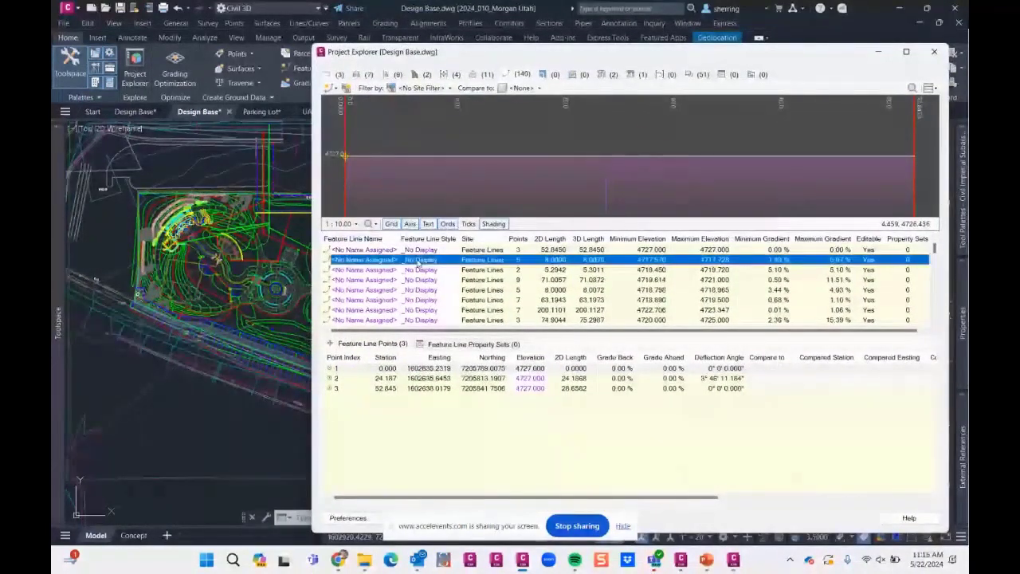
left_click(395, 369)
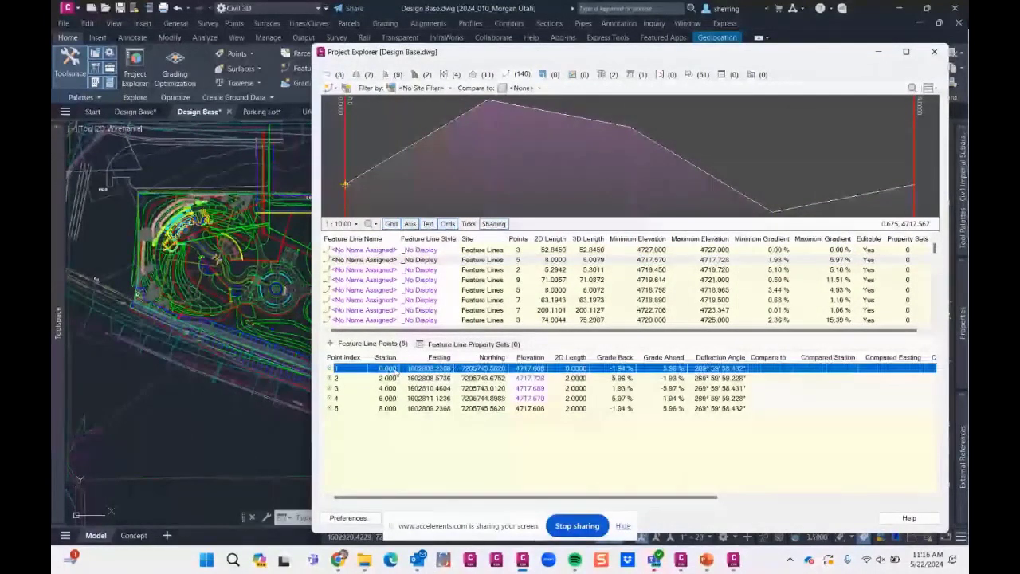
key("Down")
key("Down")
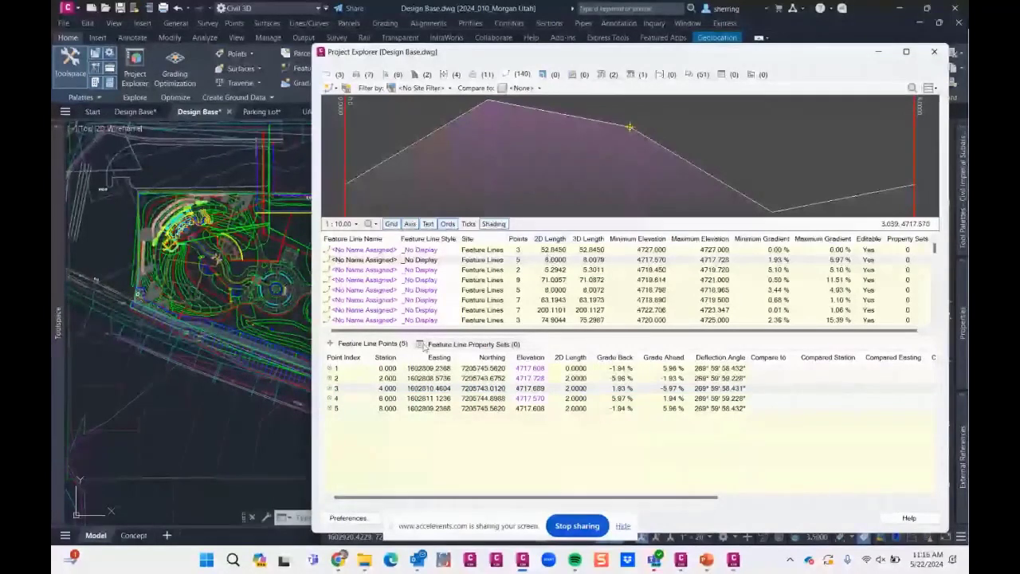
scroll(383, 287, "down", 5)
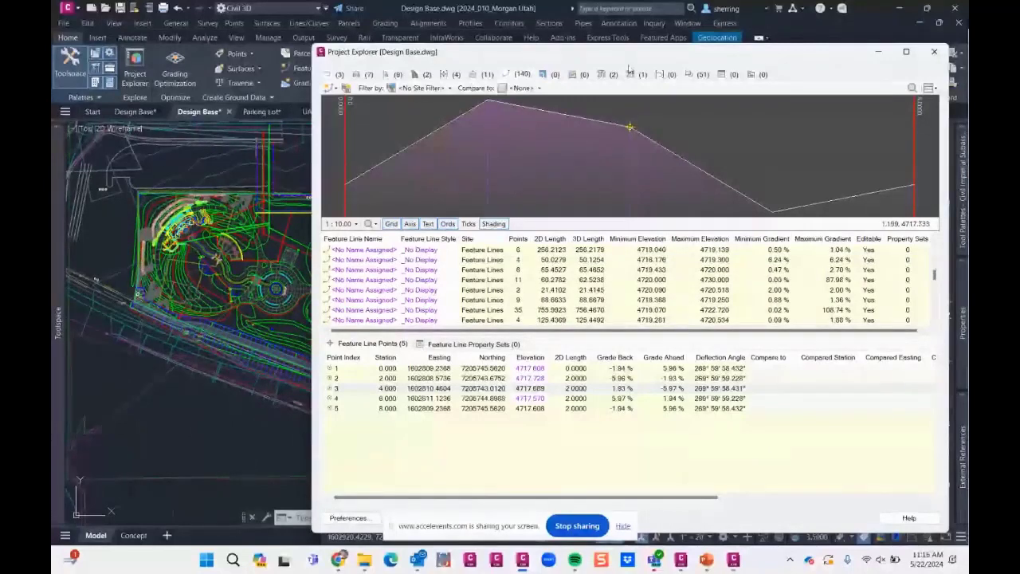
- Switch to the Utilities drawing and list its gravity pipe networks in Project Explorer
left_click_drag(855, 46, 854, 160)
mouse_move(390, 111)
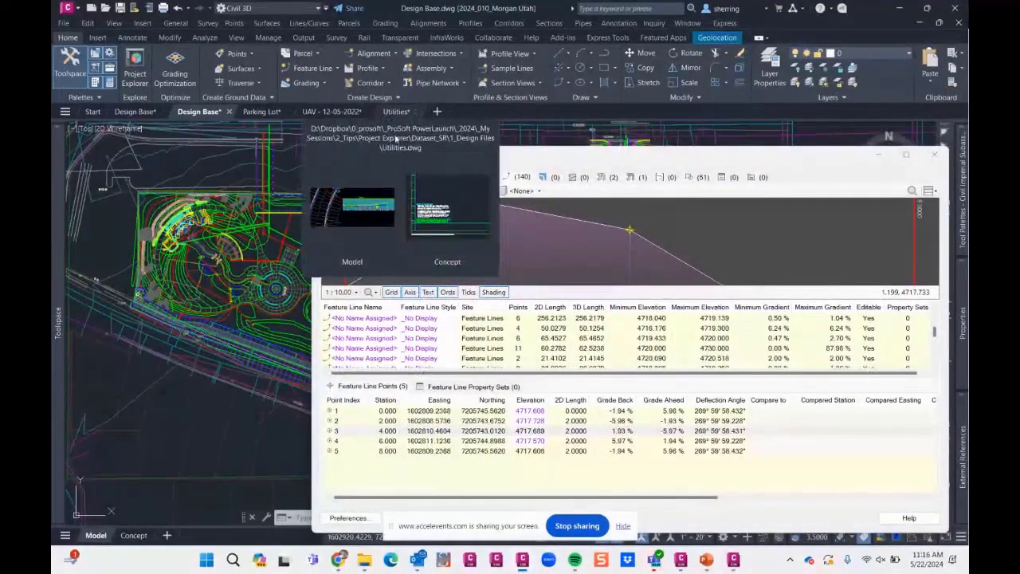
left_click(394, 112)
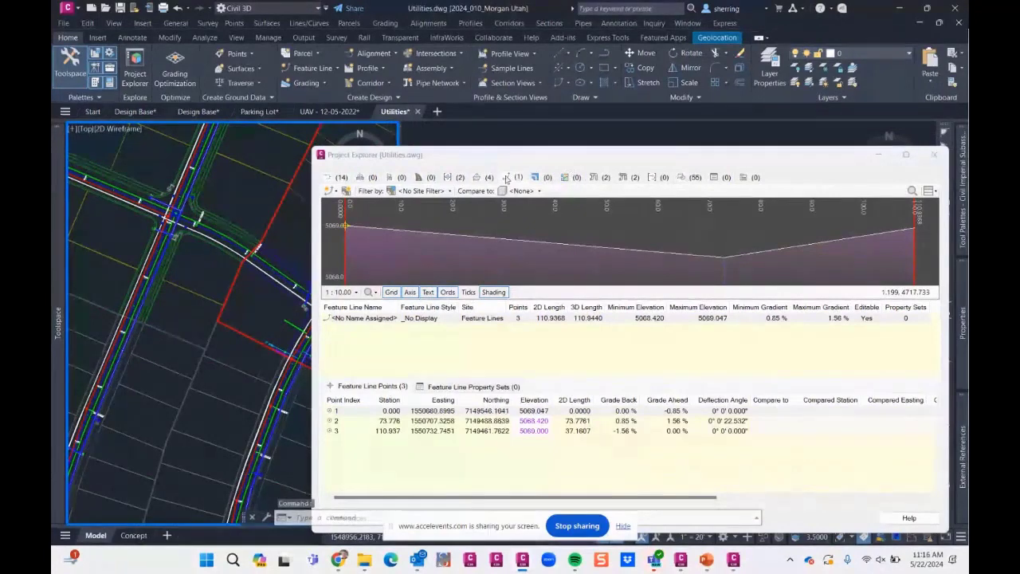
left_click(594, 177)
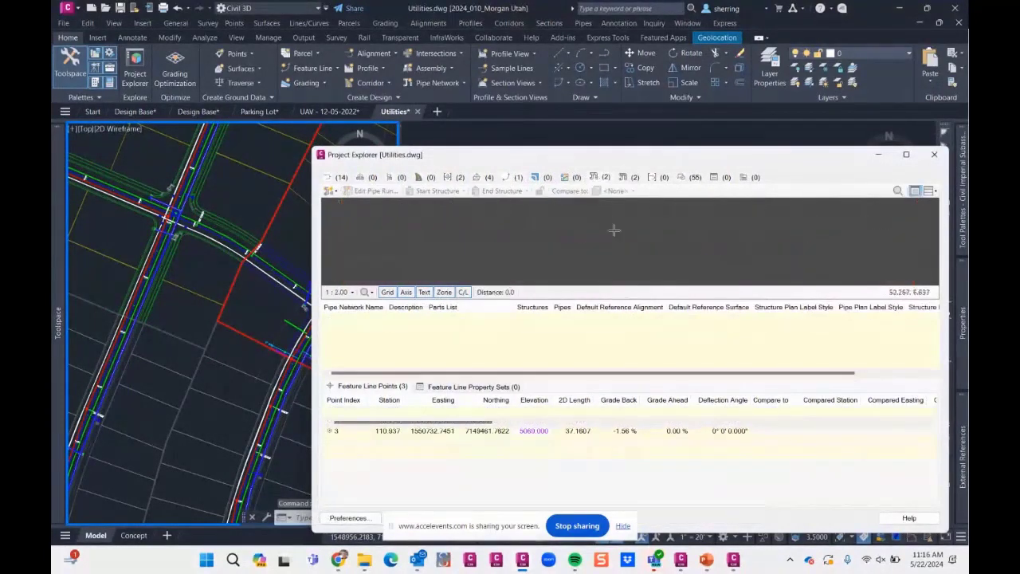
- Review the structures belonging to the S Sewer and SD pipe networks
left_click(348, 317)
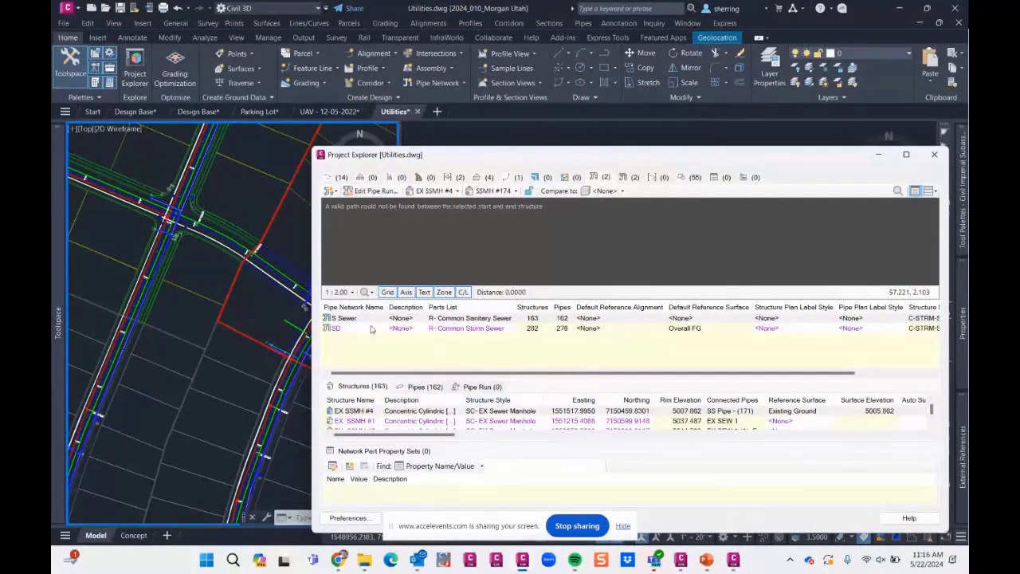
left_click(352, 329)
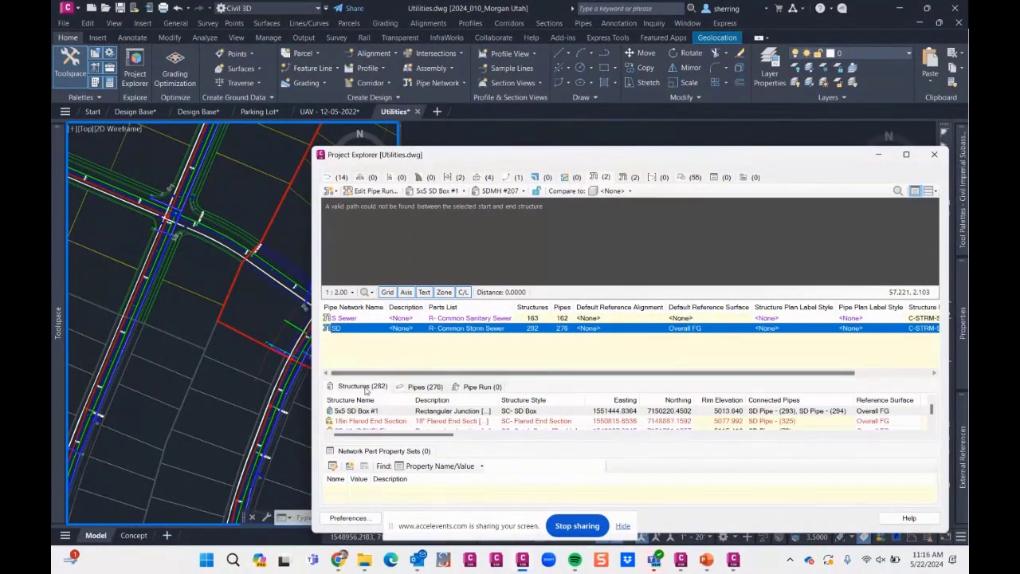
key("ctrl+1")
left_click(363, 412)
left_click_drag(355, 368, 389, 361)
left_click_drag(477, 379, 625, 372)
key("Escape")
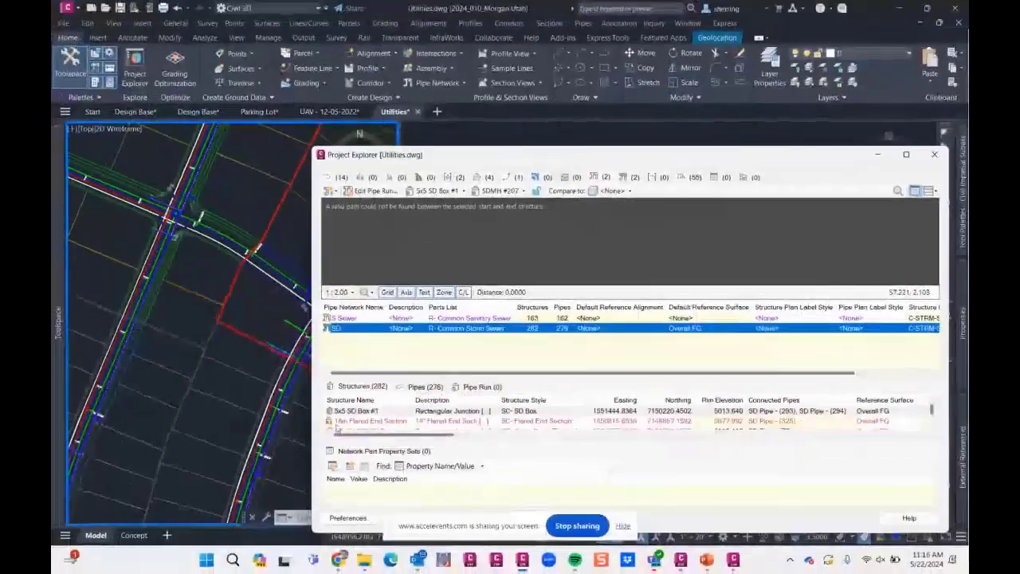
- List the SD network's pipes and enlarge the Project Explorer view to examine their inverts and slopes
left_click(421, 387)
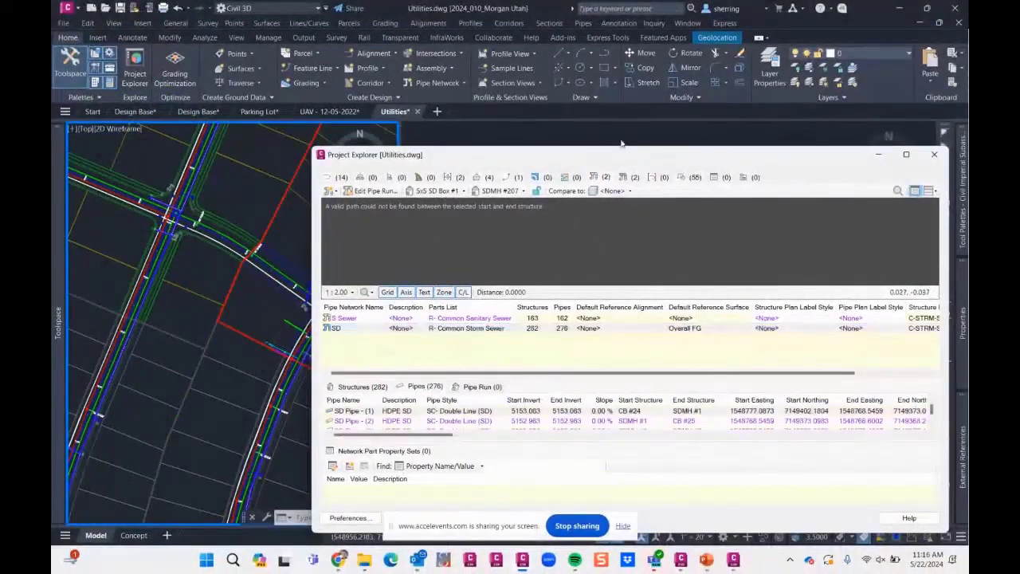
left_click_drag(618, 147, 610, 24)
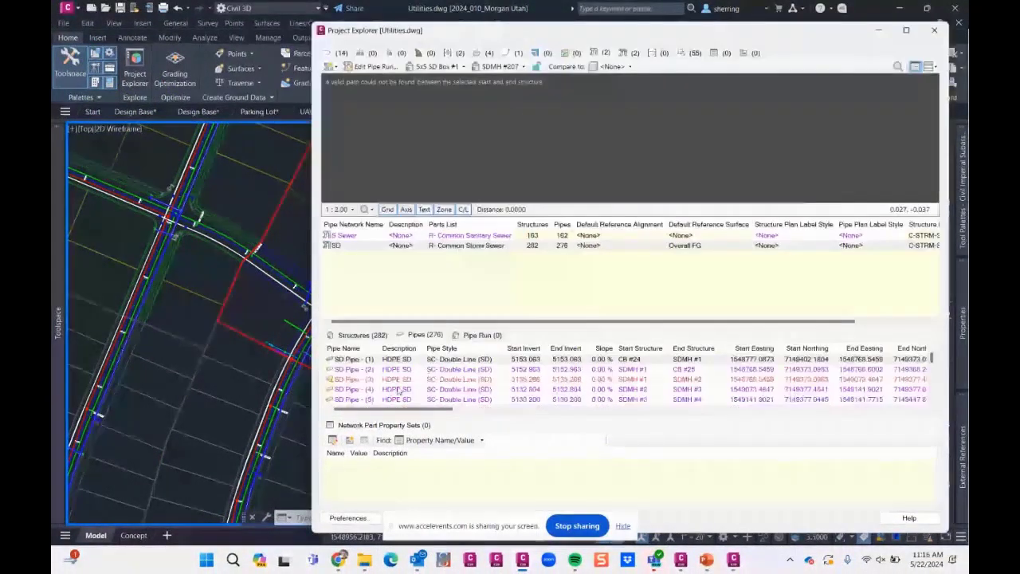
left_click(531, 365)
- List the S Sewer network's pipes and browse to SS Pipe - (17) and the pipes after it
left_click(355, 237)
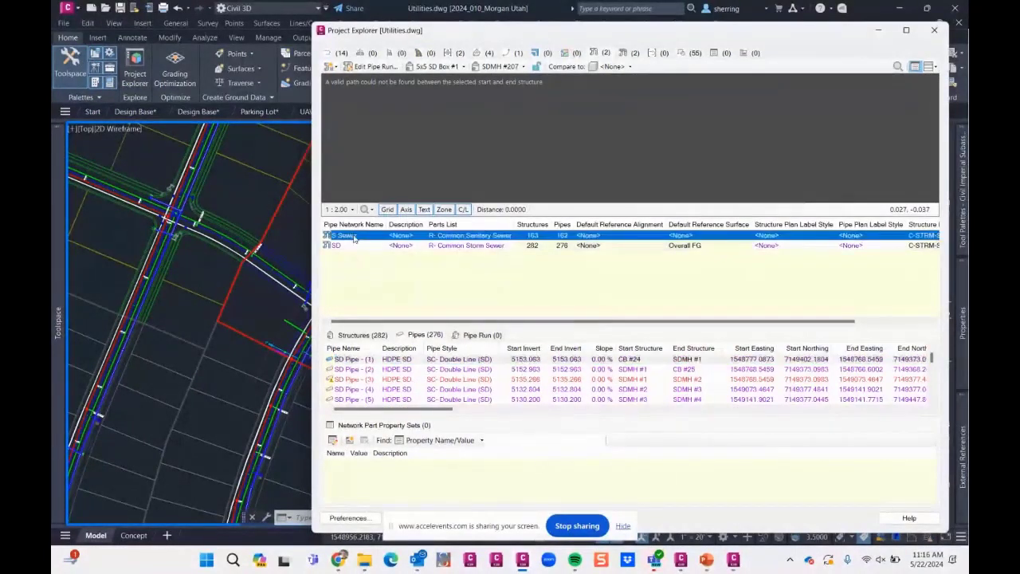
left_click(388, 348)
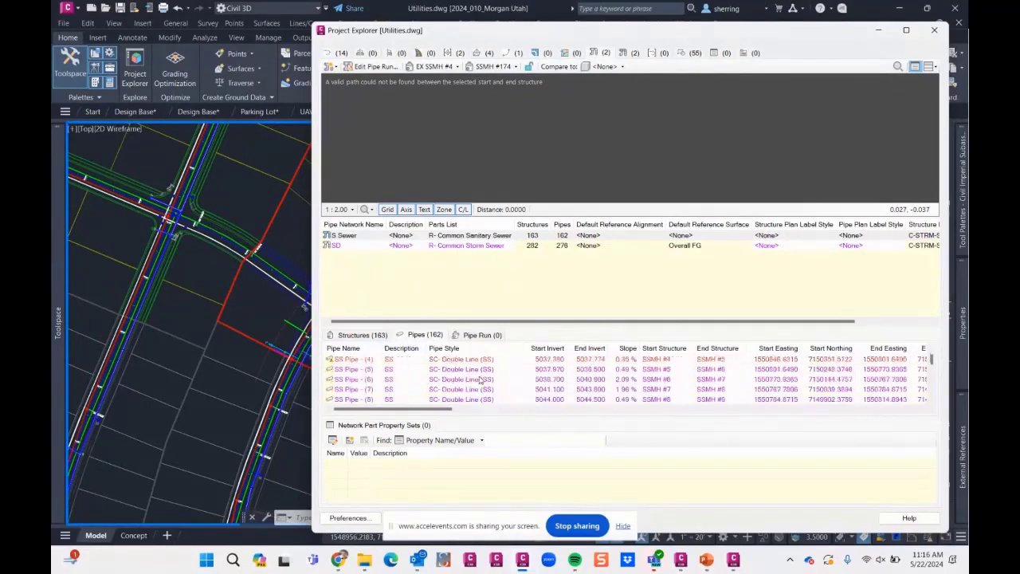
left_click(381, 382)
scroll(391, 380, "down", 5)
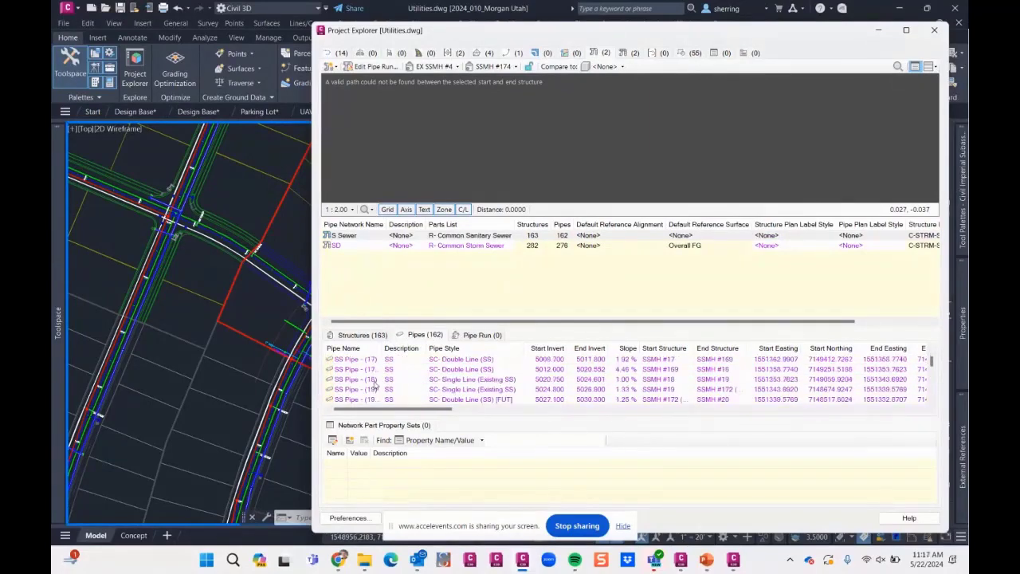
- Swap the pipes from SS Pipe - (17) through SS Pipe - (19) to 10" PVC SS, ignoring the object size limits
left_click(374, 388, "shift")
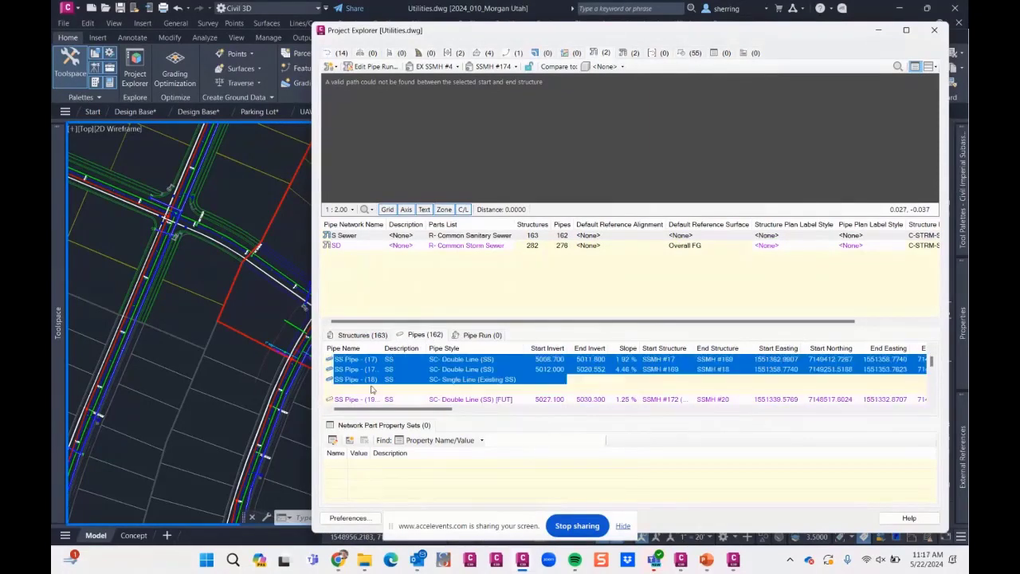
right_click(468, 384)
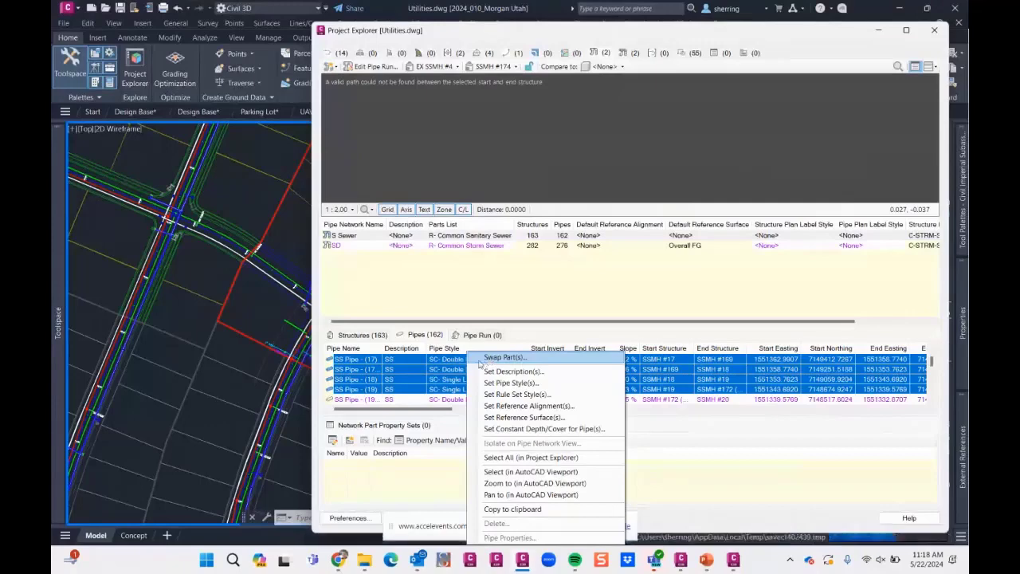
left_click(480, 360)
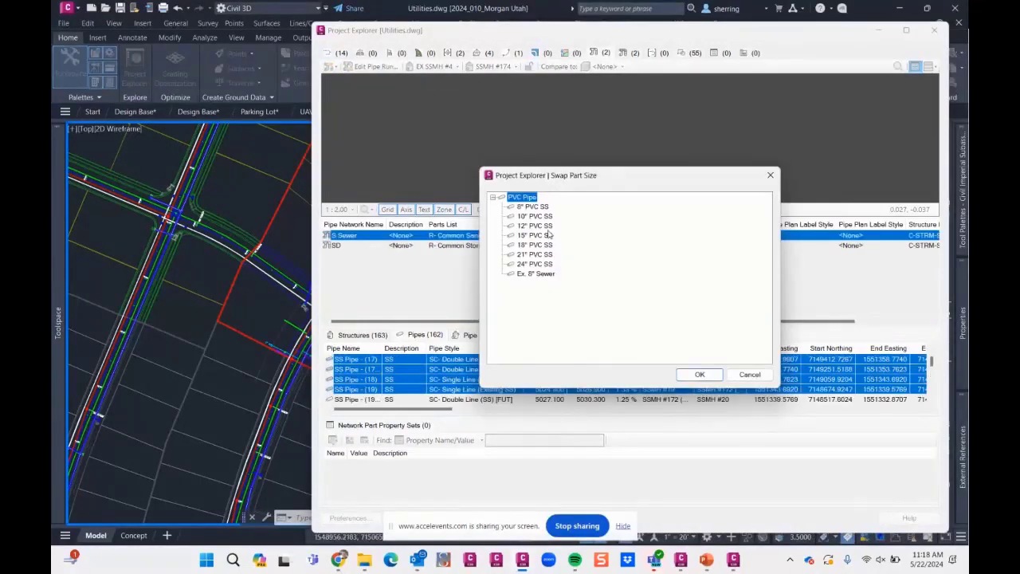
left_click(548, 217)
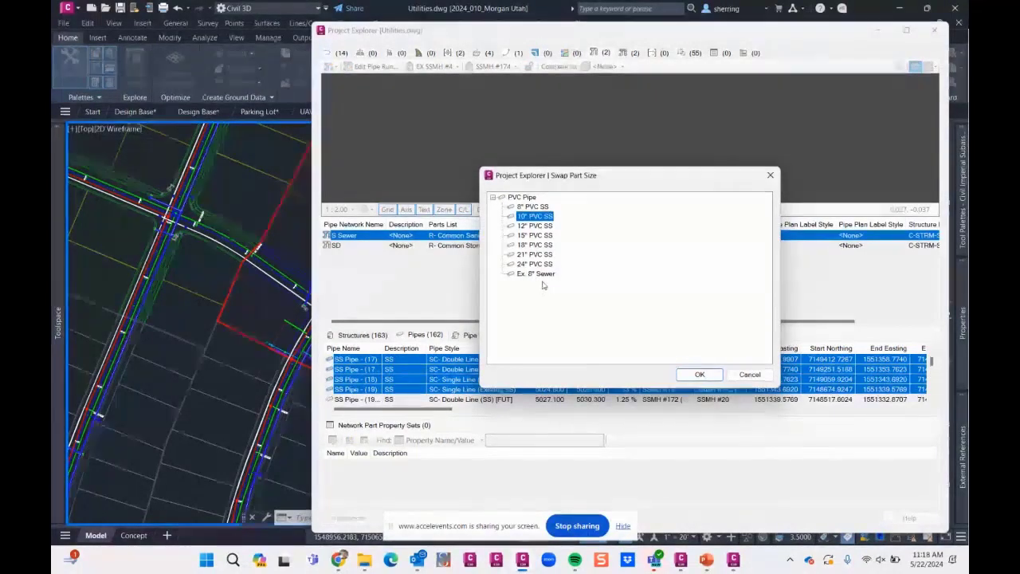
left_click_drag(589, 177, 742, 105)
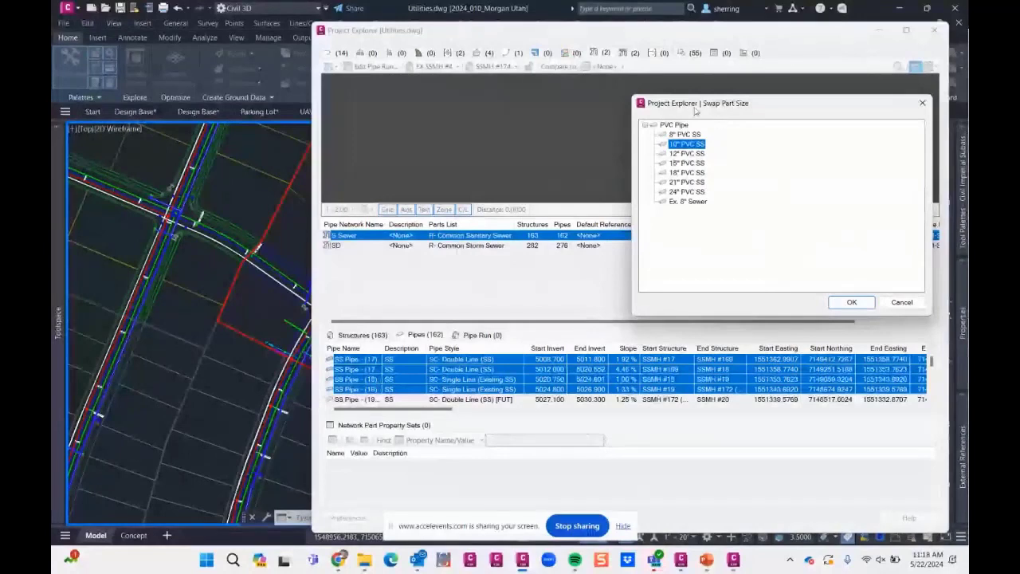
left_click(870, 305)
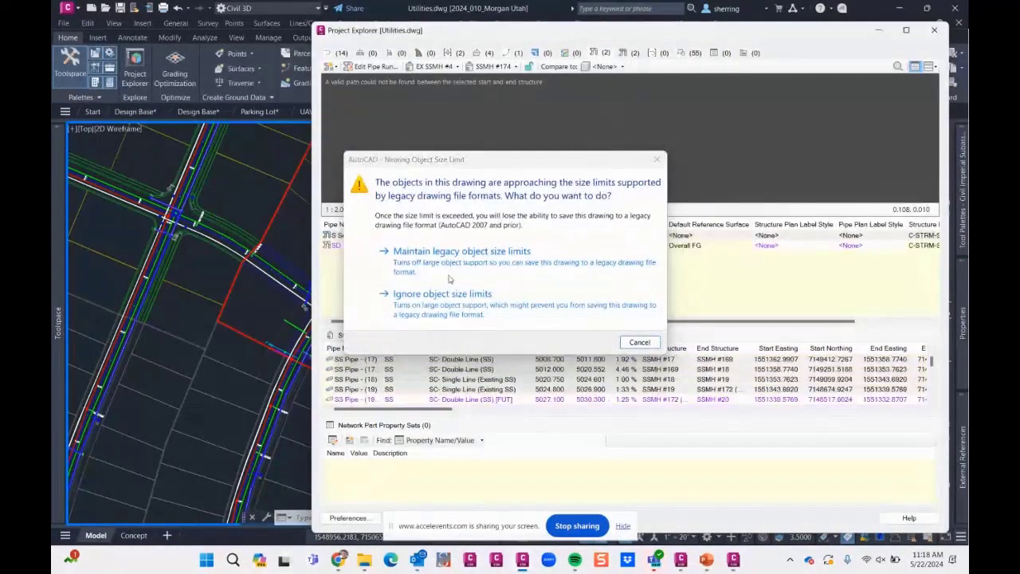
left_click(439, 304)
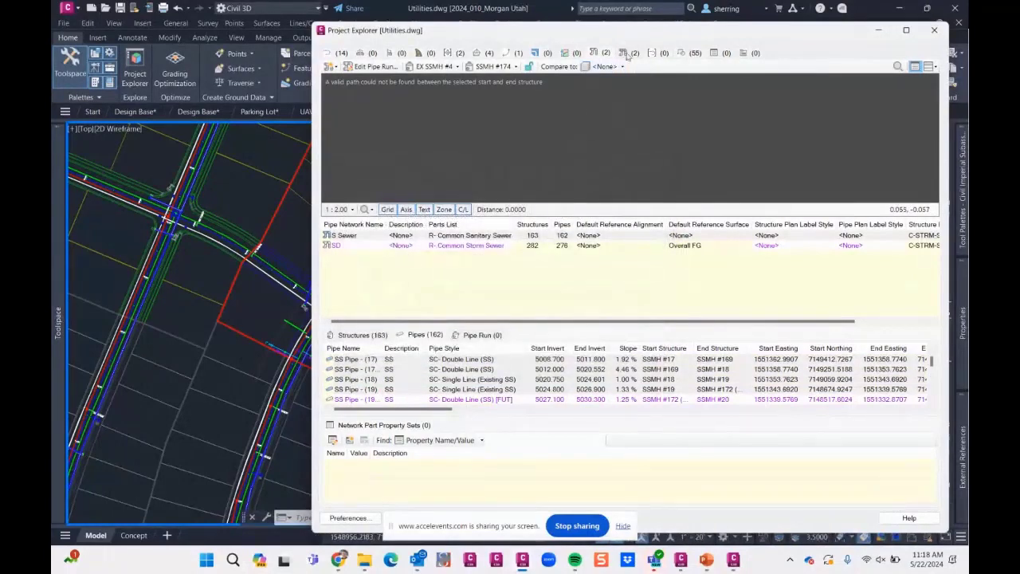
- Glance at the pressure networks, and return to the gravity networks to select the SD network
left_click(623, 53)
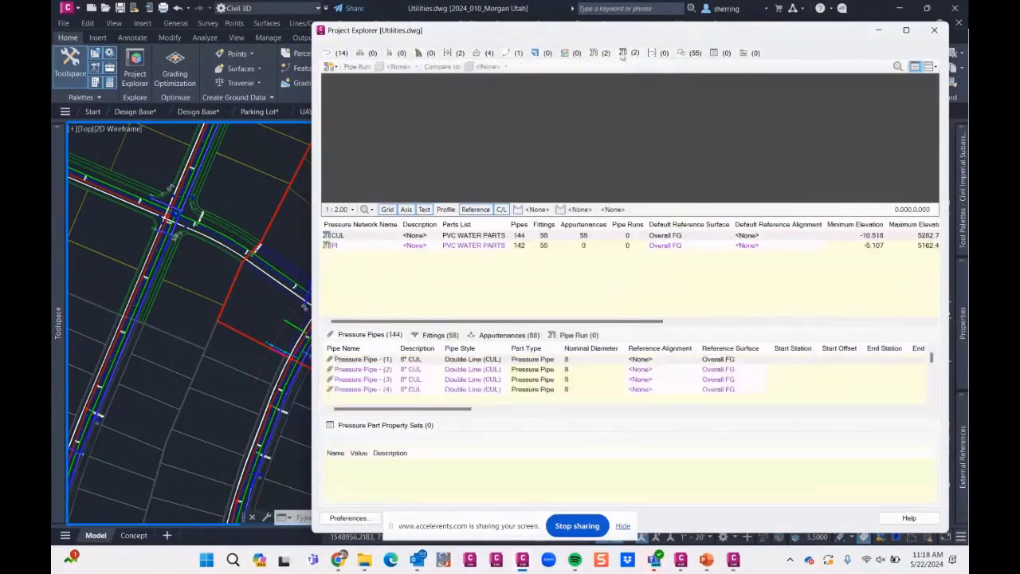
left_click(595, 53)
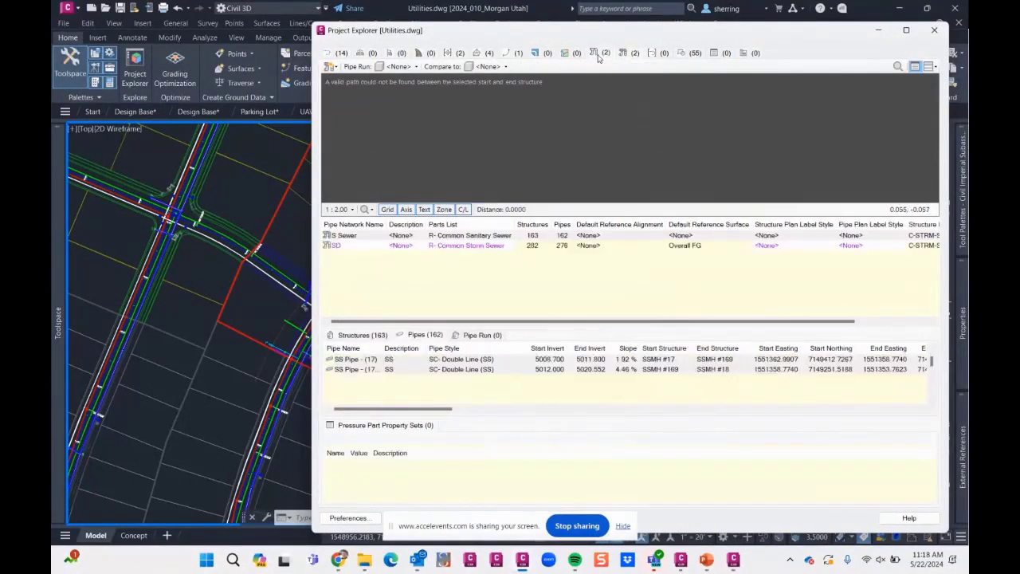
left_click(352, 246)
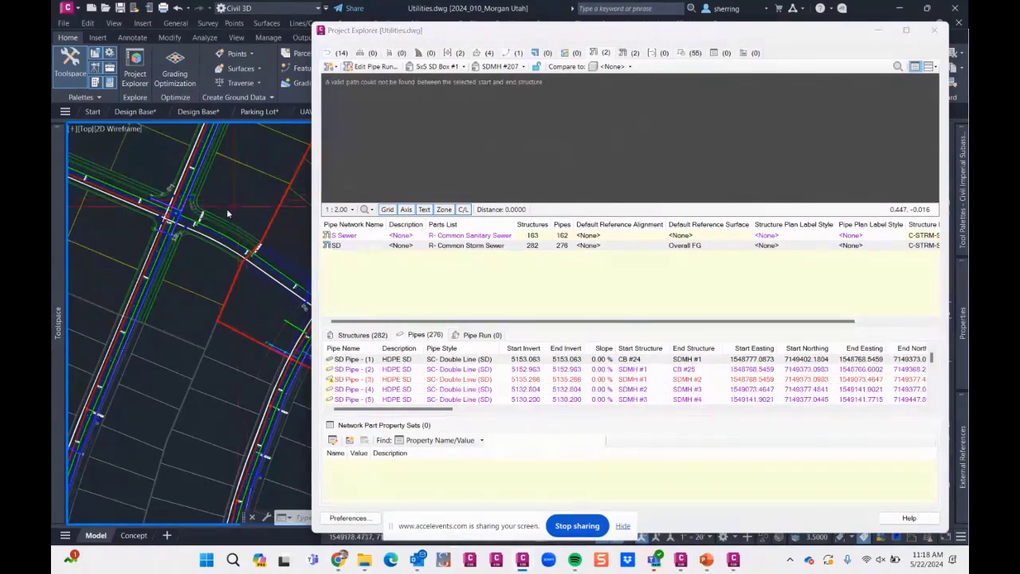
- Inspect the storm drain line in plan to identify the manholes that bound a pipe run, including SDMH #10
scroll(226, 208, "down", 6)
scroll(216, 268, "up", 6)
scroll(218, 268, "down", 2)
scroll(246, 260, "up", 7)
scroll(213, 285, "down", 2)
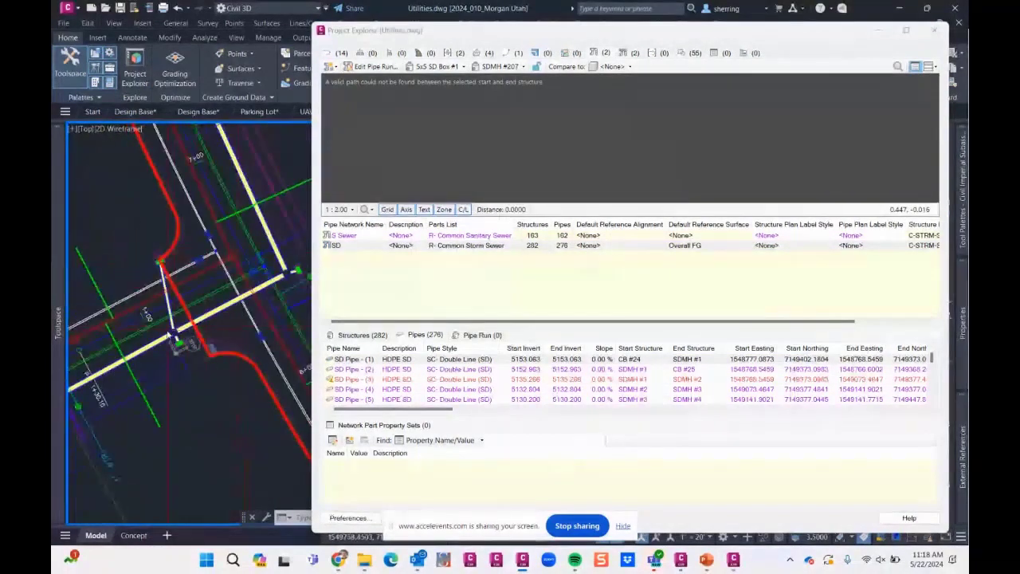
scroll(291, 277, "up", 5)
key("Escape")
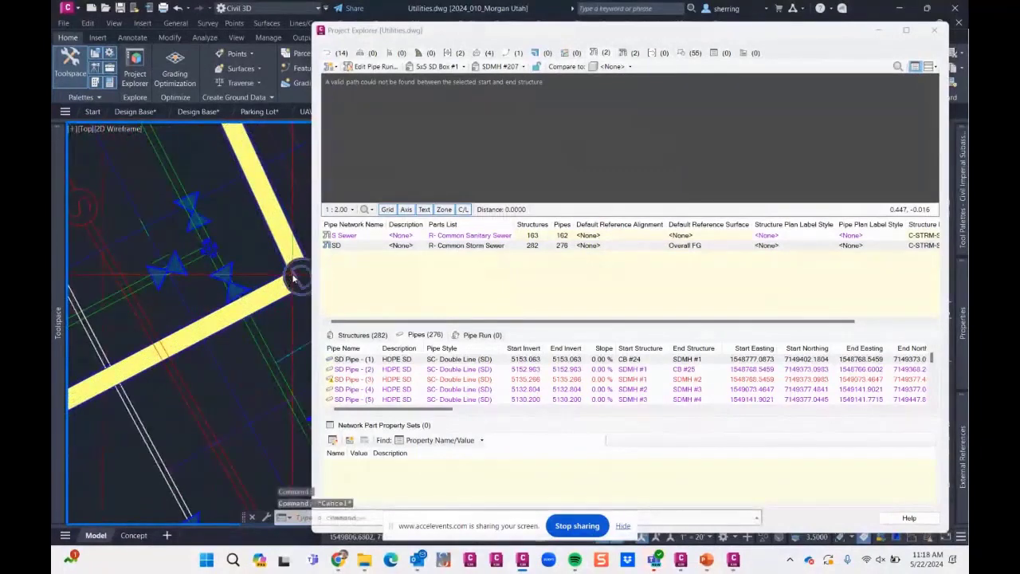
scroll(292, 278, "down", 5)
scroll(199, 306, "up", 6)
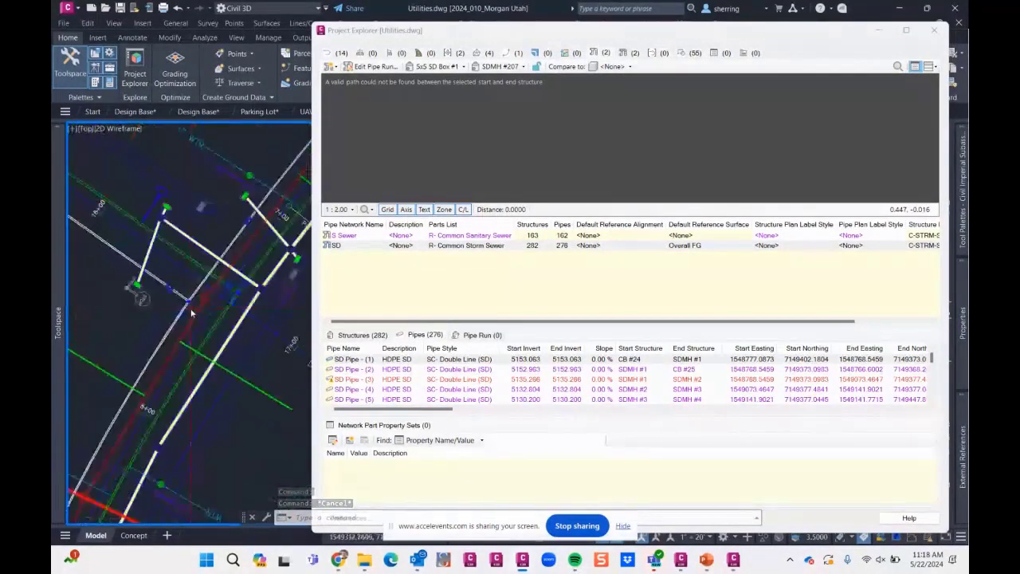
scroll(266, 288, "up", 4)
scroll(267, 288, "down", 4)
scroll(157, 453, "up", 3)
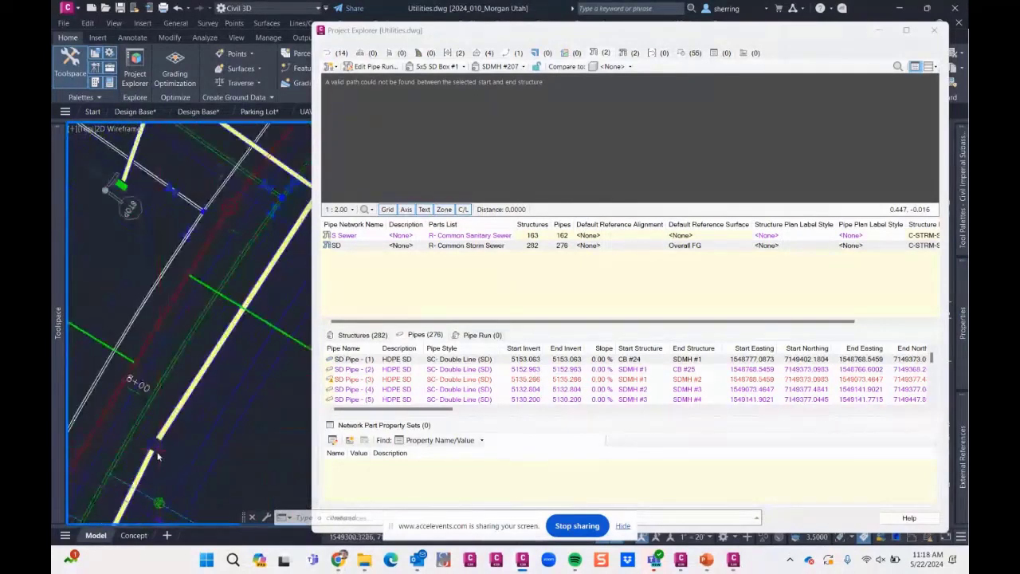
scroll(157, 456, "up", 3)
mouse_move(159, 452)
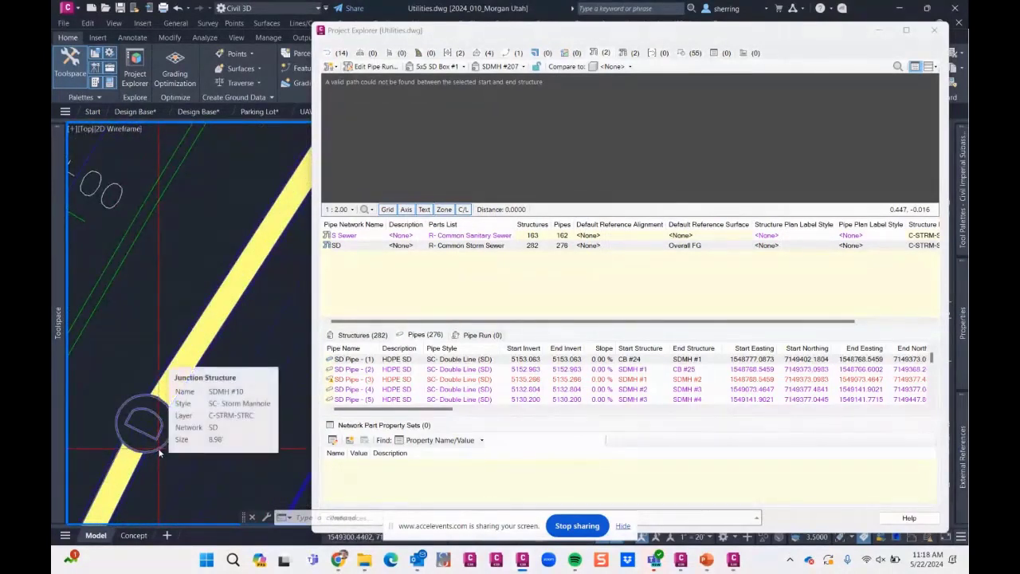
- Define the SD pipe run from start structure SDMH #35 to end structure SDMH #10
left_click(451, 76)
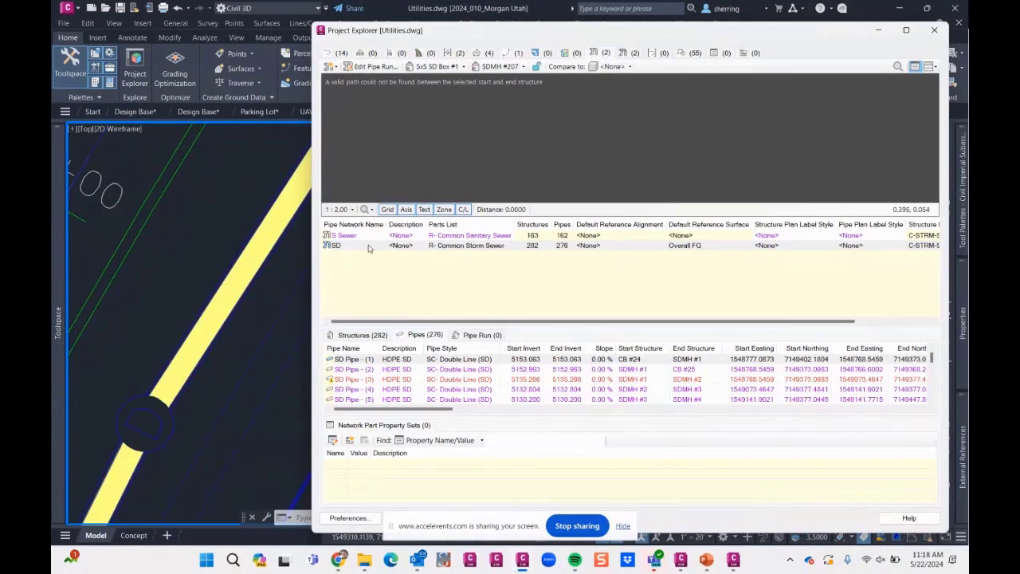
left_click(455, 67)
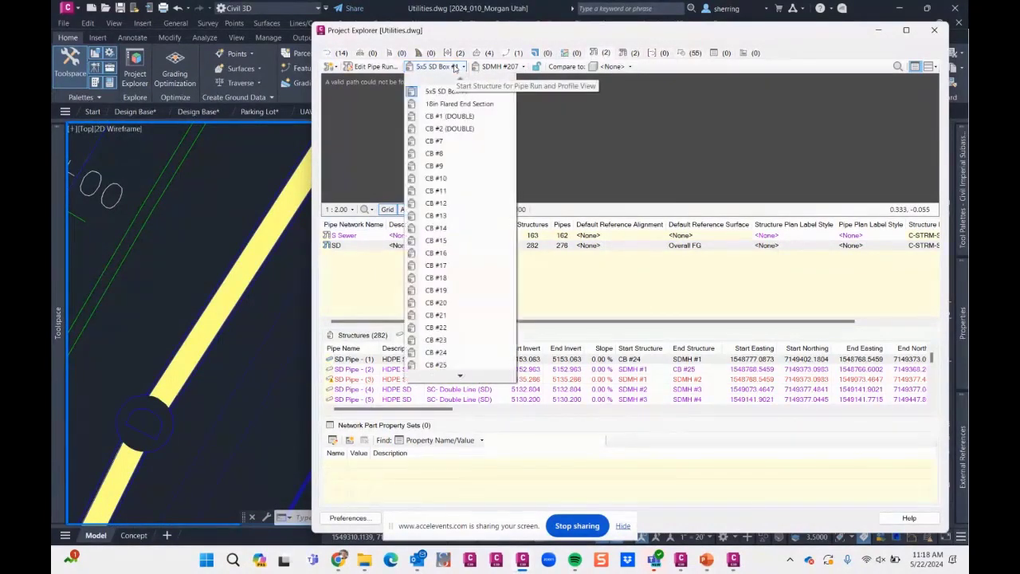
mouse_move(459, 376)
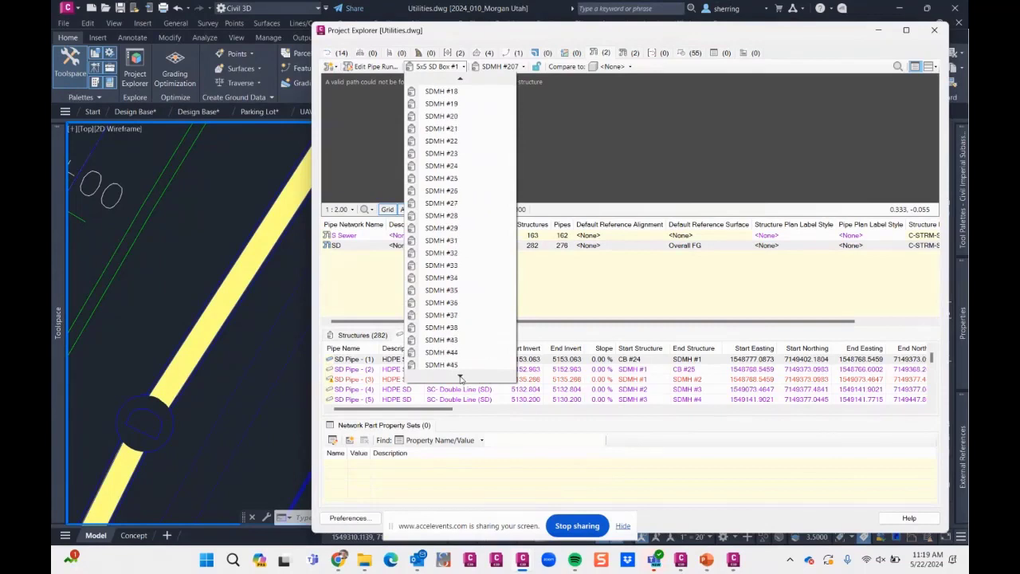
left_click(458, 292)
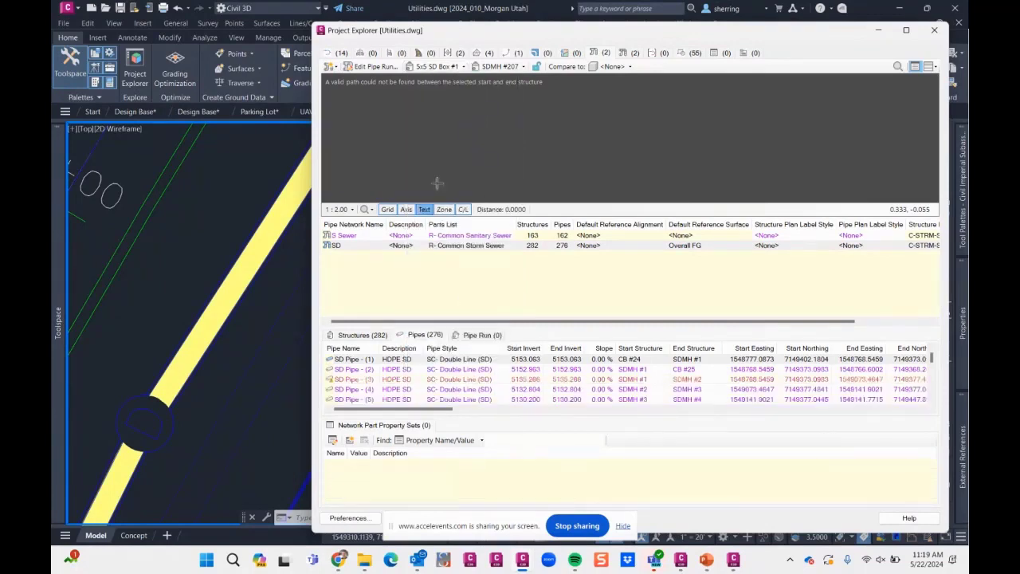
left_click(507, 67)
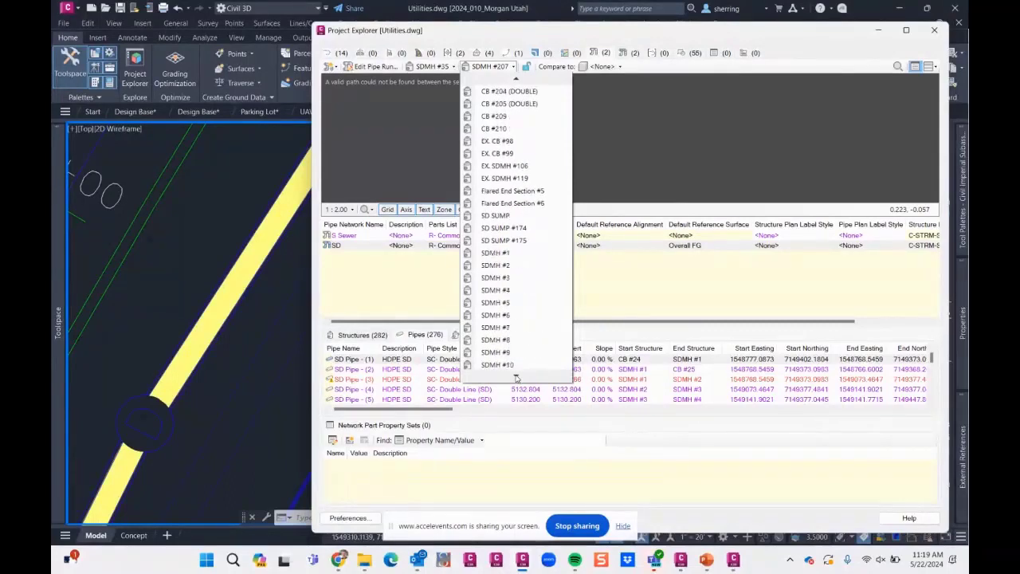
left_click(517, 331)
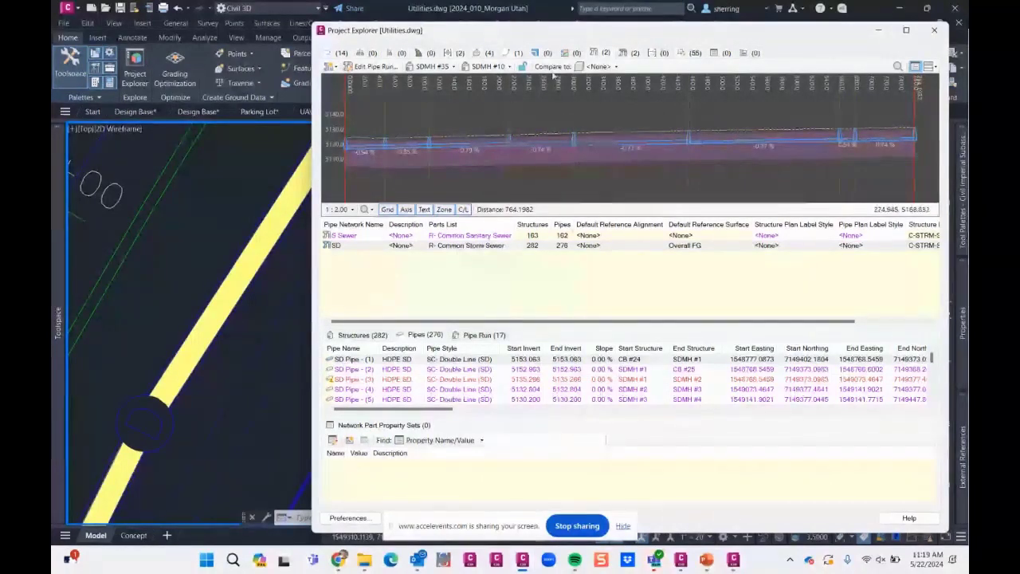
- Compare the pipe run profile with the Overall FG surface
left_click(599, 66)
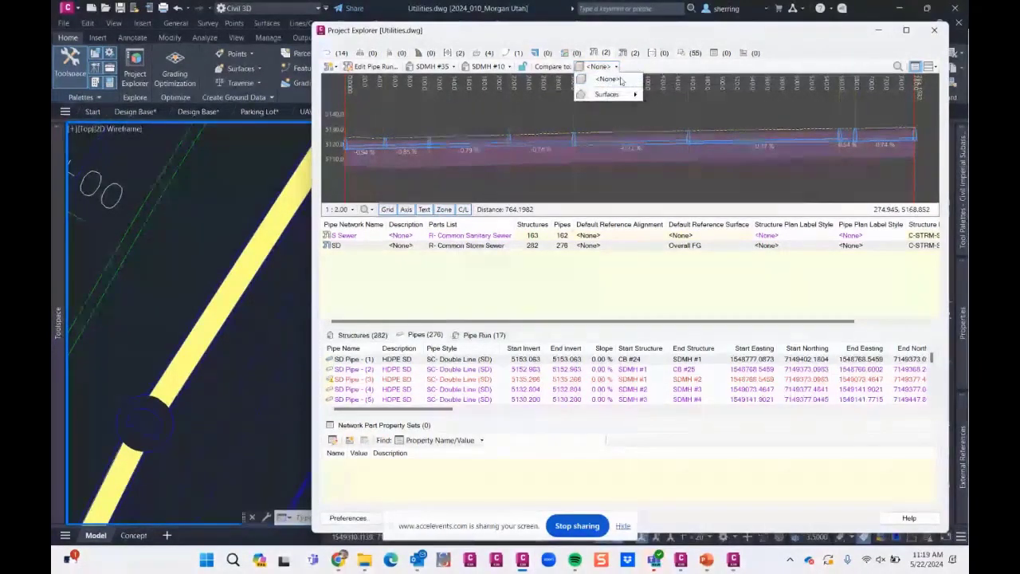
mouse_move(621, 94)
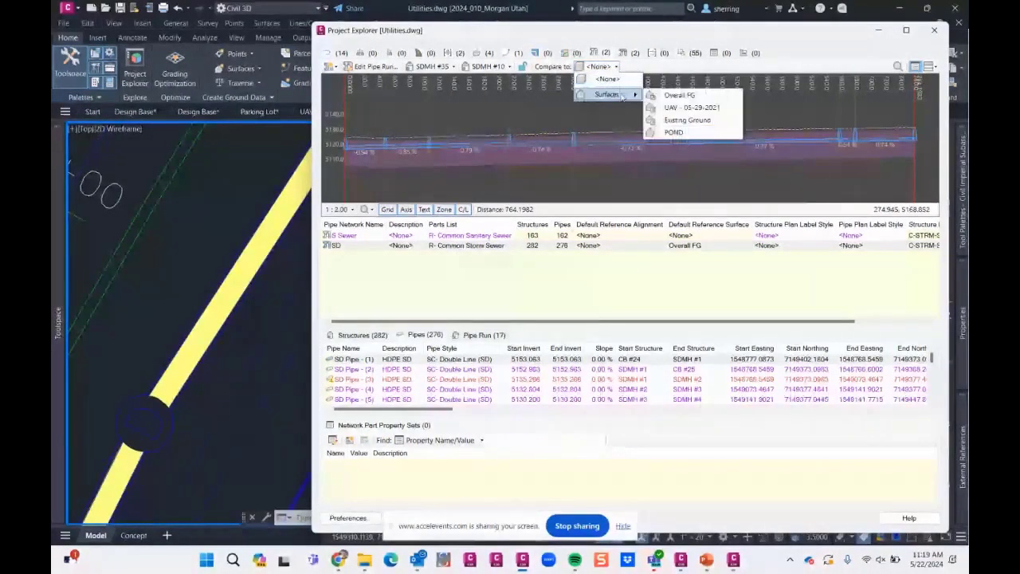
left_click(690, 95)
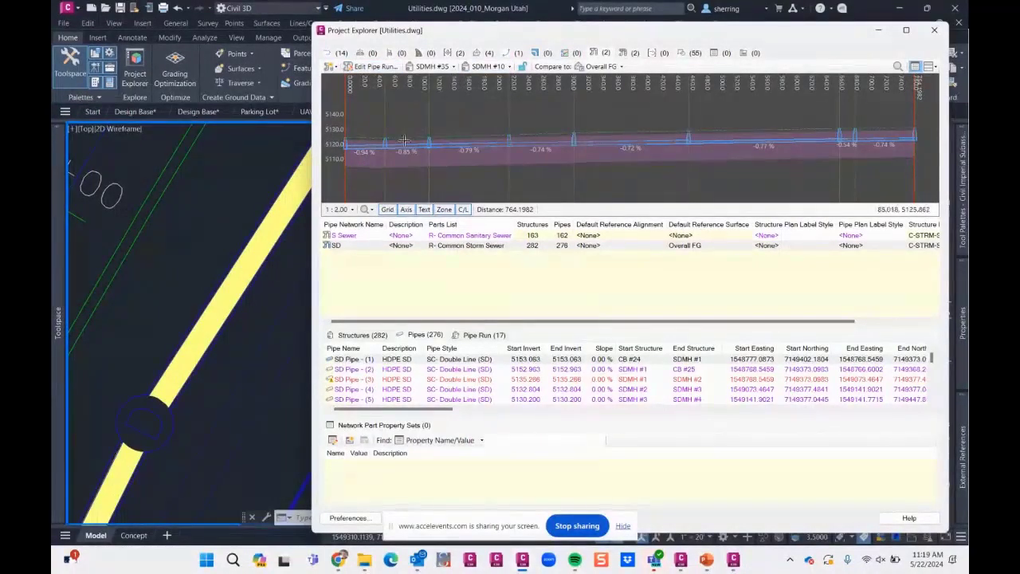
- Edit the pipe run to a -1% slope, holding the start elevation by invert, with a pipe elevation offset at the structures
left_click(373, 68)
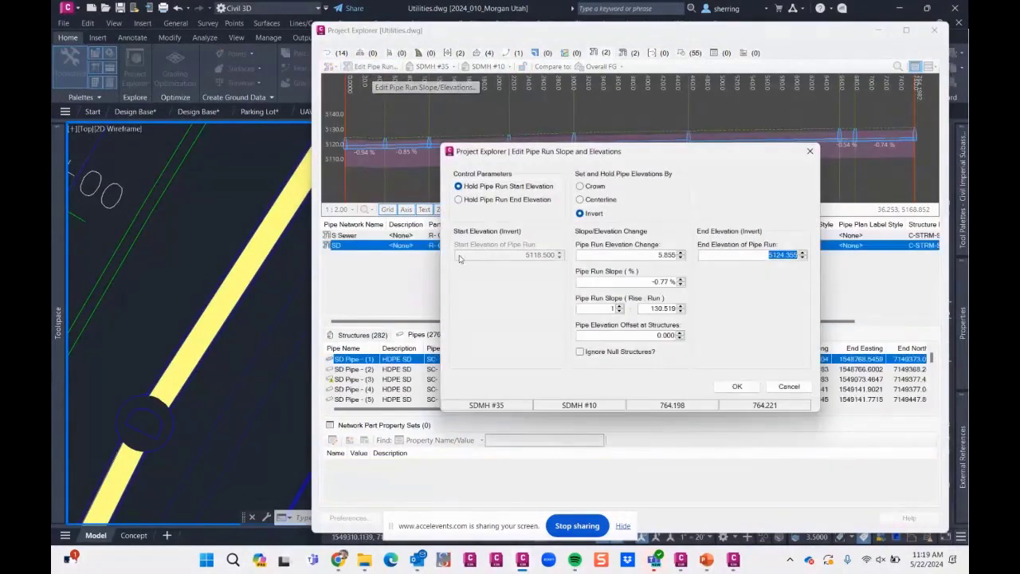
left_click(516, 188)
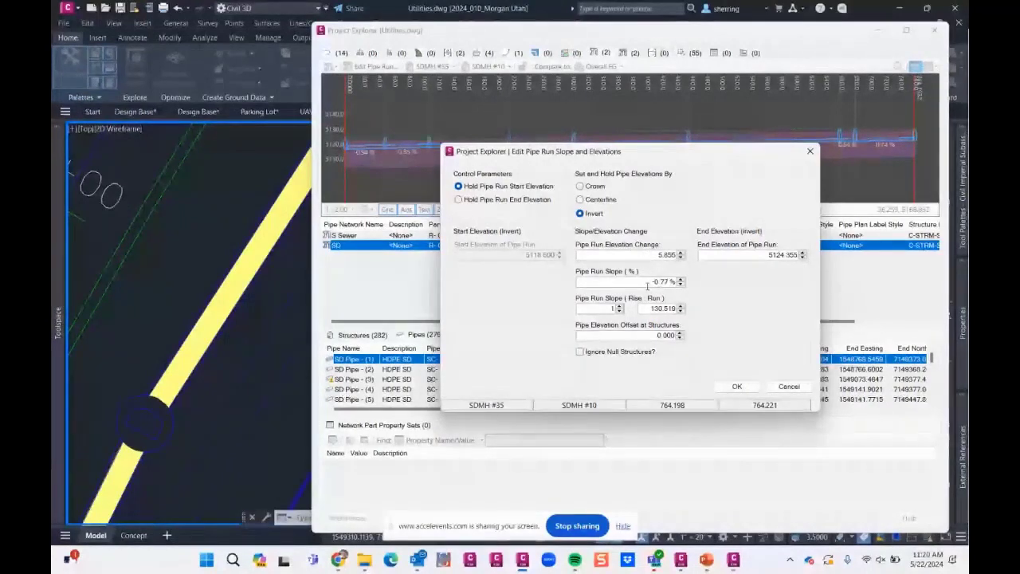
double_click(657, 281)
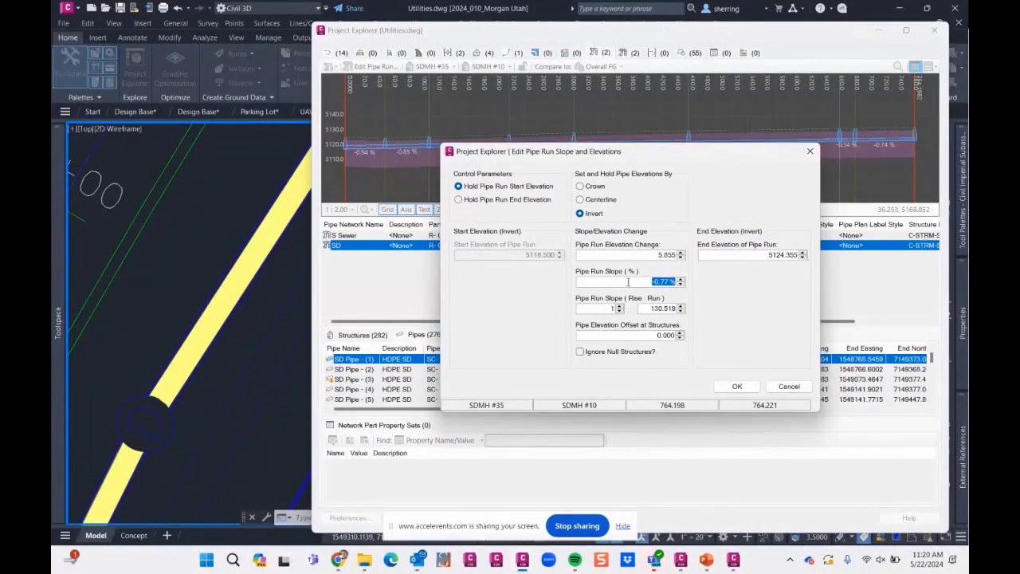
key("BackSpace")
type("-1")
left_click(658, 334)
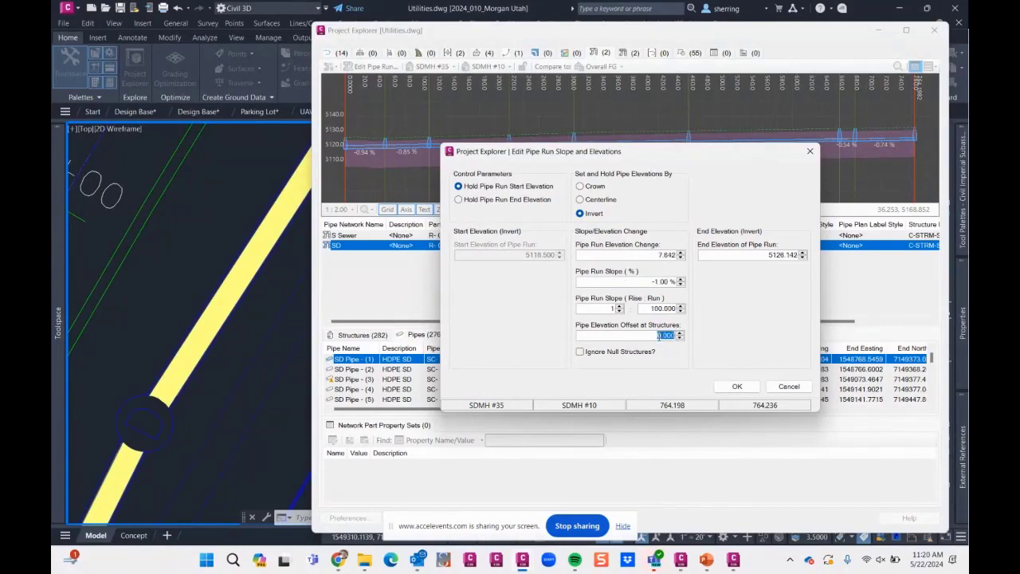
type("2")
left_click(647, 308)
left_click(734, 387)
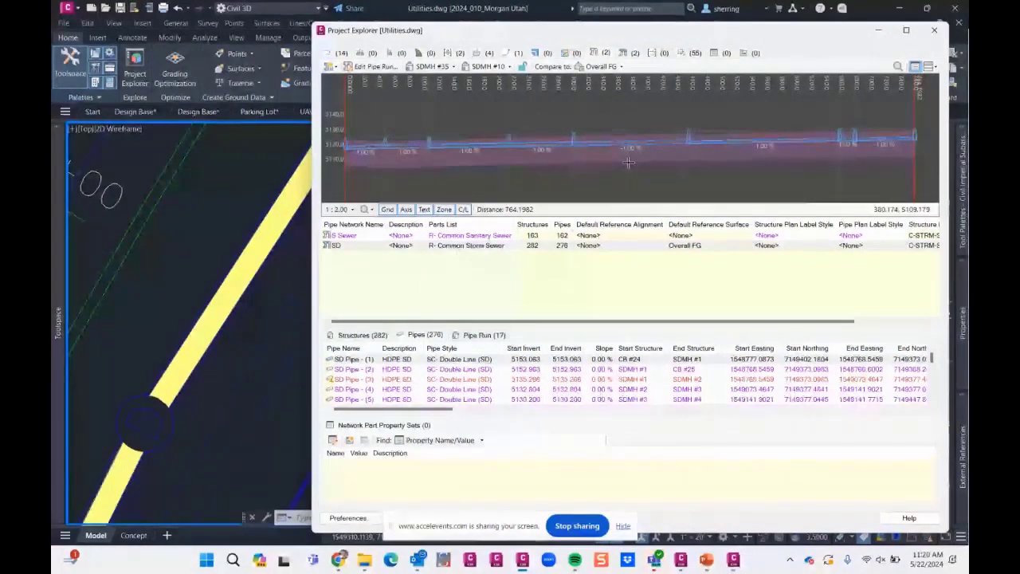
- Examine the pipe slopes and structures along the edited run's profile against the Overall FG surface
scroll(437, 157, "up", 2)
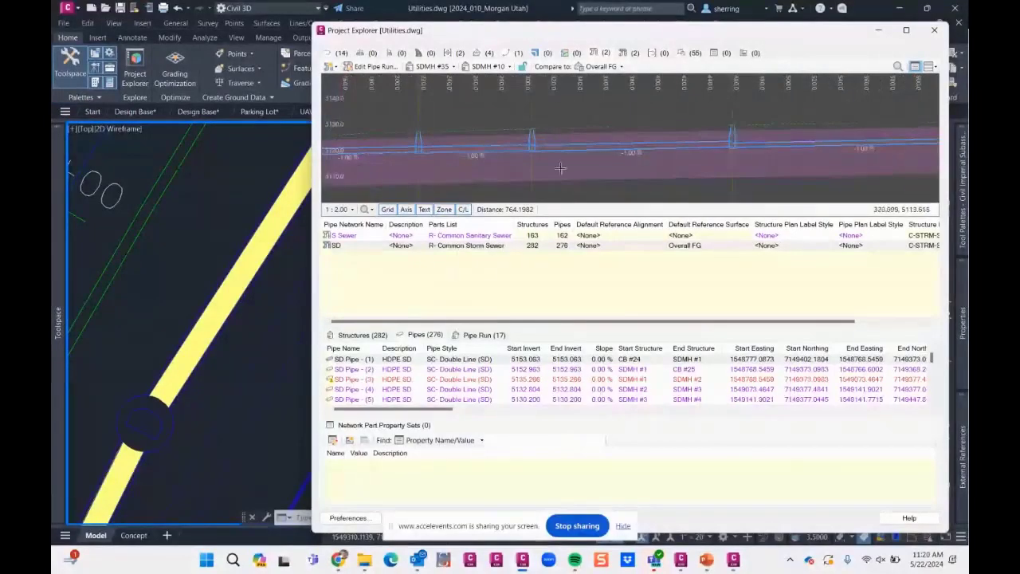
scroll(472, 153, "up", 3)
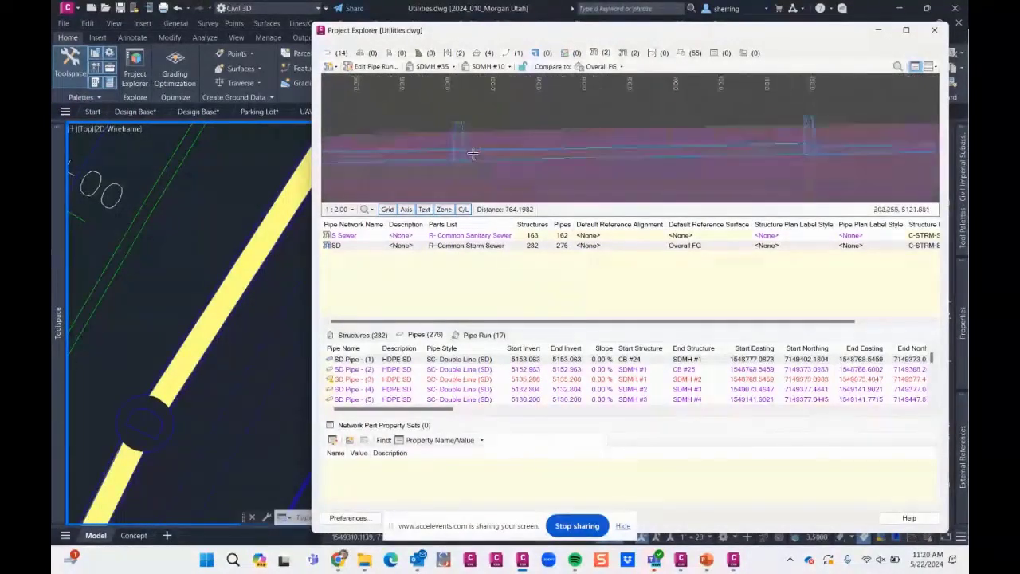
scroll(637, 156, "up", 1)
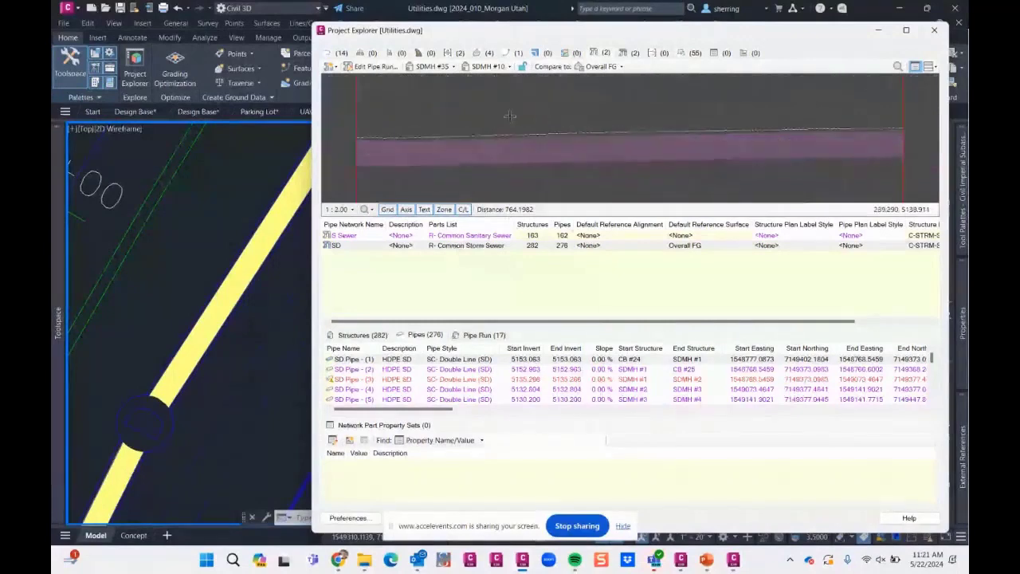
scroll(864, 137, "up", 4)
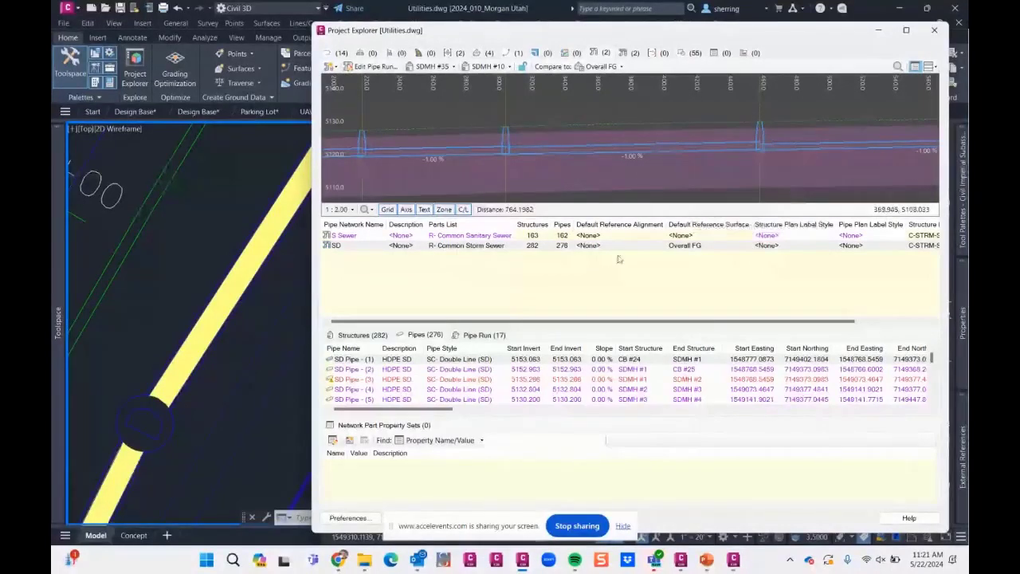
- Close Project Explorer and the Utilities and UAV - 12-05-2022 drawings
left_click(935, 31)
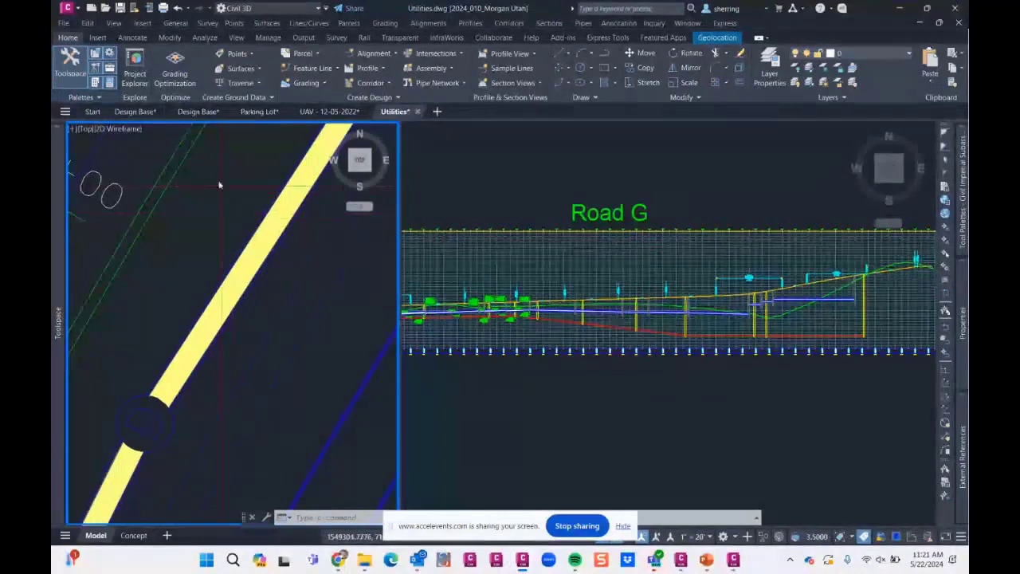
left_click(418, 112)
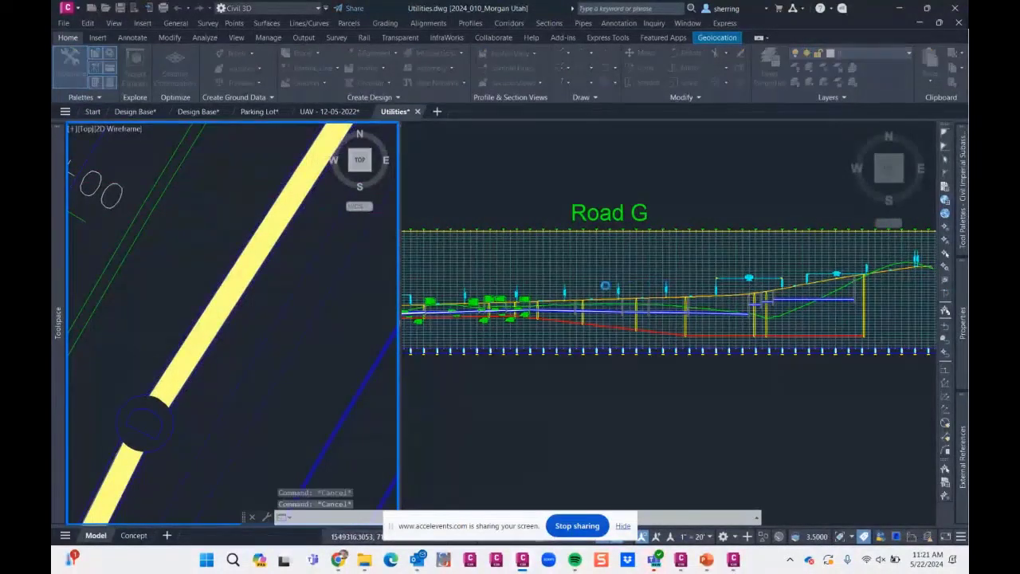
left_click(519, 323)
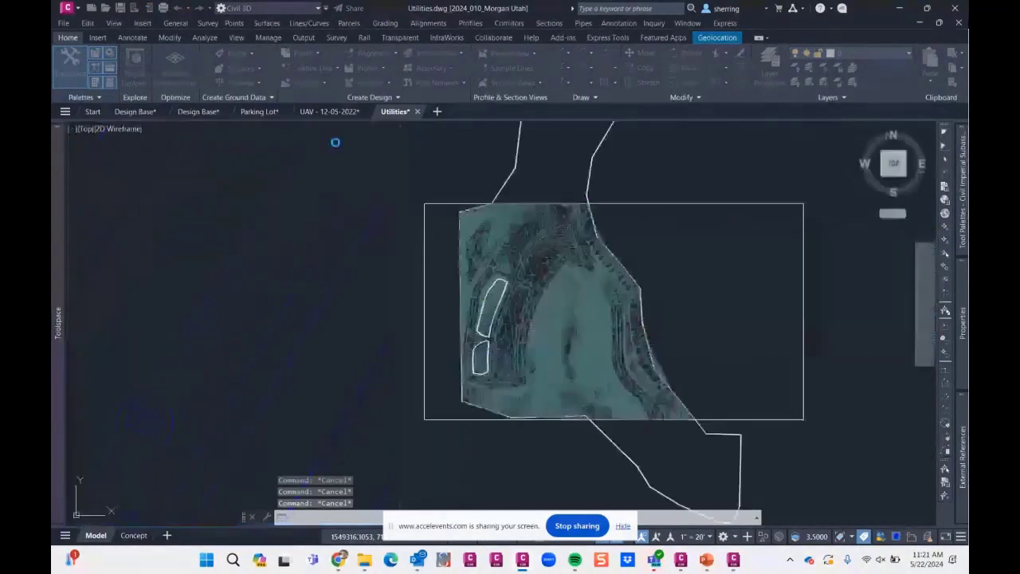
left_click(371, 112)
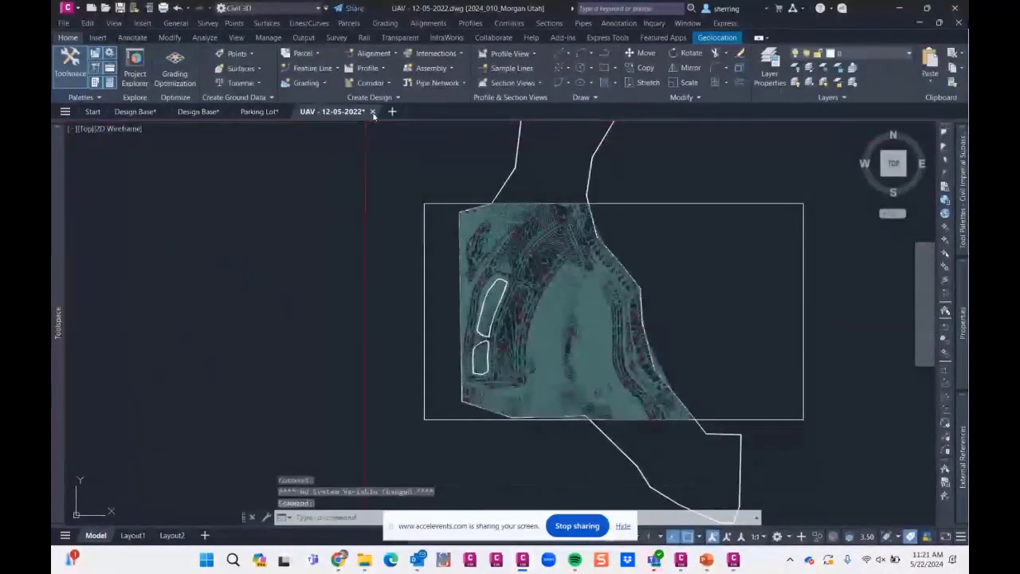
left_click(550, 324)
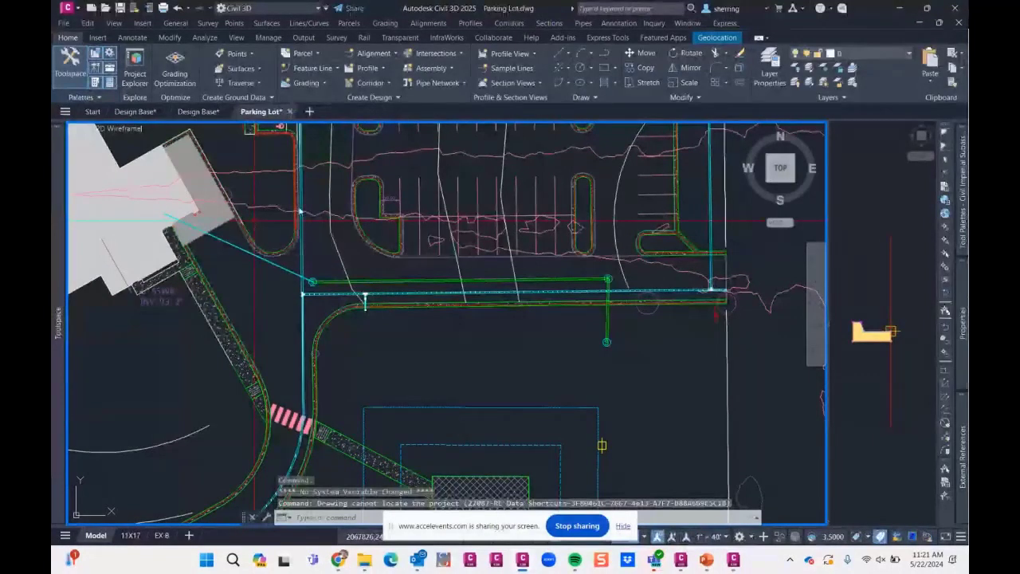
- Inspect the sewer manhole at the end of the pressure pipe and its available part connection commands
middle_click_drag(226, 251, 321, 287)
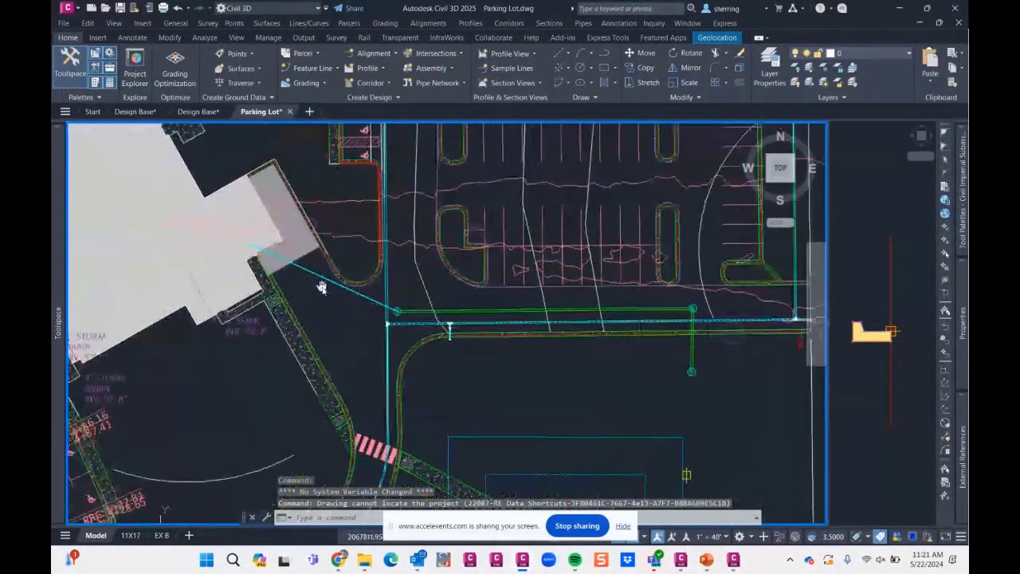
scroll(369, 308, "up", 3)
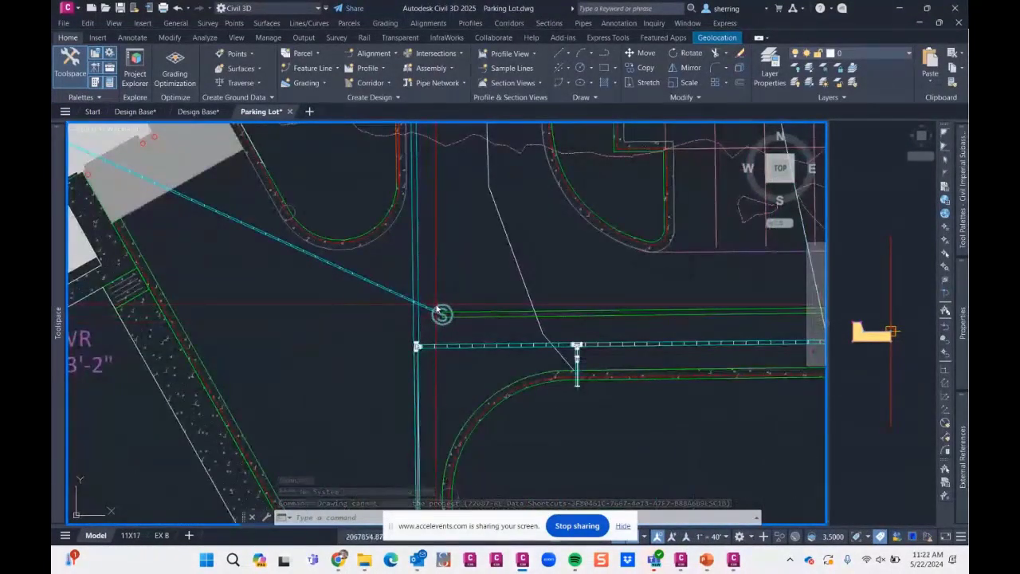
mouse_move(436, 309)
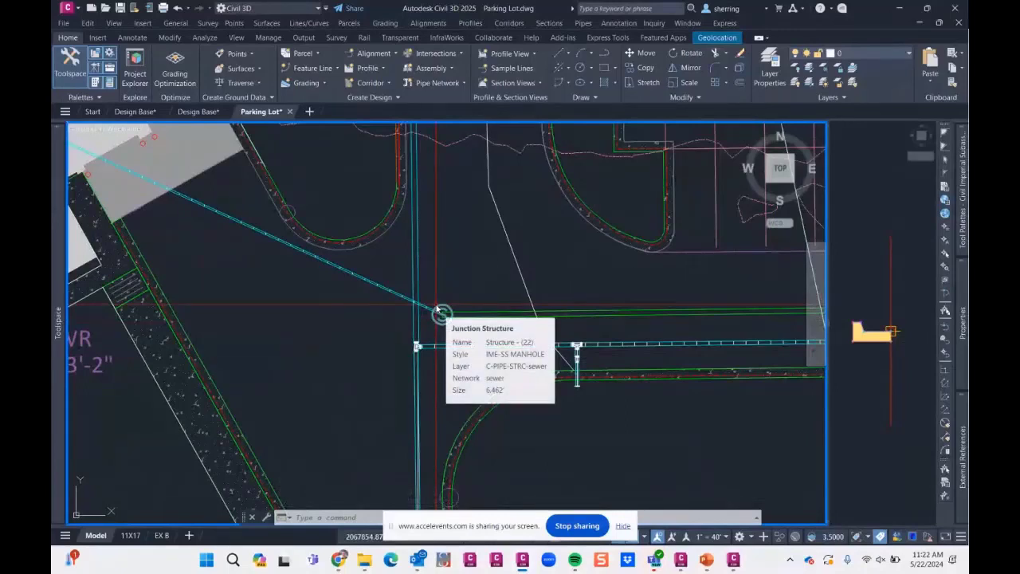
scroll(444, 313, "up", 2)
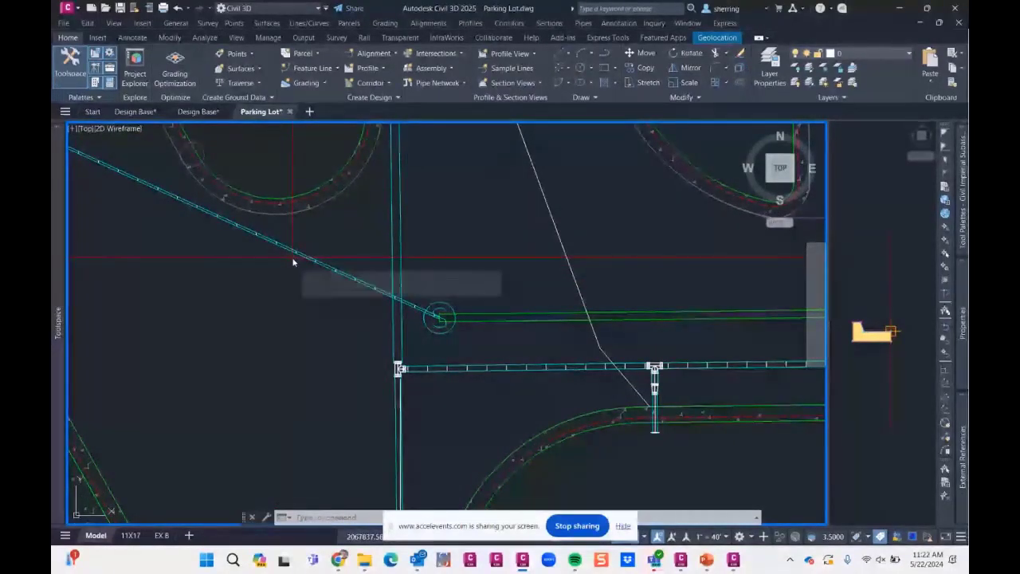
left_click(439, 313)
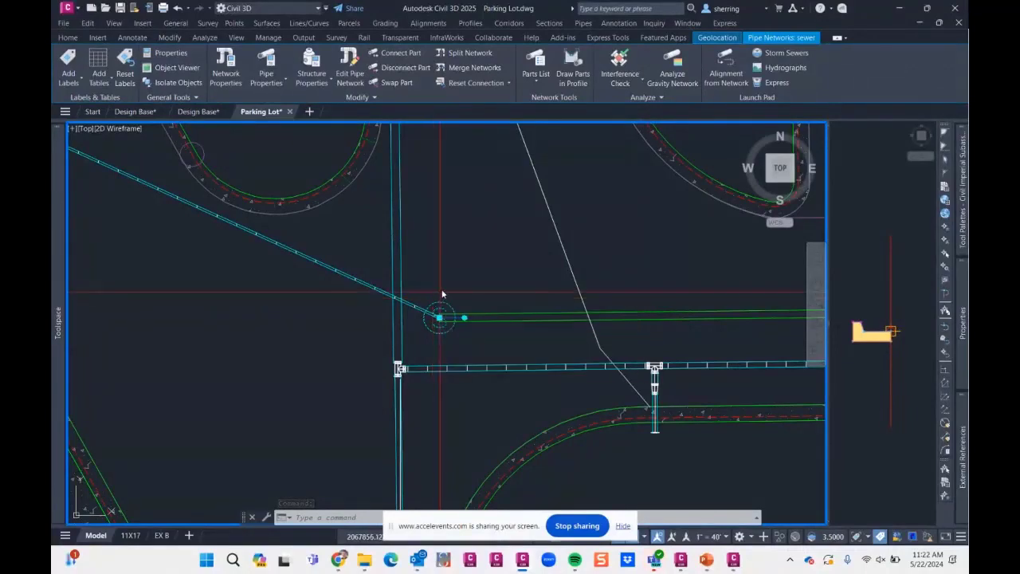
key("Escape")
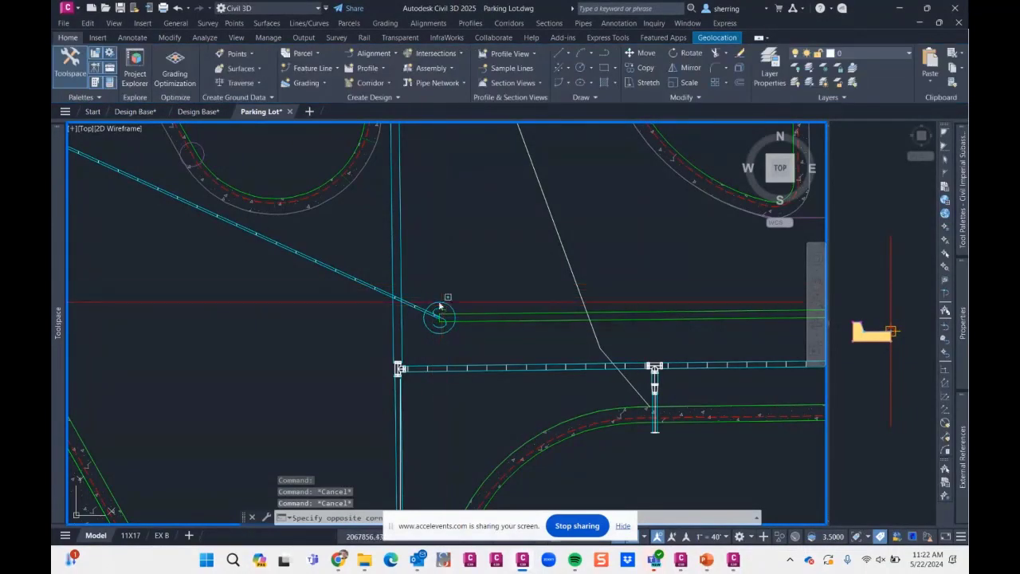
left_click(431, 301)
right_click(428, 300)
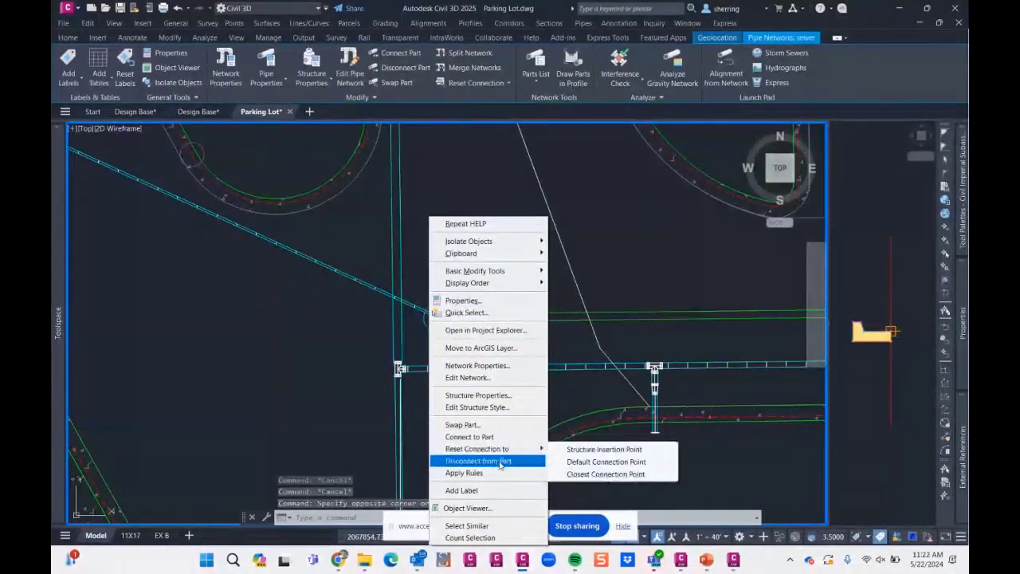
key("Escape")
- Try to connect the pressure pipe from the building to the sewer manhole with Connect to Structure
left_click(362, 288)
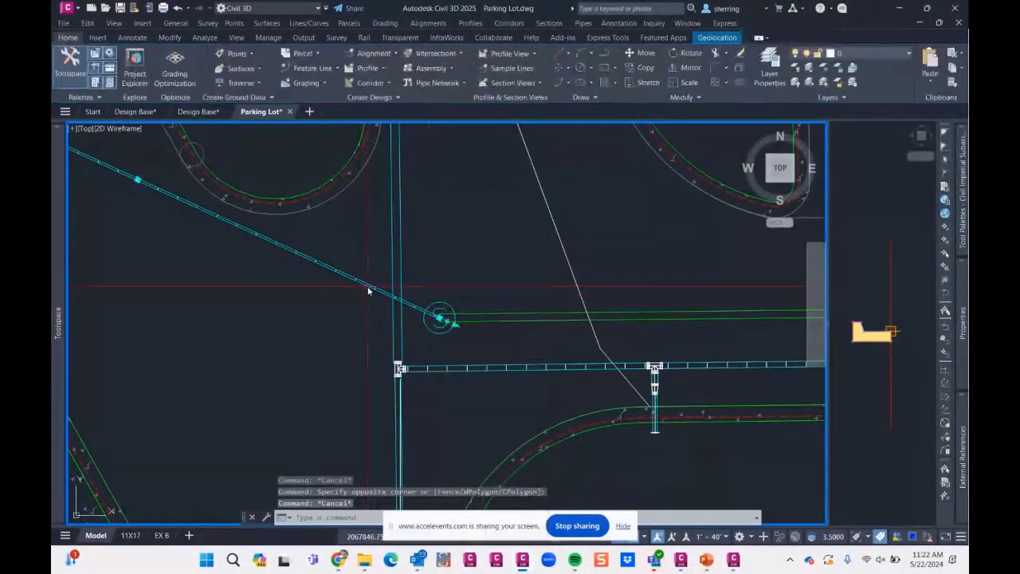
right_click(353, 286)
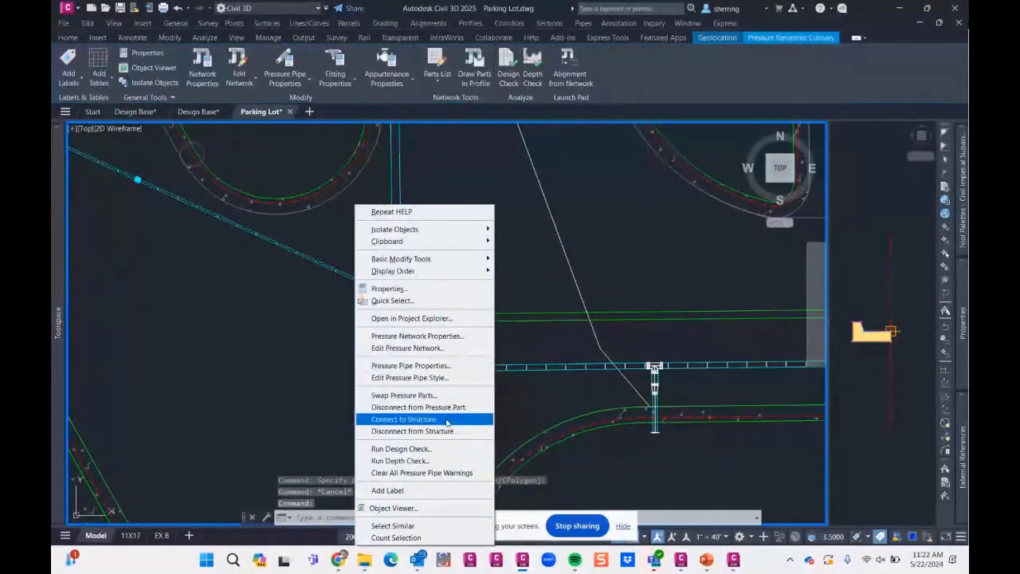
key("Escape")
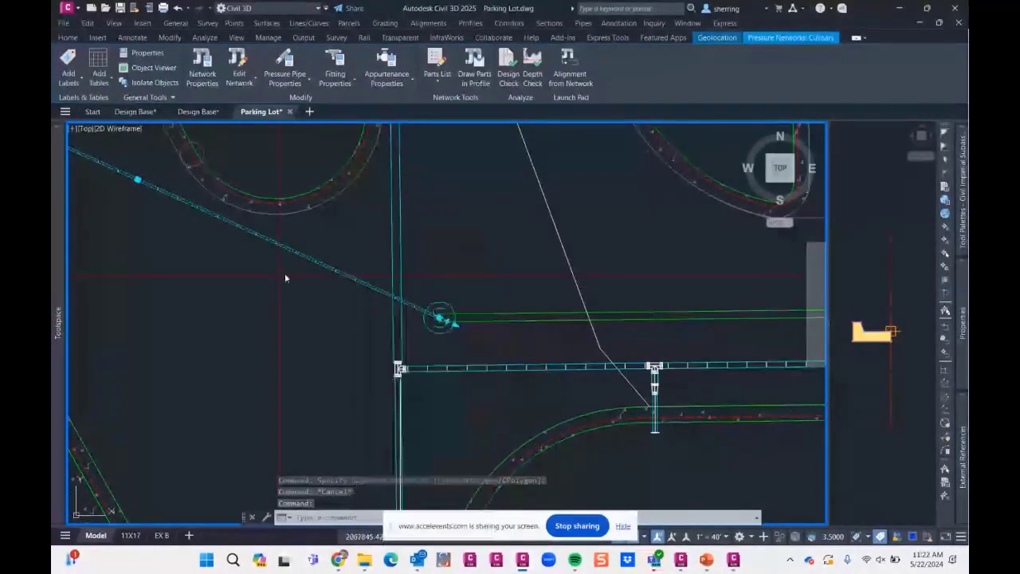
key("Escape")
left_click(322, 270)
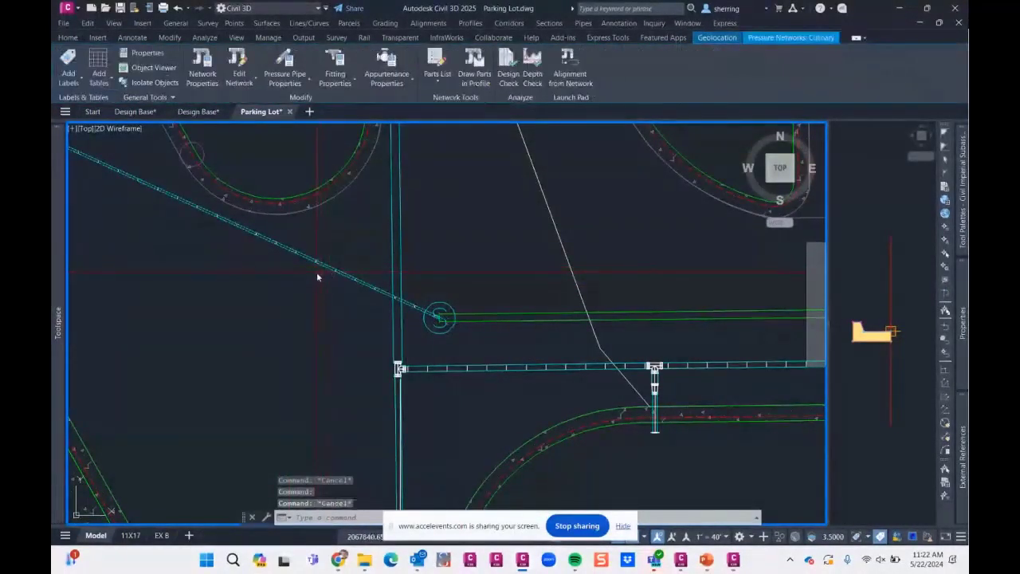
key("Escape")
left_click(343, 279)
right_click(342, 277)
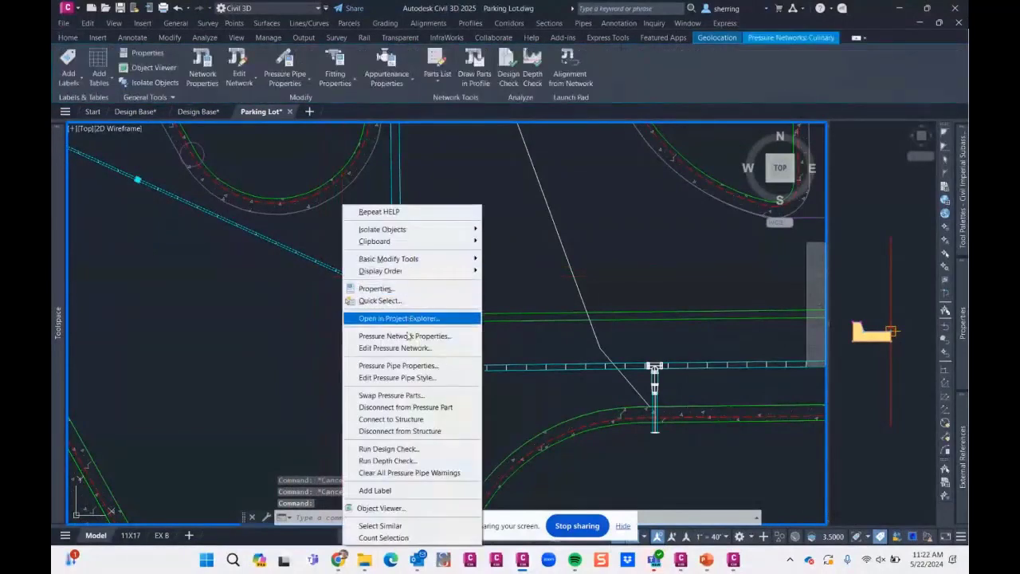
left_click(398, 419)
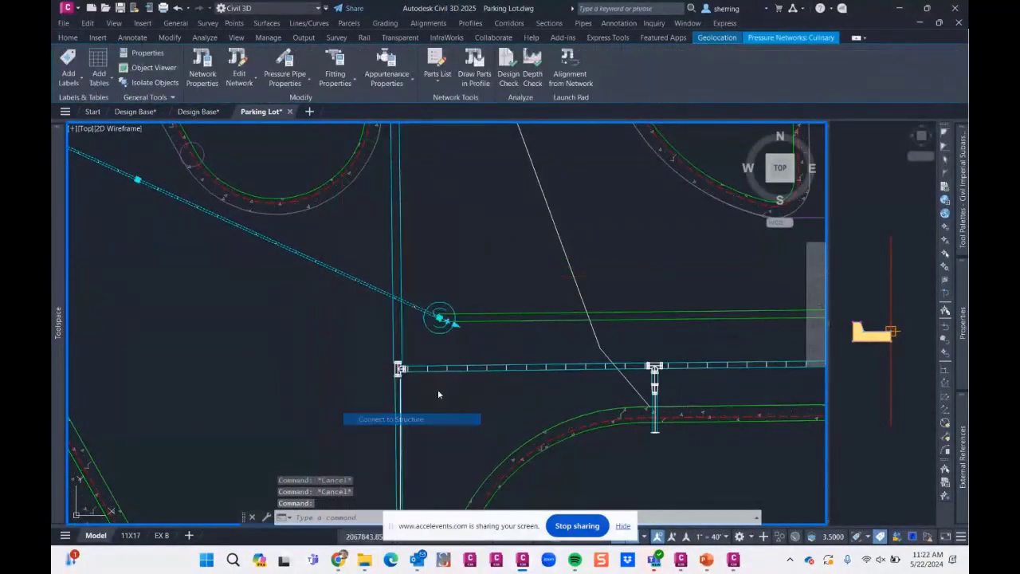
left_click(440, 319)
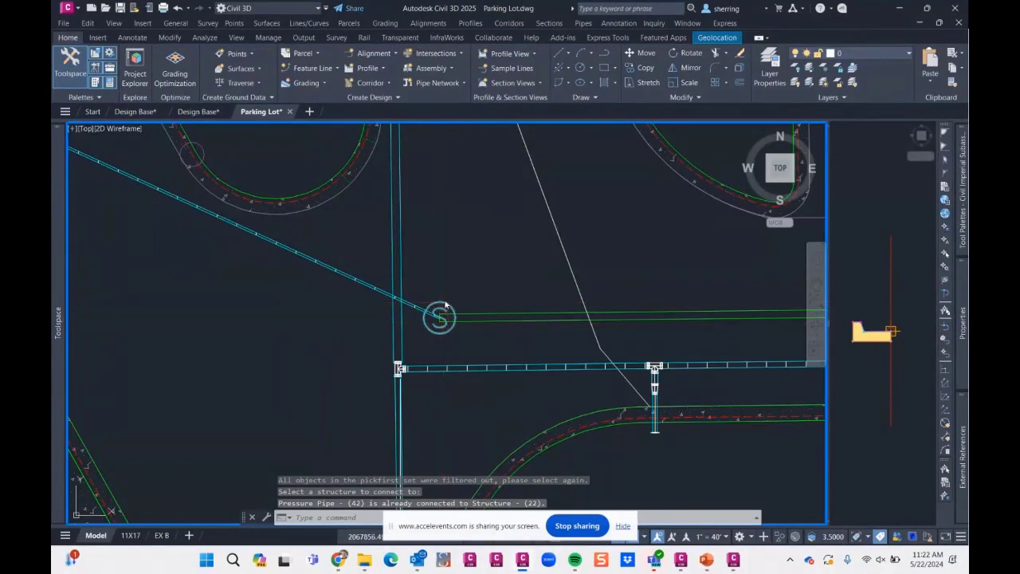
- Review the connected gravity and pressure pipes in the sewer manhole's structure properties, including the pressure pipe's invert elevation
left_click(443, 307)
right_click(443, 306)
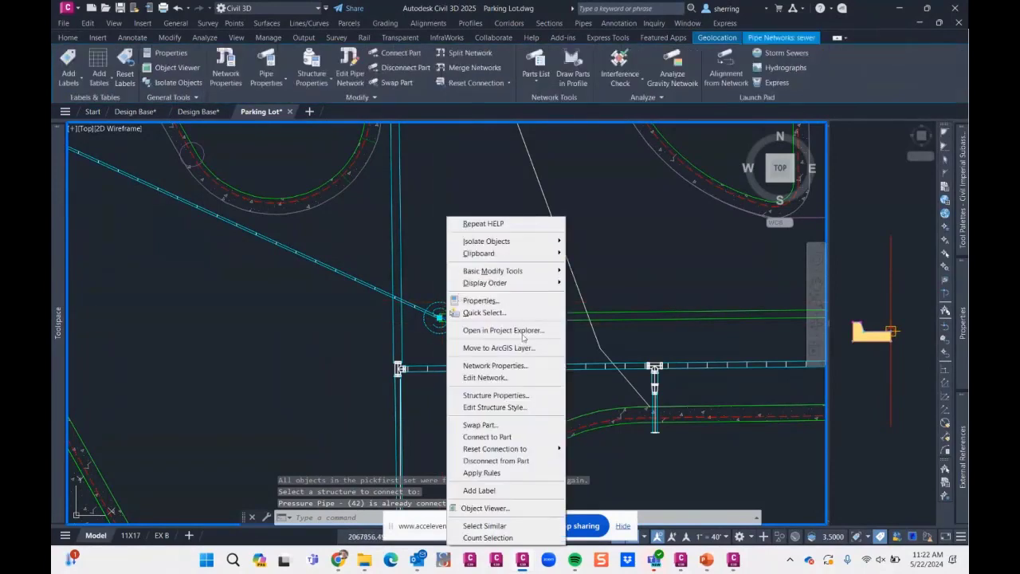
left_click(490, 393)
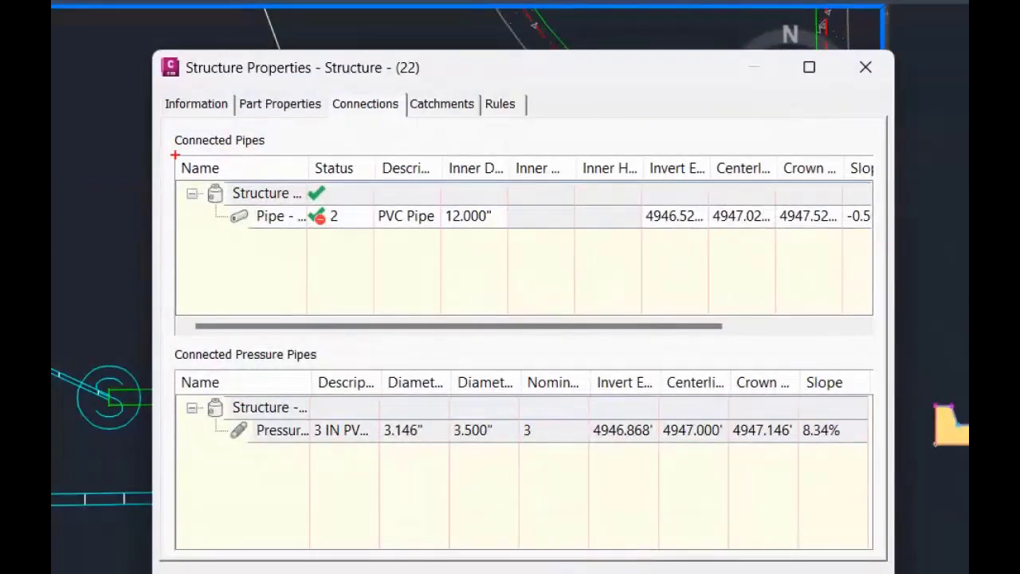
left_click_drag(175, 156, 311, 156)
left_click_drag(233, 369, 357, 369)
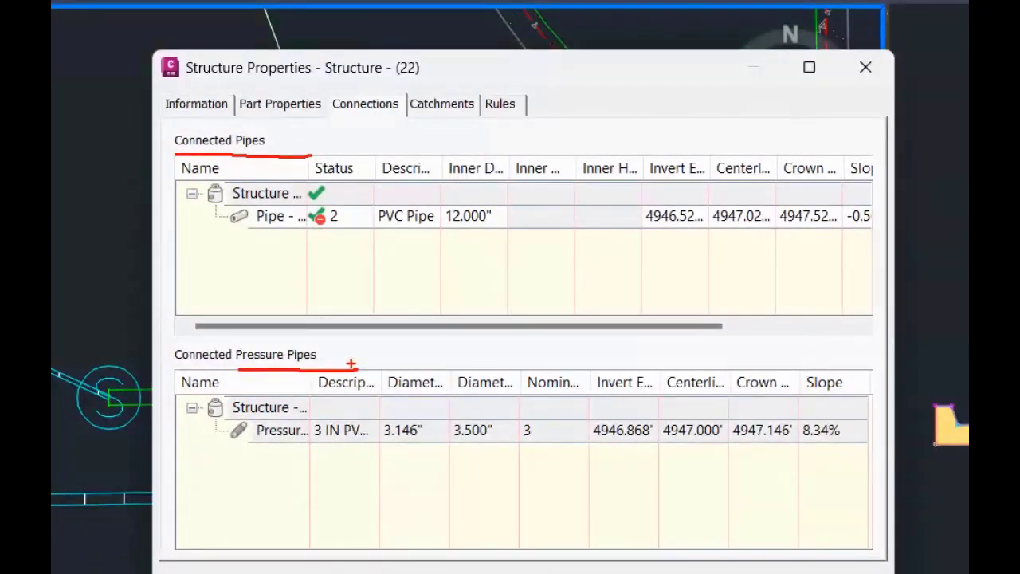
left_click_drag(581, 448, 655, 450)
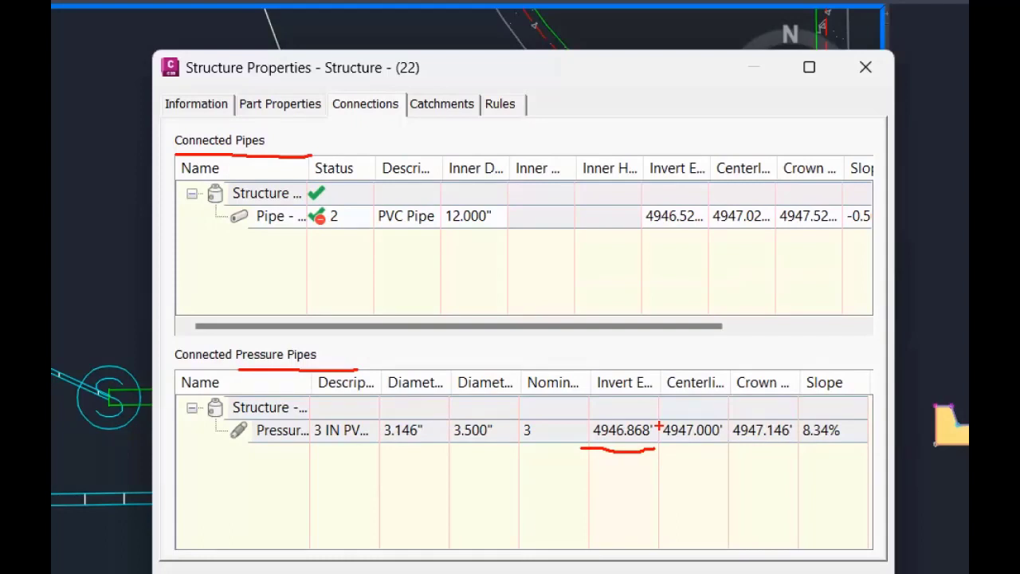
key("Escape")
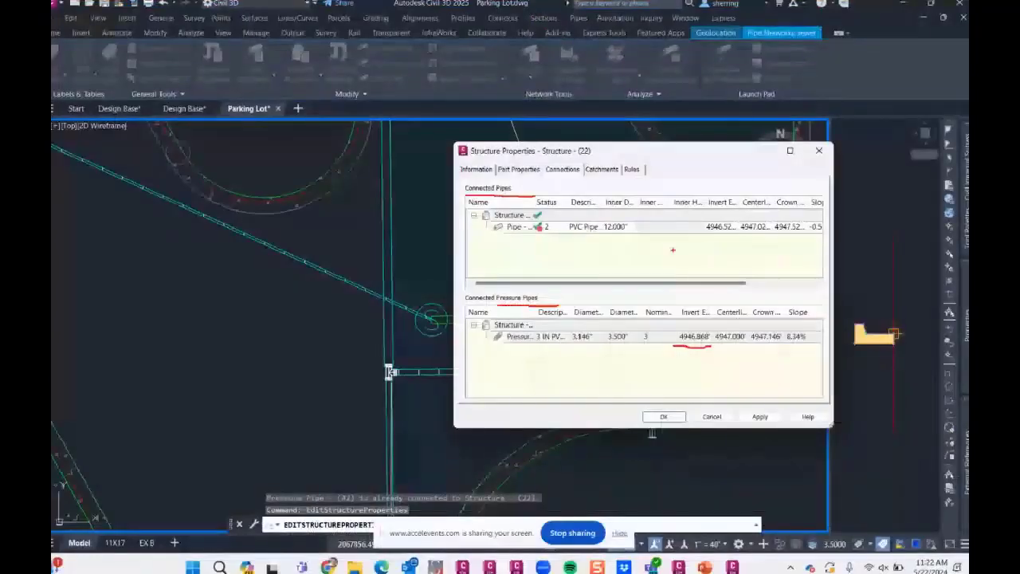
left_click(712, 416)
- Switch to the Design Base drawing of the 2024_010_Morgan Utah project and bring the park site into view
scroll(524, 336, "down", 2)
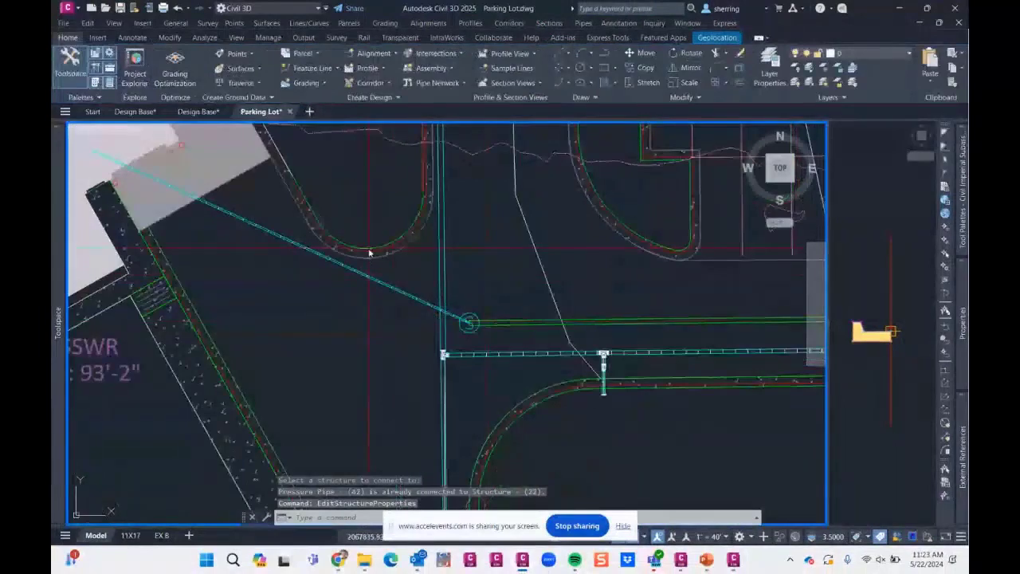
scroll(338, 303, "down", 2)
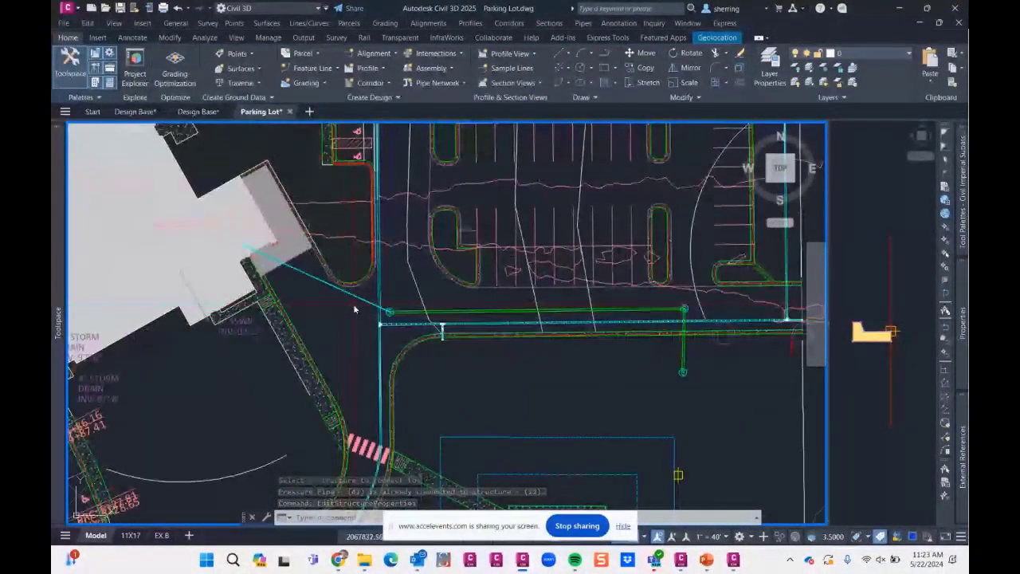
scroll(354, 309, "down", 2)
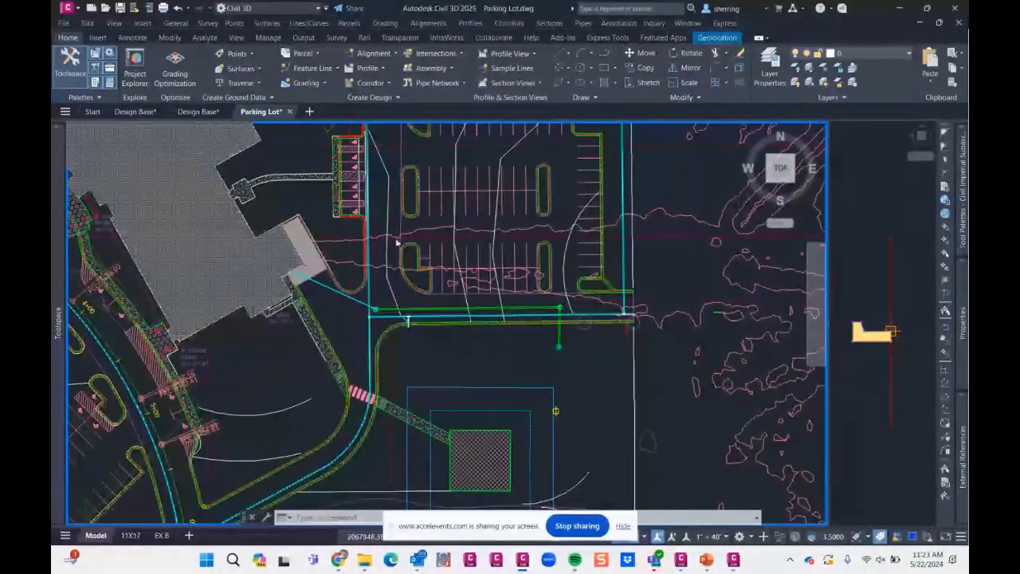
scroll(396, 242, "down", 2)
left_click(198, 111)
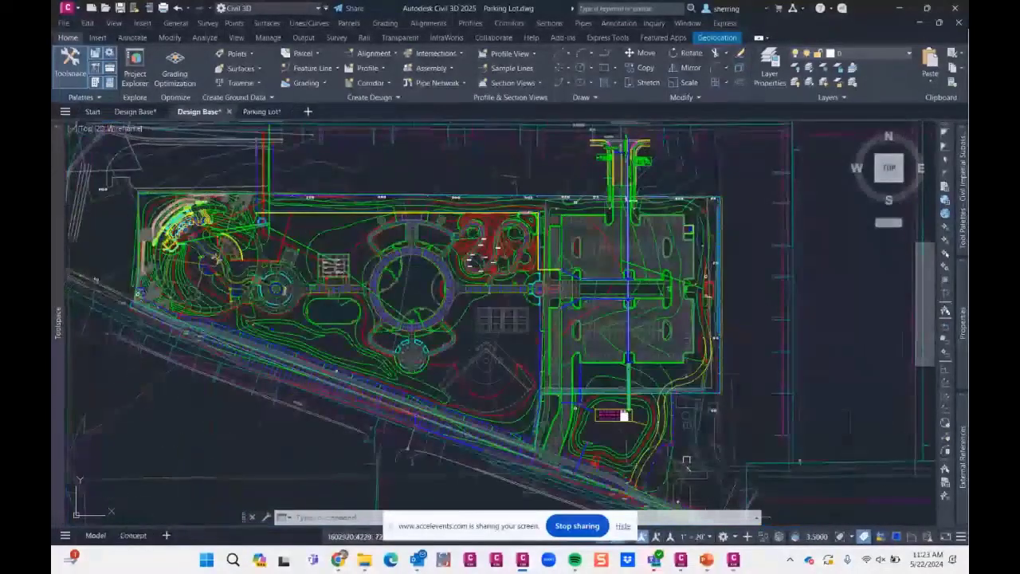
middle_click_drag(425, 278, 406, 254)
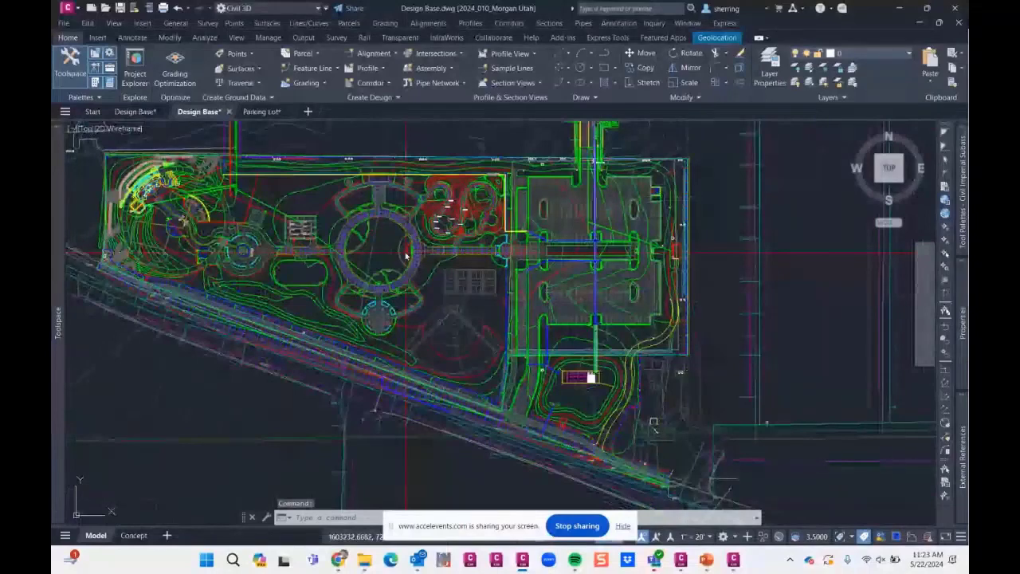
middle_click_drag(468, 316, 431, 319)
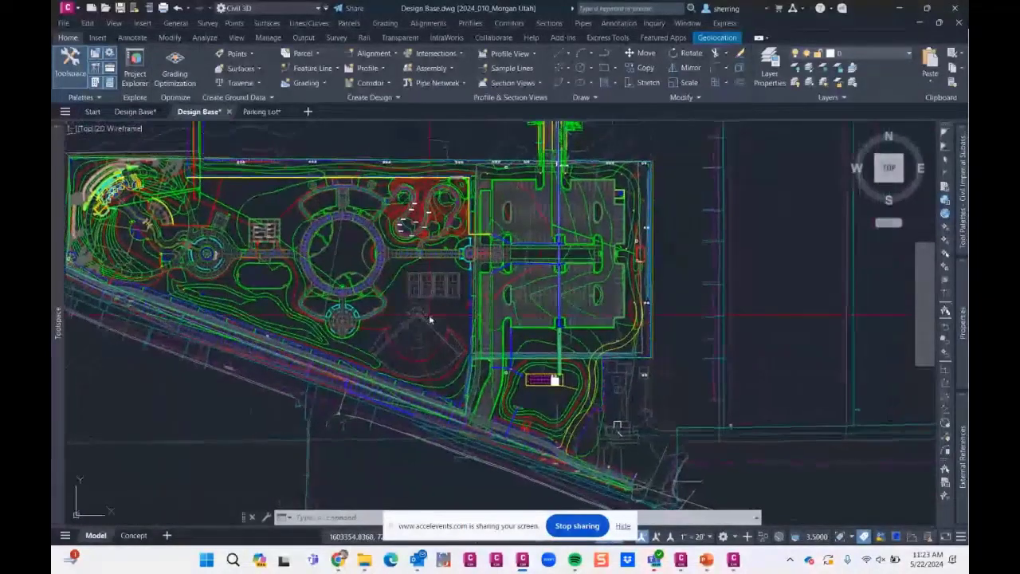
- In File Explorer, open Getting Started - Basic.csv in Excel from 2_Tips > QTO - Materials Takeoff > Pay Item Data > Getting Started
mouse_move(365, 561)
left_click(390, 484)
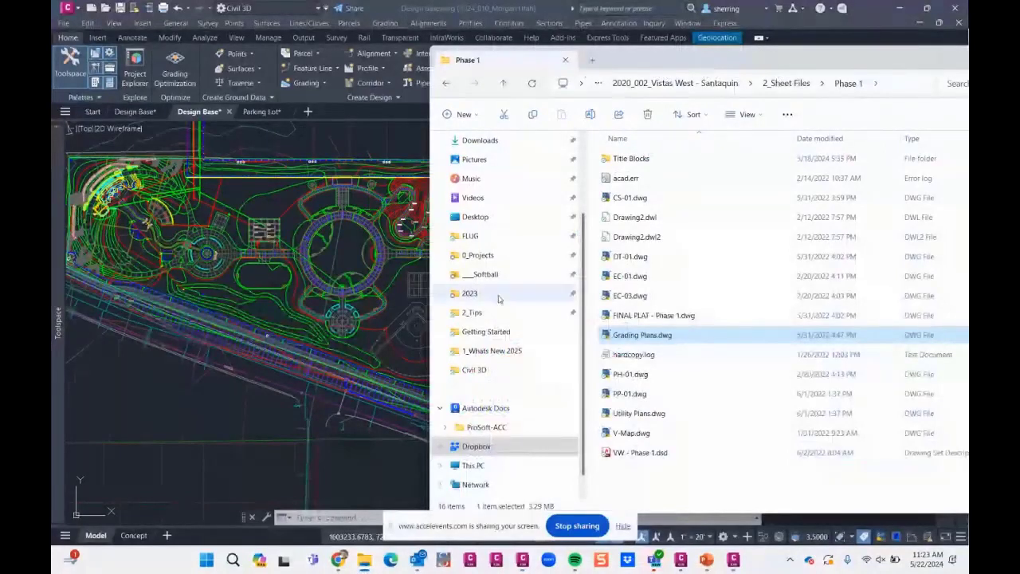
left_click(473, 312)
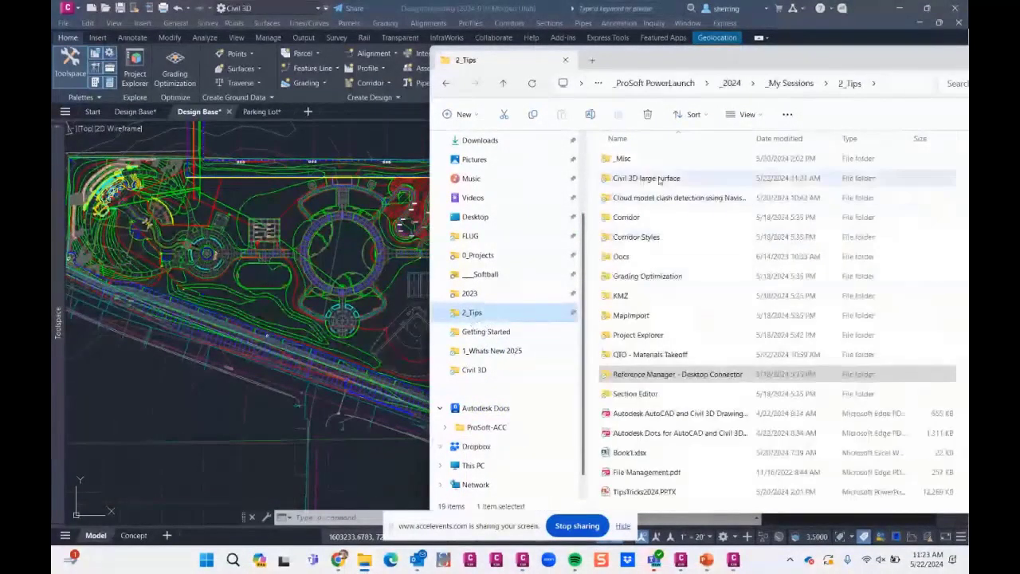
double_click(631, 355)
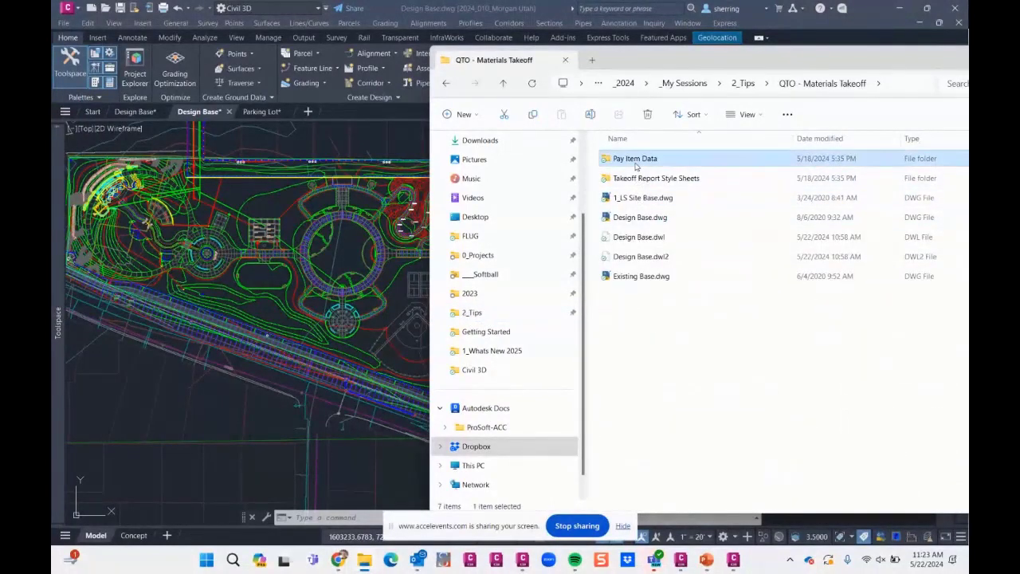
double_click(635, 159)
double_click(633, 178)
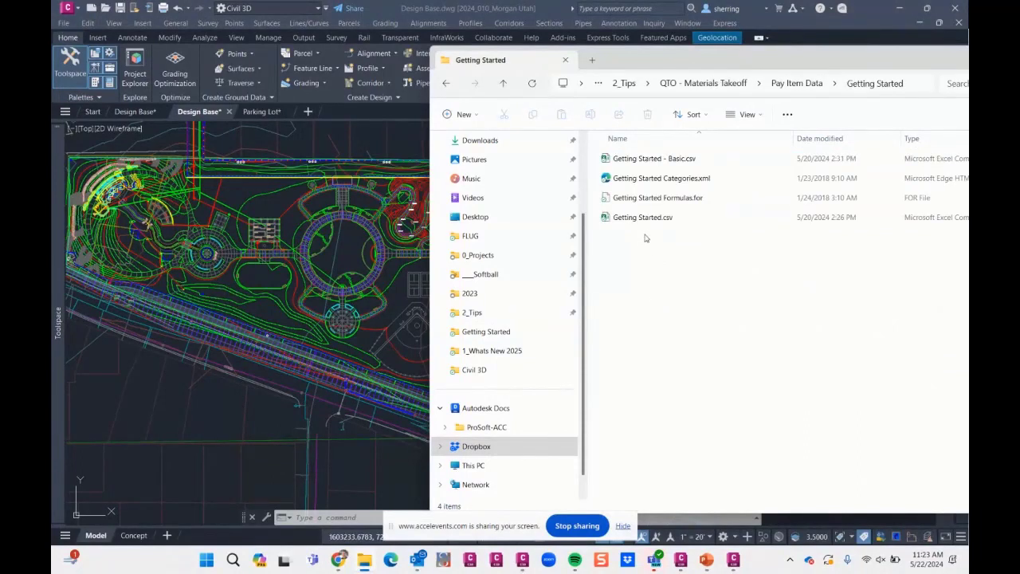
left_click(643, 223)
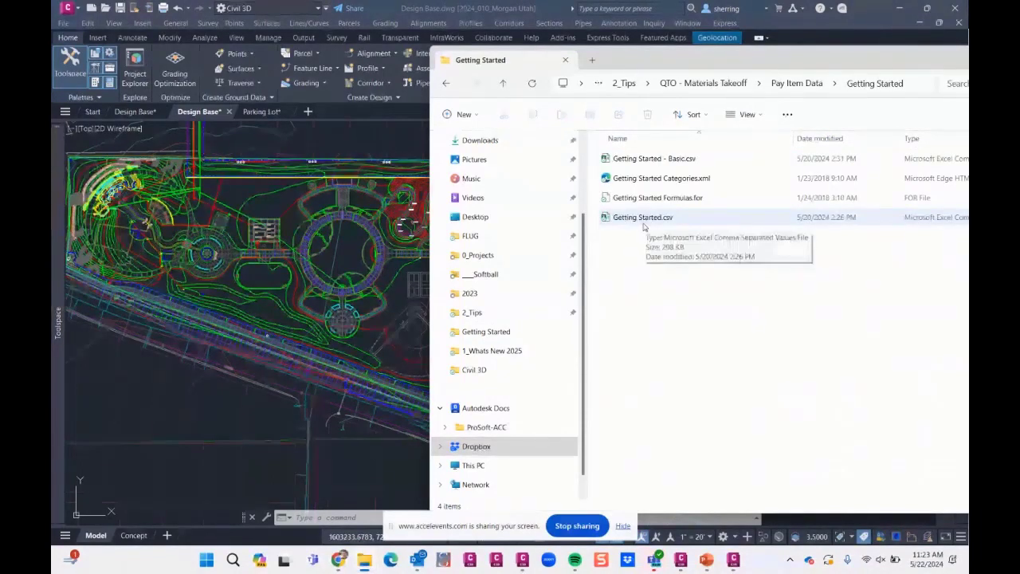
double_click(645, 159)
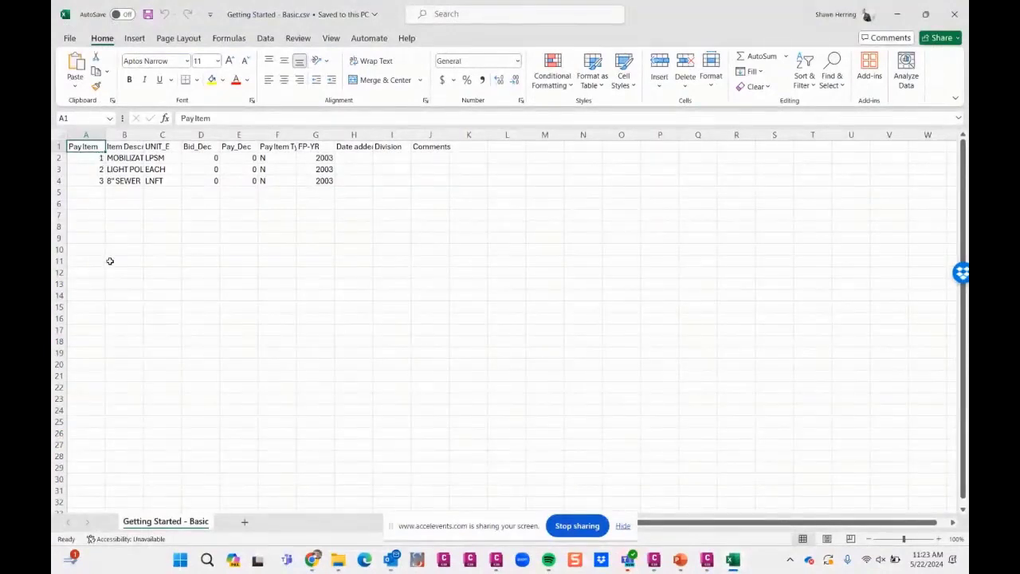
- Fit the Item Description-USC column to its contents and review the three pay item descriptions
double_click(144, 134)
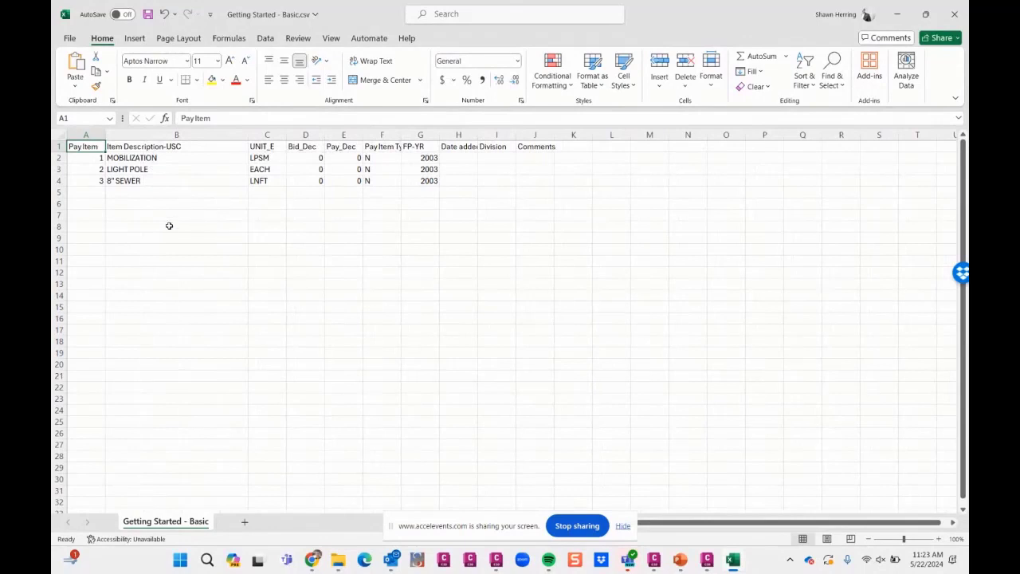
left_click(107, 158)
left_click(116, 169)
left_click(123, 182)
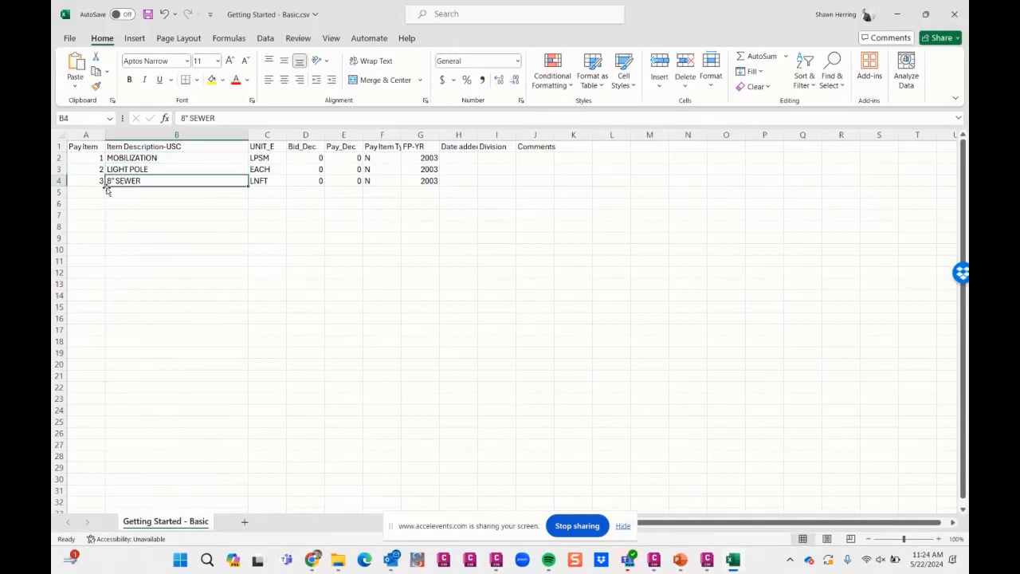
- Extend the Pay Item number series in column A down to 10 in row 11
left_click(101, 158)
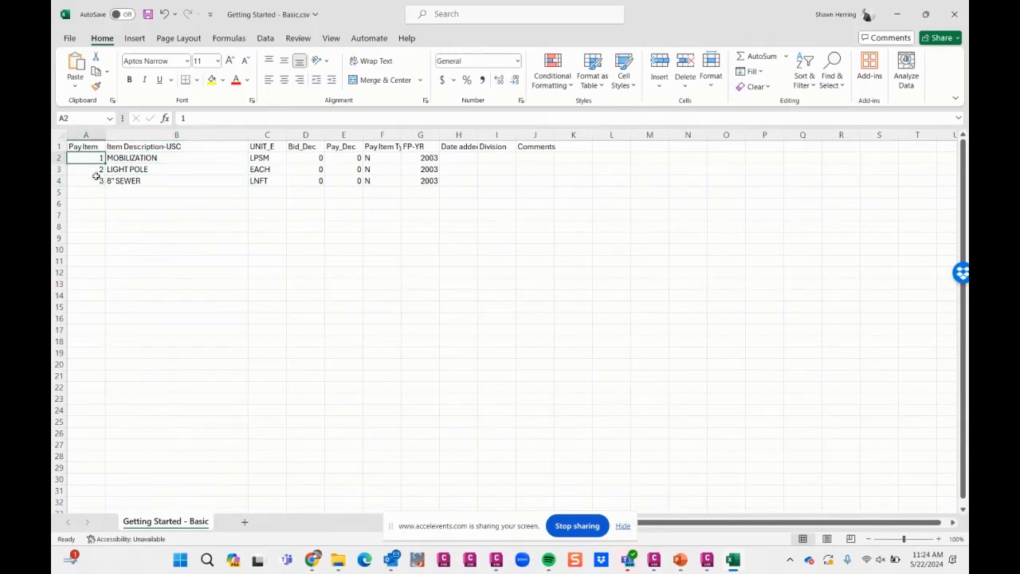
left_click(92, 181, "shift")
left_click_drag(105, 186, 105, 267)
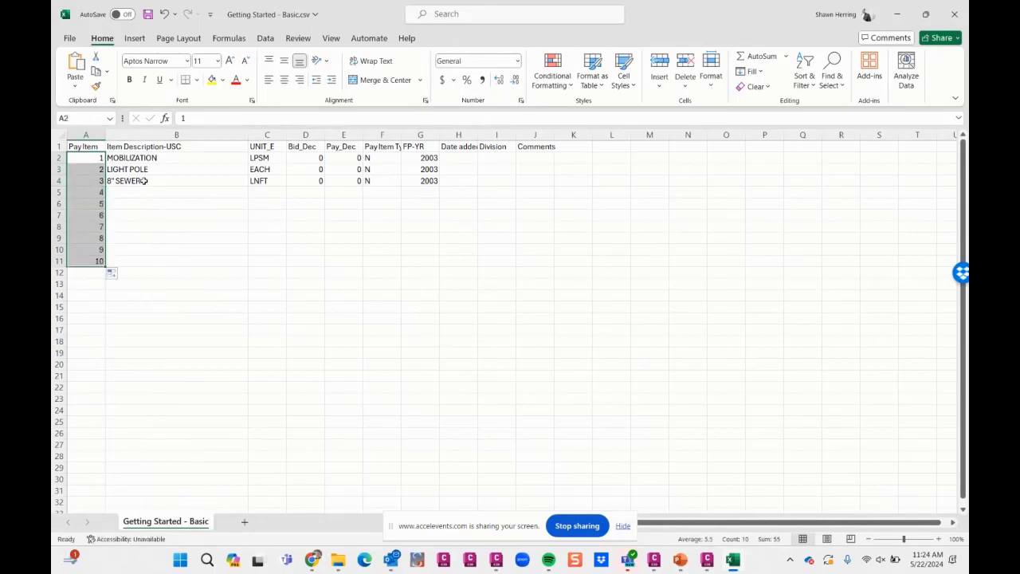
- Copy the 8" SEWER description from B4 down to B7, and change the B5 description to 10" SEWER
left_click(145, 181)
left_click_drag(249, 186, 234, 217)
double_click(116, 192)
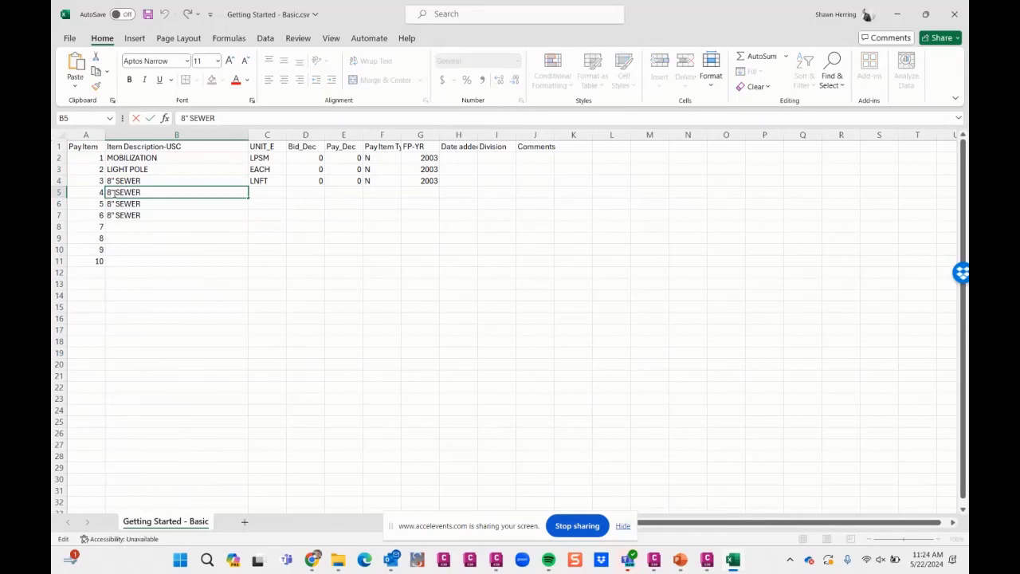
double_click(110, 192)
type("10")
key("Return")
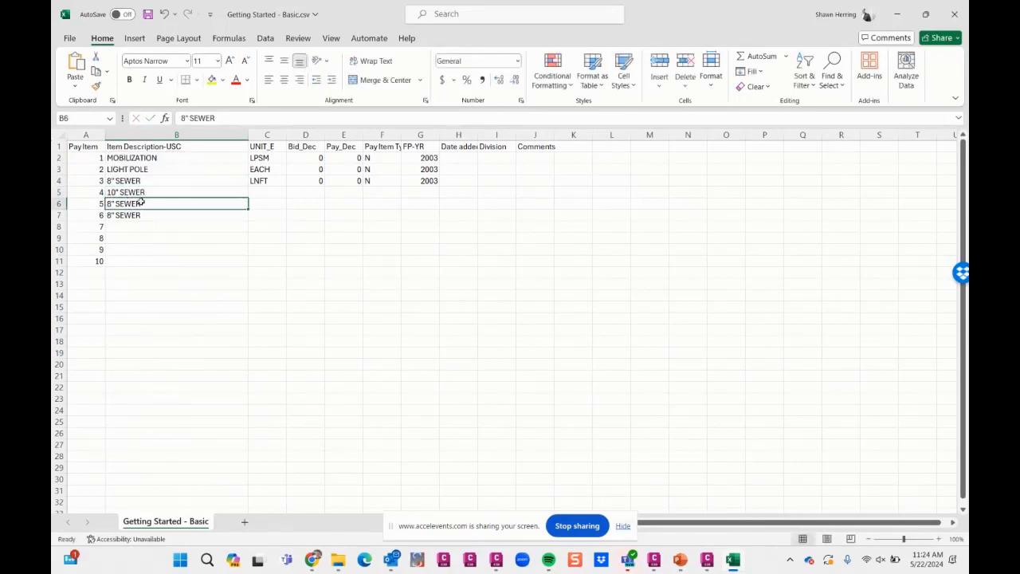
- Replace the descriptions of pay items 5 and 6 with 15" SD RCP and 24" SD RCP
type("15\" SD")
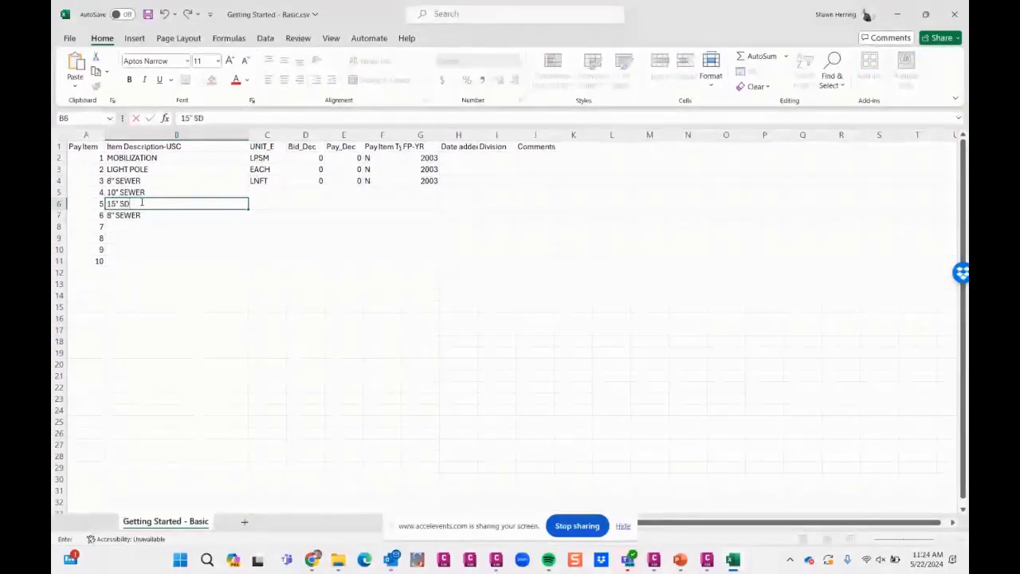
type(" RCP")
key("Return")
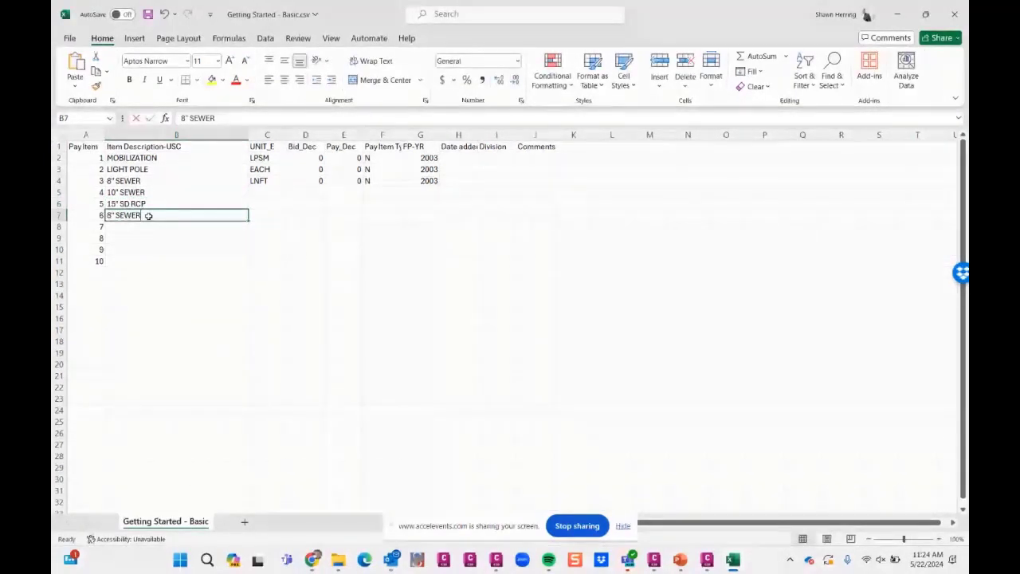
type("24\" SD RCP")
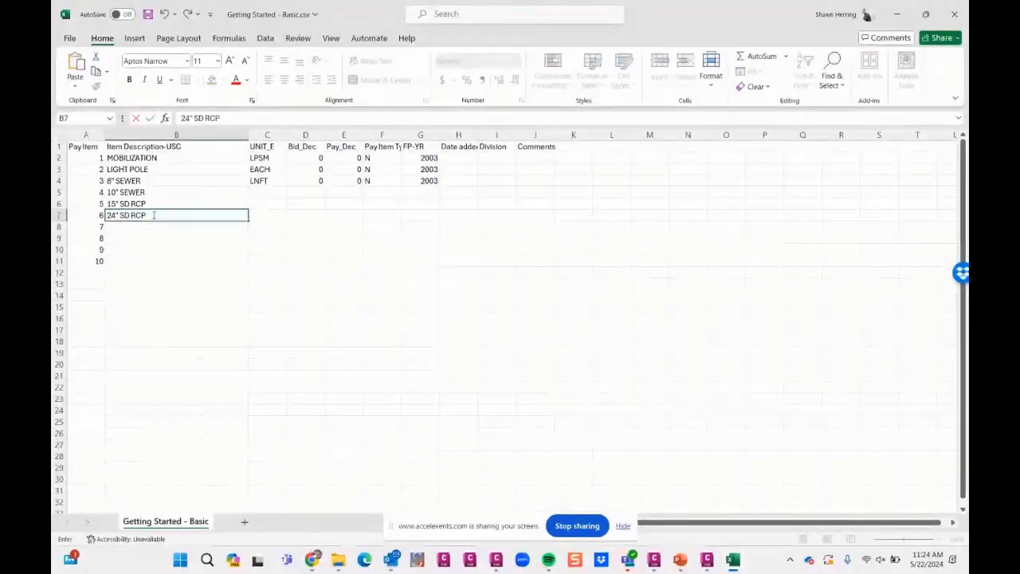
left_click(171, 258)
- Fill the LNFT unit from the 8" SEWER row down through pay items 4 to 6
left_click(268, 194)
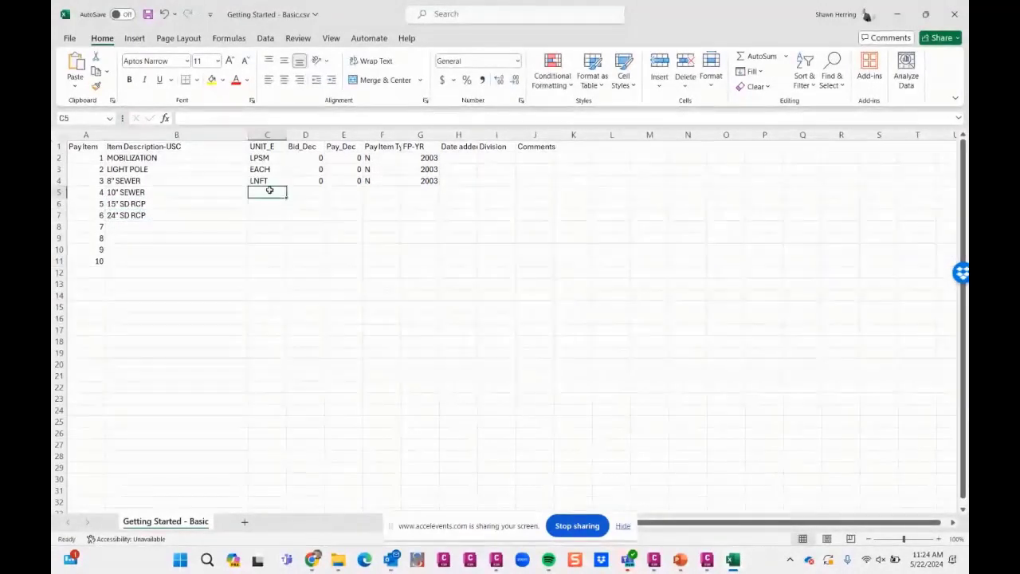
left_click(275, 170)
left_click(271, 181)
left_click_drag(285, 186, 283, 218)
left_click(268, 158)
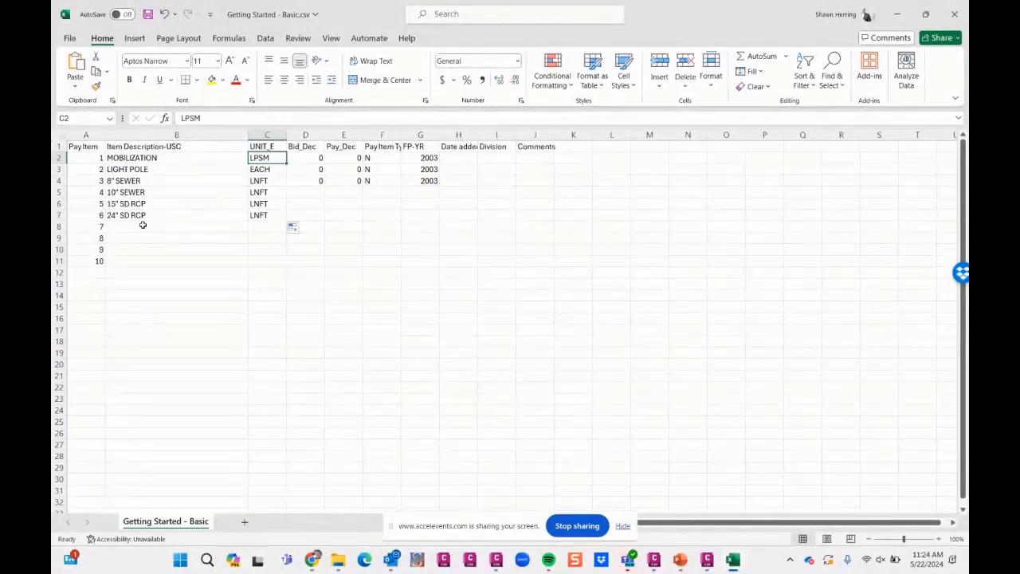
- Enter SOD as the description of pay item 7 with the unit SQFT
left_click(96, 228)
left_click(139, 228)
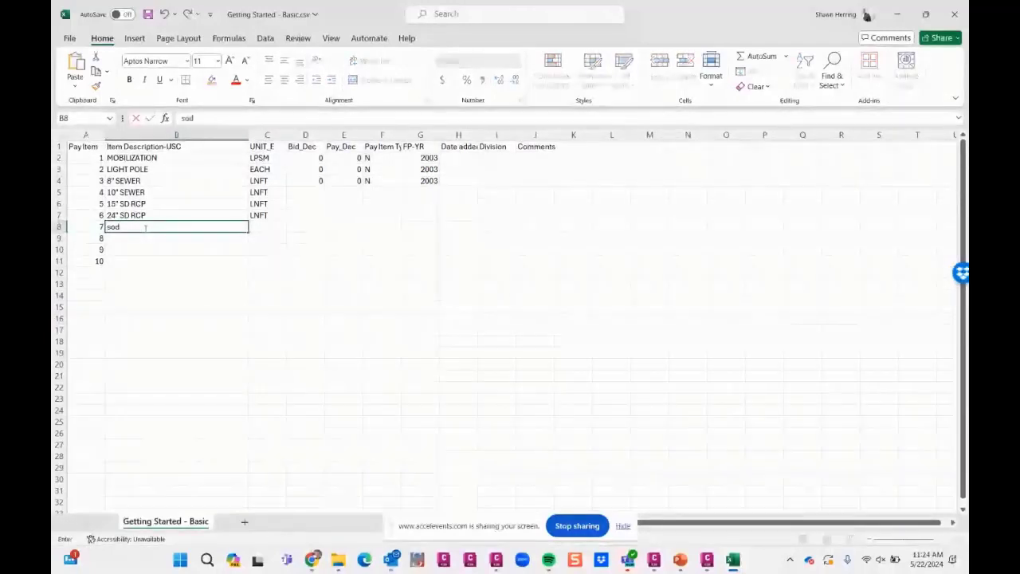
type("SOD")
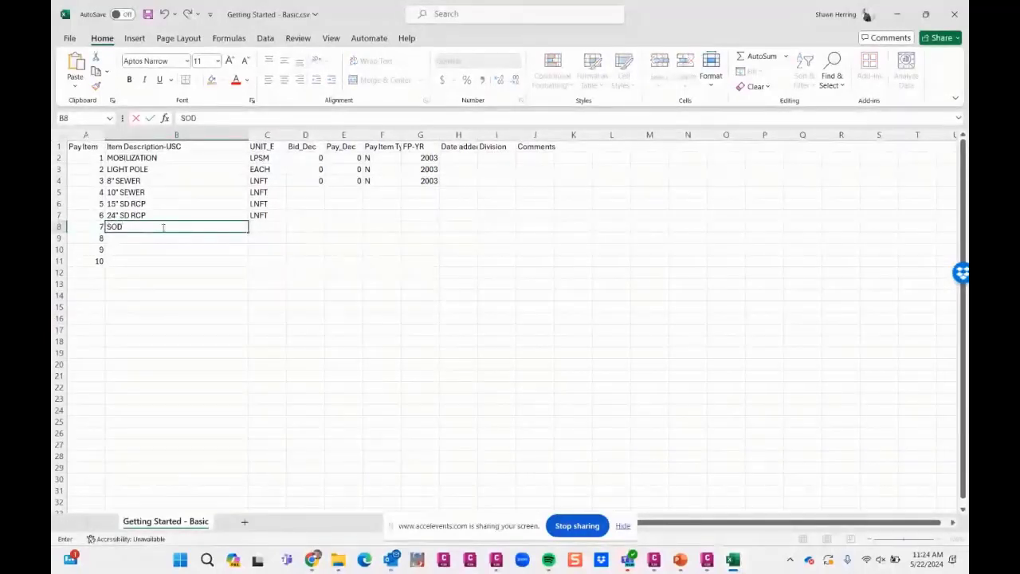
left_click(278, 228)
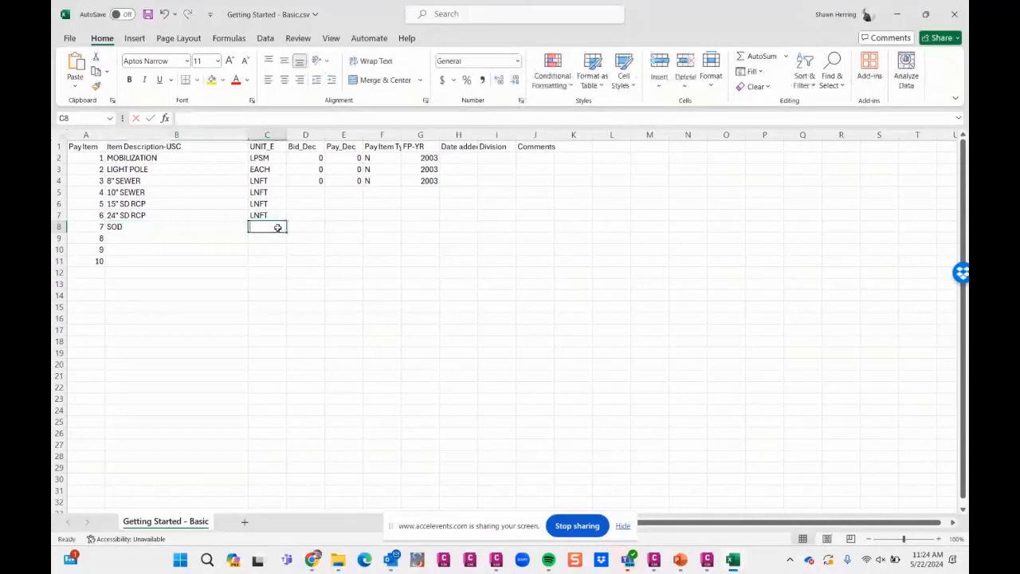
type("SQFT")
left_click(340, 272)
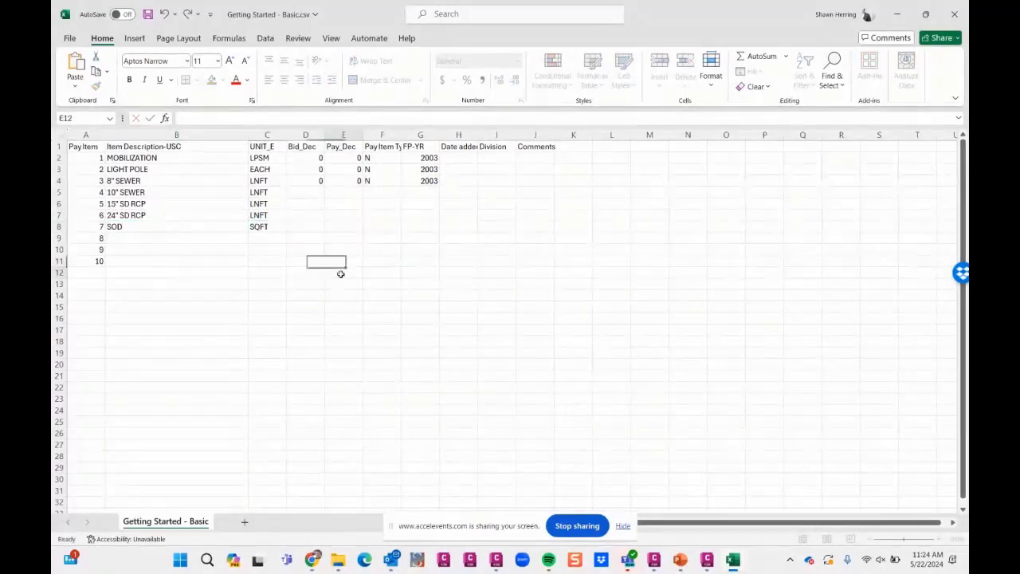
- Fill the Bid_Dec, Pay_Dec, Pay Item Type and FP-YR values from row 4 down to row 8
left_click(319, 182)
left_click_drag(325, 187, 327, 232)
left_click(353, 180)
left_click_drag(362, 185, 360, 232)
left_click(391, 187)
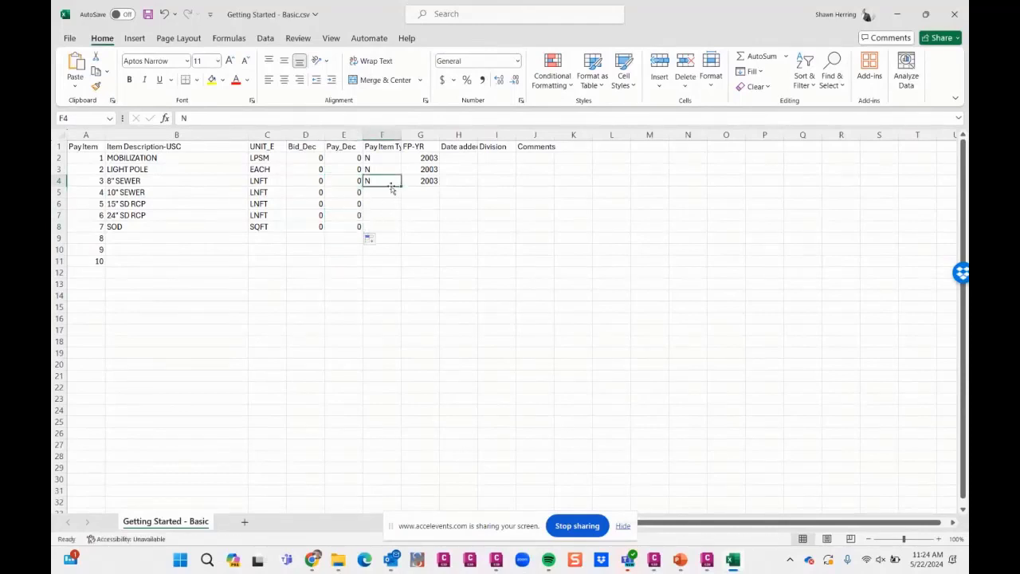
left_click_drag(401, 185, 401, 232)
left_click(435, 186)
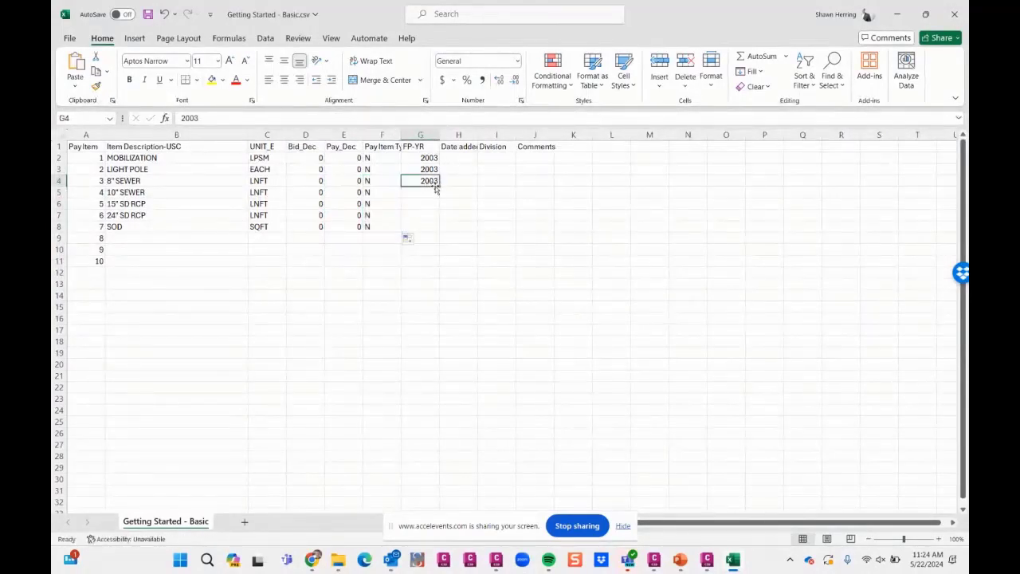
left_click_drag(439, 186, 437, 233)
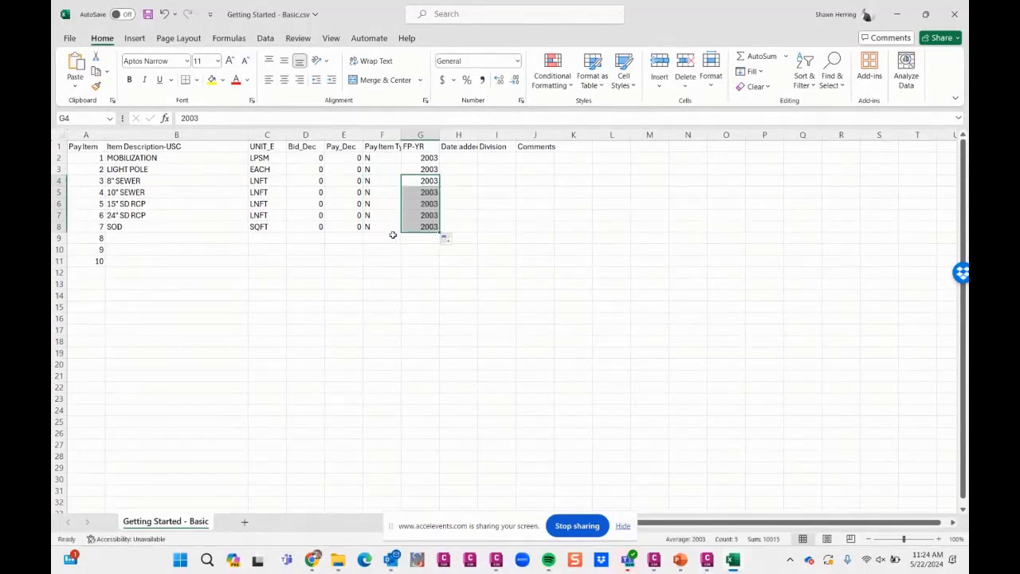
- Clear the unused pay item numbers 8 to 10, then save and close Getting Started - Basic.csv
left_click_drag(95, 237, 96, 257)
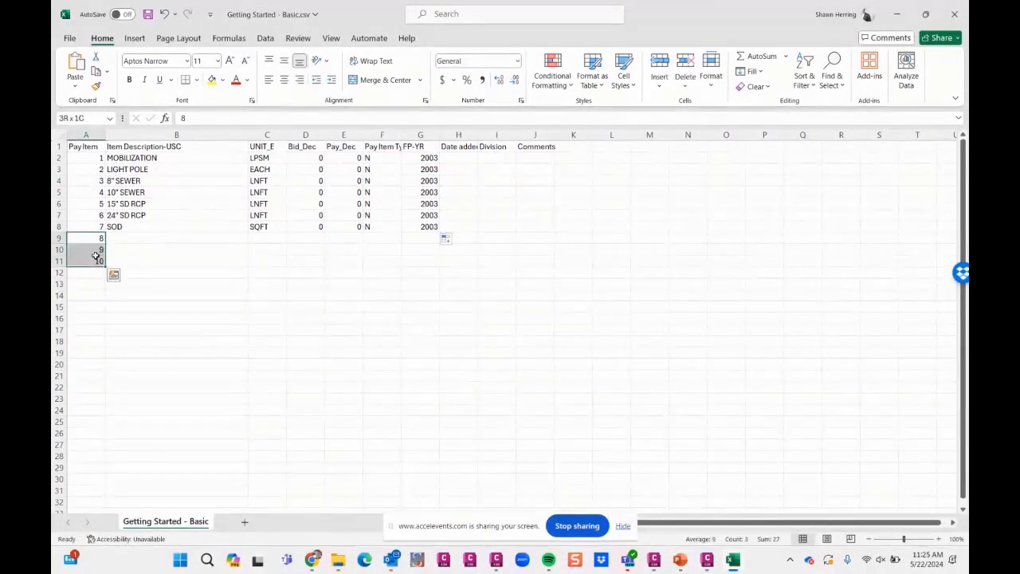
key("Delete")
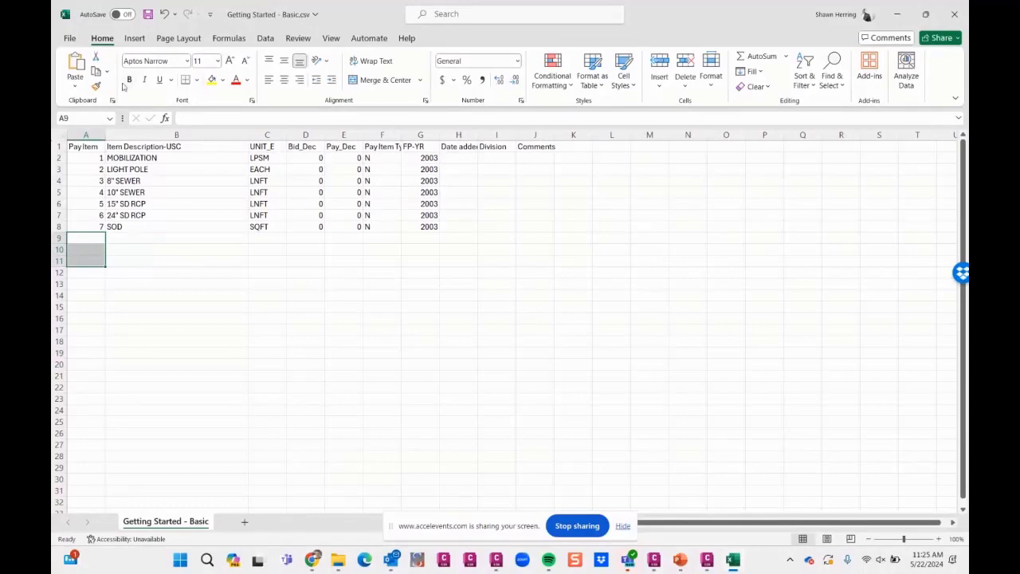
key("ctrl+s")
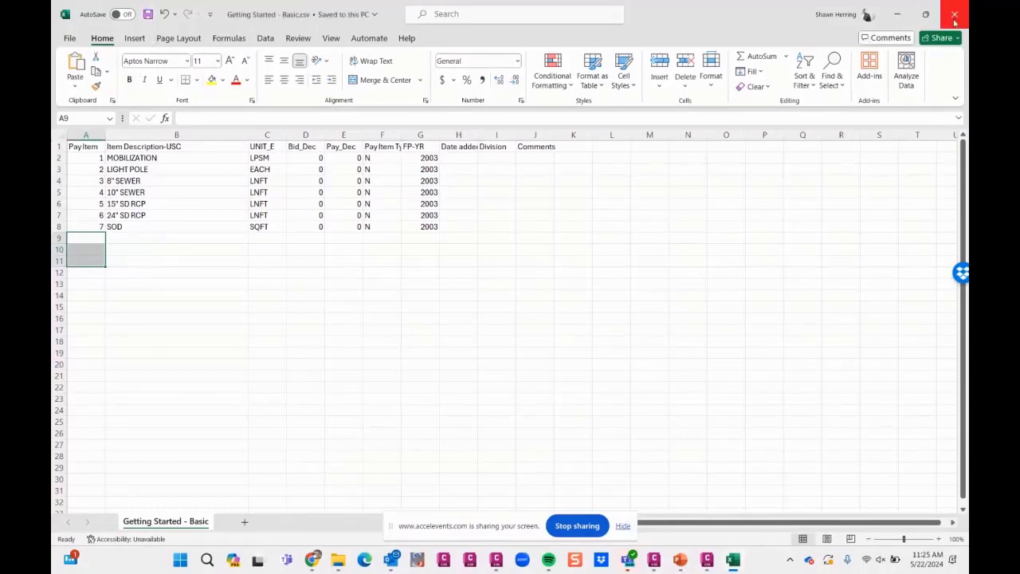
left_click(954, 14)
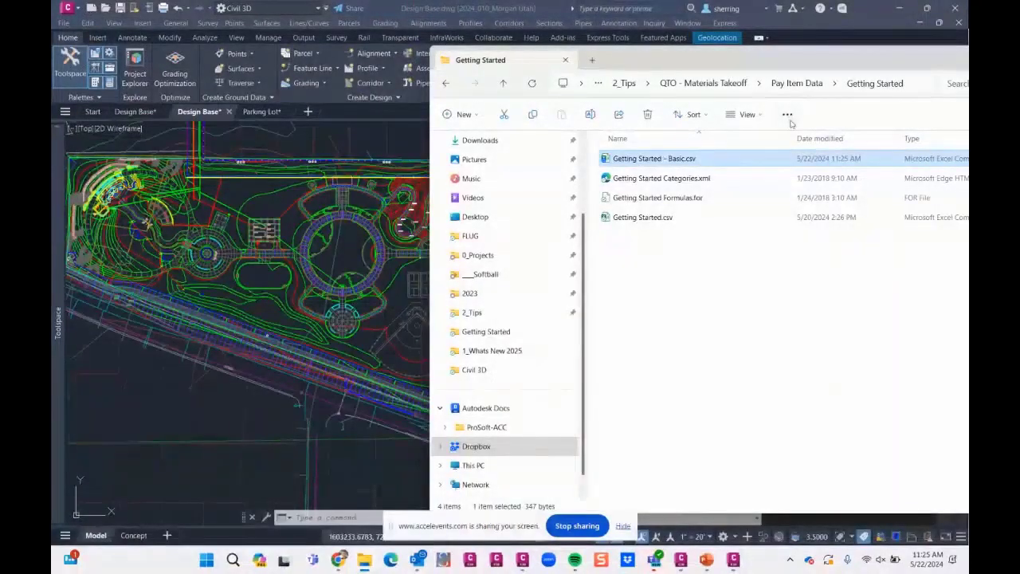
- Open Getting Started Categories.xml in the browser, examine its division, group and section categories, and return to the Getting Started folder
double_click(681, 178)
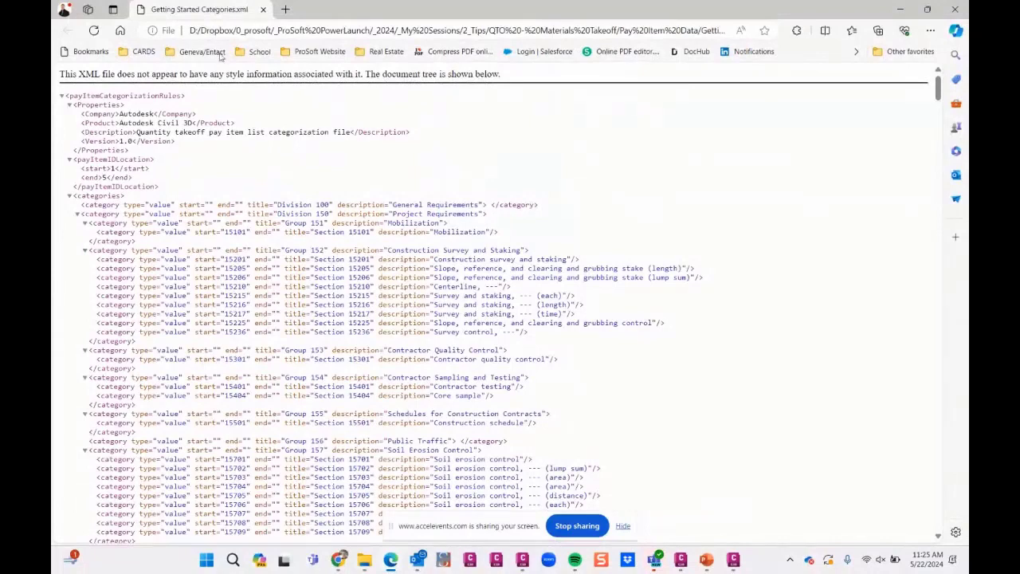
scroll(224, 192, "down", 5)
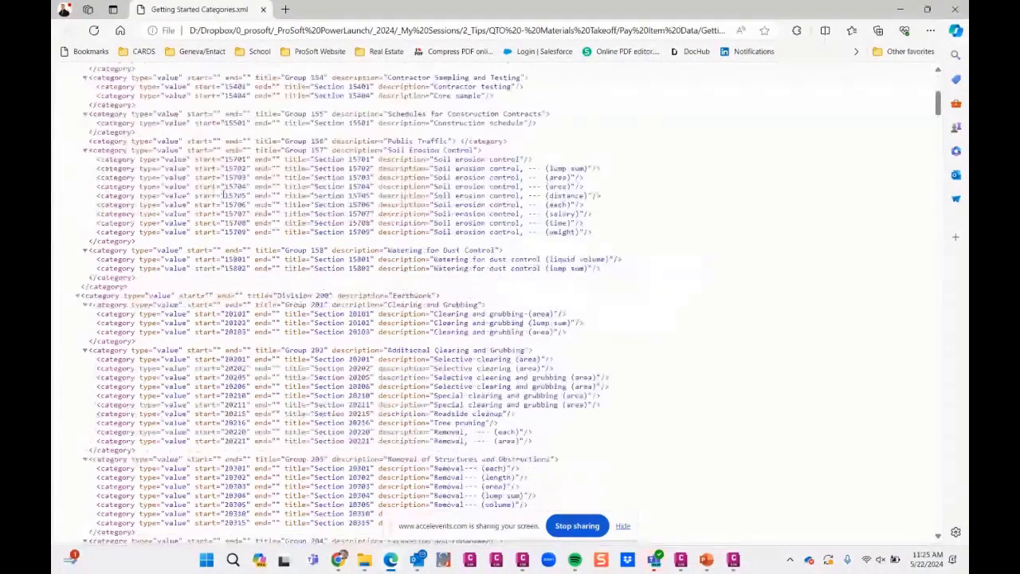
scroll(224, 193, "down", 1)
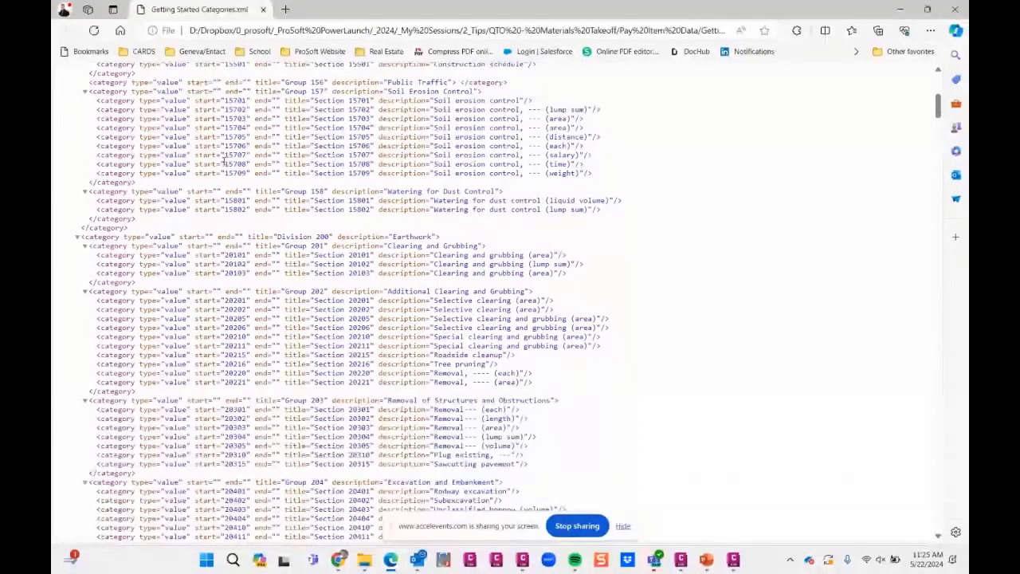
scroll(238, 195, "up", 1)
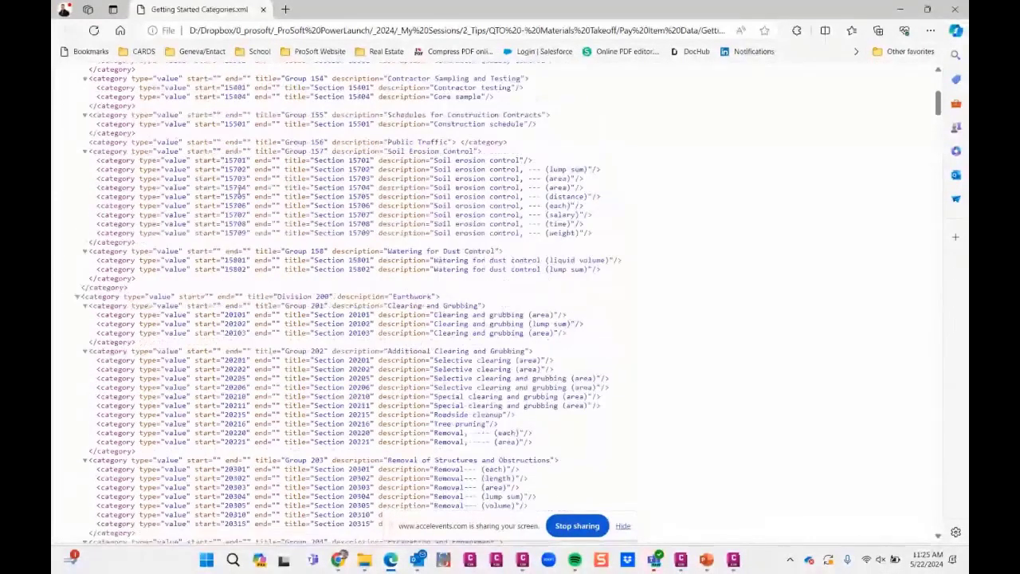
scroll(388, 127, "down", 3)
left_click_drag(446, 171, 467, 172)
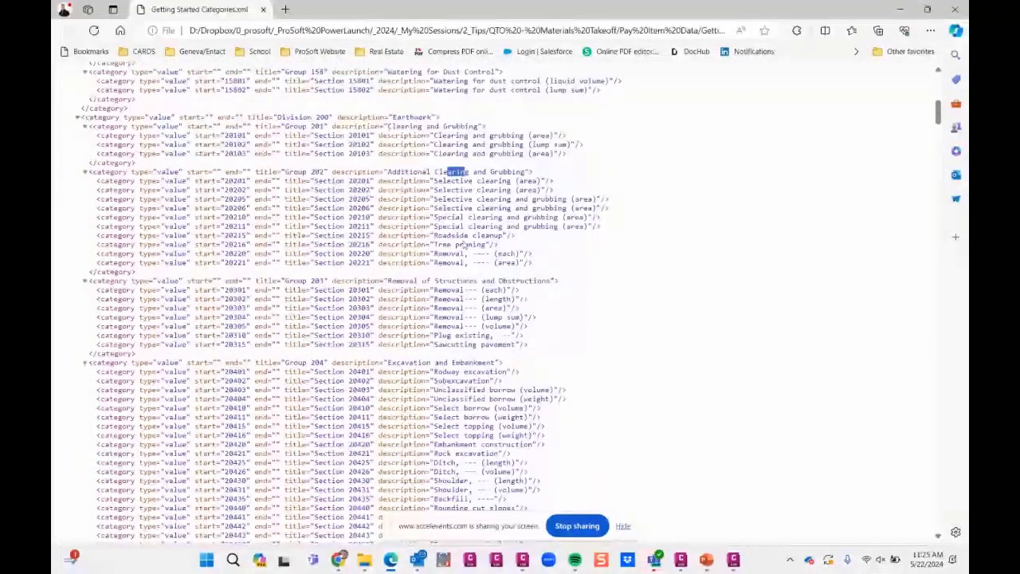
scroll(445, 278, "down", 5)
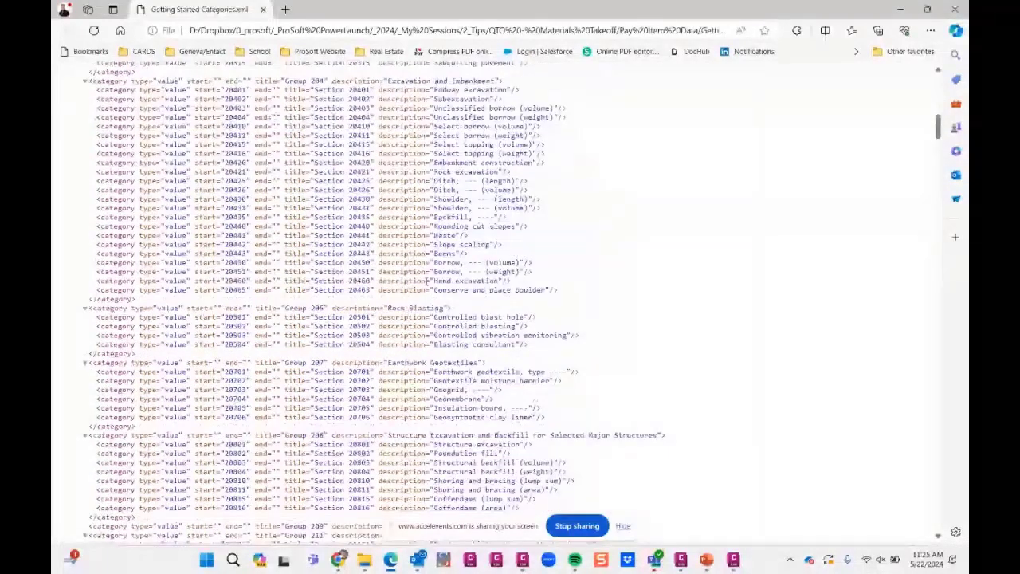
scroll(428, 280, "down", 15)
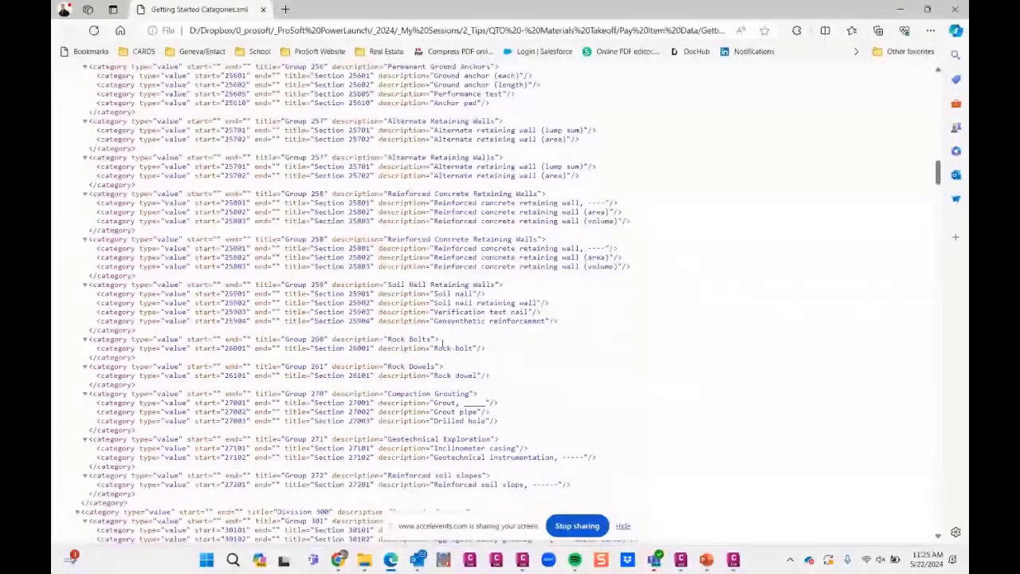
scroll(414, 342, "down", 9)
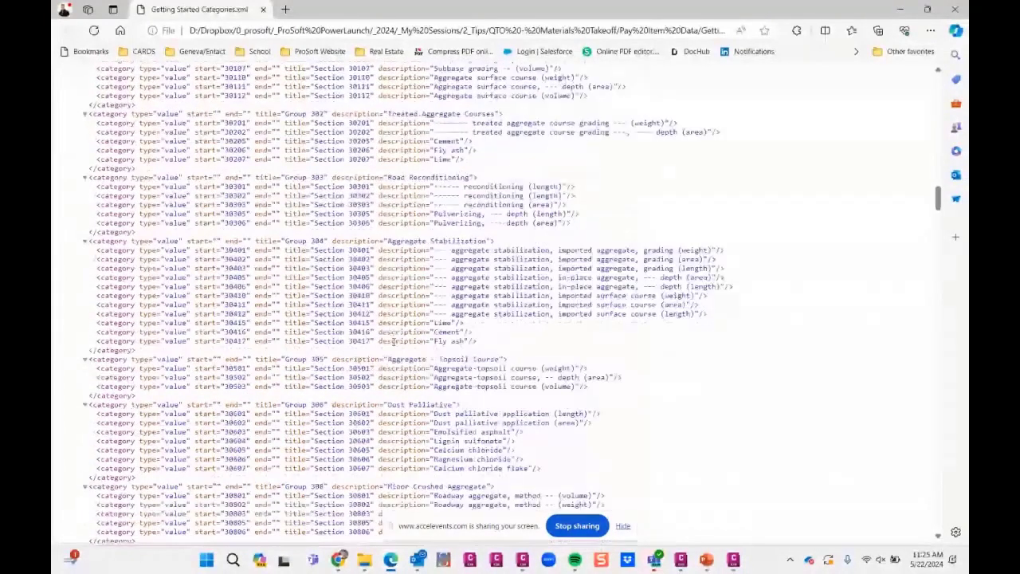
scroll(393, 341, "down", 20)
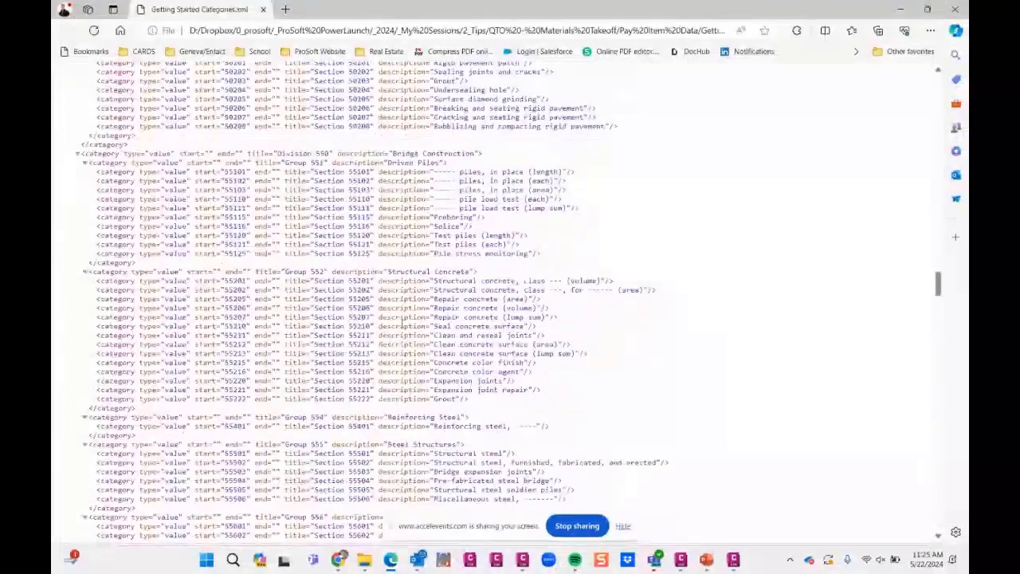
scroll(398, 327, "down", 1)
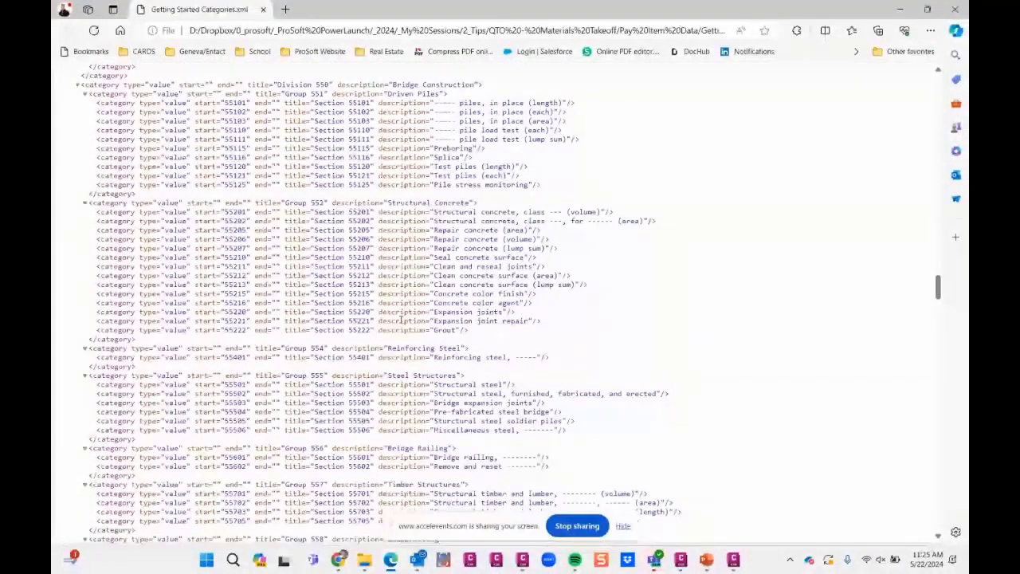
scroll(594, 296, "up", 4)
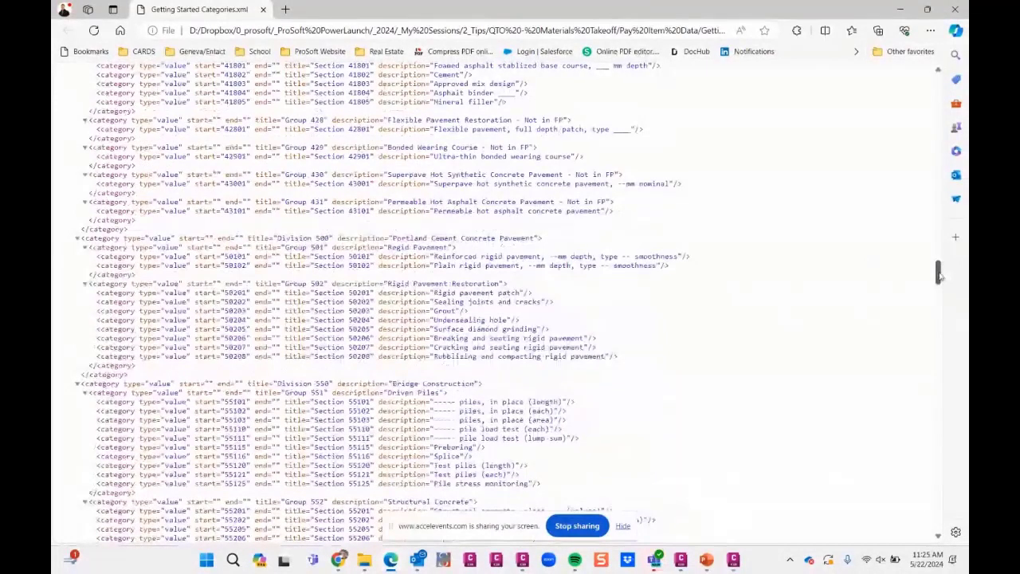
left_click(955, 10)
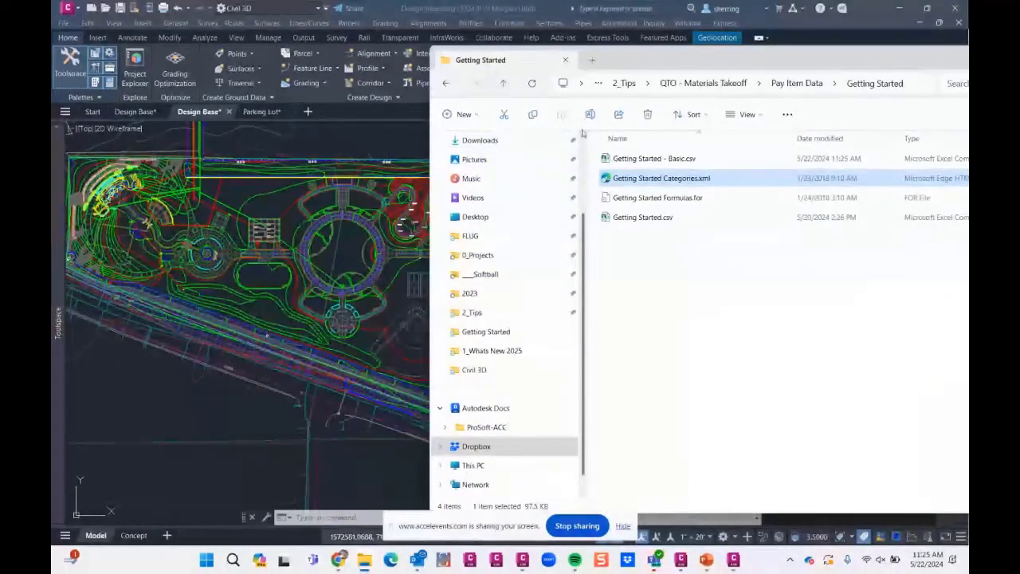
left_click(655, 159)
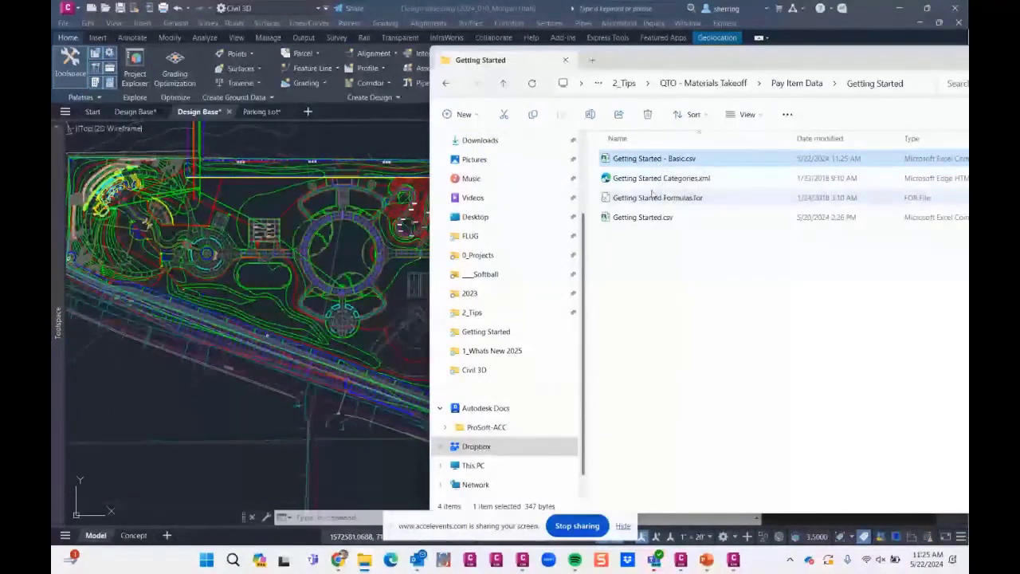
left_click(653, 178)
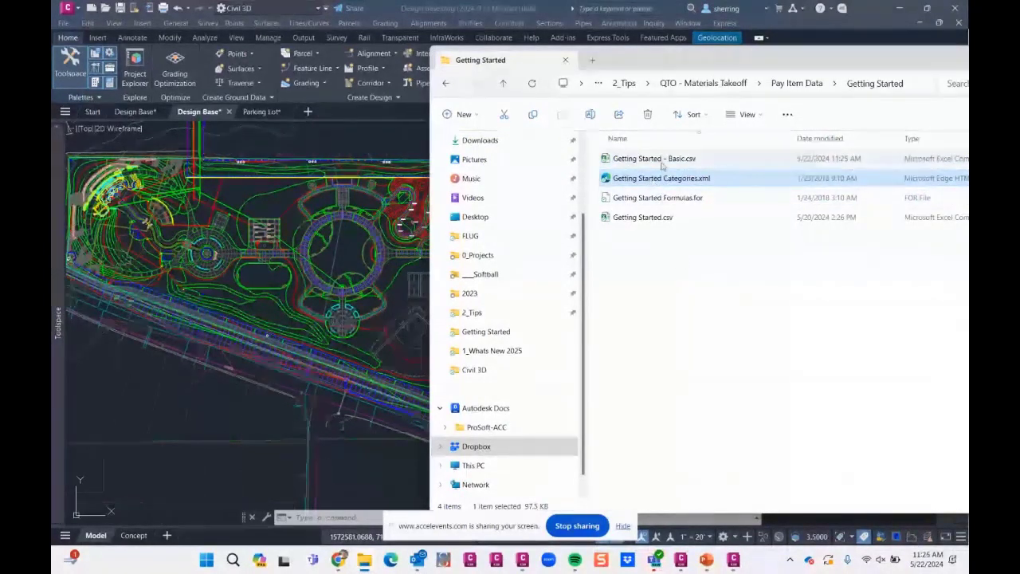
- Switch to the Design Base drawing in Civil 3D and expand the Pipe Network parts lists in the Toolspace settings
left_click(268, 201)
scroll(269, 201, "up", 2)
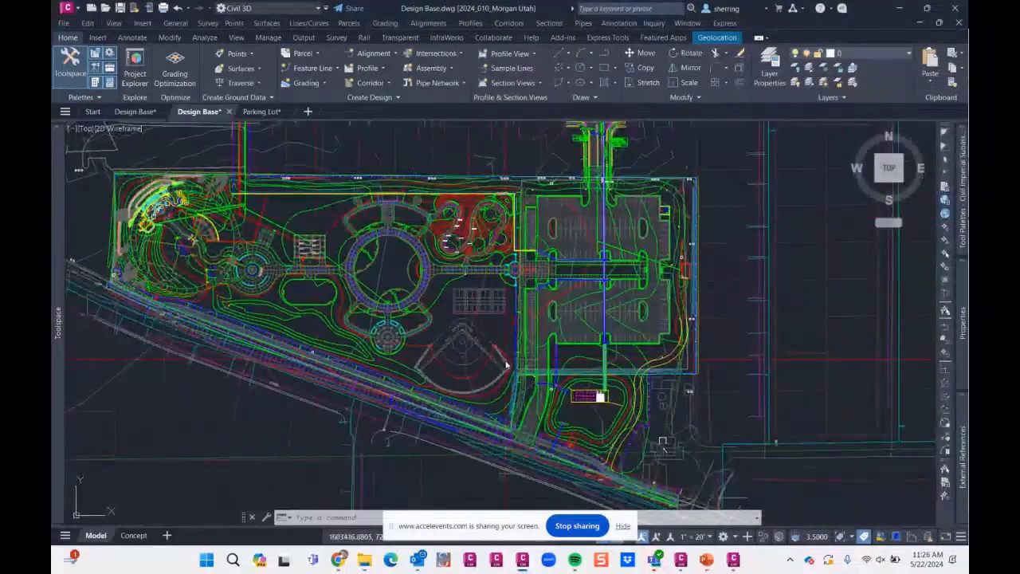
mouse_move(57, 281)
left_click(345, 235)
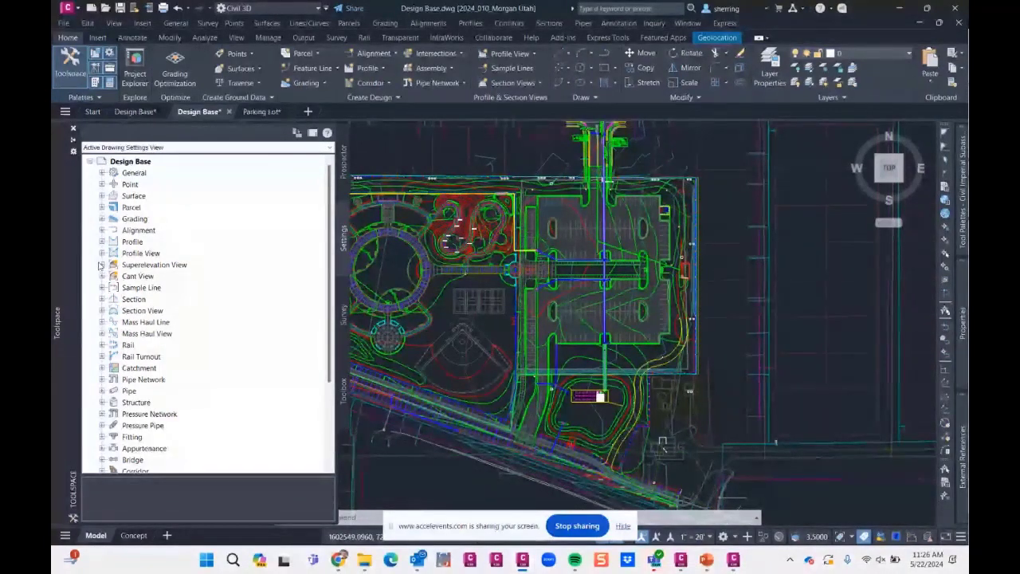
left_click(101, 379)
scroll(103, 375, "down", 2)
left_click(114, 322)
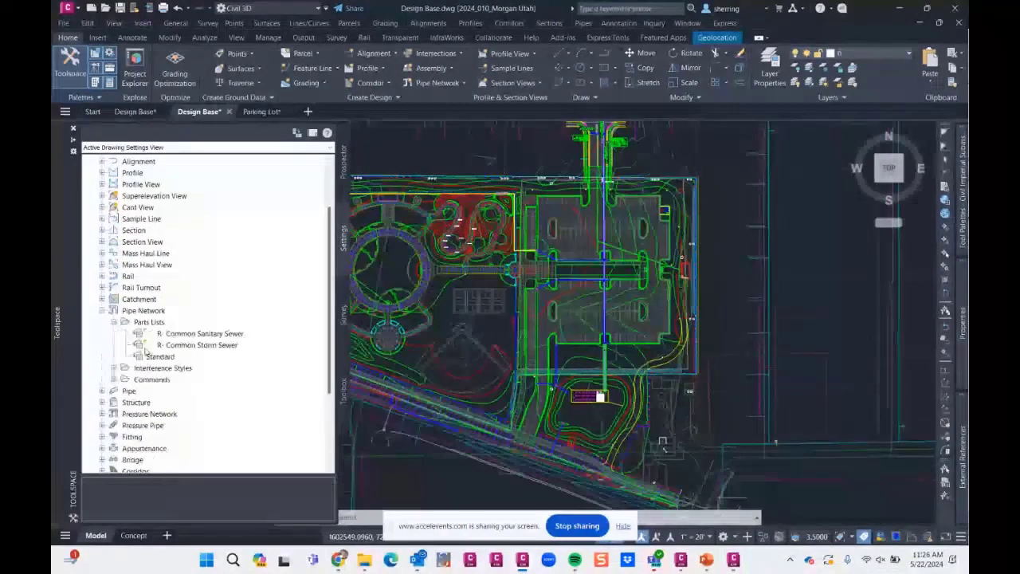
- Open the R- Common Sanitary Sewer parts list for editing and expand its PVC Pipe sizes
right_click(206, 335)
left_click(212, 341)
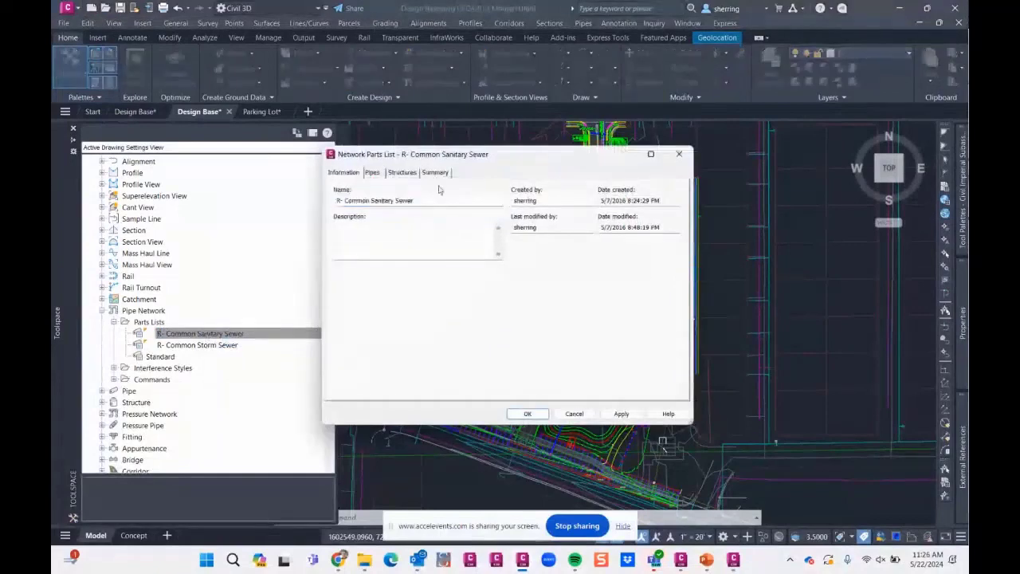
left_click(372, 172)
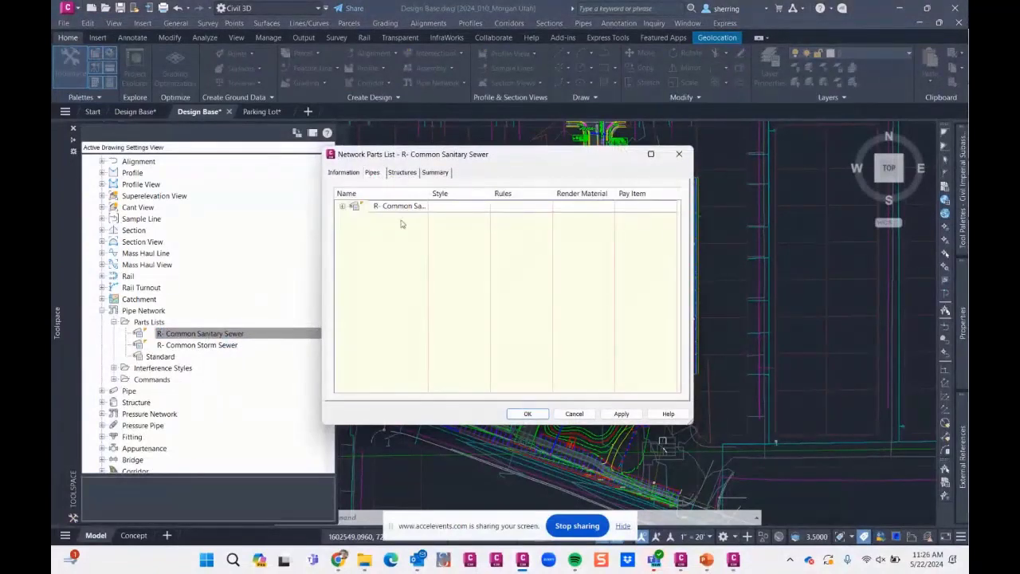
left_click(341, 205)
left_click(354, 218)
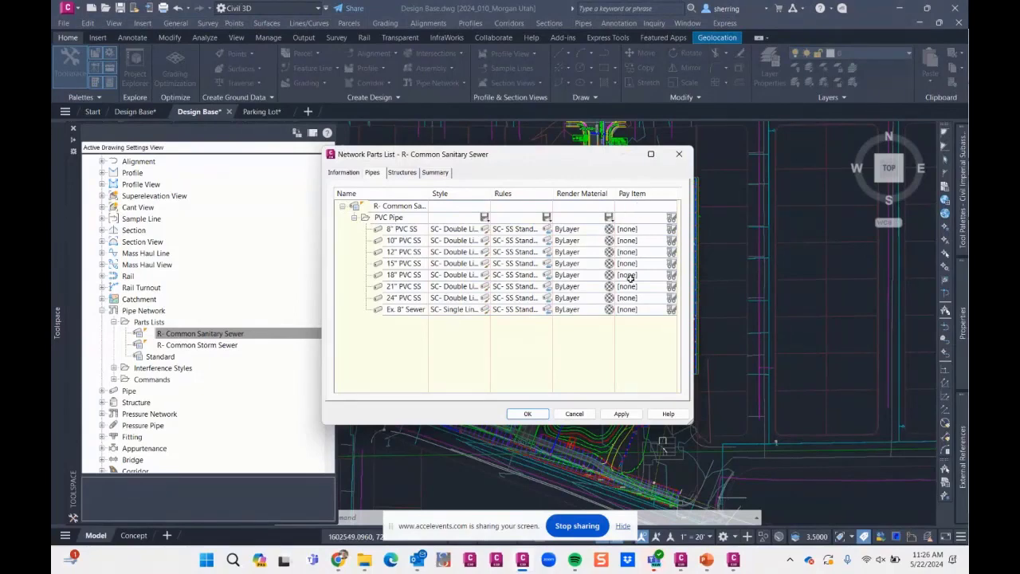
- Load Getting Started - Basic.csv from the QTO - Materials Takeoff pay item data as the master pay item list, starting from the 8" PVC SS pipe
left_click(669, 229)
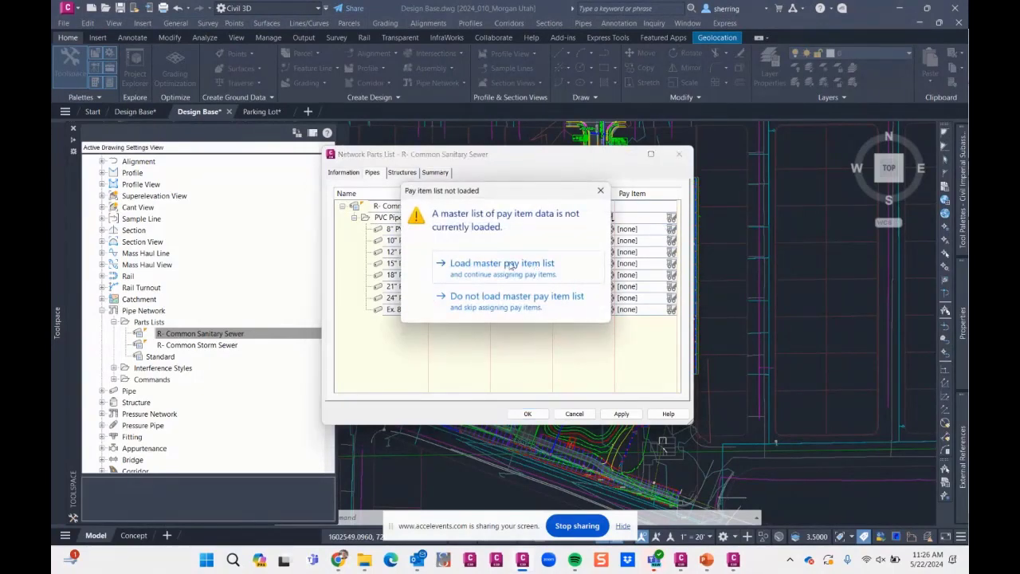
left_click(600, 191)
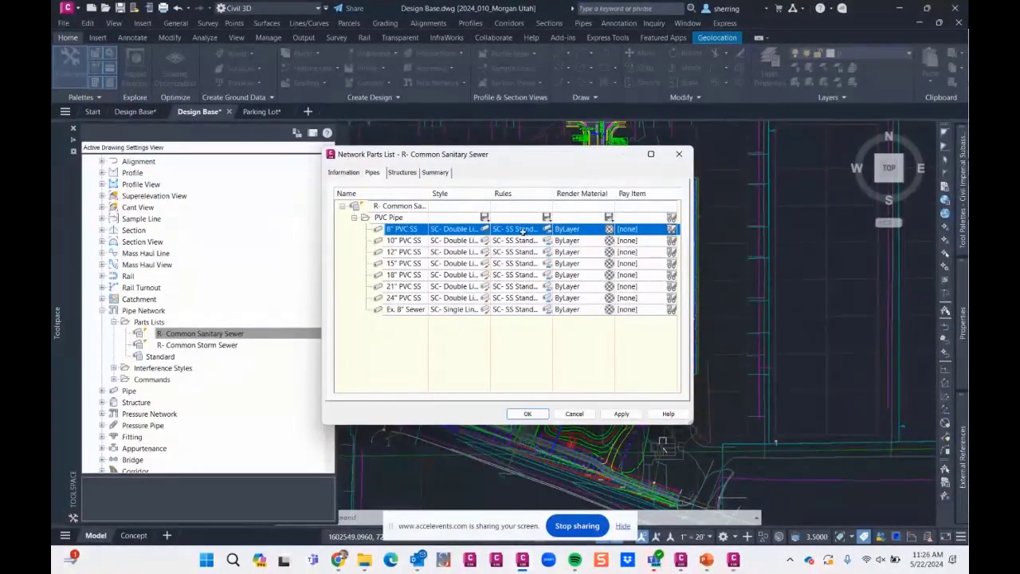
left_click(670, 228)
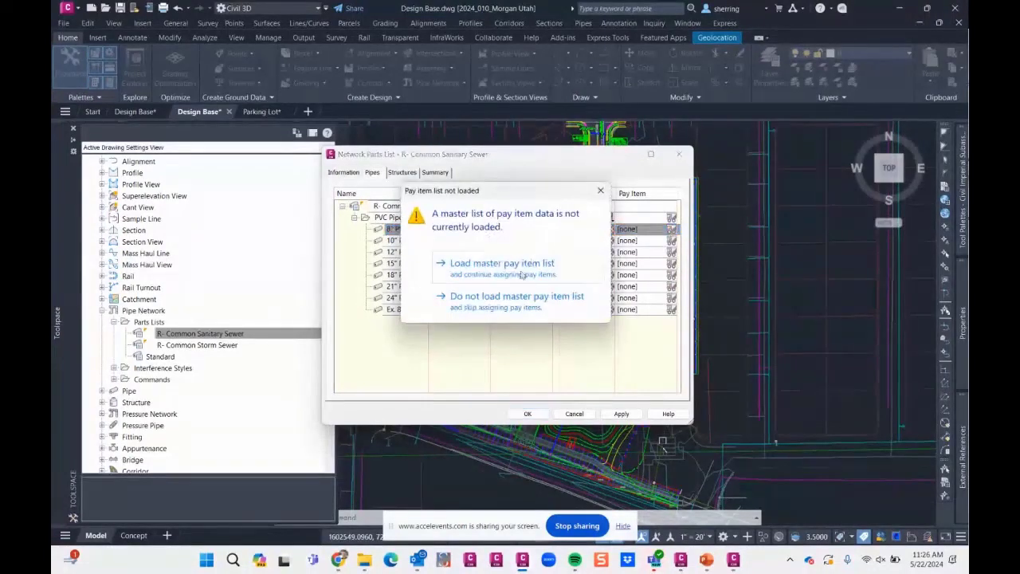
left_click(514, 271)
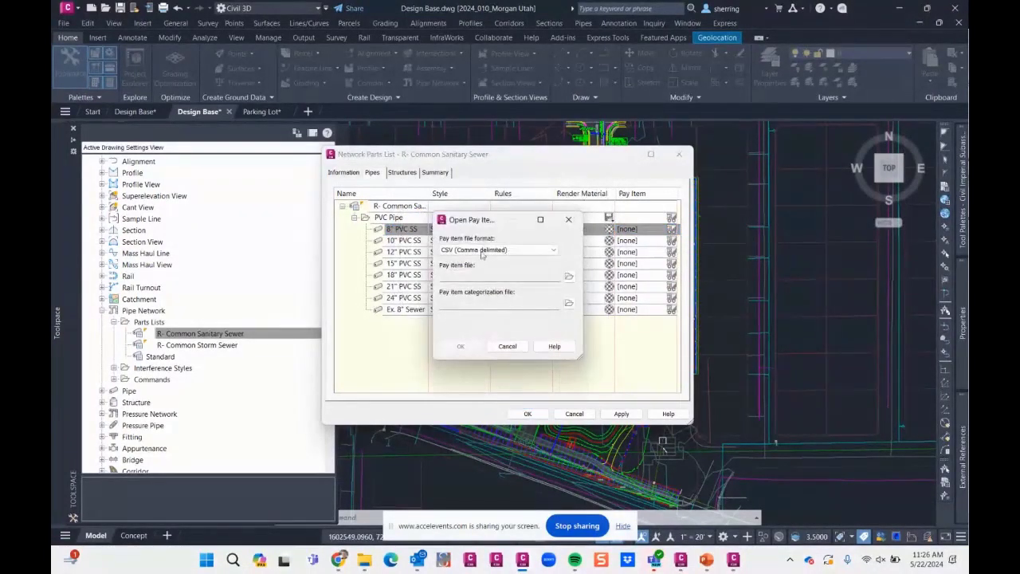
left_click(569, 276)
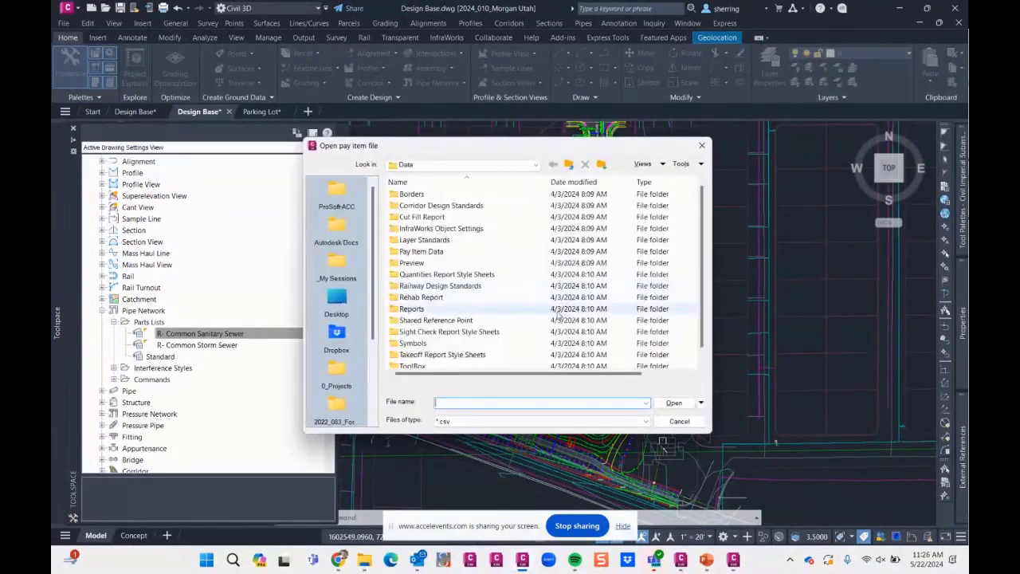
left_click(336, 267)
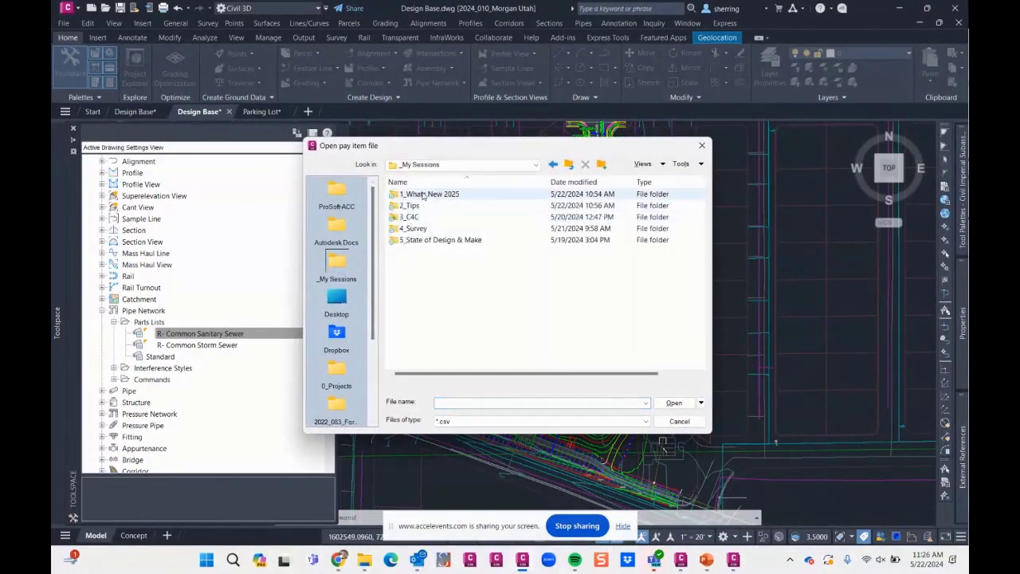
double_click(410, 206)
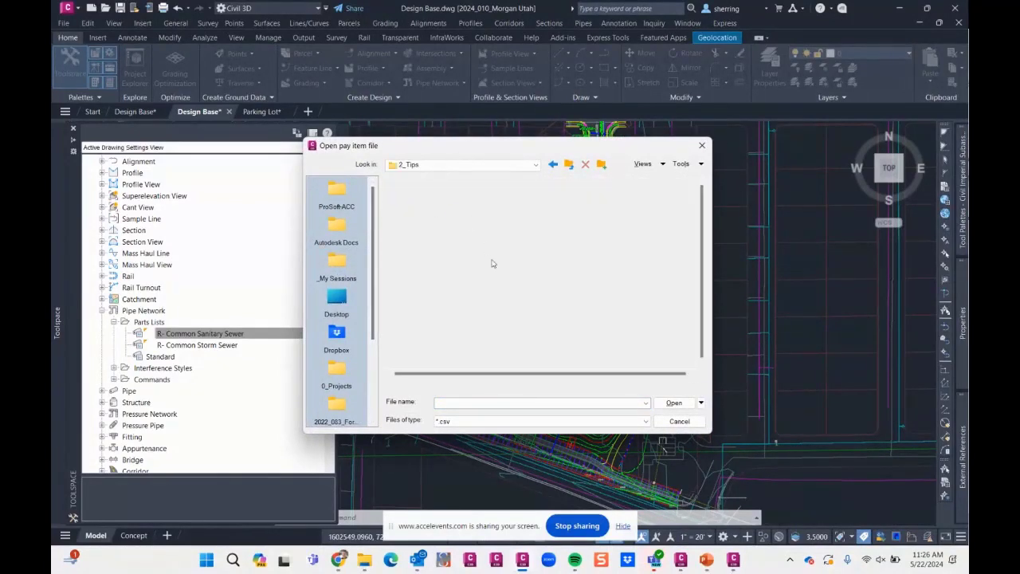
double_click(431, 310)
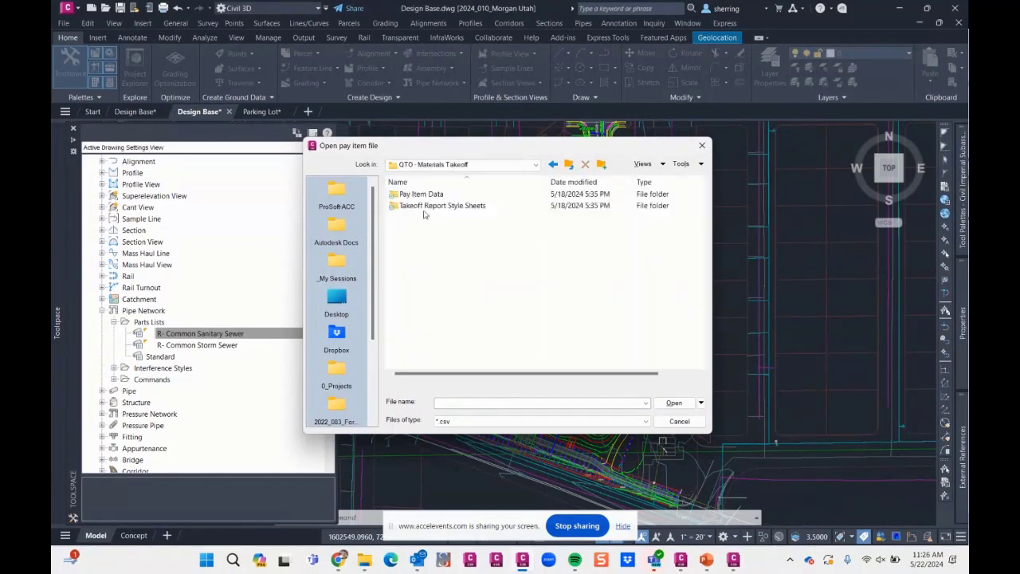
double_click(422, 196)
double_click(427, 216)
double_click(430, 198)
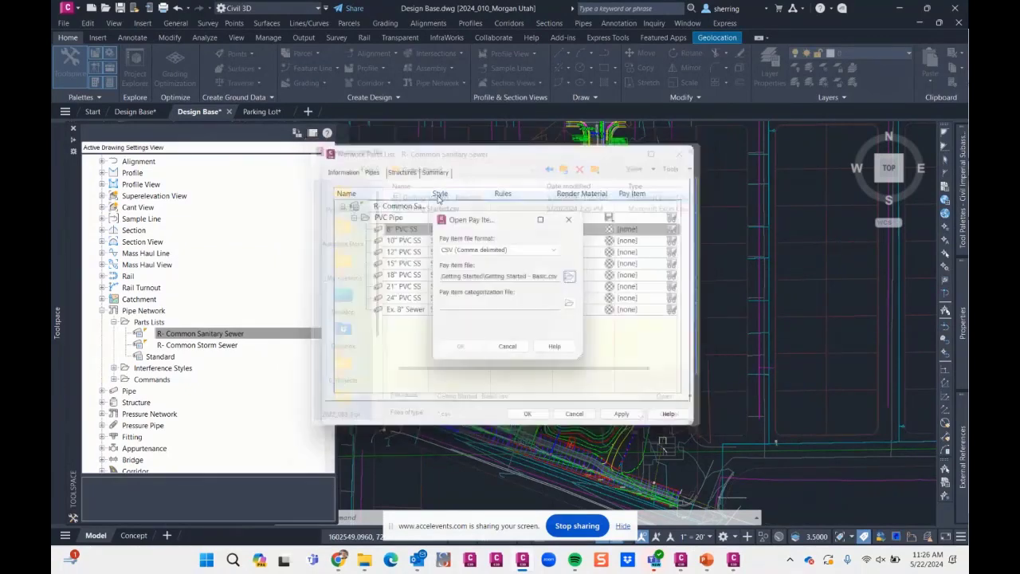
left_click_drag(463, 275, 621, 286)
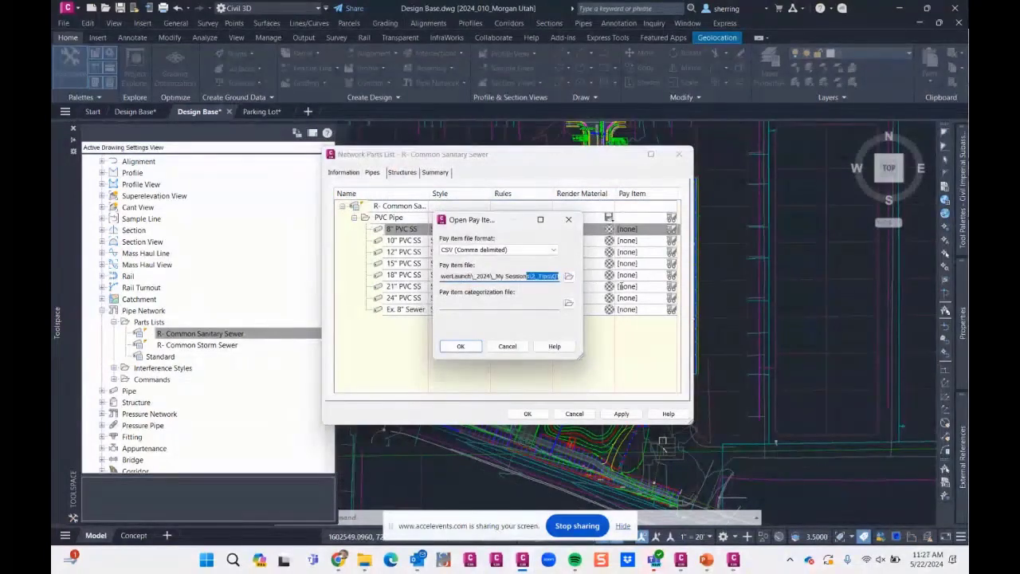
left_click(460, 346)
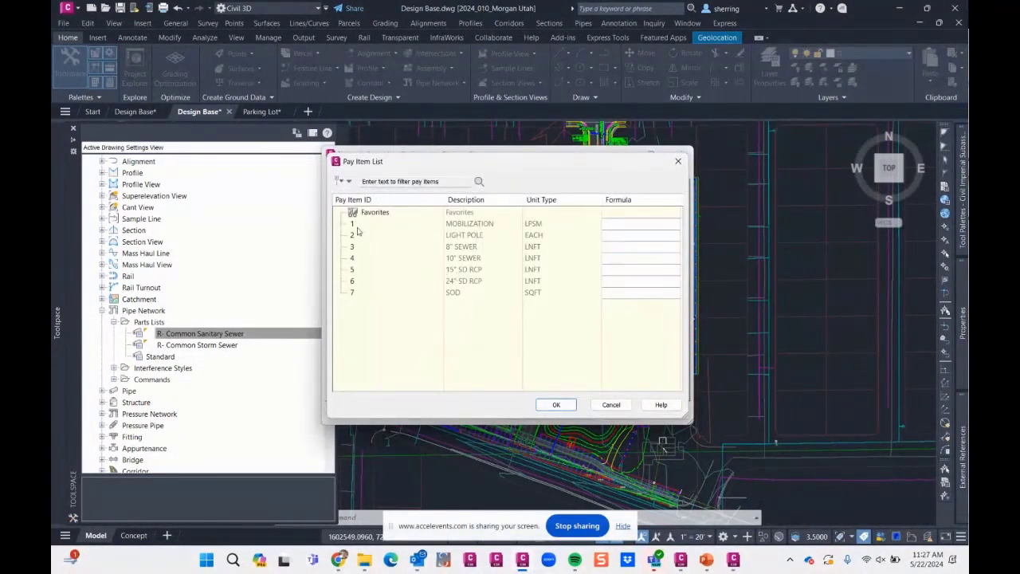
- Assign pay item 3 (8" SEWER) to the 8" PVC SS pipe and pay item 4 (10" SEWER) to the 10" PVC SS pipe
left_click(459, 247)
left_click(556, 404)
left_click(668, 243)
left_click(464, 257)
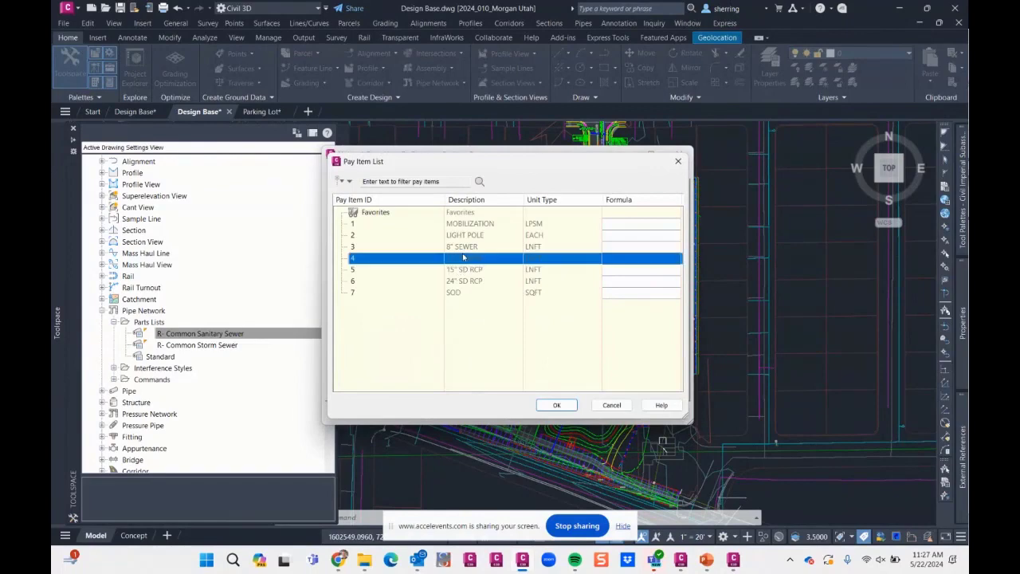
left_click(556, 404)
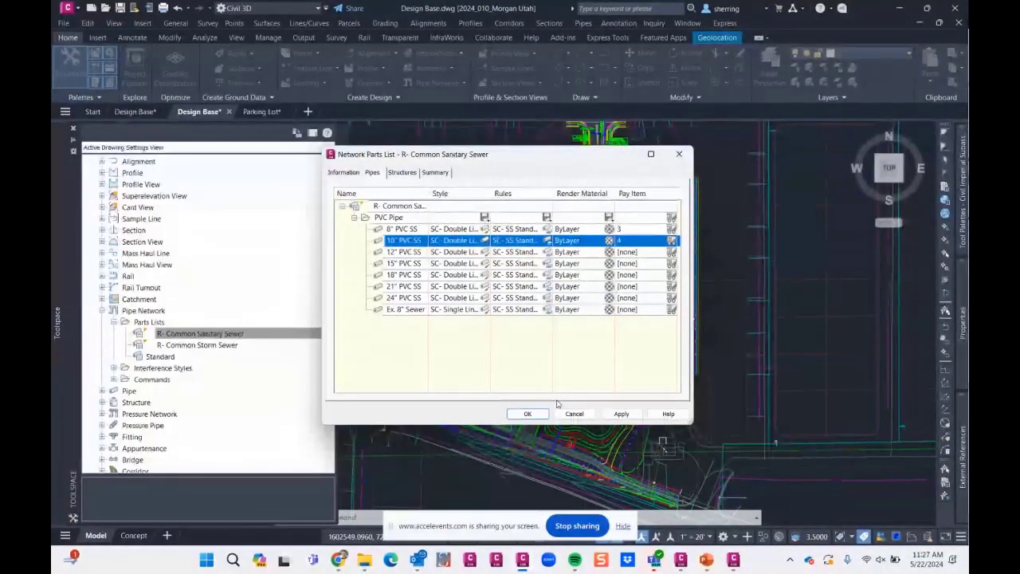
- Assign pay item 2 (LIGHT POLE) to the first concentric structure and accept the parts list changes
mouse_move(558, 154)
left_mouse_down()
mouse_move(496, 149)
mouse_move(316, 101)
left_mouse_up()
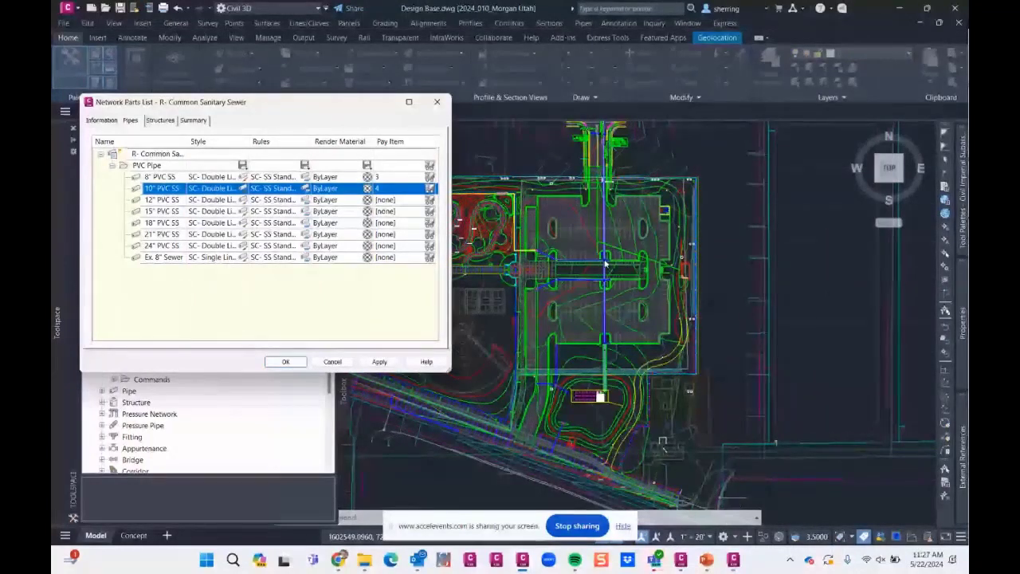
left_click(159, 120)
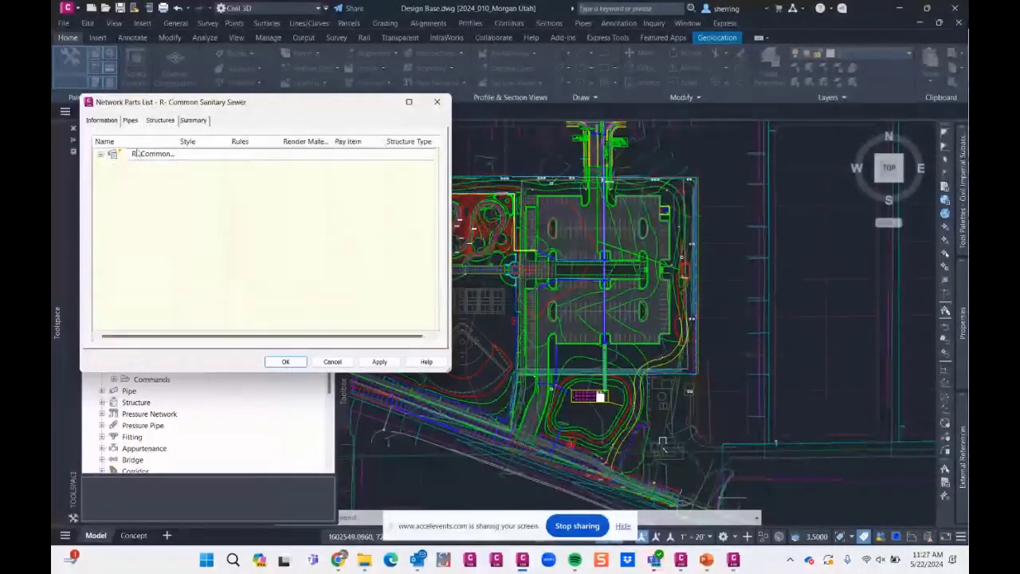
double_click(136, 153)
left_click(112, 165)
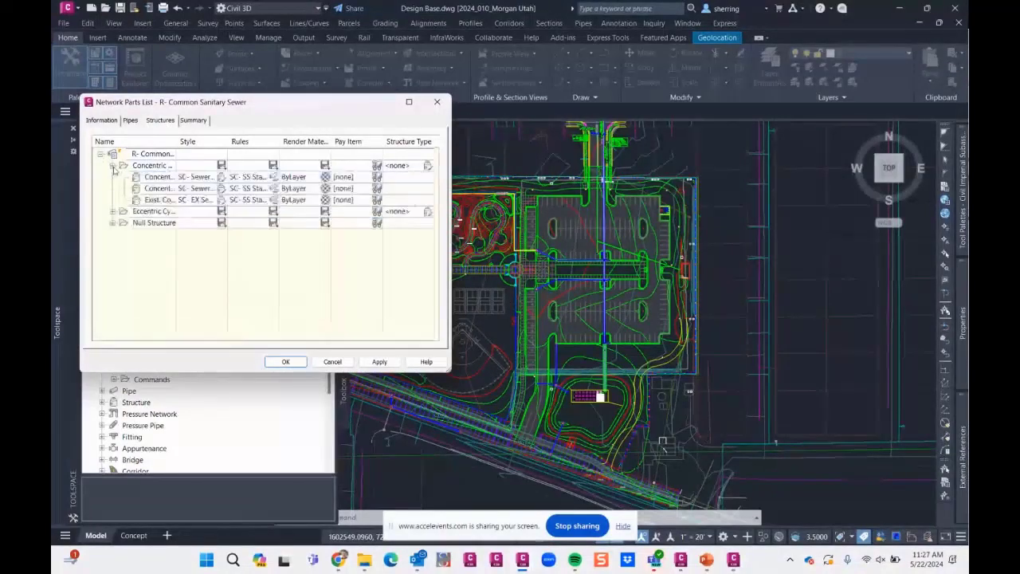
left_click(161, 177)
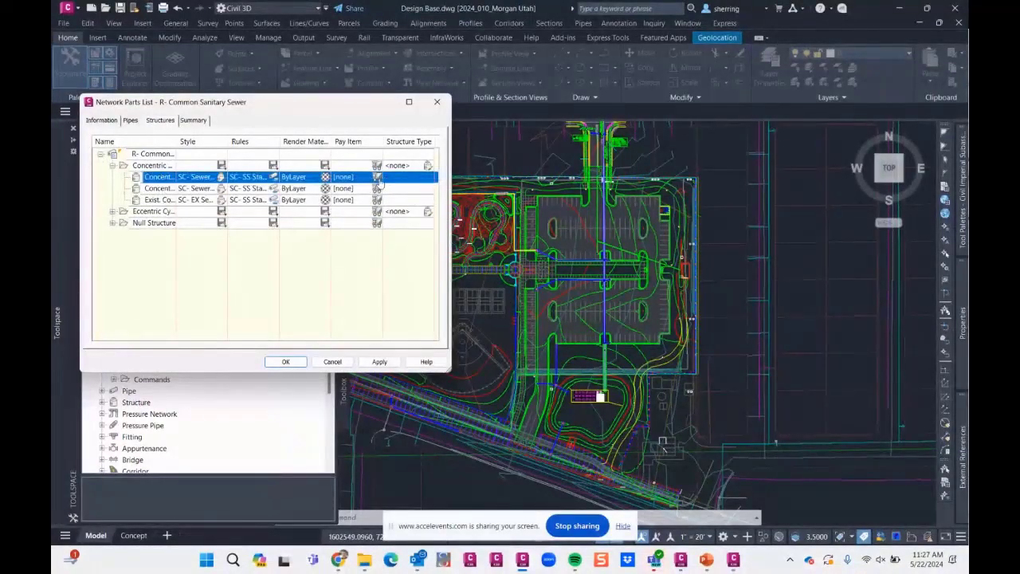
left_click(377, 177)
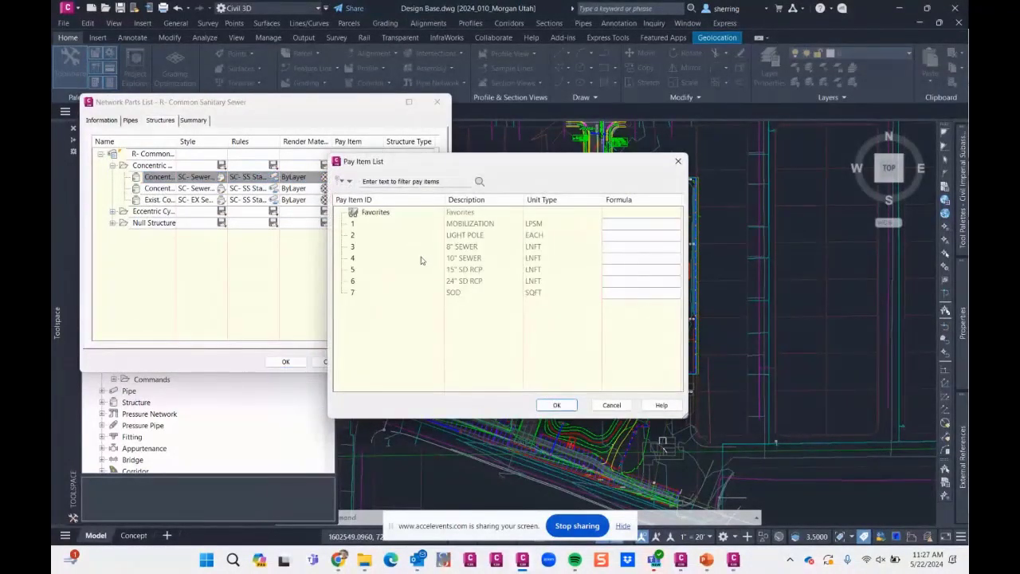
left_click(470, 236)
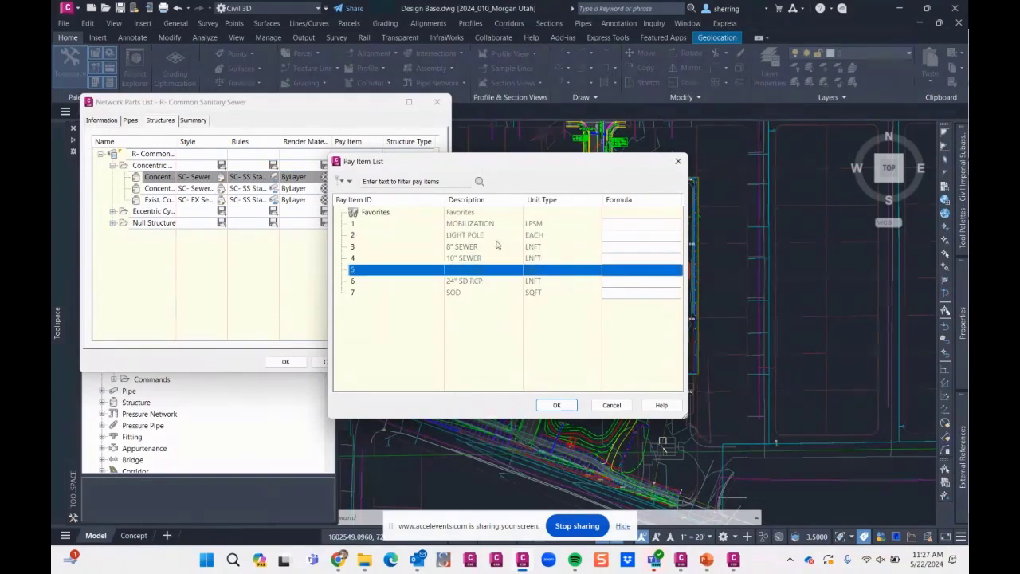
left_click(556, 405)
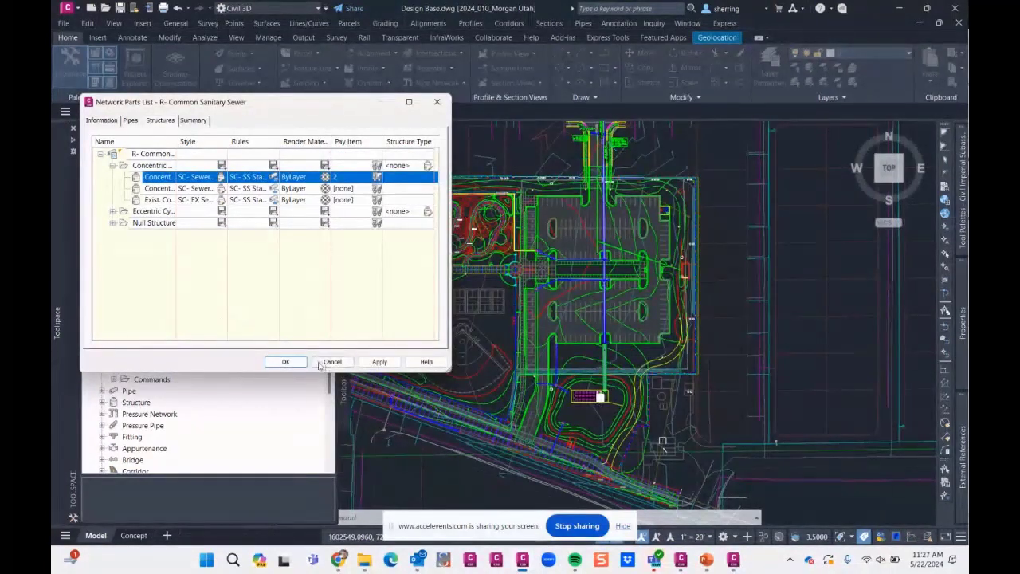
left_click(285, 361)
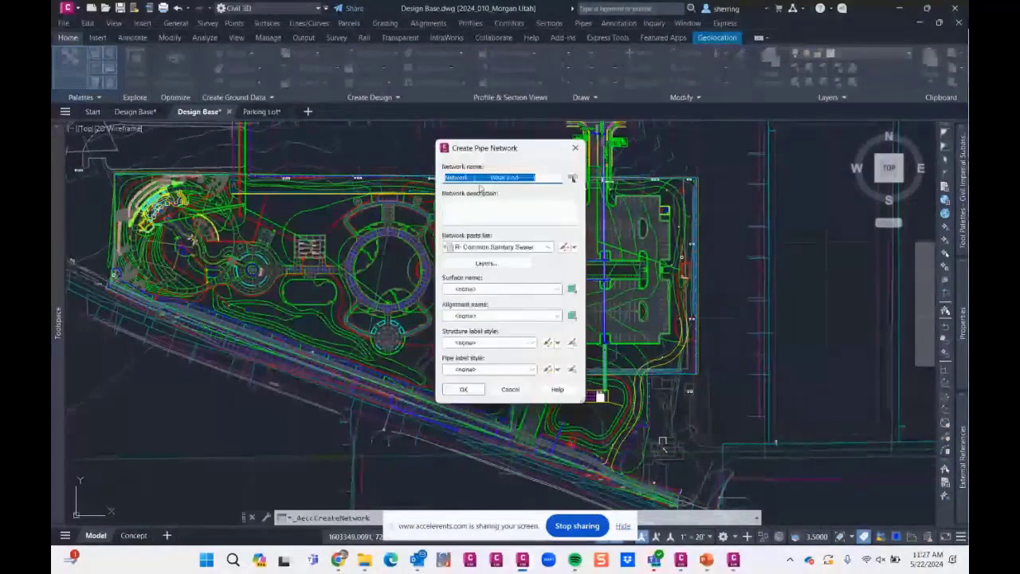
- Create a pipe network named SEWER with the R- Common Sanitary Sewer parts list and the Overall FG surface
type("SEWER")
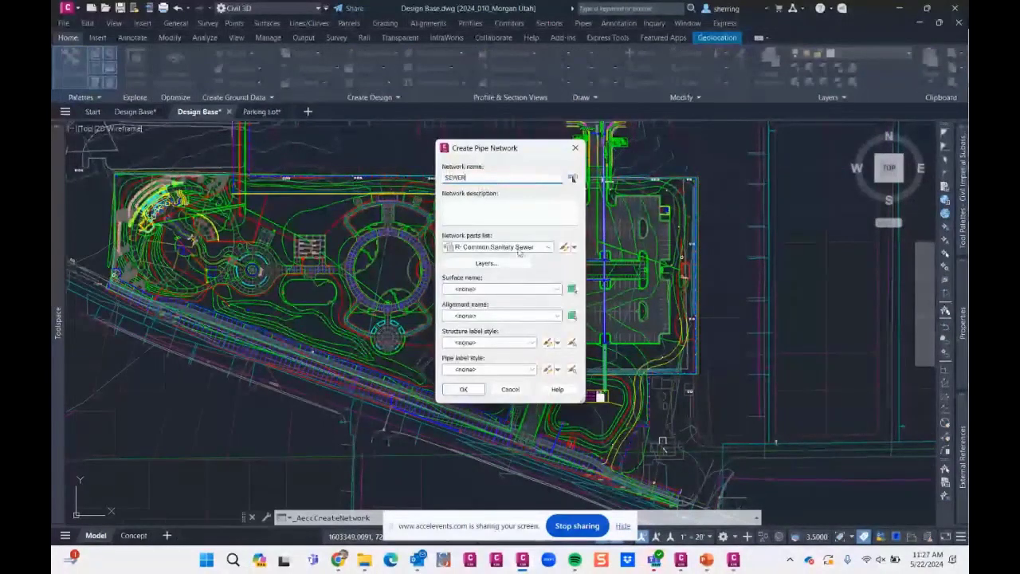
left_click(528, 250)
left_click(527, 249)
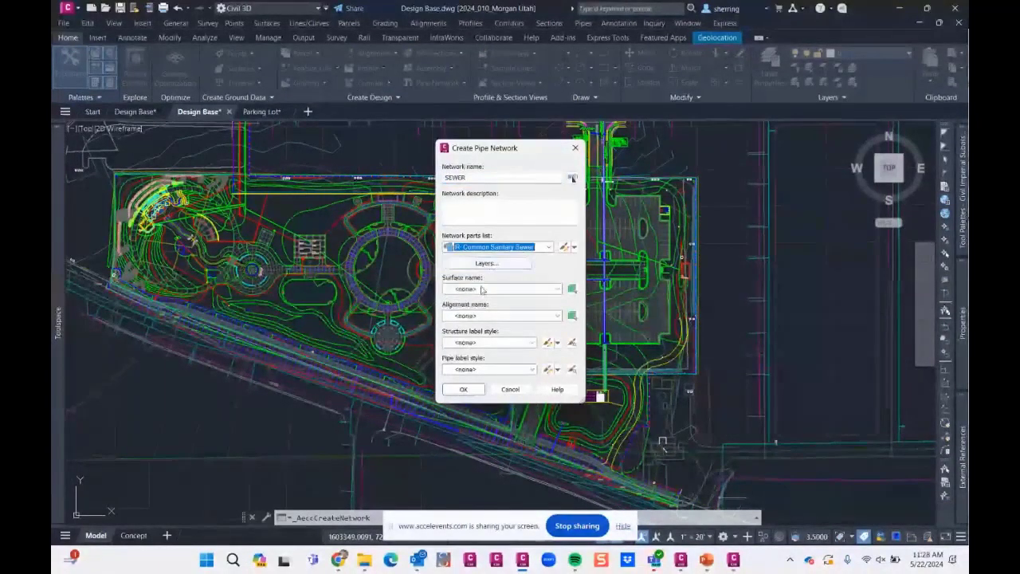
left_click(502, 288)
left_click(498, 366)
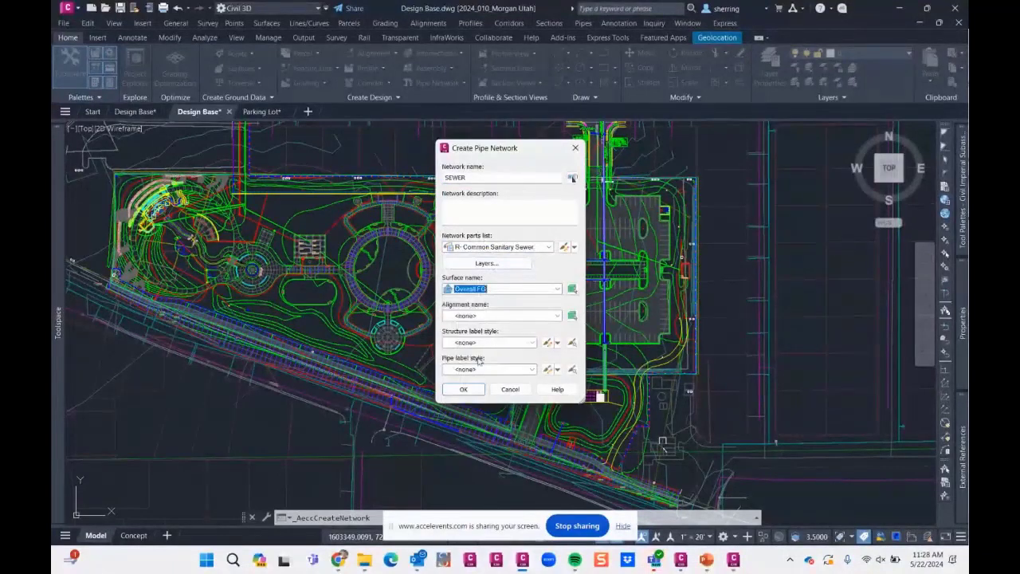
left_click(462, 389)
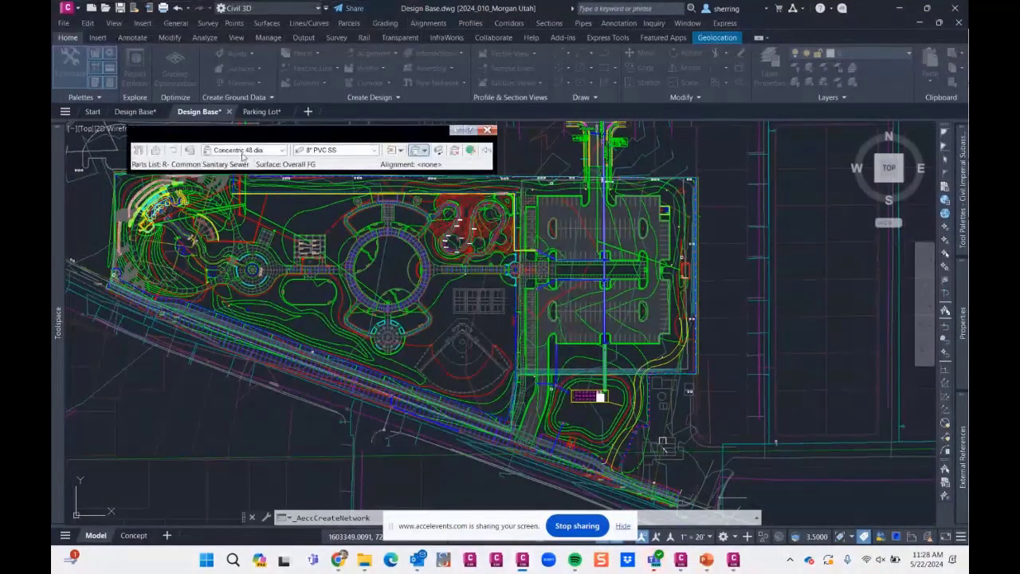
- Lay out two 8" PVC SS pipes with Concentric 48 dia structures between the sports courts and the ballfield
left_click(269, 153)
left_click(269, 153)
left_click(329, 152)
left_click(341, 153)
left_click(425, 153)
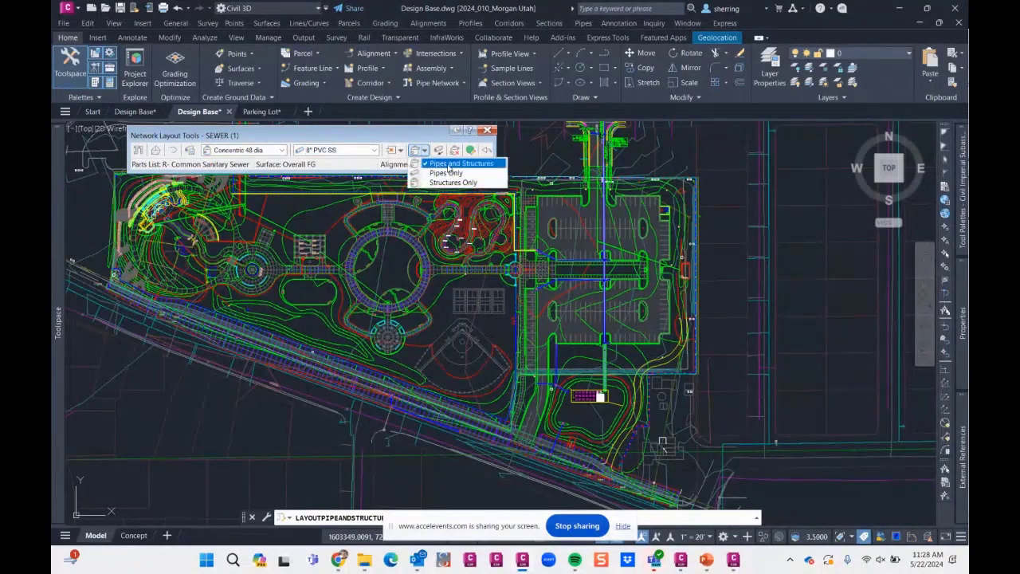
left_click(431, 163)
scroll(423, 303, "up", 5)
left_click(415, 298)
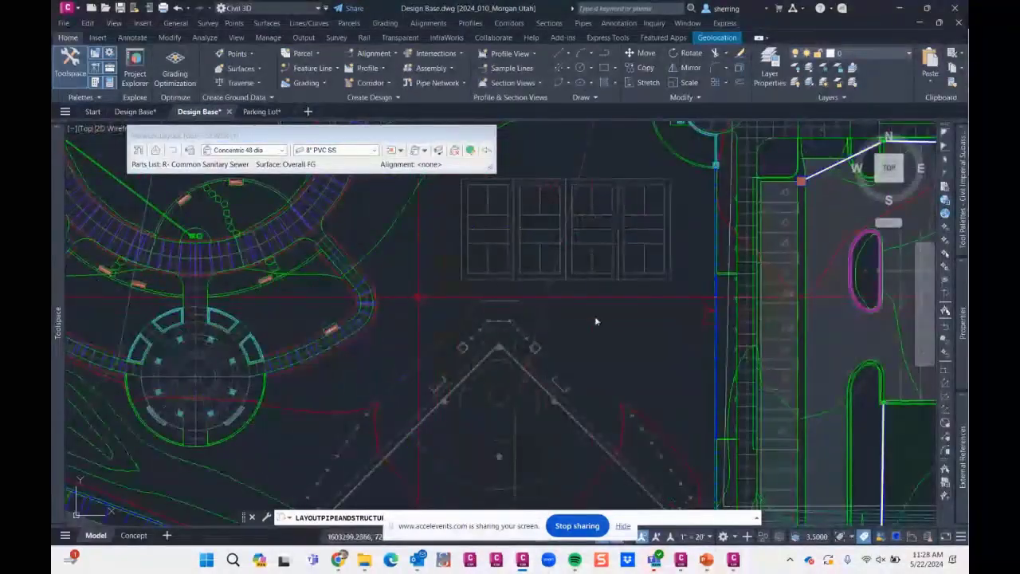
left_click(633, 384)
- Continue the SEWER network with two 10" PVC SS pipes zigzagging across the ballfield and finish the layout
left_click(351, 153)
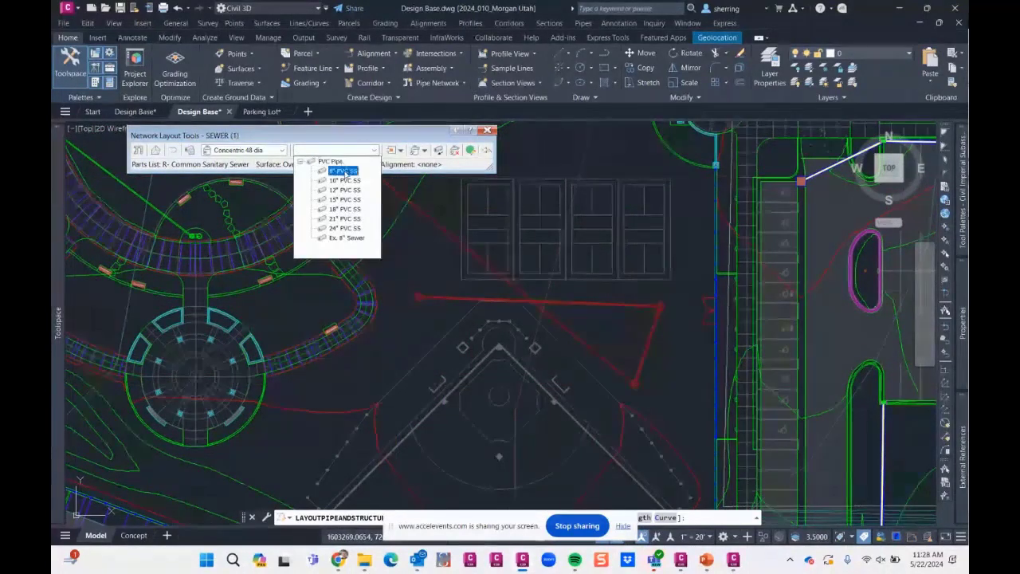
left_click(344, 181)
middle_click_drag(525, 375, 541, 235)
left_click(471, 355)
left_click(594, 416)
key("Return")
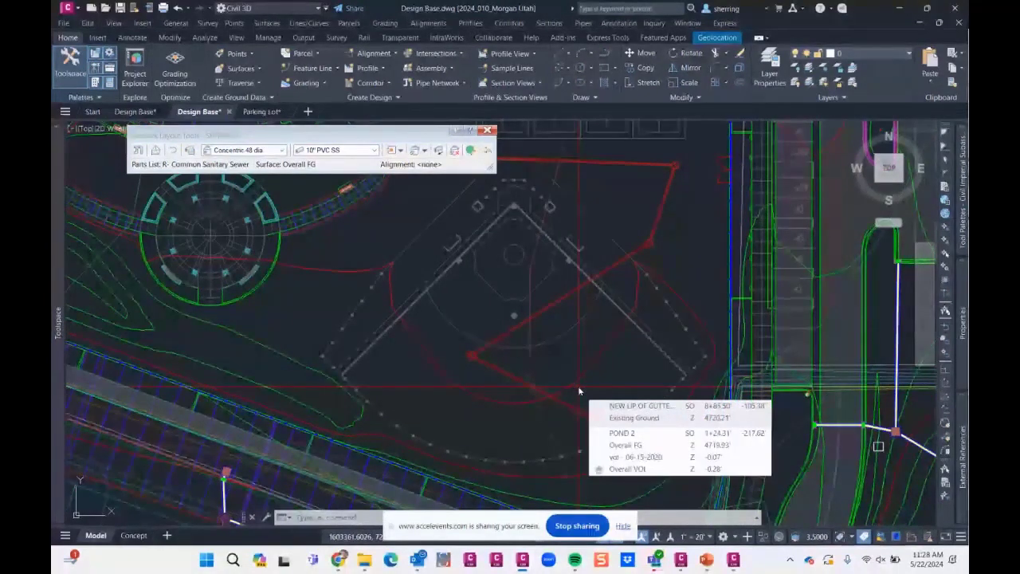
- Open the QTO Manager to show the loaded pay item list
middle_click_drag(582, 385, 480, 383)
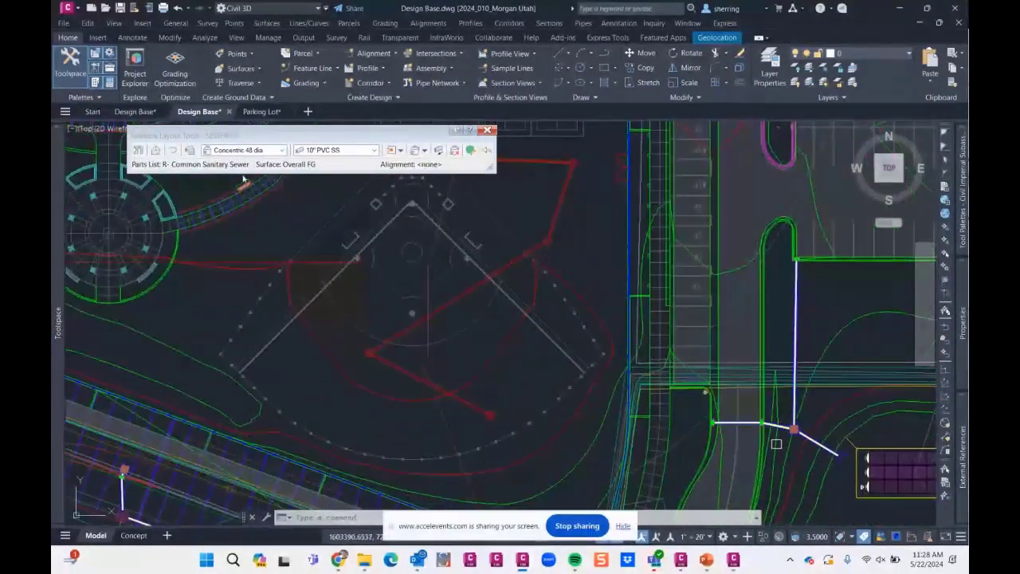
left_click(202, 39)
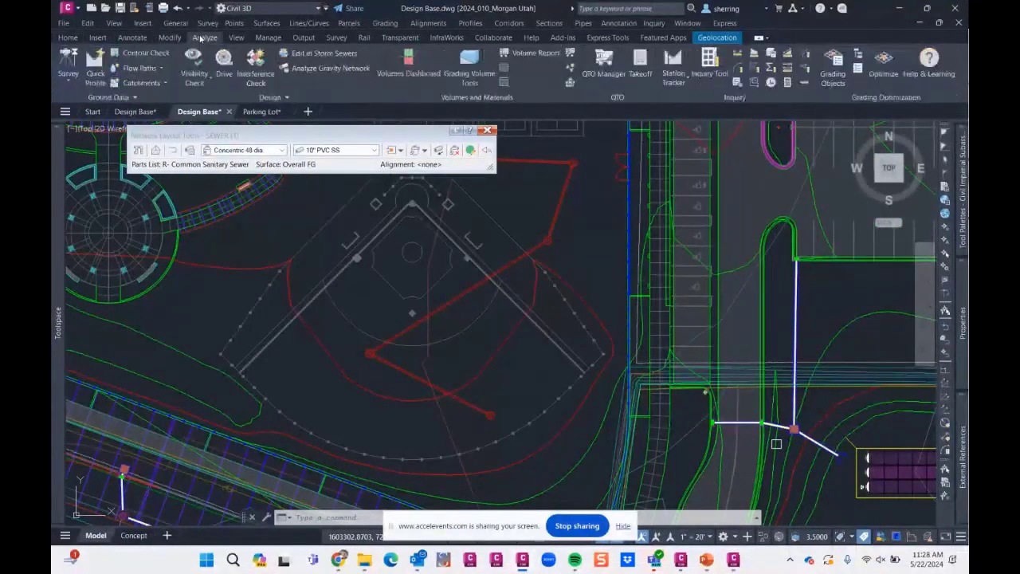
left_click(605, 70)
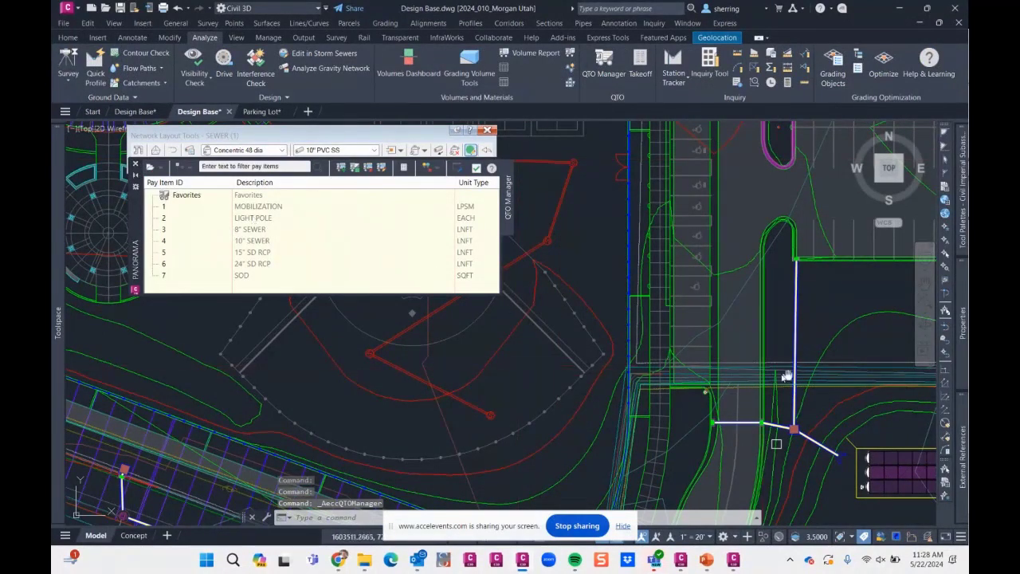
- Assign the SOD pay item as an area to the three westernmost sports courts by selecting their closed outlines as objects
scroll(702, 384, "up", 3)
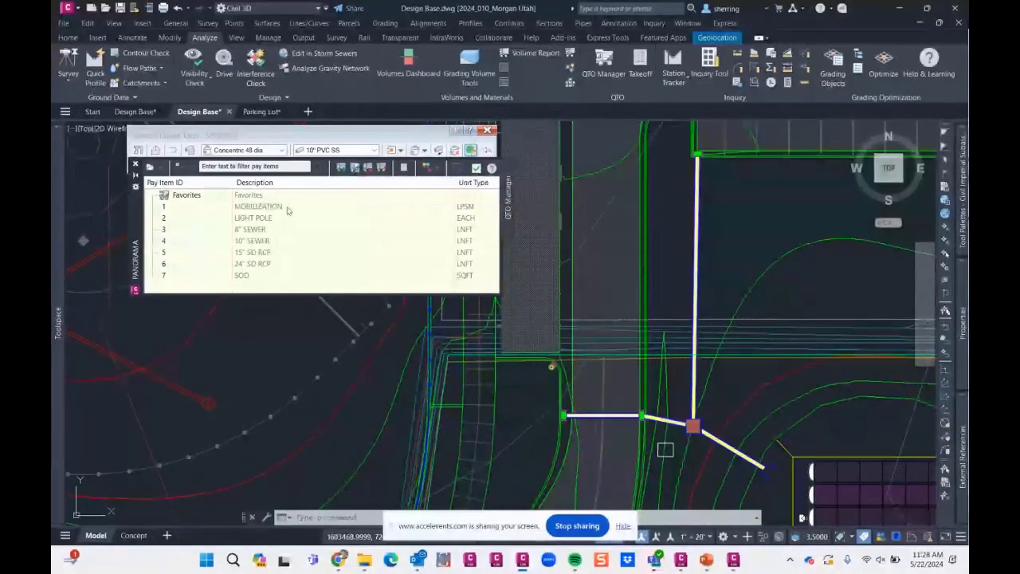
left_click(259, 210)
left_click(243, 275)
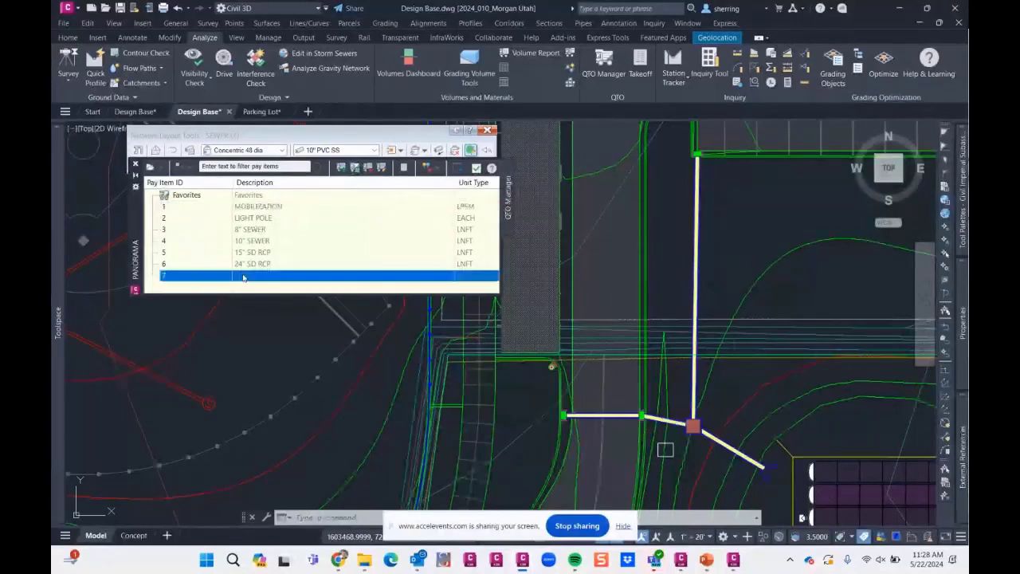
left_click(364, 168)
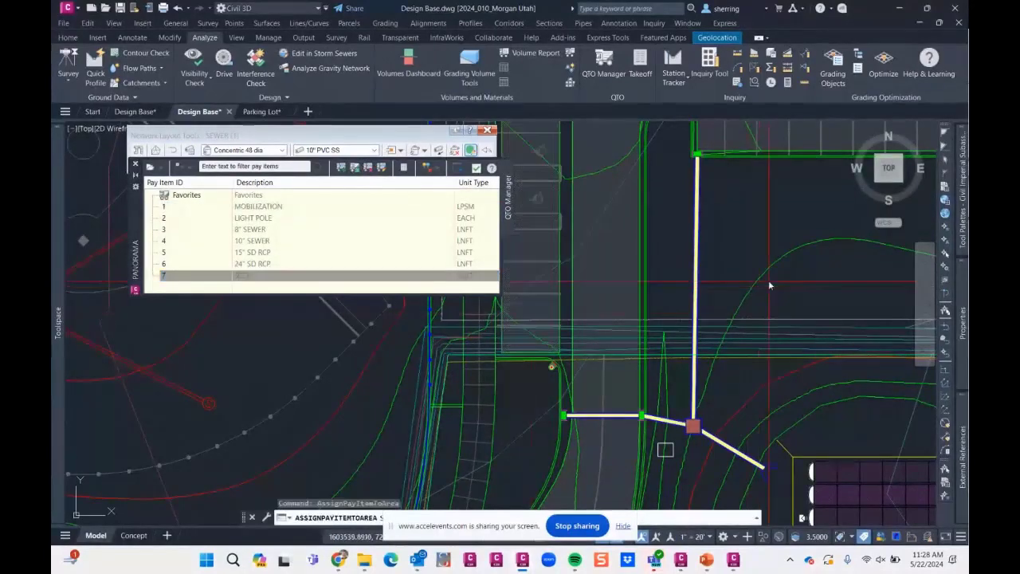
scroll(744, 284, "down", 4)
scroll(697, 227, "up", 8)
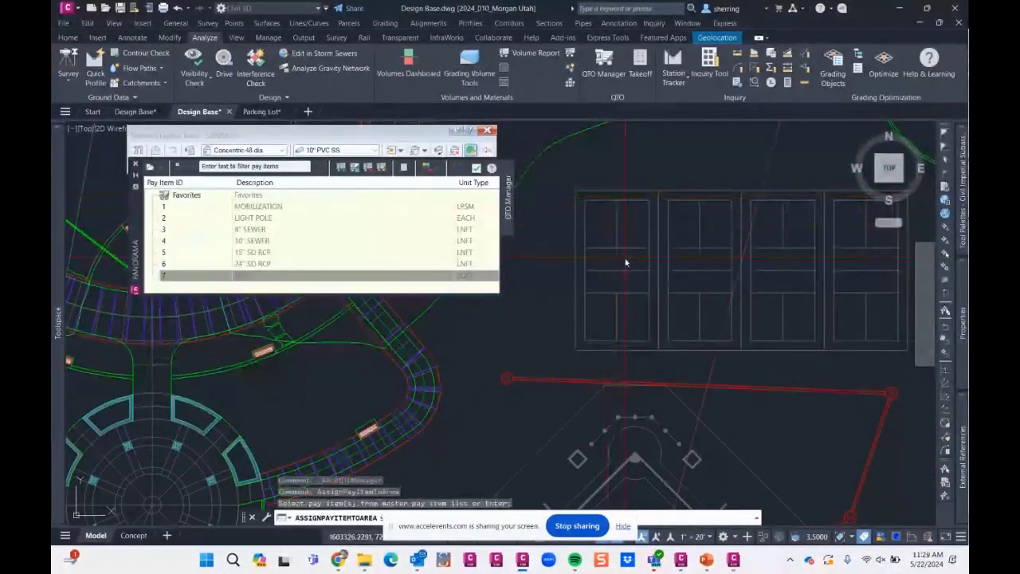
left_click(623, 523)
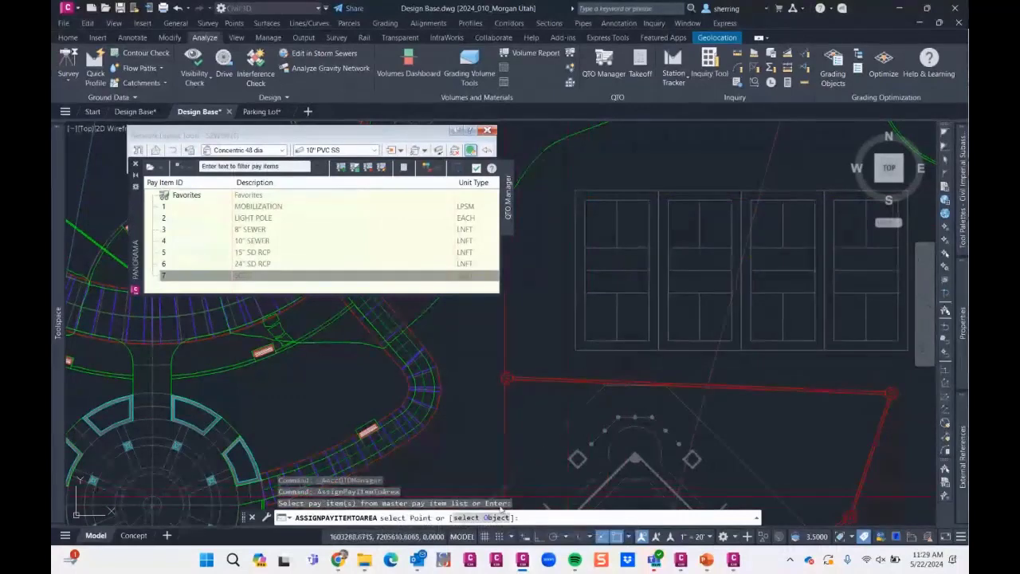
left_click(488, 517)
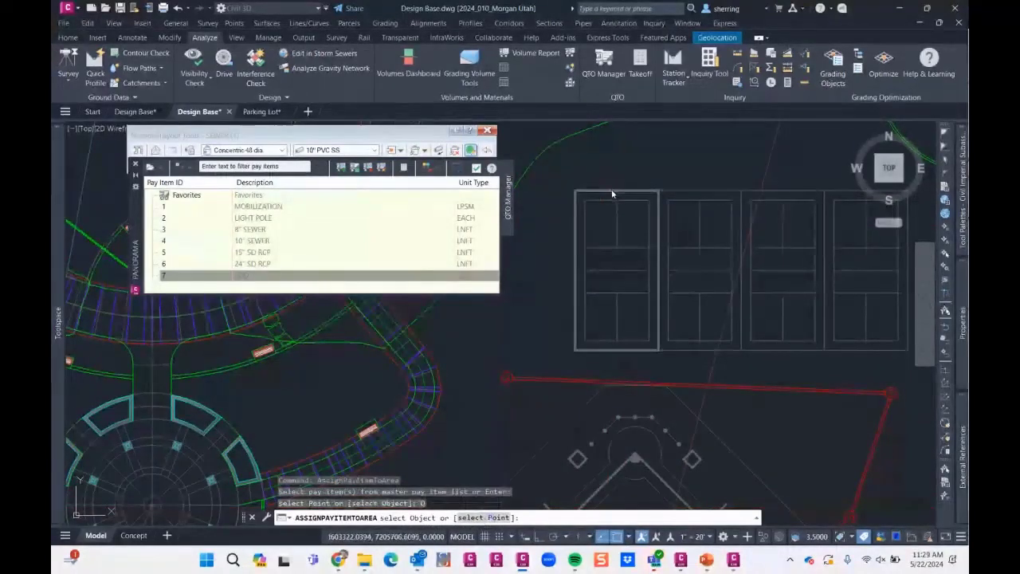
left_click(617, 198)
left_click(673, 192)
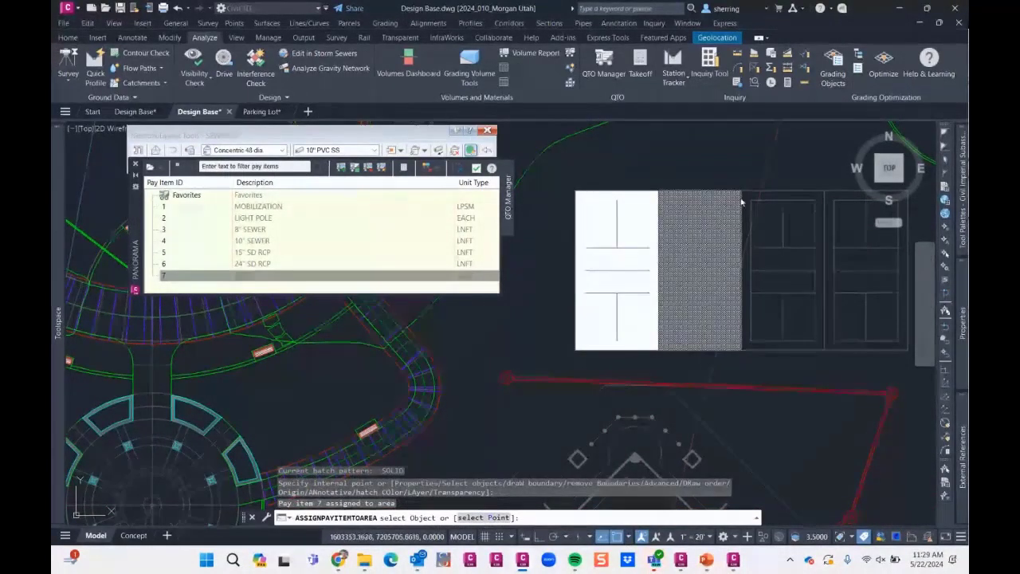
left_click(756, 194)
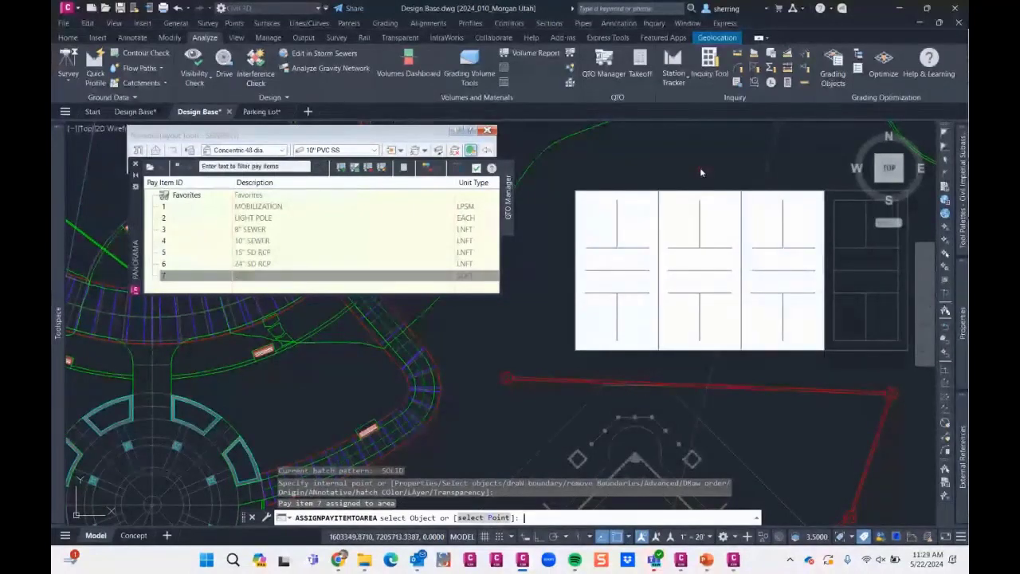
key("Return")
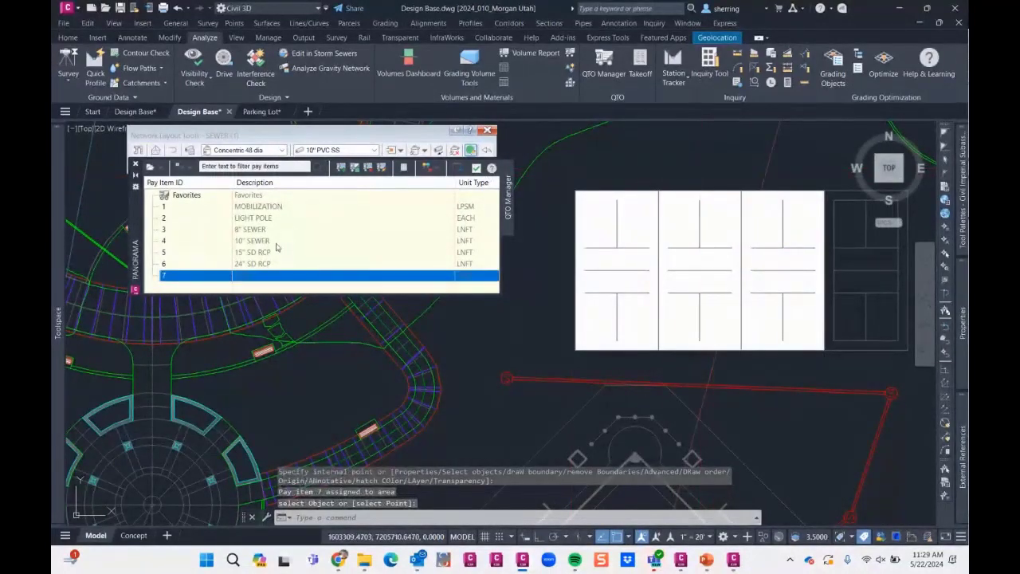
- Assign the 15" SD RCP pay item to the north-south storm drain pipe between the parking lot and the pond inlet structure
left_click(256, 253)
scroll(635, 307, "down", 4)
scroll(748, 355, "up", 1)
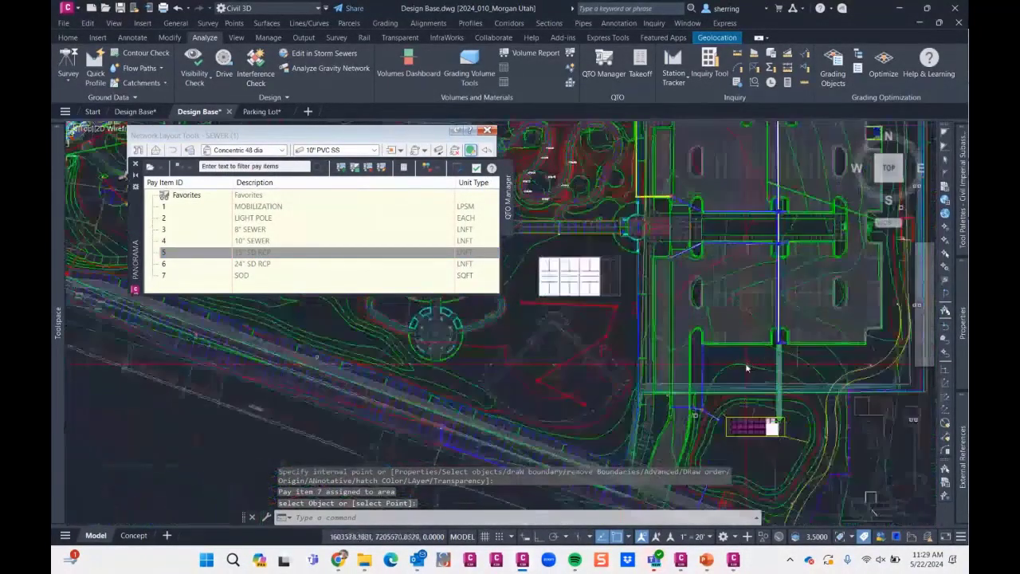
scroll(725, 398, "up", 5)
left_click(341, 167)
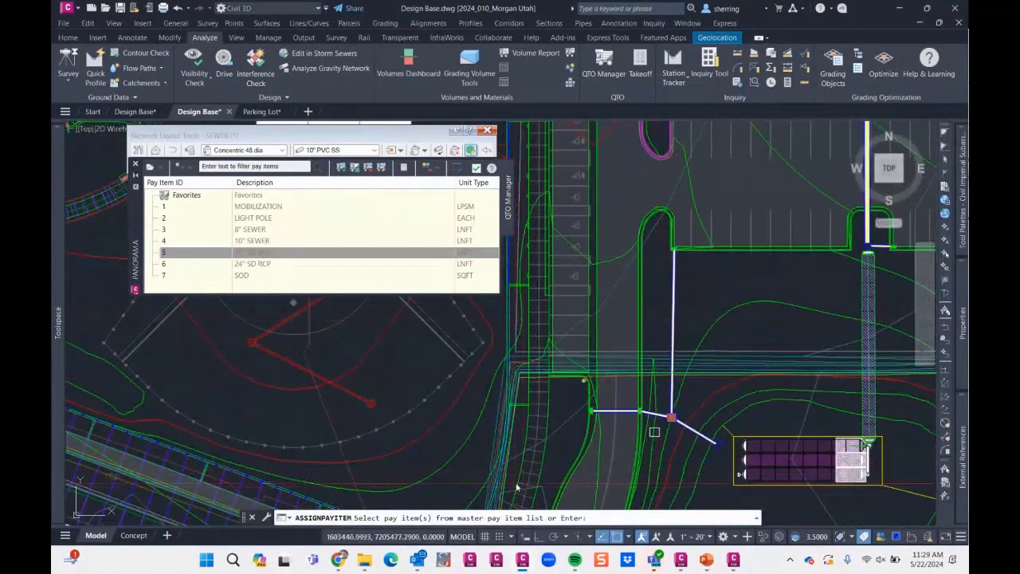
left_click(260, 253)
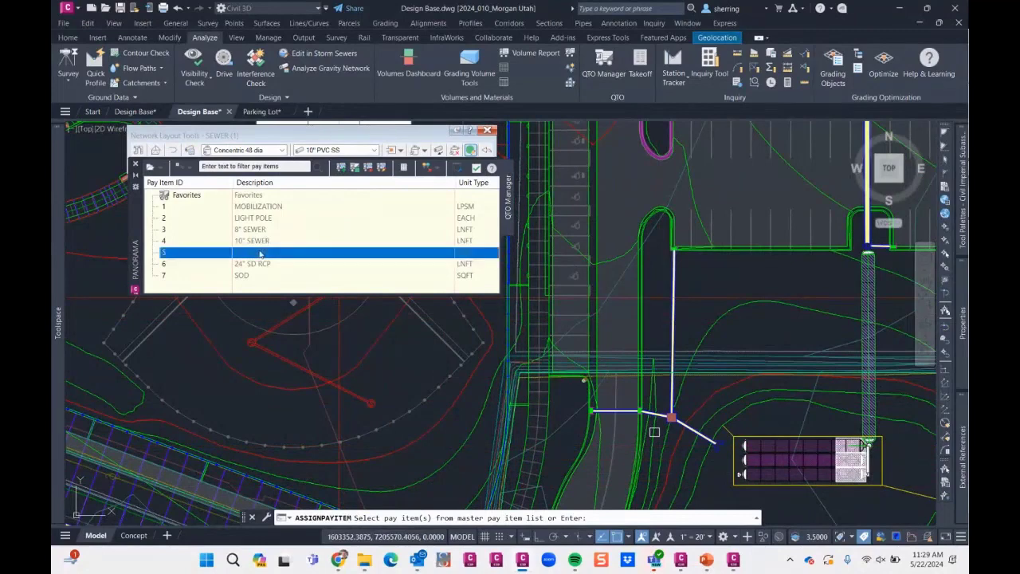
key("Escape")
left_click(672, 327)
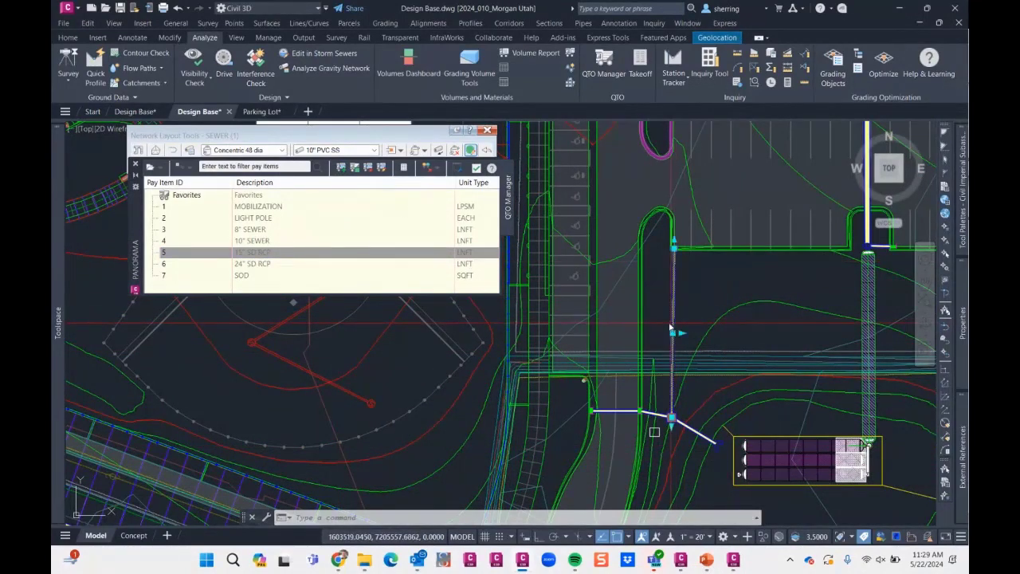
left_click(341, 168)
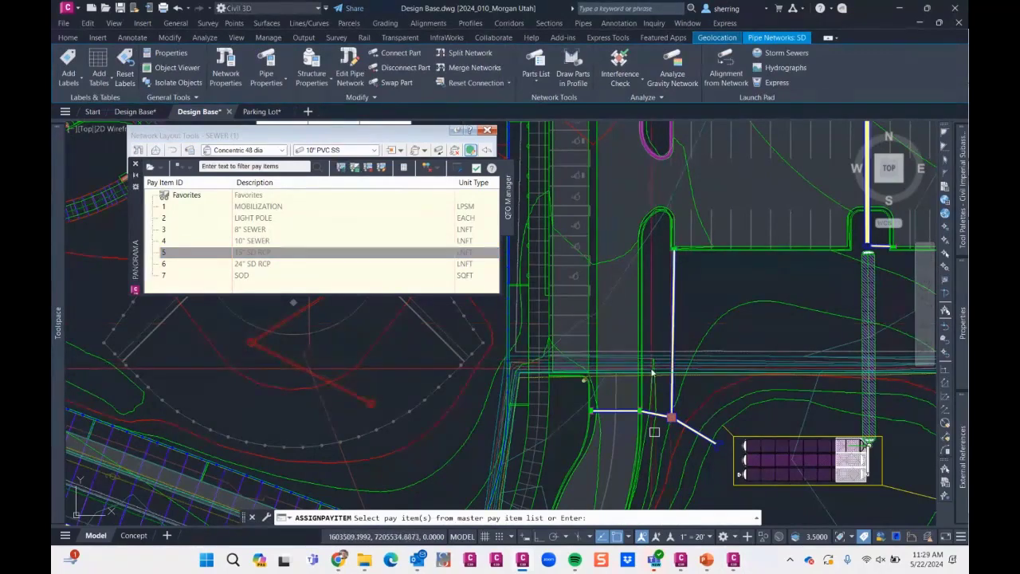
key("Return")
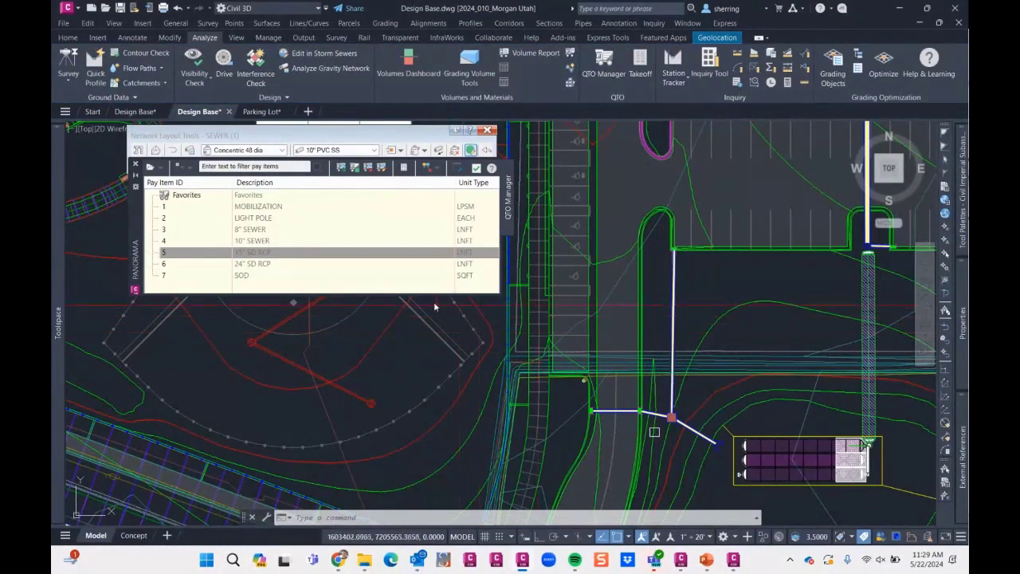
- Compute a Summary quantity takeoff with the report extents set to Drawing
left_click(282, 254)
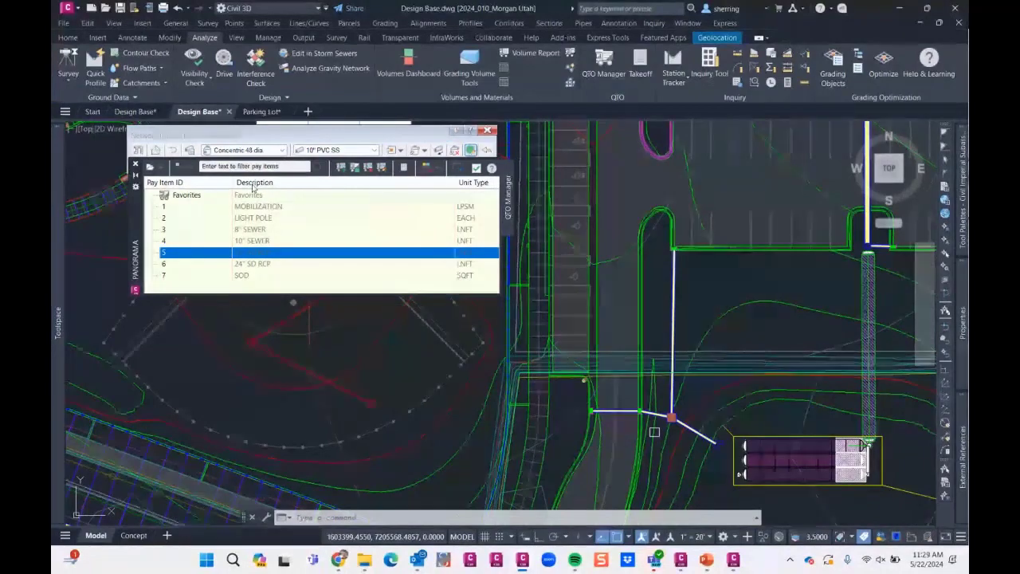
mouse_move(658, 270)
middle_mouse_down()
mouse_move(629, 324)
mouse_move(630, 374)
middle_mouse_up()
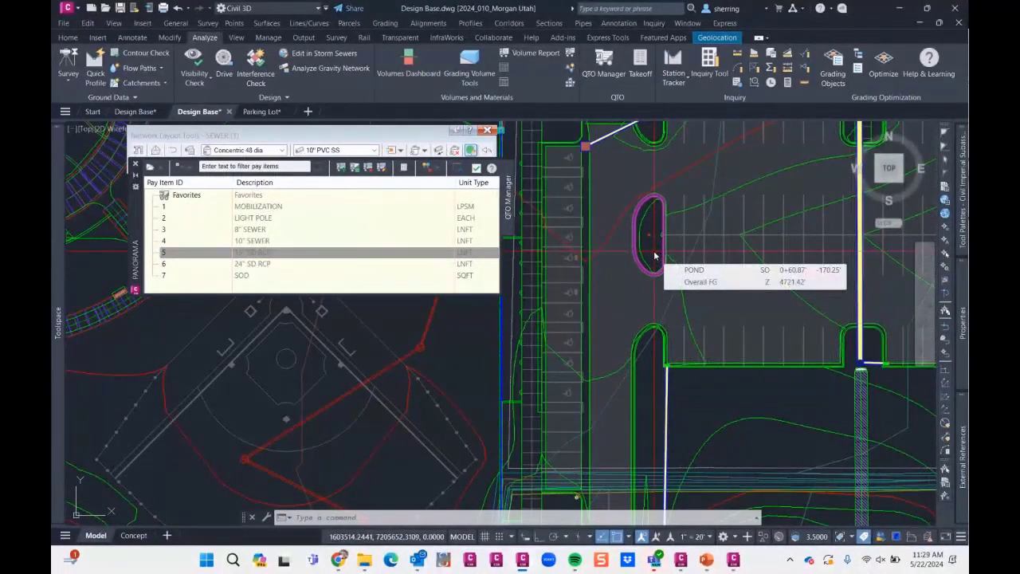
scroll(638, 269, "down", 5)
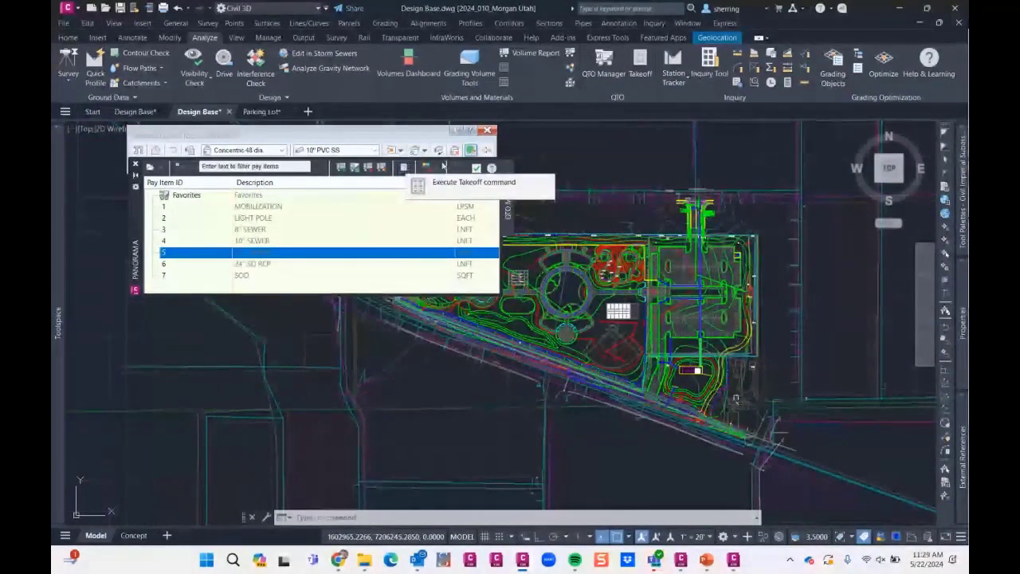
left_click(641, 71)
left_click(494, 212)
left_click(495, 213)
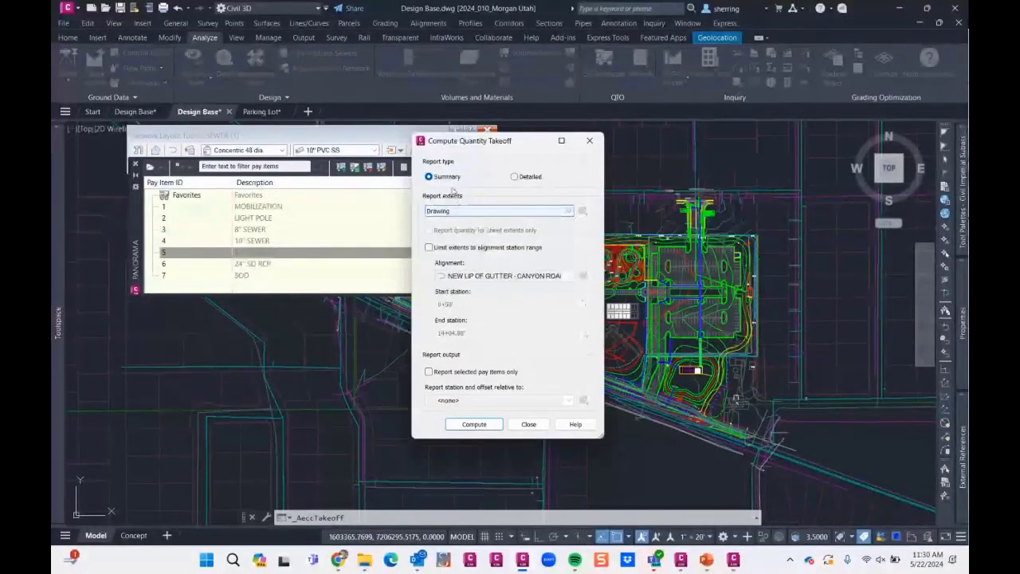
left_click(473, 425)
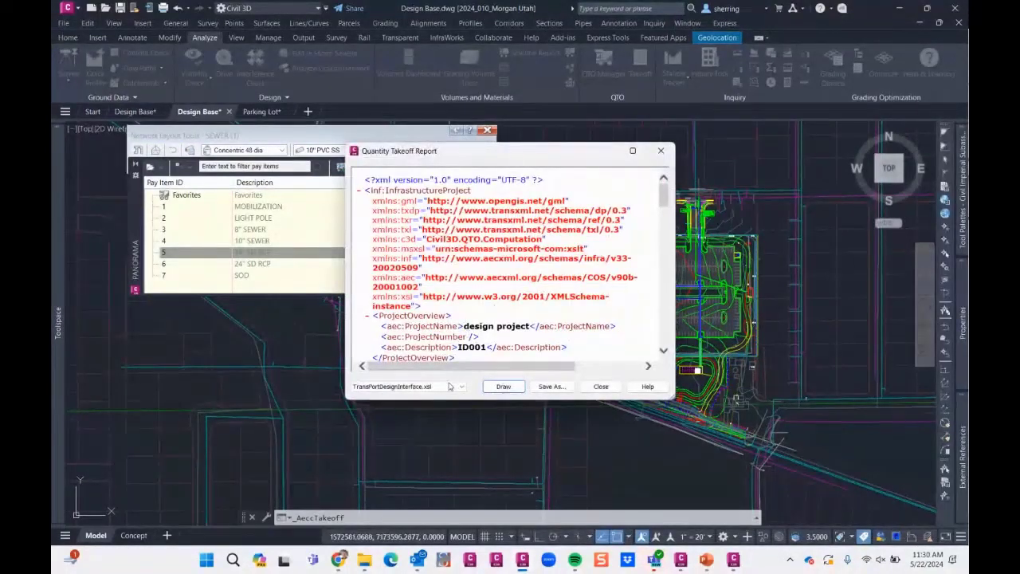
- Review the enlarged takeoff report in the Summary (CSV).xsl and Summary (TXT).xsl formats, and close the takeoff
left_click(450, 386)
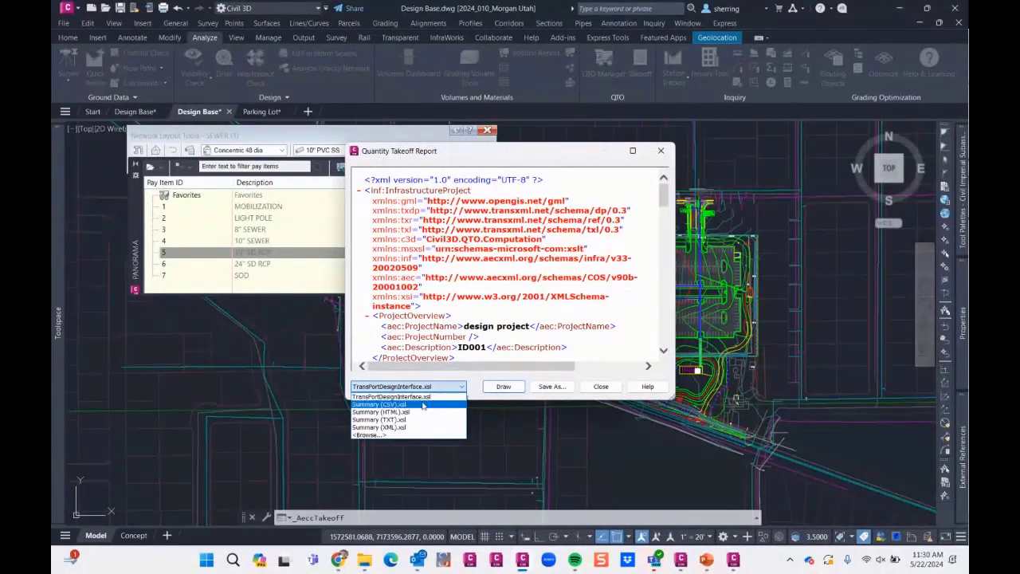
left_click(422, 405)
left_click_drag(665, 396, 867, 455)
left_click(413, 445)
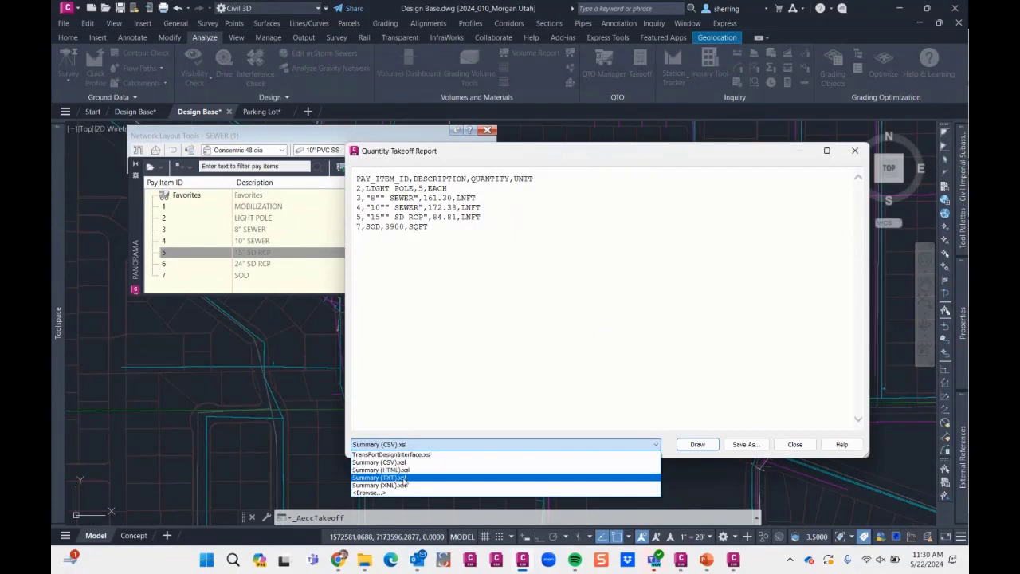
left_click(396, 478)
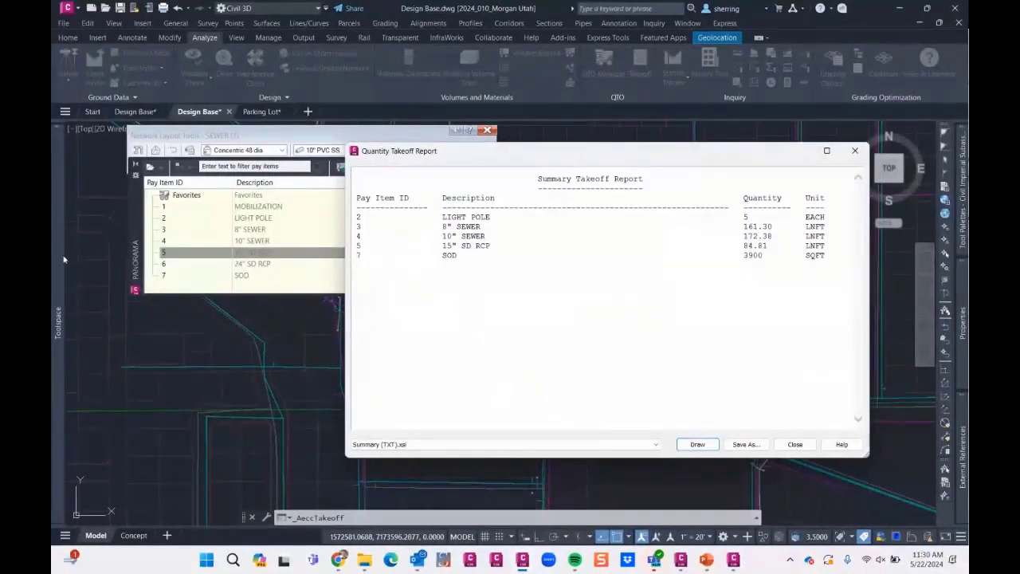
left_click(796, 446)
left_click(533, 427)
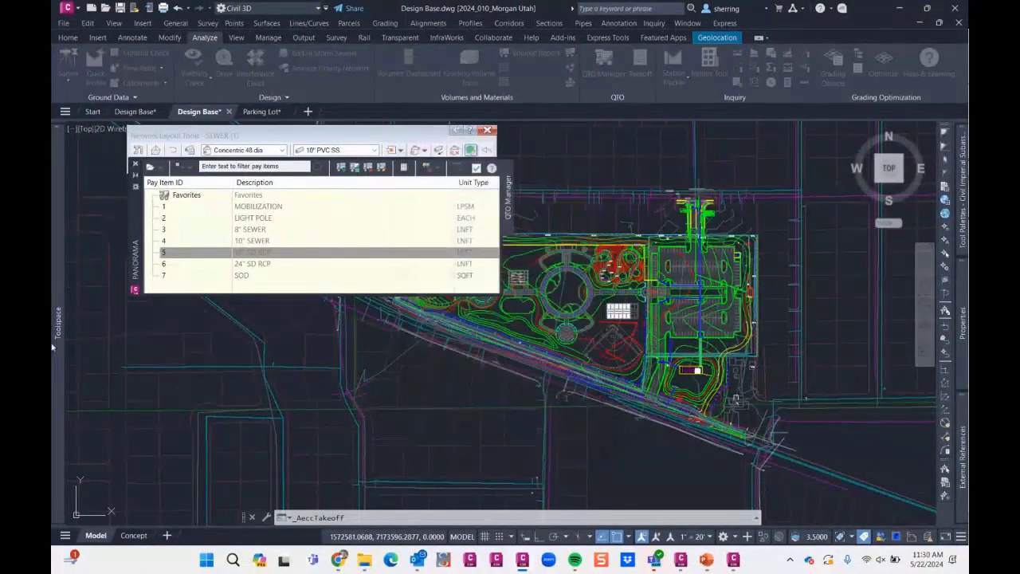
- Review the pipe network parts lists in the drawing settings
mouse_move(59, 246)
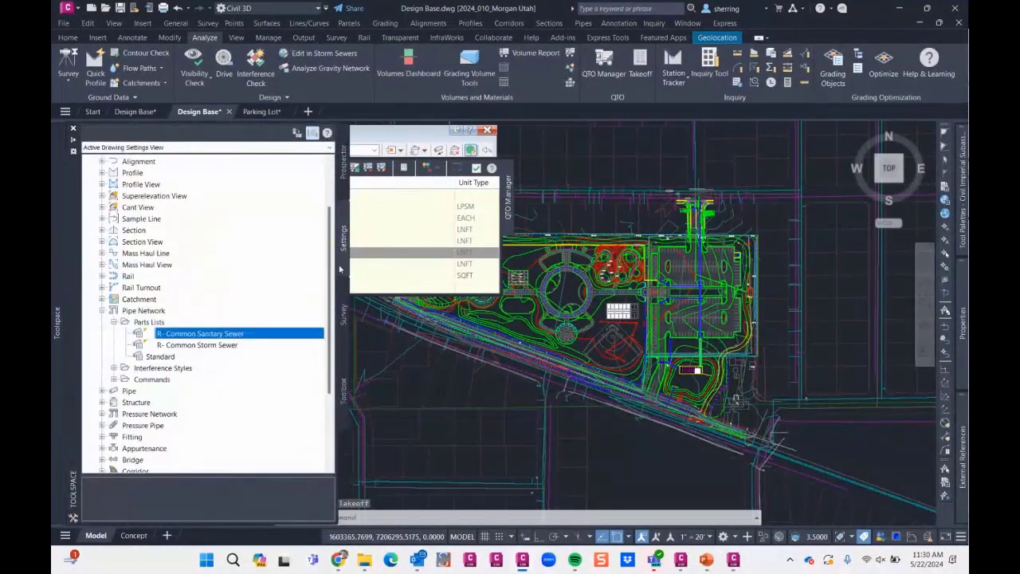
scroll(117, 193, "up", 2)
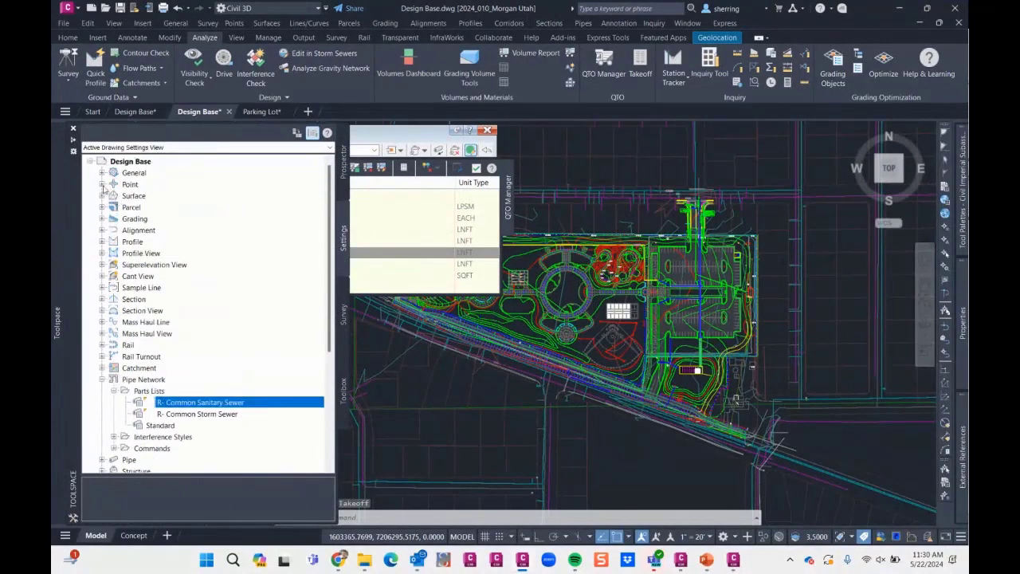
scroll(173, 348, "down", 2)
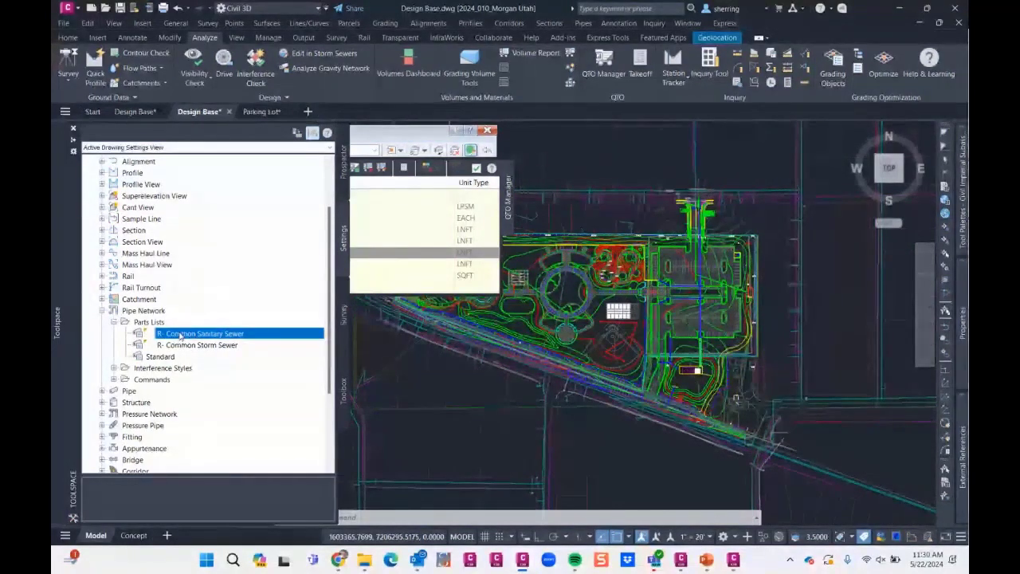
- Return to the QTO Manager, compute the summary takeoff for the drawing again and close its report
left_click(479, 278)
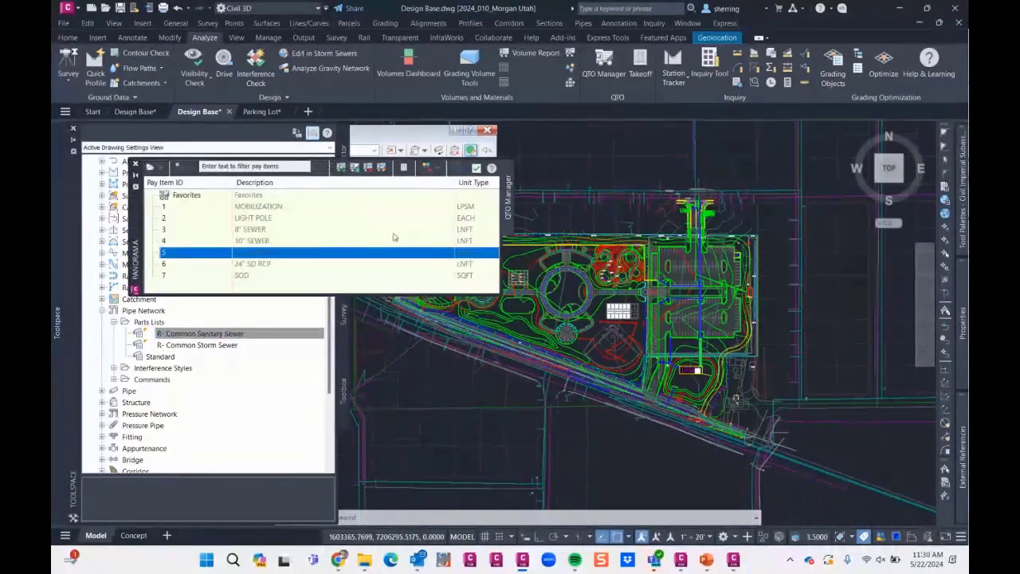
mouse_move(569, 287)
middle_mouse_down()
mouse_move(722, 292)
mouse_move(556, 293)
middle_mouse_up()
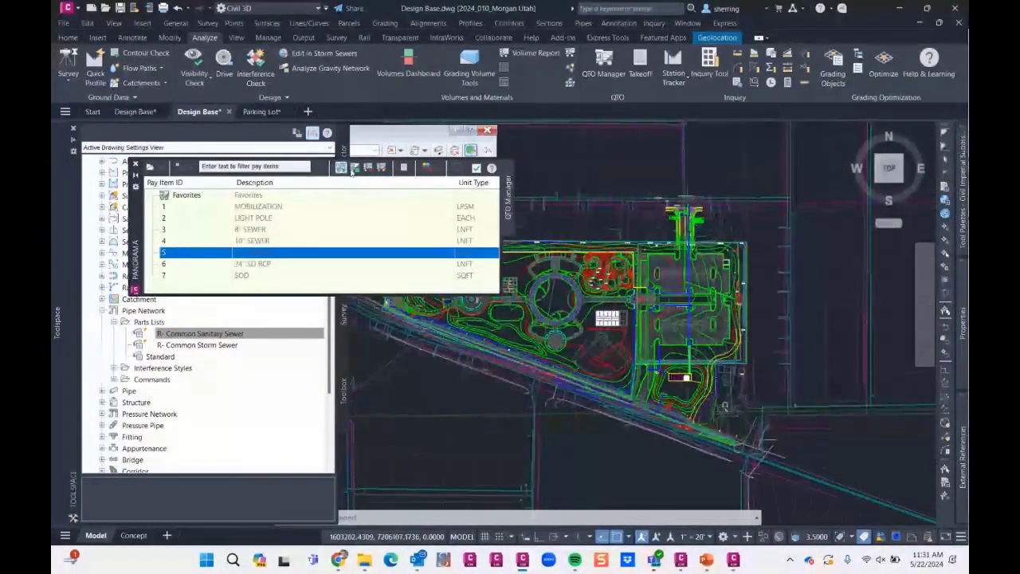
left_click(404, 169)
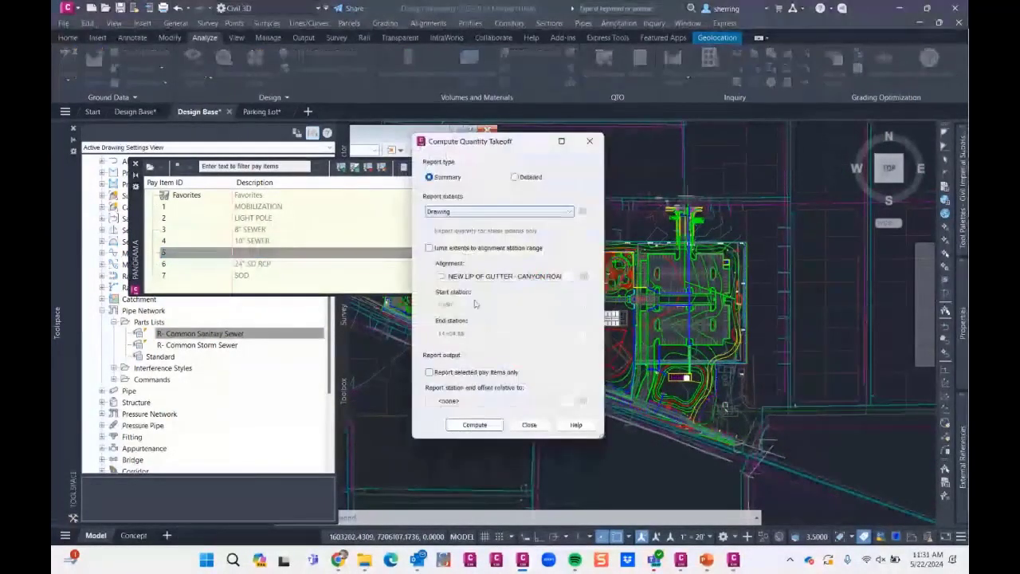
left_click(474, 424)
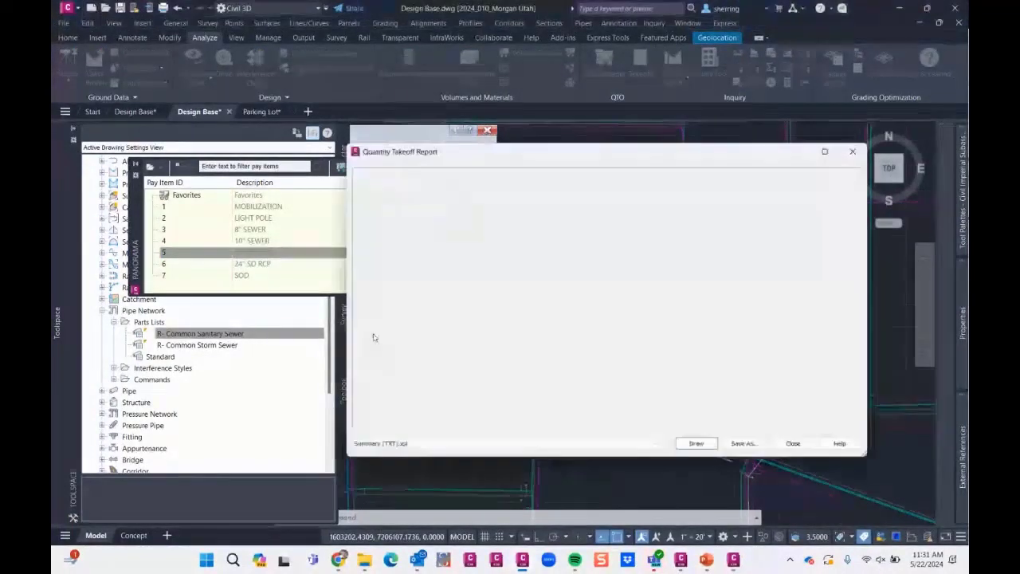
left_click(791, 444)
- Open Getting Started.csv from its folder in Excel, widen the Item Description-USC column to fit and browse the pay item rows
left_click(364, 564)
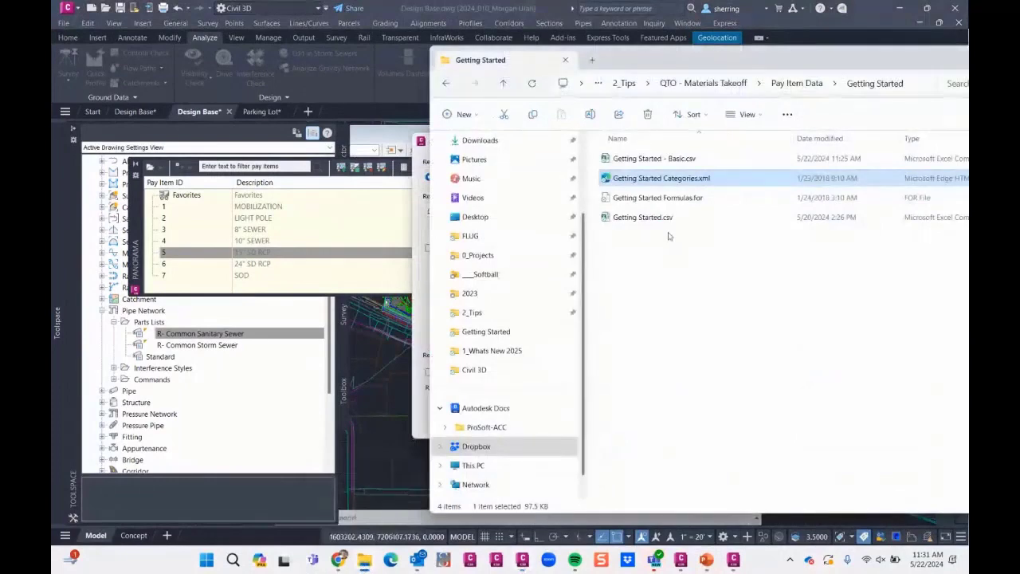
double_click(645, 219)
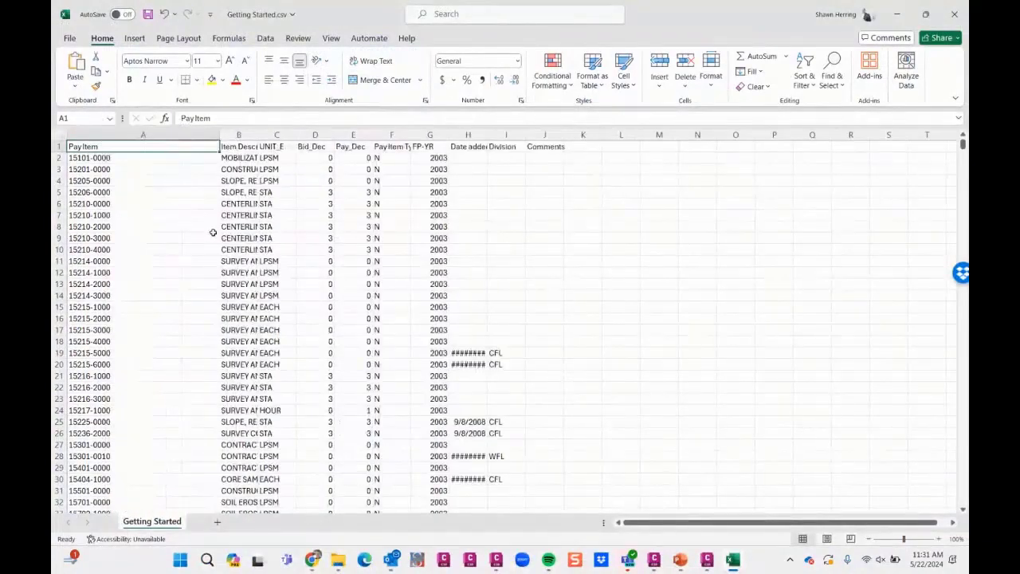
double_click(257, 135)
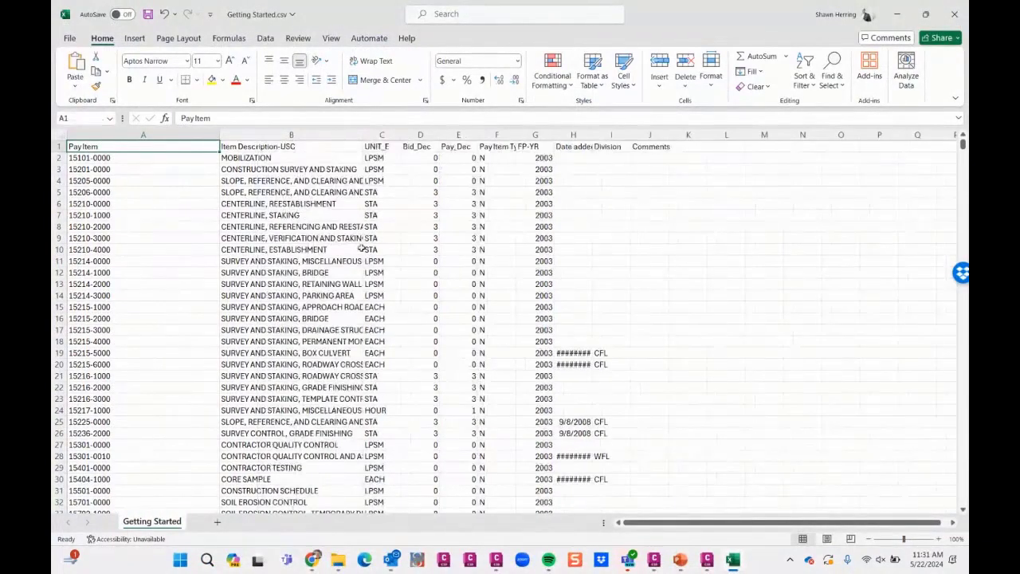
scroll(374, 307, "down", 20)
scroll(374, 307, "down", 20)
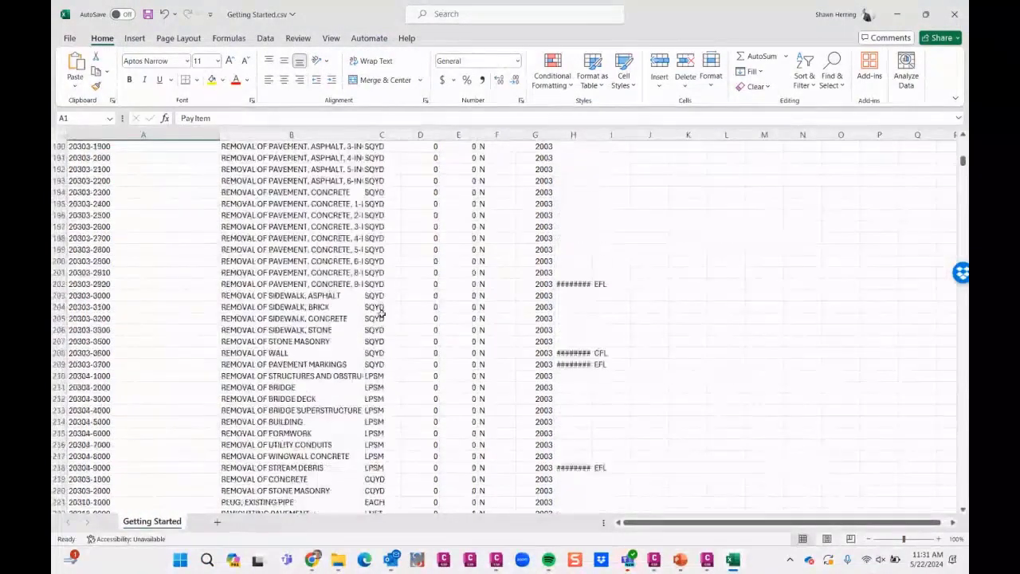
- Browse the pay item rows of Getting Started.csv down to the 646-series fixture and roadside development items
scroll(387, 327, "down", 20)
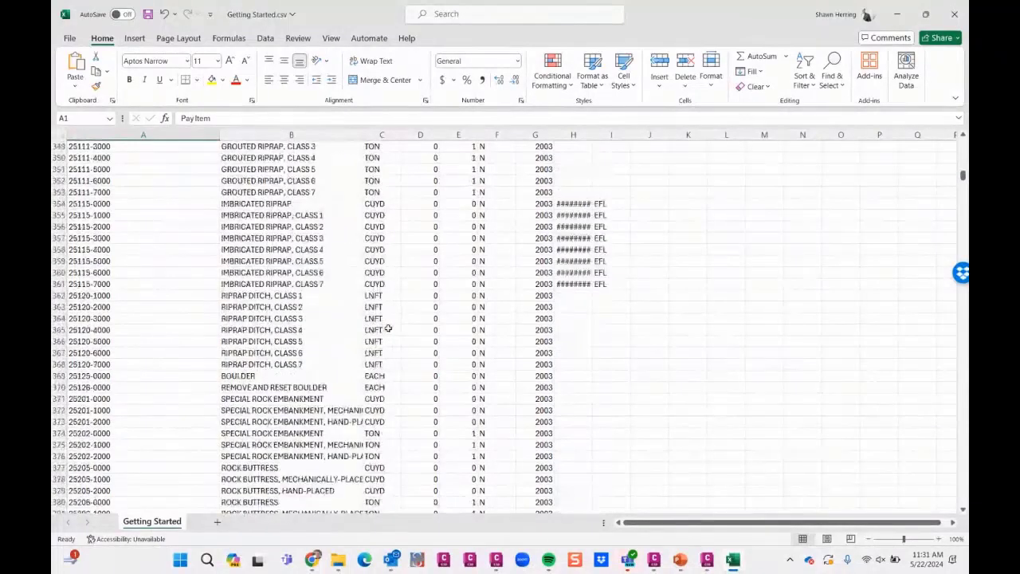
scroll(388, 341, "down", 20)
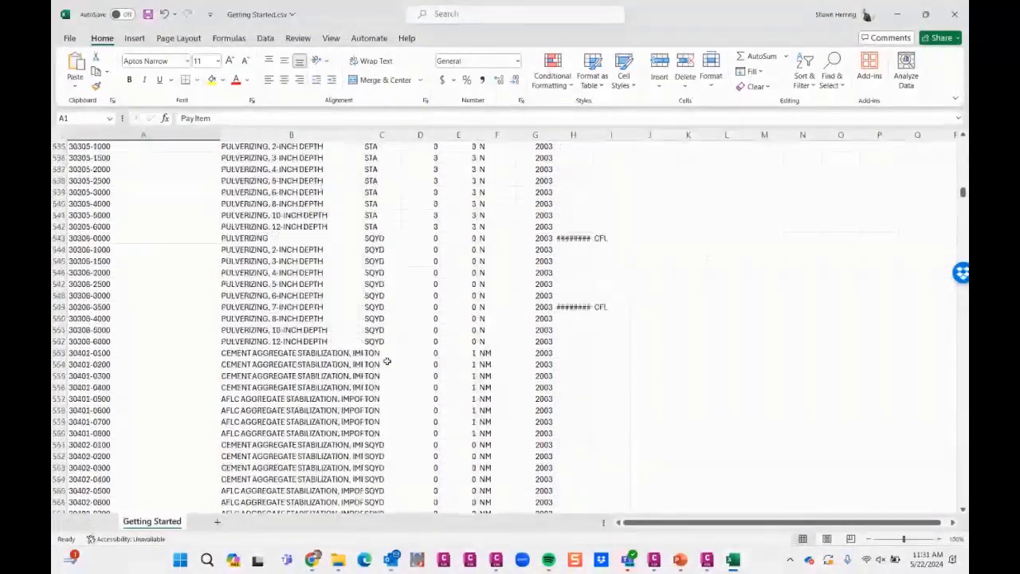
scroll(388, 358, "down", 20)
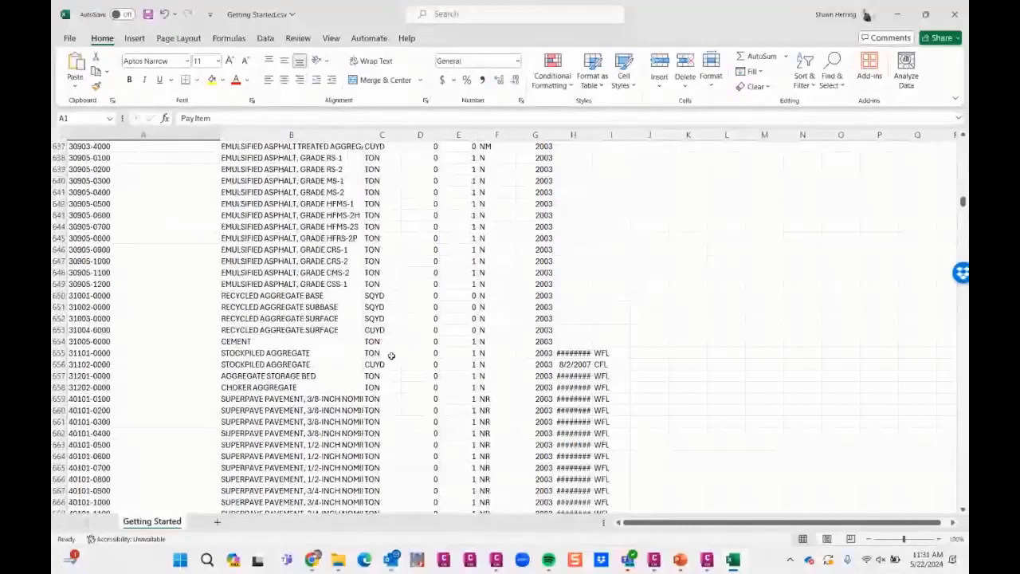
scroll(390, 355, "down", 8)
left_click_drag(964, 204, 962, 493)
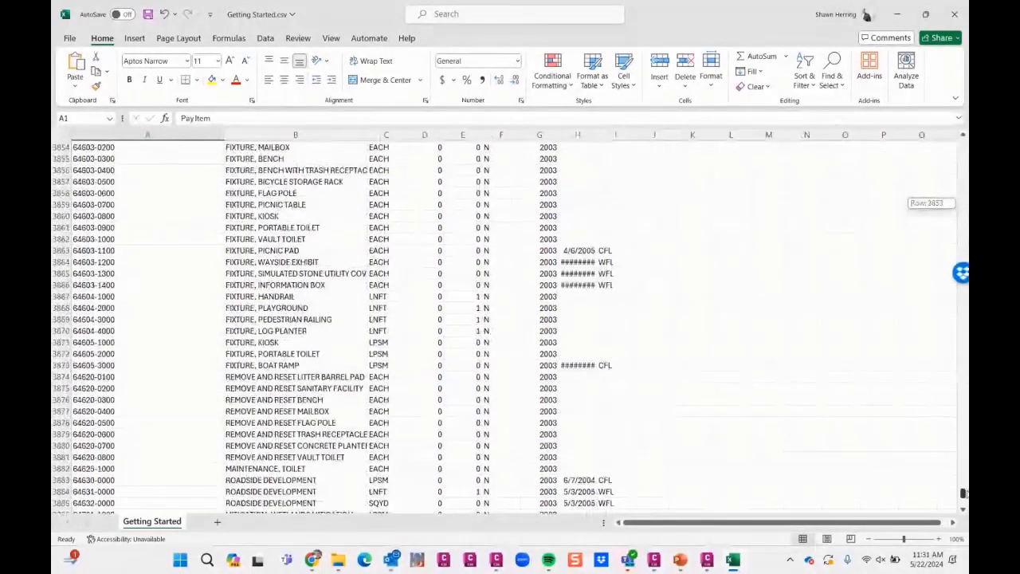
mouse_move(338, 560)
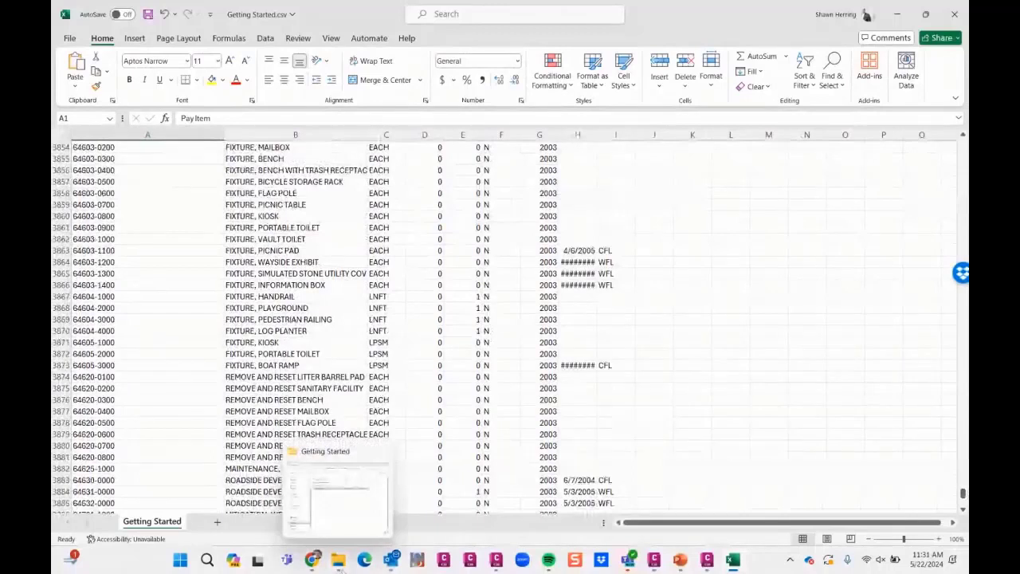
left_click(314, 273)
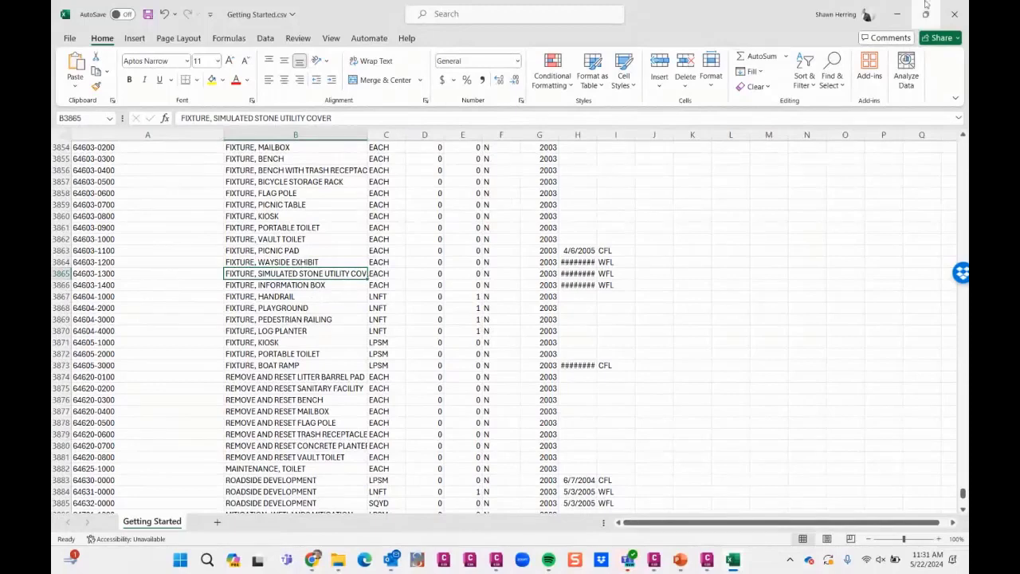
- Return to the Civil 3D drawing, closing the Getting Started folder window and the QTO Manager
left_click(904, 19)
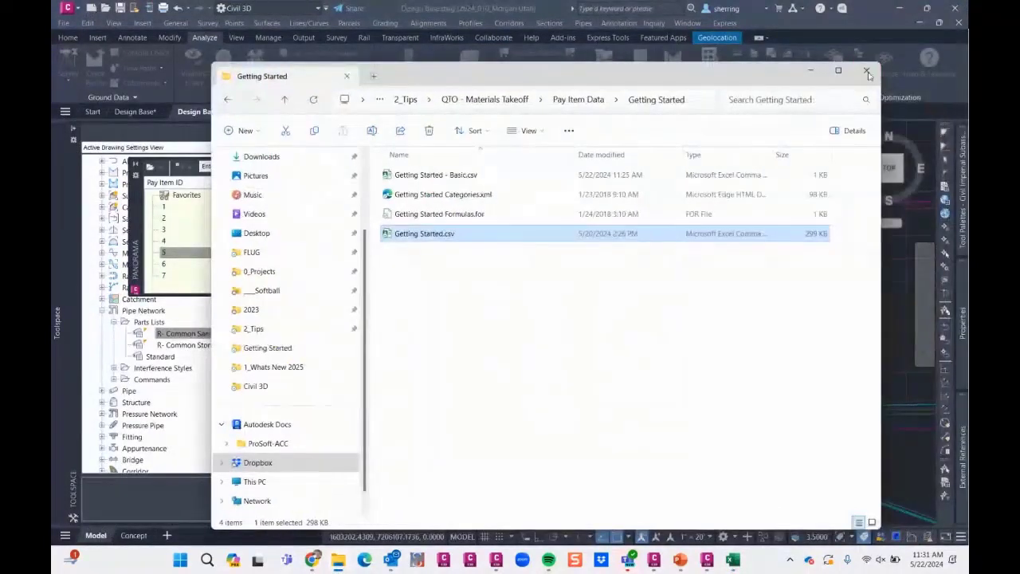
left_click(864, 70)
left_click(529, 424)
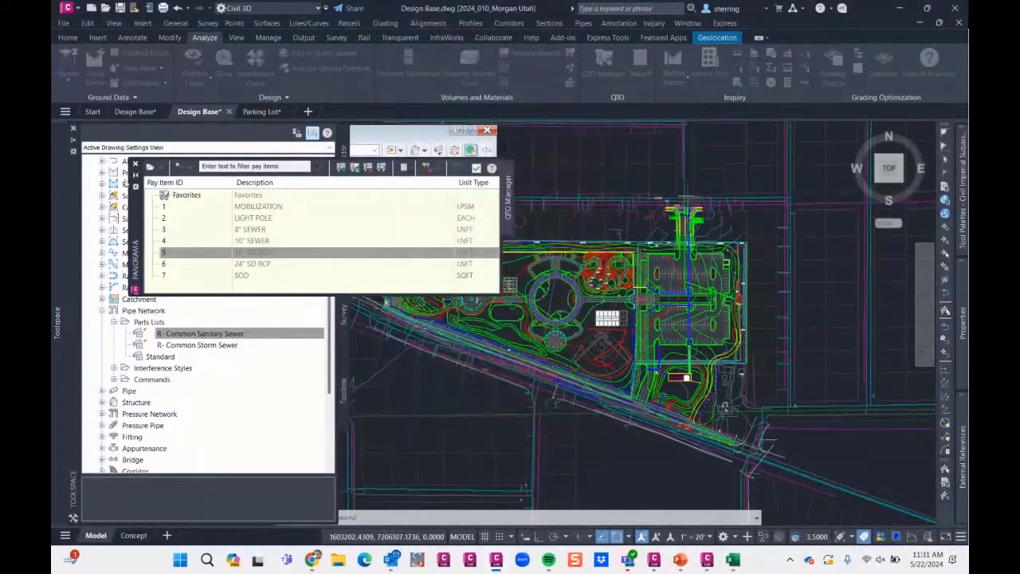
left_click(135, 166)
- Collapse the Pipe Network settings and look through the corridor styles in the drawing settings
scroll(132, 242, "up", 2)
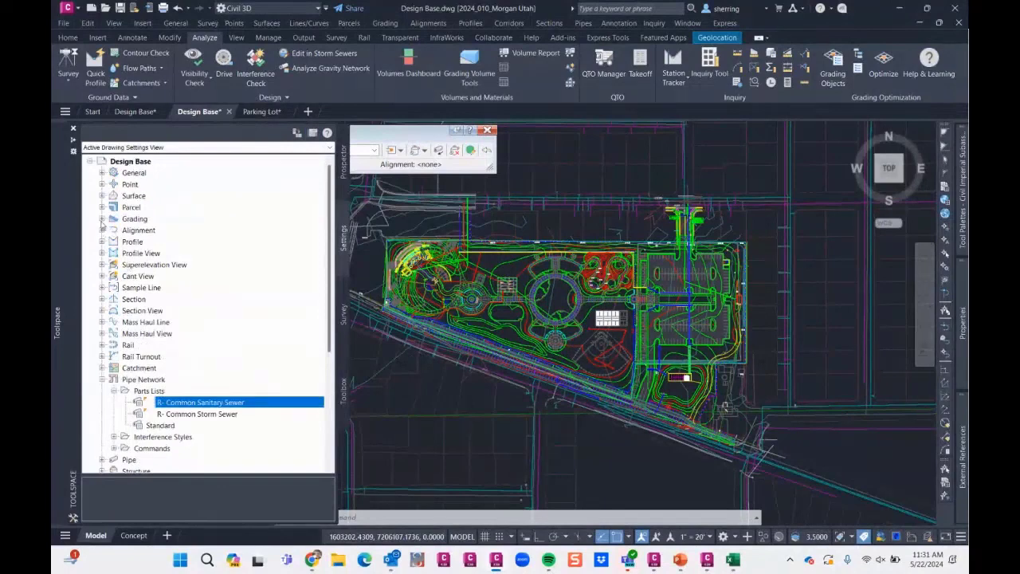
scroll(102, 295, "down", 1)
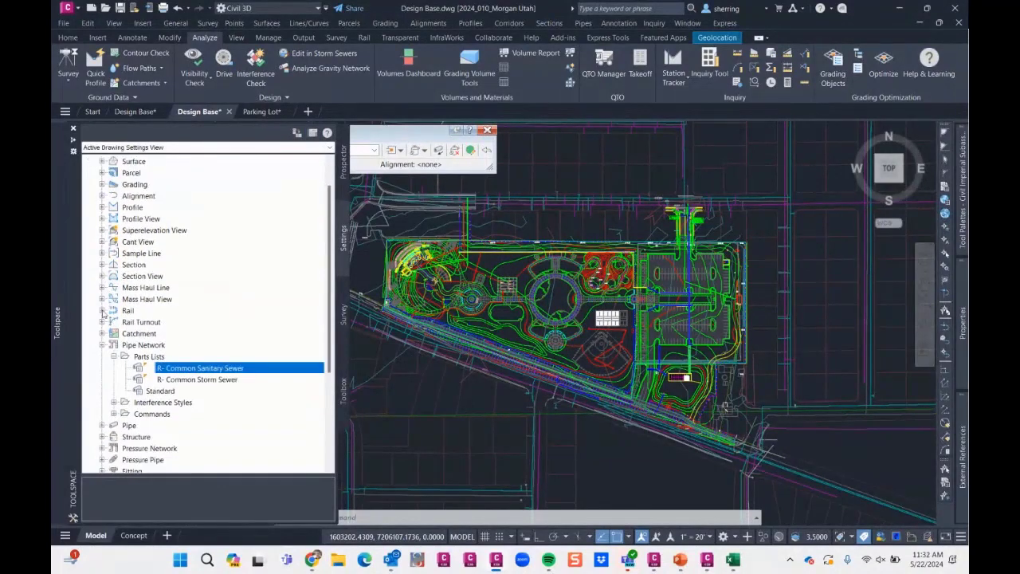
left_click(102, 344)
scroll(199, 296, "up", 1)
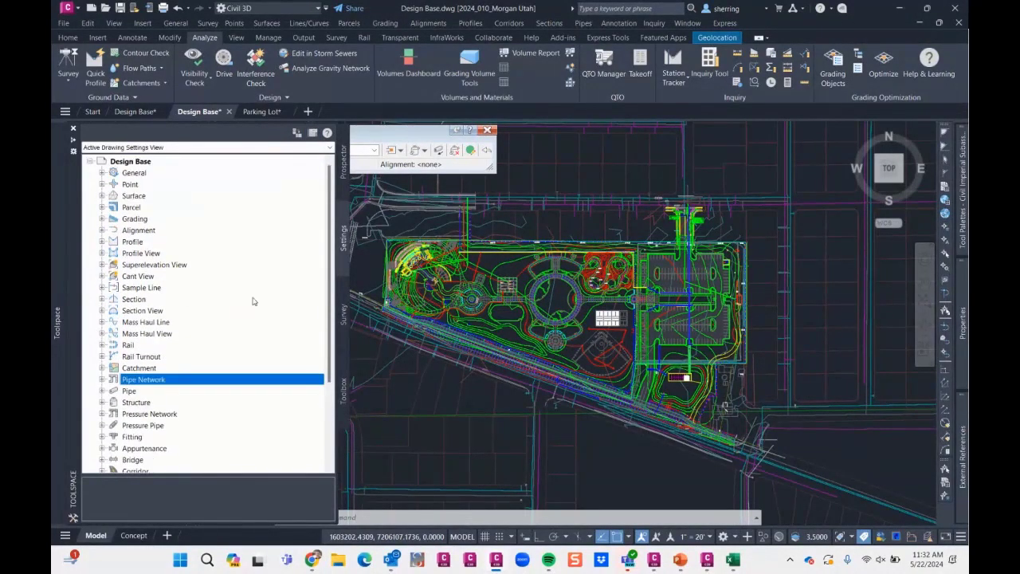
scroll(254, 301, "down", 3)
left_click(102, 368)
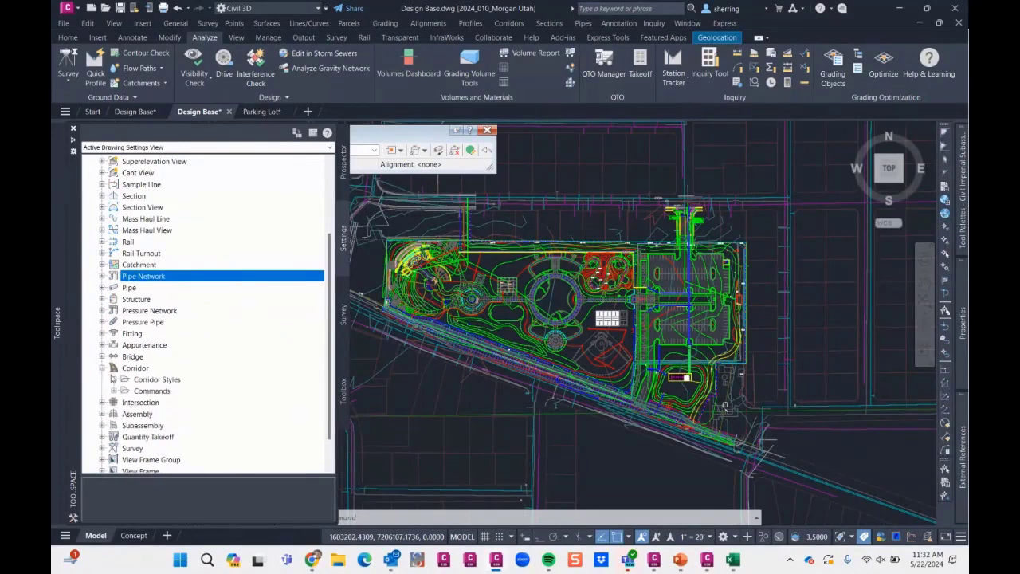
left_click(113, 379)
scroll(176, 371, "down", 2)
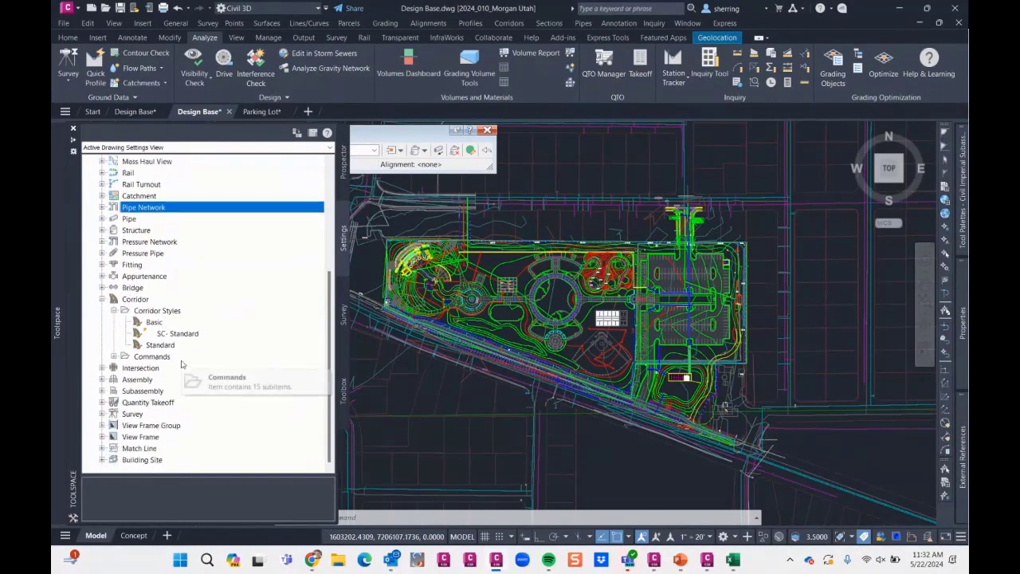
- Open the Codes With Labels code set style from the general multipurpose styles for editing and display its codes
scroll(144, 196, "up", 5)
left_click(102, 173)
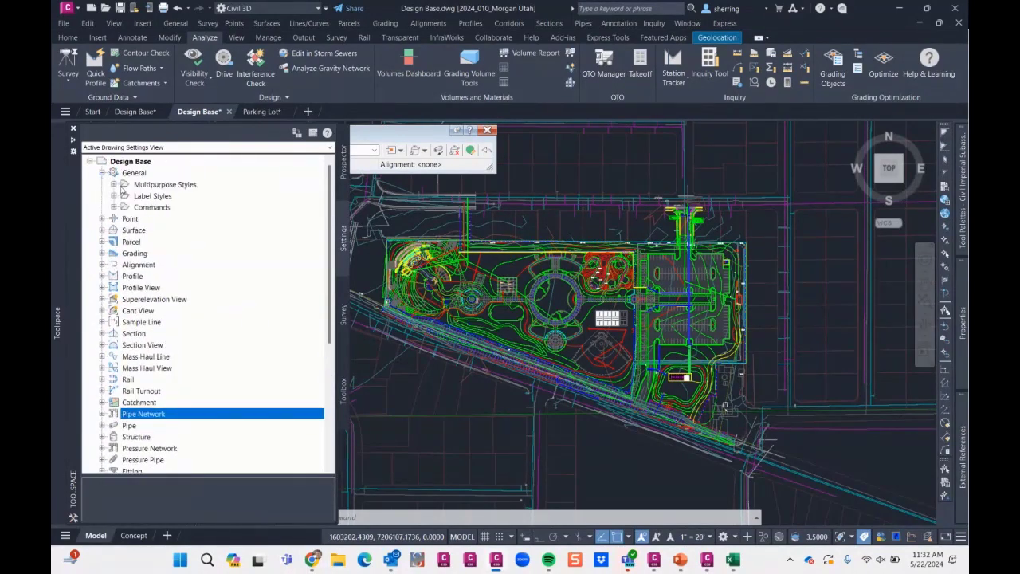
left_click(114, 184)
left_click(125, 241)
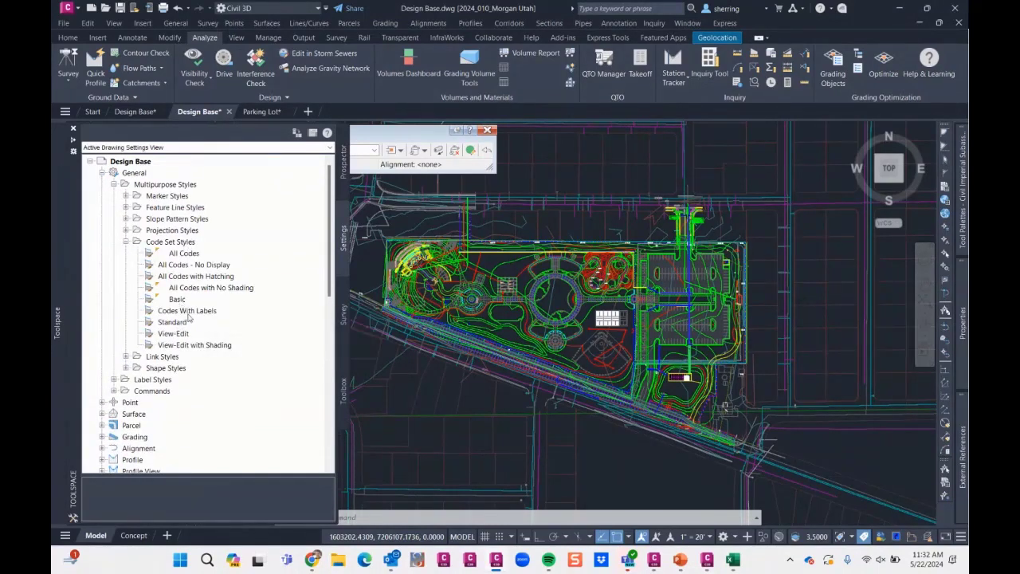
right_click(213, 314)
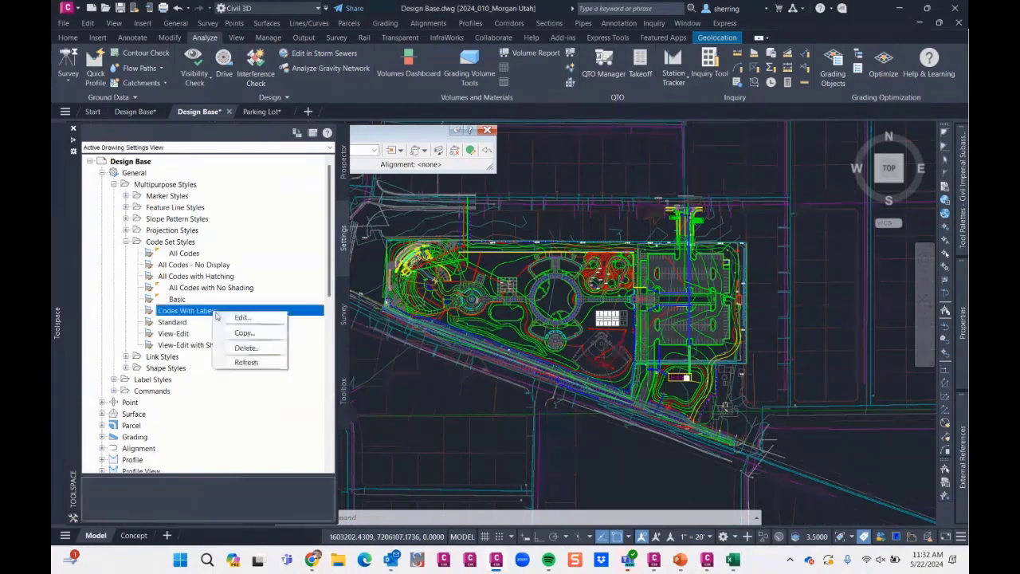
left_click(241, 317)
left_click(373, 172)
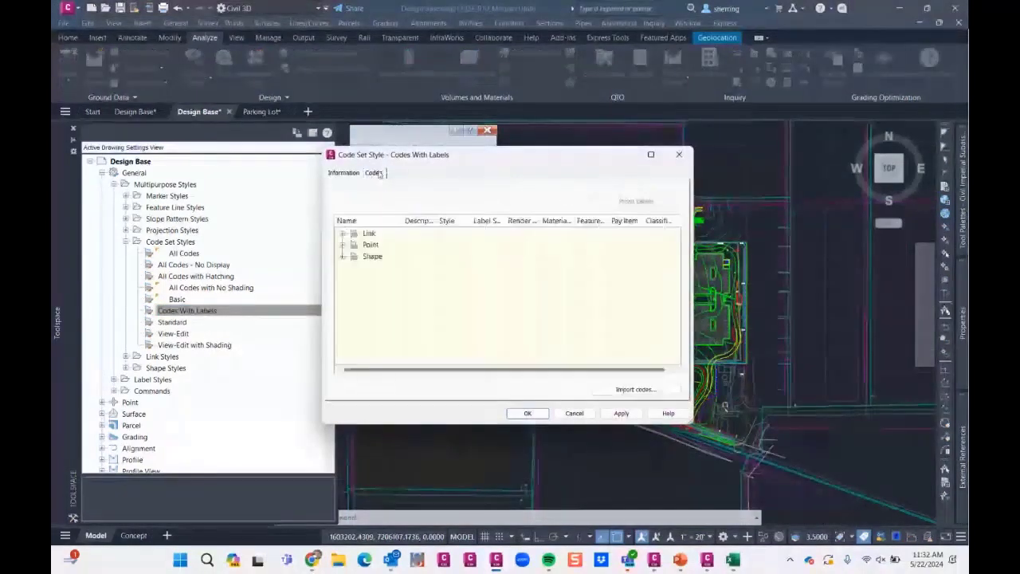
- Examine the shape and point codes of the code set style and where pay items can be assigned to them
double_click(371, 255)
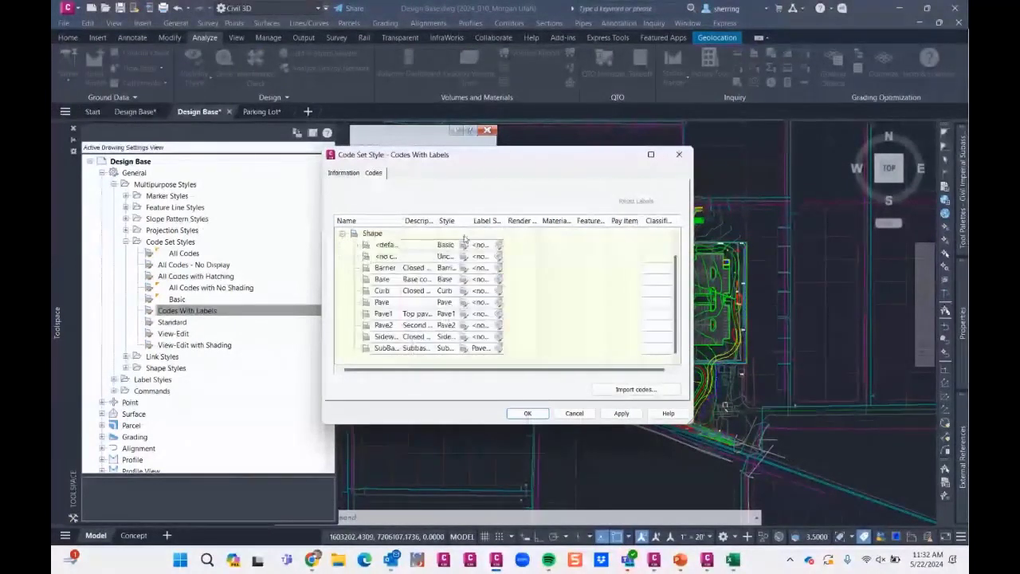
scroll(470, 281, "up", 1)
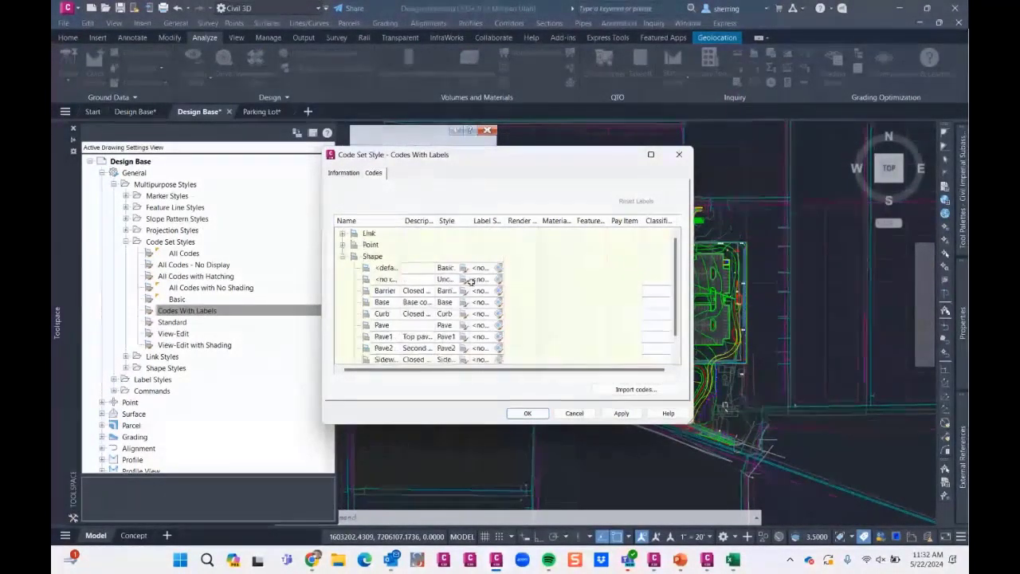
left_click(343, 244)
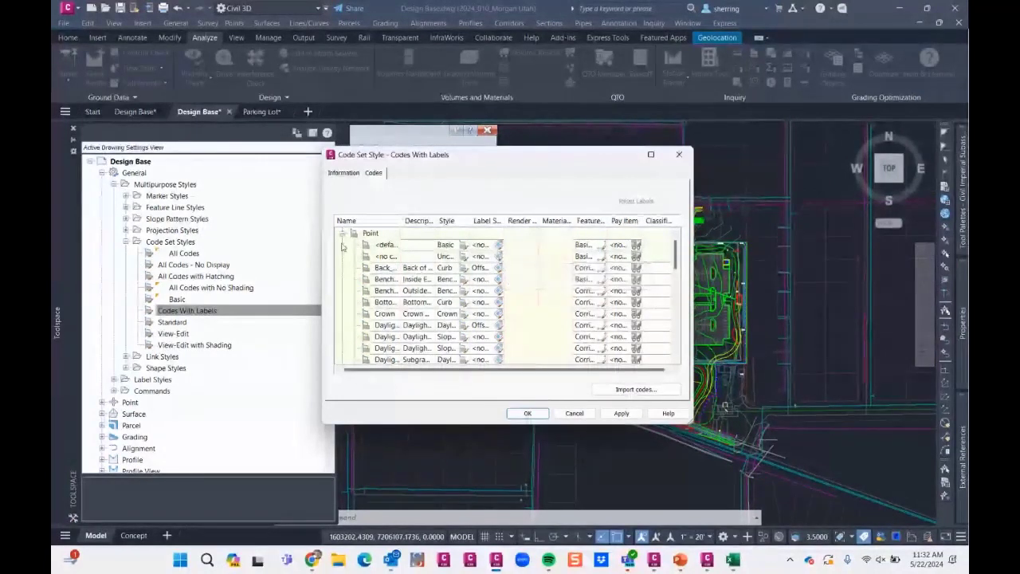
scroll(348, 248, "up", 1)
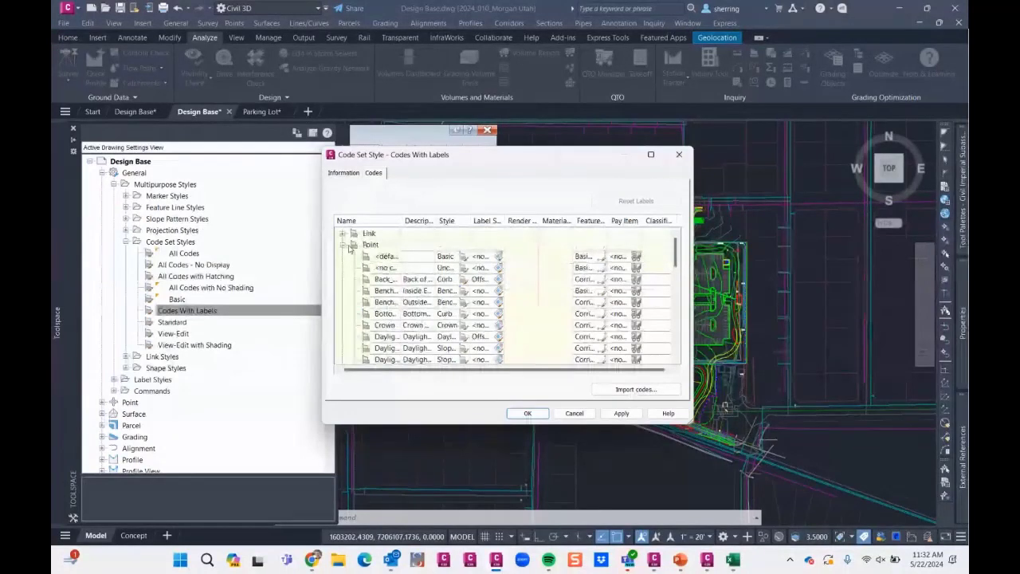
left_click(344, 244)
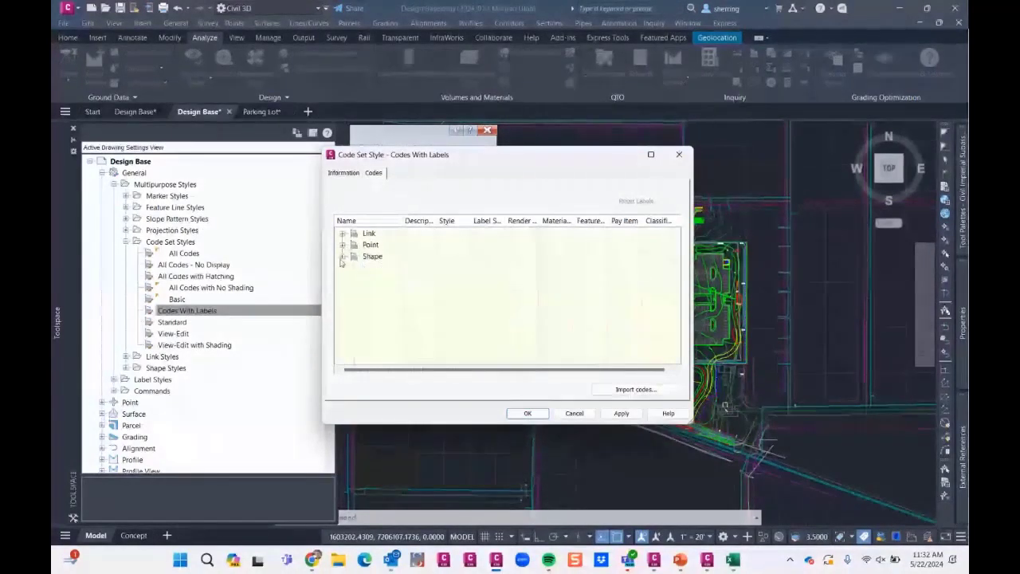
scroll(411, 272, "down", 1)
left_click(622, 291)
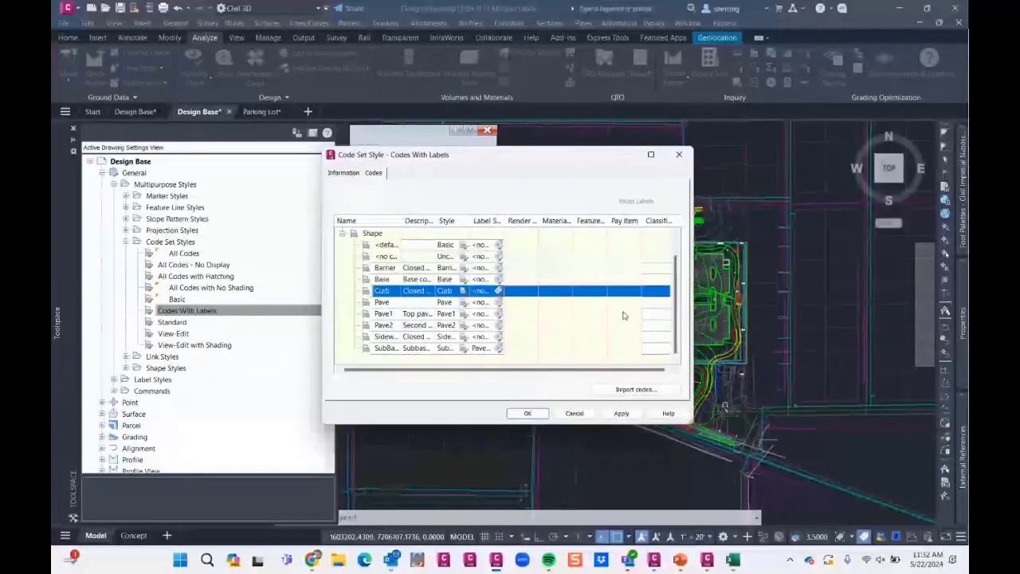
scroll(406, 268, "up", 1)
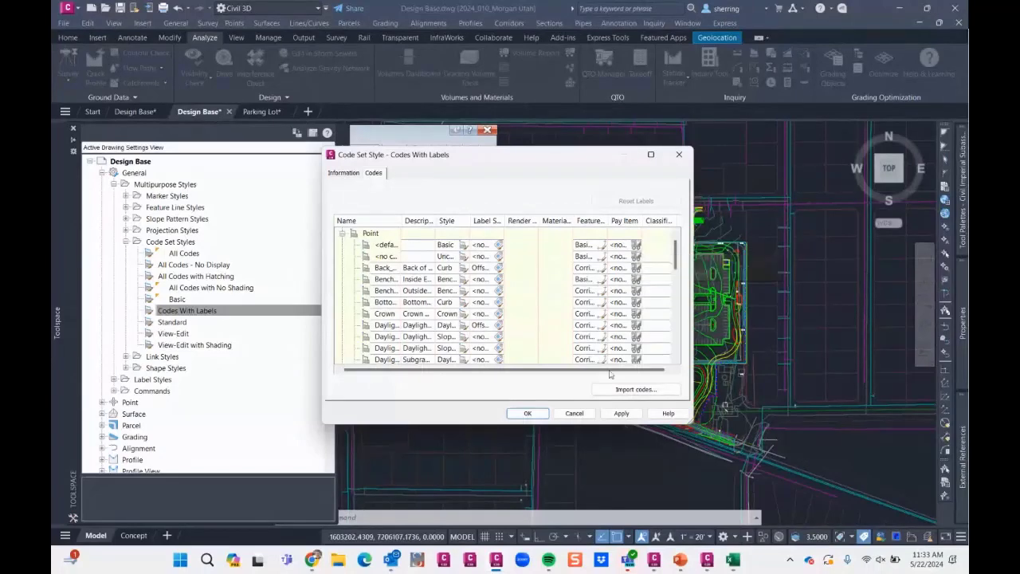
- Accept the code set style, close the current Design Base drawing without saving, and switch to the other open Design Base drawing
left_click(526, 413)
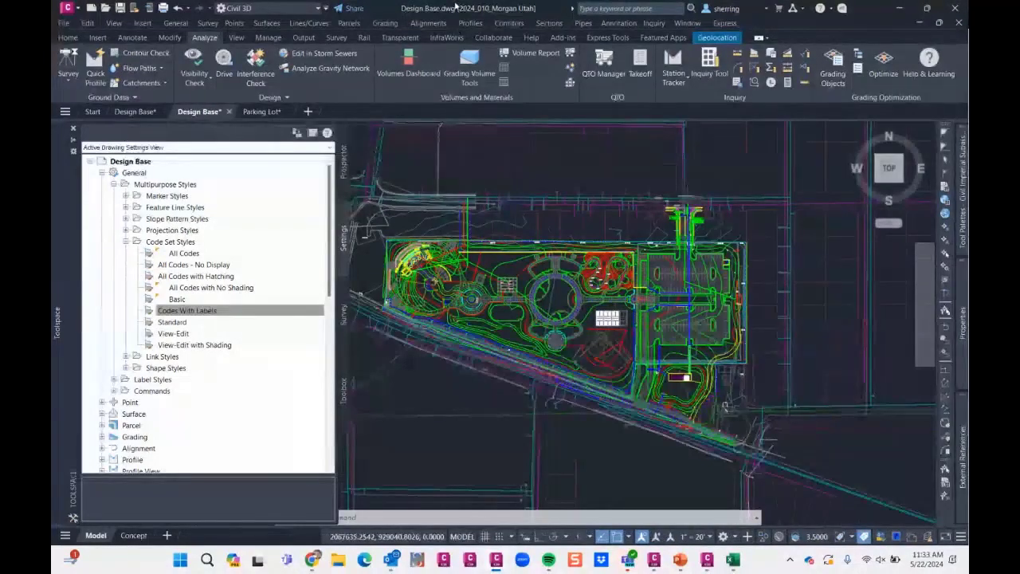
left_click(262, 112)
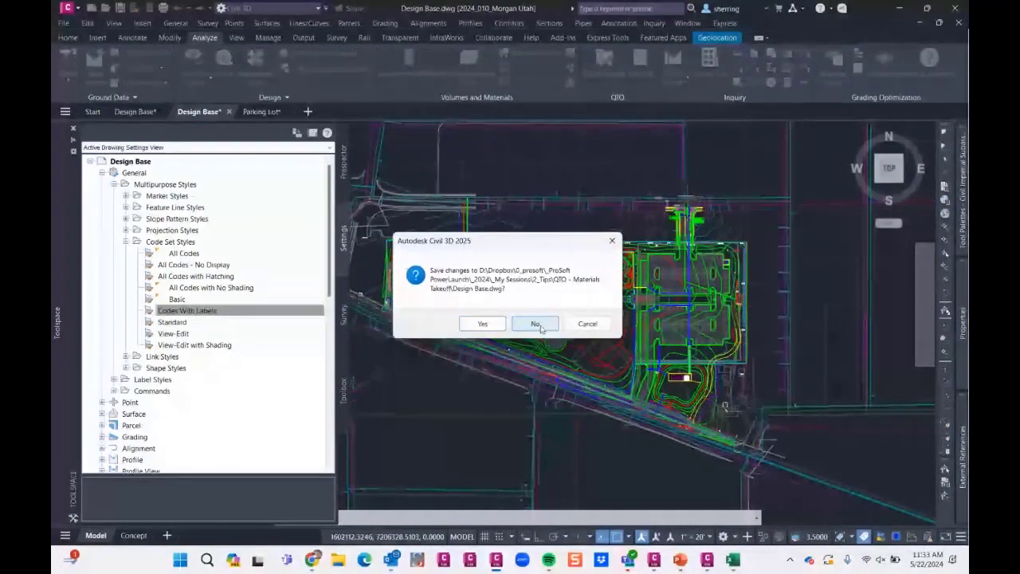
left_click(537, 324)
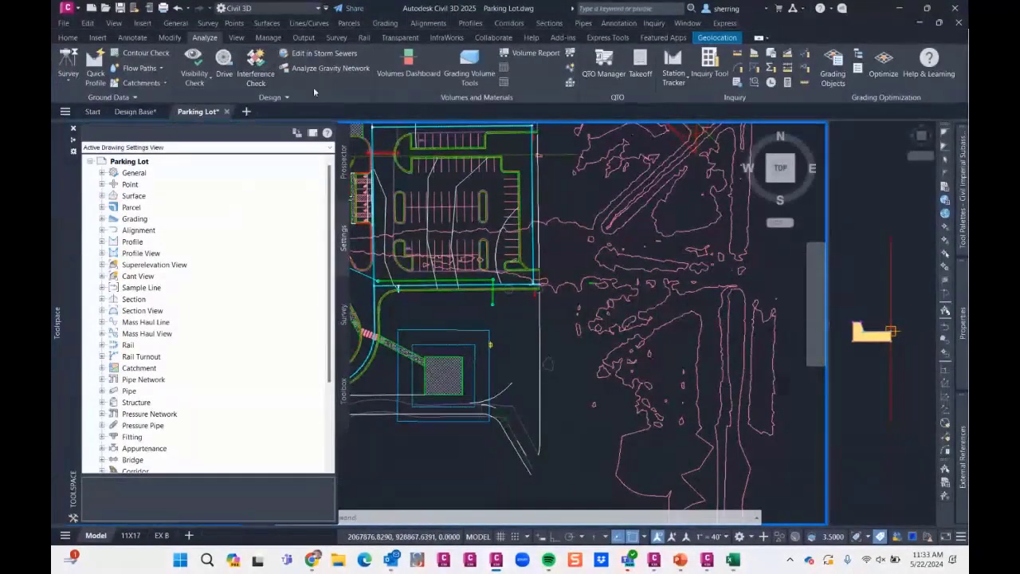
left_click(137, 111)
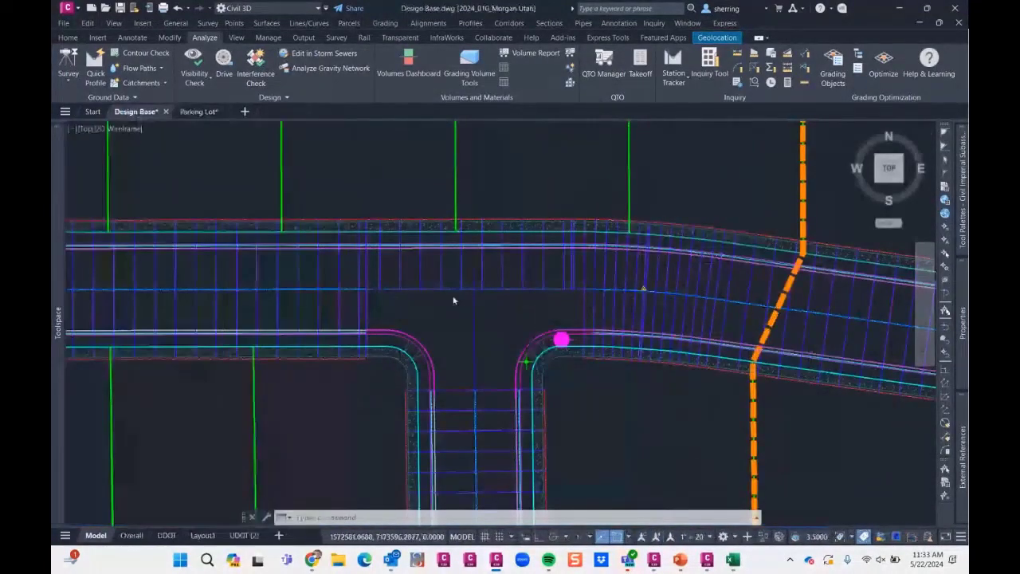
mouse_move(427, 318)
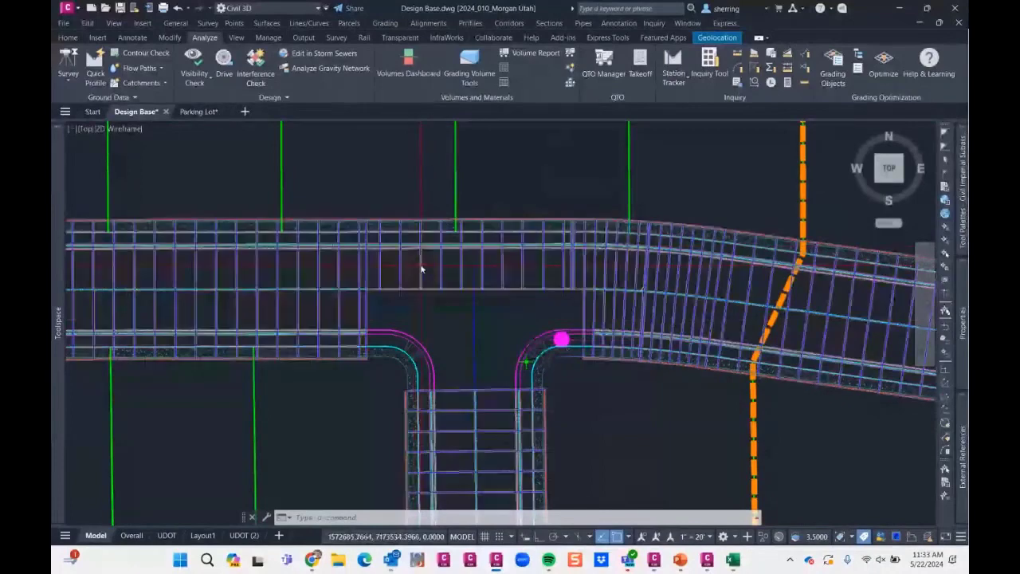
middle_click_drag(429, 324, 369, 280)
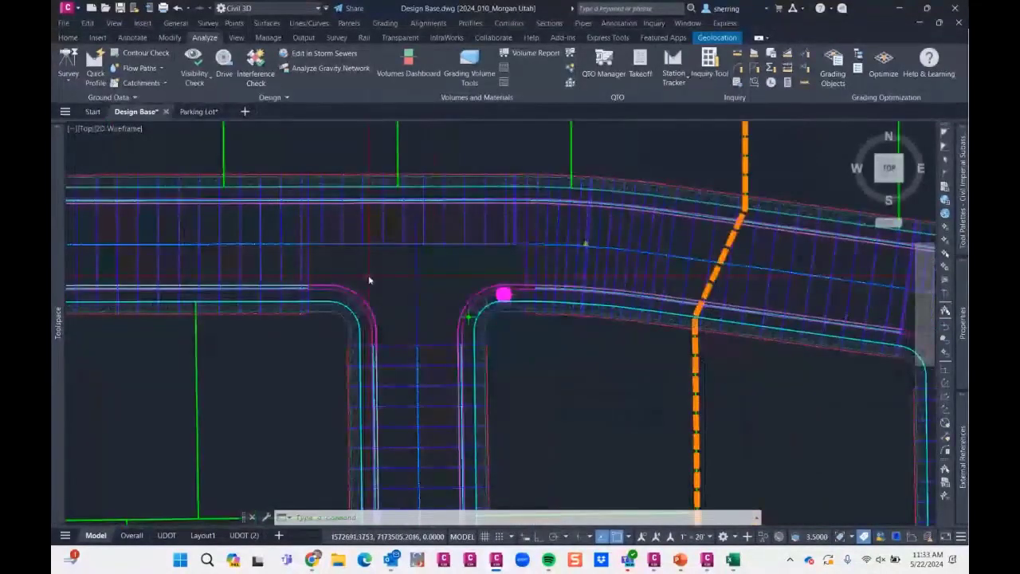
left_click(68, 37)
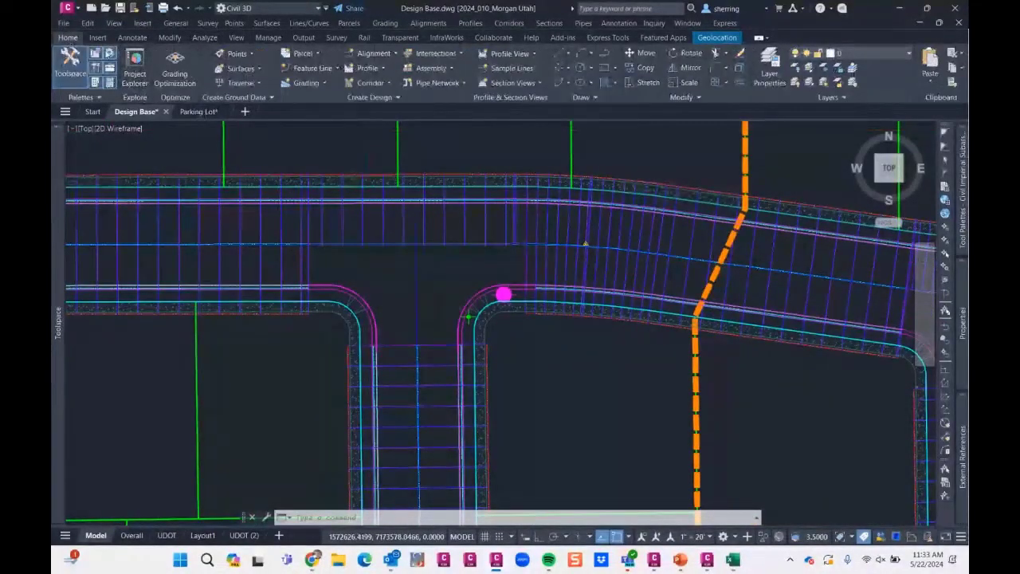
left_click(327, 68)
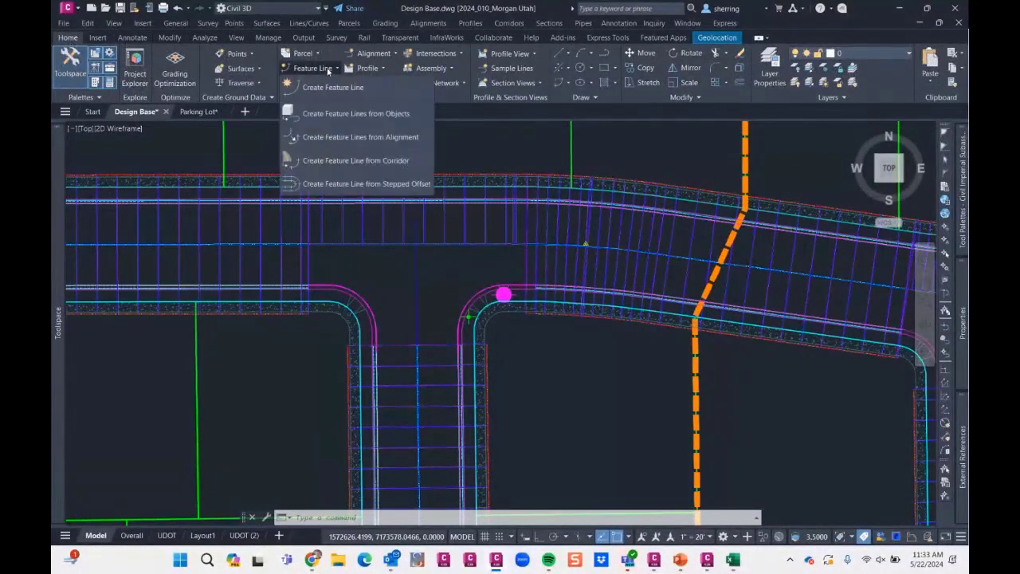
key("Escape")
key("Escape")
- Check which surfaces and link codes are defined in the SpringsideMeadows corridor's properties, then leave them without changes
left_click(445, 233)
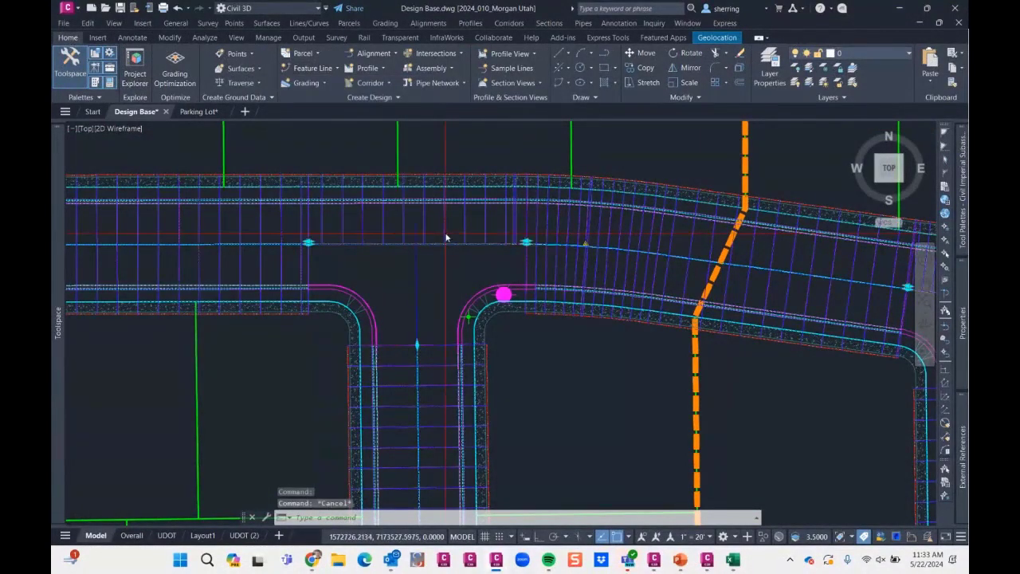
right_click(495, 235)
left_click(546, 377)
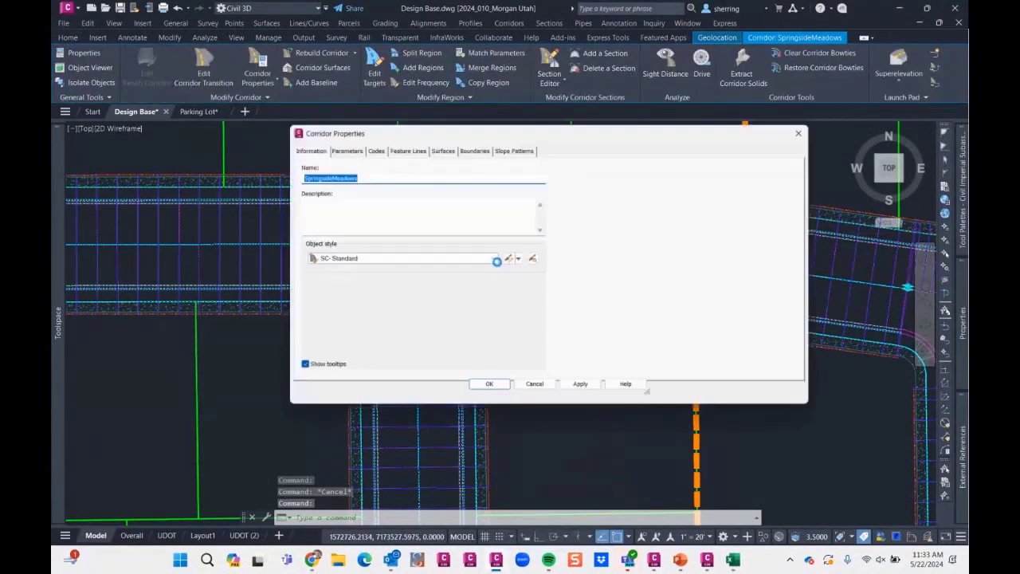
left_click(442, 148)
left_click_drag(409, 215, 505, 215)
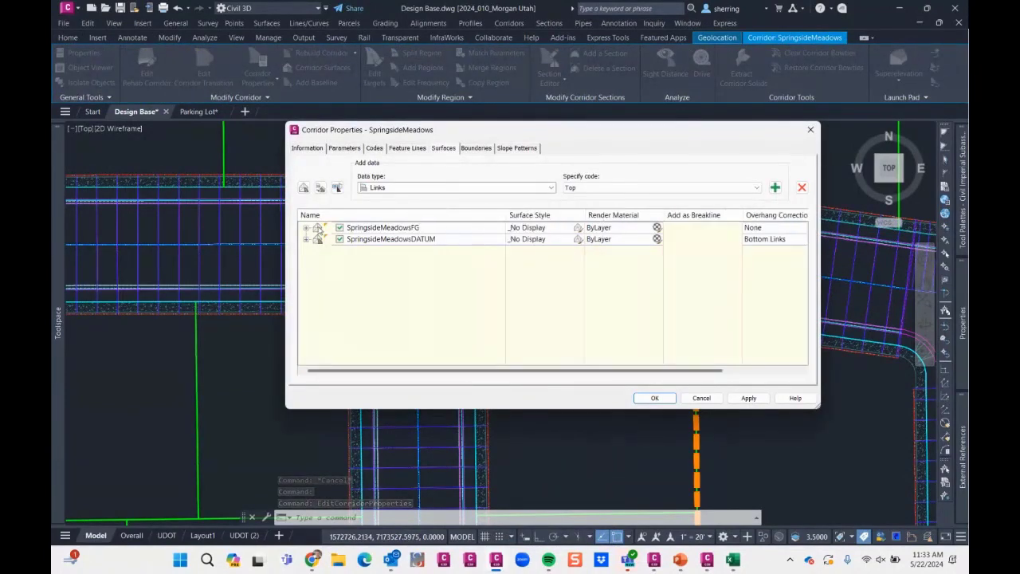
left_click(306, 228)
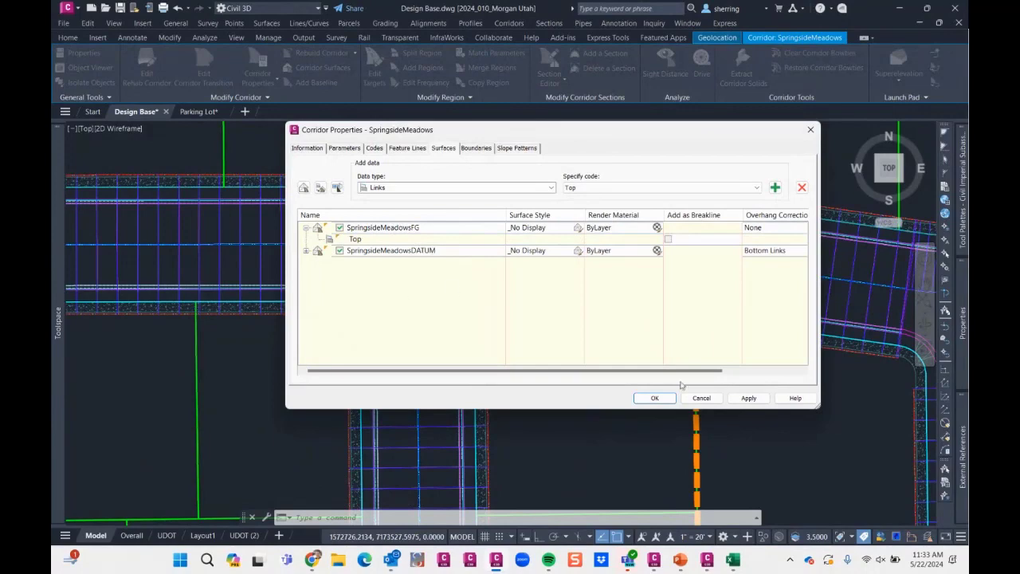
left_click(700, 398)
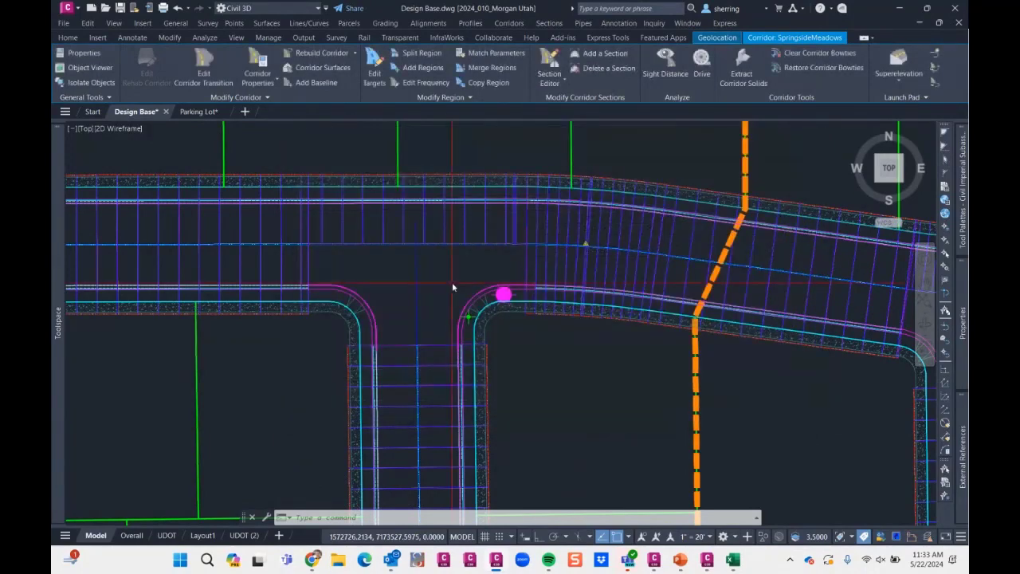
key("Escape")
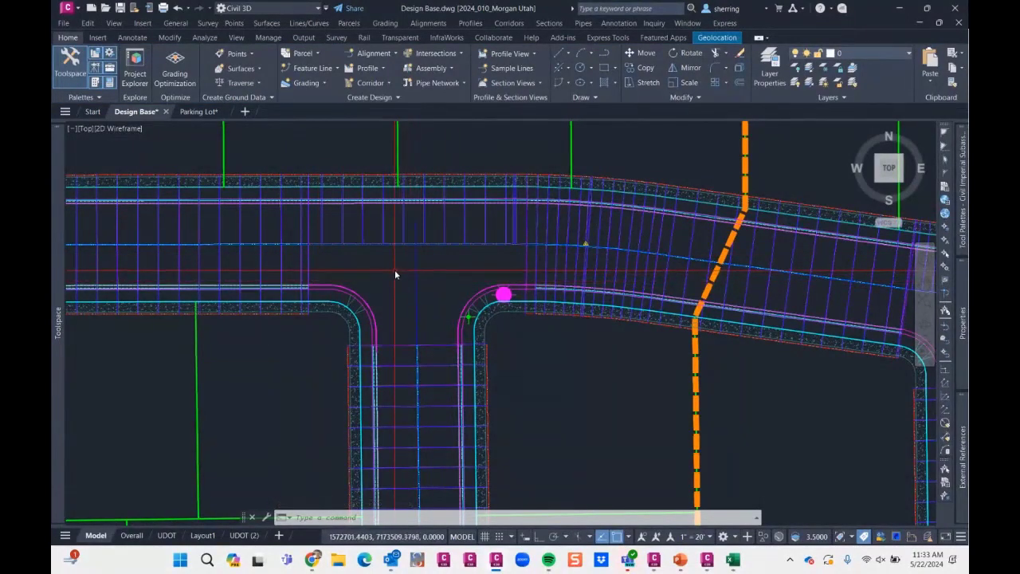
- Run Create Feature Lines from Objects on the two outer curb return lines at the T-intersection
left_click(310, 71)
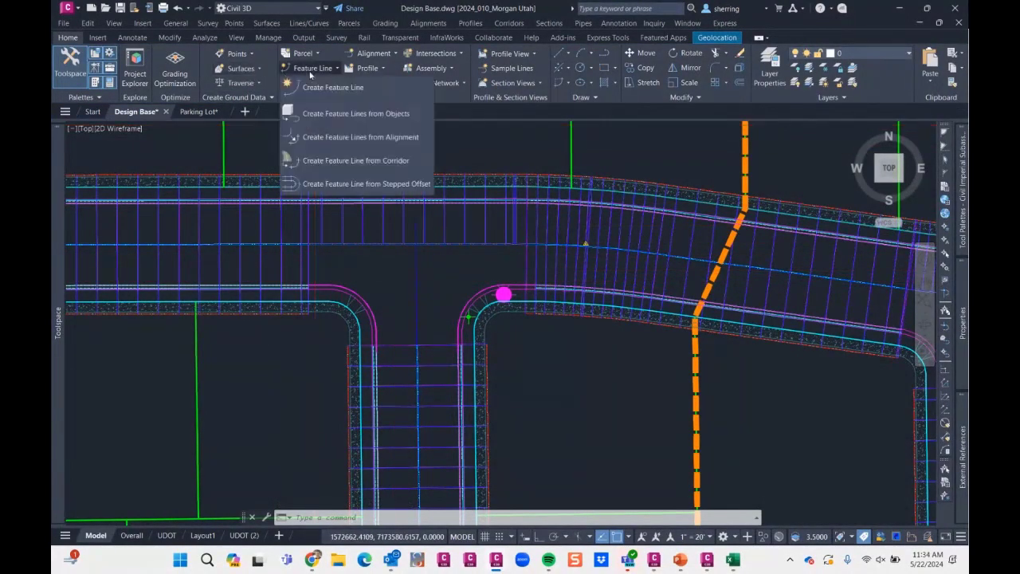
left_click(387, 116)
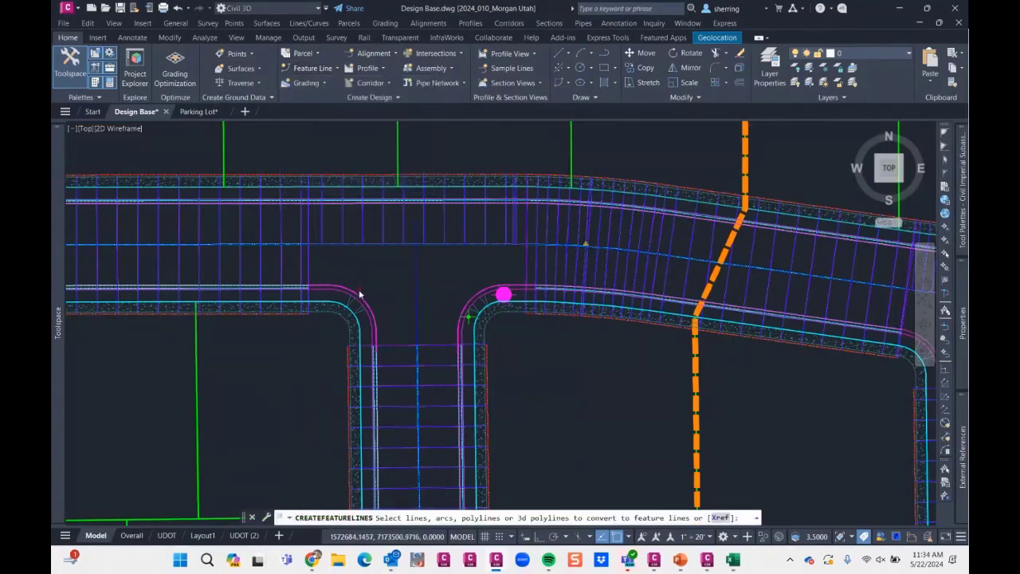
scroll(359, 301, "up", 2)
left_click(482, 312)
left_click(533, 310)
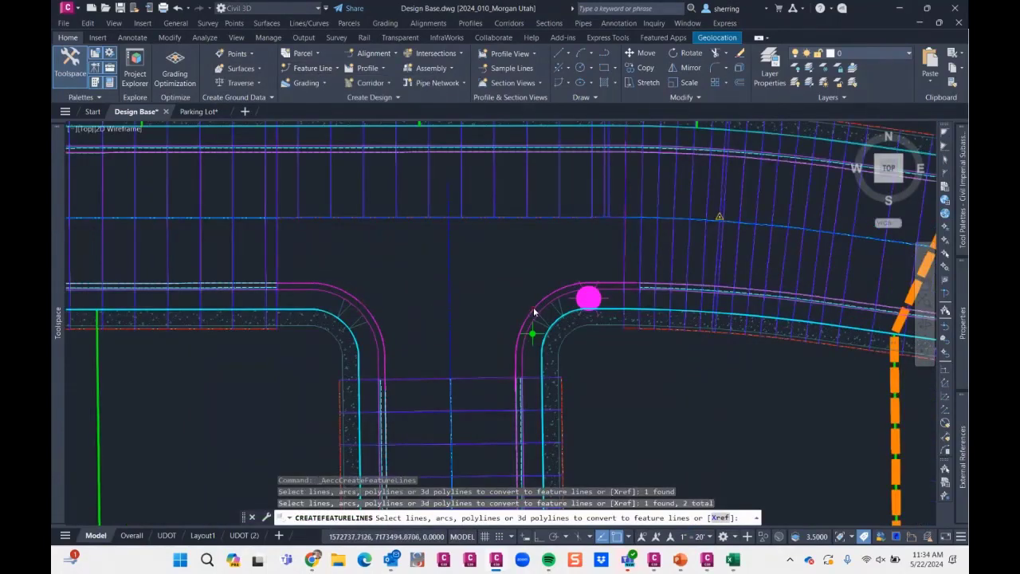
key("Return")
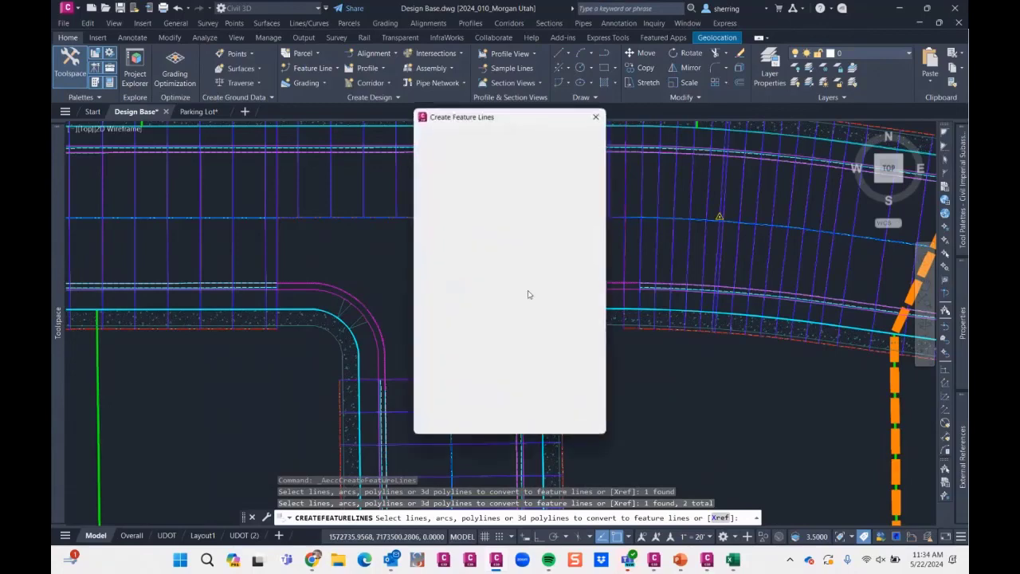
- Put the new feature lines on the Feature Lines site with the _NO SHOW style, erasing existing entities and assigning elevations
left_click(497, 152)
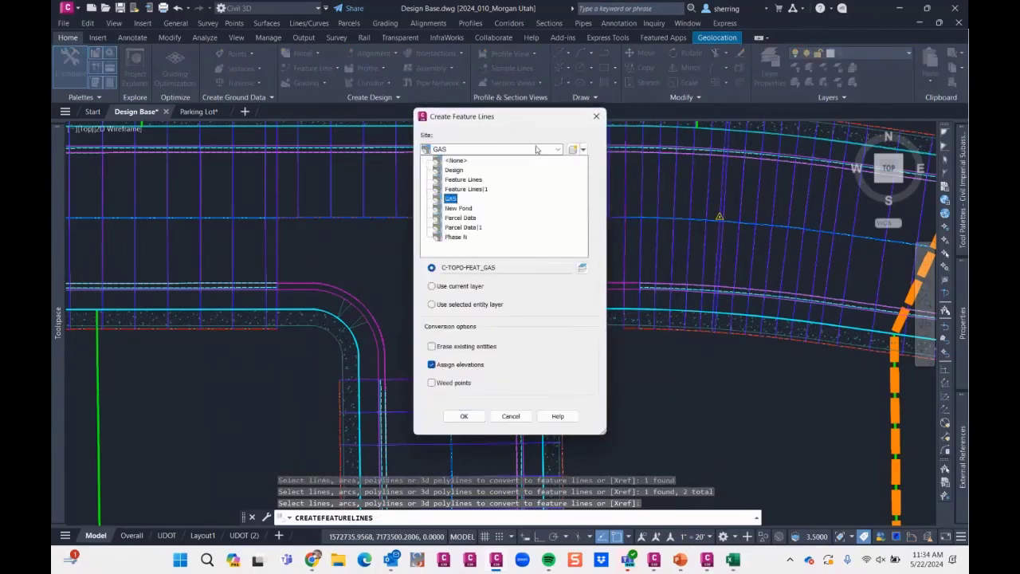
left_click(452, 159)
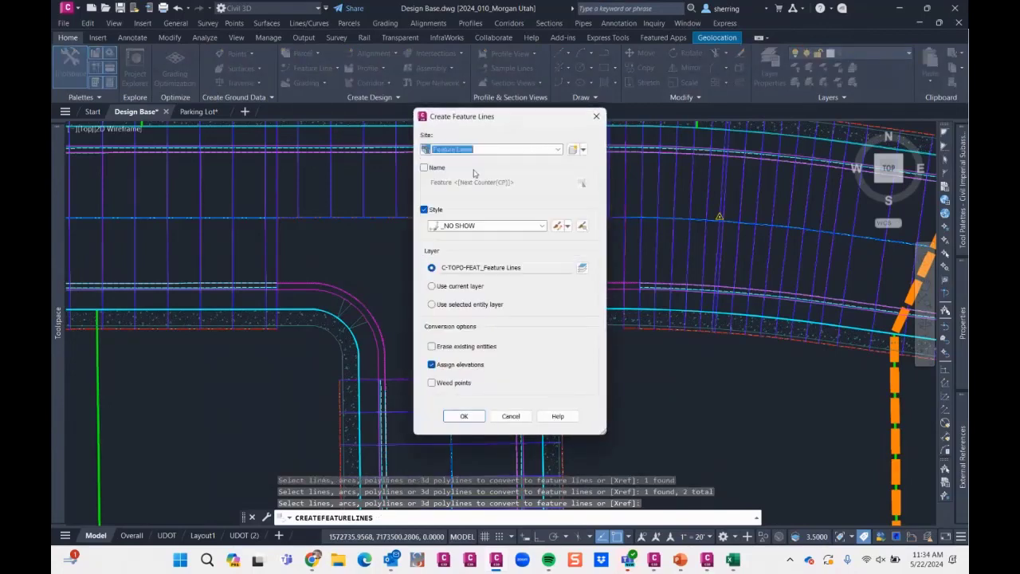
left_click(469, 228)
left_click(470, 234)
left_click(557, 230)
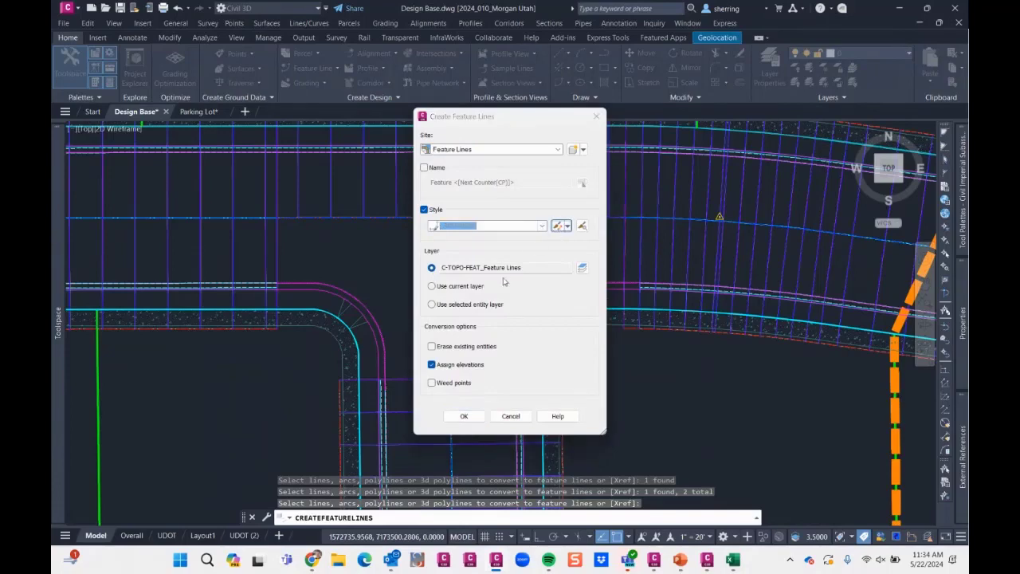
left_click(528, 399)
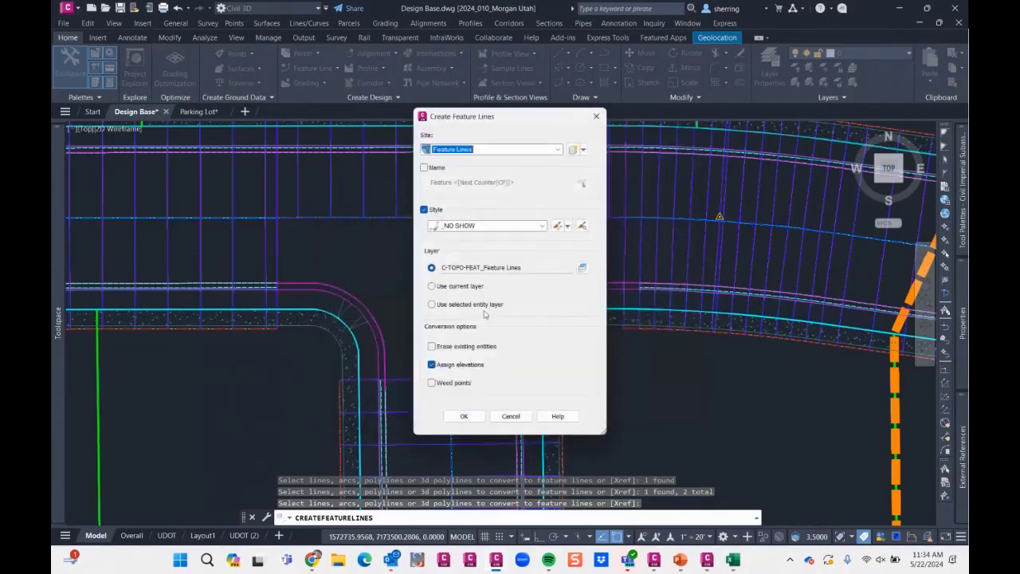
left_click(473, 346)
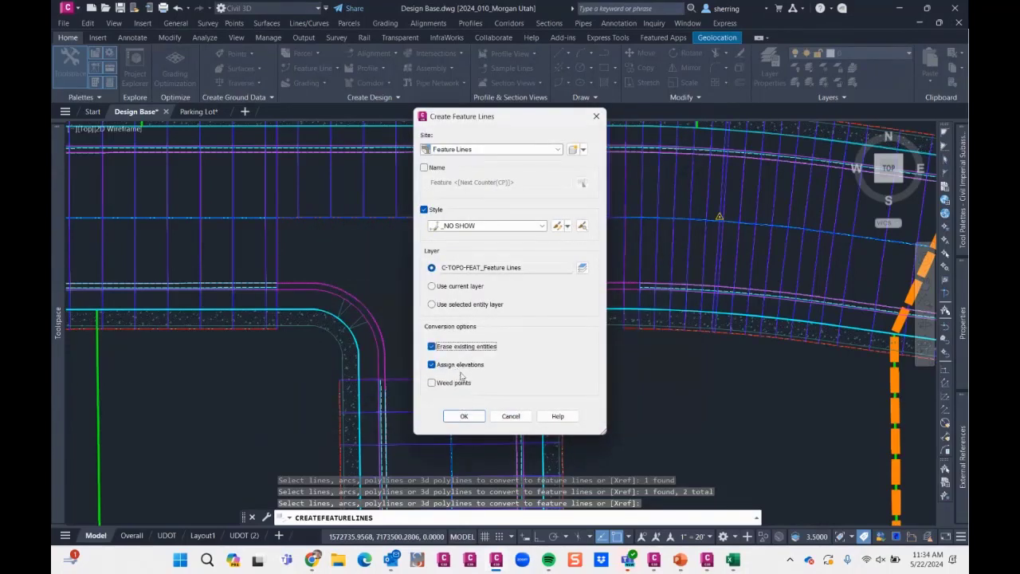
left_click(463, 416)
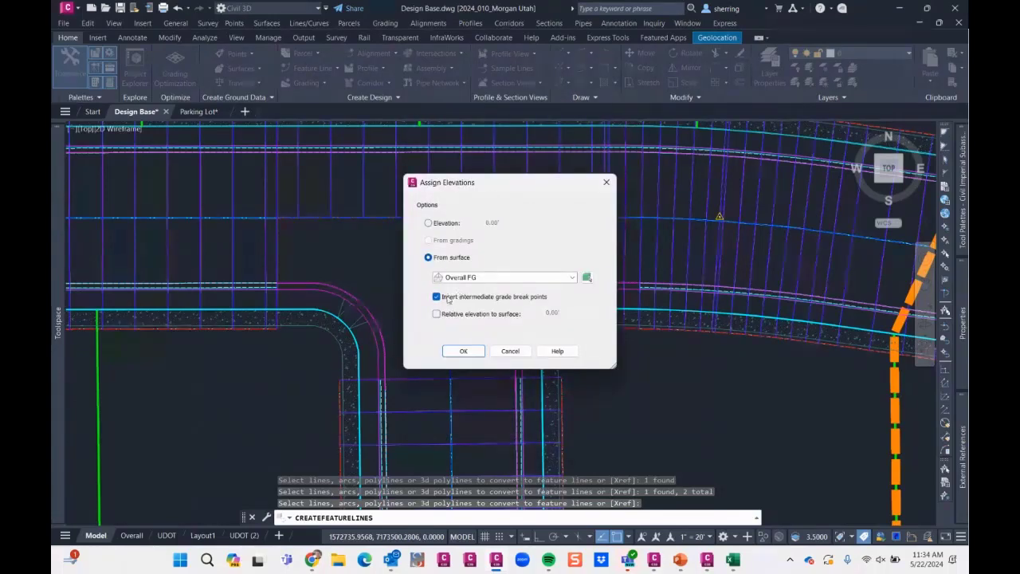
- Assign the feature line elevations from the SpringsideMeadowsFG surface without intermediate grade break points
left_click(472, 279)
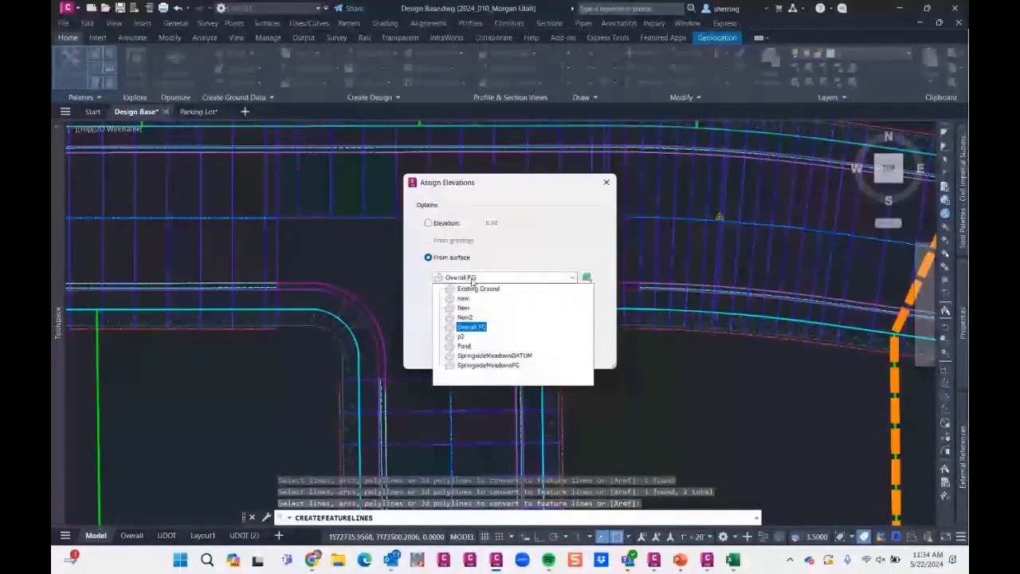
left_click(488, 365)
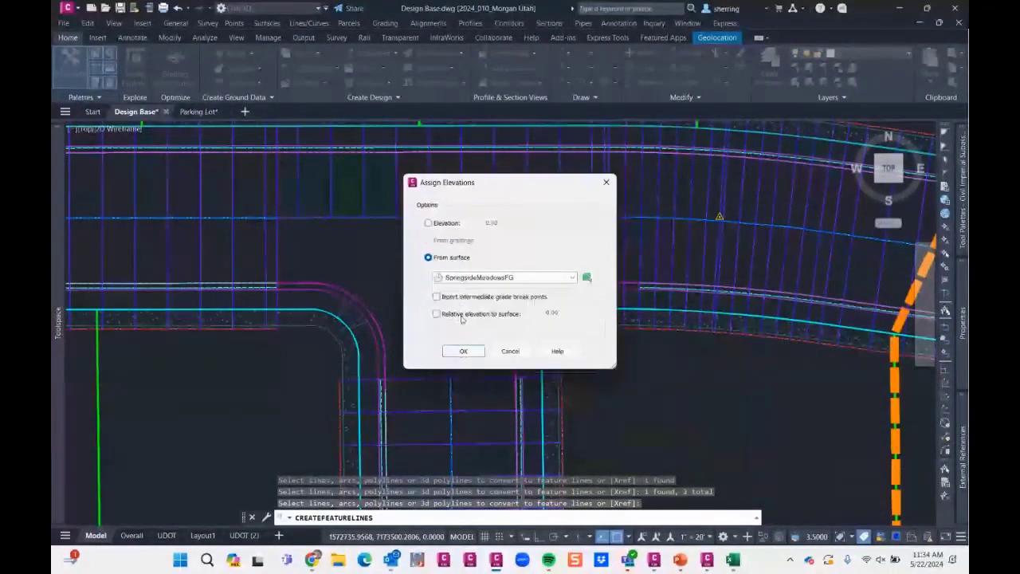
left_click(463, 351)
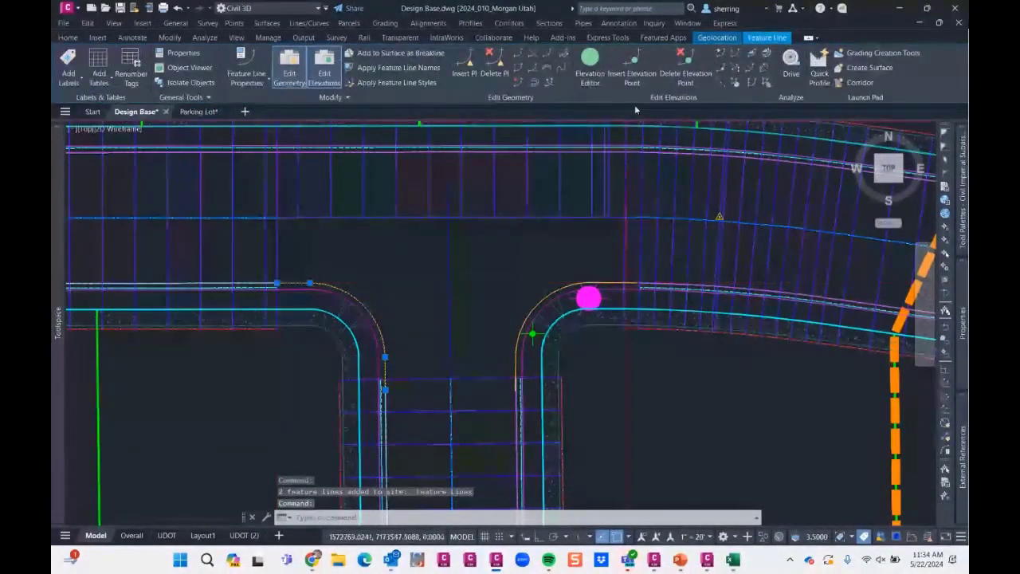
- Examine the elevations along the western curb return feature line in the Elevation Editor, then close it and clear the selection
left_click(589, 67)
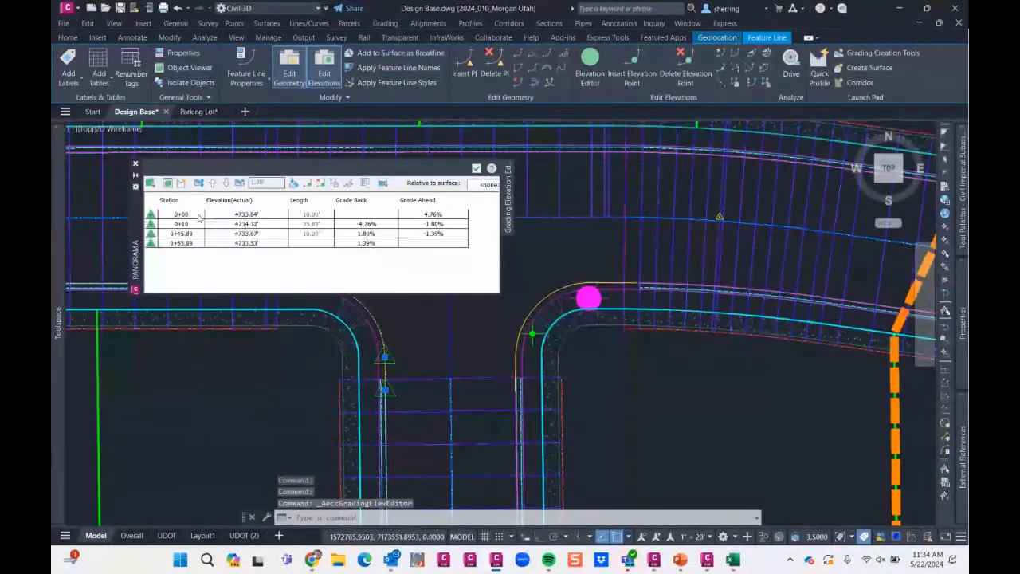
left_click_drag(500, 287, 669, 289)
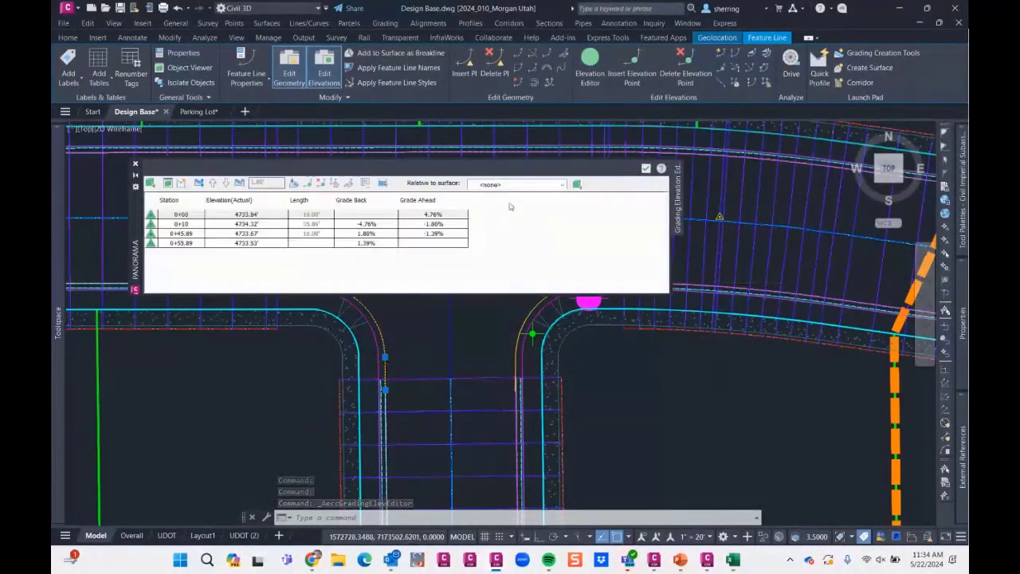
double_click(243, 215)
left_click(523, 184)
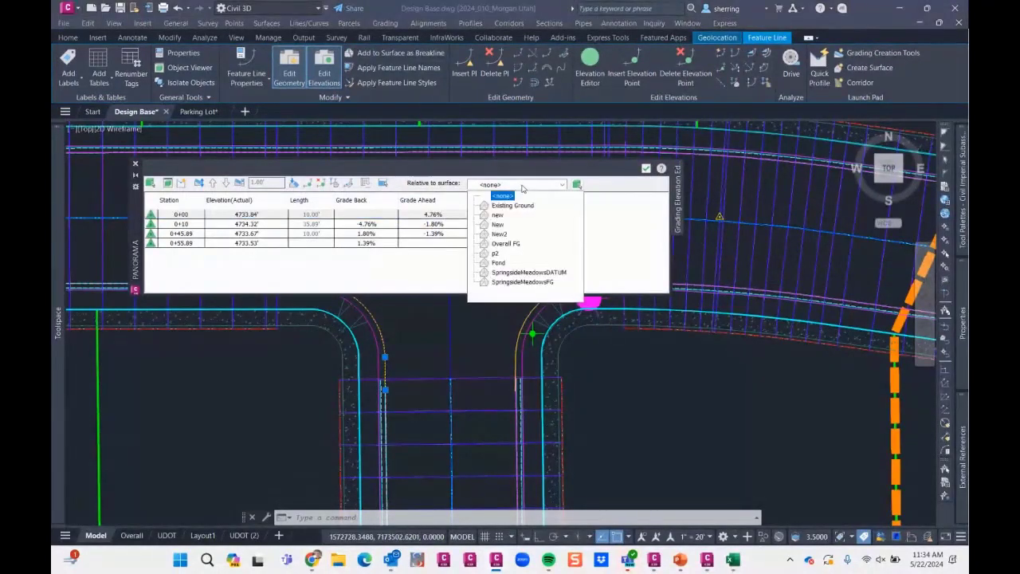
left_click(539, 282)
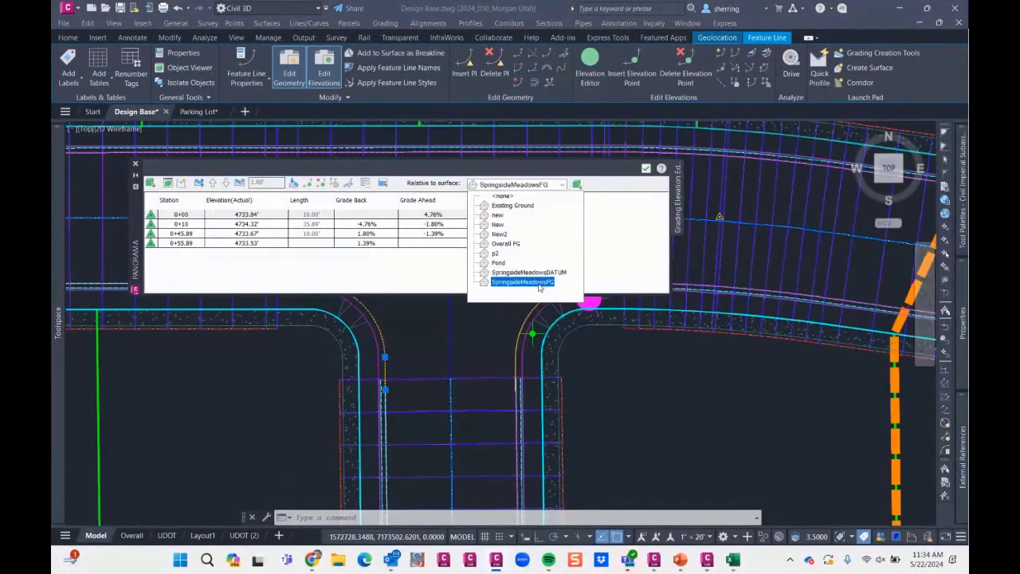
left_click(636, 251)
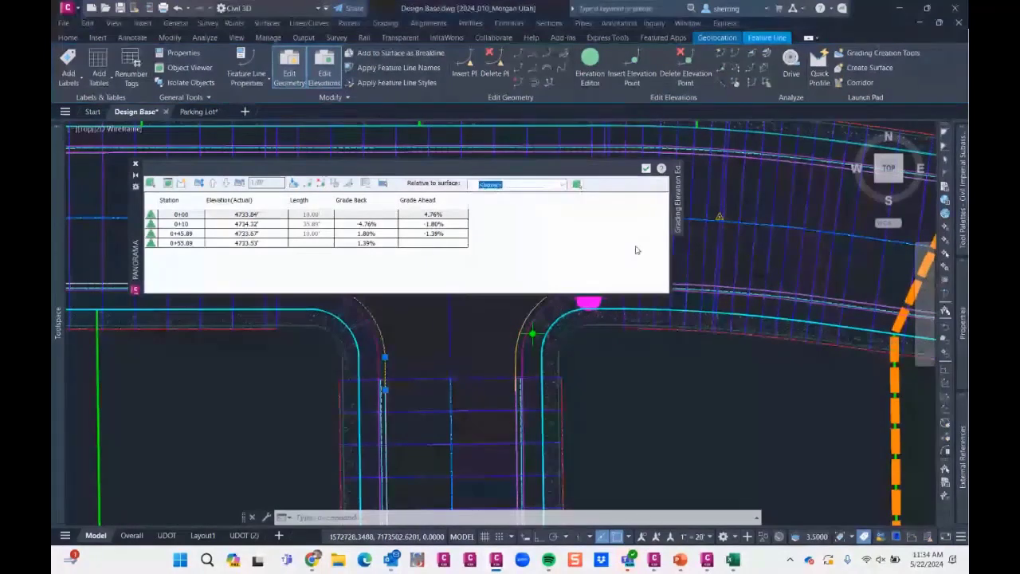
left_click(269, 244)
left_click(263, 233)
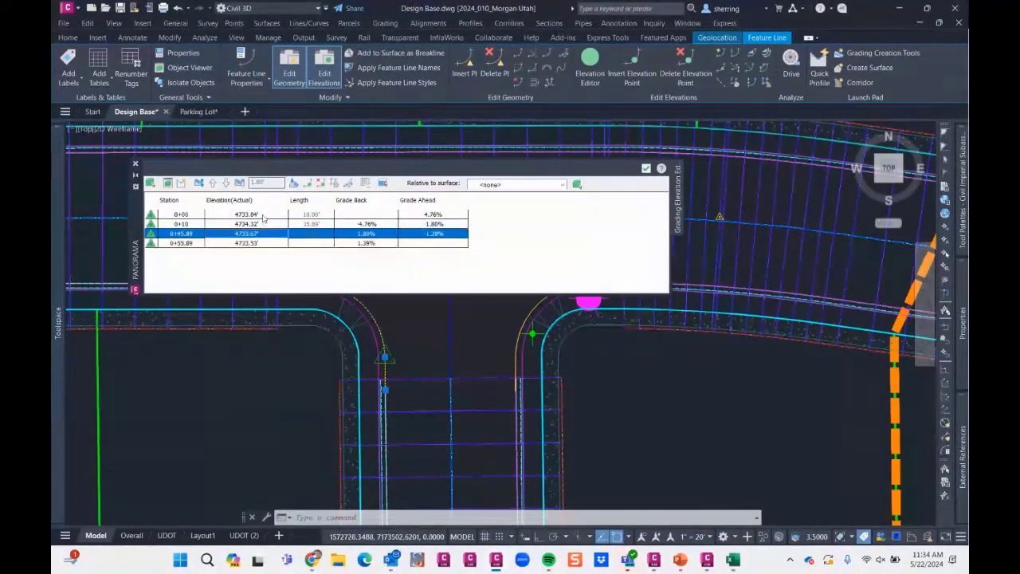
left_click(264, 224)
left_click(135, 163)
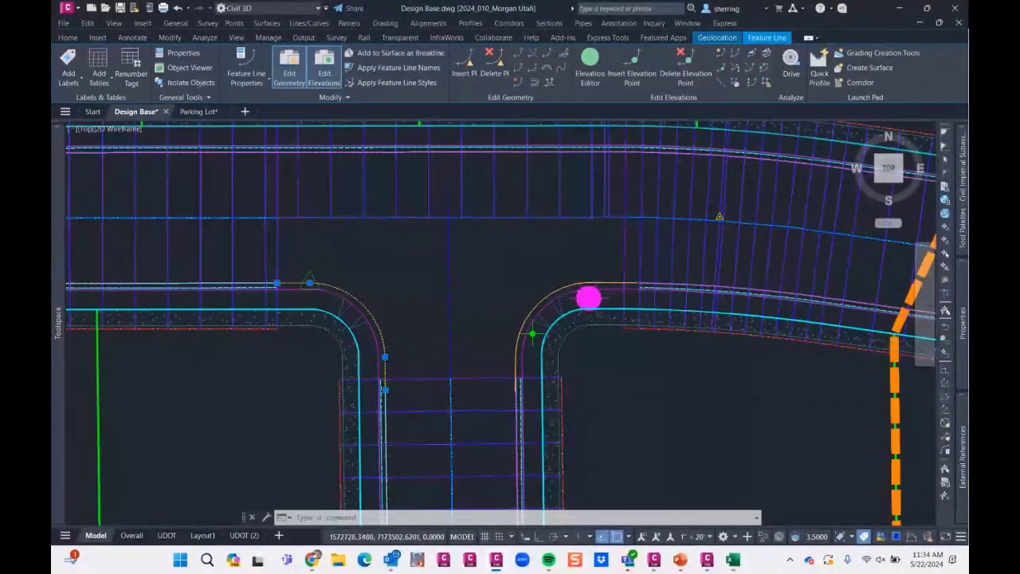
key("Escape")
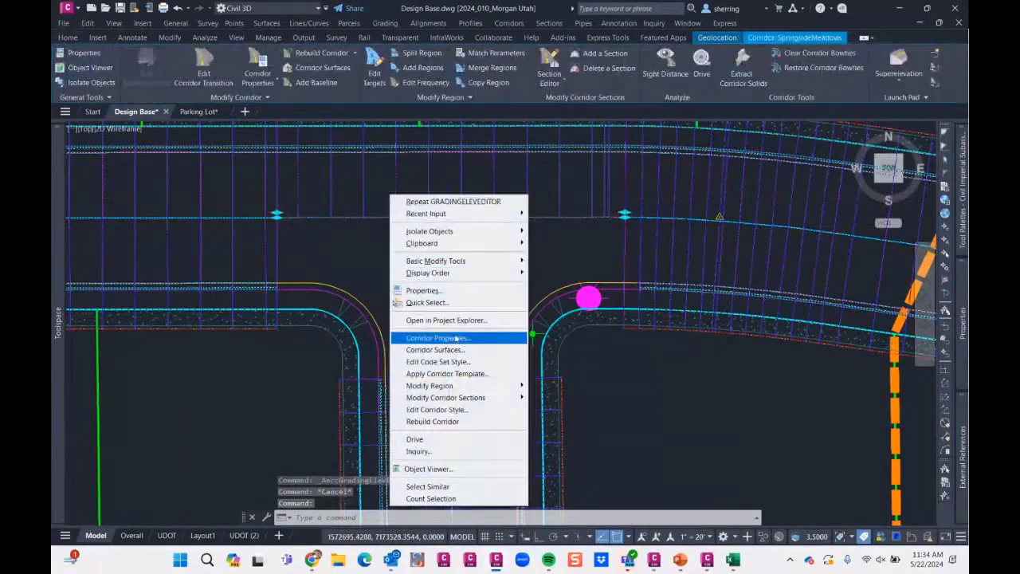
- Add a feature line baseline to the SpringsideMeadows corridor from the western curb return feature line, naming that line CRE1
left_click(450, 339)
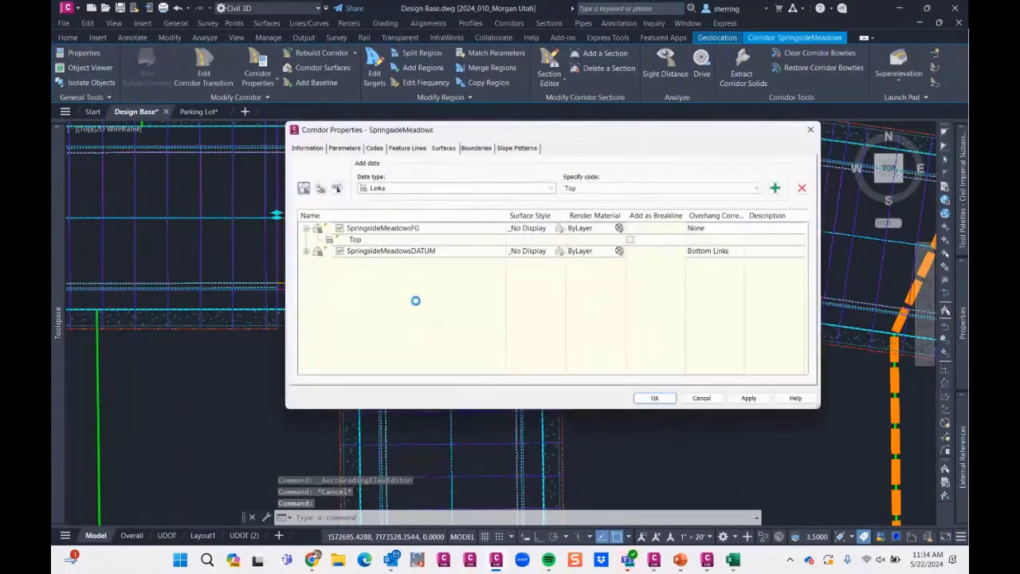
left_click(350, 149)
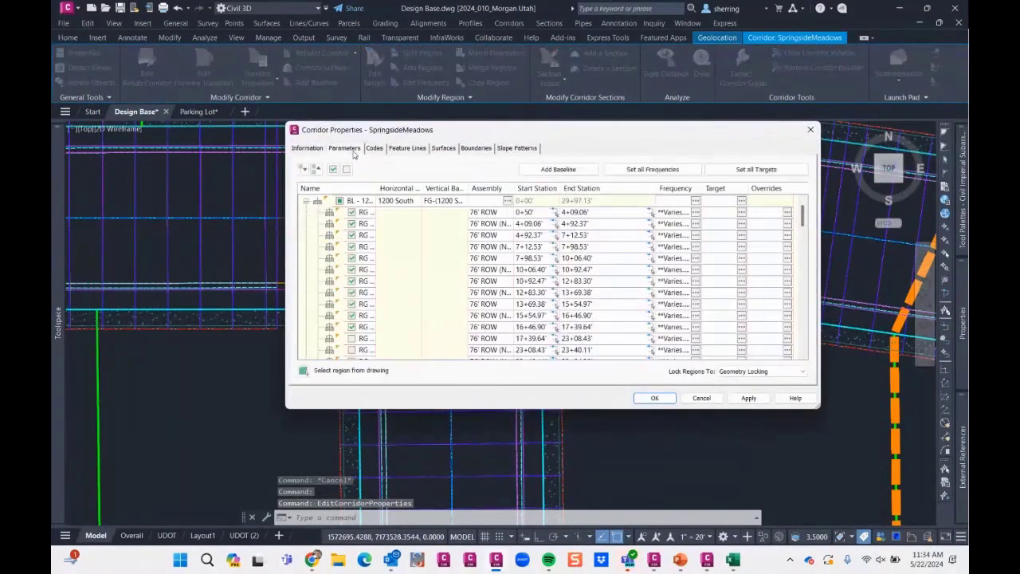
left_click(570, 175)
left_click(511, 255)
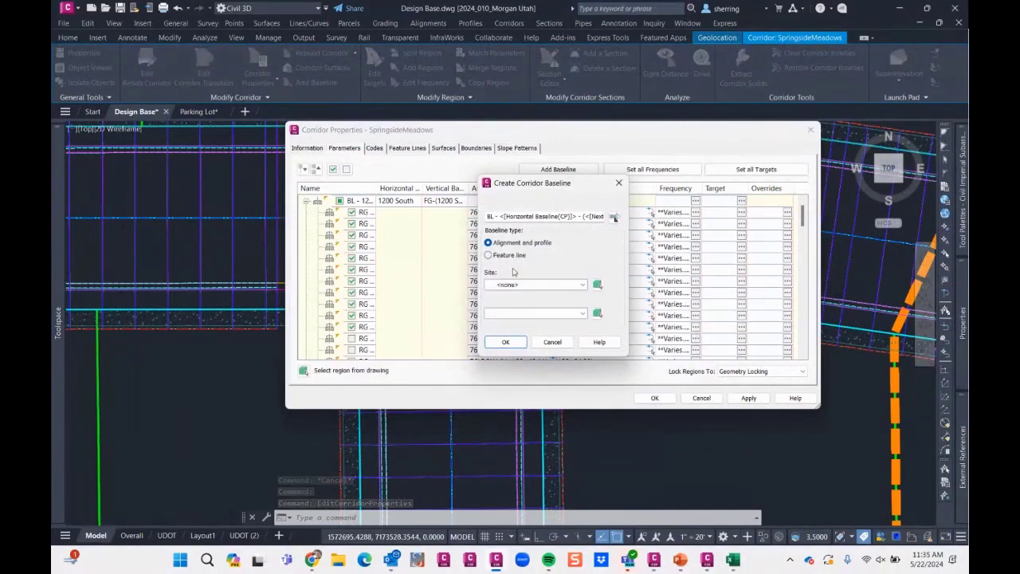
left_click(598, 314)
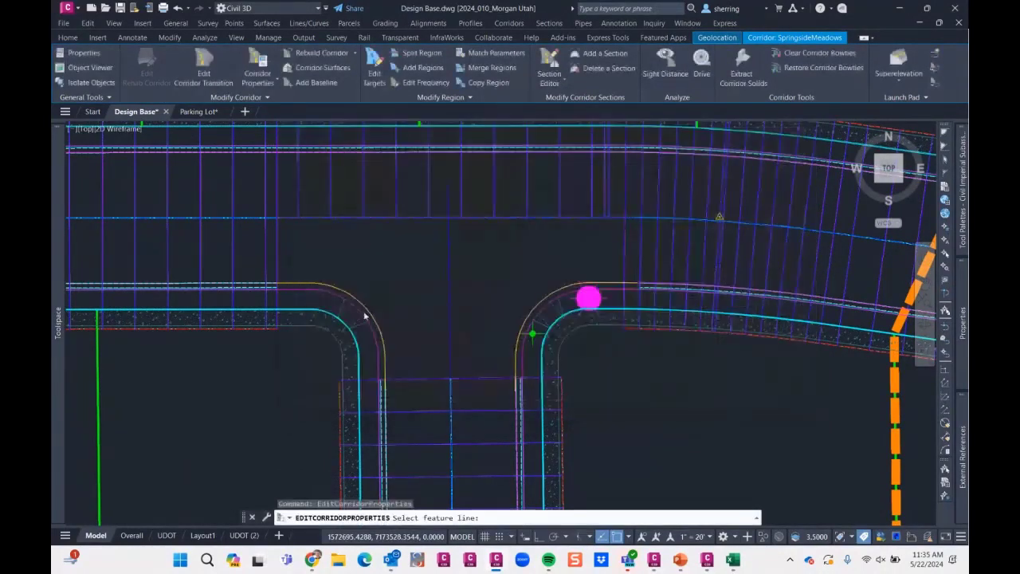
left_click(372, 321)
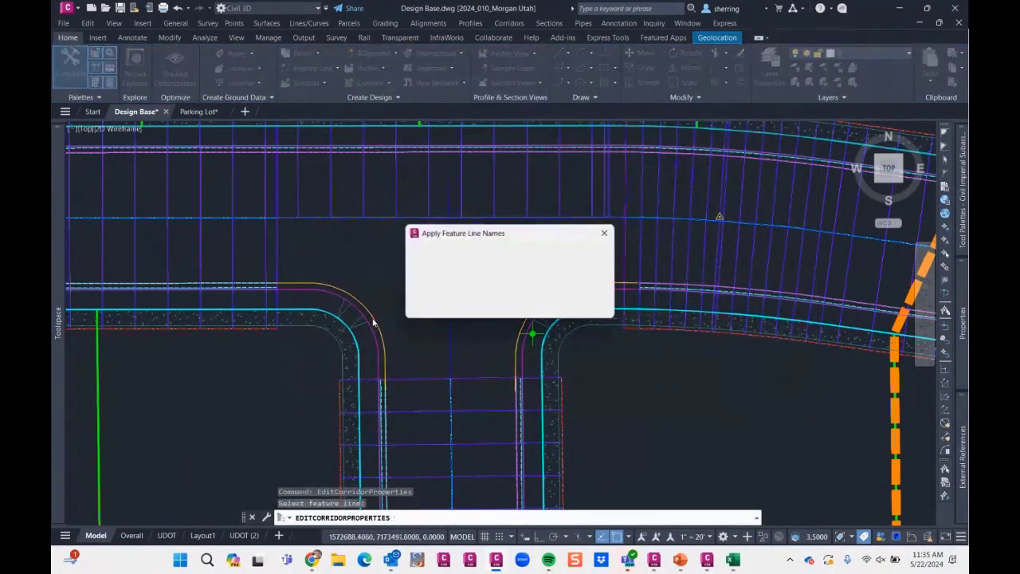
type("CRE")
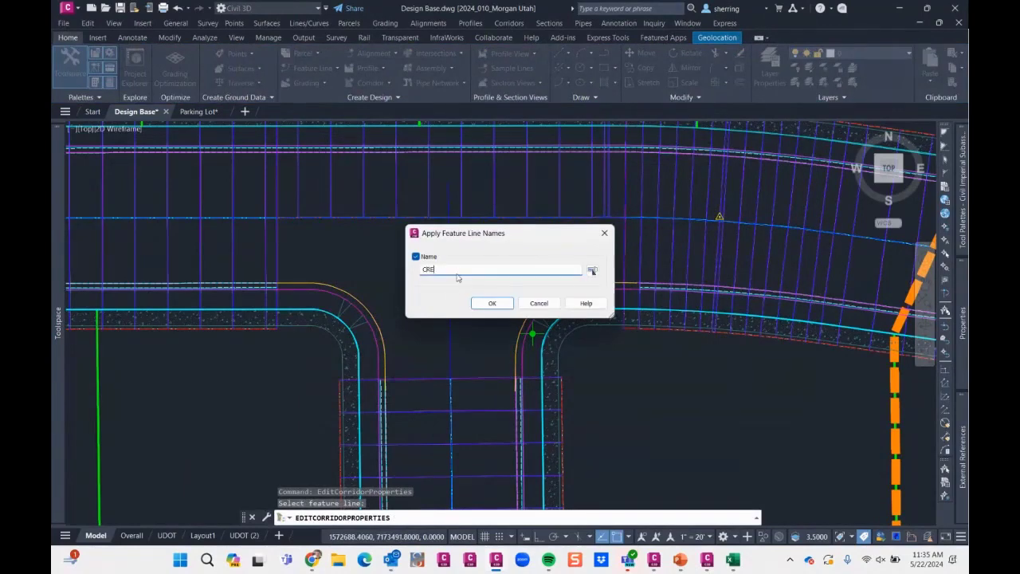
type("1")
left_click(492, 303)
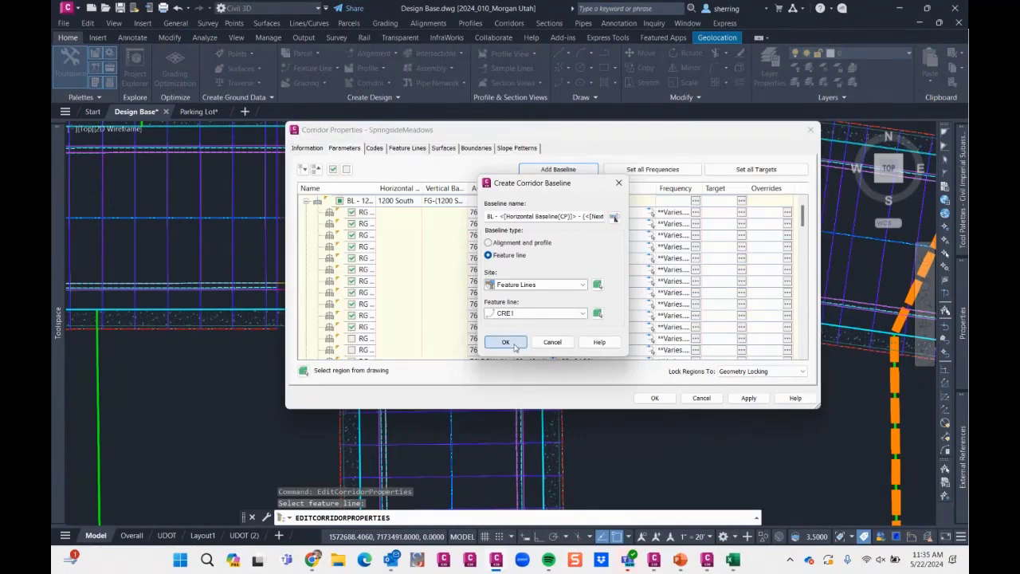
left_click(505, 342)
- Add a second feature line baseline from the eastern curb return feature line, naming that line CR2
left_click(557, 169)
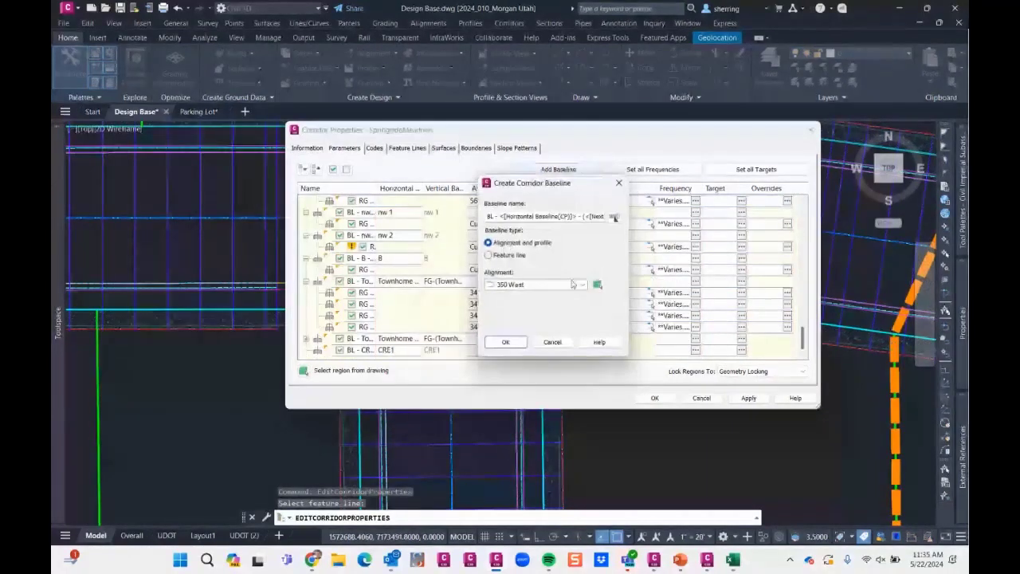
left_click(487, 255)
left_click(597, 311)
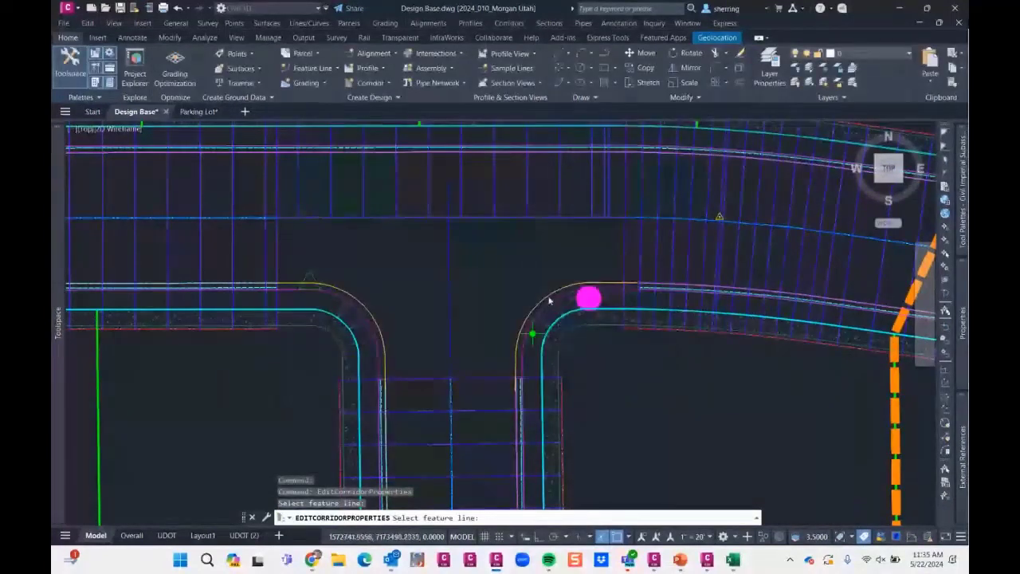
left_click(549, 293)
left_click(488, 270)
type("CR2")
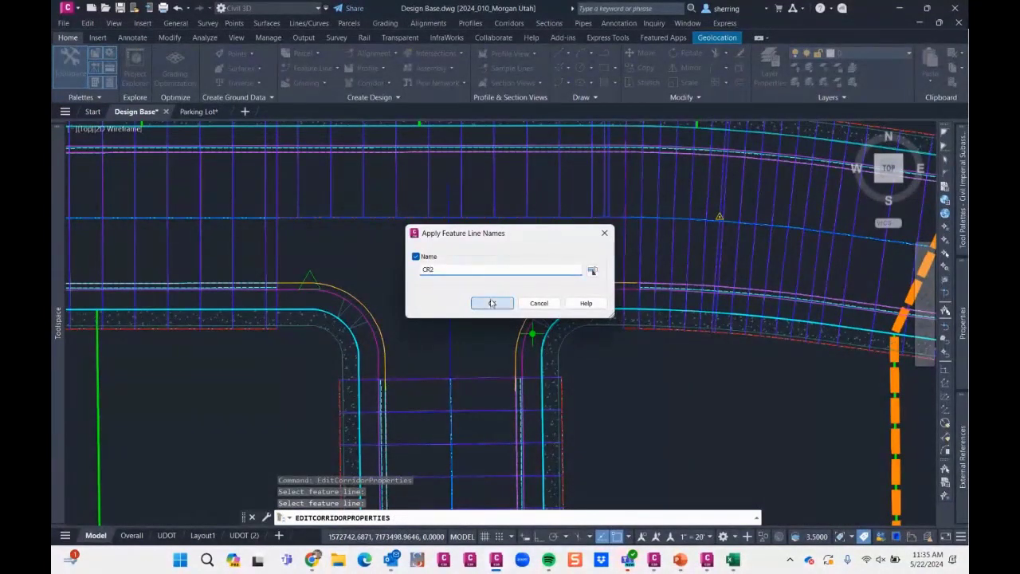
left_click(492, 303)
left_click(507, 341)
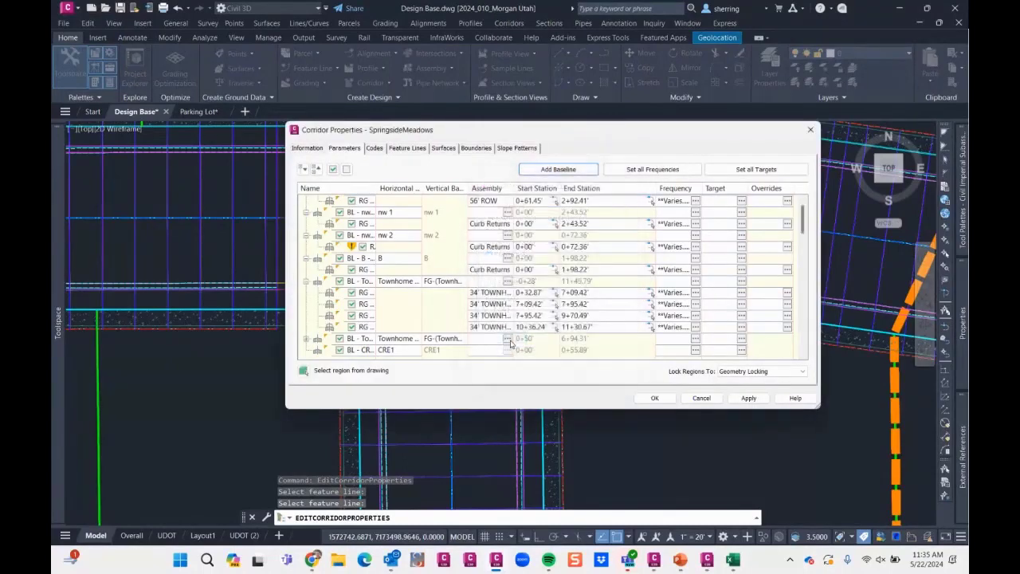
- Add a region using the _Curb Returns (2) assembly to each of the CRE1 and CR2 baselines
right_click(454, 341)
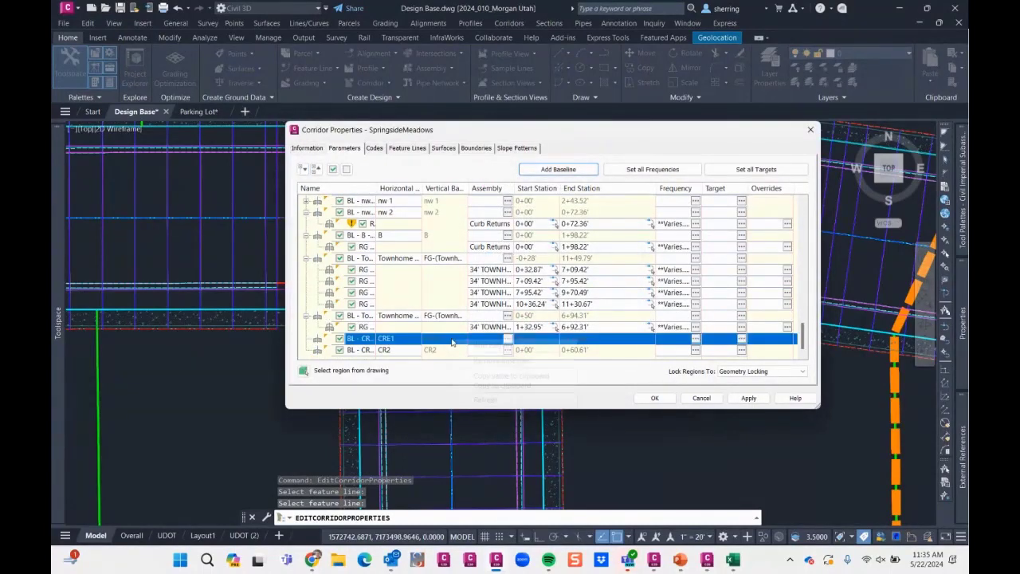
left_click(482, 349)
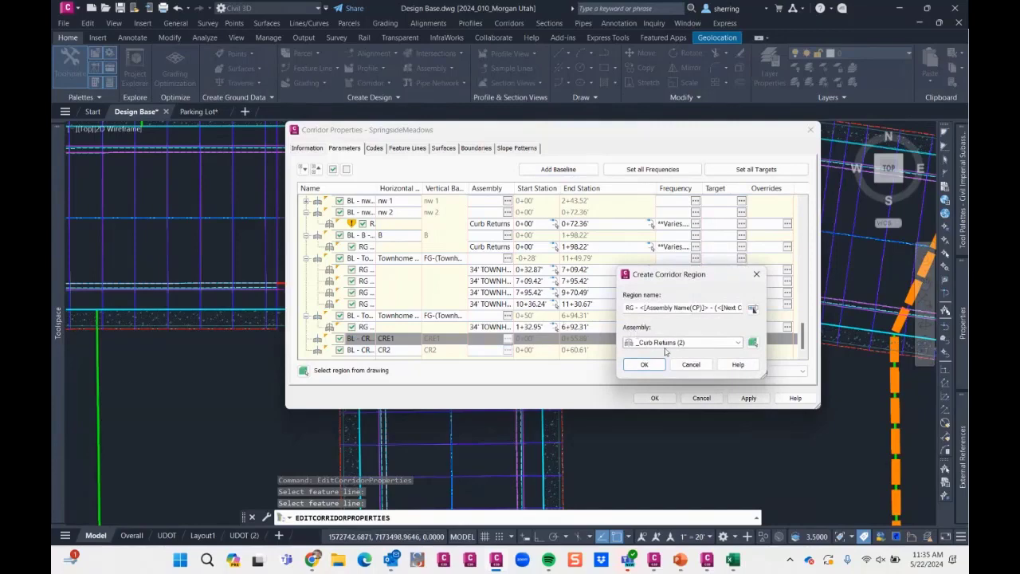
left_click(669, 343)
left_click(675, 345)
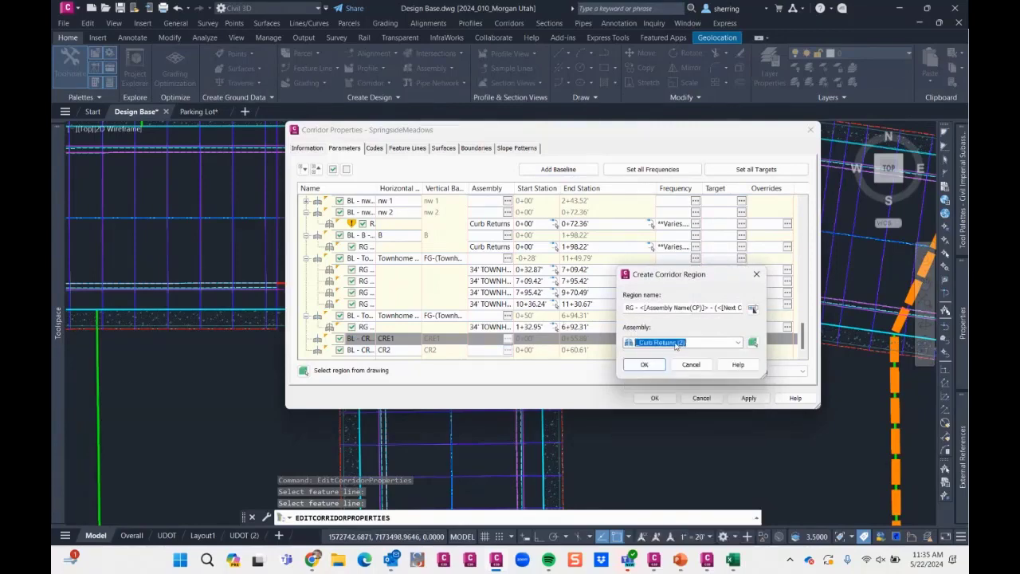
left_click(648, 362)
right_click(451, 350)
left_click(483, 356)
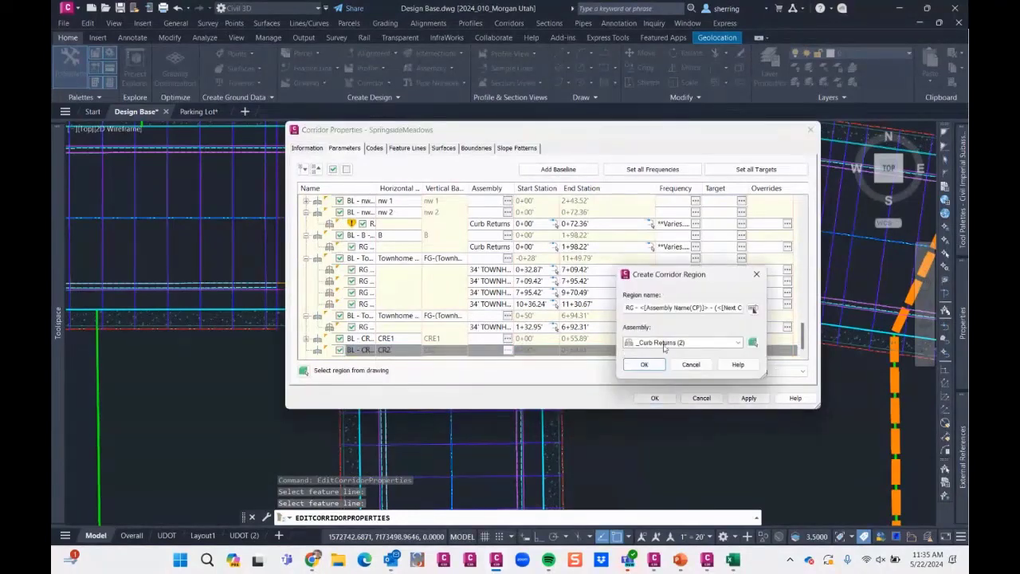
left_click(645, 364)
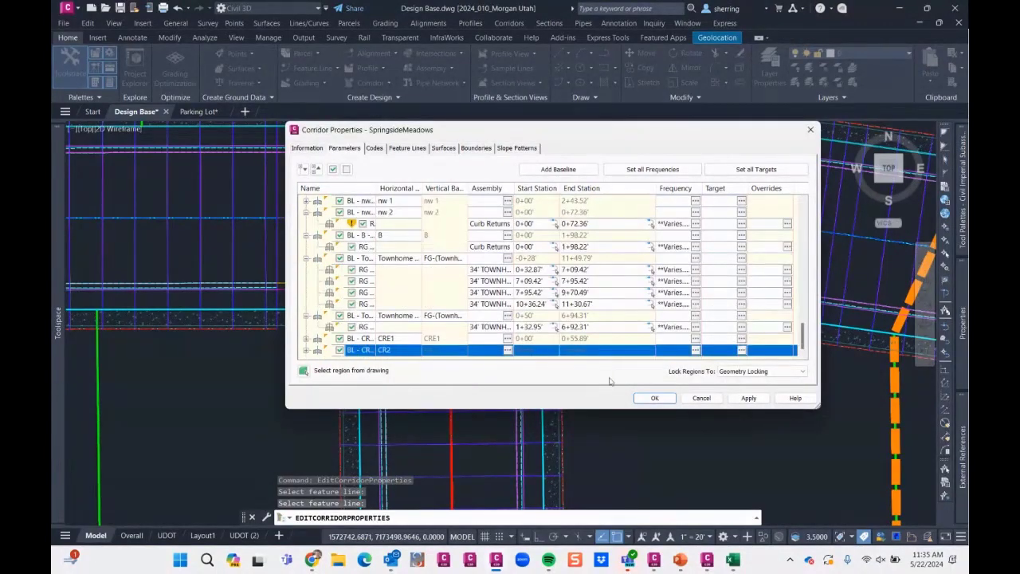
- Accept the corridor properties to rebuild the corridor and close the event list
left_click(653, 398)
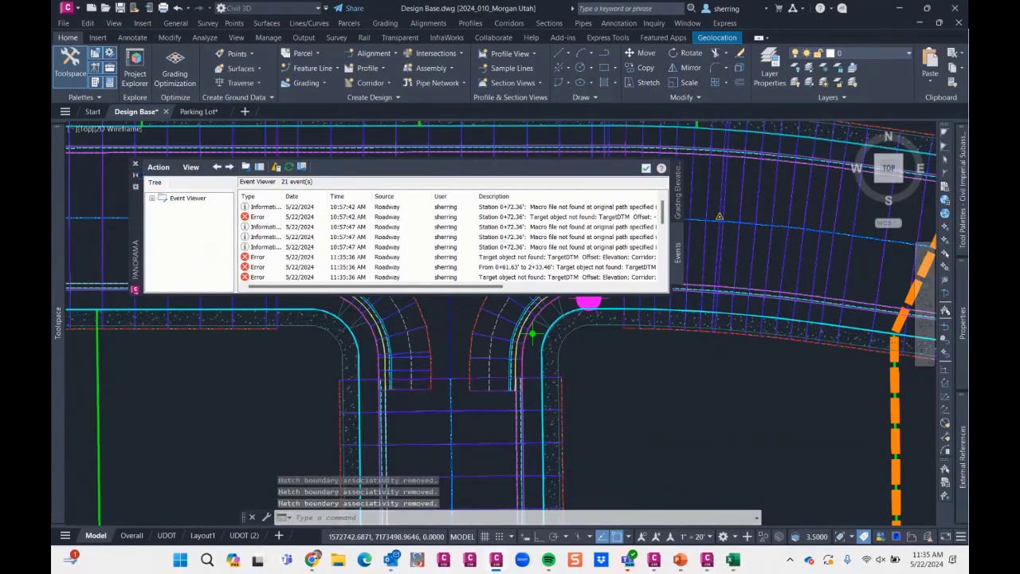
left_click(647, 165)
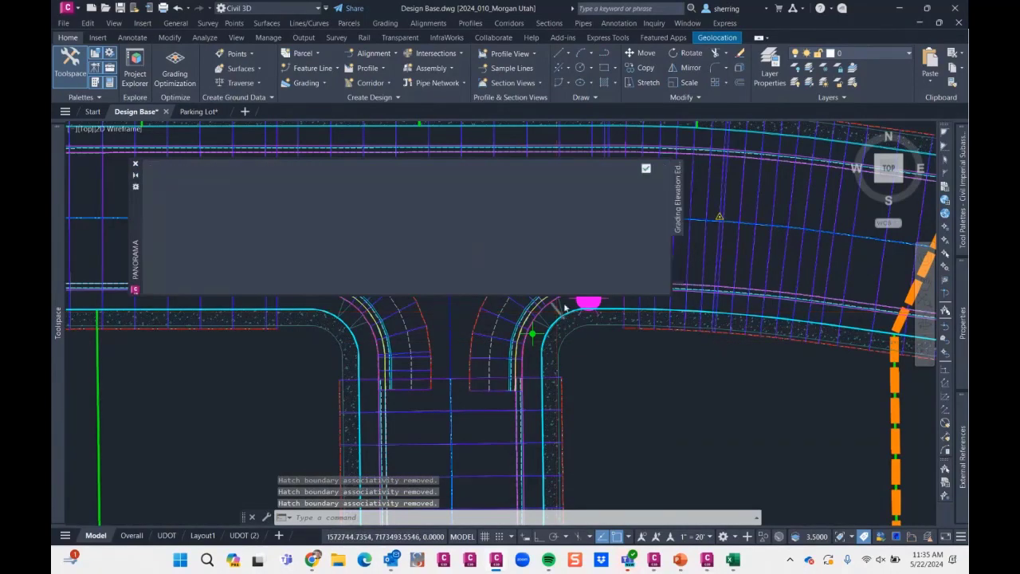
left_click(645, 167)
- Reverse the direction of the eastern curb return feature line CR2 and set the Panorama window to auto-hide
scroll(522, 348, "up", 2)
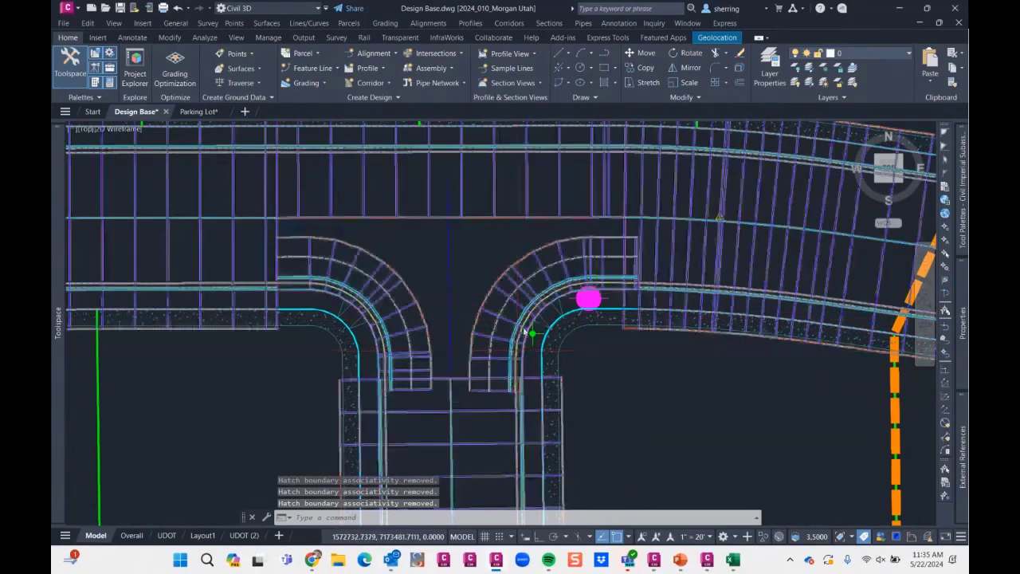
left_click(556, 228)
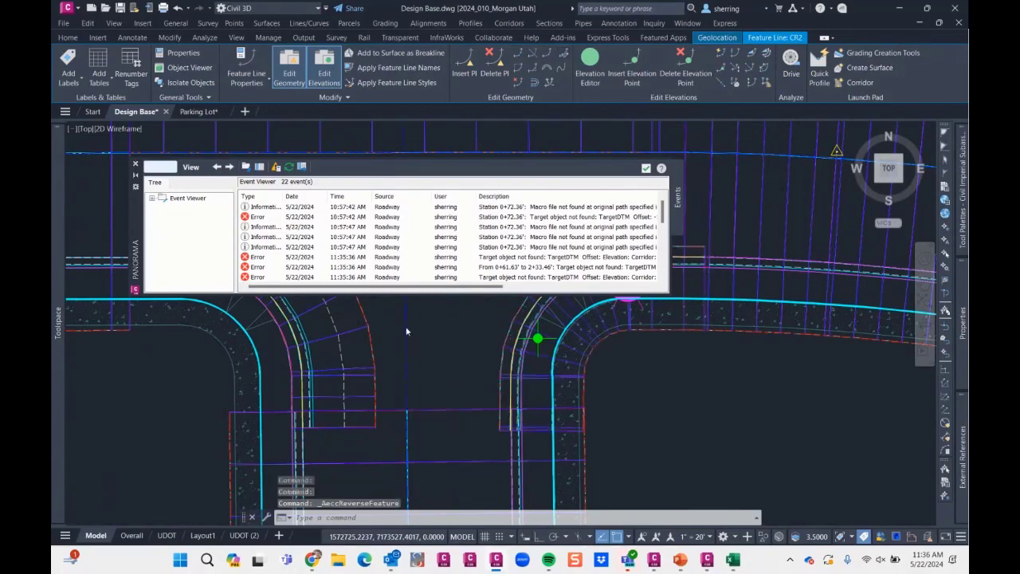
right_click(134, 271)
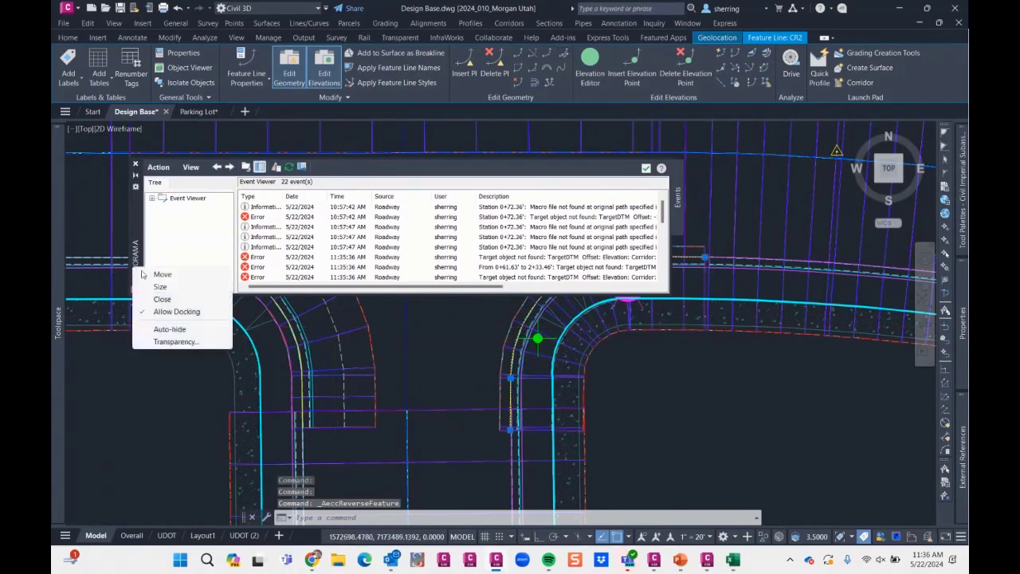
left_click(170, 331)
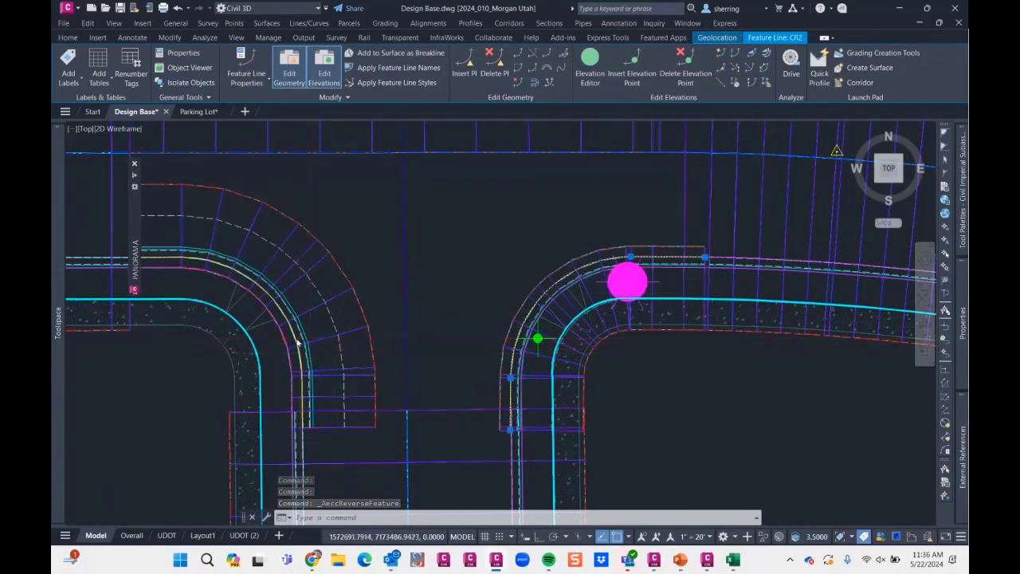
- Reverse the direction of the western curb return feature line CRE1 and clear the selection
key("Escape")
left_click(299, 202)
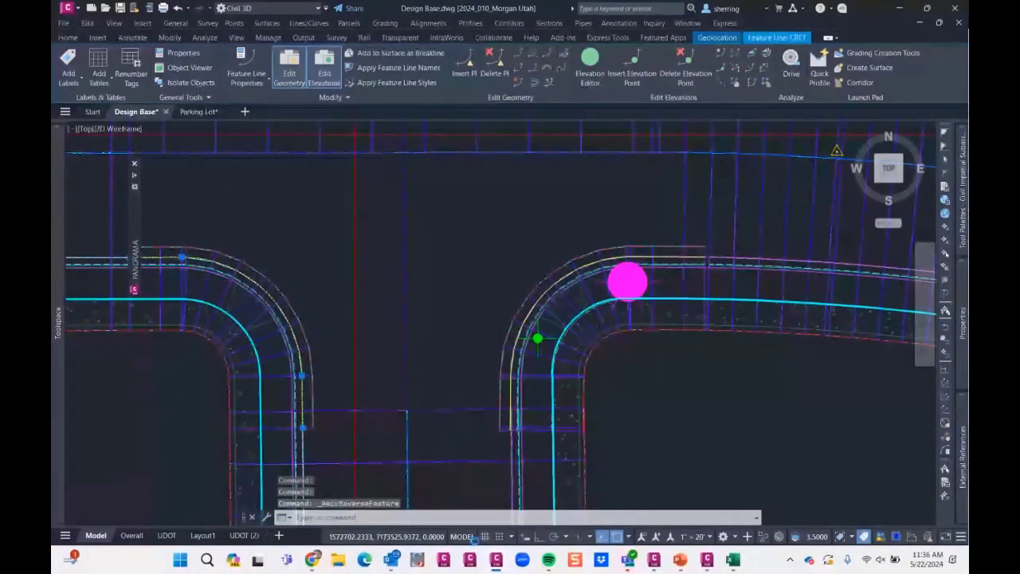
scroll(388, 327, "down", 2)
middle_click_drag(390, 327, 460, 345)
key("Escape")
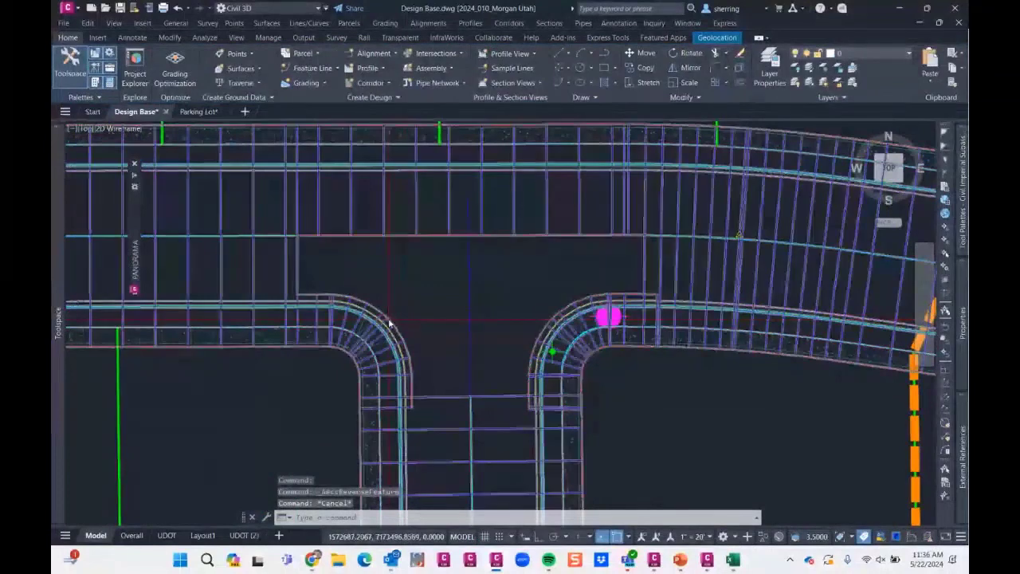
- Open the target mapping for the western curb return region at the Width Target of its LaneSuperelevationAOR subassembly
left_click(389, 323)
left_click(374, 67)
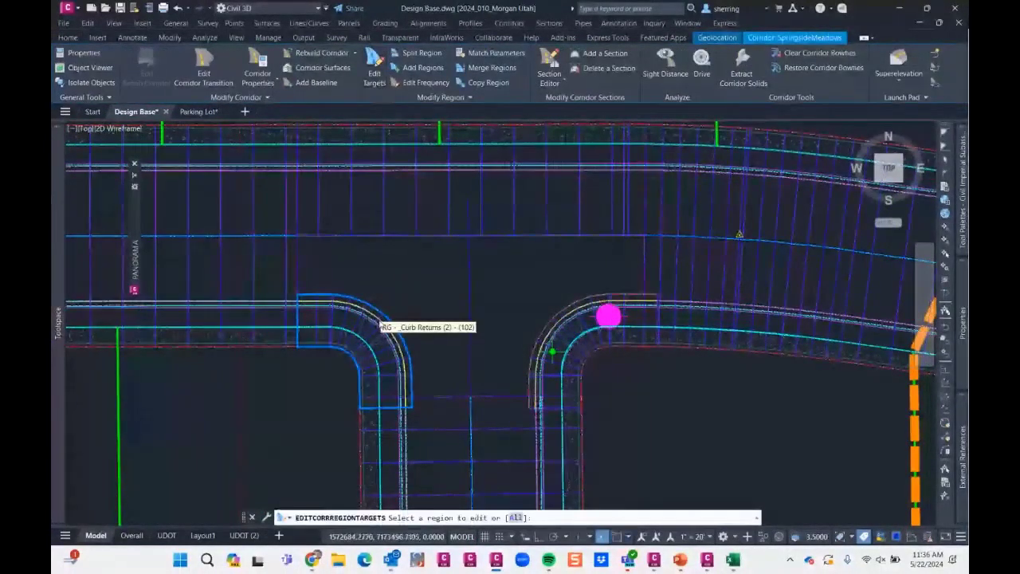
left_click(380, 324)
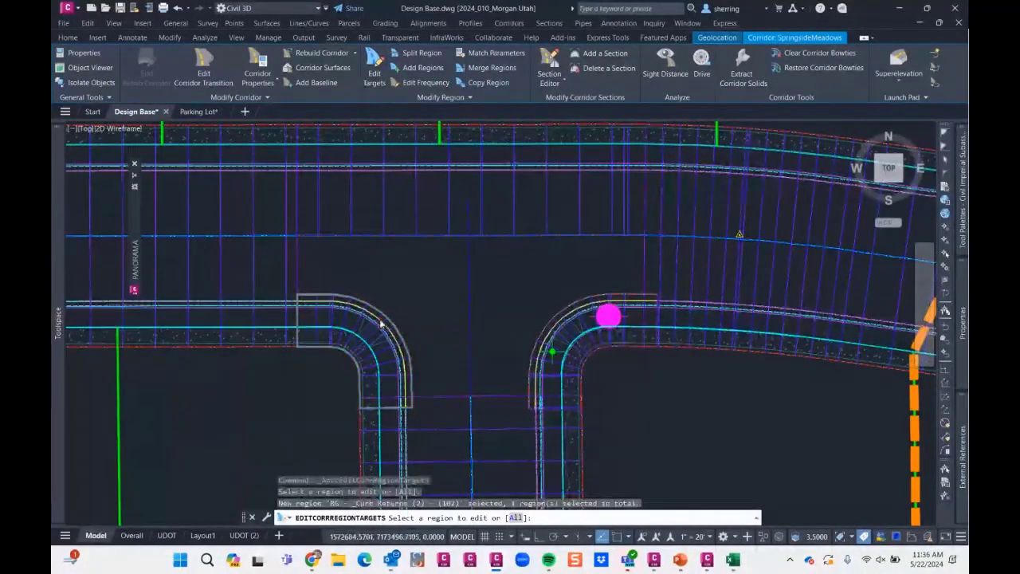
key("Return")
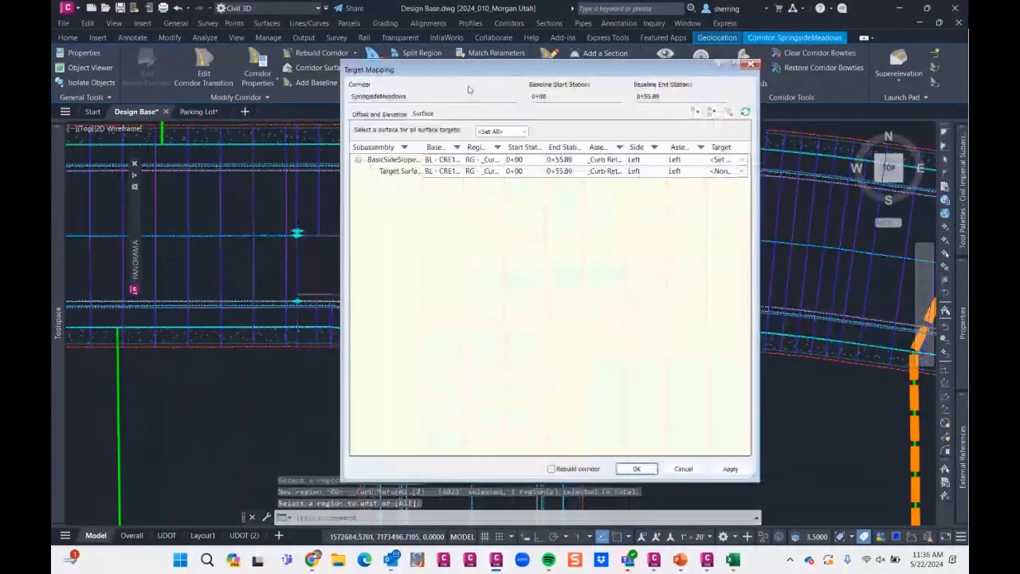
left_click(371, 114)
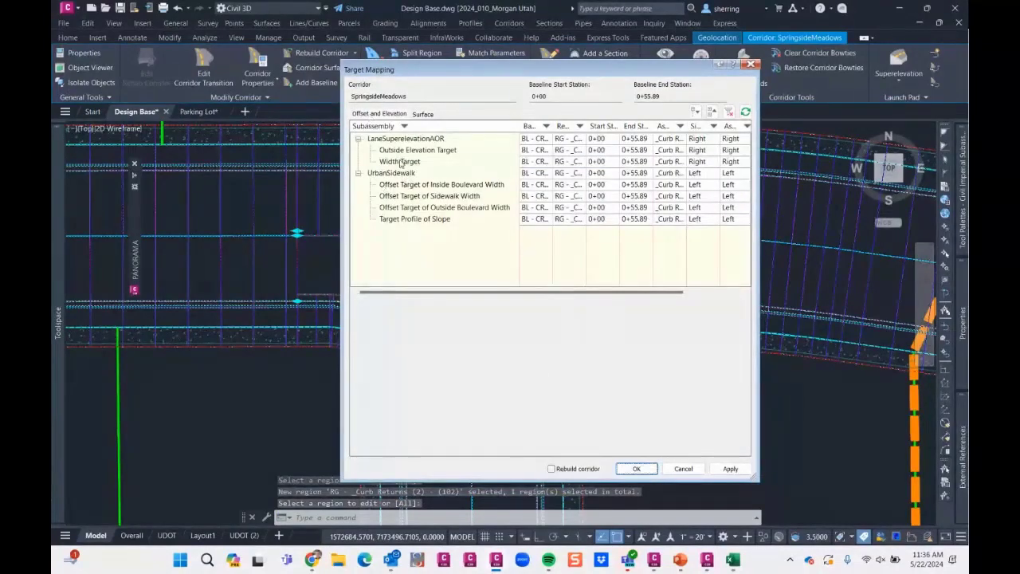
left_click(401, 162)
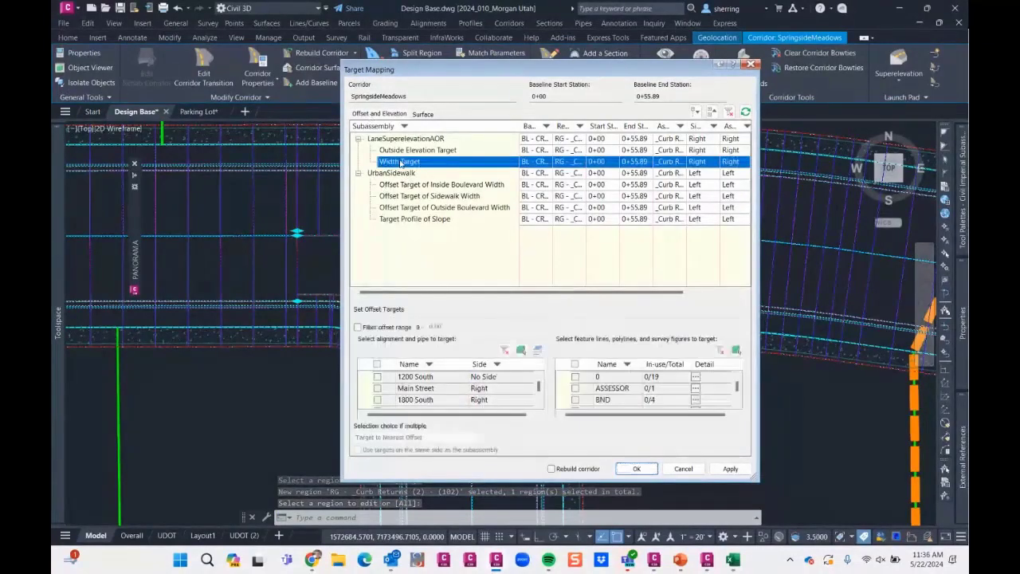
- Pick the SouthLoop 2 and SouthLoop 4 alignments from the drawing as targets for the lane's Width Target
left_click(521, 353)
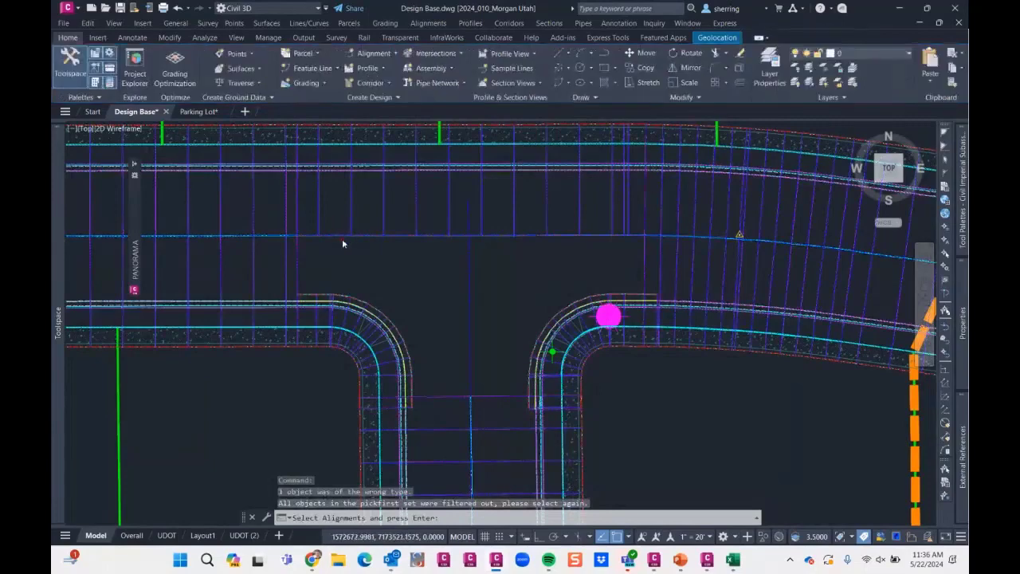
left_click(343, 235)
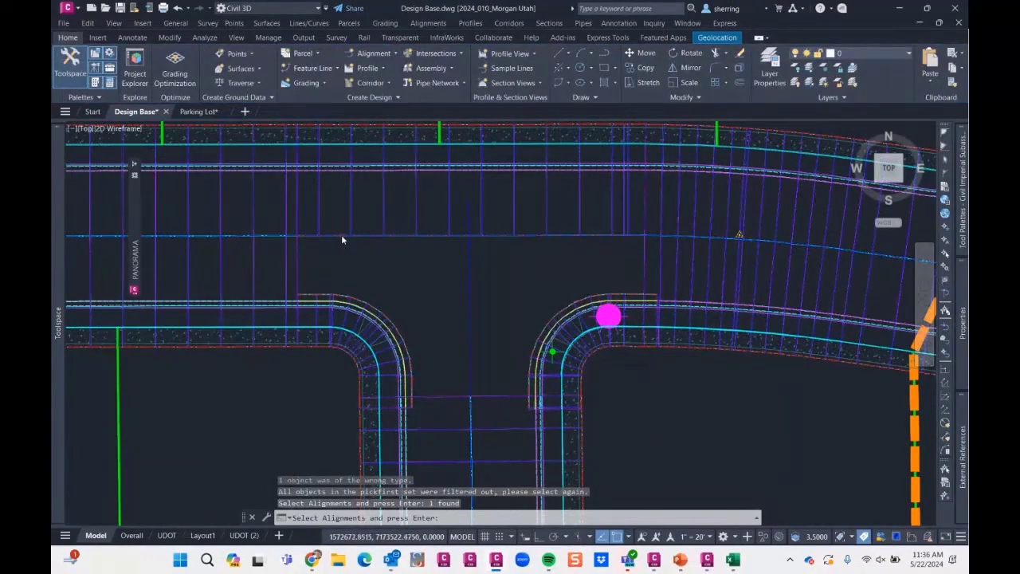
left_click(340, 234)
left_click(467, 221)
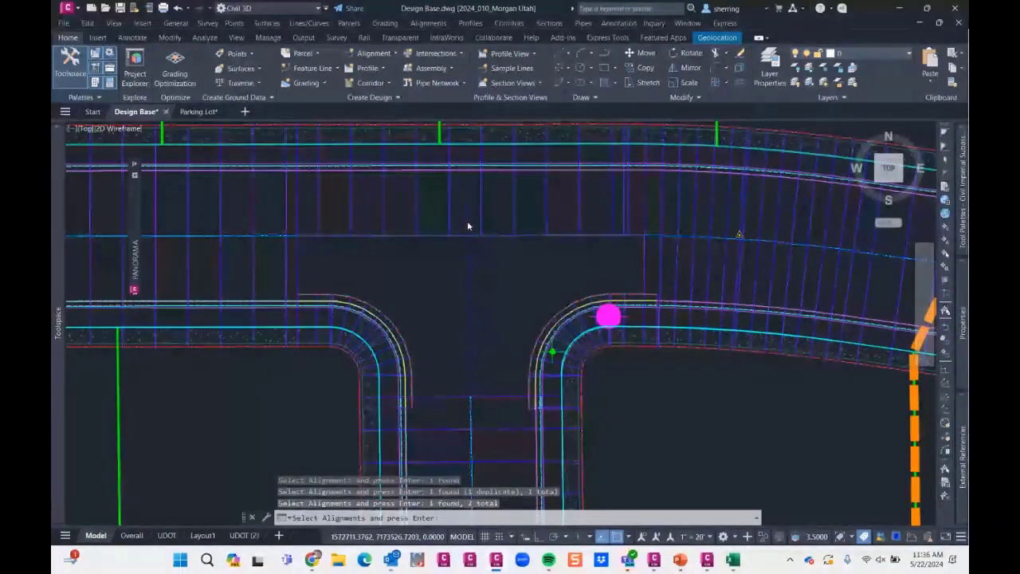
key("Return")
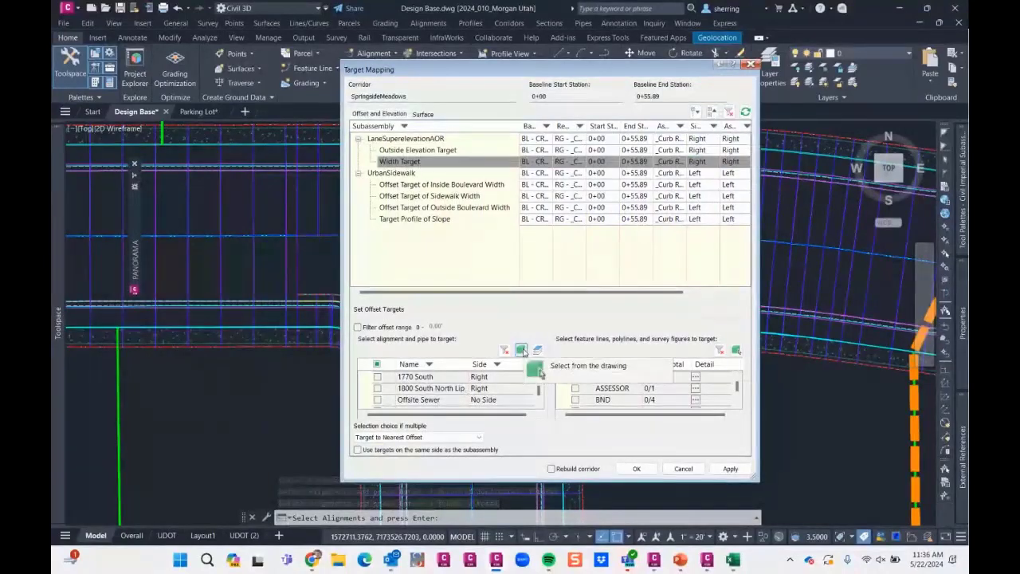
- Review which alignments are selected for the lane's Width Target, enlarging the Target Mapping window to show its offset and elevation columns
left_click(521, 351)
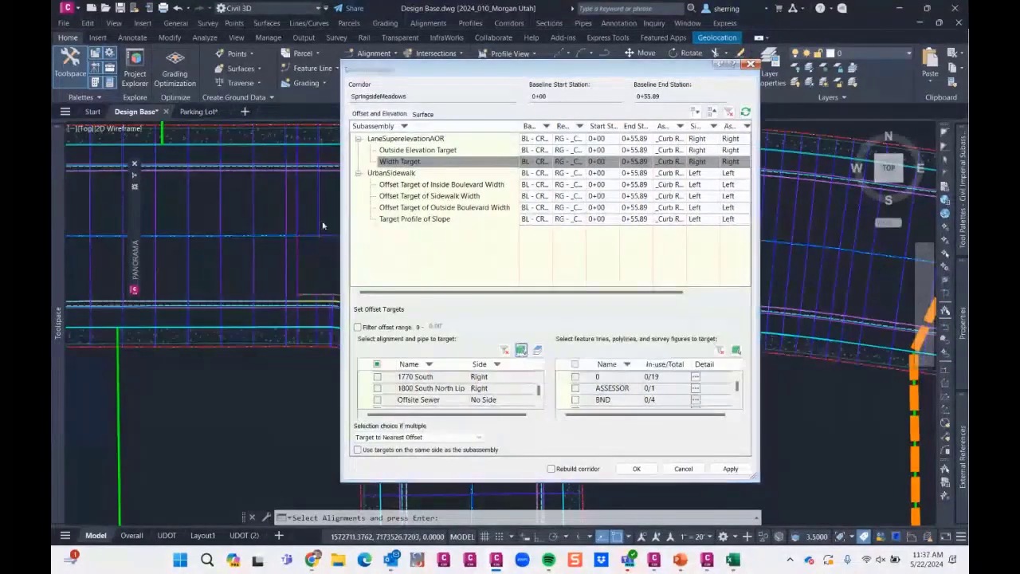
scroll(337, 237, "up", 4)
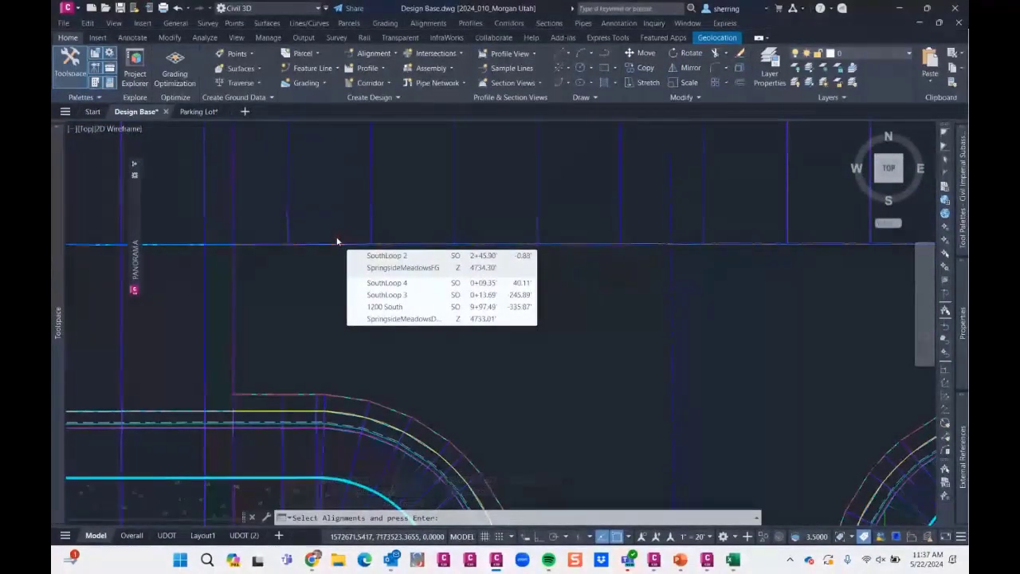
key("Return")
left_click_drag(539, 390, 539, 397)
left_click(539, 377)
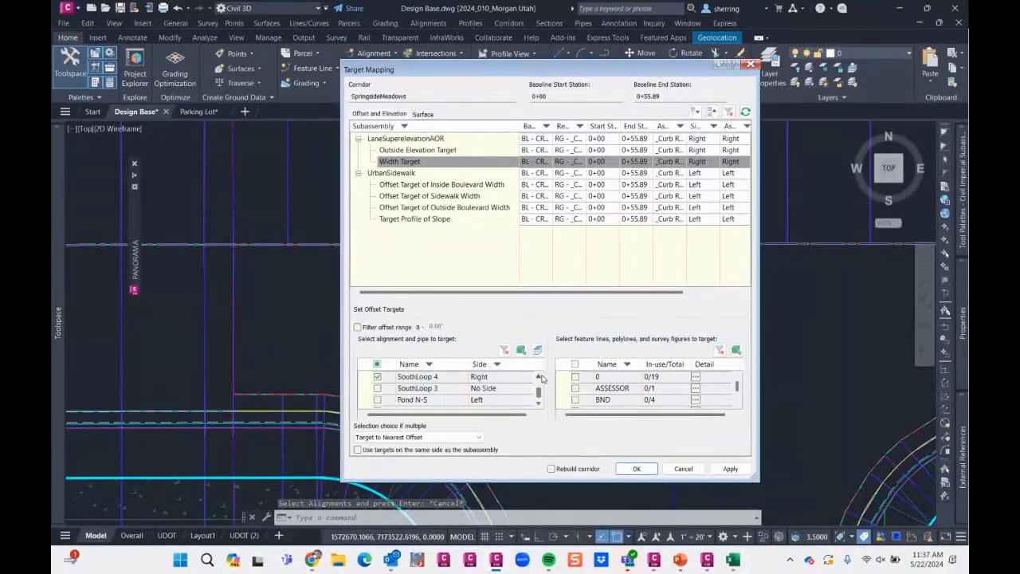
left_click(539, 377)
left_click(539, 376)
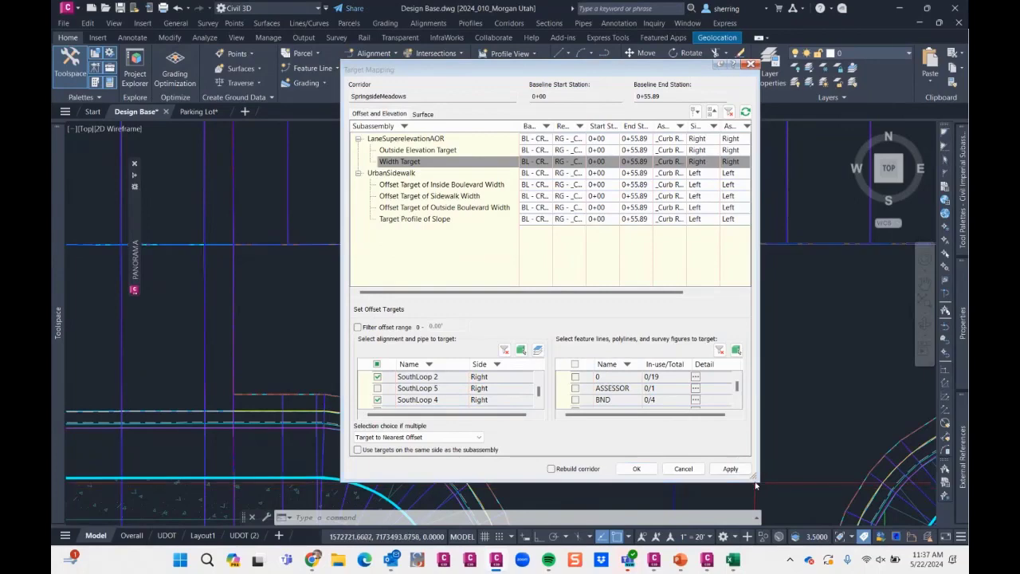
left_click_drag(754, 476, 837, 504)
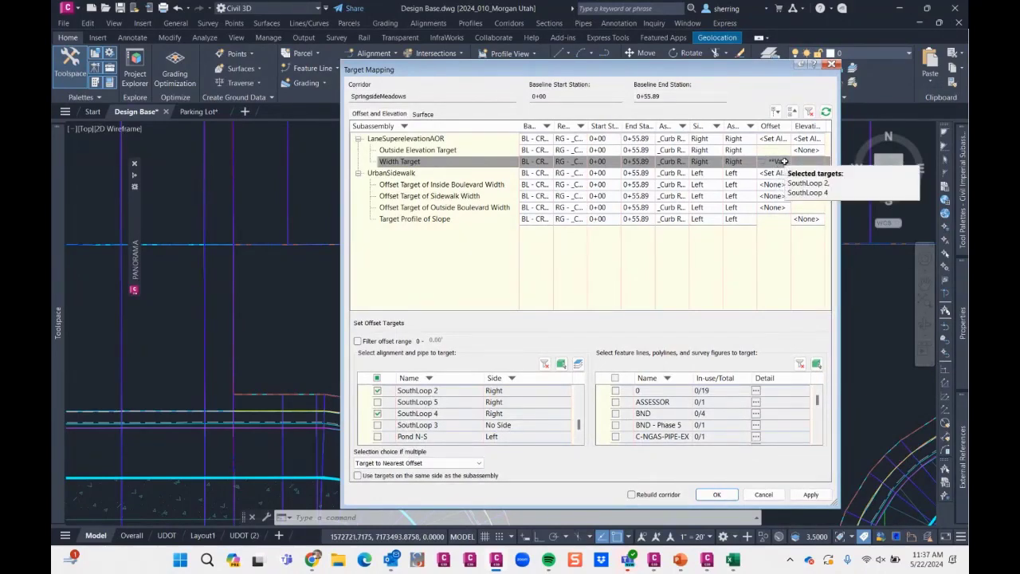
left_click(806, 150)
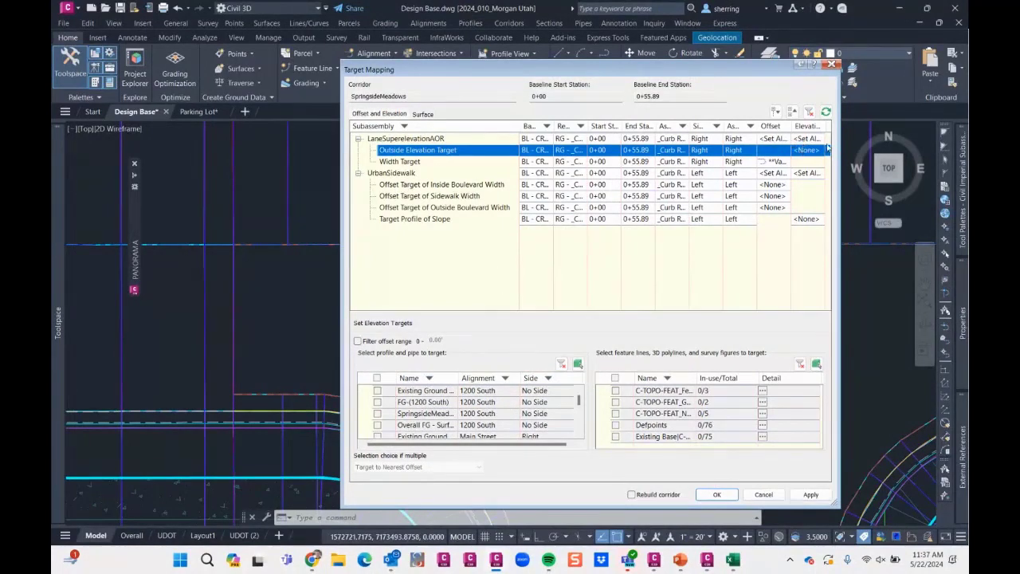
left_click(779, 161)
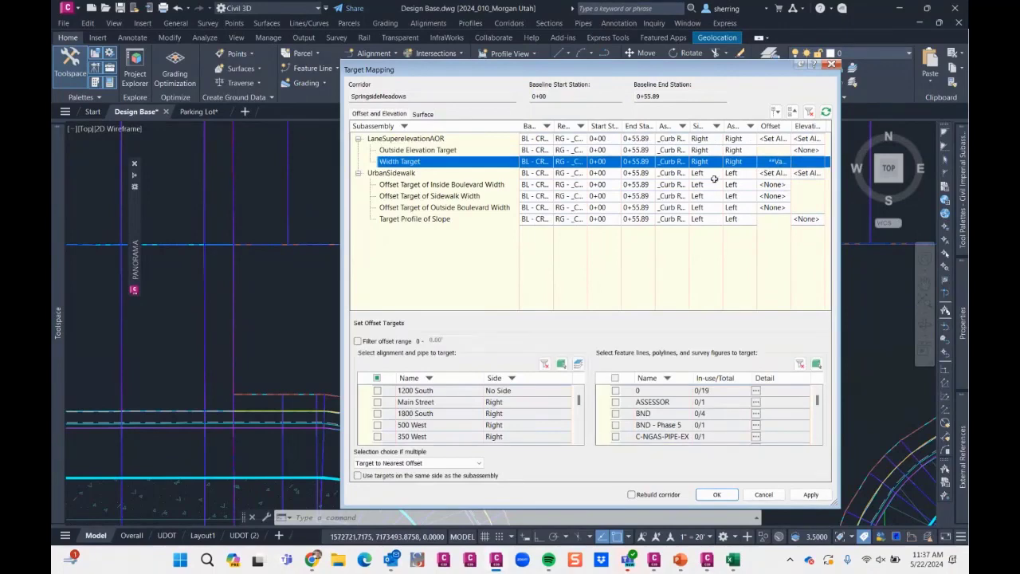
mouse_move(581, 406)
left_mouse_down()
mouse_move(579, 426)
mouse_move(579, 400)
left_mouse_up()
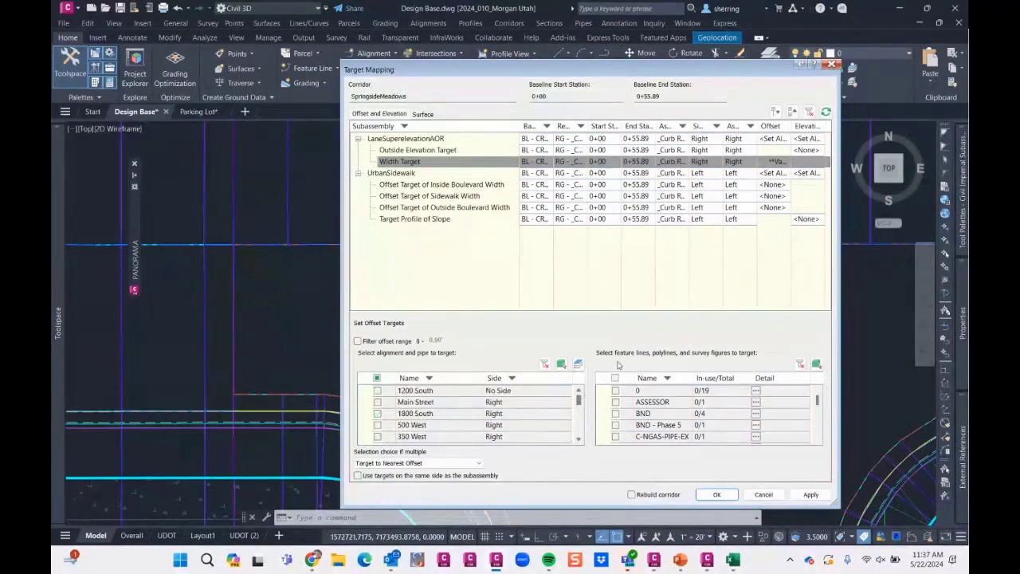
- Set the lane's Outside Elevation Target to the finished-grade profiles of SouthLoop 2 and SouthLoop 4, and accept the target mapping
left_click(786, 153)
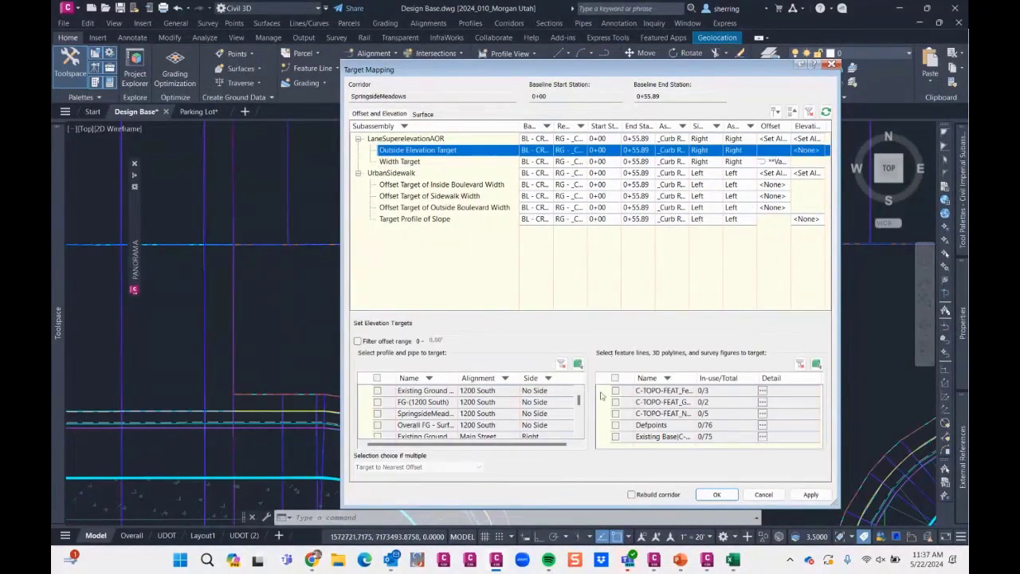
left_click_drag(579, 403, 580, 411)
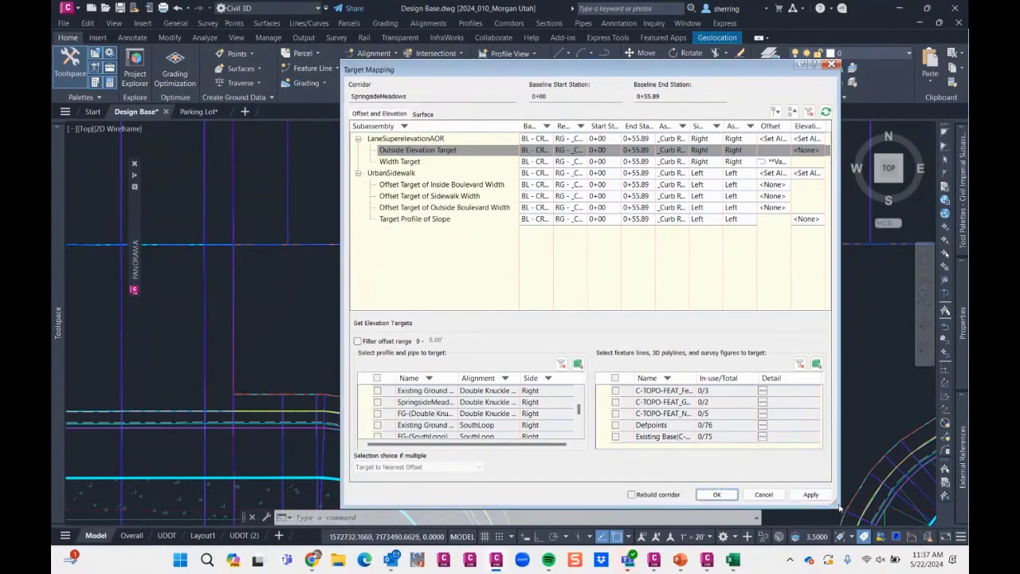
left_click_drag(836, 504, 899, 510)
scroll(507, 432, "down", 1)
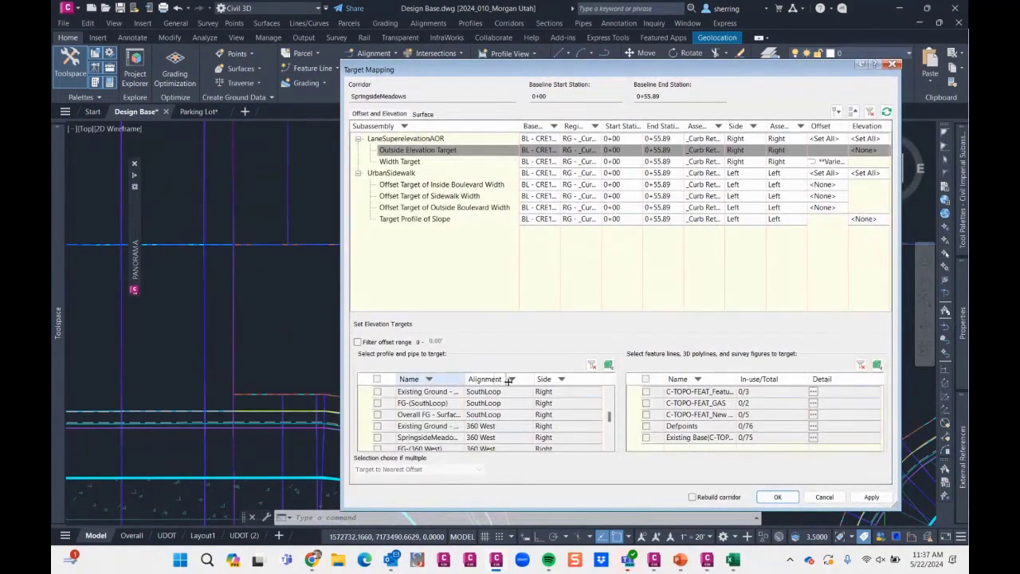
left_click_drag(509, 381, 509, 380)
scroll(519, 421, "down", 5)
scroll(513, 423, "down", 3)
left_click(377, 414)
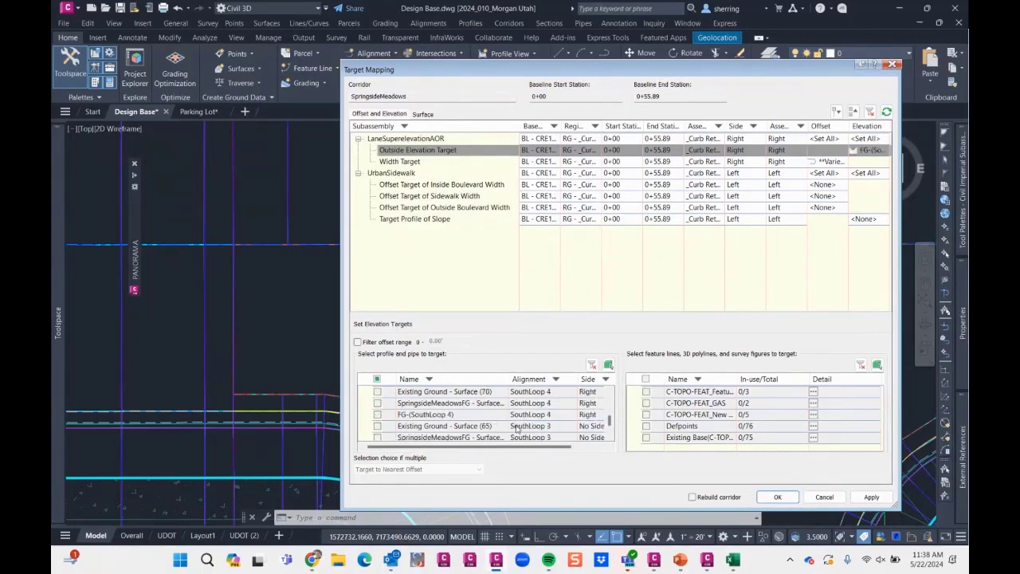
left_click(378, 414)
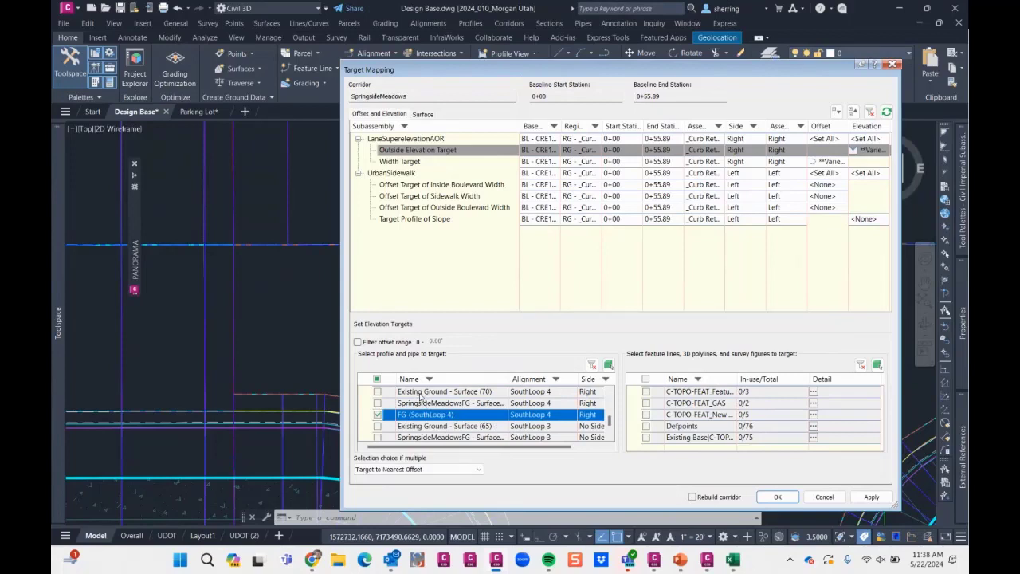
left_click(777, 496)
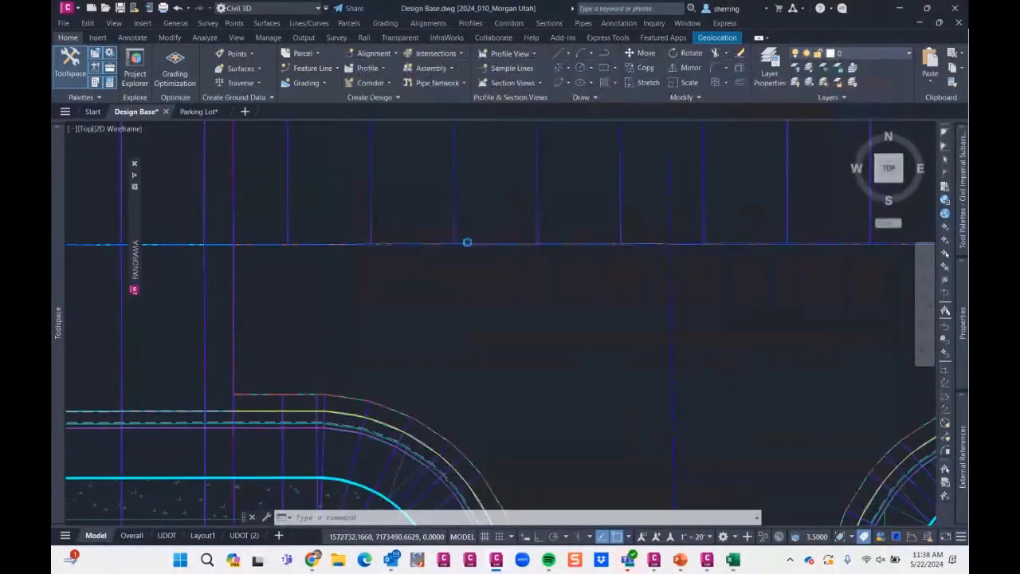
- Match the region parameters of the western curb return region onto the eastern curb return region and clear the selection
scroll(416, 200, "down", 5)
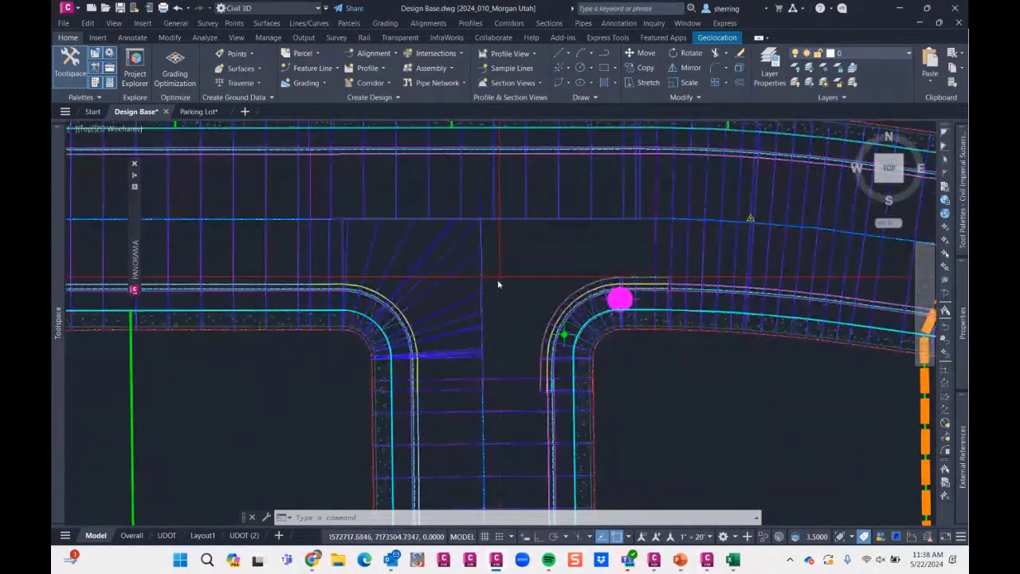
left_click(435, 241)
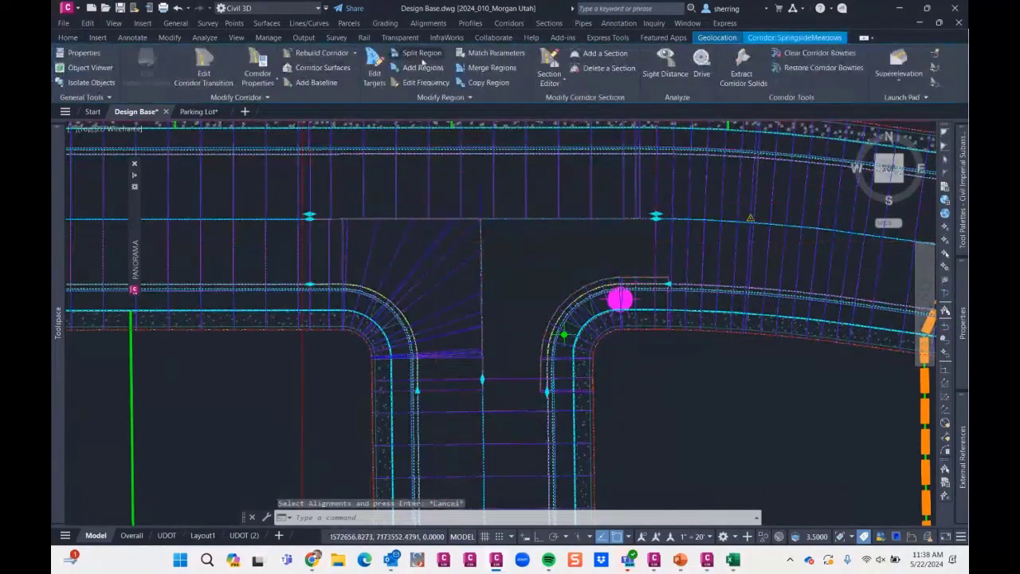
left_click(495, 54)
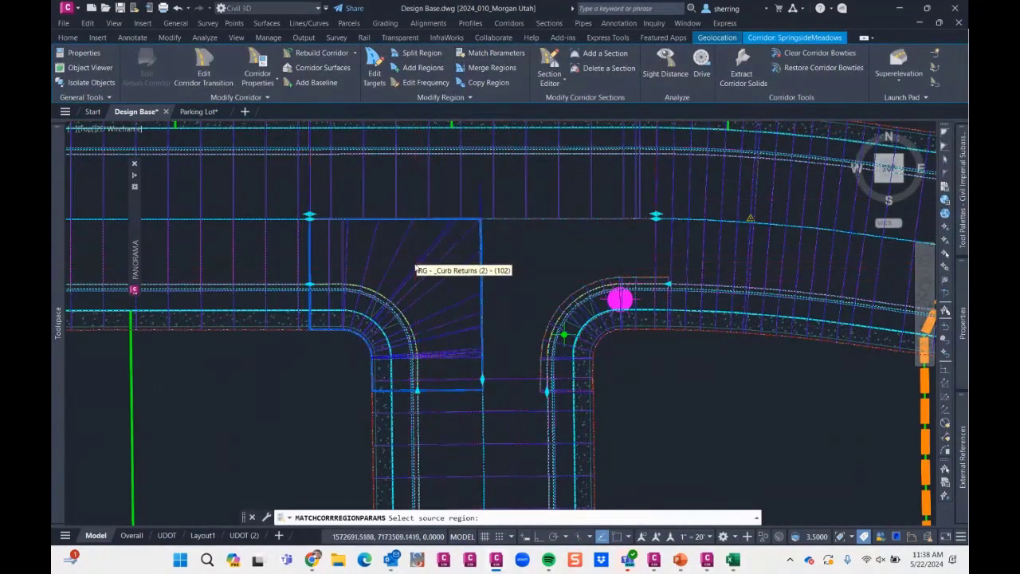
left_click(421, 269)
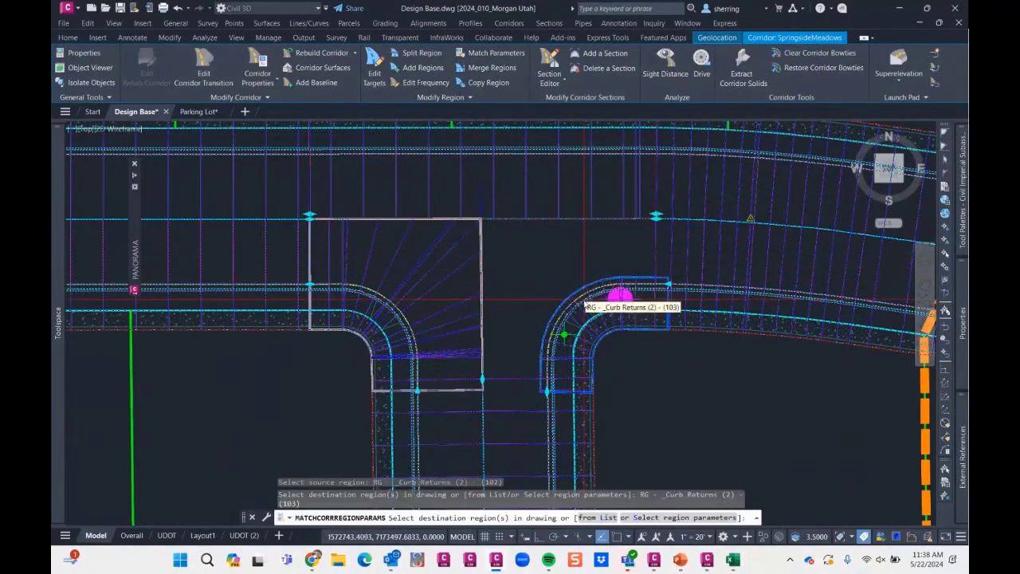
left_click(584, 304)
key("Return")
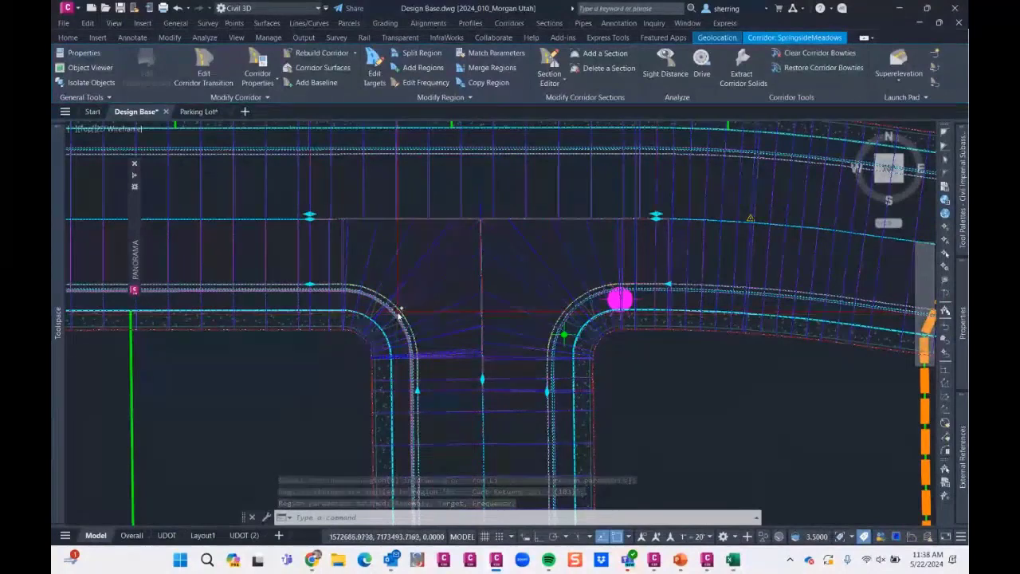
key("Escape")
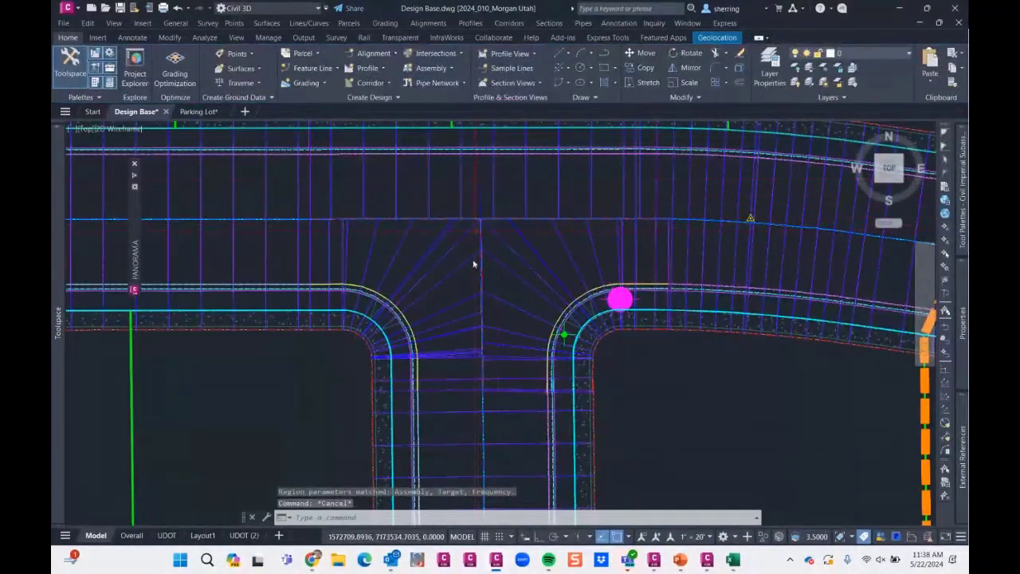
scroll(587, 293, "up", 2)
left_click(586, 294)
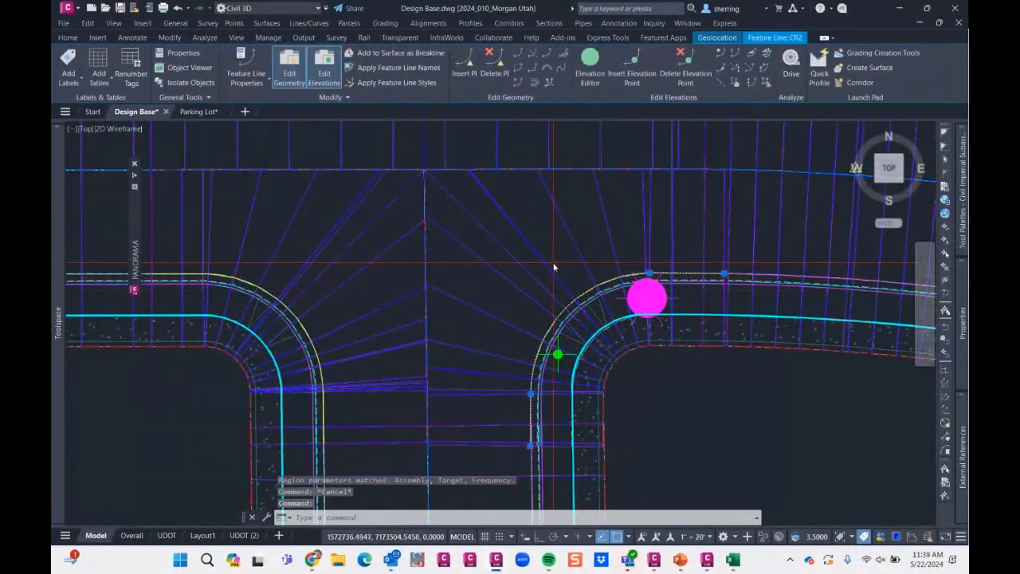
key("Escape")
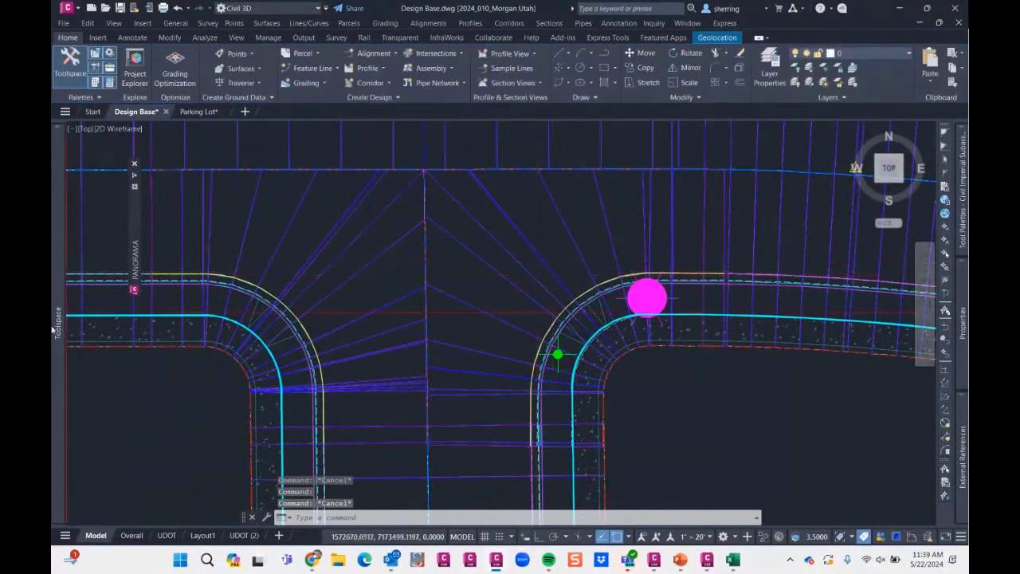
mouse_move(100, 270)
left_click(344, 177)
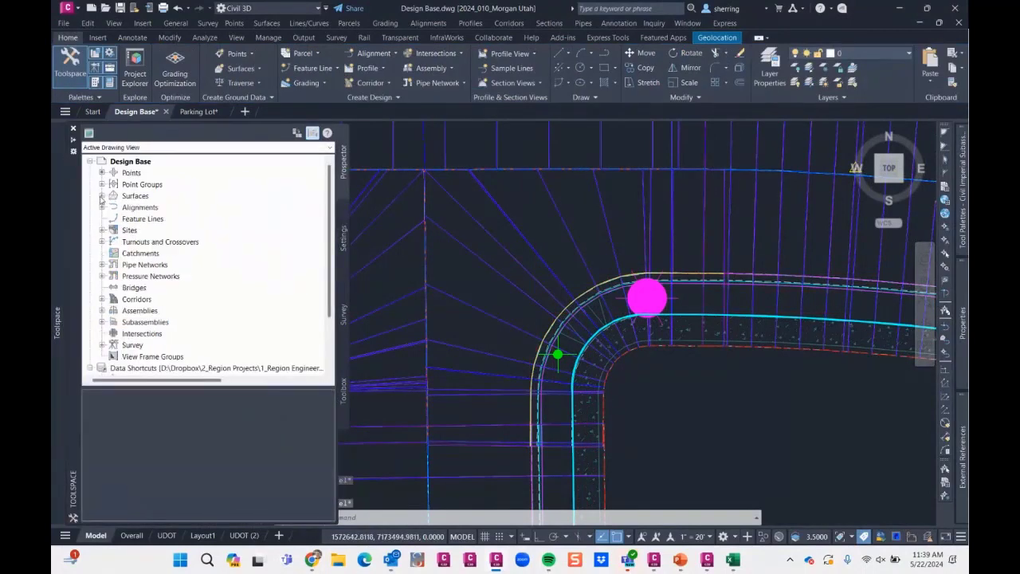
left_click(101, 195)
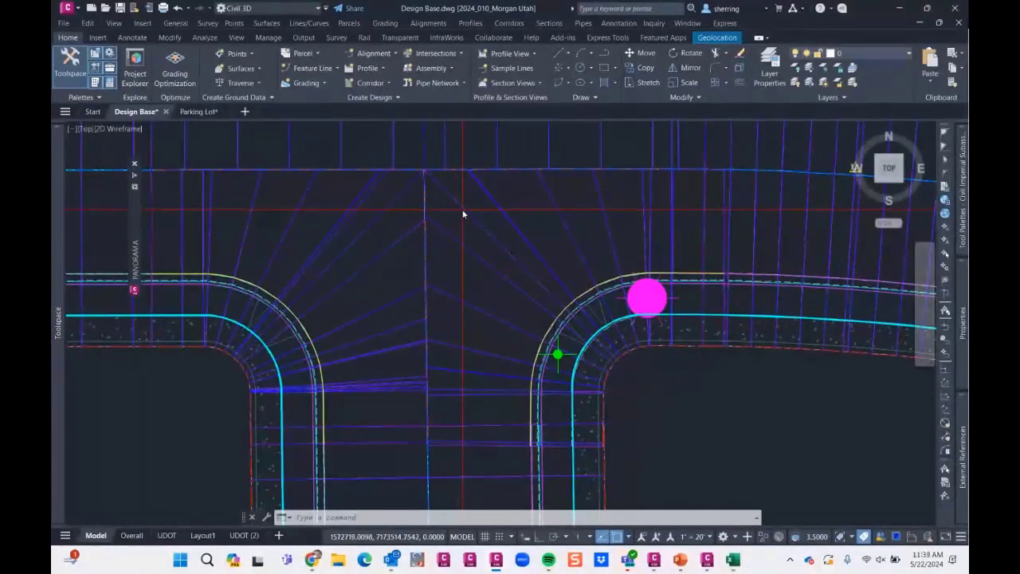
- Change the SpringsideMeadows corridor's code set style to All Codes with No Shading, Basic and finally Codes With Labels
left_click(467, 215)
mouse_move(960, 354)
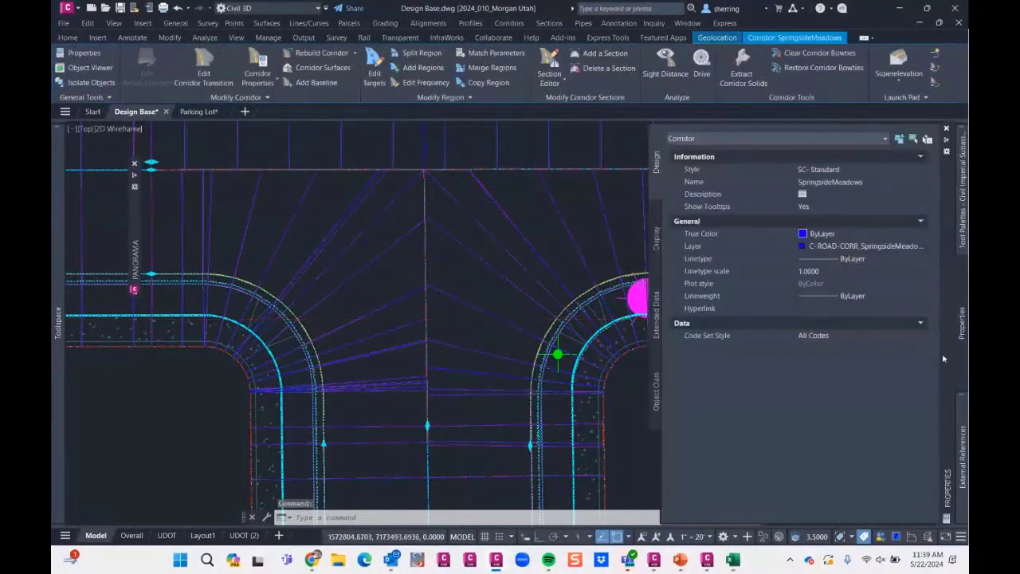
left_click(850, 335)
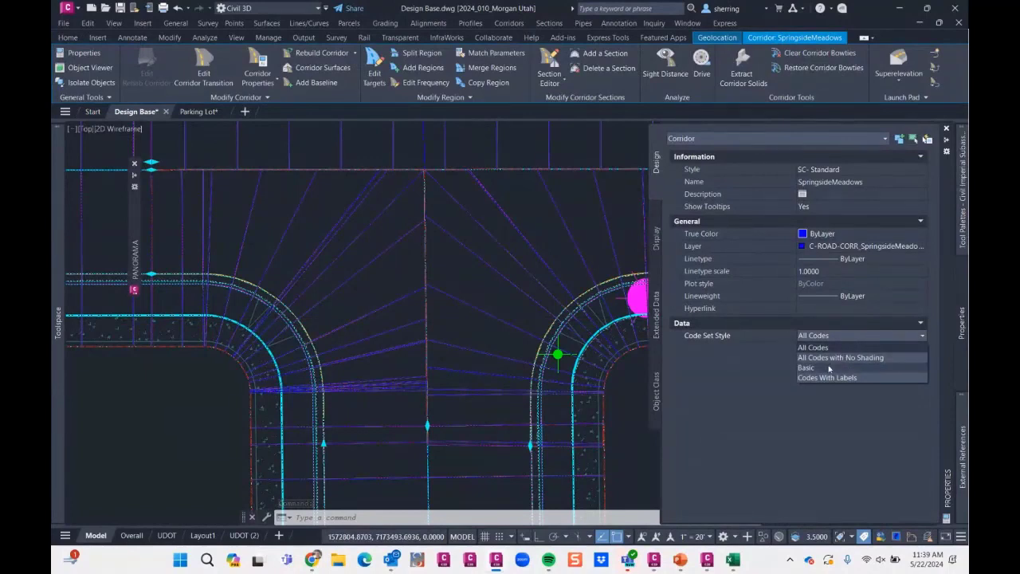
left_click(829, 357)
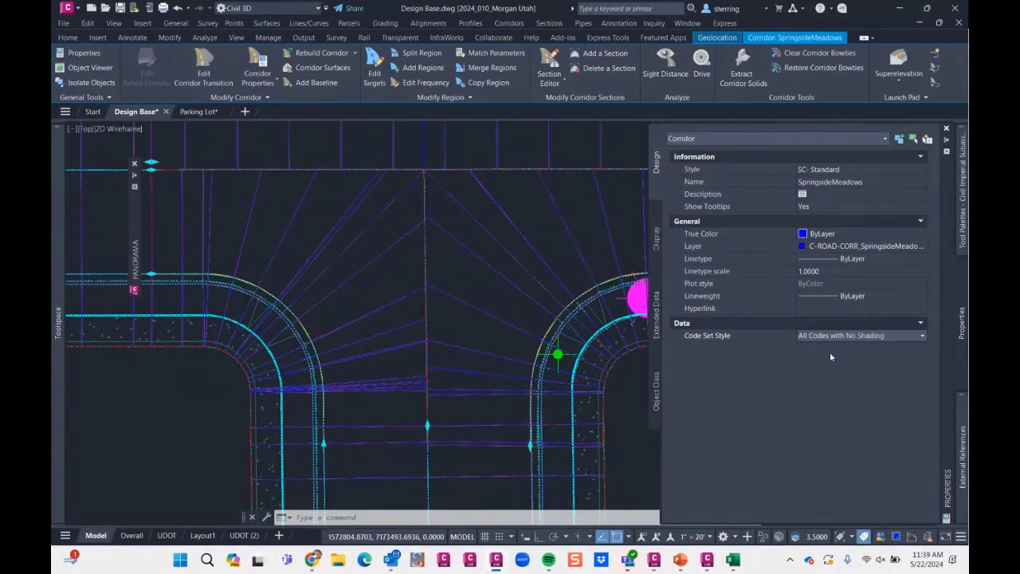
left_click(830, 338)
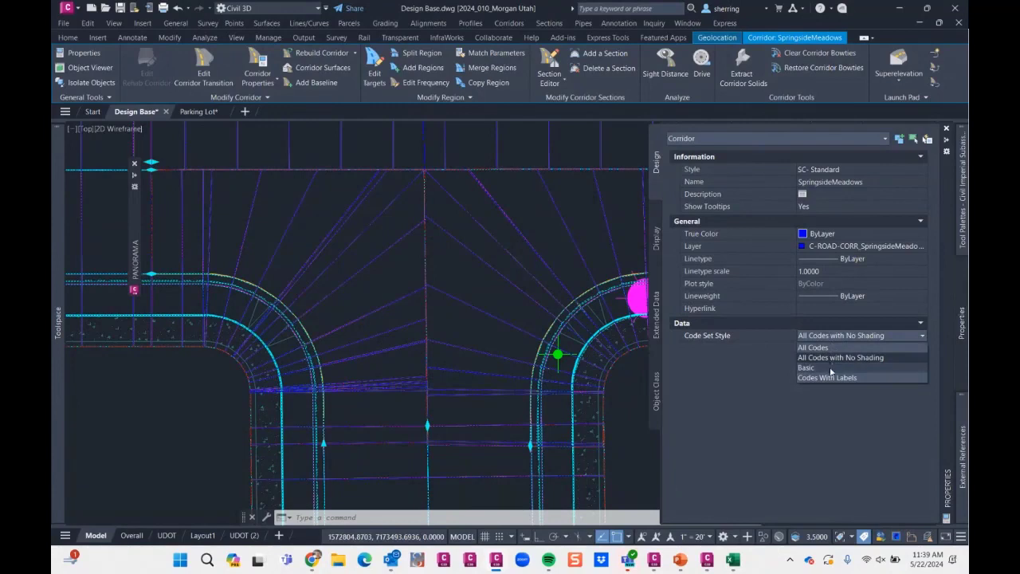
left_click(829, 370)
left_click(829, 336)
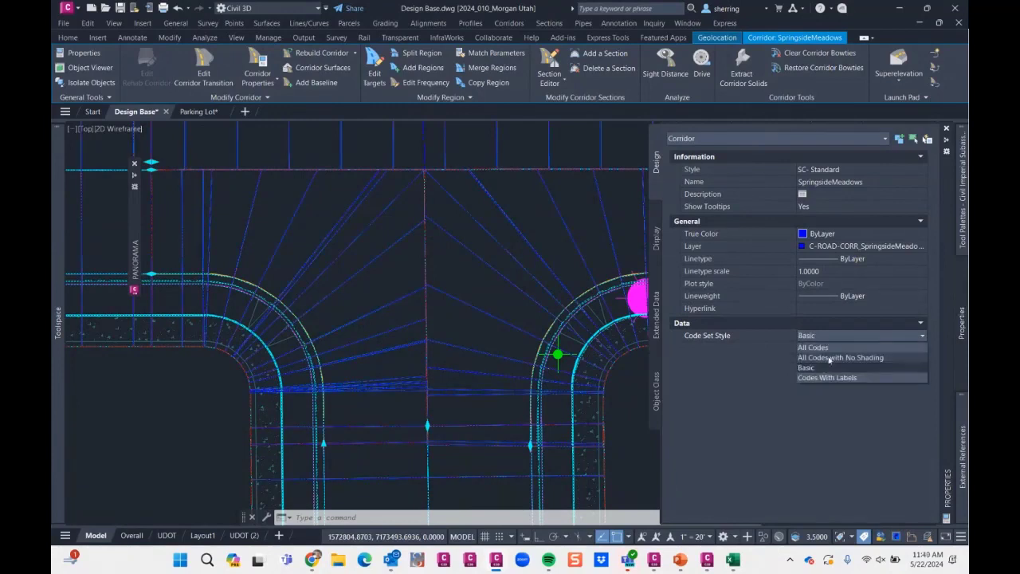
left_click(821, 378)
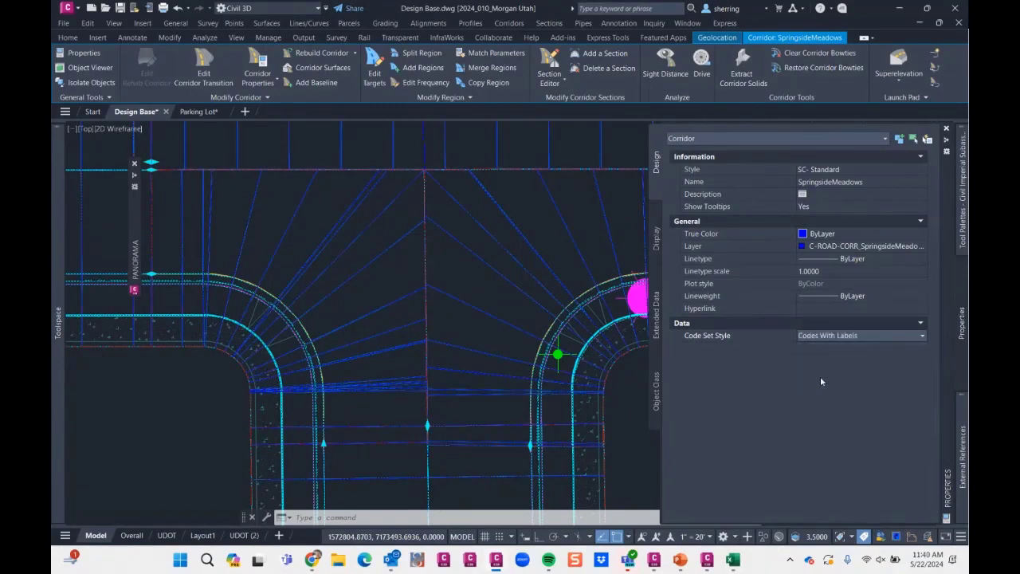
- Examine the available code set styles and the corridor at the T-intersection's centre, and clear the corridor selection
left_click(828, 336)
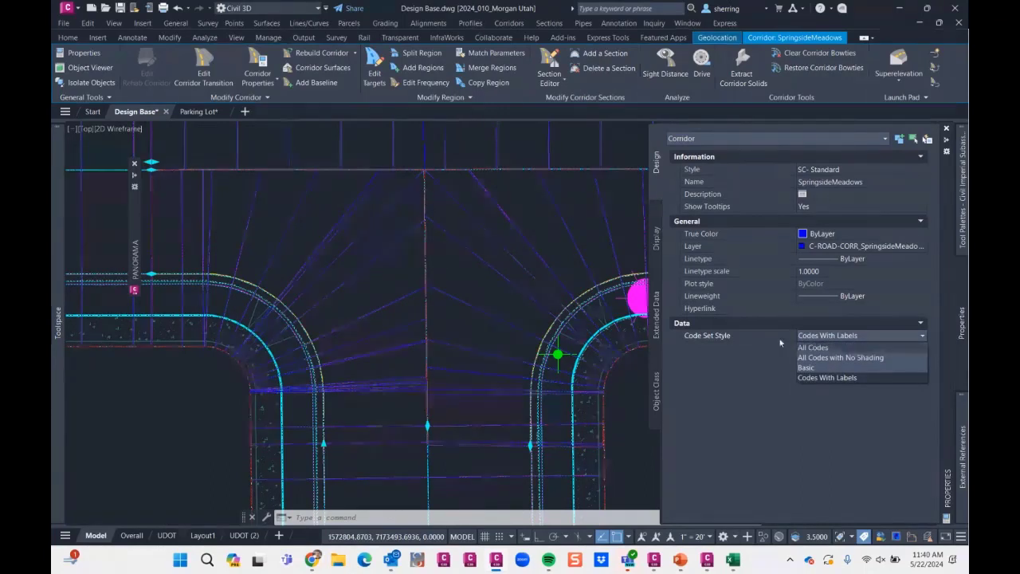
left_click(759, 354)
left_click(817, 337)
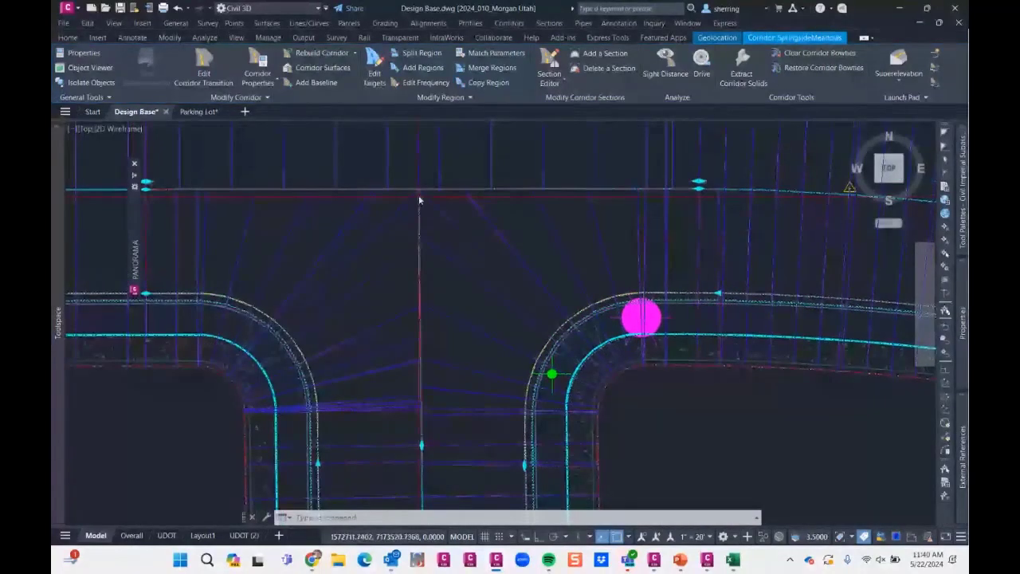
scroll(416, 204, "up", 5)
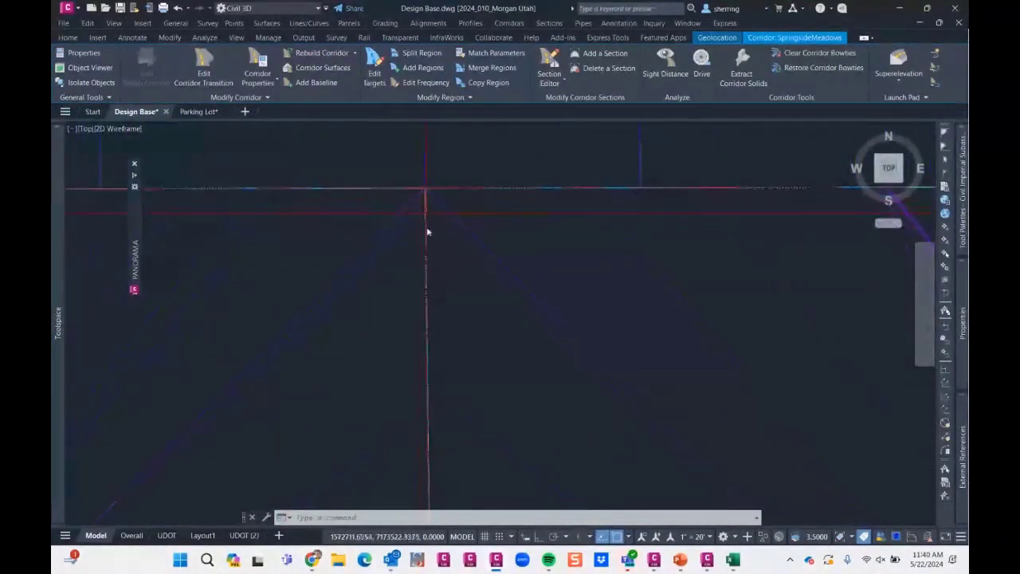
scroll(412, 209, "down", 5)
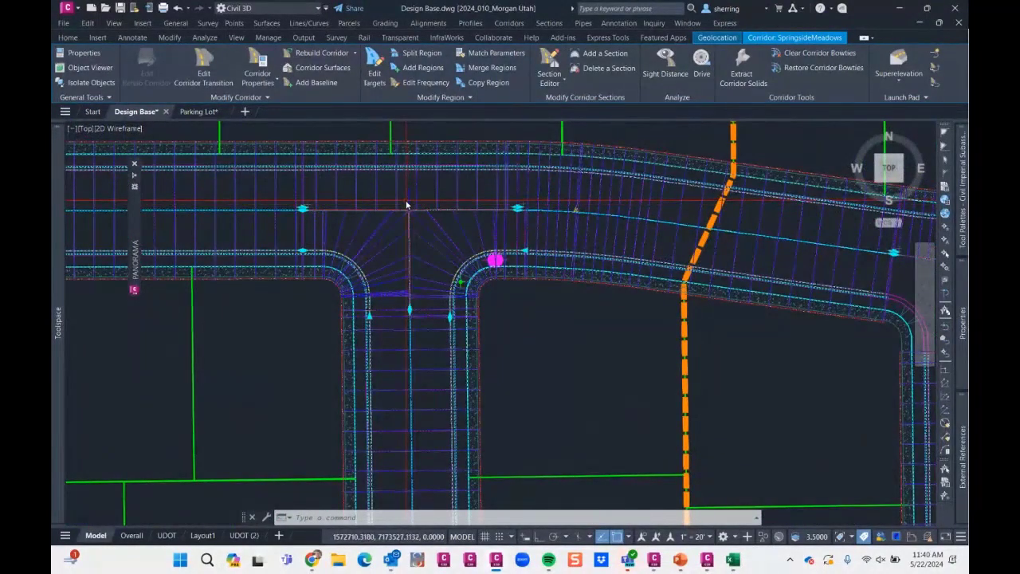
mouse_move(962, 311)
left_click(883, 336)
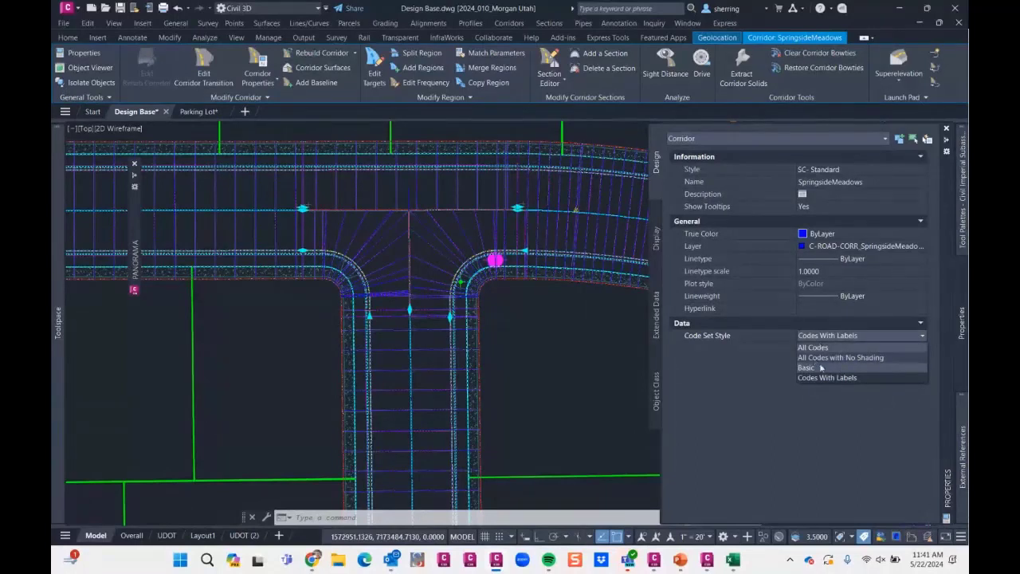
left_click(768, 366)
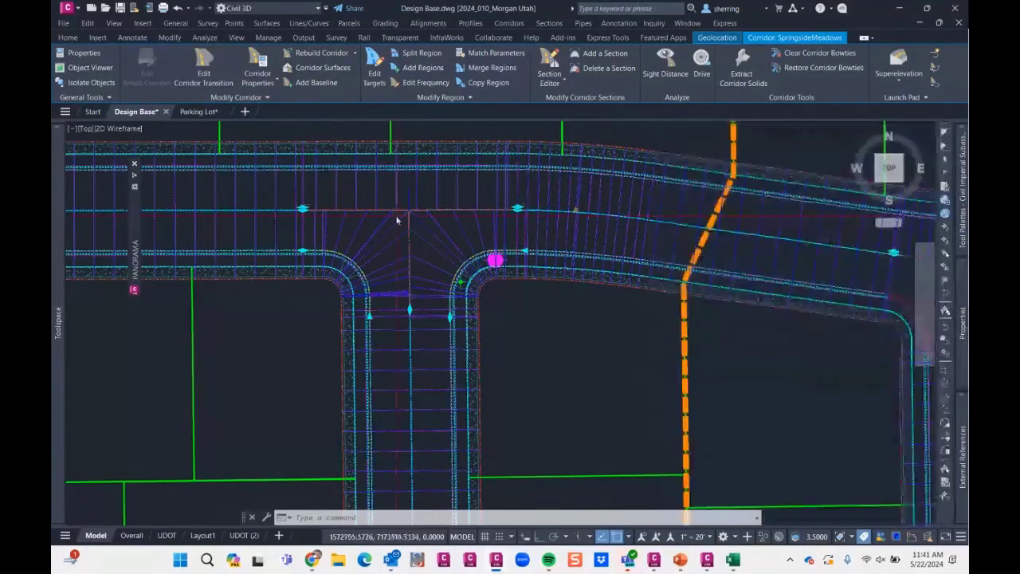
key("Escape")
middle_click_drag(399, 221, 403, 252)
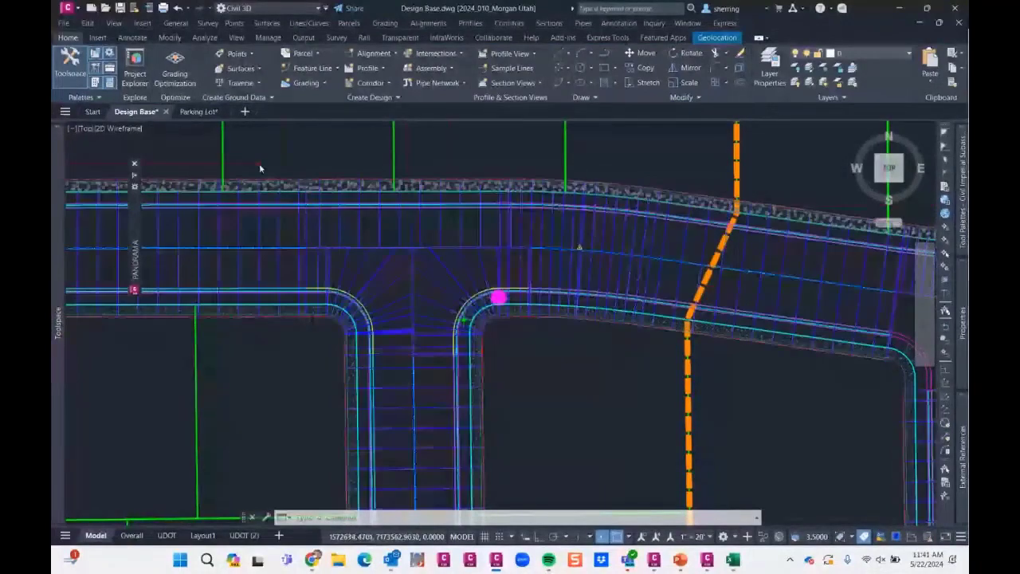
- Switch to the Parking Lot drawing and draw a rectangle in the empty area east of the site
left_click(199, 111)
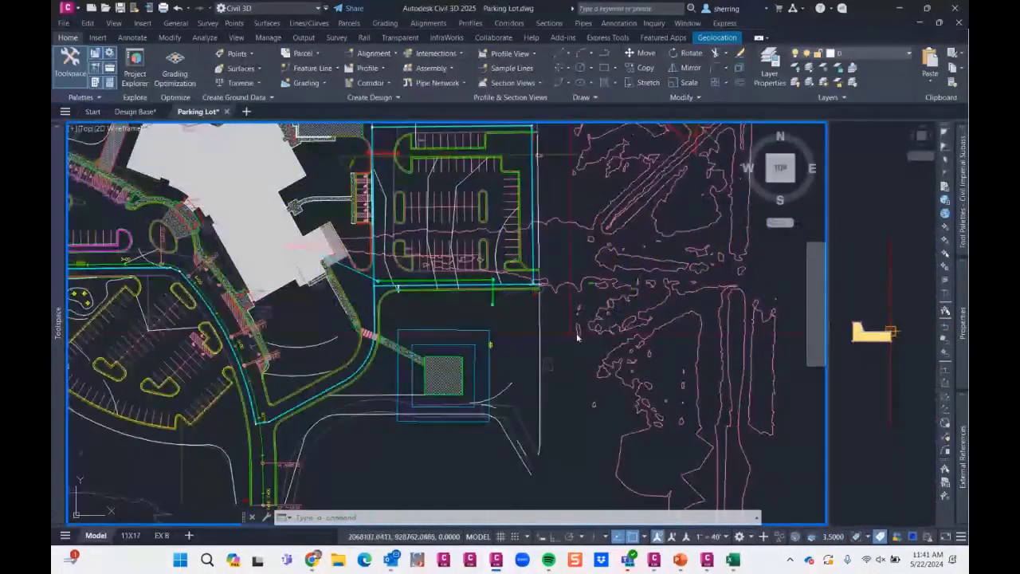
middle_click_drag(650, 282, 419, 319)
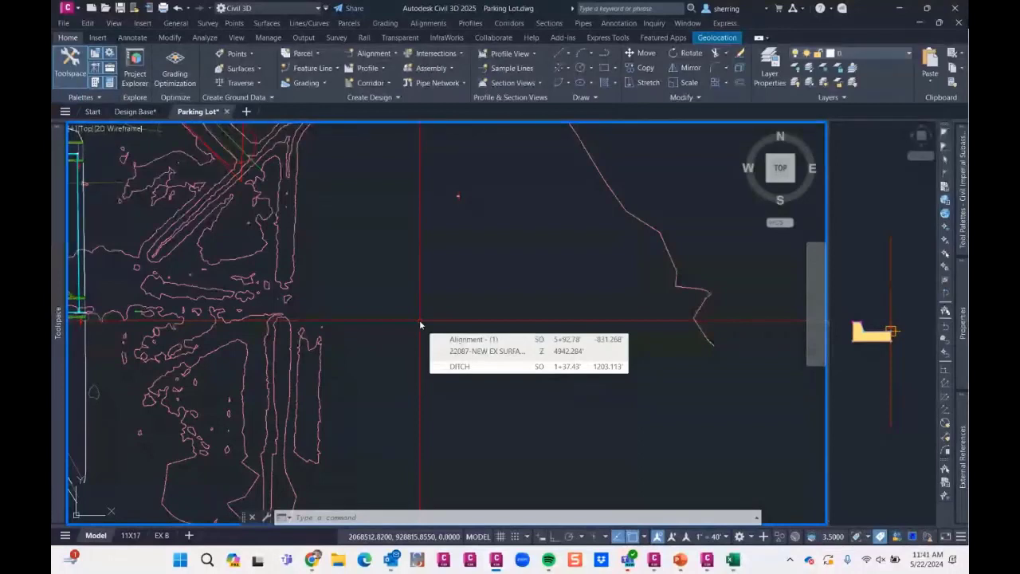
middle_click_drag(423, 332, 432, 292)
key("Escape")
key("Escape")
key("Escape")
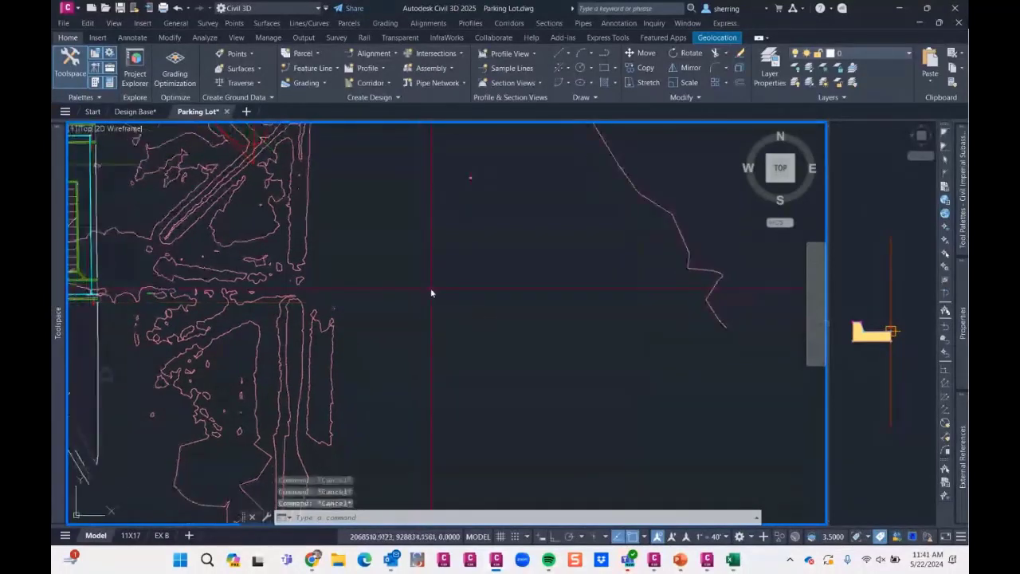
type("rec")
key("Return")
left_click(400, 256)
left_click(467, 311)
- Draw a second, taller rectangle east of the first one and erase the first rectangle
key("Return")
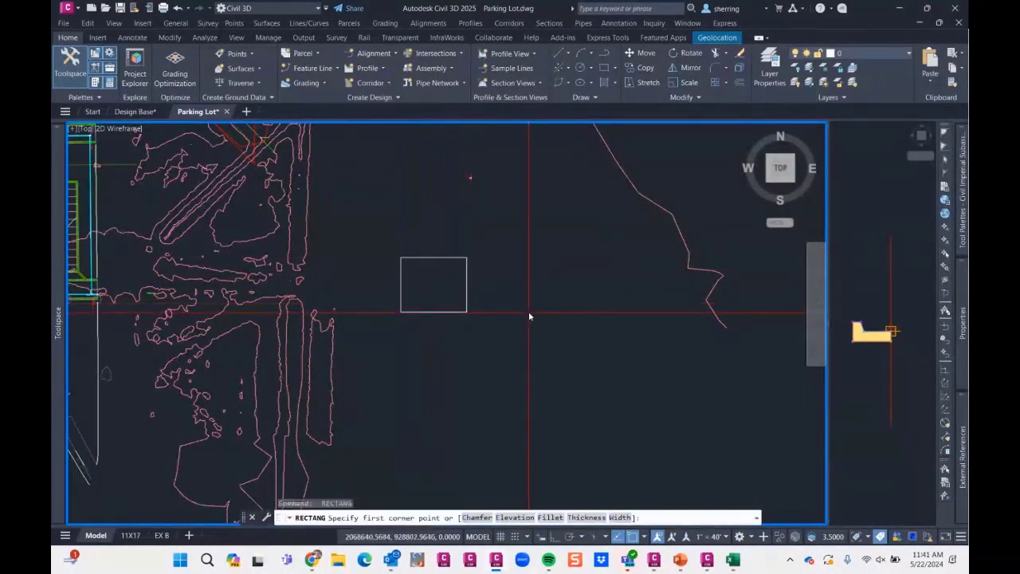
scroll(528, 316, "down", 3)
left_click(552, 279)
left_click(523, 342)
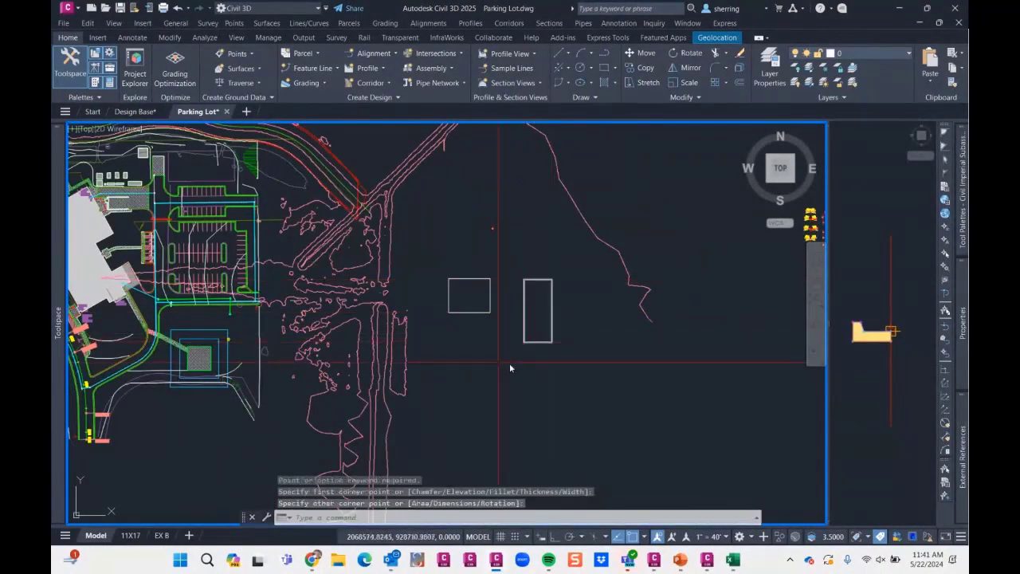
left_click(463, 311)
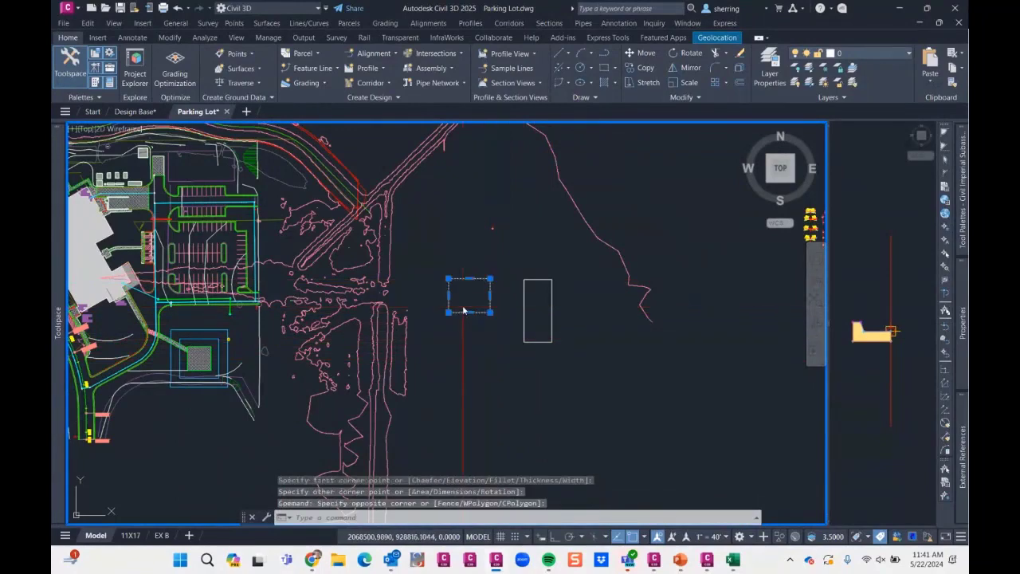
key("Delete")
- Set the invert elevation of the PVC pipe connected to the sewer structure southeast of the building to 4940
middle_click_drag(342, 294, 429, 277)
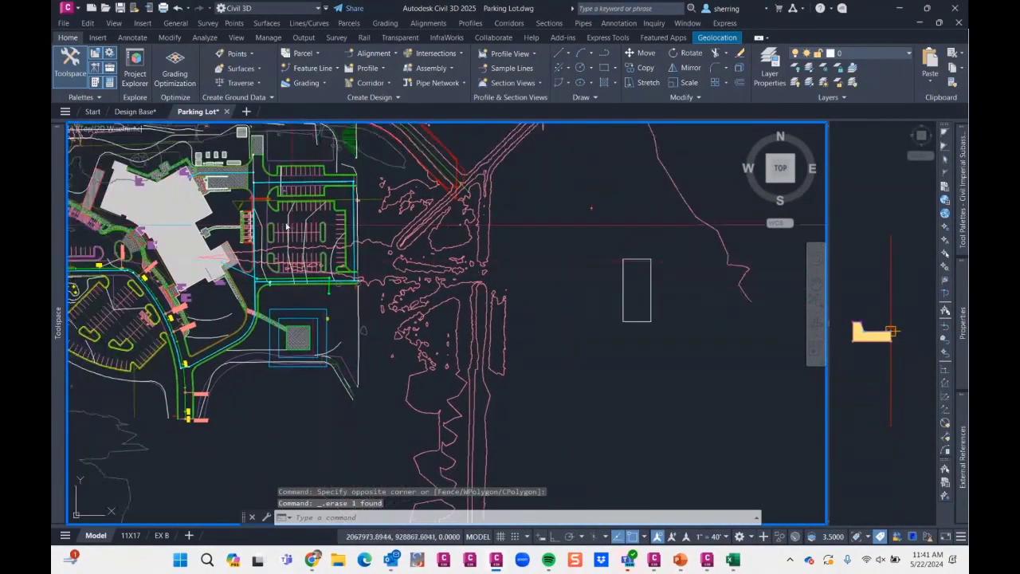
scroll(252, 278, "up", 5)
left_click(282, 283)
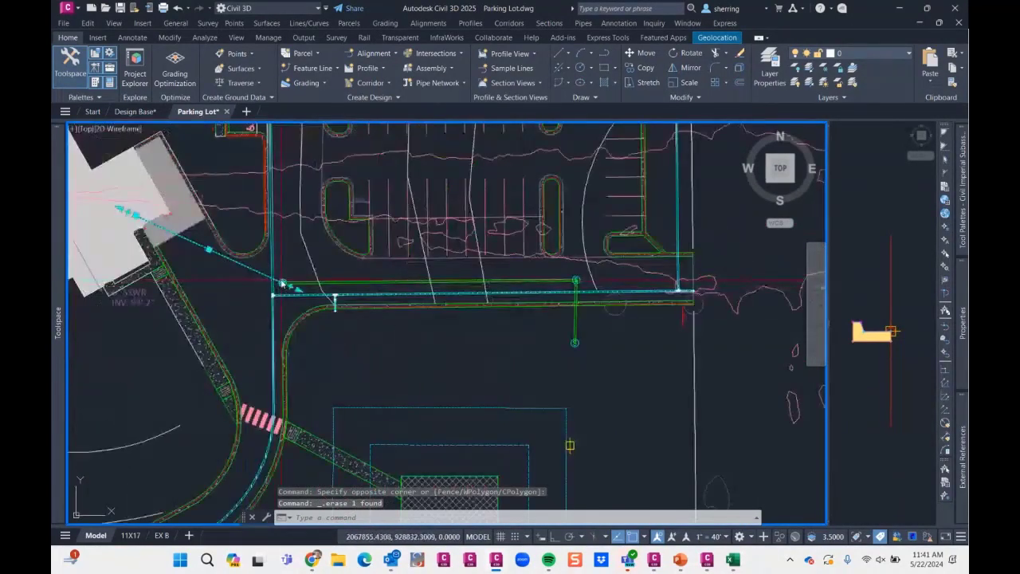
key("Escape")
key("Escape")
scroll(282, 284, "up", 3)
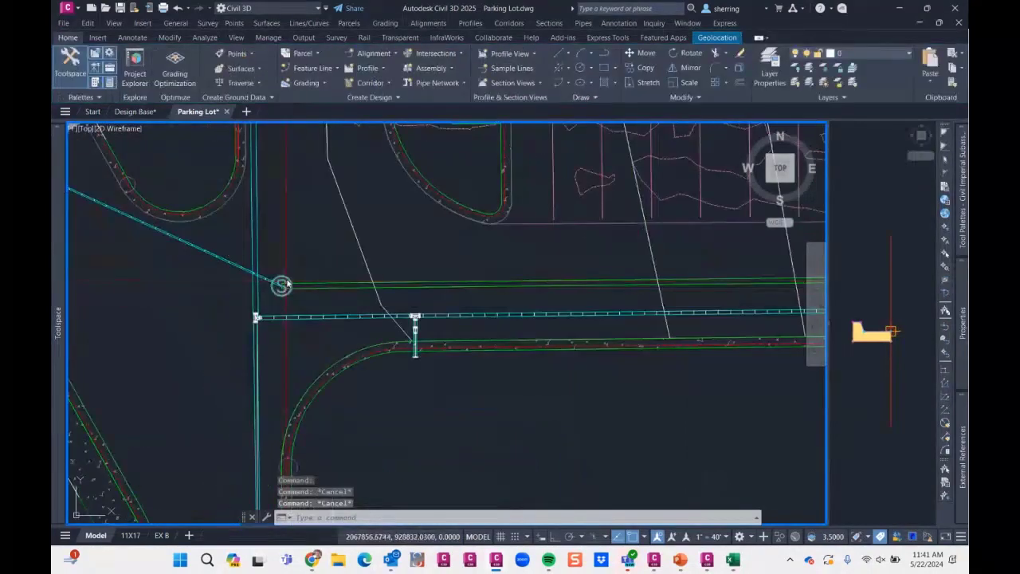
left_click(288, 284)
right_click(382, 322)
left_click(428, 460)
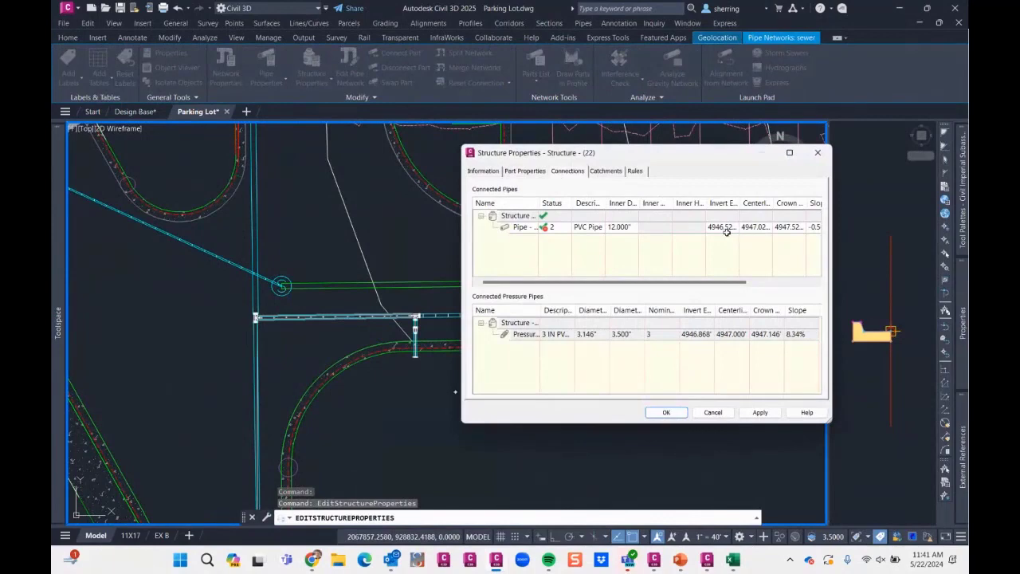
double_click(724, 228)
type("4940")
left_click(666, 412)
key("Escape")
- Erase two feature lines in the southwestern parking lot
scroll(524, 266, "down", 5)
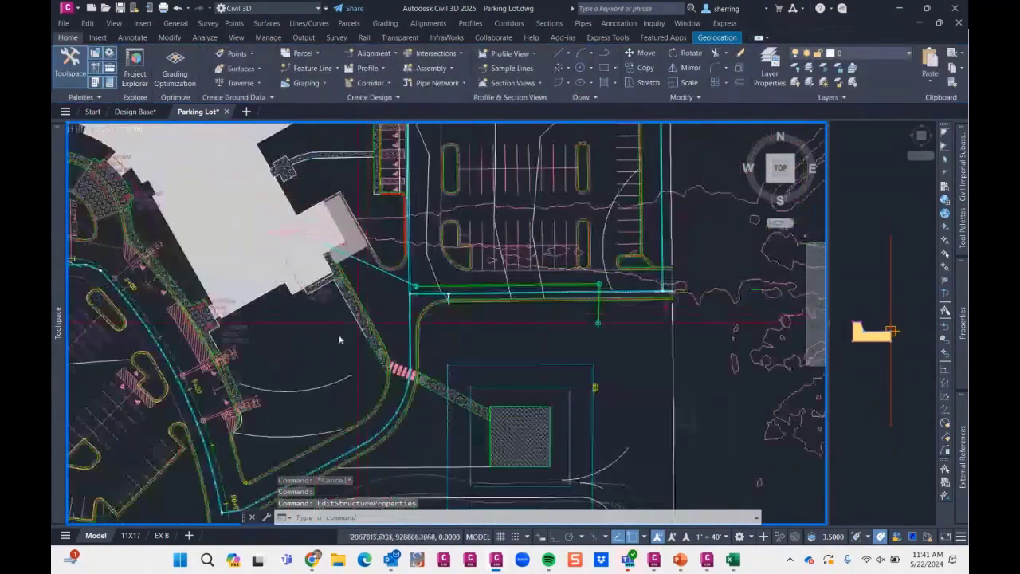
scroll(339, 340, "down", 3)
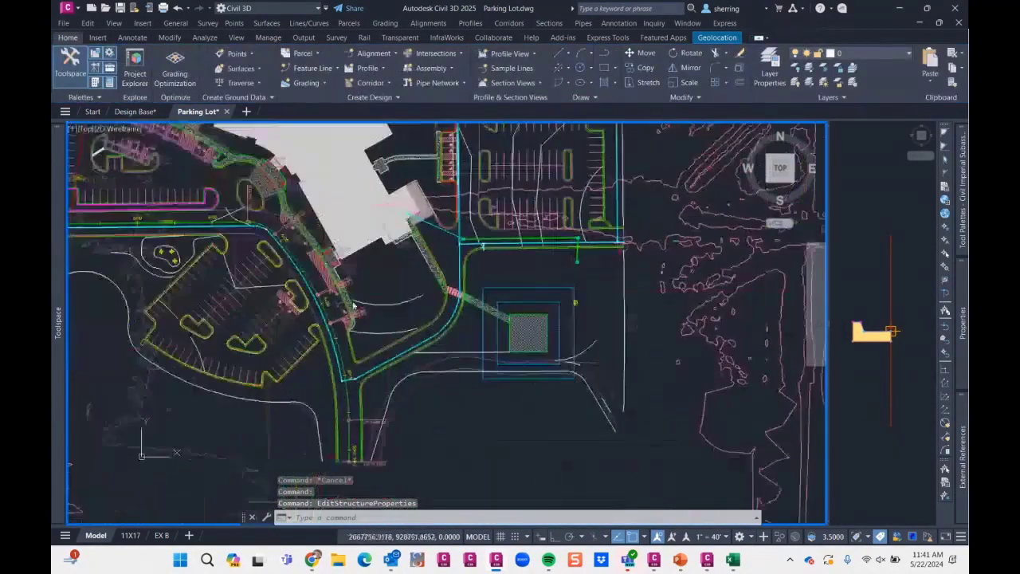
left_click(278, 353)
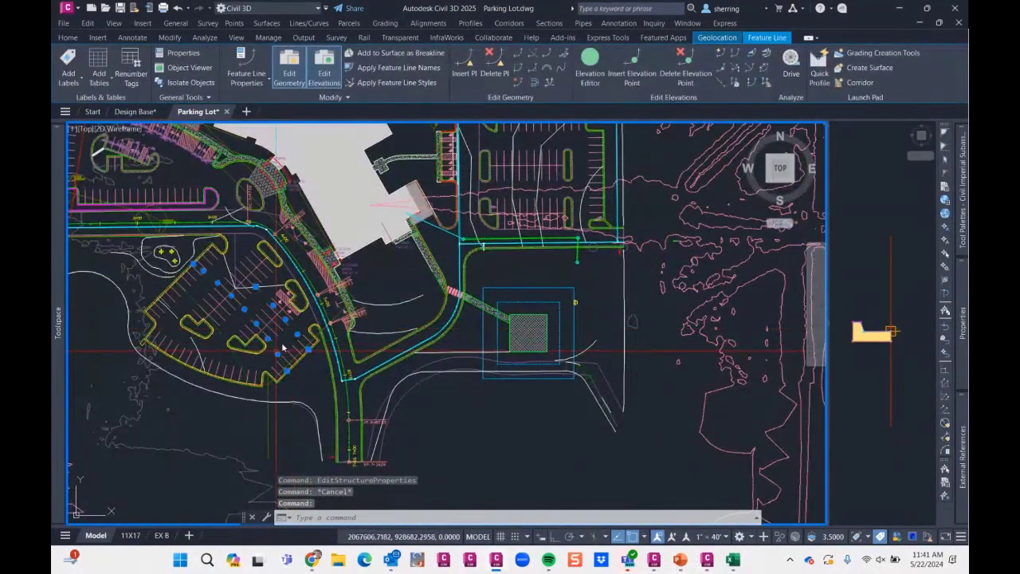
left_click(282, 348)
scroll(282, 348, "down", 5)
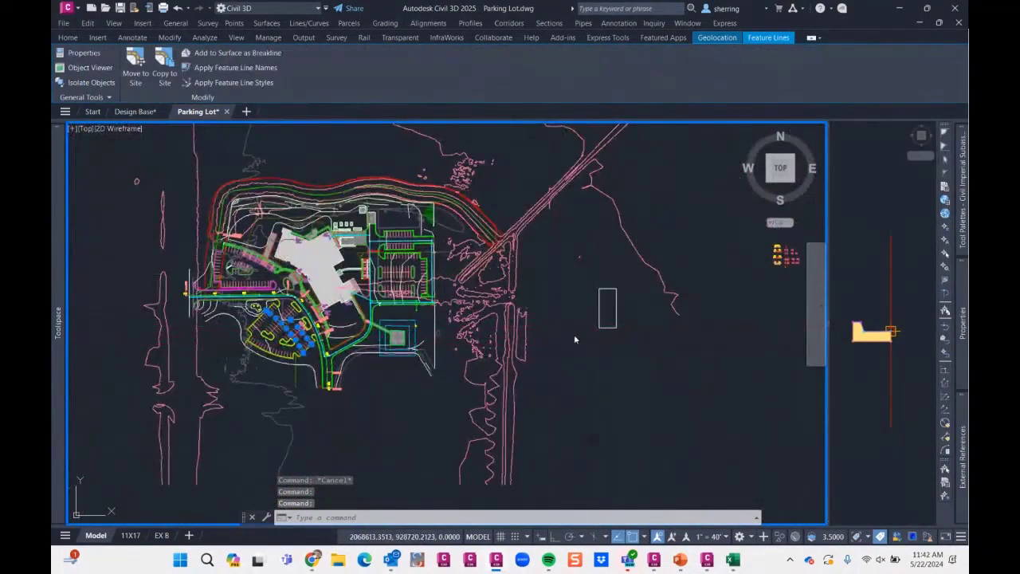
key("Delete")
scroll(431, 249, "up", 2)
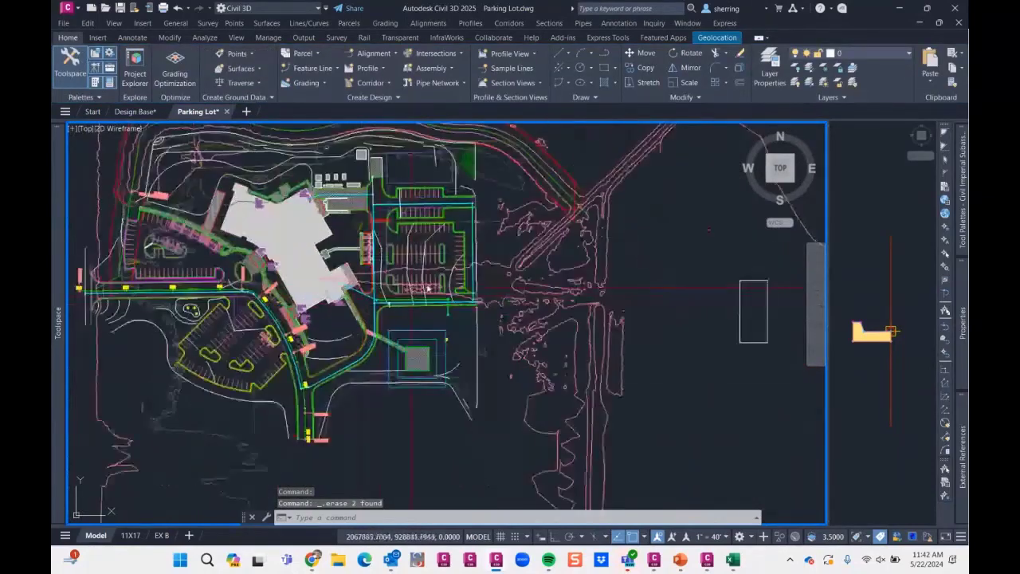
left_click(430, 242)
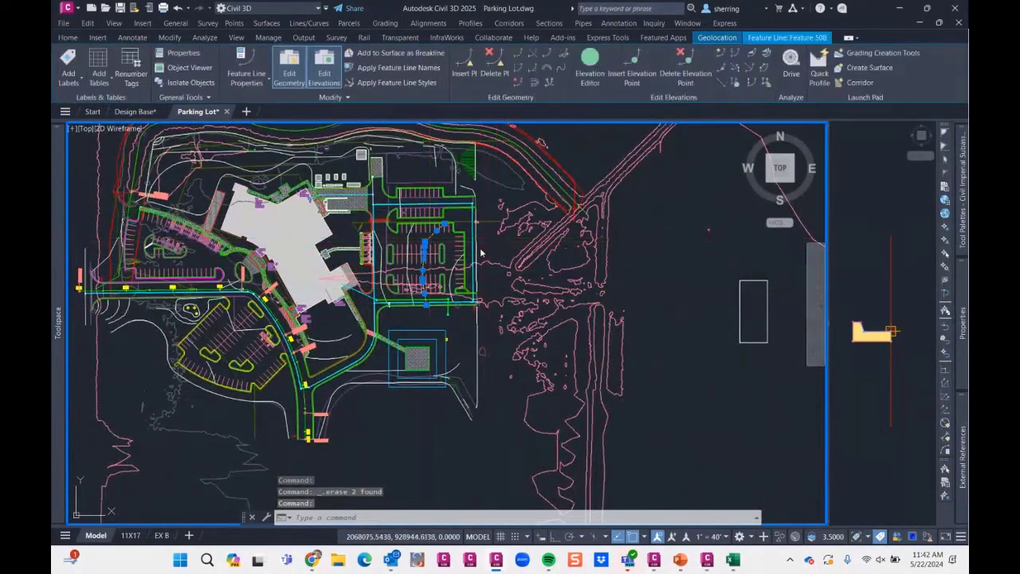
key("Escape")
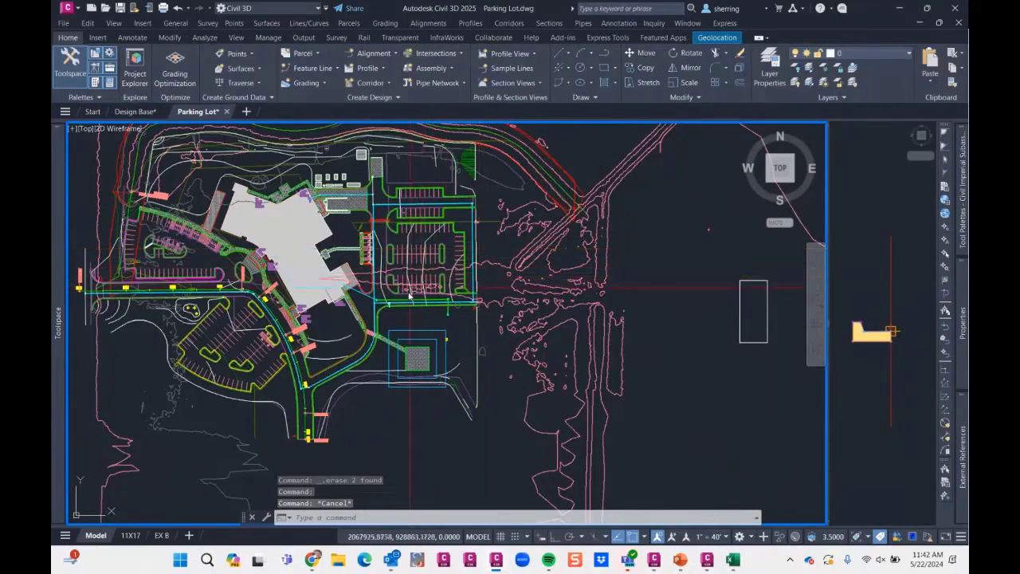
- Shorten the sewer pipe south of the eastern parking lot by stretching its eastern end west, off the structure
scroll(403, 298, "up", 4)
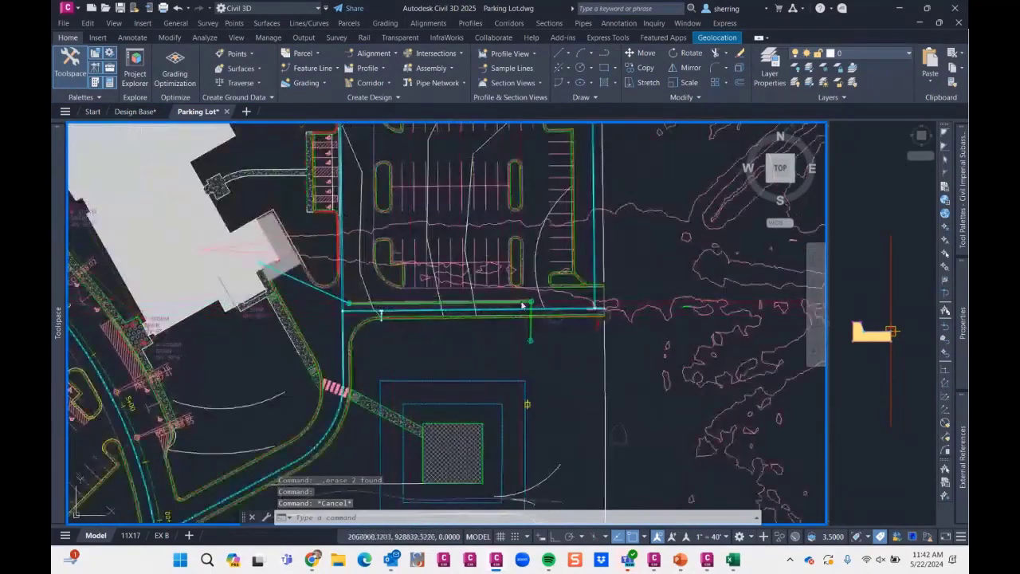
scroll(522, 305, "up", 2)
right_click(535, 298)
key("Escape")
left_click(546, 301)
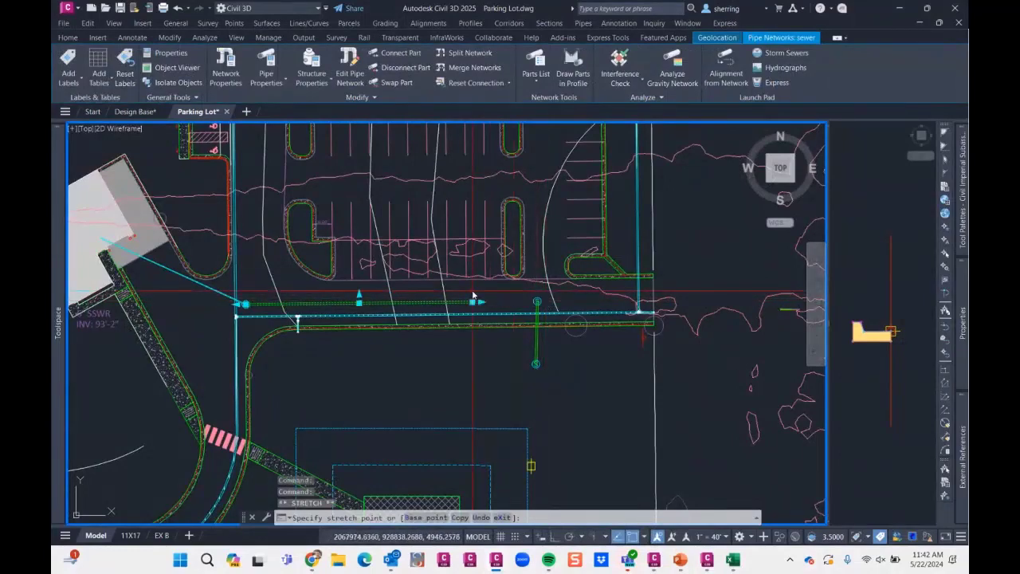
key("Escape")
- Restore the erased feature lines in the southwestern parking lot with the OOPS command
scroll(478, 298, "down", 8)
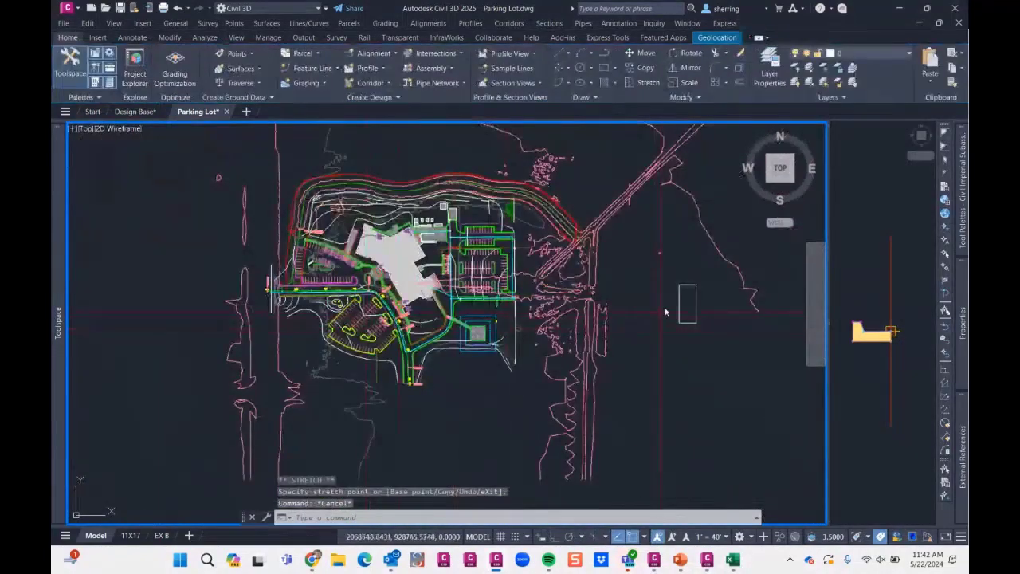
scroll(352, 322, "up", 5)
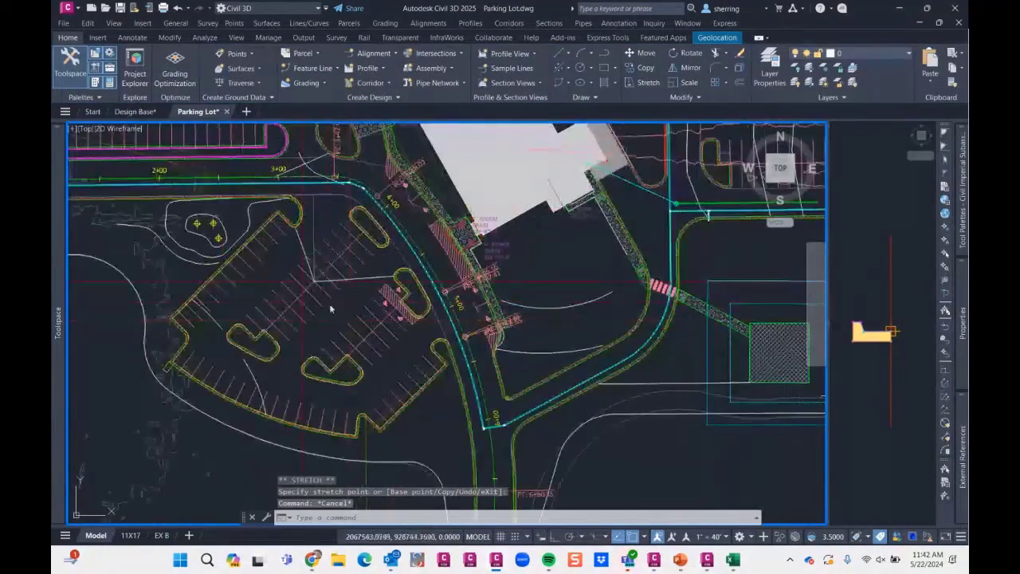
scroll(326, 315, "down", 2)
type("oop")
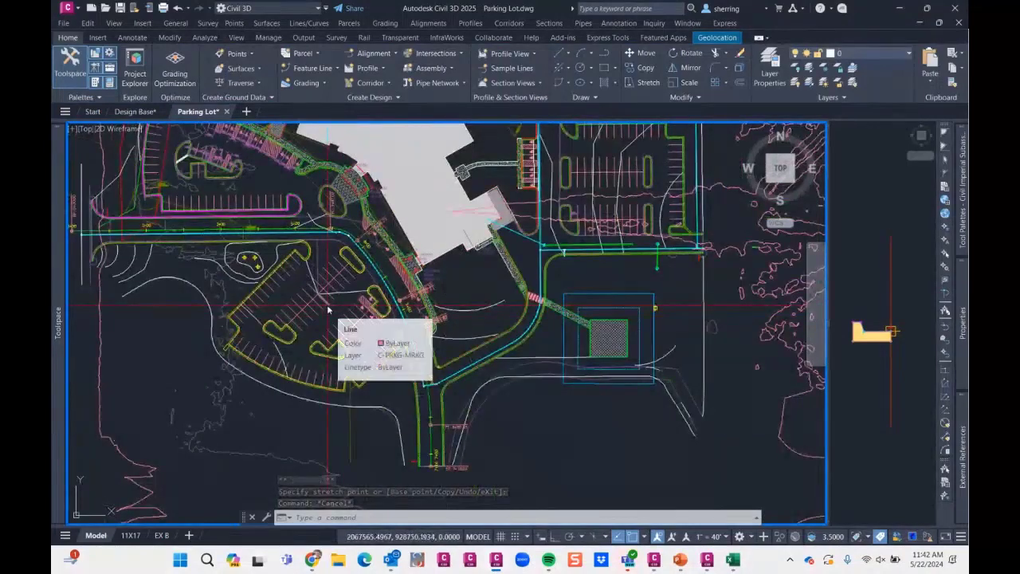
type("s")
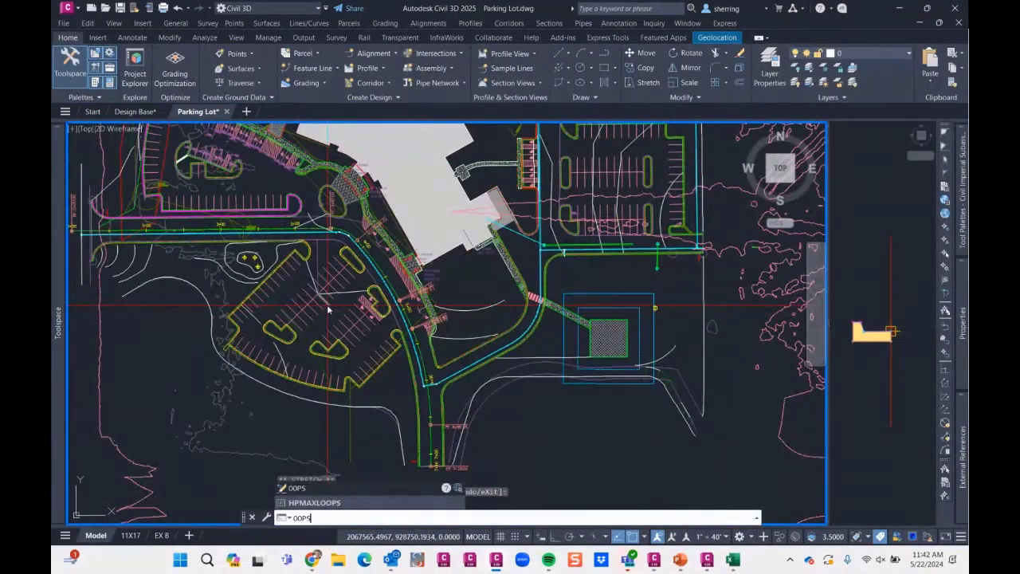
key("Return")
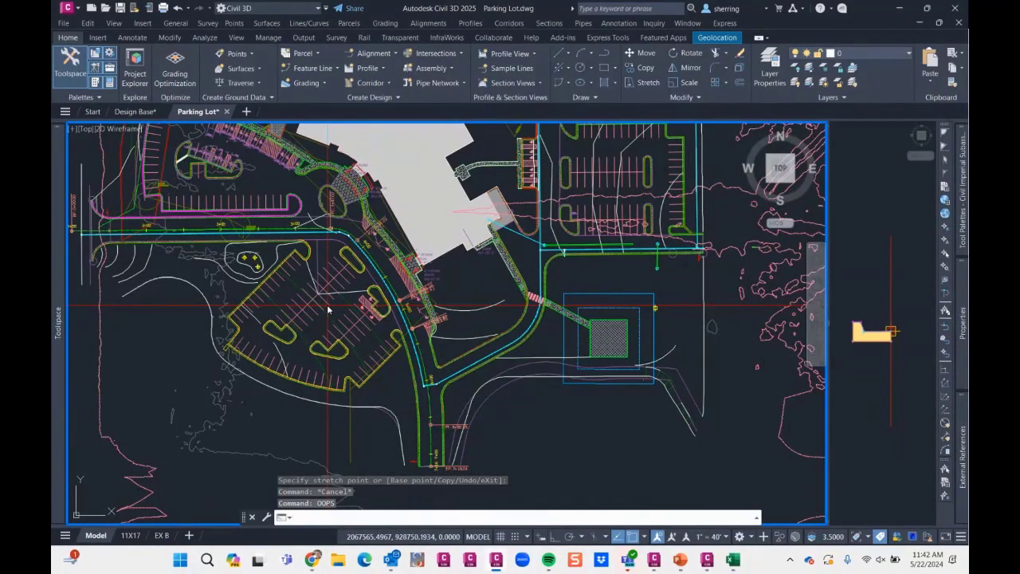
- Examine the shortened sewer pipe south of the eastern parking lot and the rest of the site plan
middle_click_drag(580, 315, 487, 333)
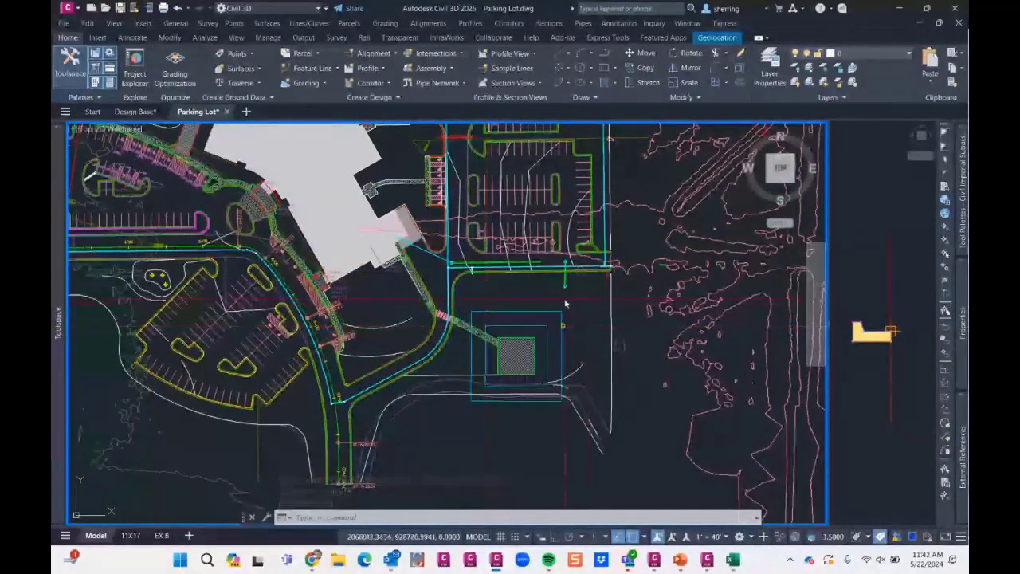
scroll(558, 257, "up", 2)
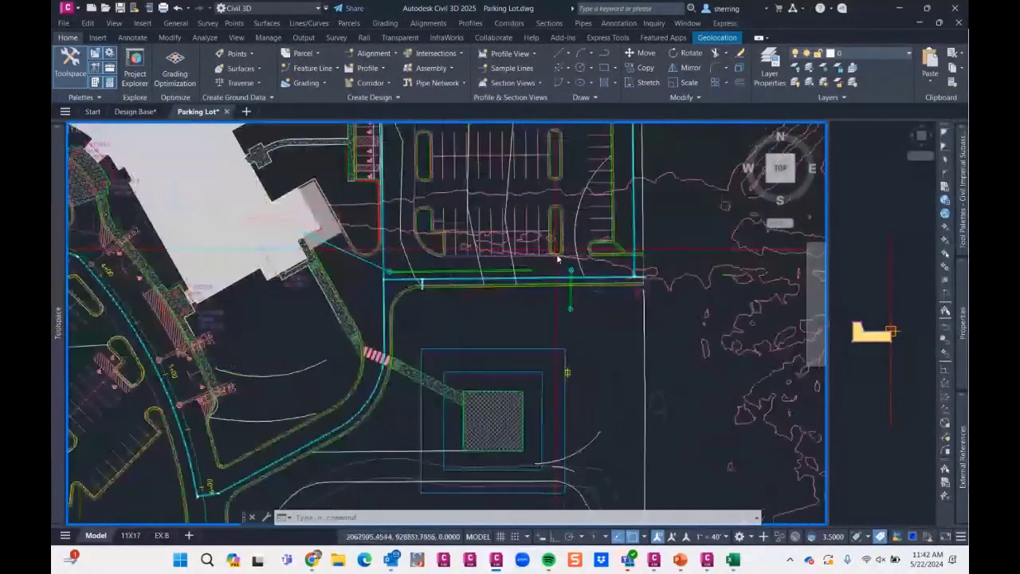
scroll(557, 258, "up", 4)
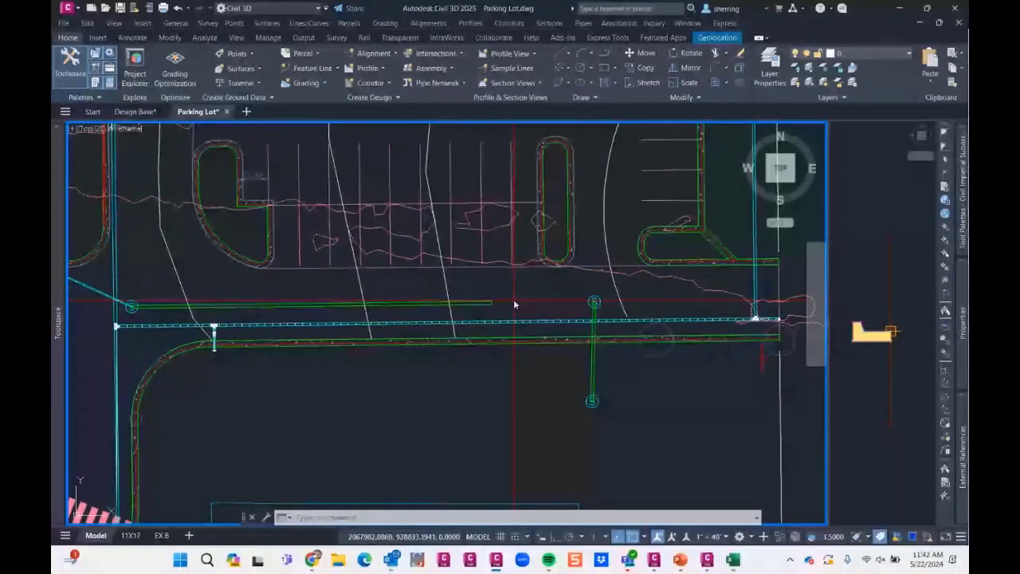
scroll(535, 301, "down", 2)
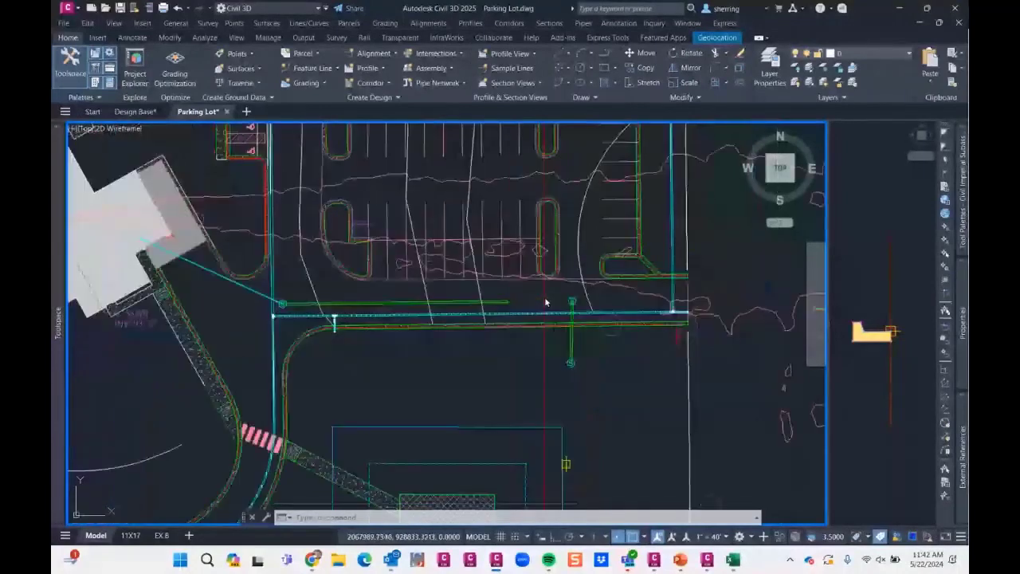
scroll(546, 302, "down", 4)
key("Escape")
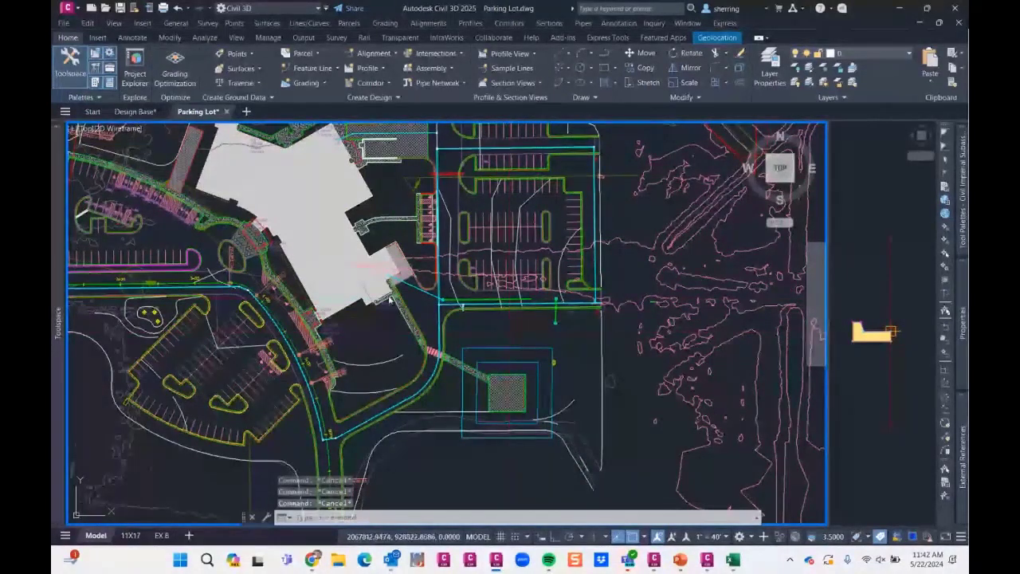
scroll(389, 299, "down", 8)
scroll(398, 265, "up", 5)
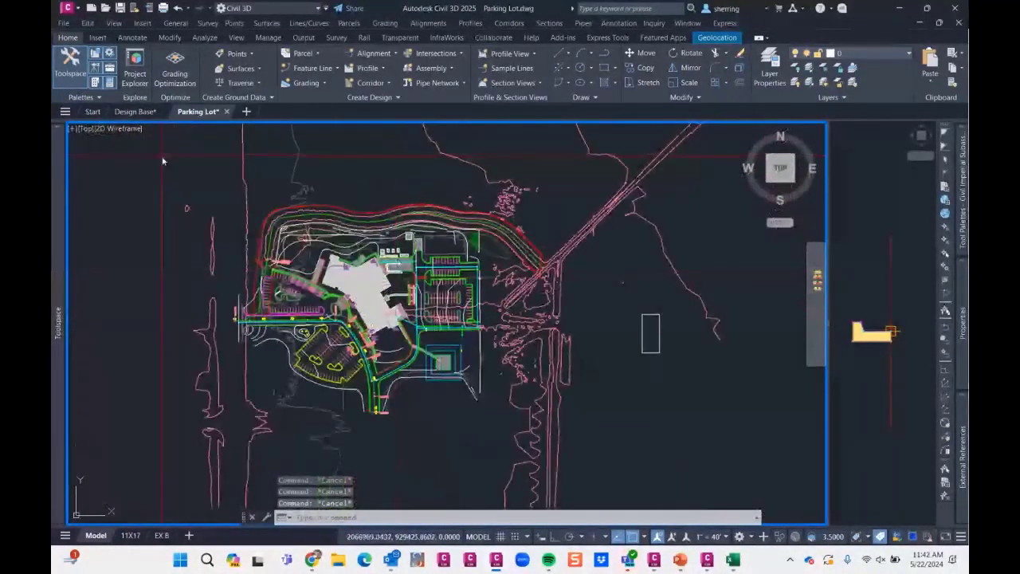
mouse_move(162, 161)
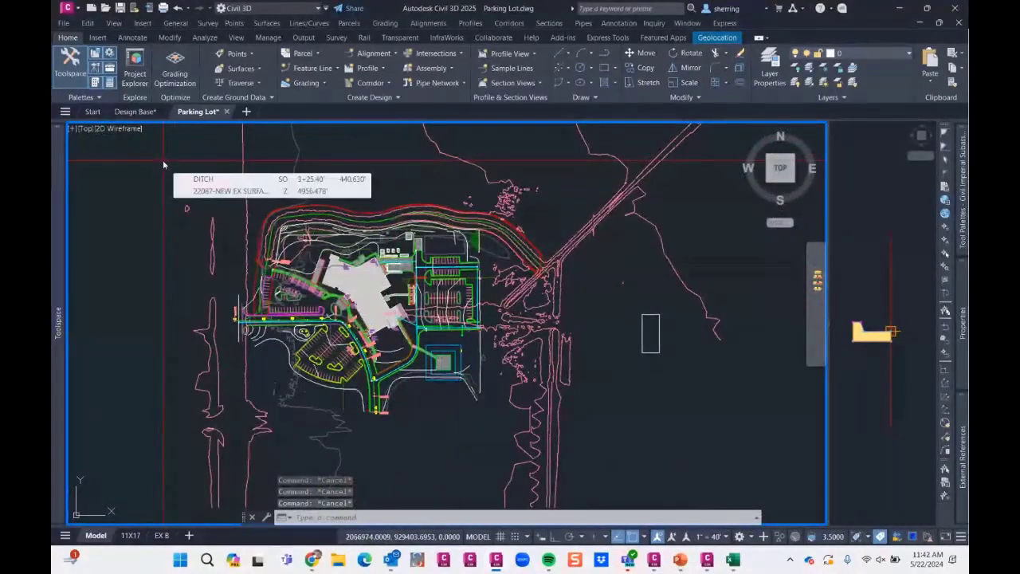
- Switch to the Design Base drawing and bring its profile views into view
left_click(135, 112)
scroll(327, 322, "down", 3)
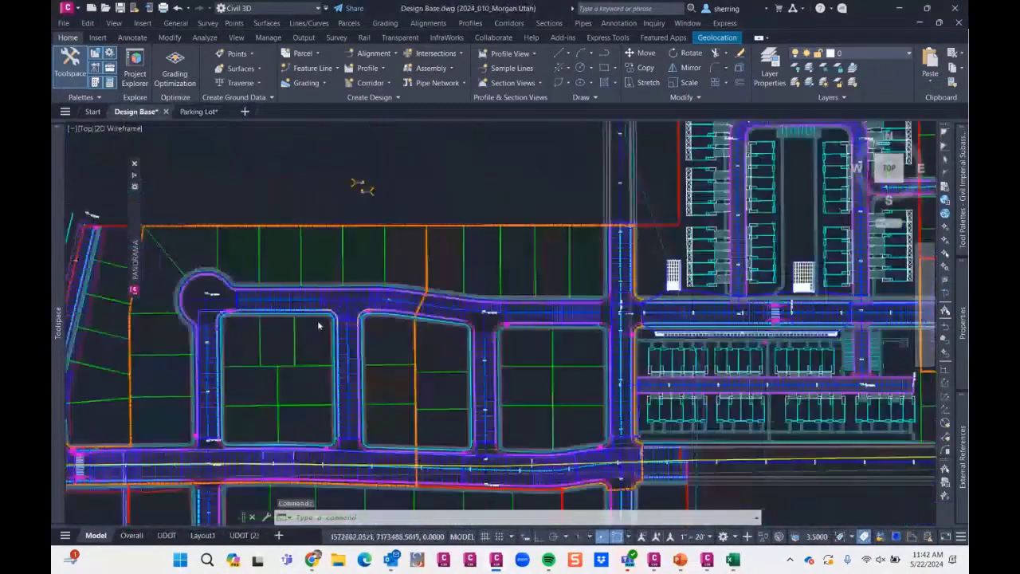
scroll(318, 325, "down", 5)
scroll(518, 303, "up", 8)
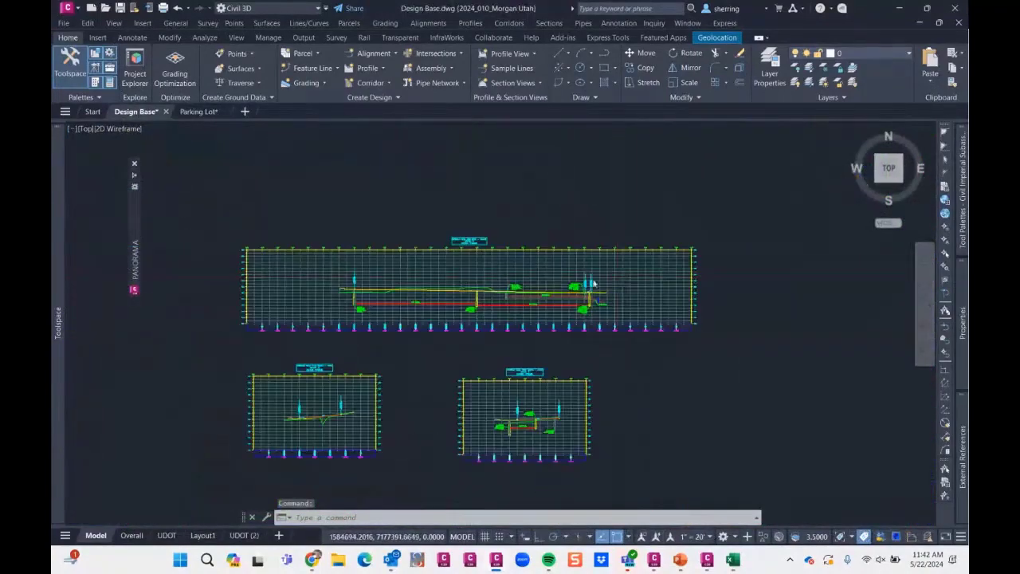
key("Escape")
key("Escape")
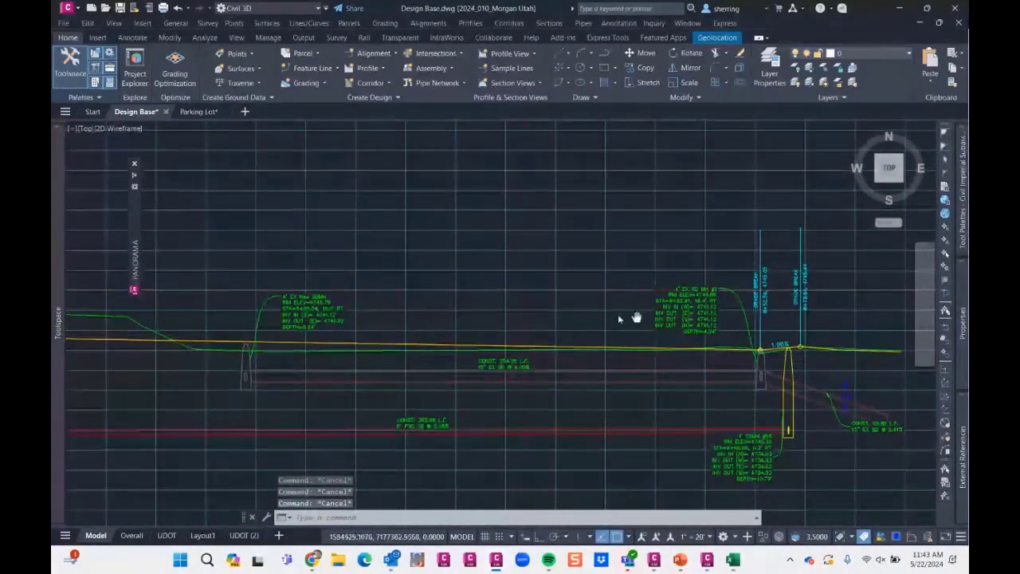
- Start a polyline west of the grade breaks in the long profile view: about 50 units down, 50 east and 10 up
middle_click_drag(618, 314, 466, 269)
type("pl")
key("Return")
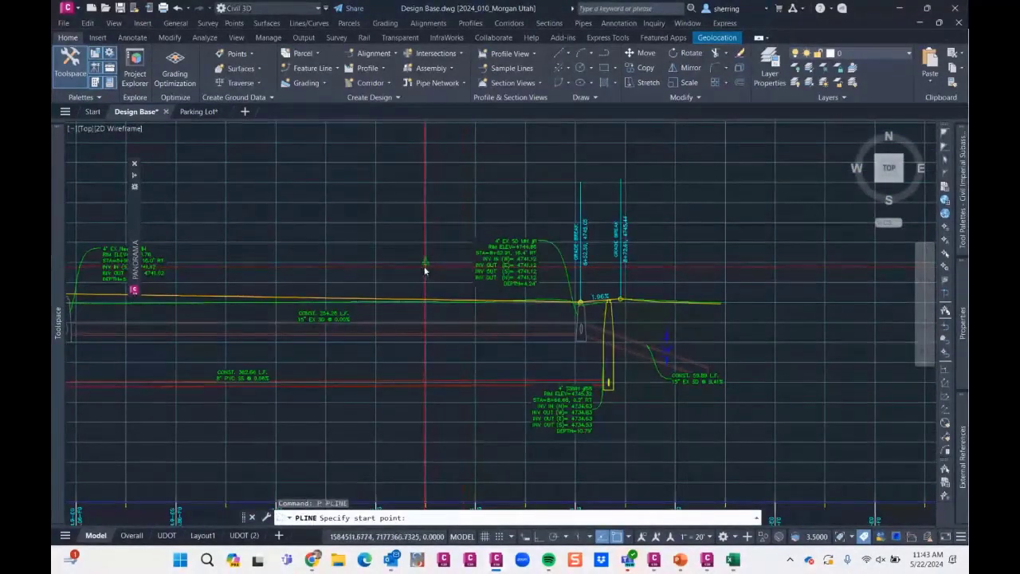
left_click(425, 342)
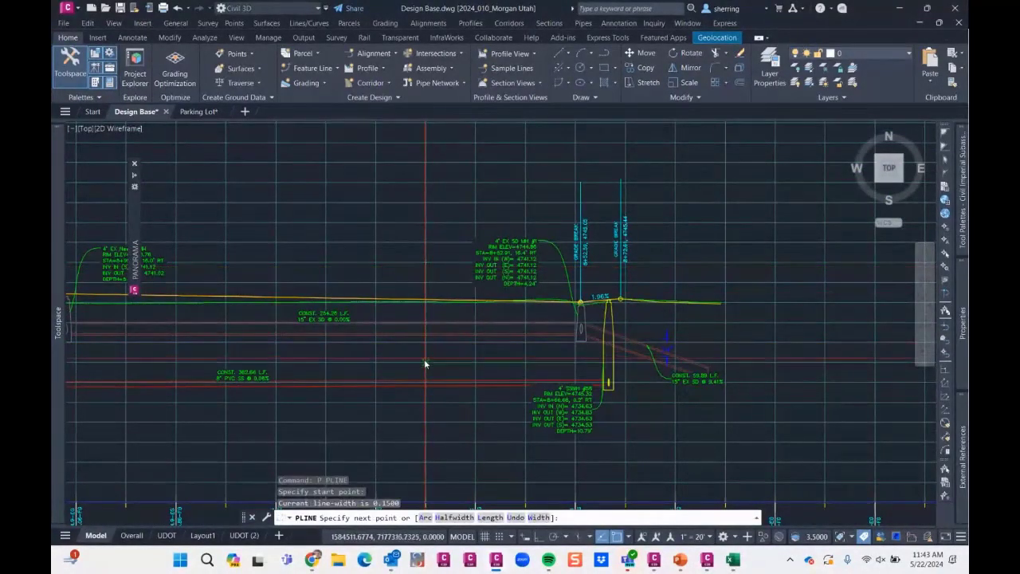
left_click(426, 261)
left_click(526, 362)
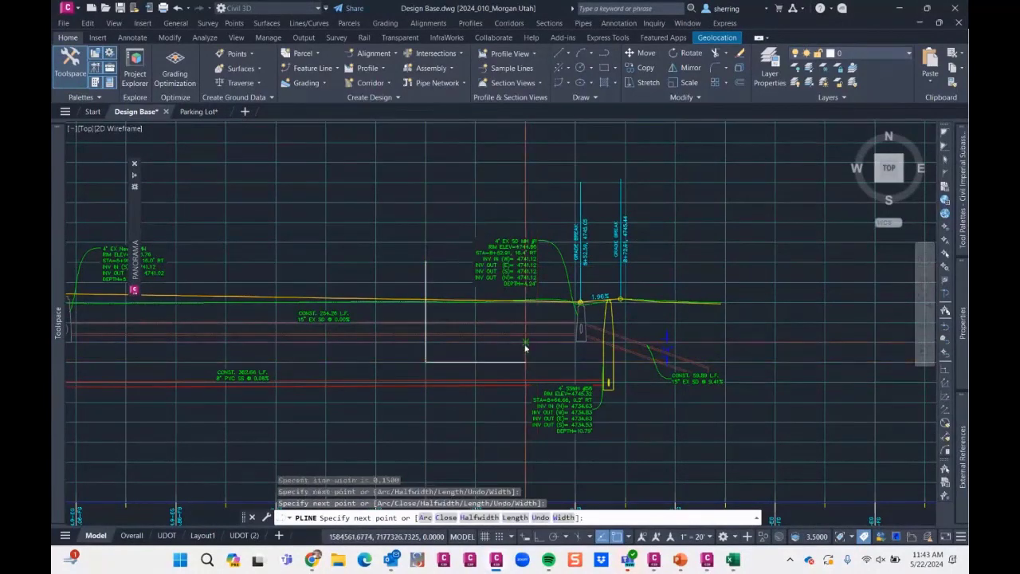
left_click(525, 361)
left_click(526, 342)
- Continue the polyline with an arc up to the profile line and a straight segment upward, and close the shape
type("a")
key("Return")
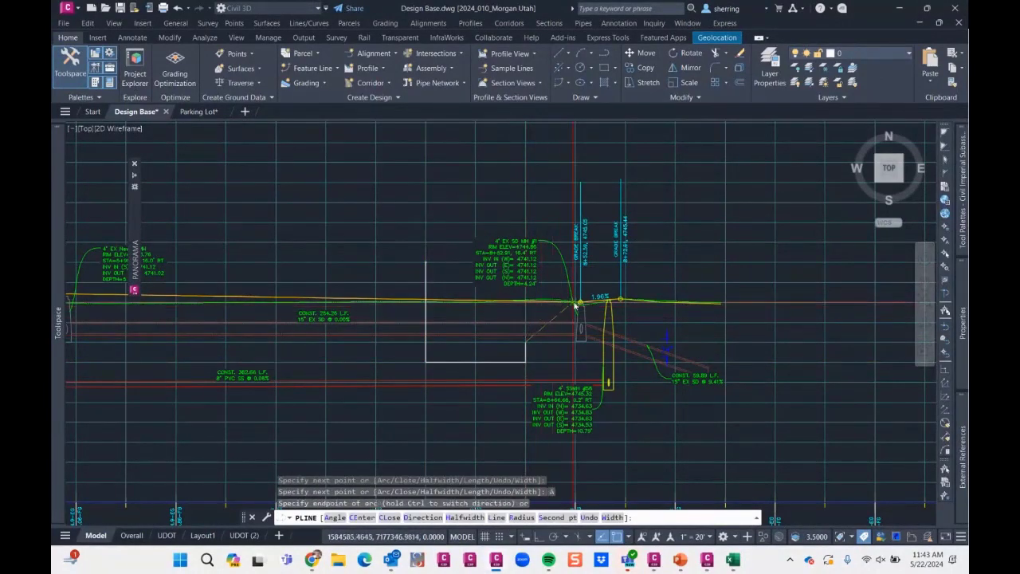
left_click(574, 301)
type("l")
key("Return")
type("c")
key("Return")
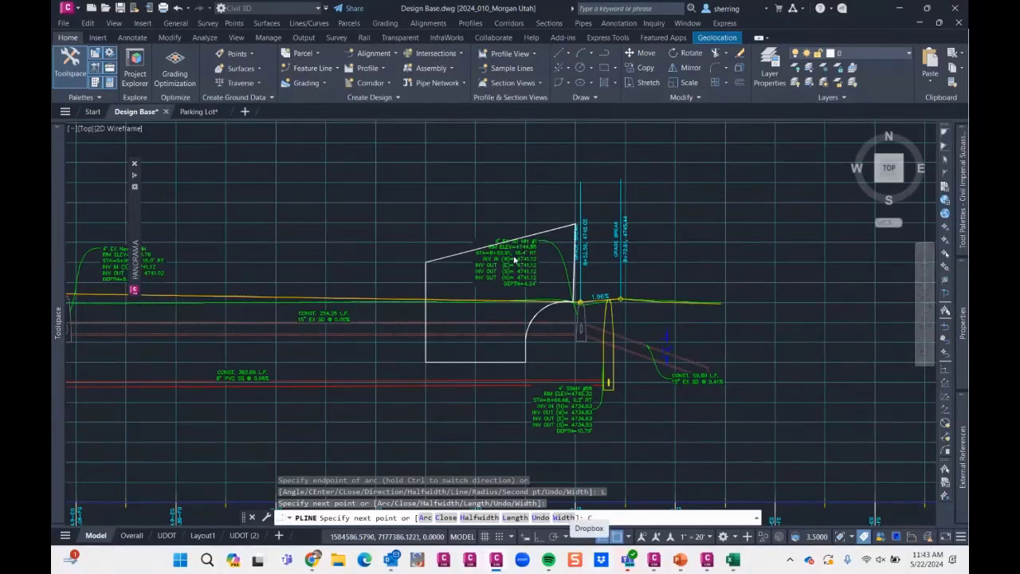
key("Escape")
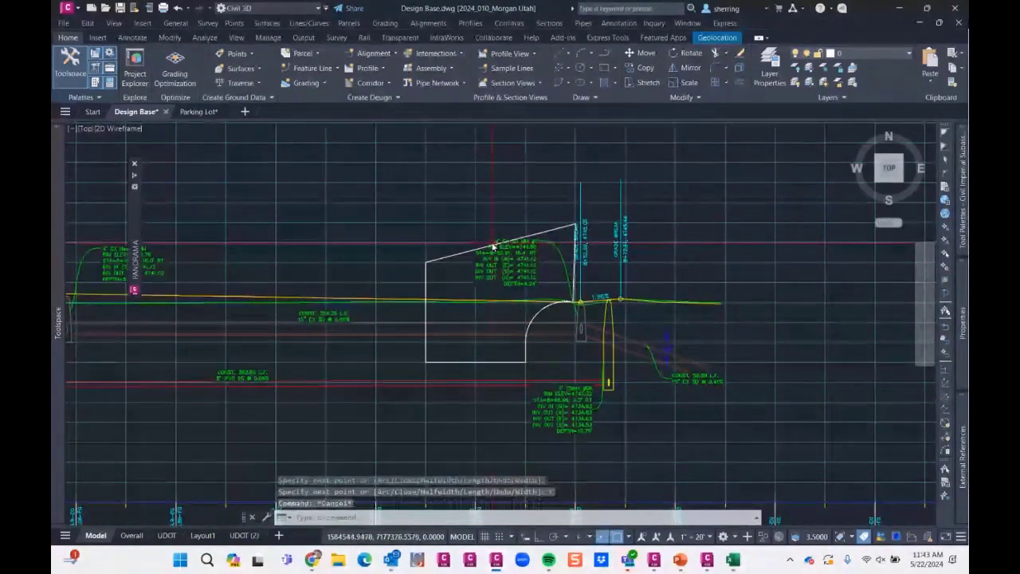
- Convert the closed polyline to an AEC polygon with AECPOLYGON, erasing the layout geometry
type("AECPOLYGON")
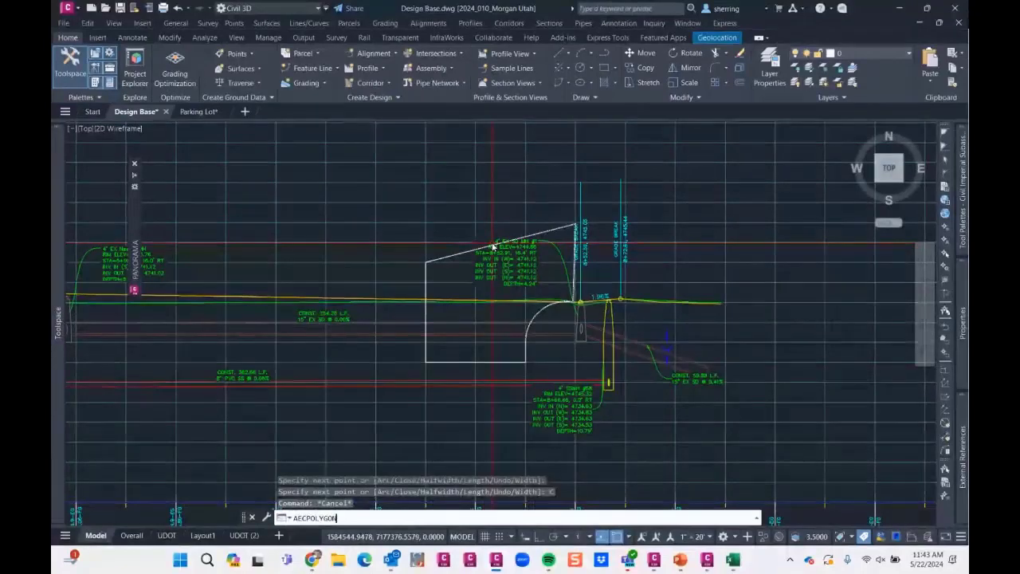
key("Return")
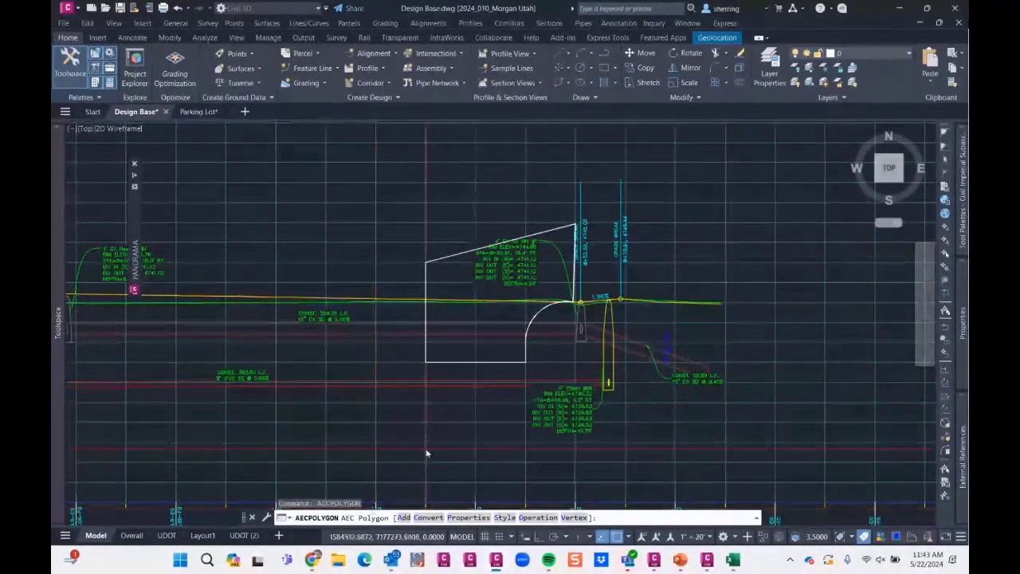
left_click(430, 518)
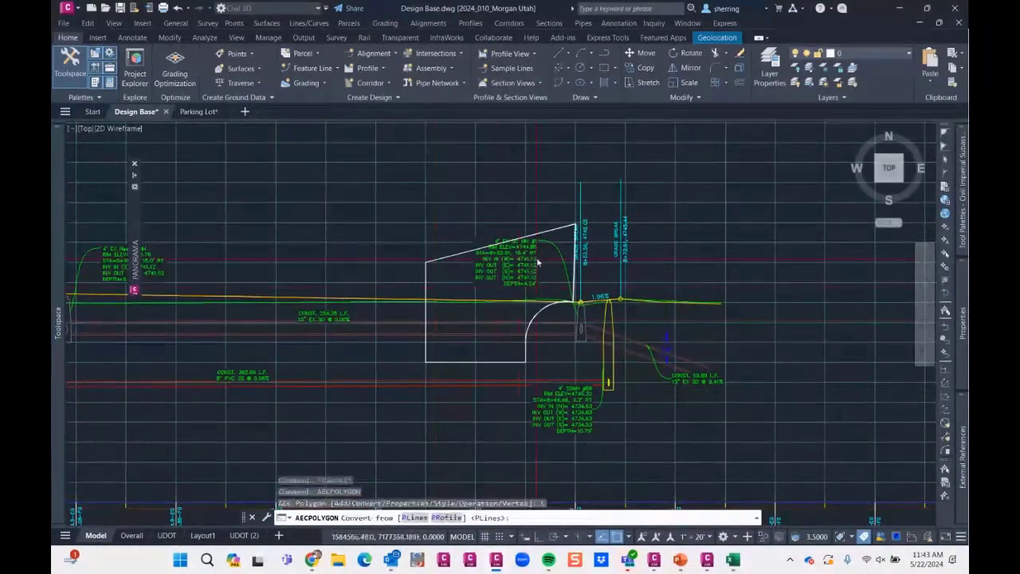
left_click(414, 517)
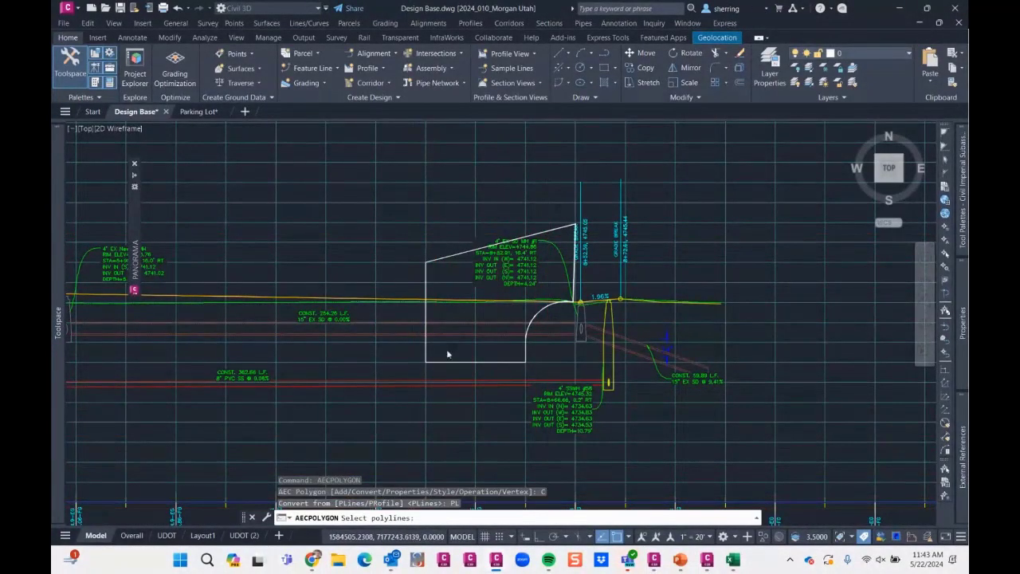
left_click(450, 260)
key("Return")
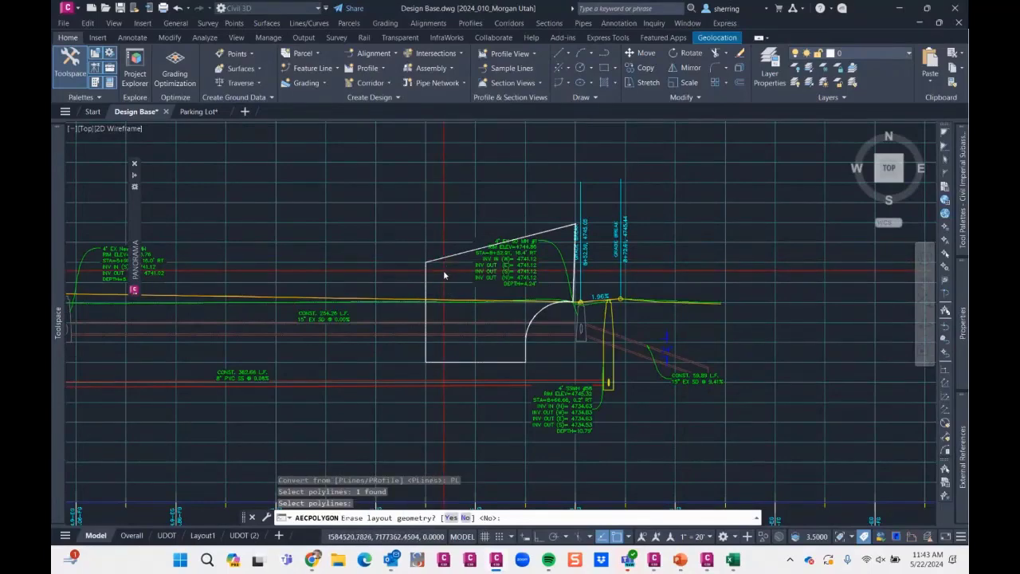
type("Y")
key("Return")
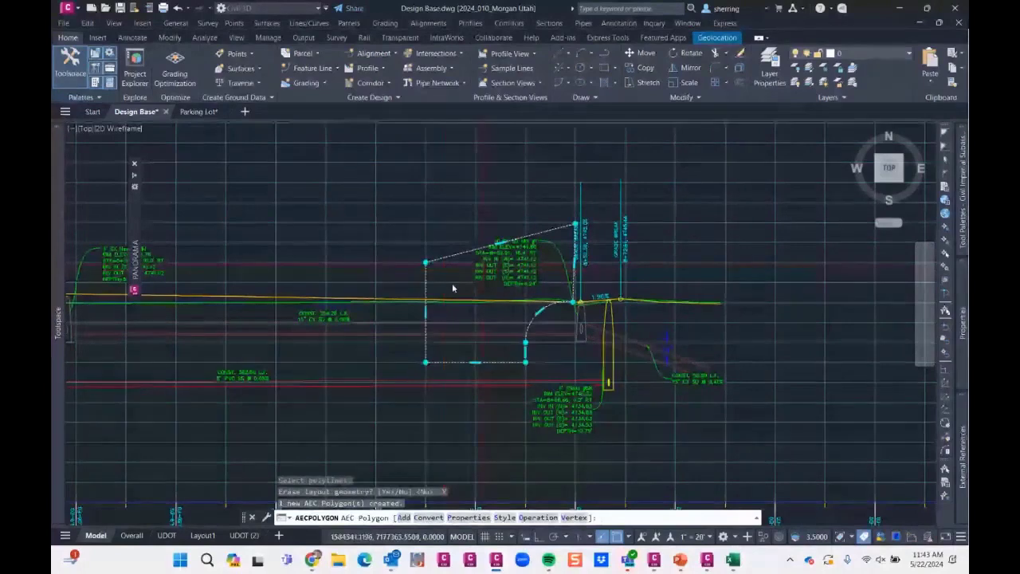
- Regenerate the drawing and clear the AEC polygon selection
scroll(475, 289, "up", 2)
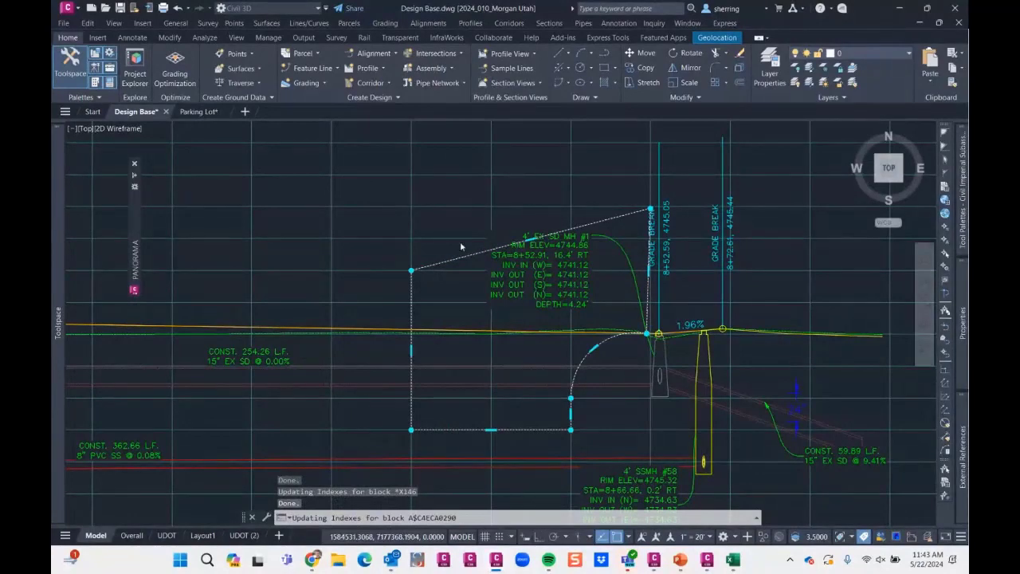
type("re")
key("Return")
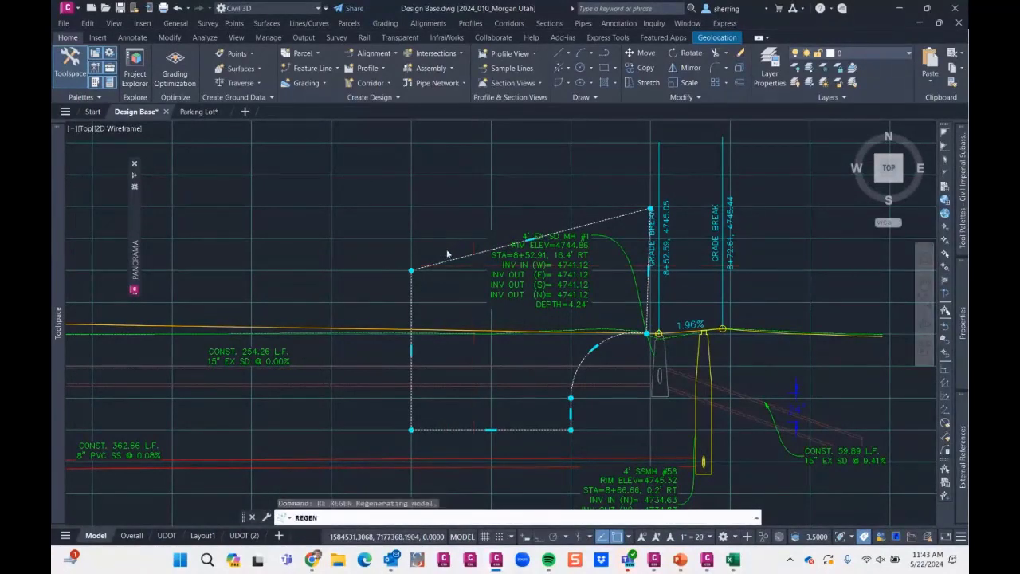
key("Escape")
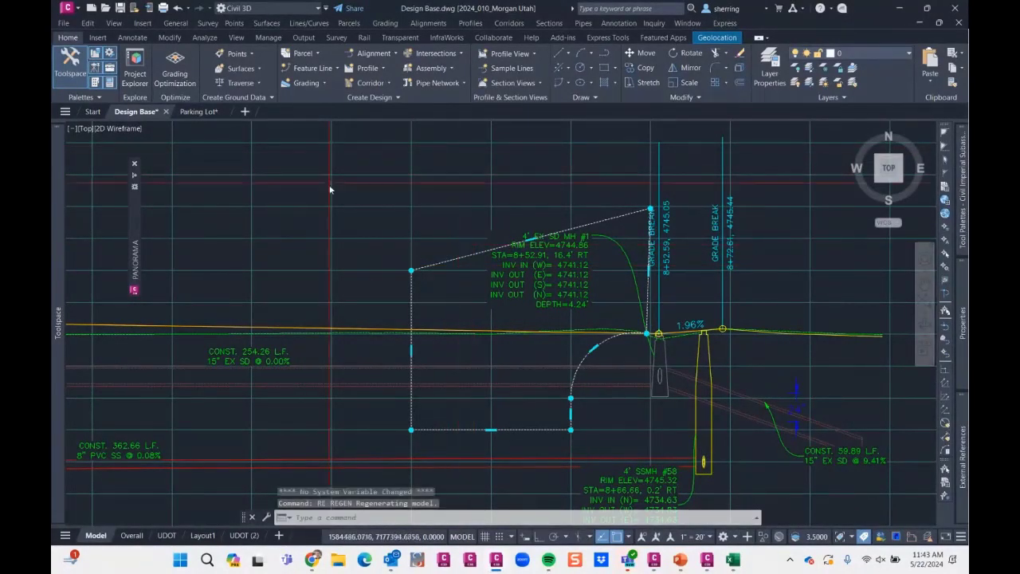
scroll(427, 253, "down", 6)
key("Escape")
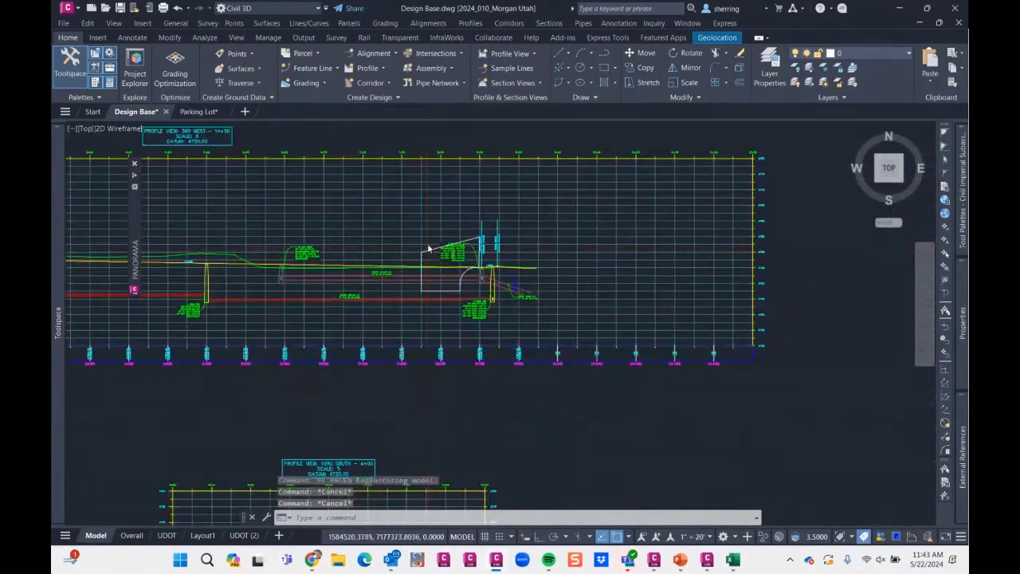
- Move the AEC polygon's upper-left vertex straight down by one profile grid line
scroll(428, 249, "up", 5)
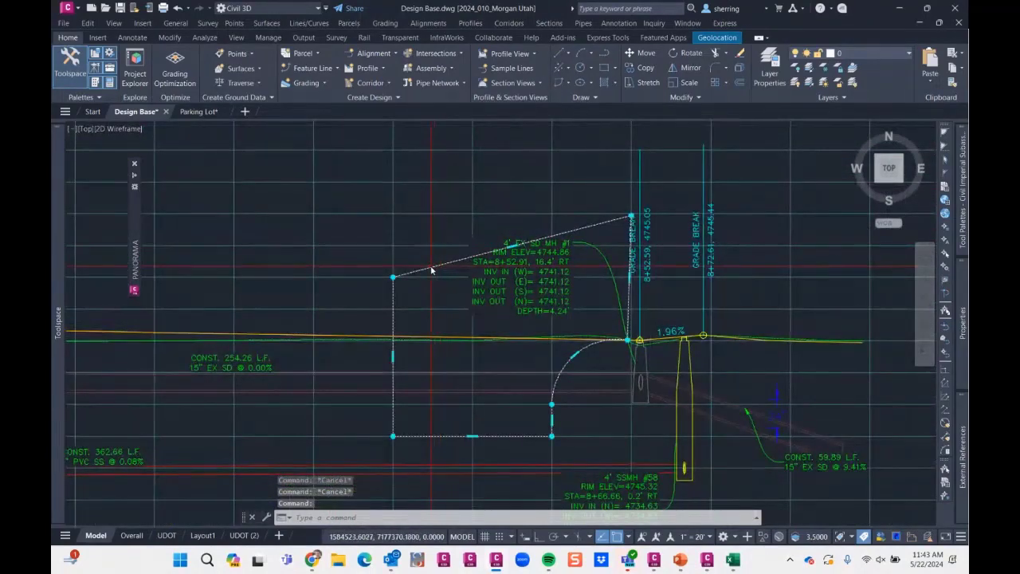
key("Escape")
left_click(425, 273)
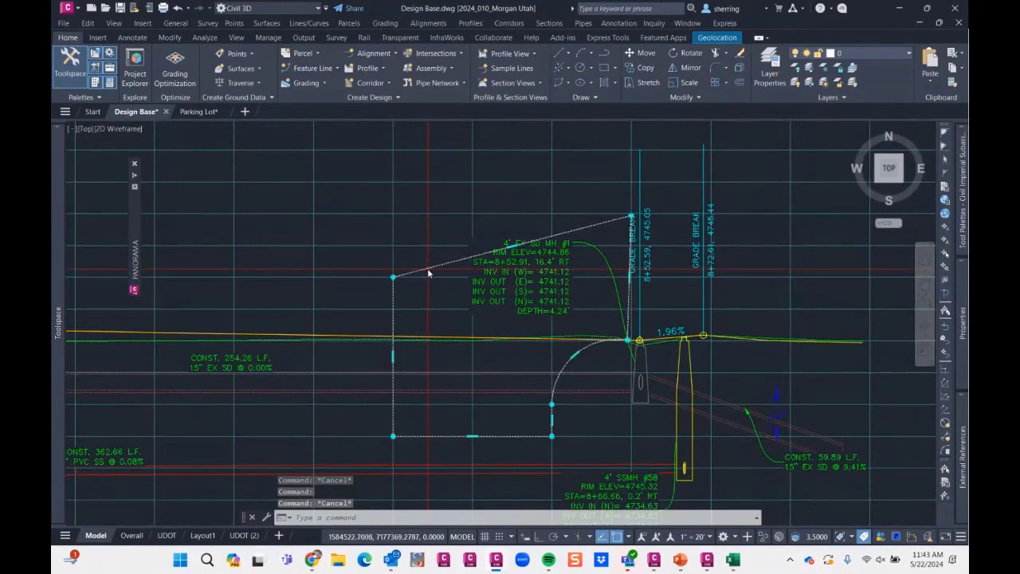
left_click(394, 277)
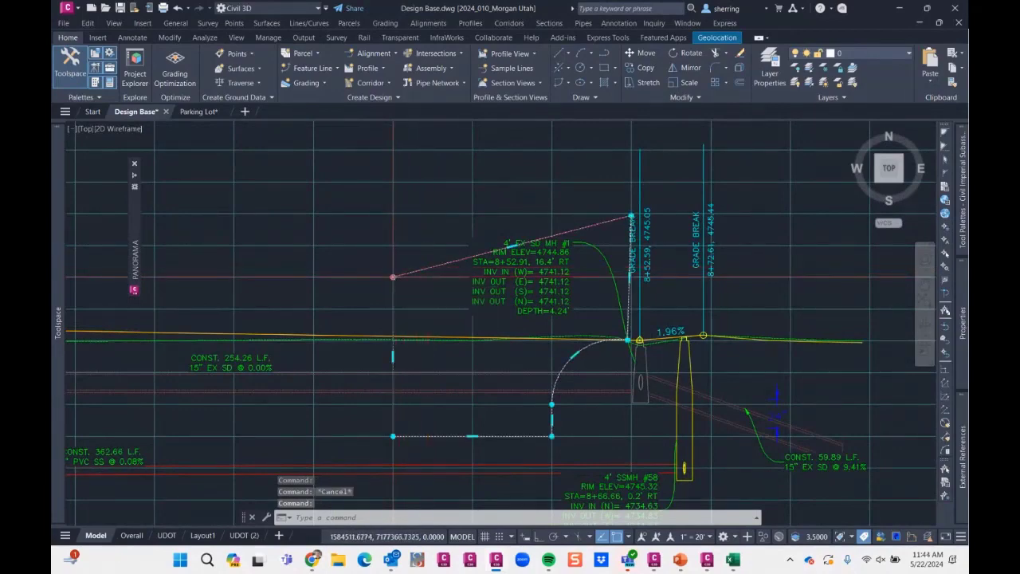
left_click(393, 309)
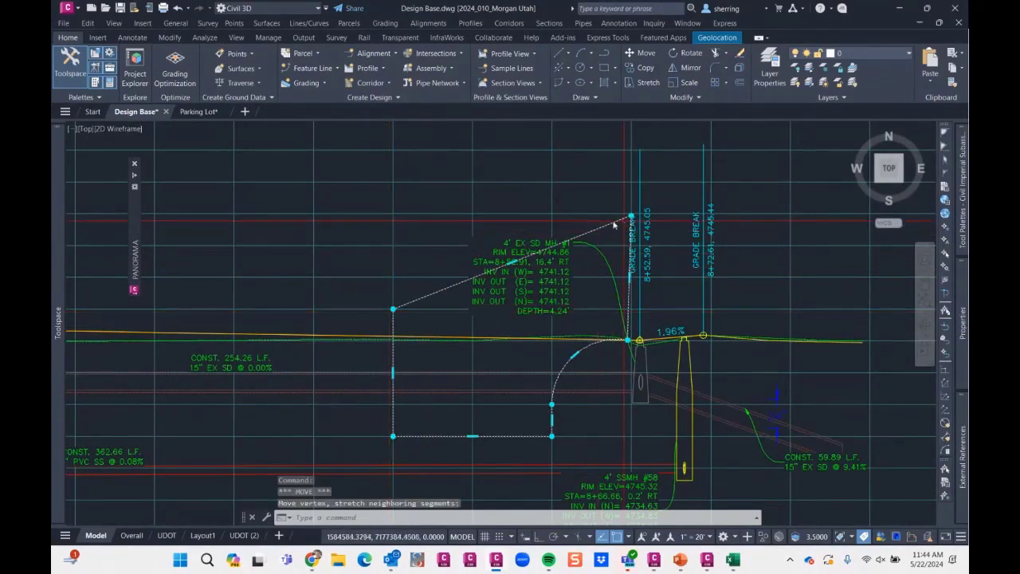
- Convert the AEC polygon's sloping top edge to an arc bulging upward, clear the selection and regenerate the drawing
mouse_move(511, 265)
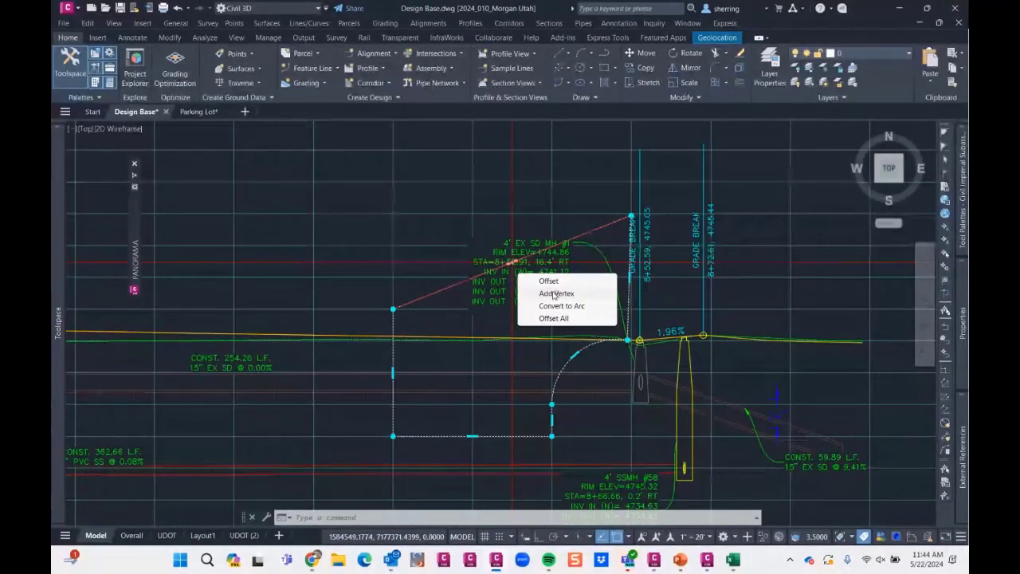
left_click(561, 306)
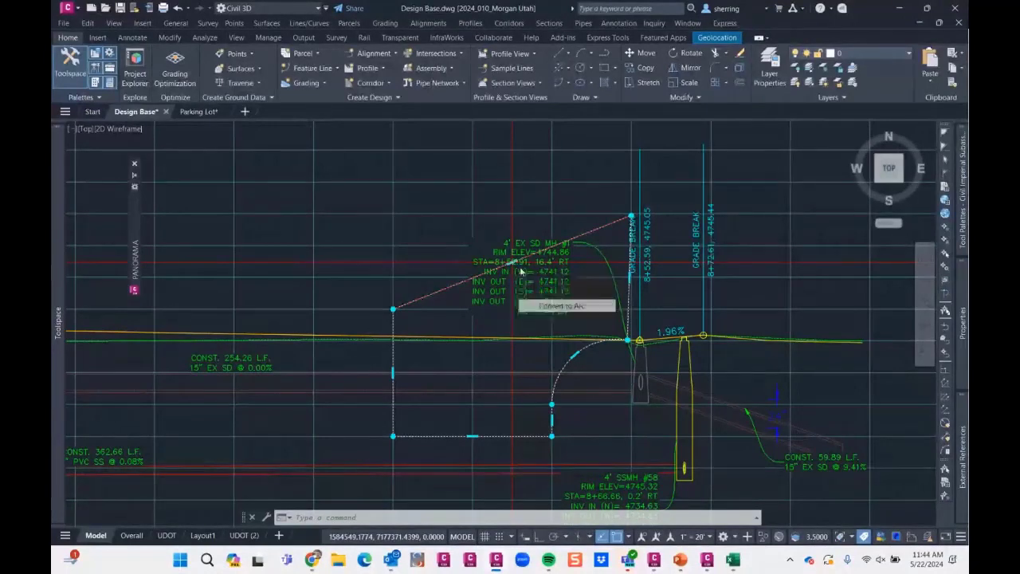
left_click(462, 205)
scroll(535, 282, "down", 6)
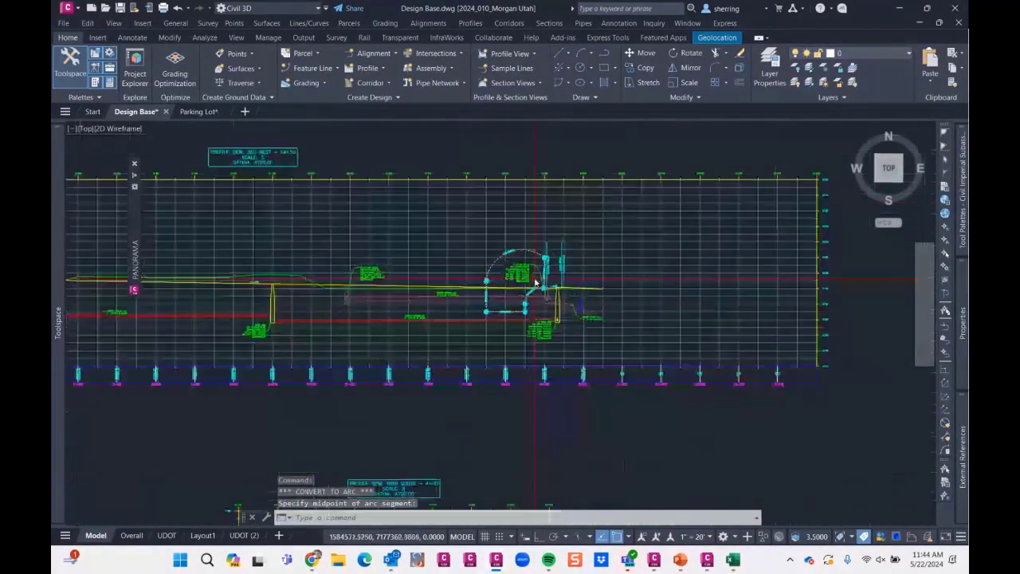
scroll(493, 277, "up", 2)
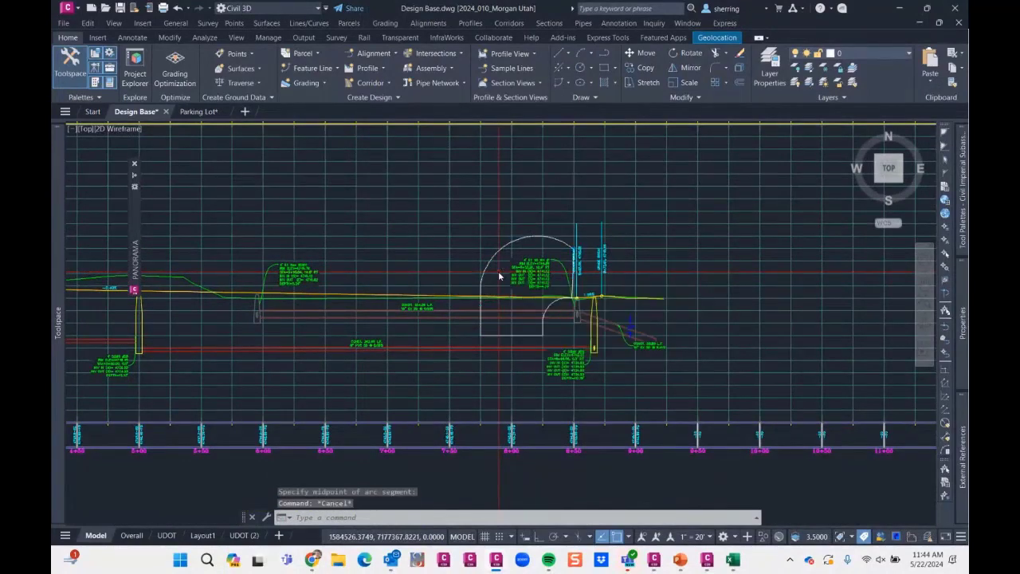
type("RE")
key("Return")
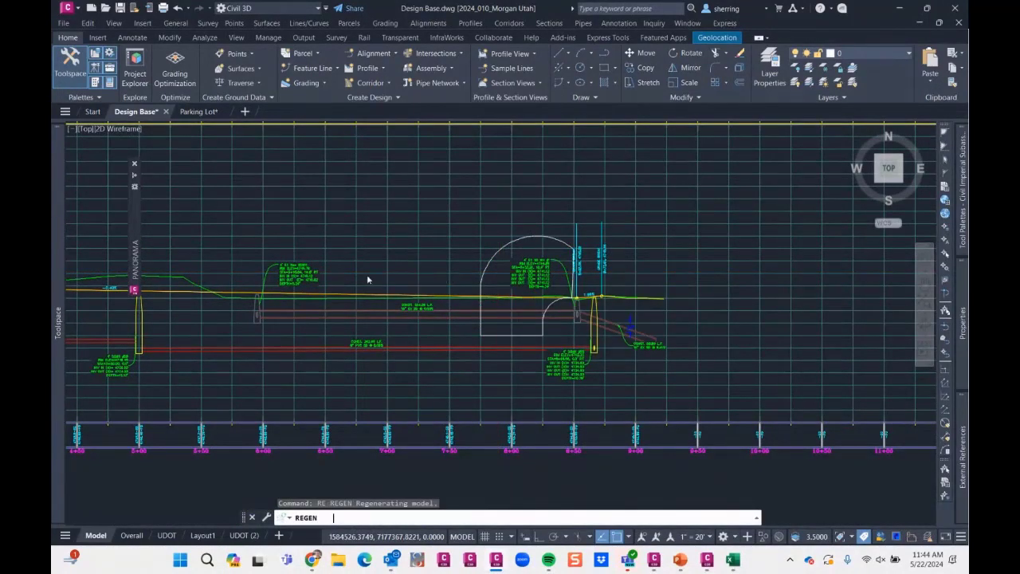
key("Escape")
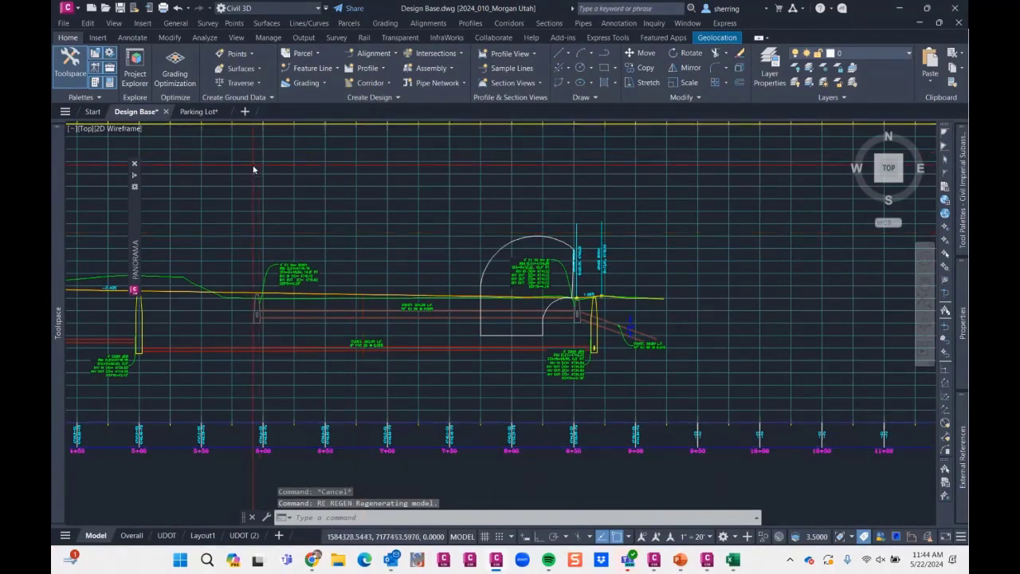
- Draw a four-point wipeout over the 4' EX New SDMH label in the profile view
scroll(382, 228, "up", 2)
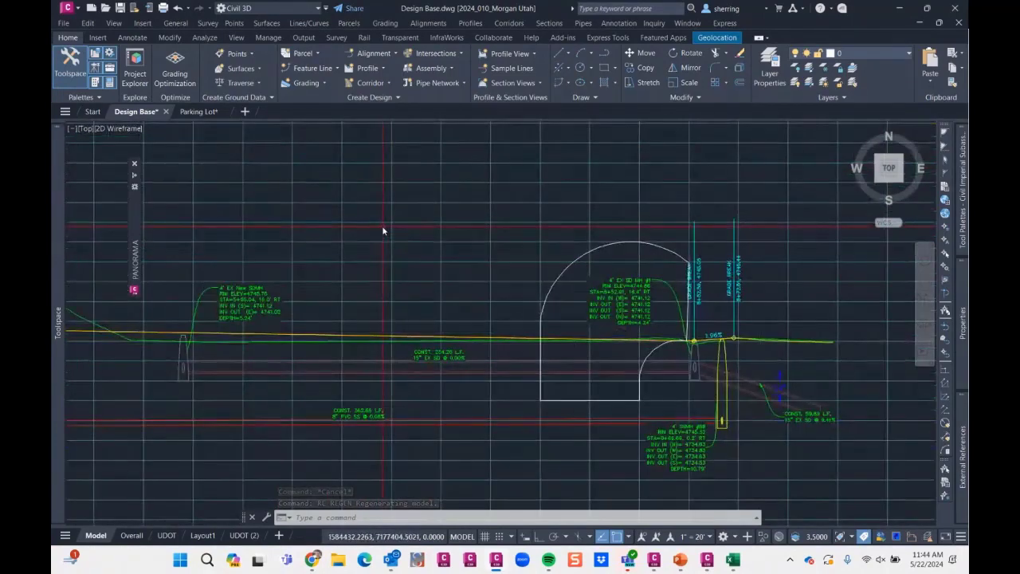
type("WIP")
key("Return")
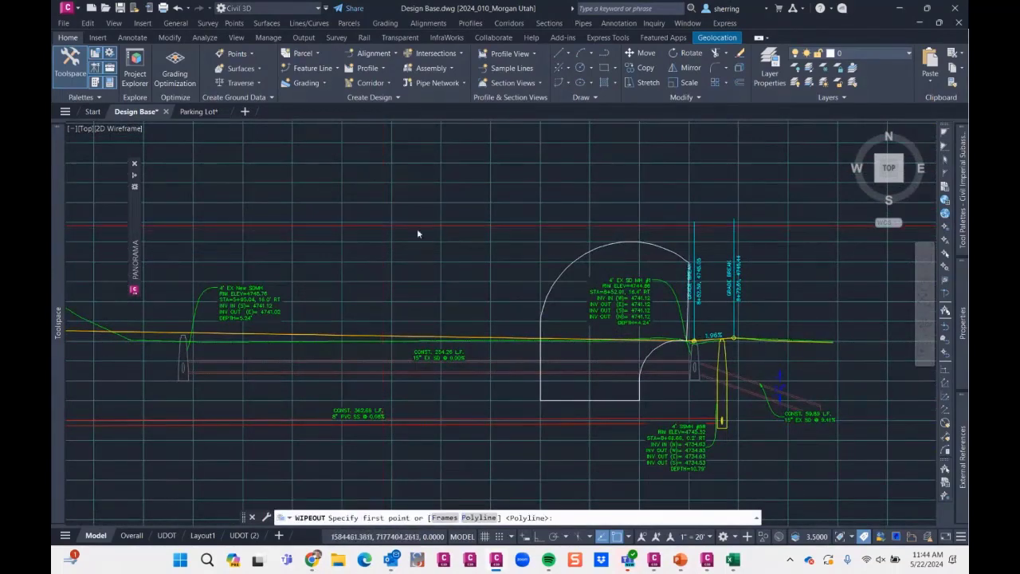
scroll(417, 228, "up", 2)
left_click(444, 235)
left_click(392, 284)
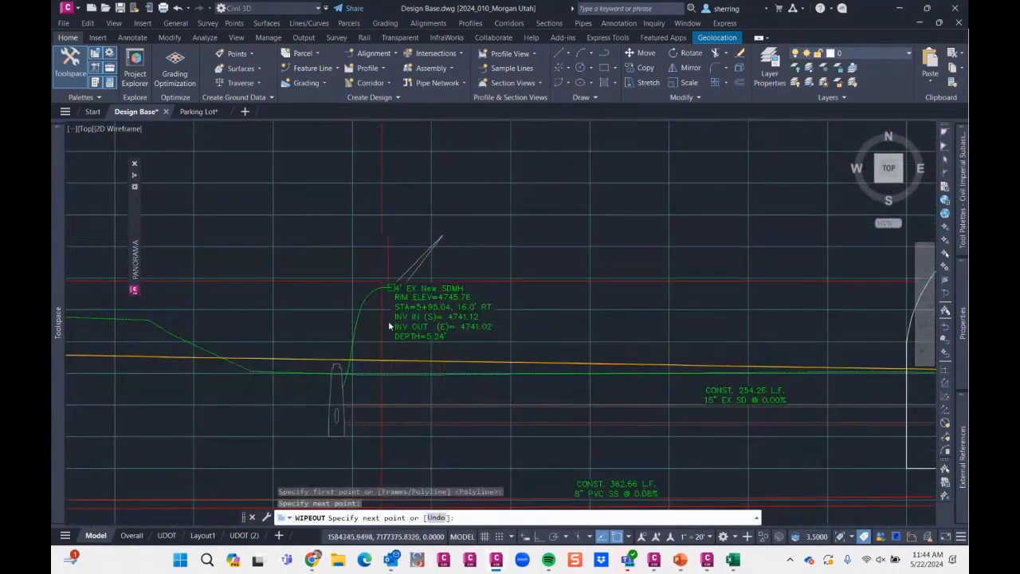
left_click(386, 349)
left_click(511, 361)
key("Return")
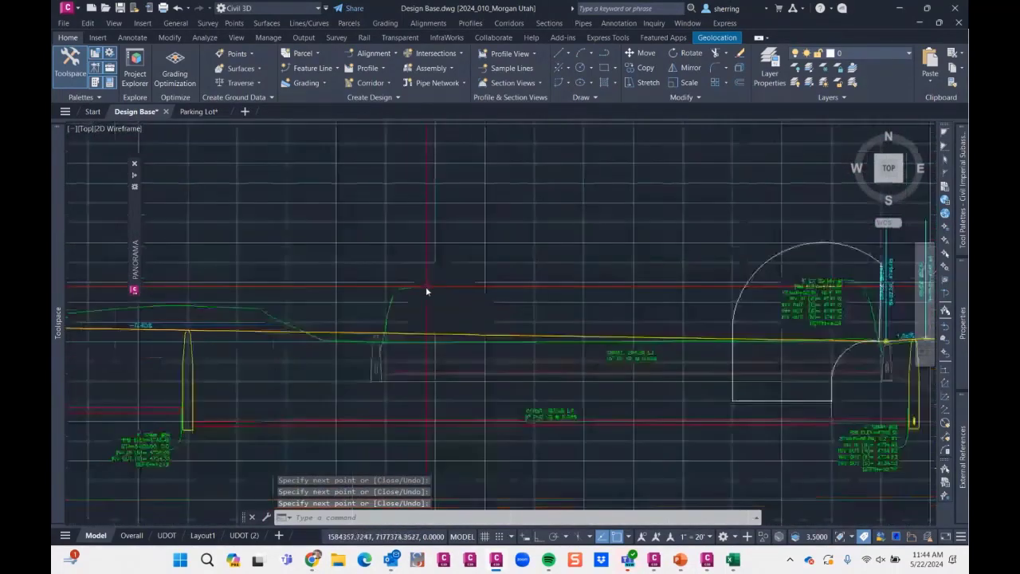
scroll(425, 287, "down", 5)
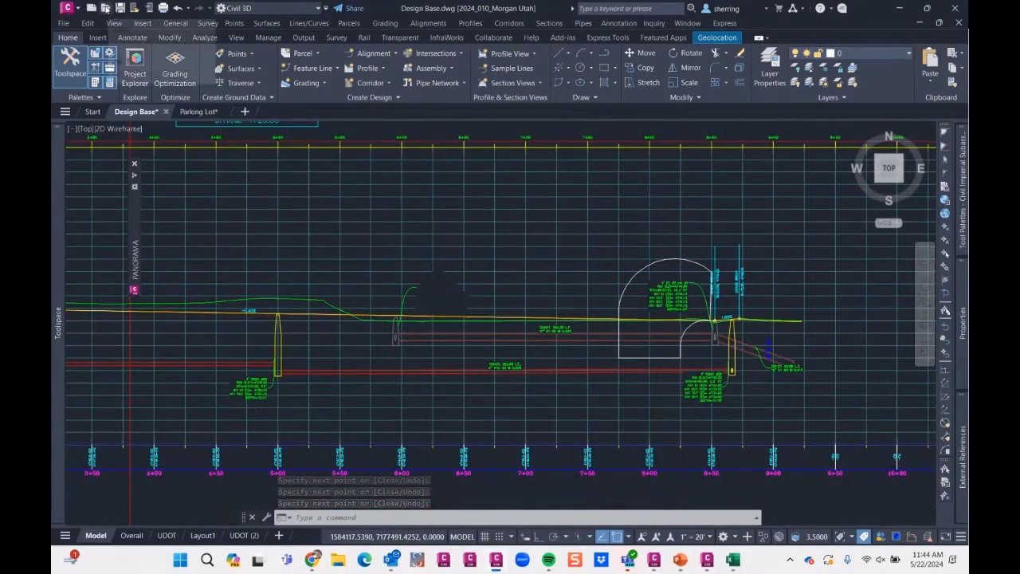
- Open Civil 3D_Begin - 2.dwg from the _Dataset folder of the Cloud model clash detection using Navisworks & Civil 3D tips
key("ctrl+o")
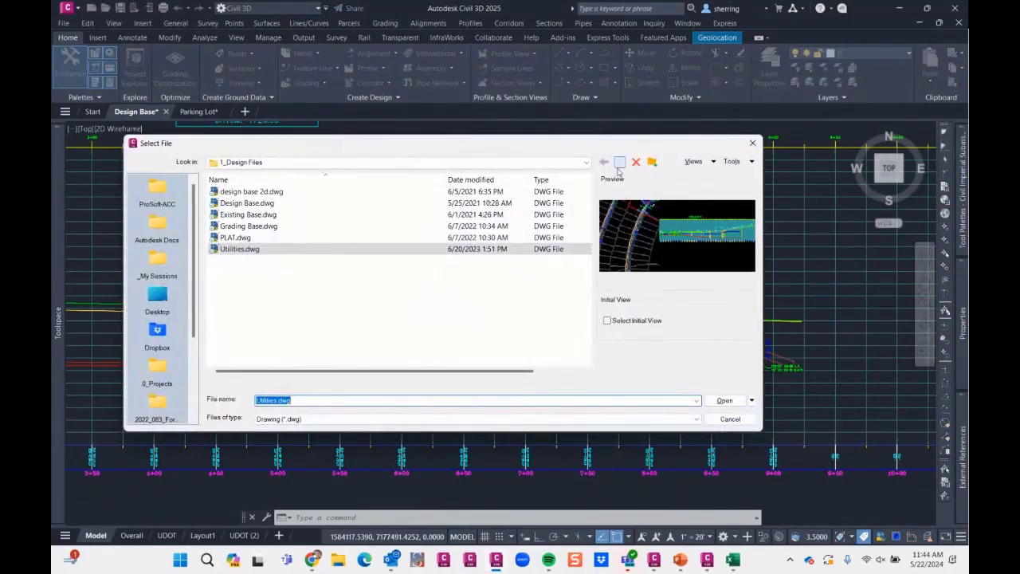
left_click(621, 163)
left_click(621, 163)
left_click(620, 163)
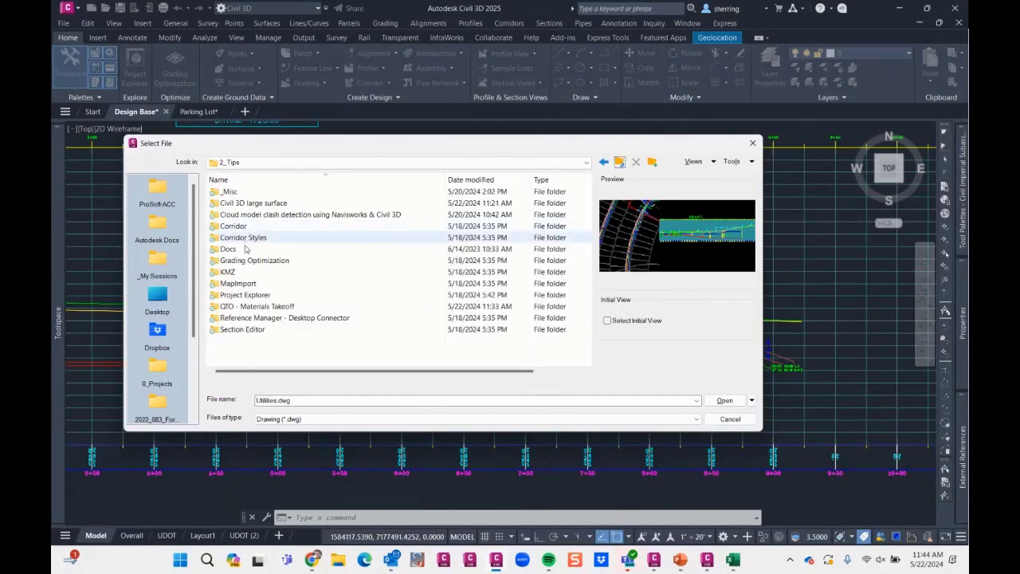
double_click(265, 214)
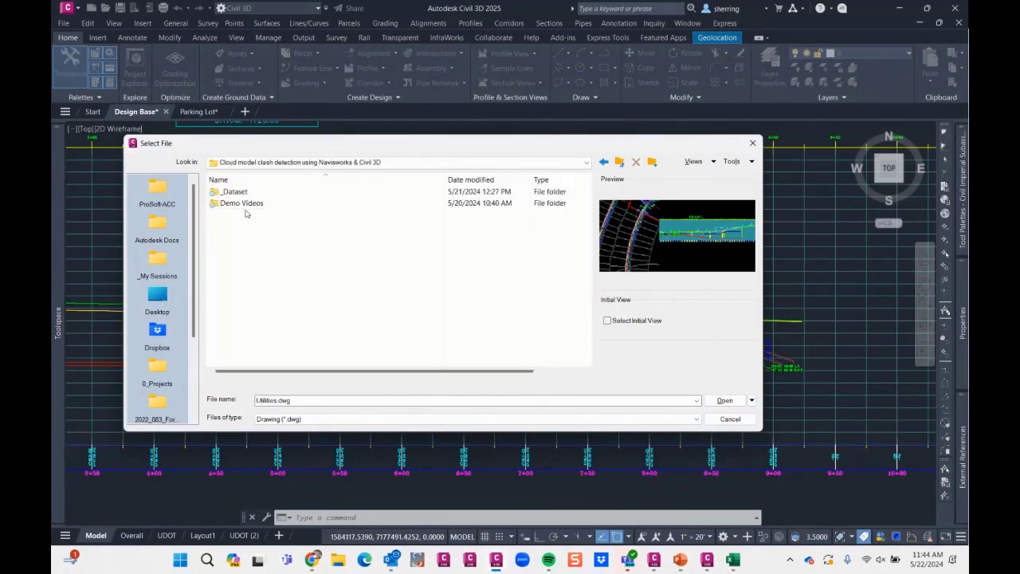
double_click(235, 192)
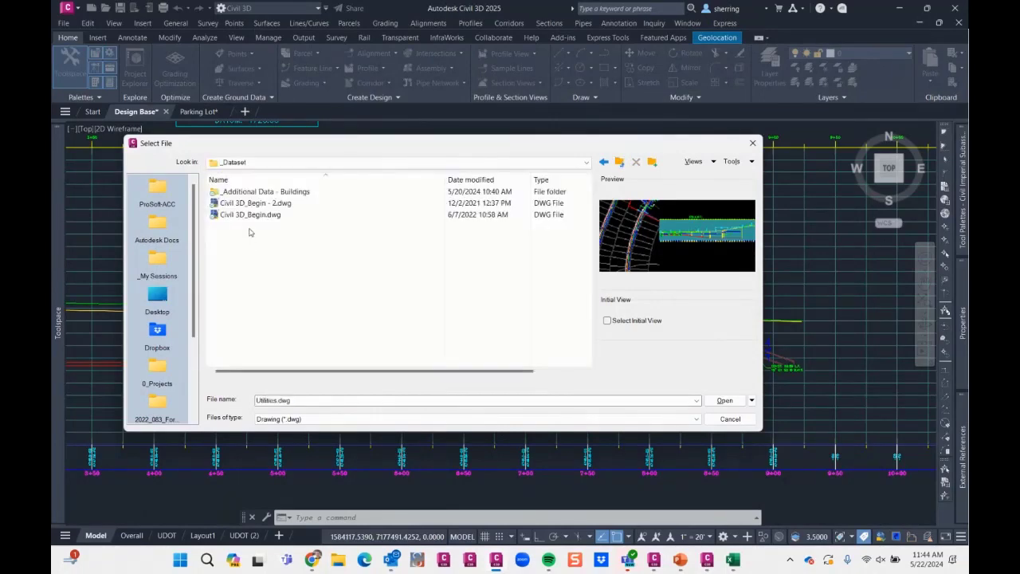
left_click(253, 203)
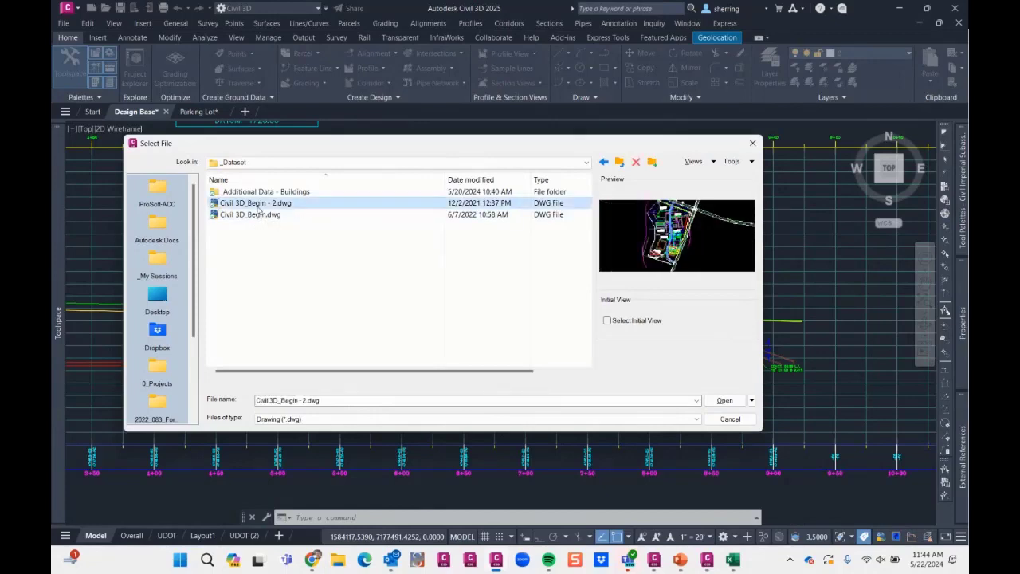
left_click(251, 214)
left_click(253, 203)
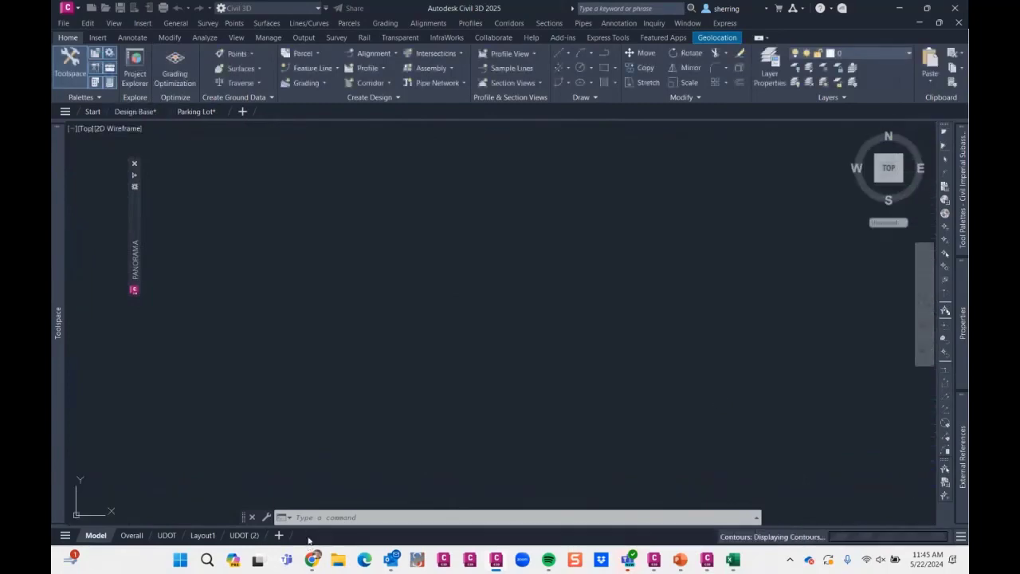
- Find Navisworks through the Windows search and launch Navisworks Manage 2025
left_click(207, 561)
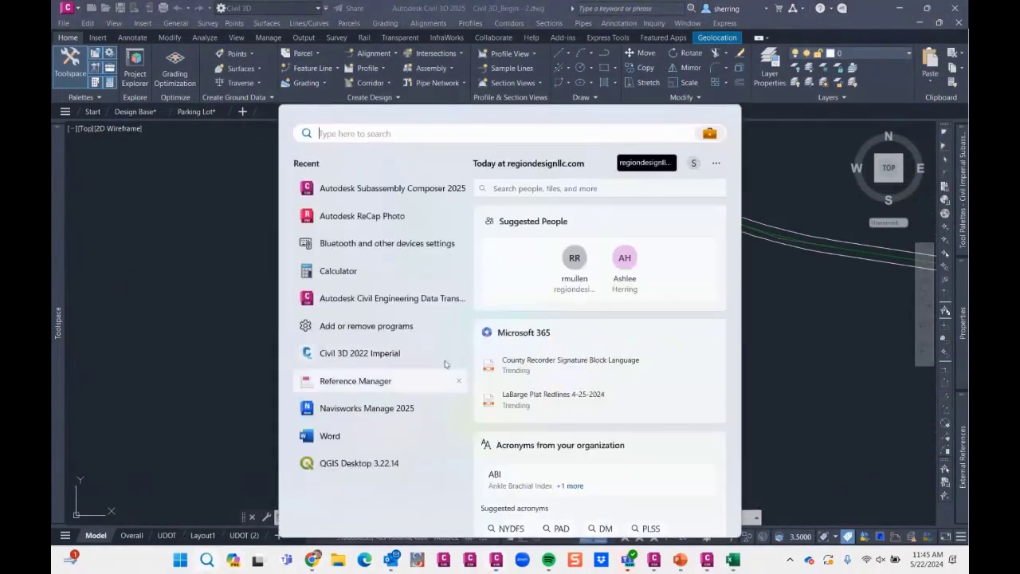
type("V")
key("BackSpace")
type("NAVIS")
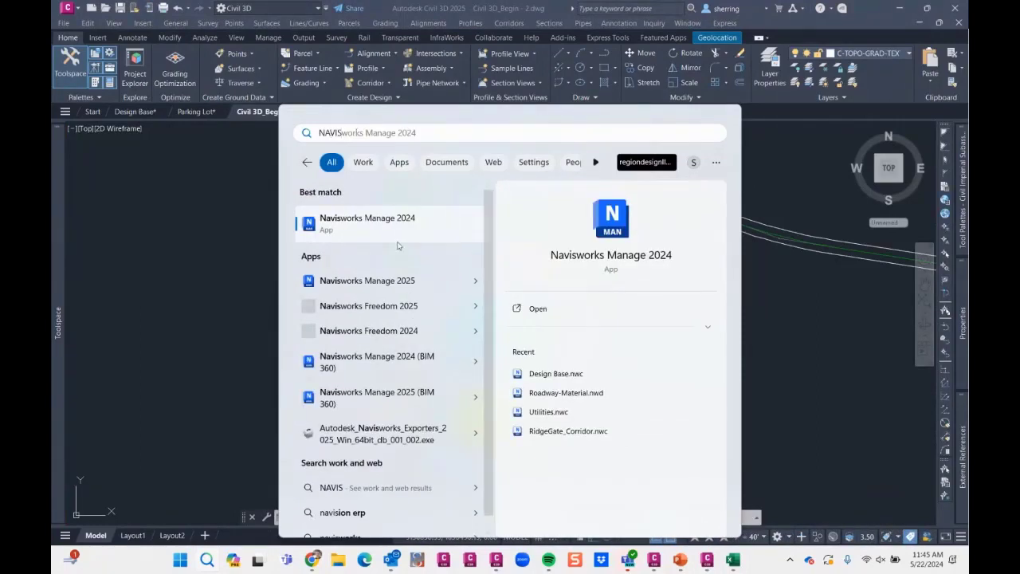
left_click(374, 225)
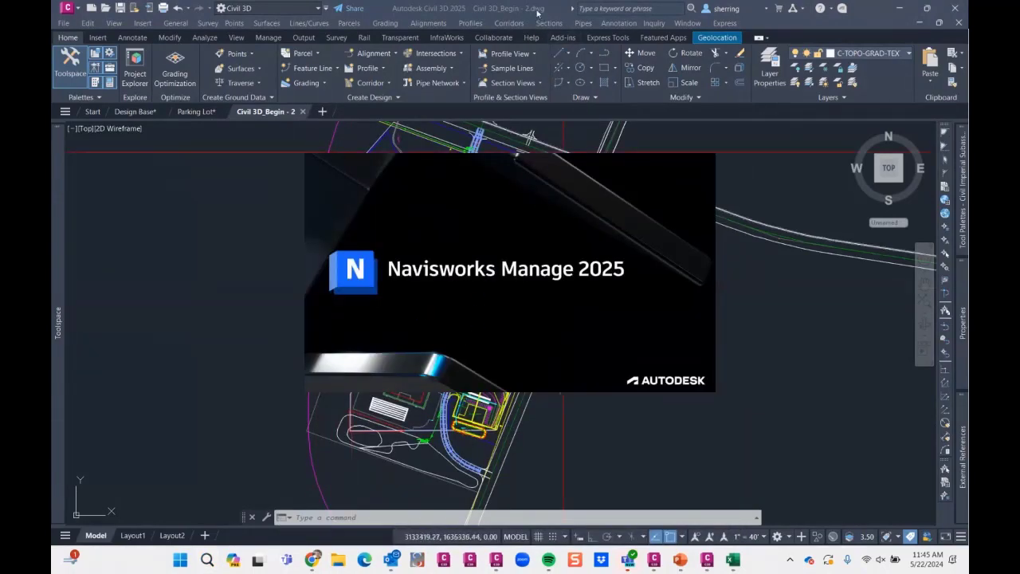
- Examine where the storm, sewer and pressure pipes cross below the striped Basin 2 area
scroll(514, 321, "up", 6)
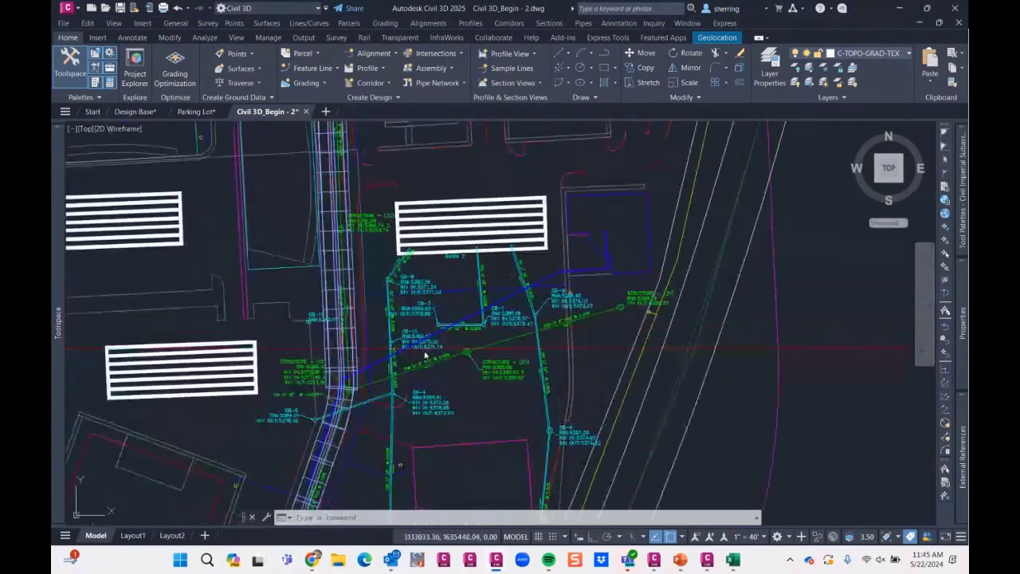
scroll(403, 366, "up", 4)
scroll(362, 378, "up", 2)
mouse_move(362, 379)
middle_mouse_down()
mouse_move(510, 278)
mouse_move(404, 364)
middle_mouse_up()
scroll(316, 327, "down", 2)
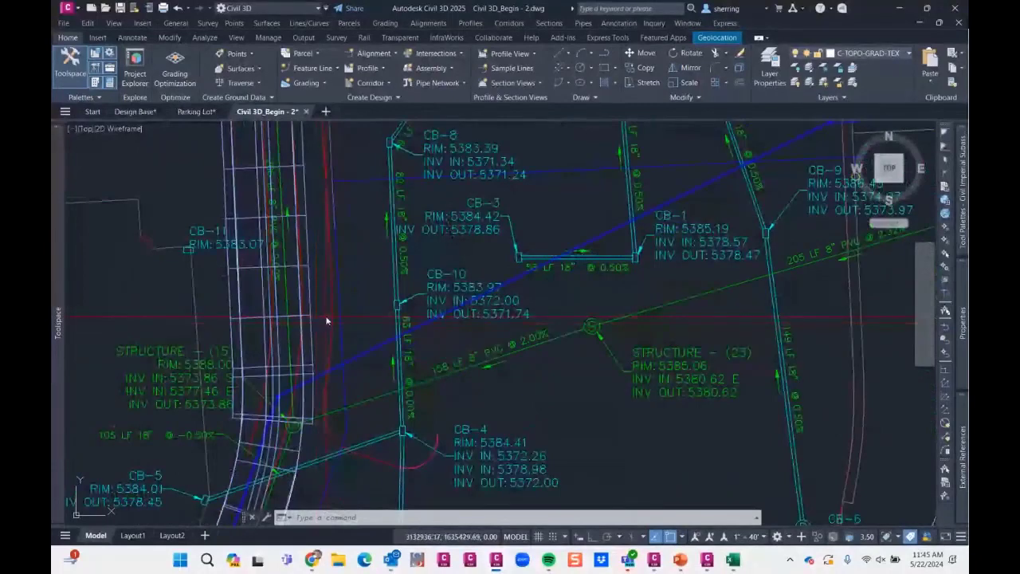
scroll(416, 325, "down", 4)
middle_click_drag(417, 325, 365, 359)
- Inspect the properties of the blue 3D solid building beside the Basin 2 pipes and clear the selection
left_click(539, 254)
mouse_move(962, 323)
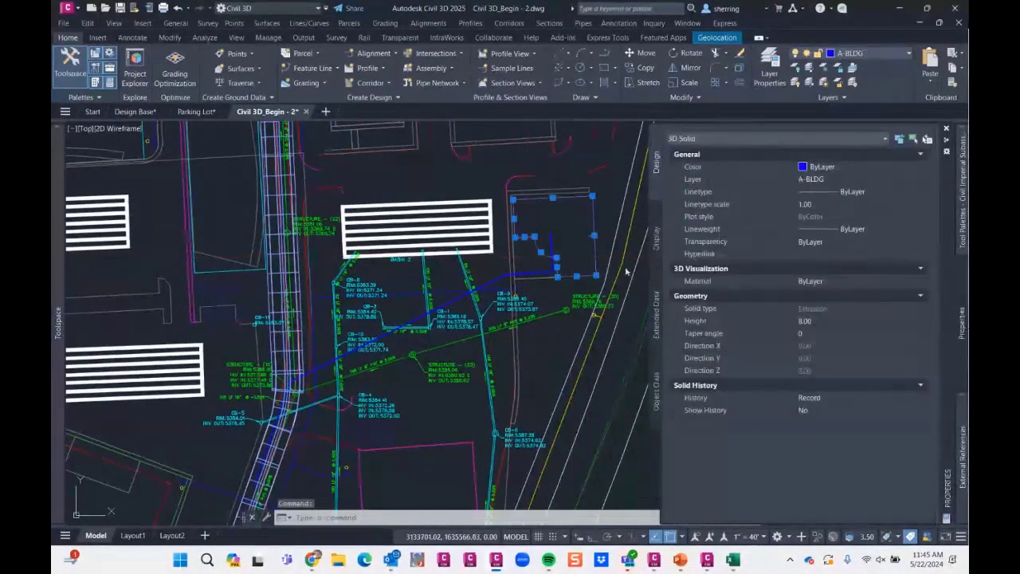
key("Escape")
mouse_move(452, 299)
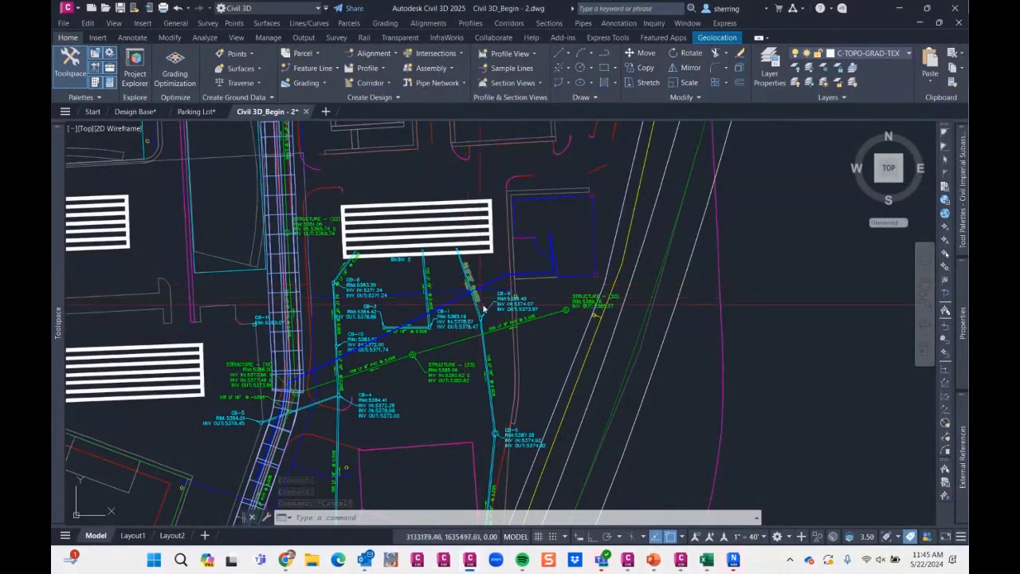
middle_click_drag(456, 333, 546, 313)
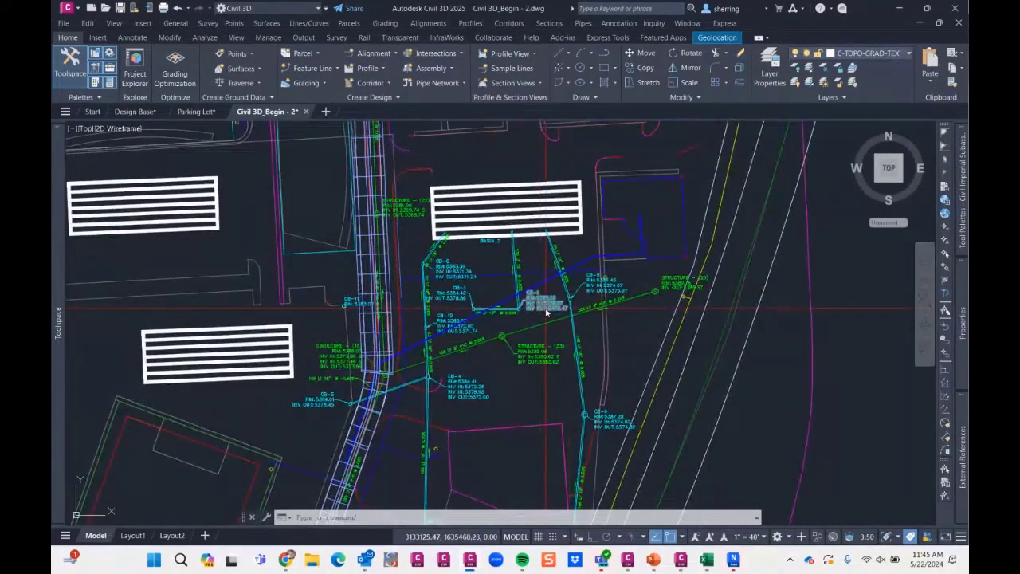
mouse_move(546, 313)
key("Escape")
key("Escape")
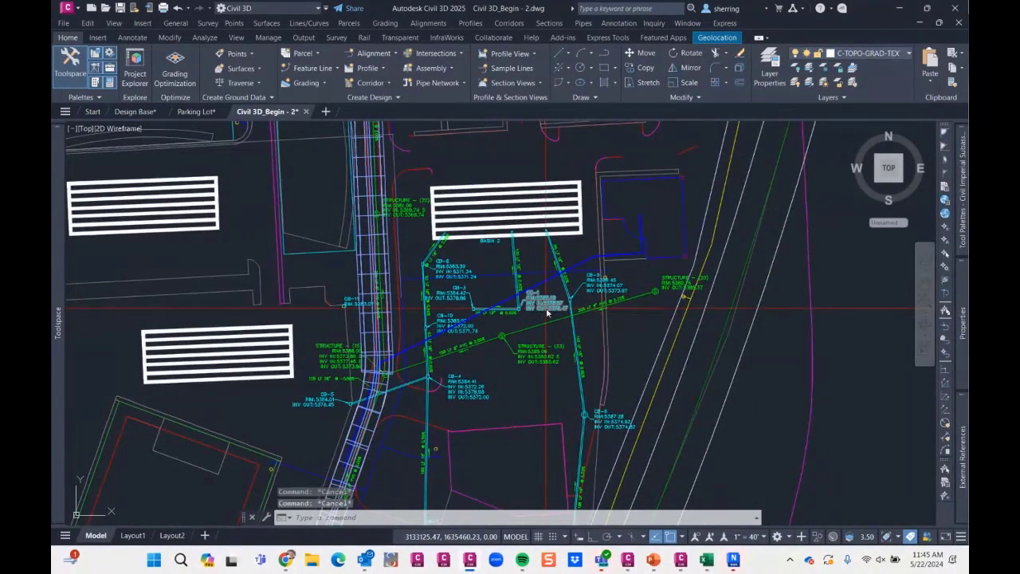
- Switch to Navisworks Manage to check that it has loaded, return to Civil 3D and look up the available NW commands
left_click(734, 560)
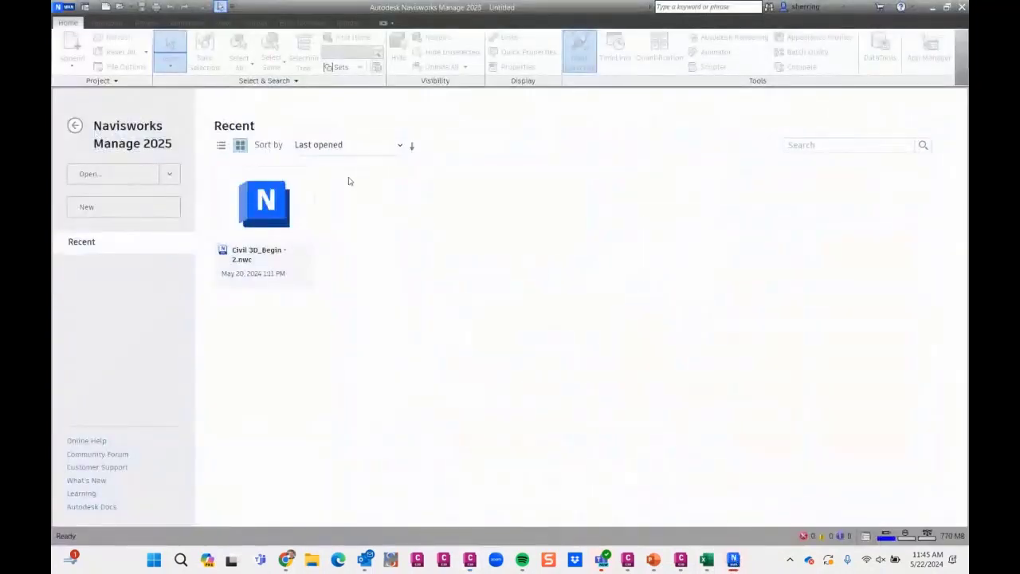
left_click(932, 7)
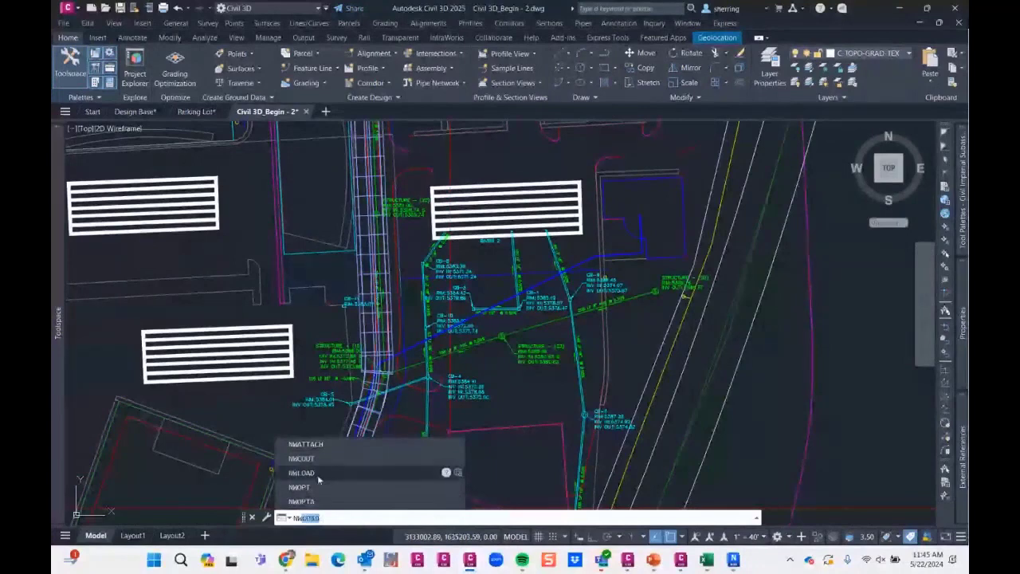
left_click(315, 475)
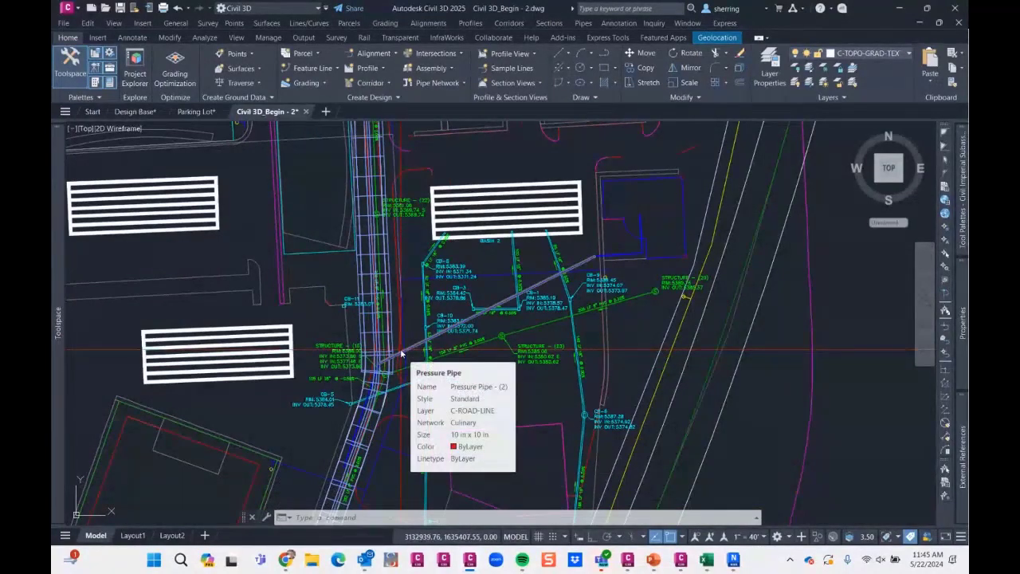
left_click(390, 358)
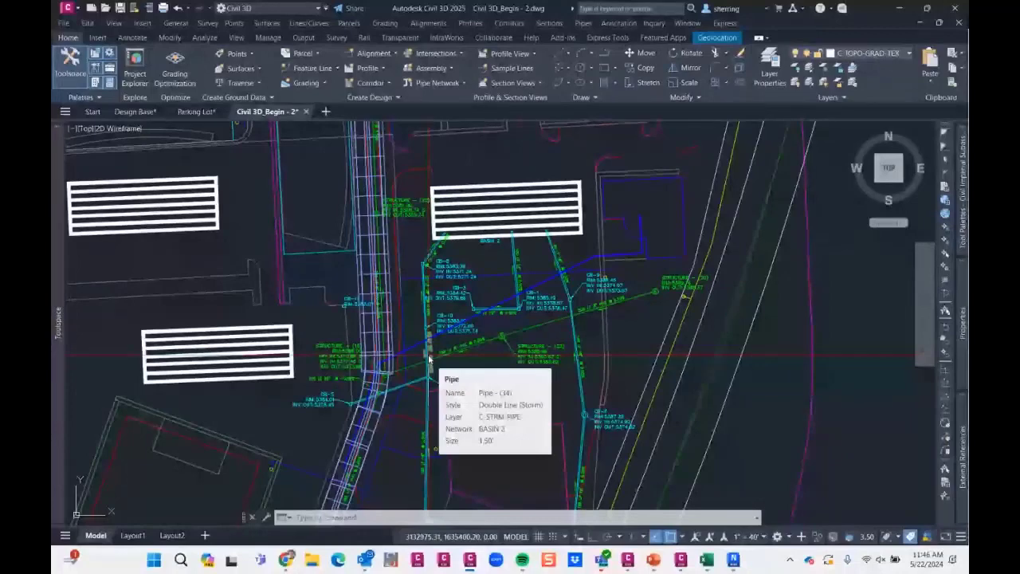
- Export the drawing with NWCOUT to the Desktop as Civil 3D_Begin - 2.nwc
type("NWOUT")
key("Return")
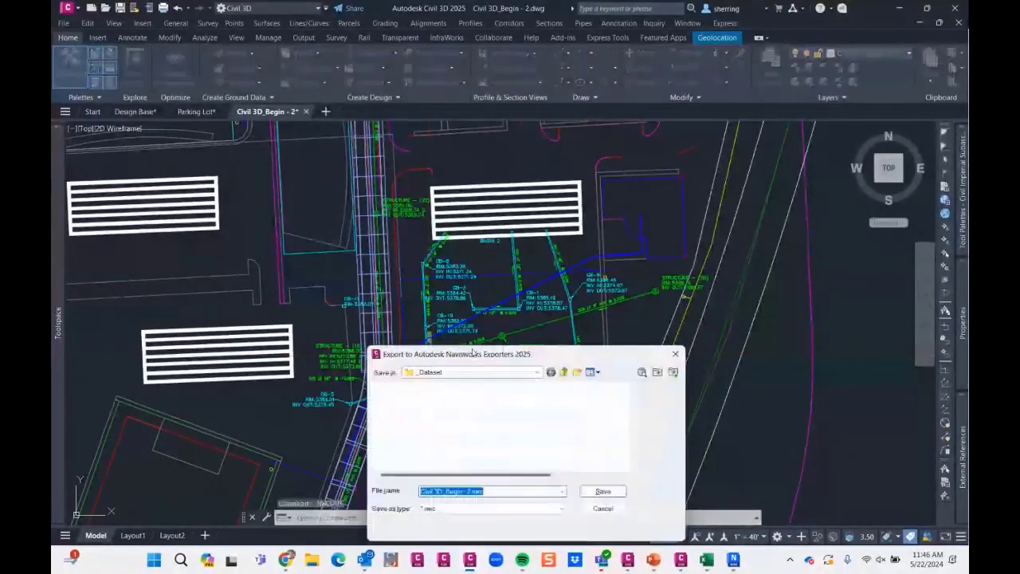
left_click_drag(517, 360, 457, 287)
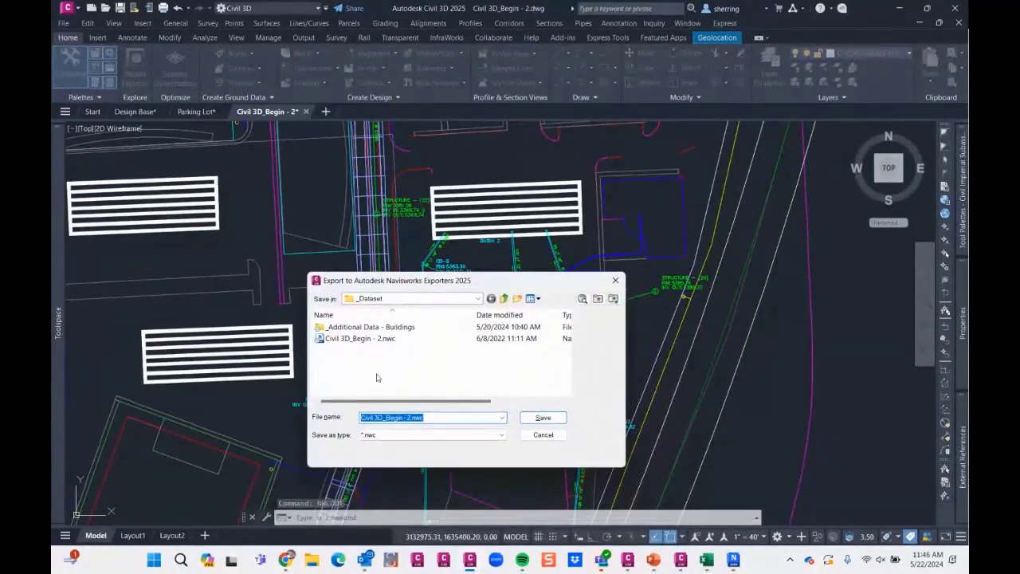
left_click(477, 299)
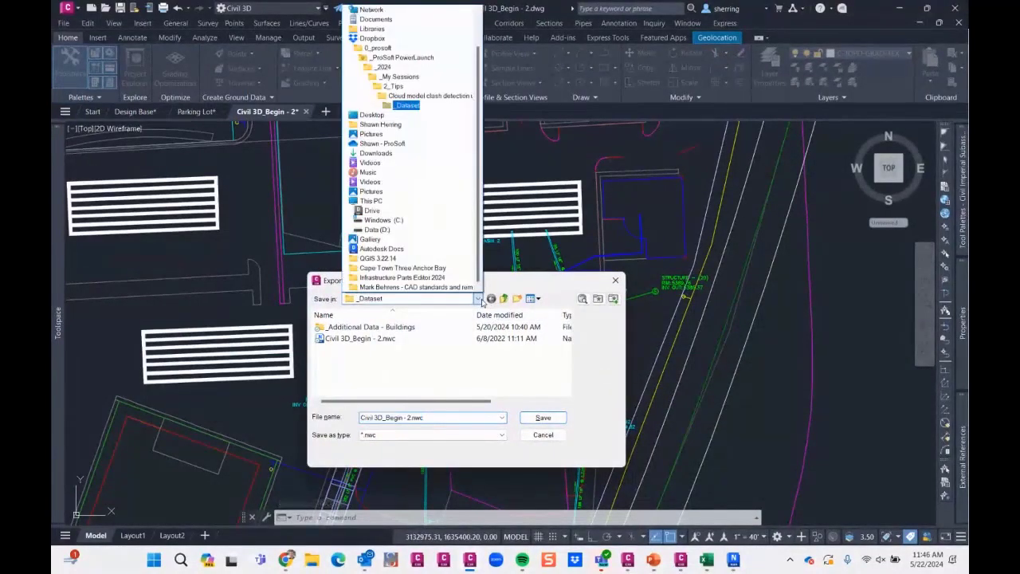
left_click(371, 115)
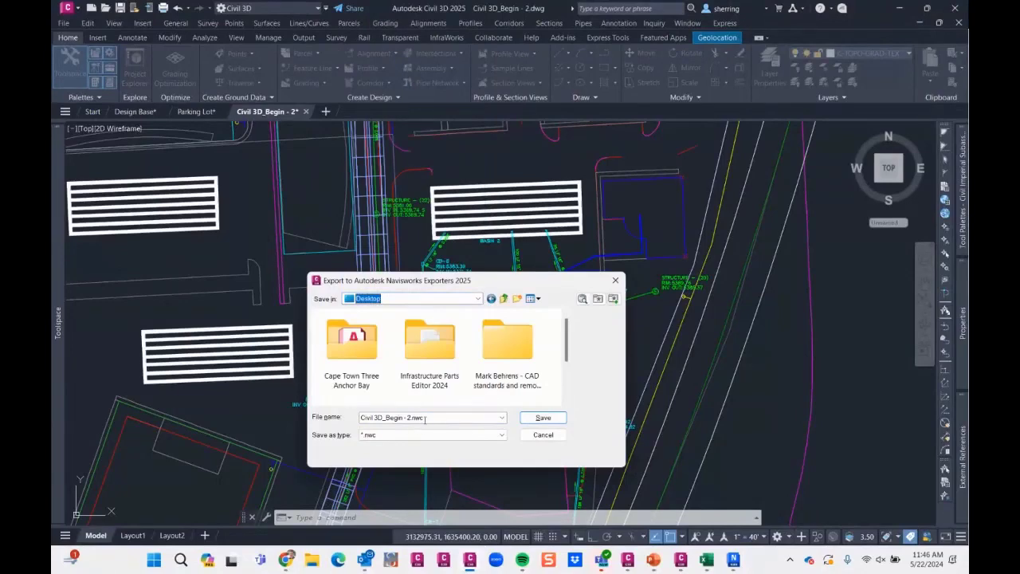
left_click(543, 417)
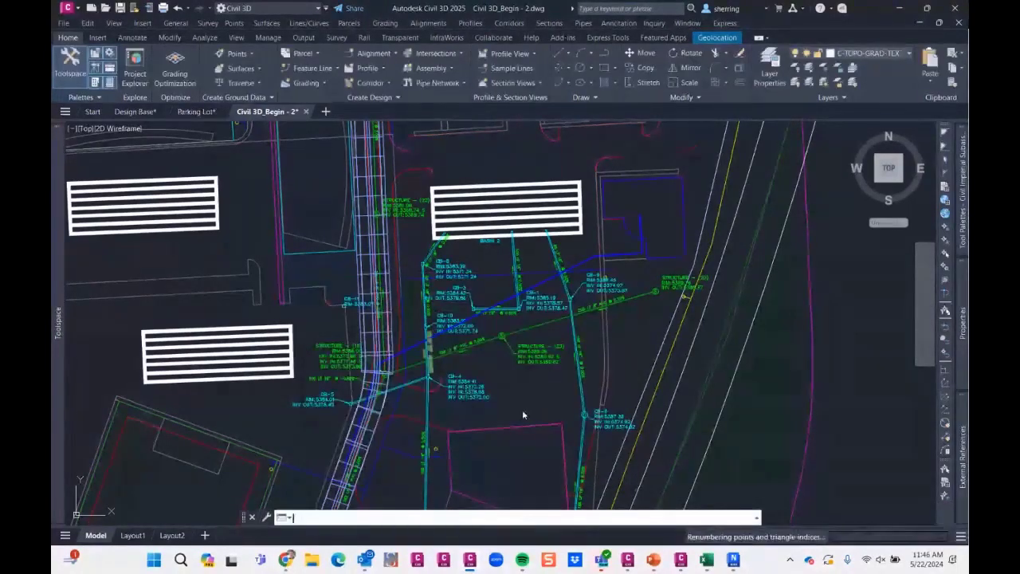
- Switch to Navisworks Manage, start a new file and append Civil 3D_Begin - 2.nwc from the _Dataset folder
left_click(733, 560)
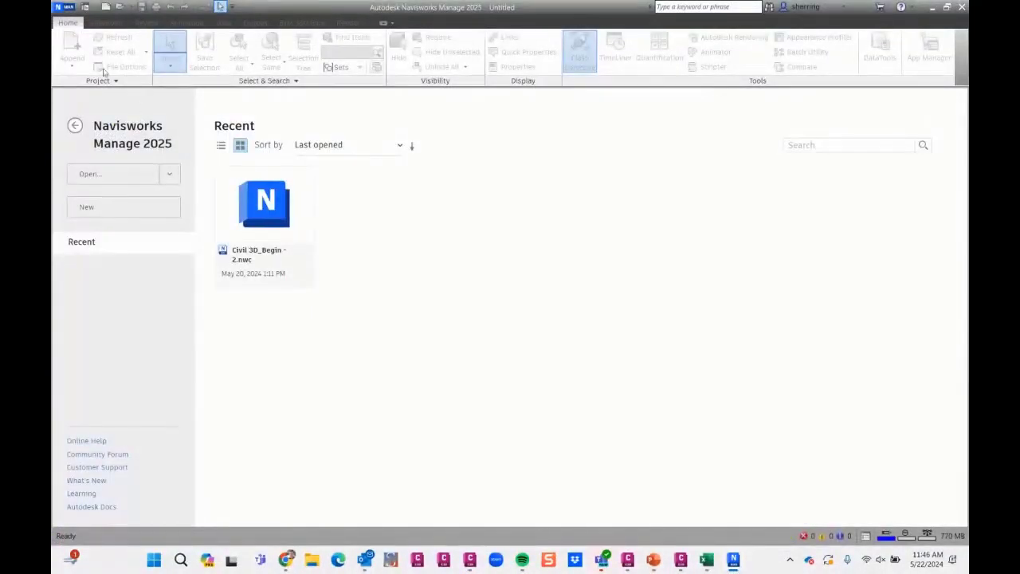
left_click(90, 207)
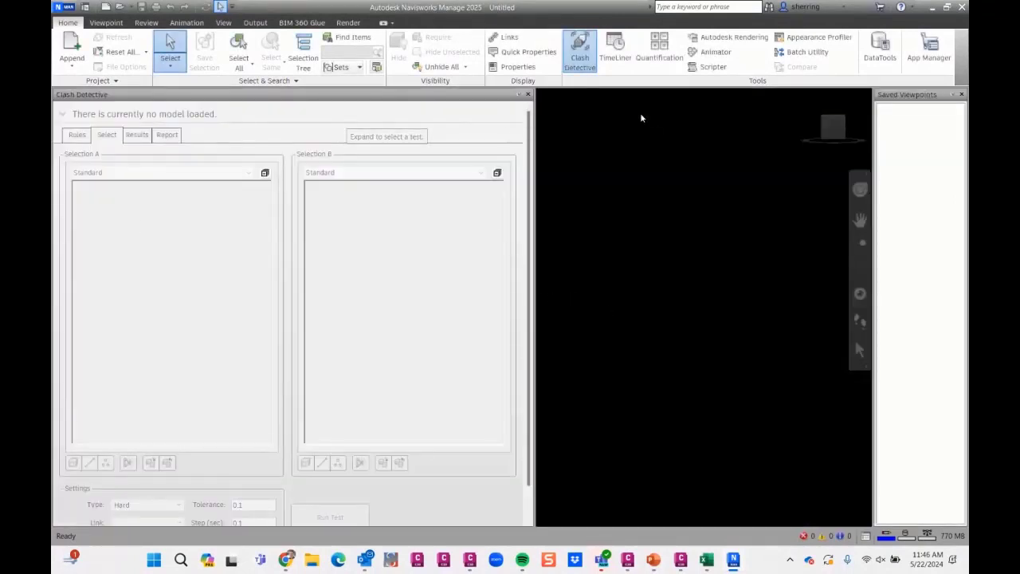
left_click(68, 67)
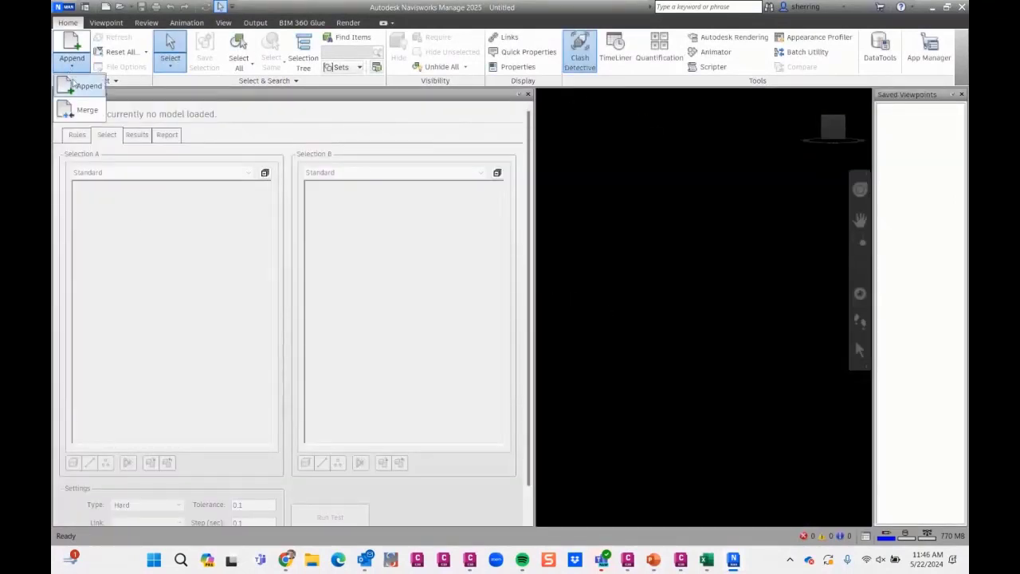
left_click(86, 86)
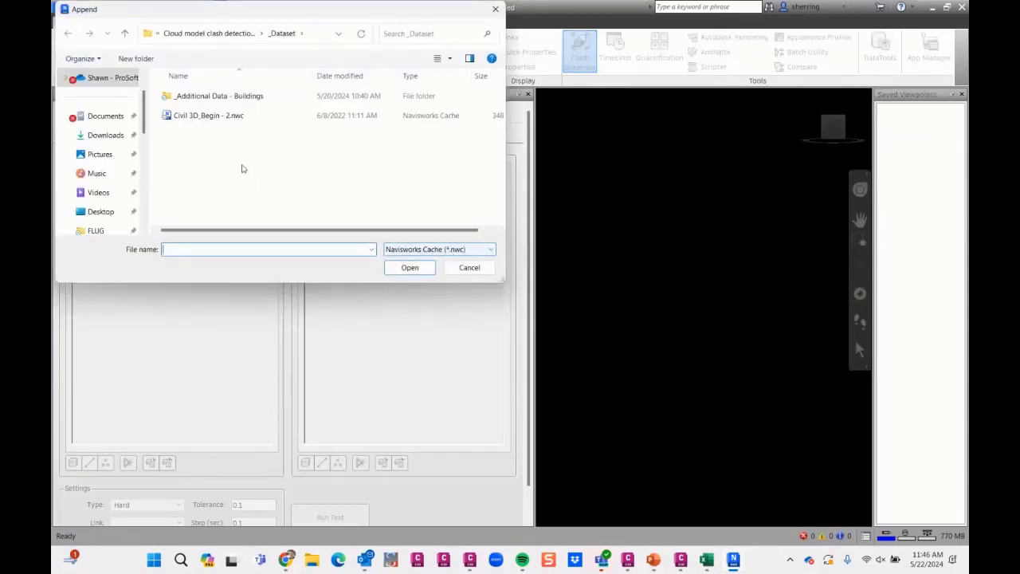
left_click(455, 249)
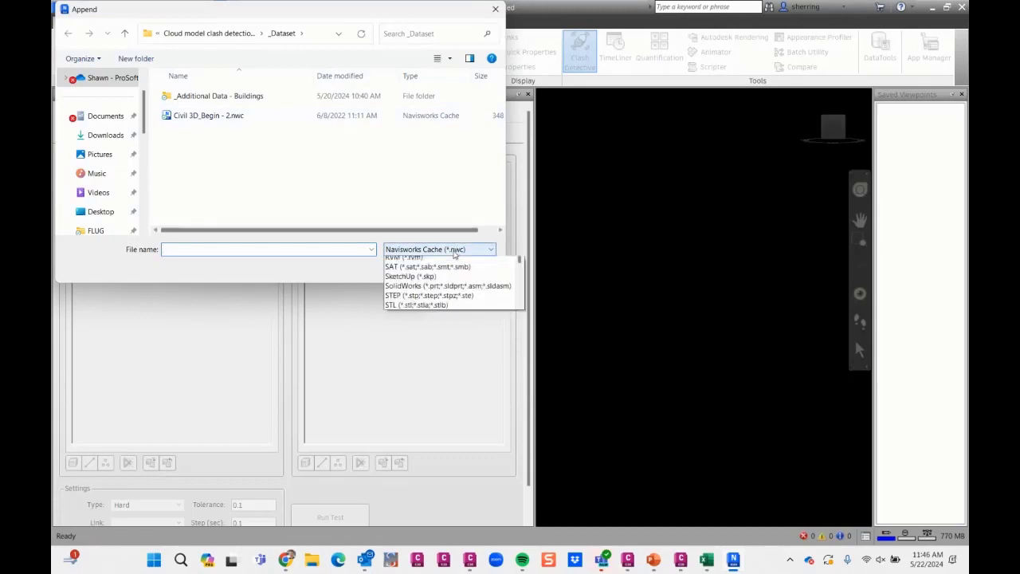
scroll(481, 340, "up", 1)
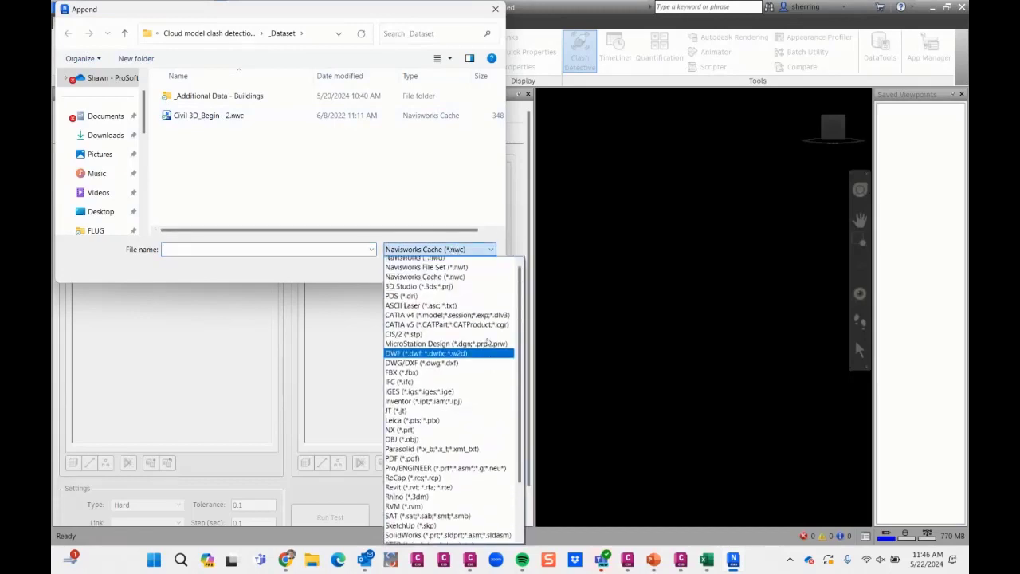
scroll(480, 335, "down", 3)
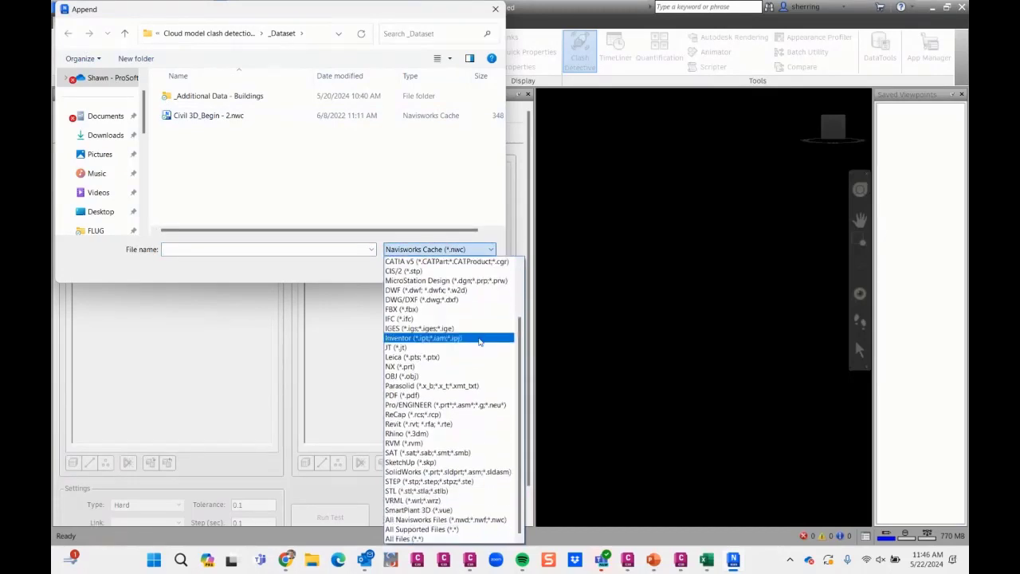
left_click(319, 225)
left_click(218, 117)
double_click(218, 117)
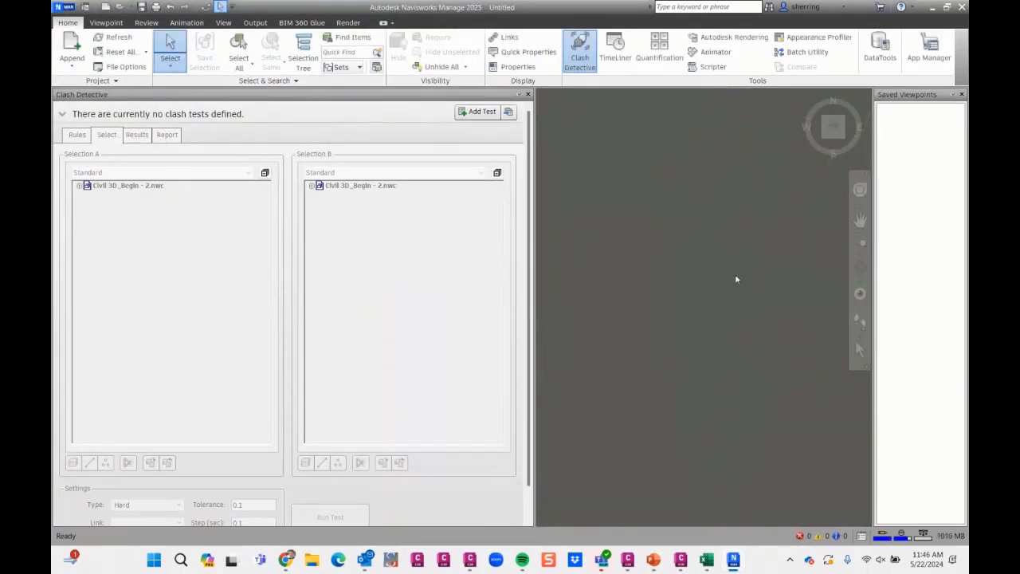
- Restore the home view to bring the whole appended model into view
right_click(734, 275)
scroll(709, 323, "down", 3)
left_click(700, 245)
scroll(699, 246, "down", 2)
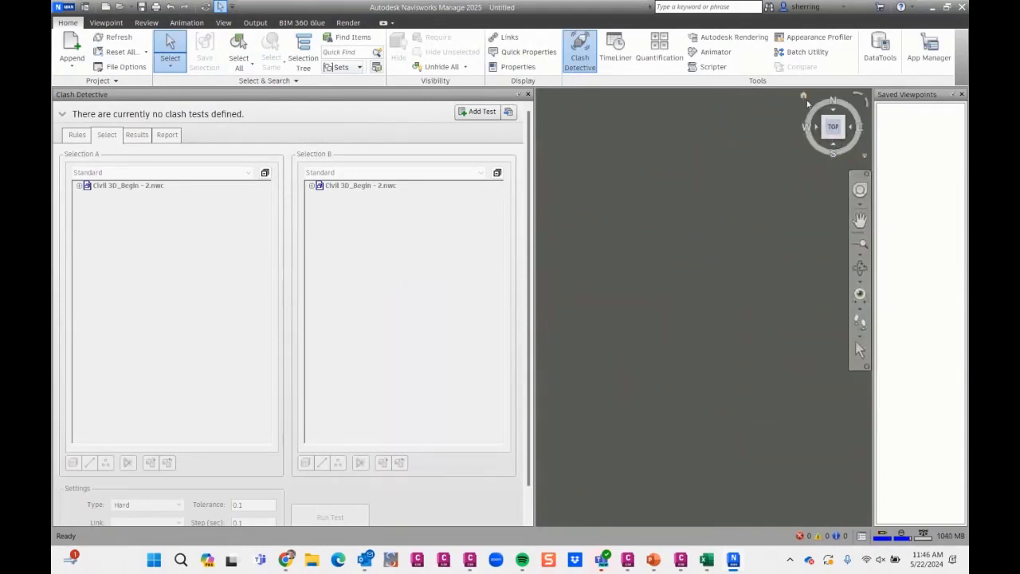
left_click(805, 98)
middle_click_drag(667, 185, 670, 187)
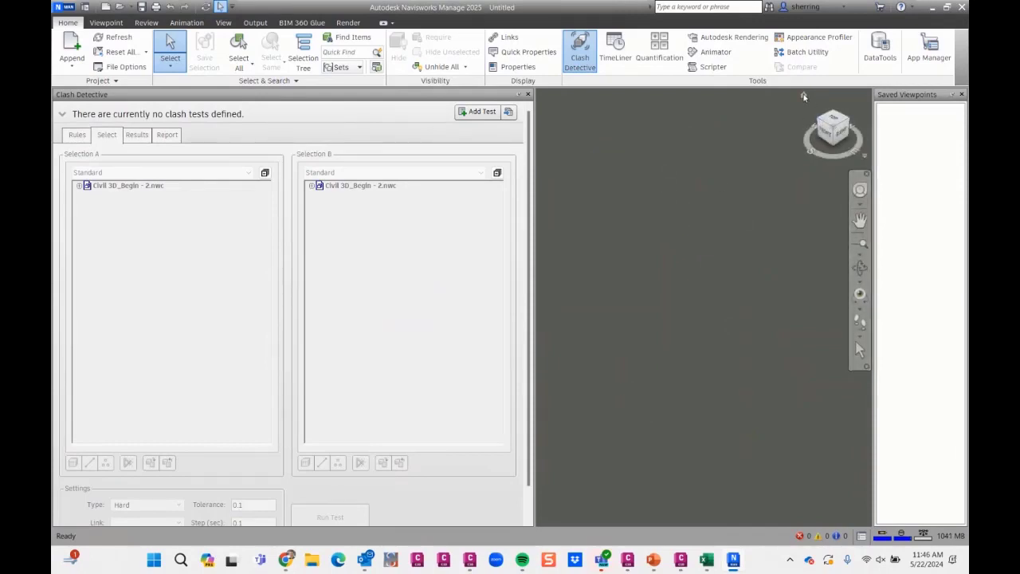
left_click(803, 97)
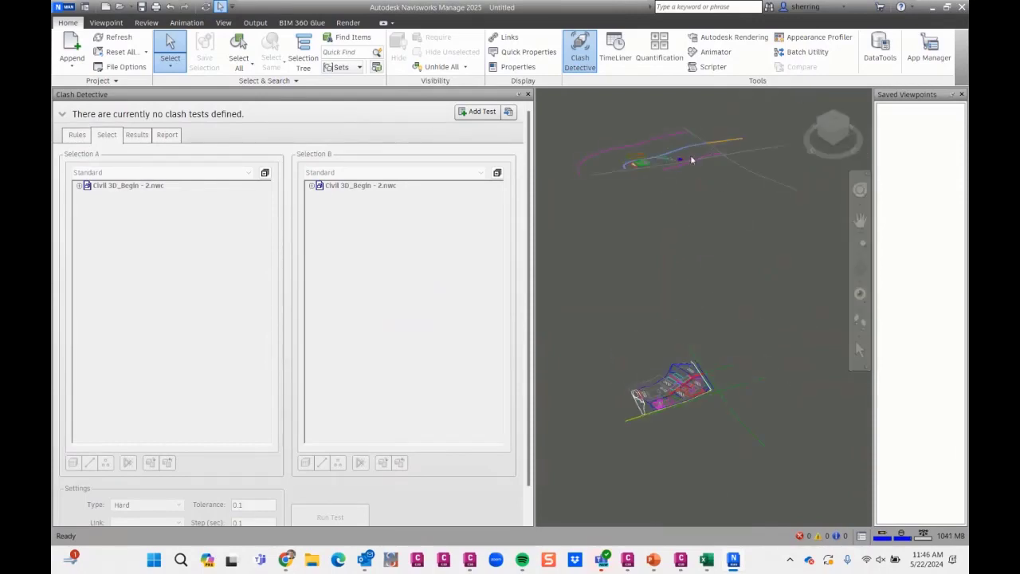
left_click(645, 162)
scroll(646, 160, "up", 5)
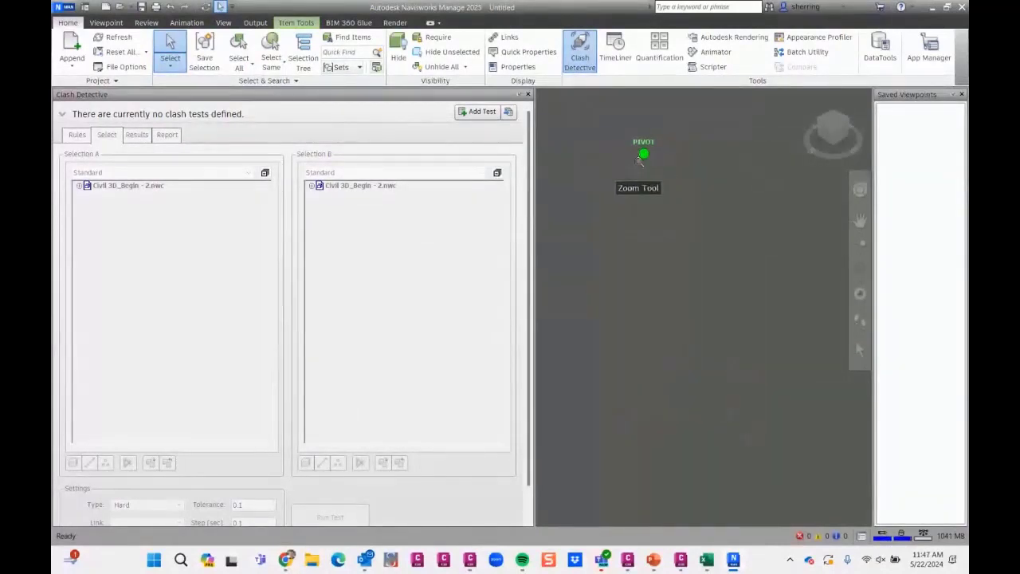
left_click(832, 129)
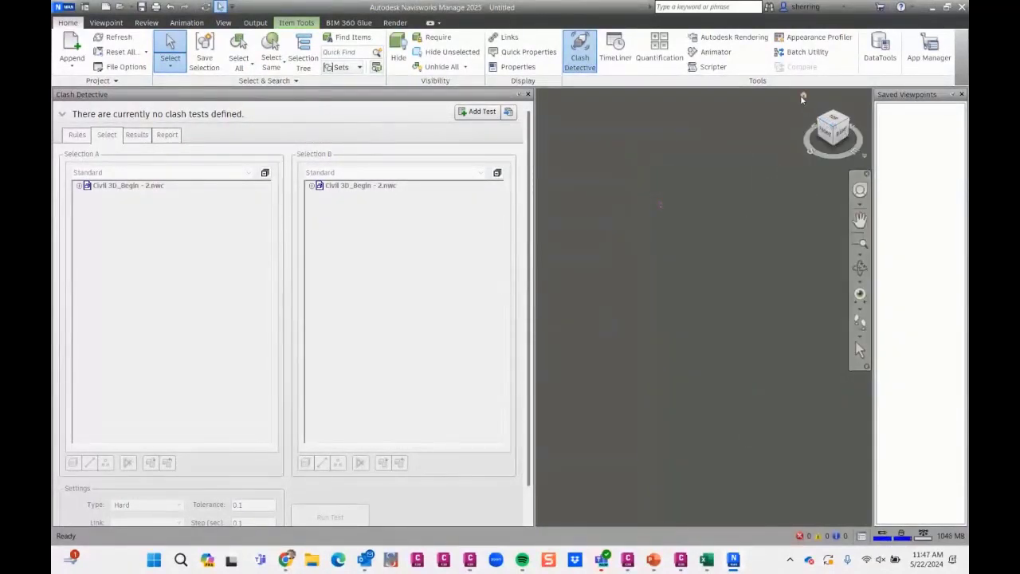
left_click(657, 153)
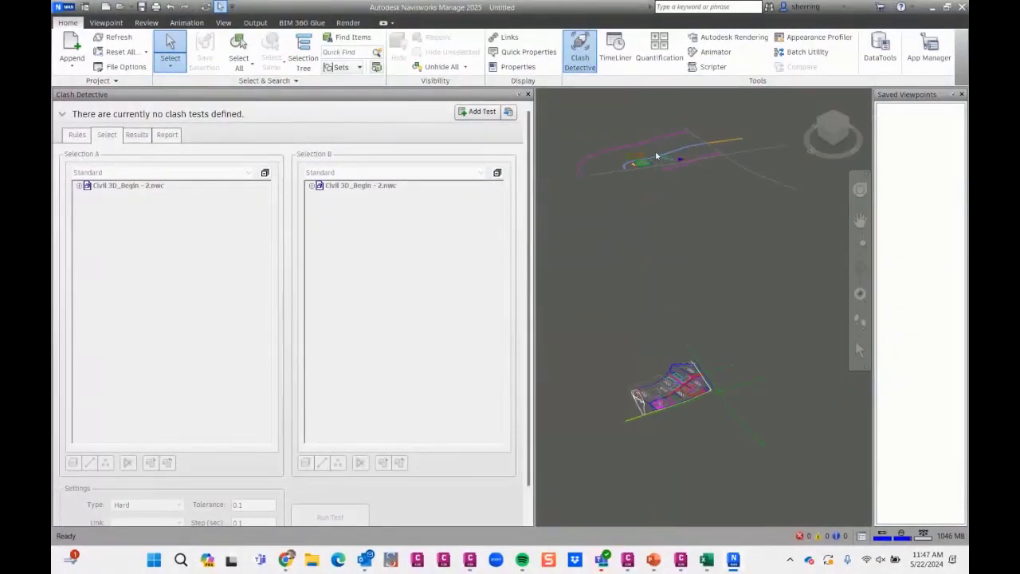
scroll(652, 158, "up", 5)
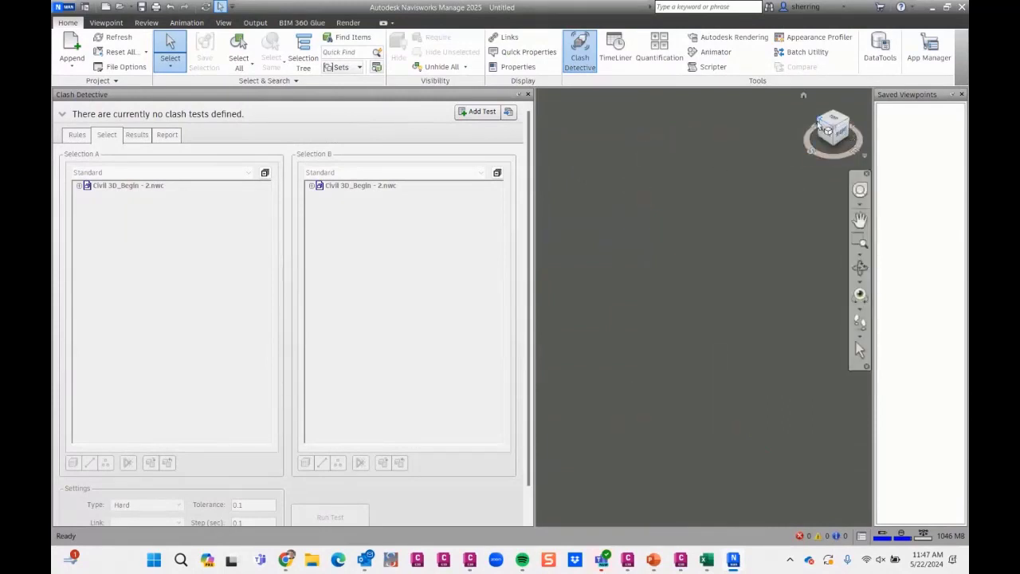
left_click(804, 96)
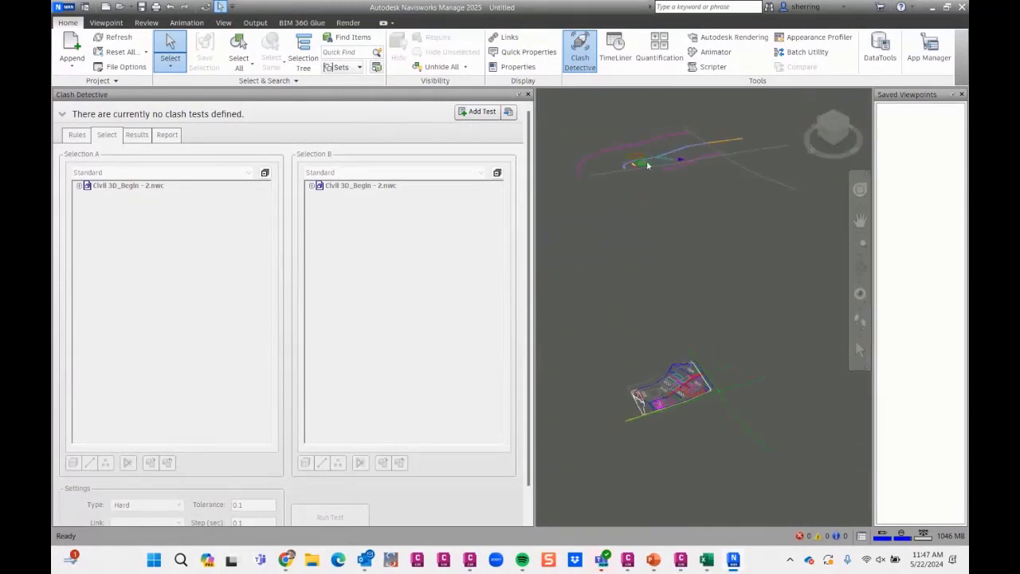
- Examine in 3D where the storm, sewer and pressure pipes cross between the road corridor and the blue building
left_click(642, 164)
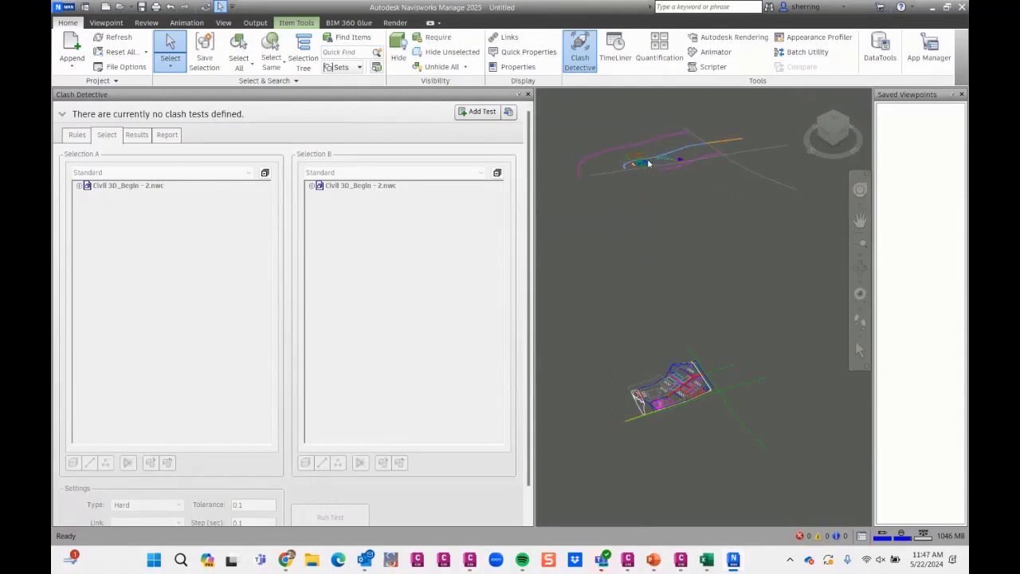
key("Escape")
left_click(647, 165)
scroll(645, 161, "up", 4)
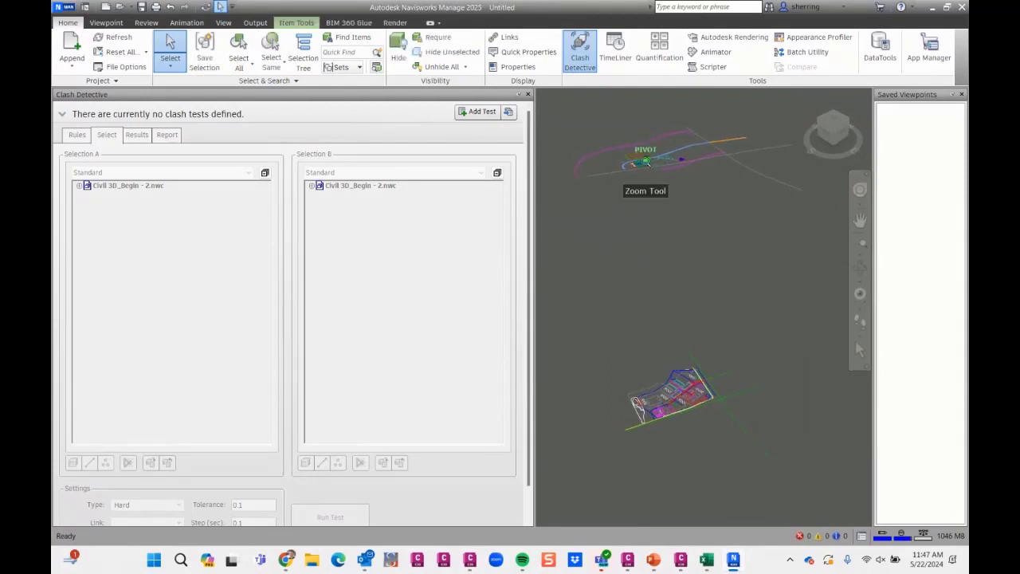
scroll(645, 161, "up", 6)
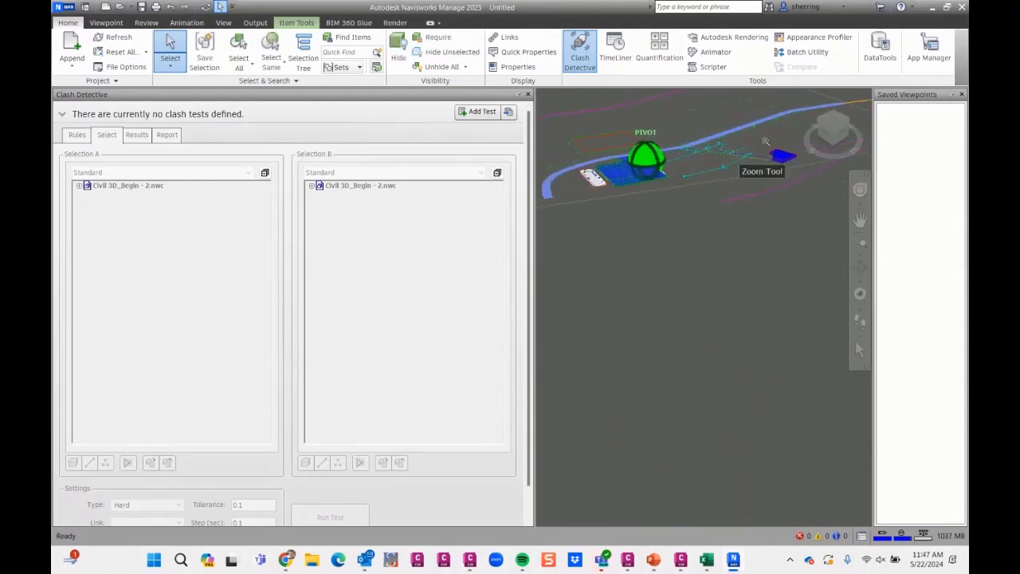
middle_click_drag(770, 153, 661, 239)
scroll(637, 218, "up", 4)
scroll(638, 218, "down", 3)
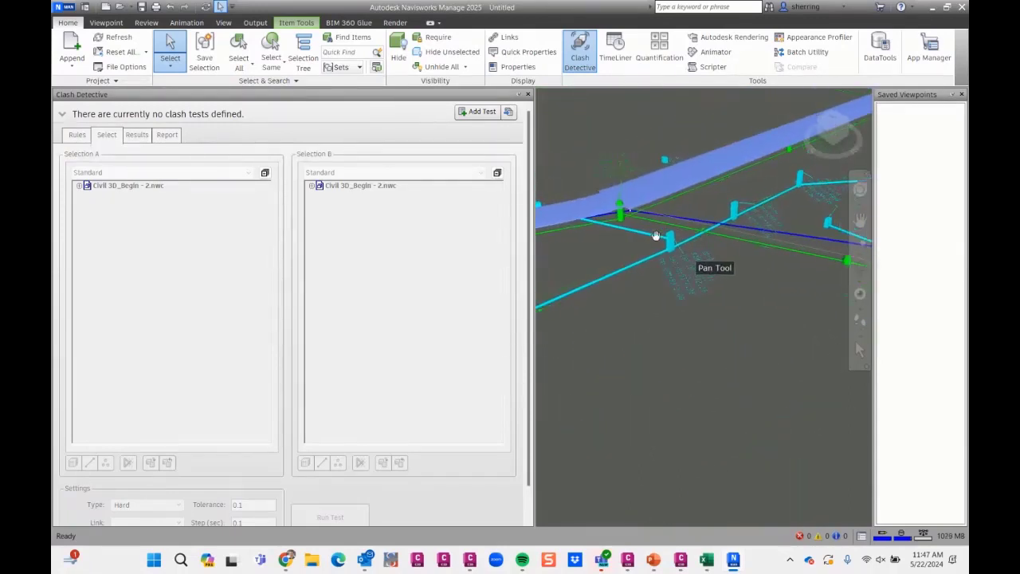
scroll(629, 231, "up", 5)
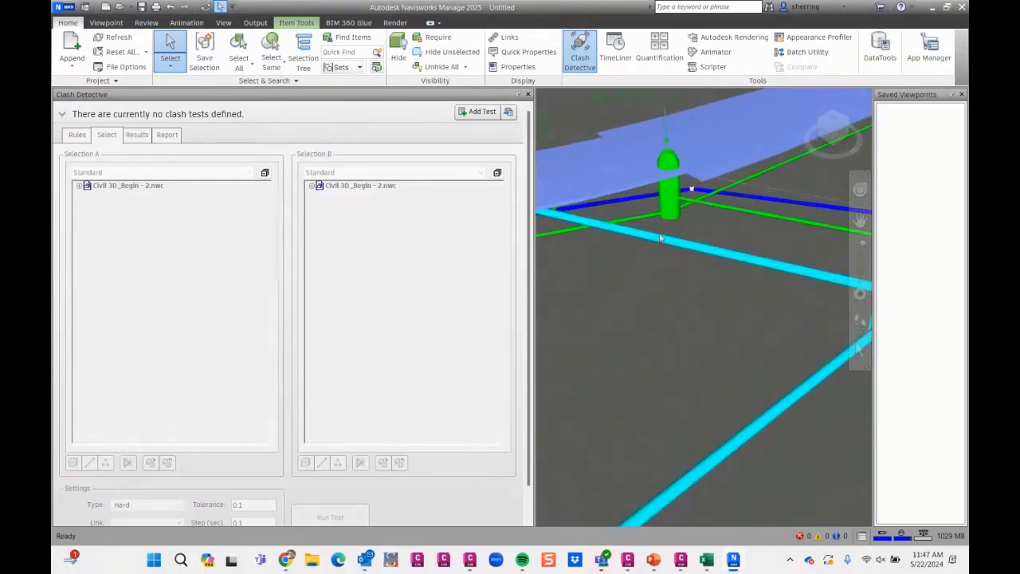
scroll(663, 270, "down", 3)
scroll(663, 270, "down", 3)
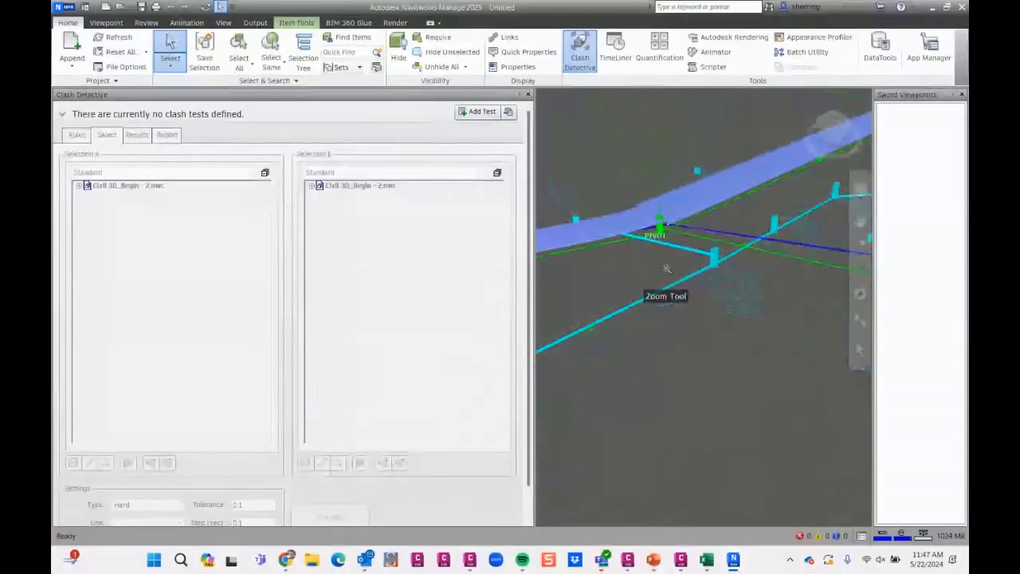
scroll(737, 294, "down", 4)
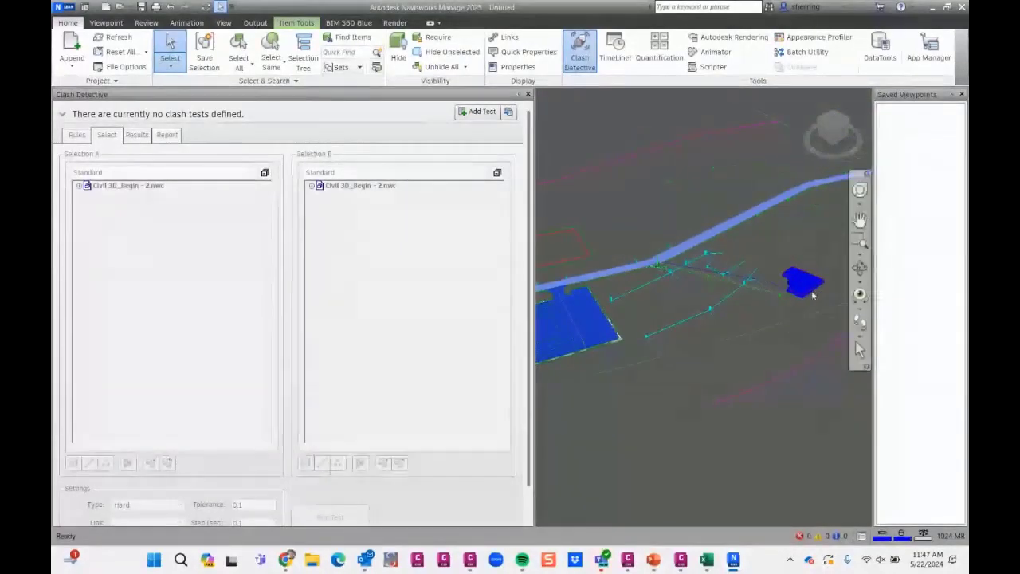
scroll(708, 267, "up", 2)
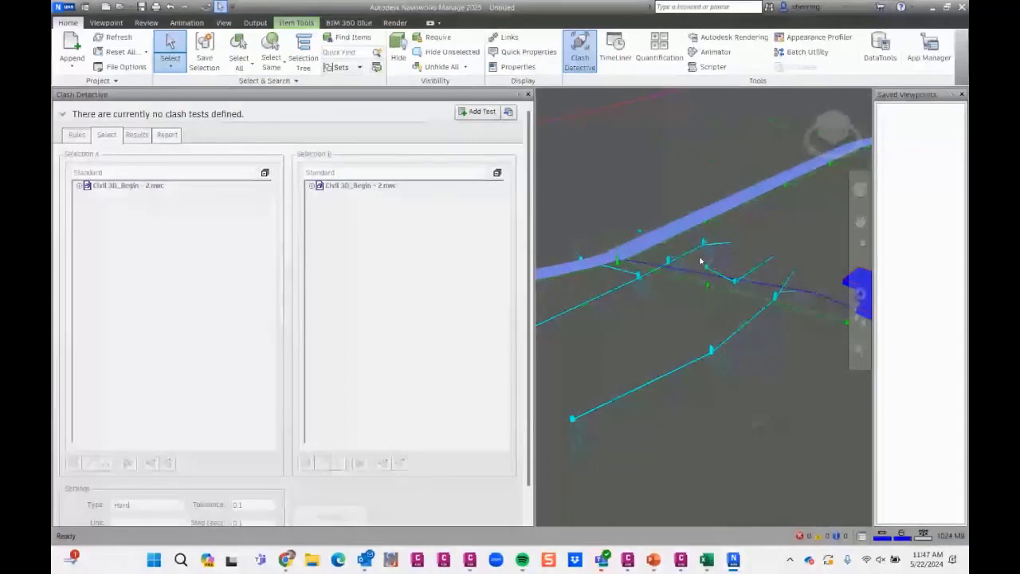
scroll(642, 260, "up", 2)
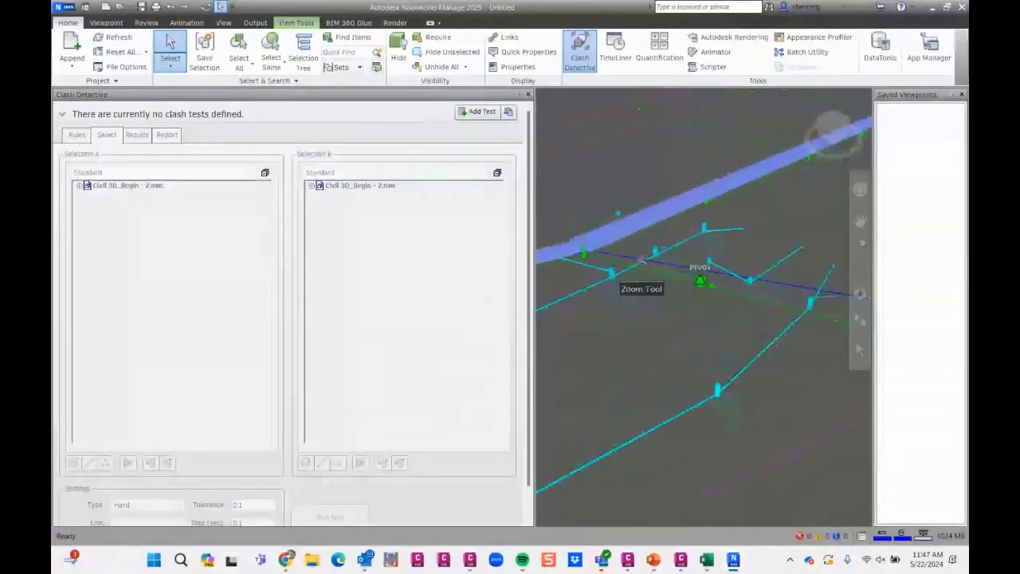
scroll(641, 261, "down", 3)
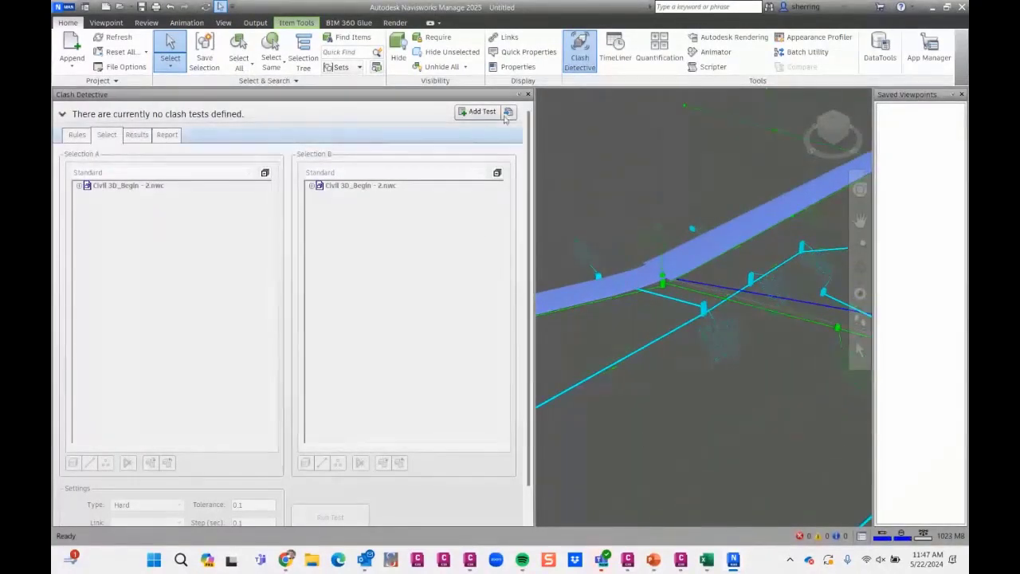
- Close and reopen the Clash Detective window, and add a new clash test
left_click(526, 96)
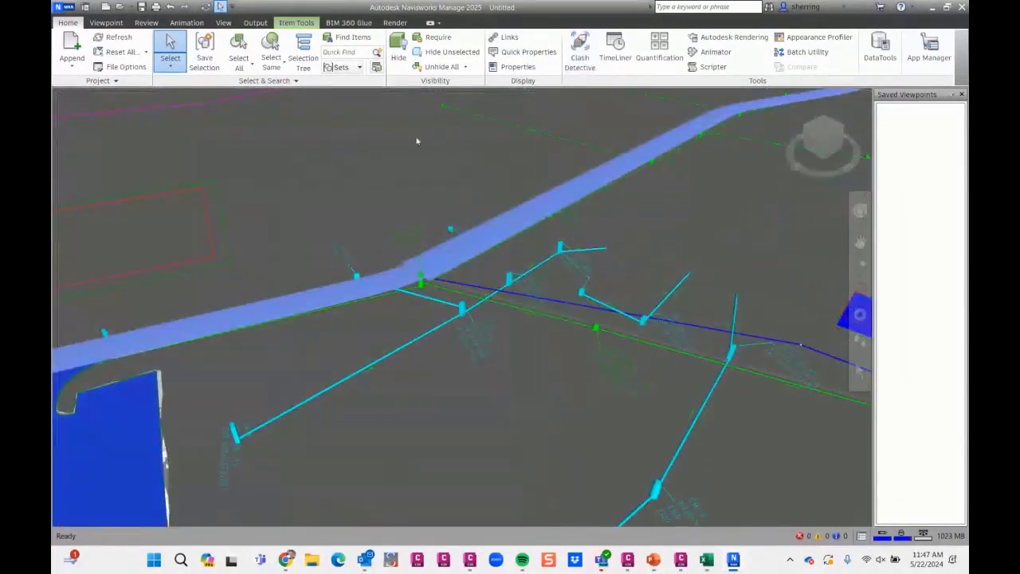
left_click(589, 70)
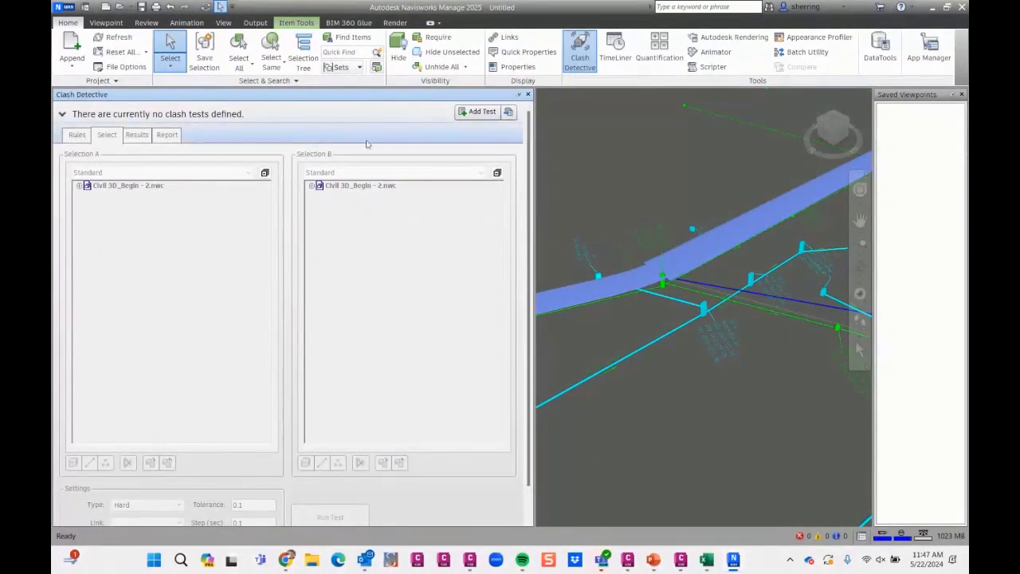
left_click(472, 114)
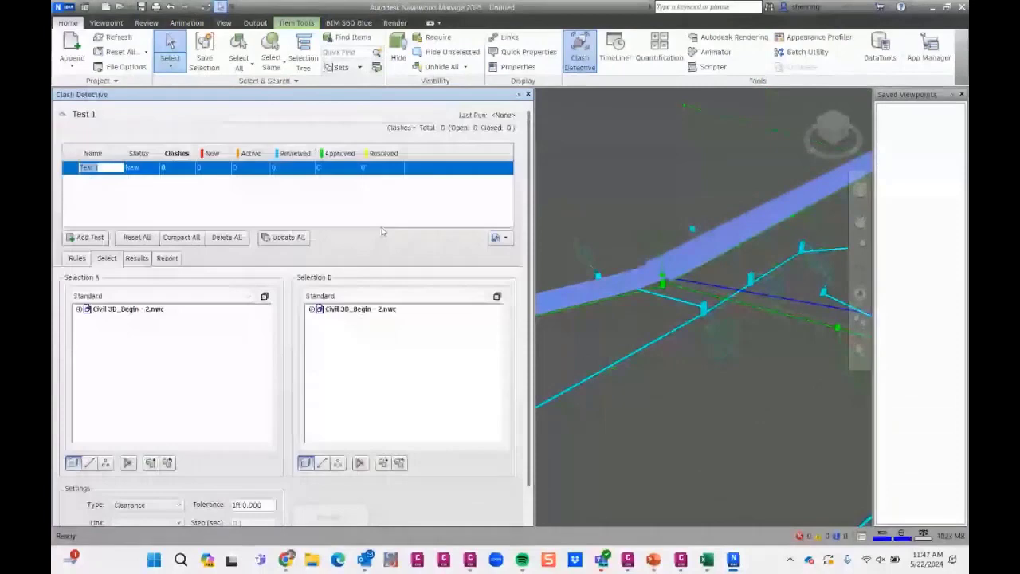
- Set Test 1 to check the C-SSWR-PIPE layer in Selection A against C-STRM-PIPE in Selection B
left_click(86, 309)
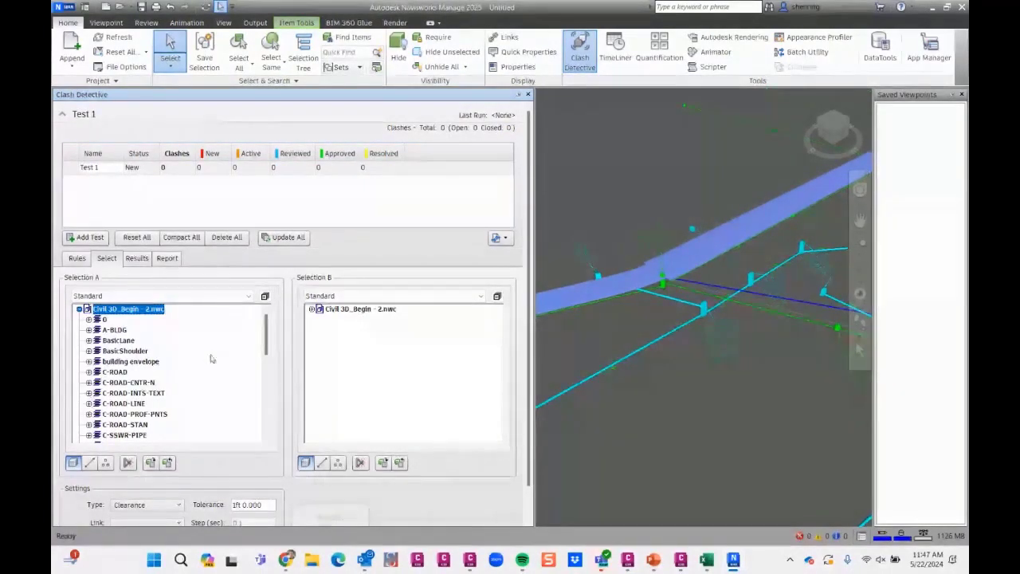
scroll(199, 375, "down", 1)
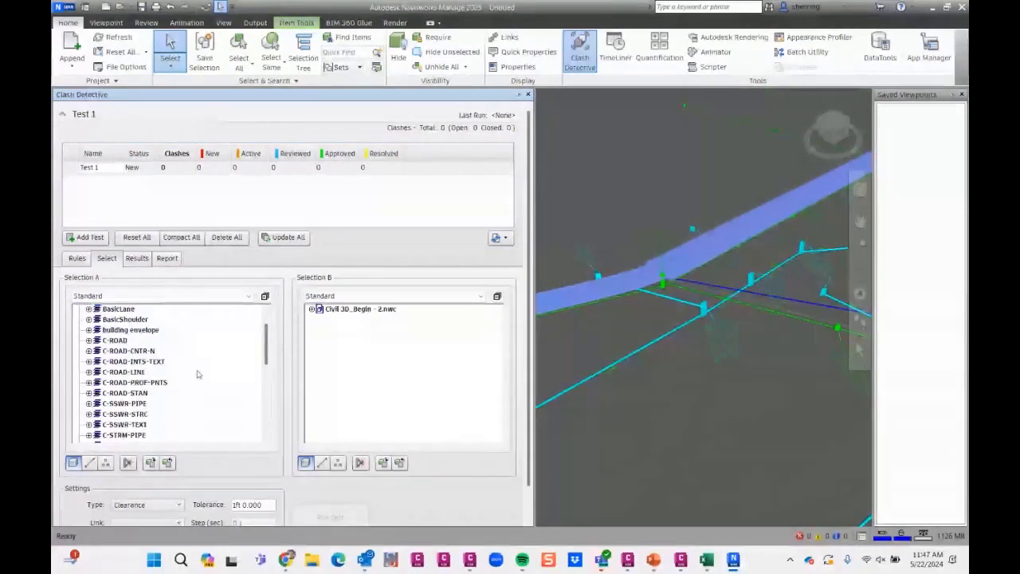
left_click(142, 405)
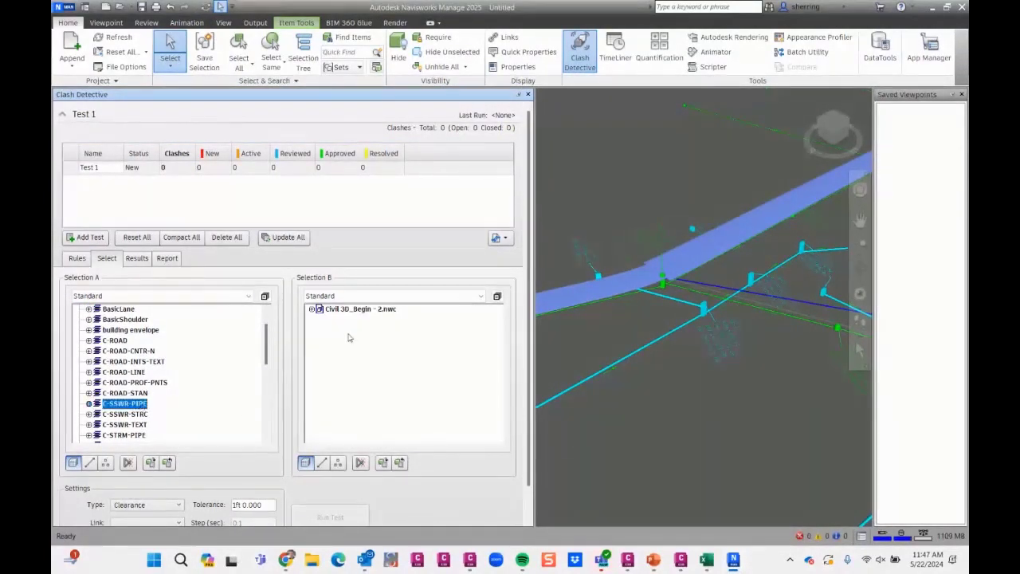
left_click(312, 309)
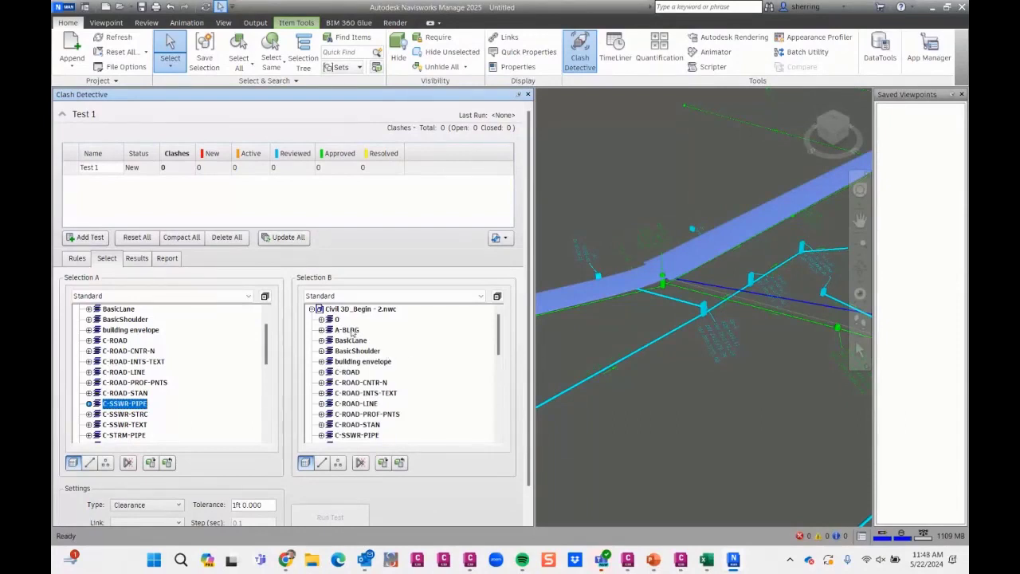
scroll(408, 358, "down", 3)
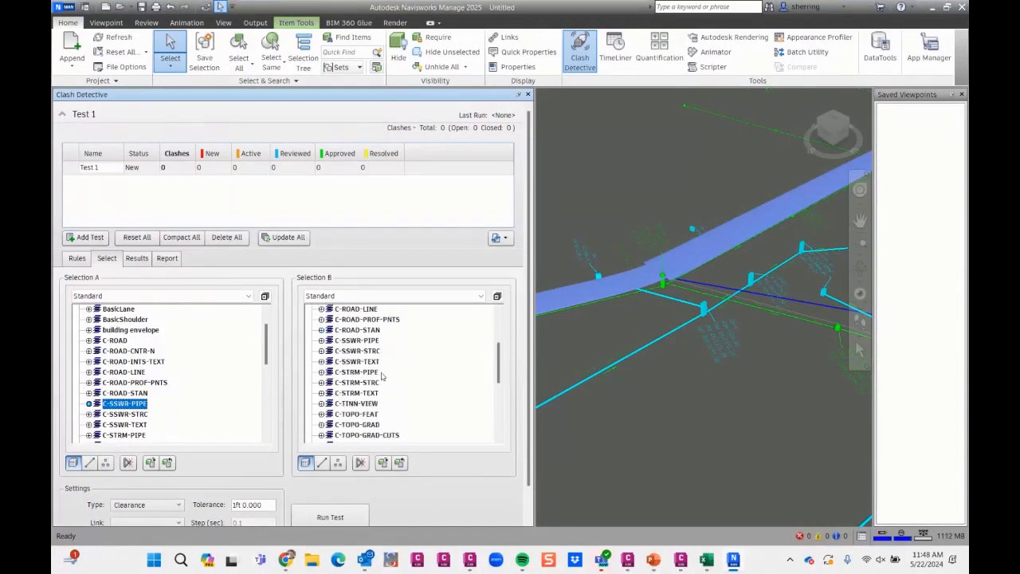
left_click(359, 372)
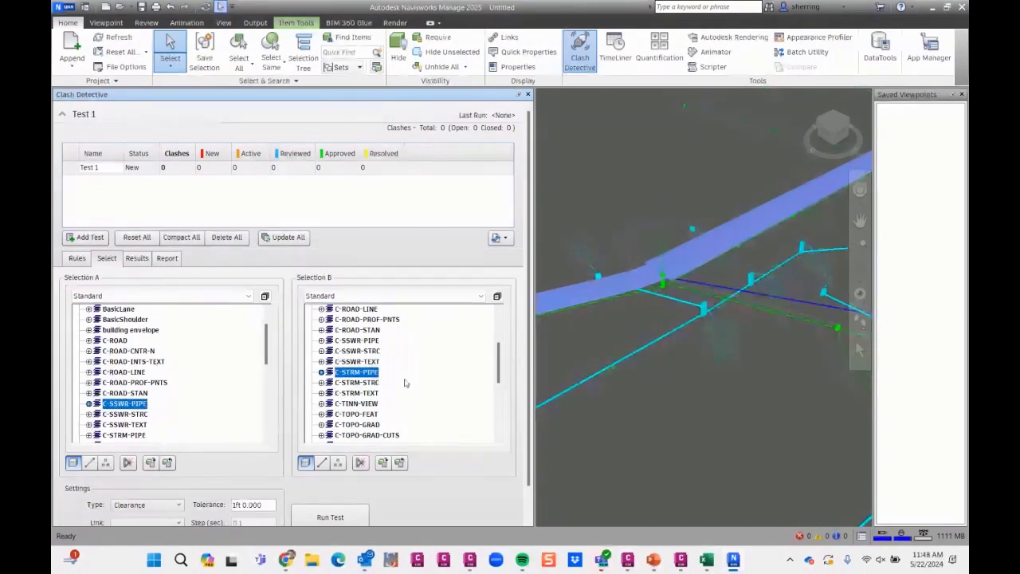
- Add the C-WATR-FITT and C-WATR-PIPE layers to Selection B of Test 1 and run the clash test
scroll(404, 383, "down", 2)
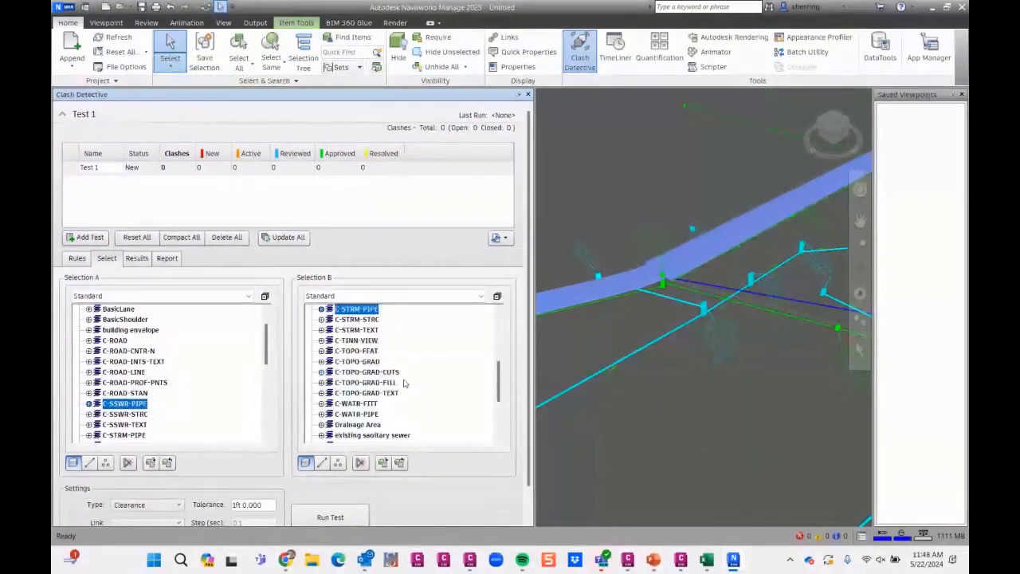
scroll(404, 383, "down", 1)
left_click(377, 372)
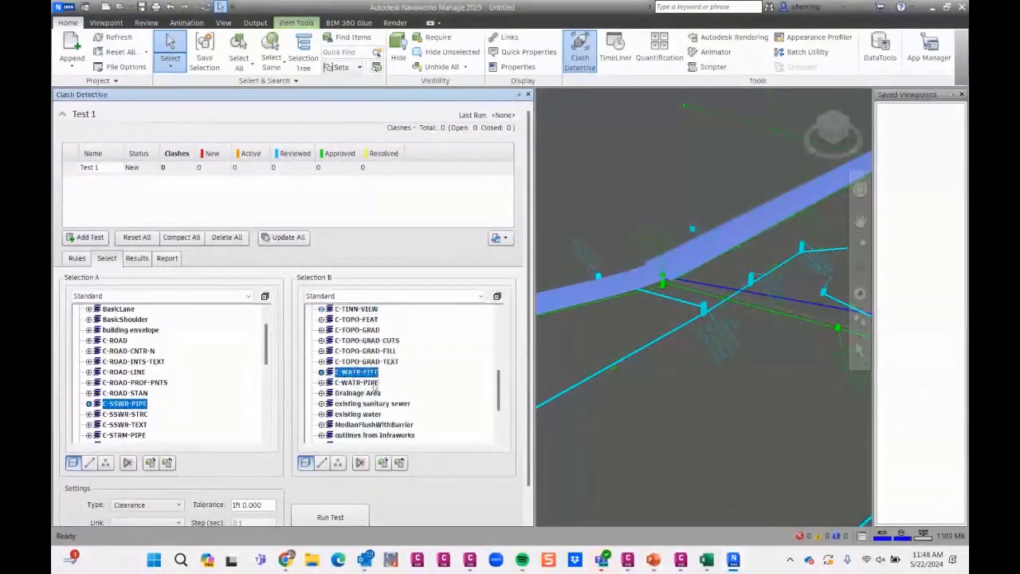
left_click(356, 382, "ctrl")
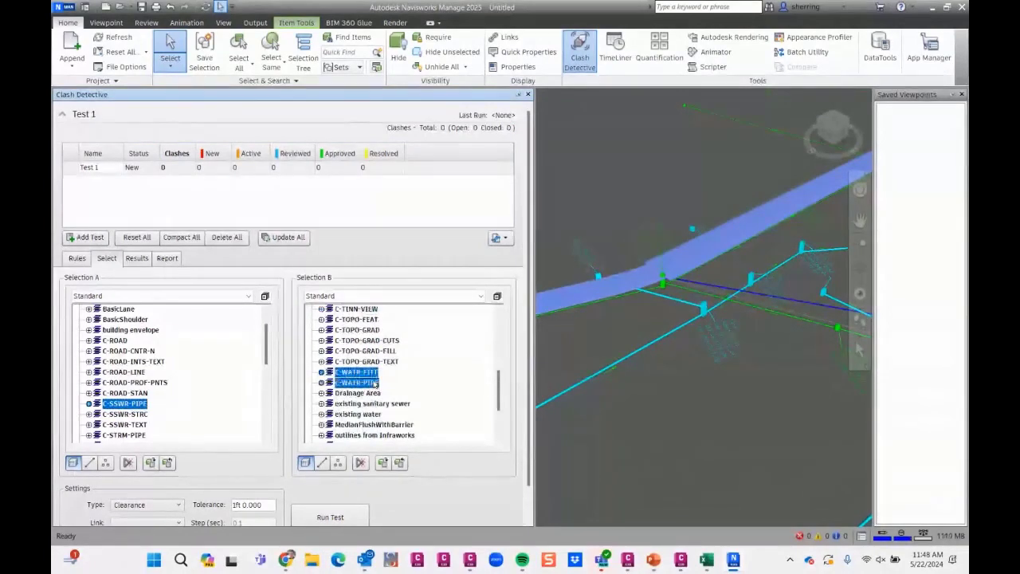
scroll(411, 379, "down", 2)
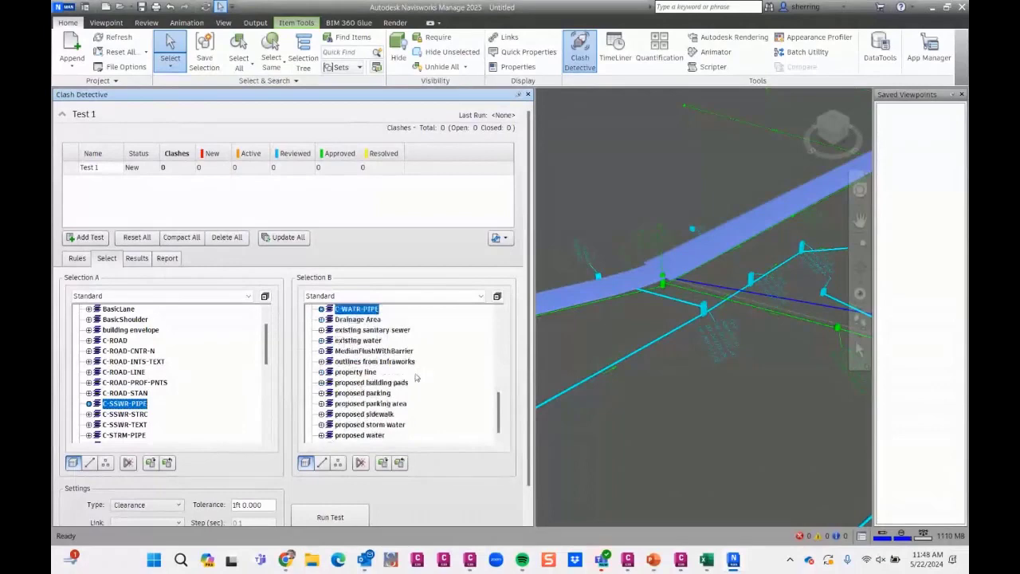
scroll(415, 378, "up", 8)
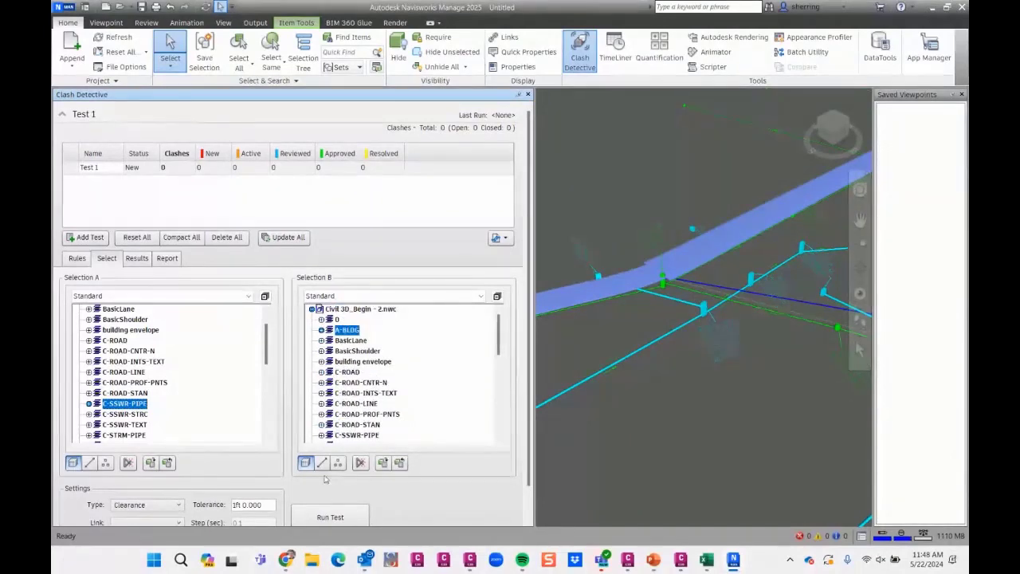
left_click(330, 516)
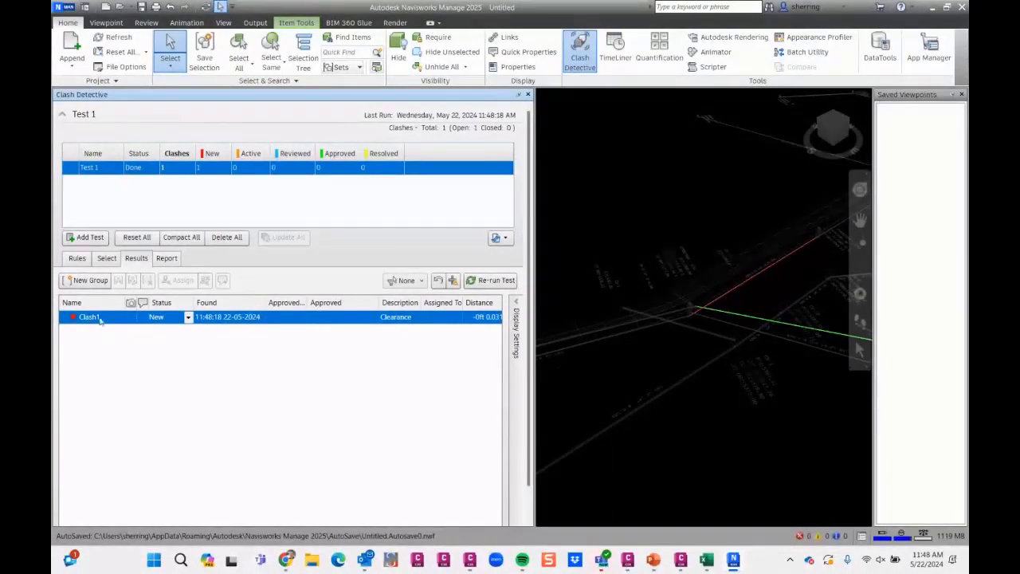
- Save a close-up viewpoint of the crossing between the red and green pipes, named cLASH
scroll(701, 311, "up", 5)
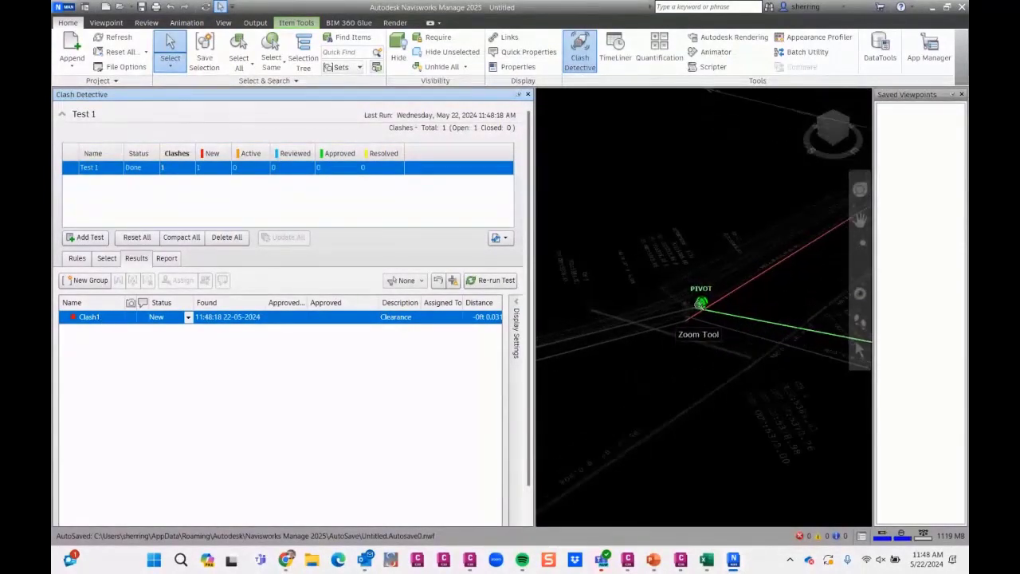
scroll(721, 375, "up", 3)
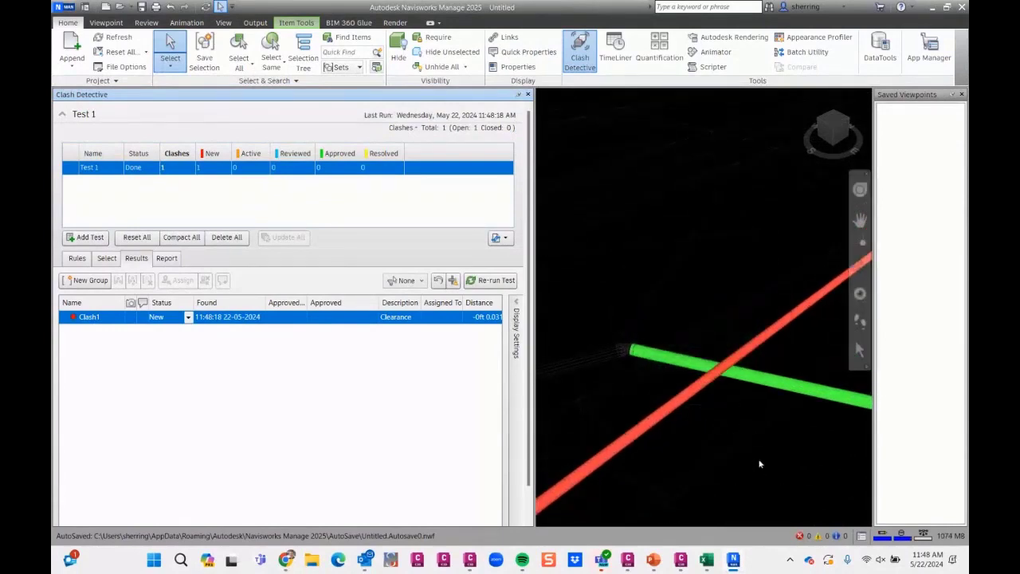
middle_click_drag(723, 391, 674, 286)
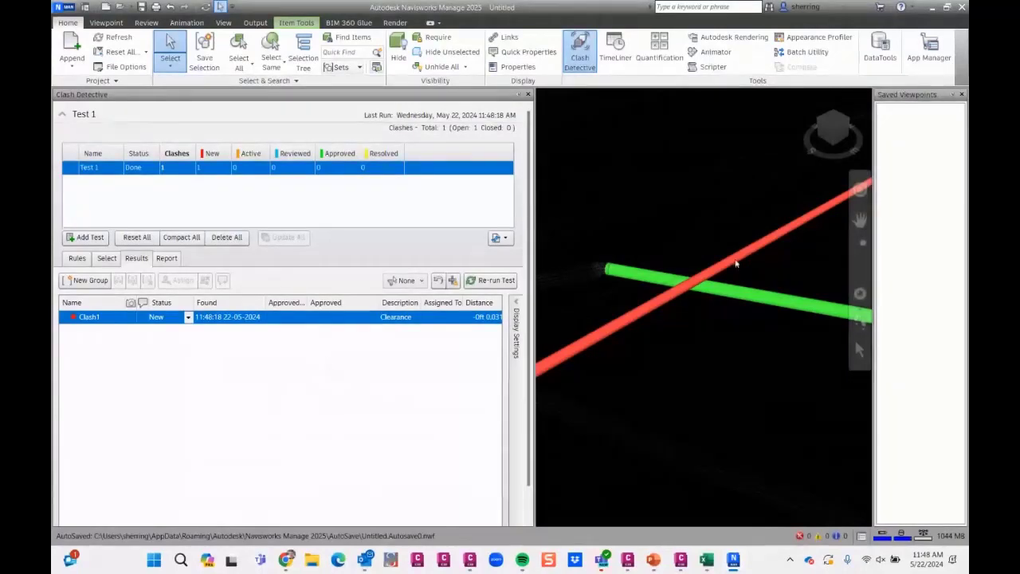
right_click(694, 288)
left_click(691, 300)
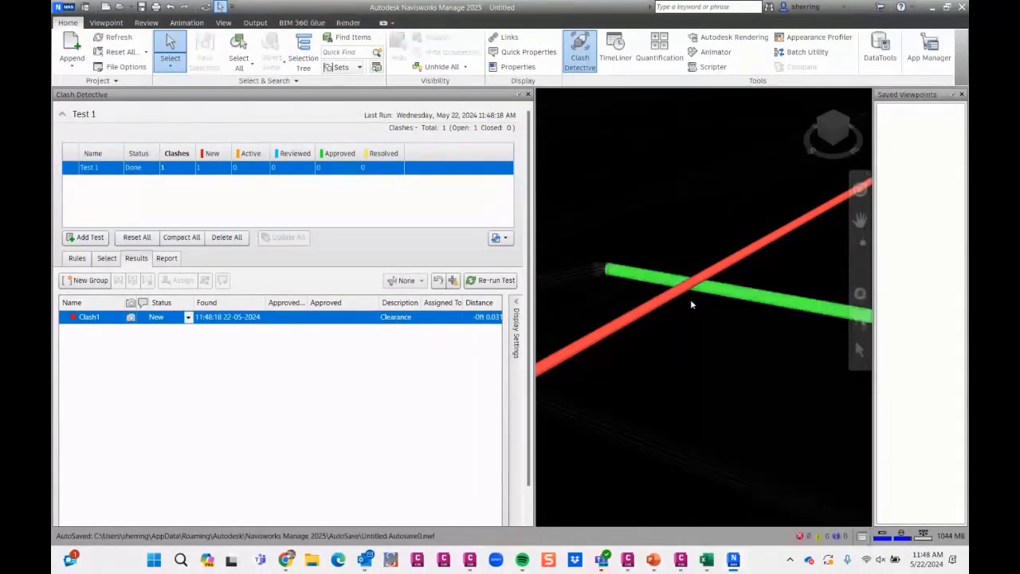
right_click(691, 301)
mouse_move(744, 329)
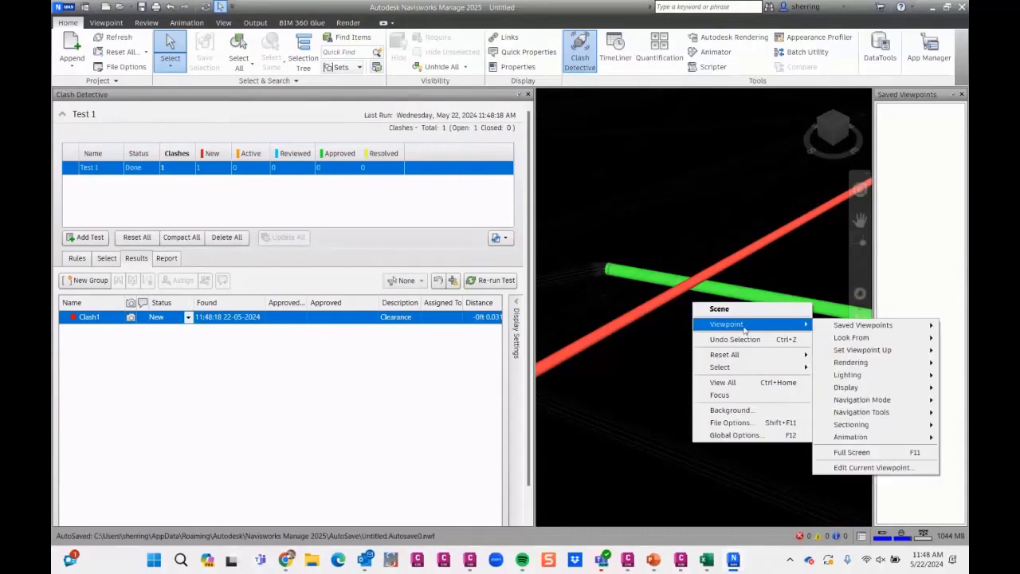
mouse_move(829, 325)
left_click(760, 326)
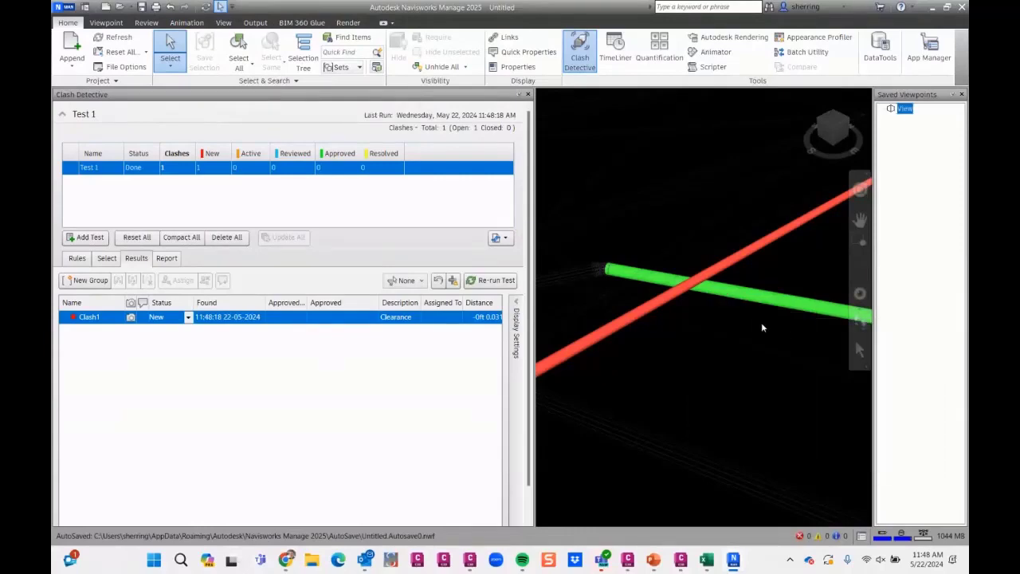
type("cLASH")
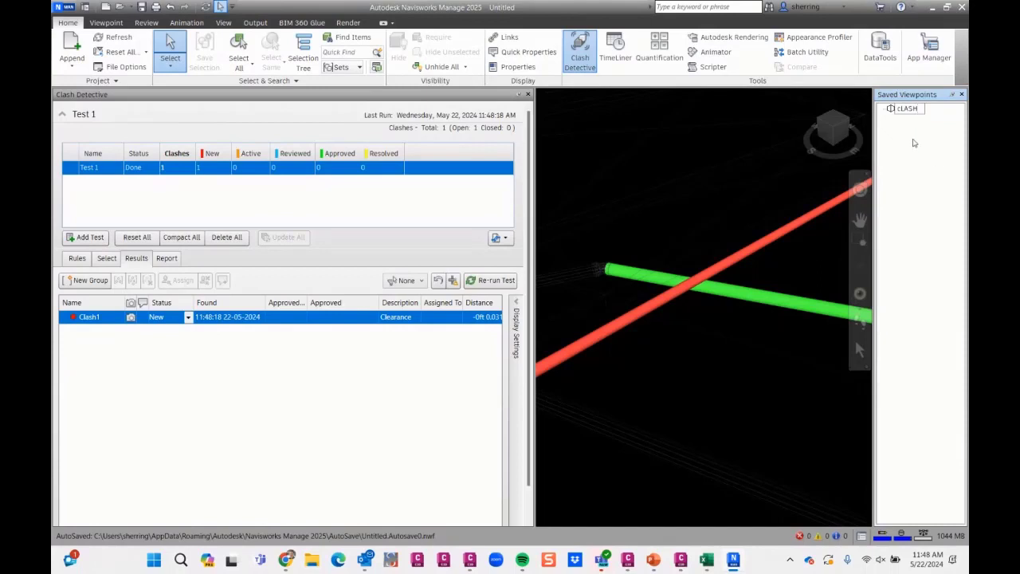
key("Return")
- Close Subassembly Composer and the Civil 3D 2024 window, and bring up Civil 3D_Begin - 2.dwg in Civil 3D 2025
scroll(672, 268, "down", 5)
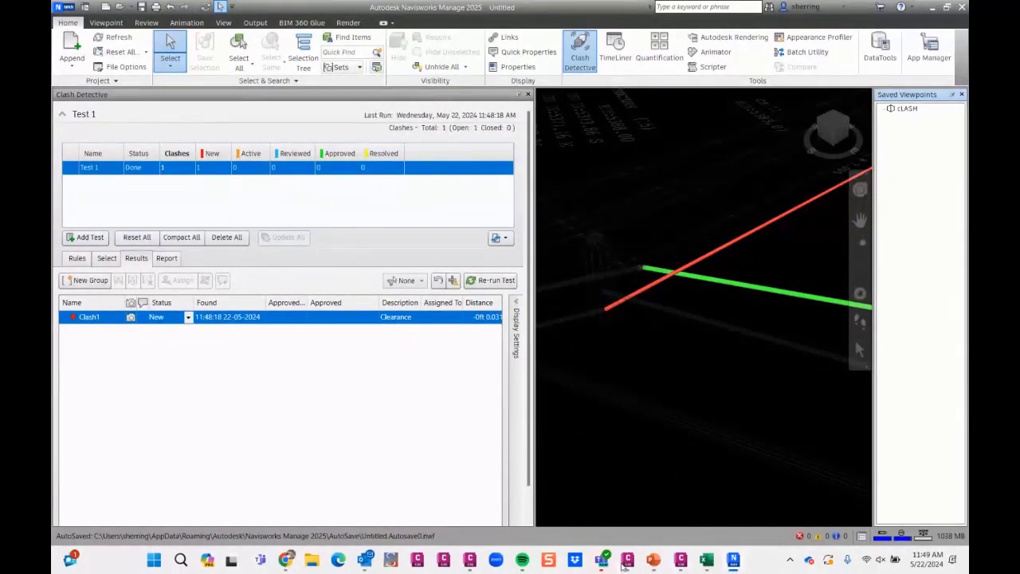
mouse_move(628, 561)
left_click(627, 519)
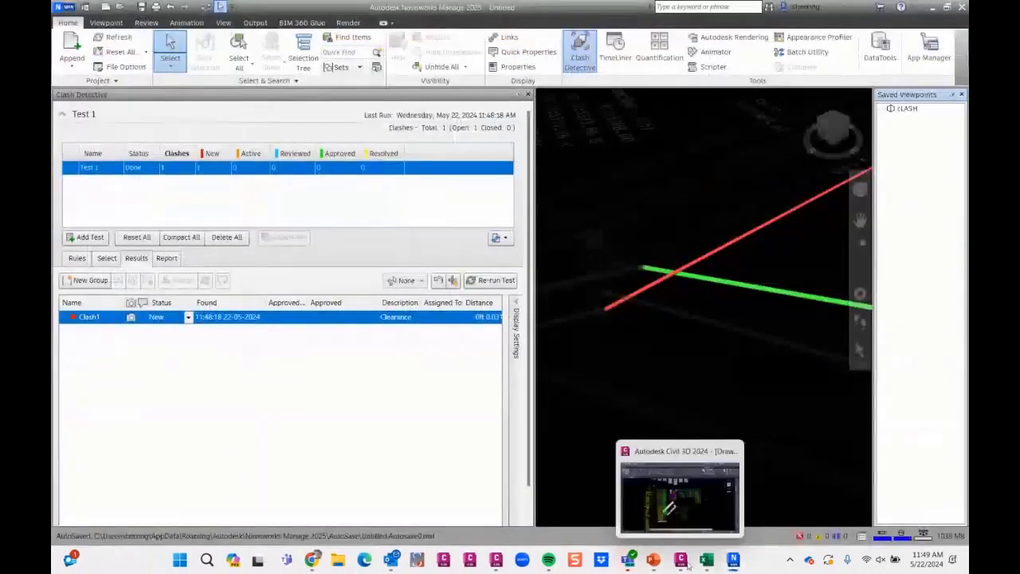
left_click(680, 560)
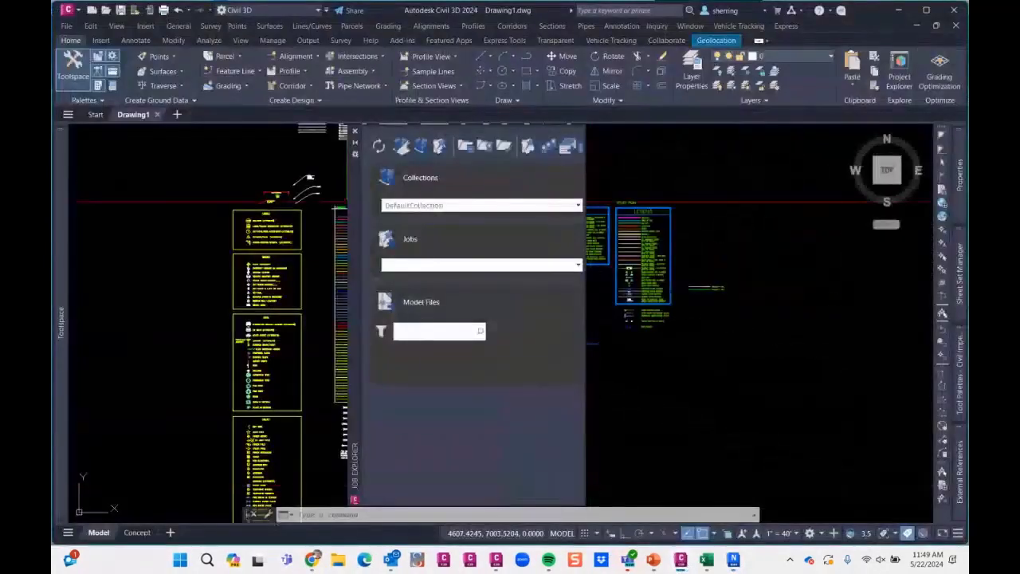
left_click(954, 12)
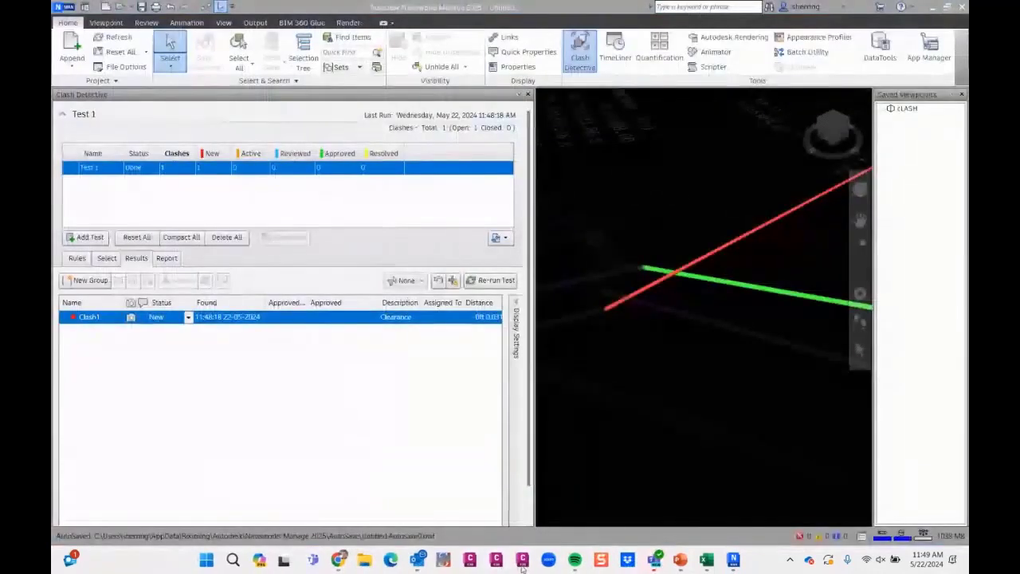
mouse_move(496, 562)
left_click(637, 503)
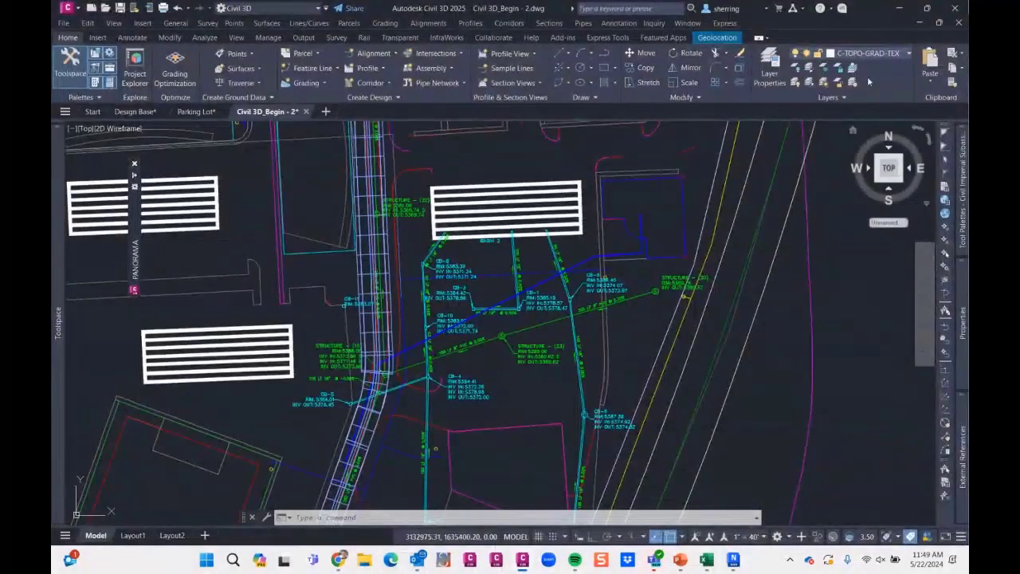
- Switch to Navisworks and run SwitchBack on the green pipe in the clash
left_click(732, 561)
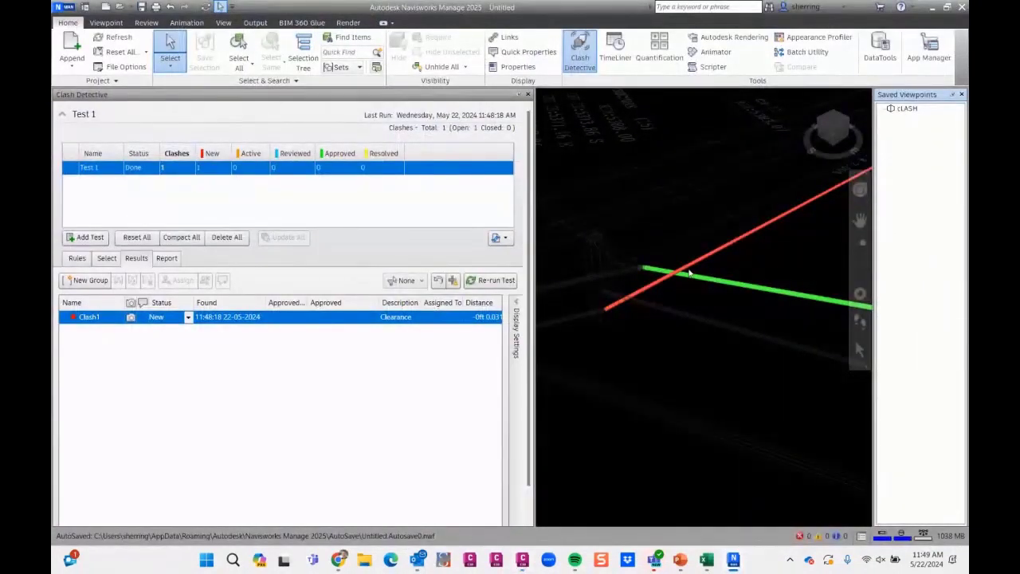
left_click(690, 278)
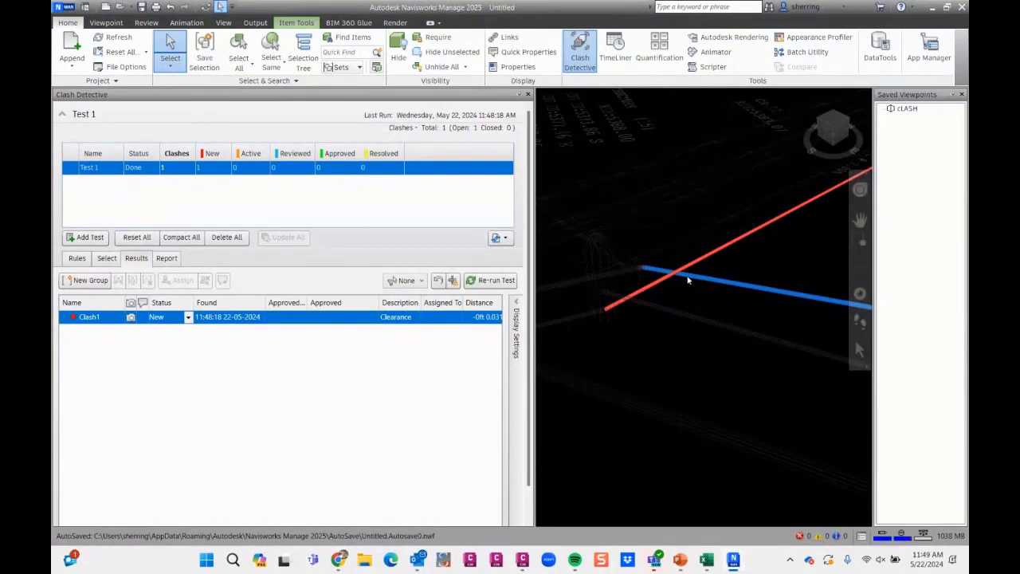
right_click(688, 280)
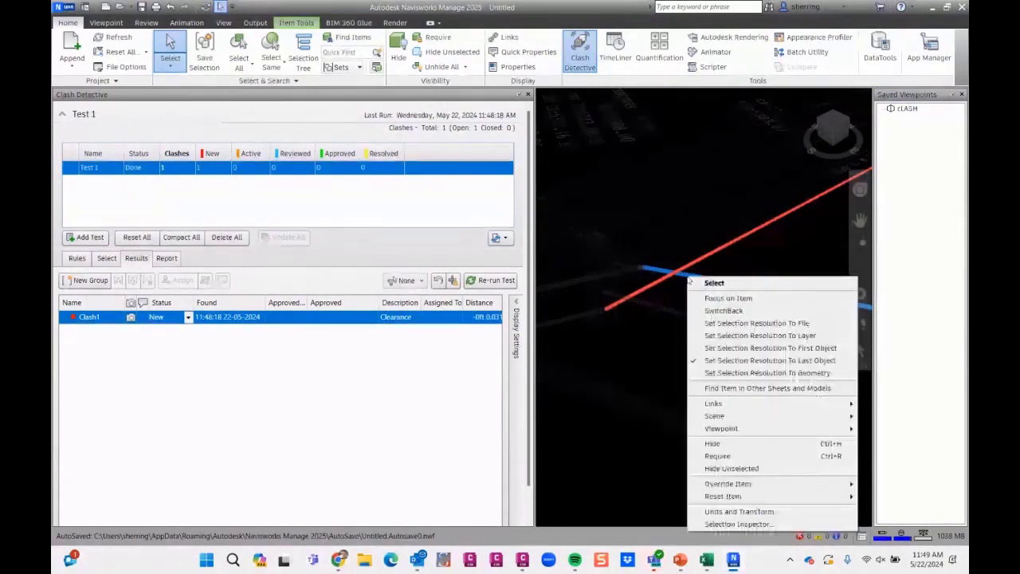
left_click(725, 311)
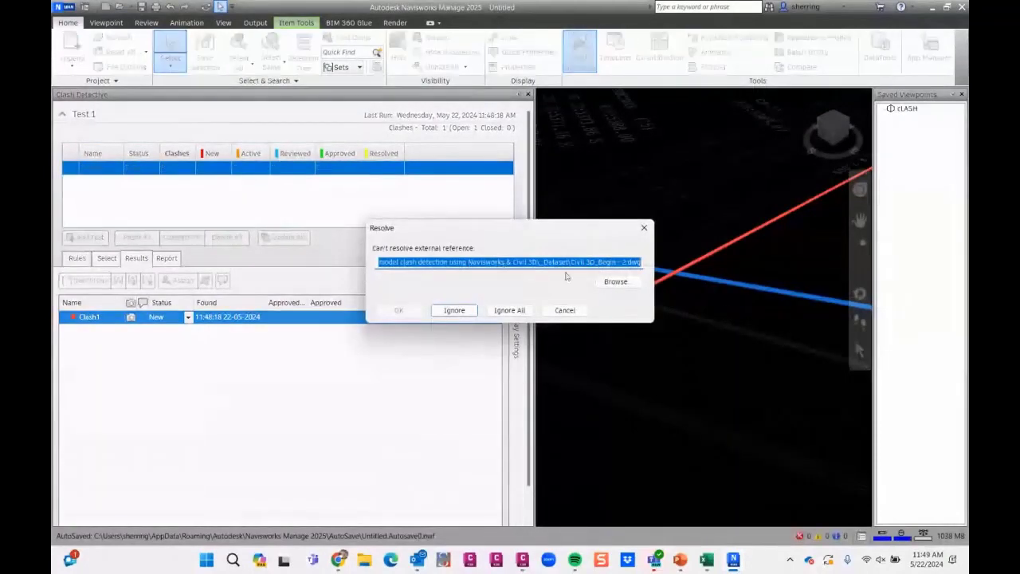
- Resolve the external reference by browsing for Civil 3D_Begin - 2.dwg, and switch to that drawing in Civil 3D
left_click_drag(568, 263, 687, 272)
left_click(615, 281)
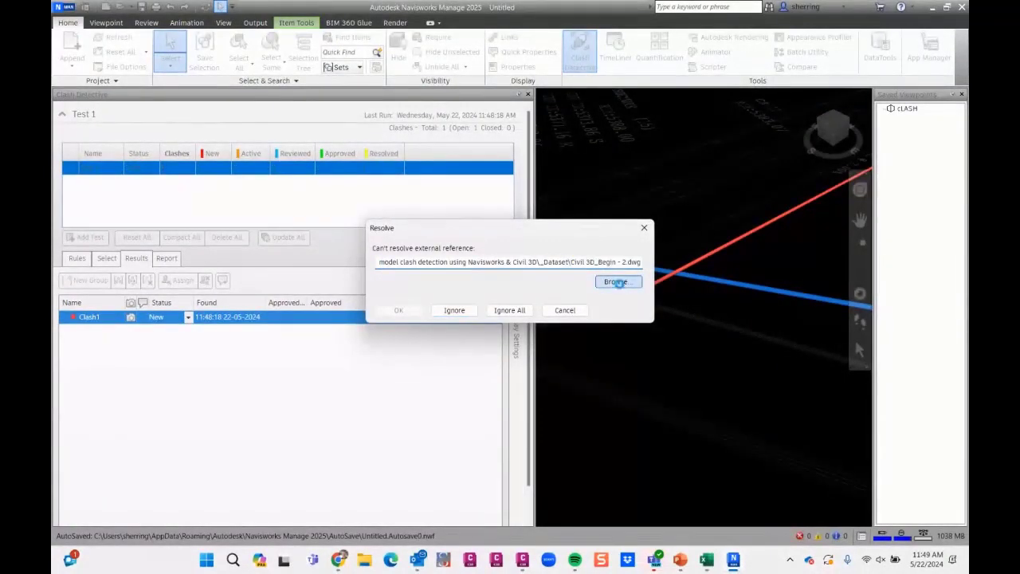
double_click(542, 356)
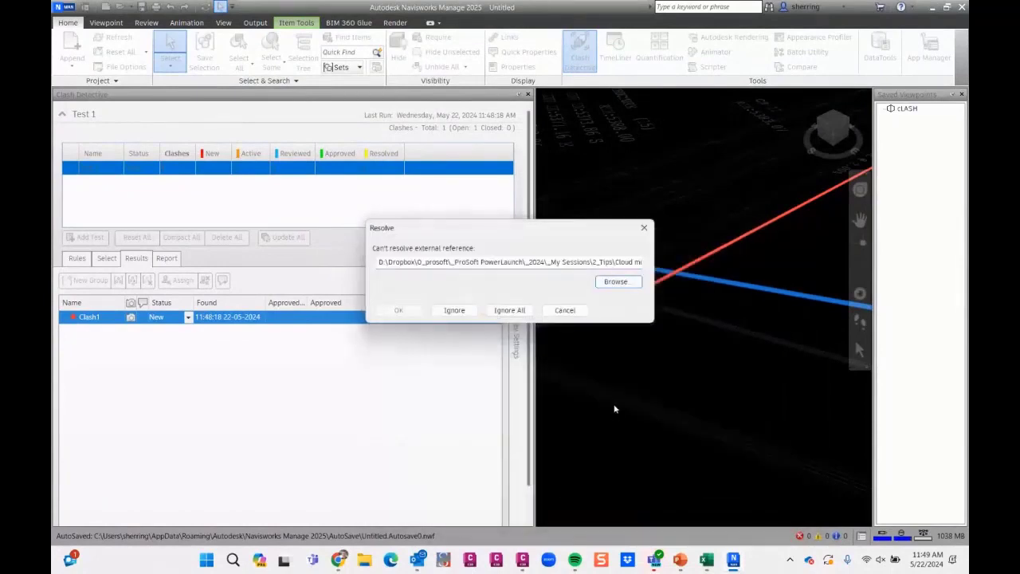
left_click(406, 312)
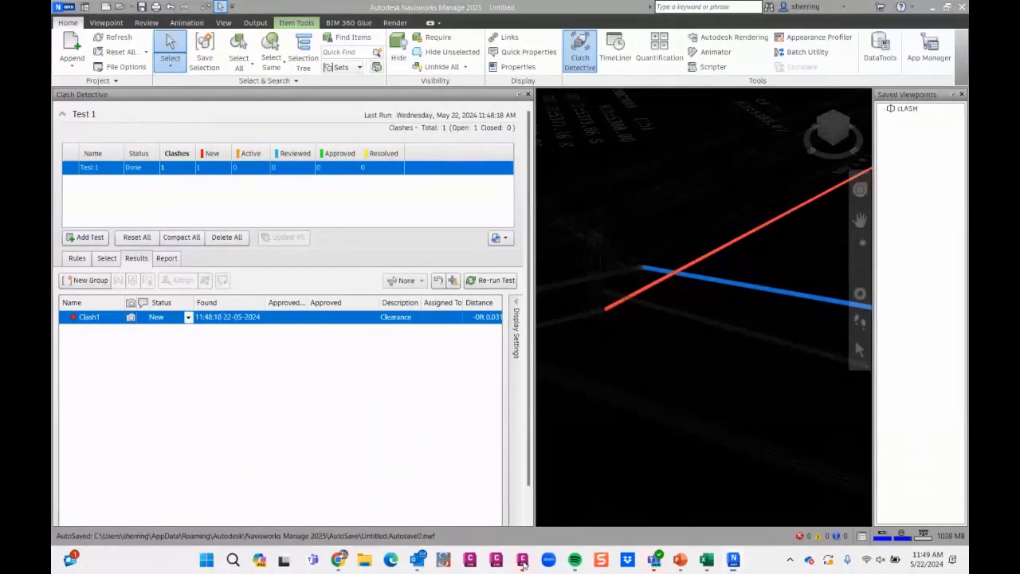
left_click(638, 507)
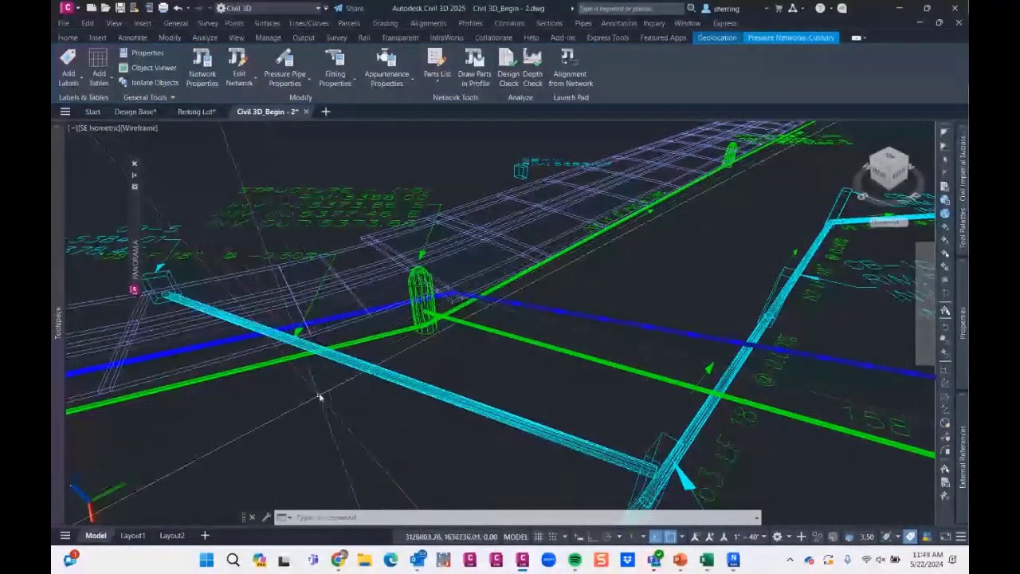
left_click(332, 386)
right_click(332, 385)
key("Escape")
key("Escape")
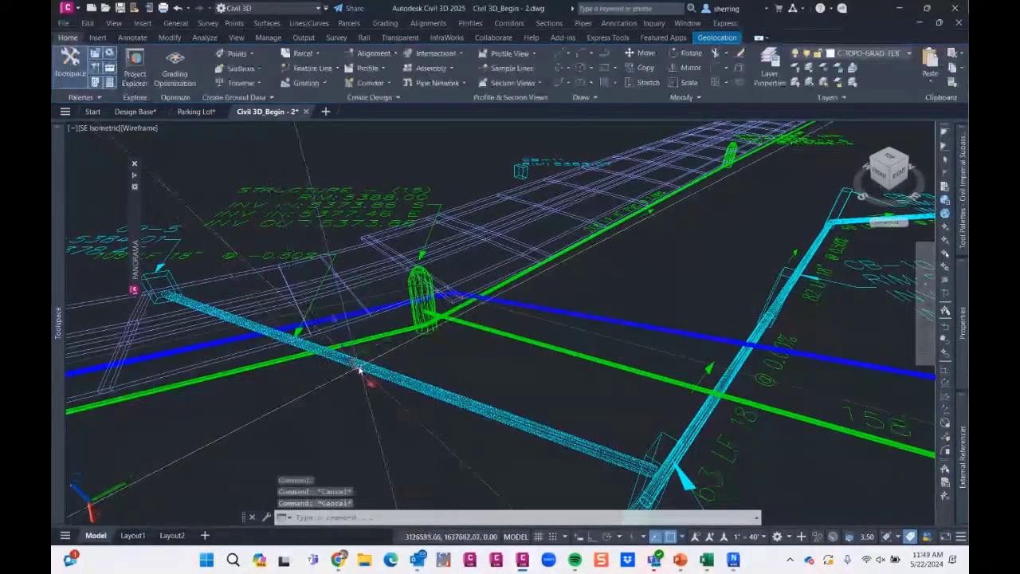
right_click(320, 370)
key("Escape")
left_click(650, 450)
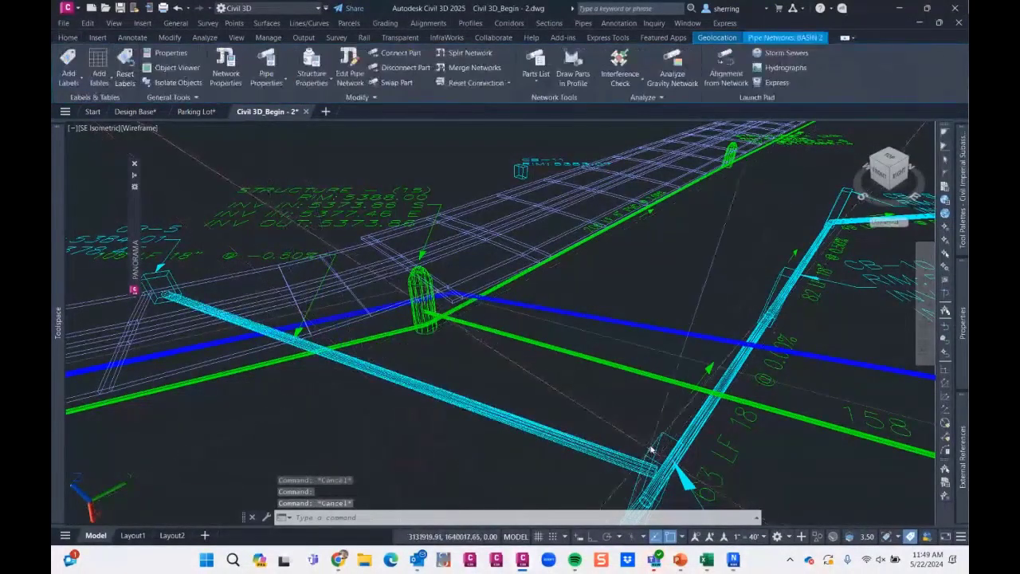
right_click(649, 423)
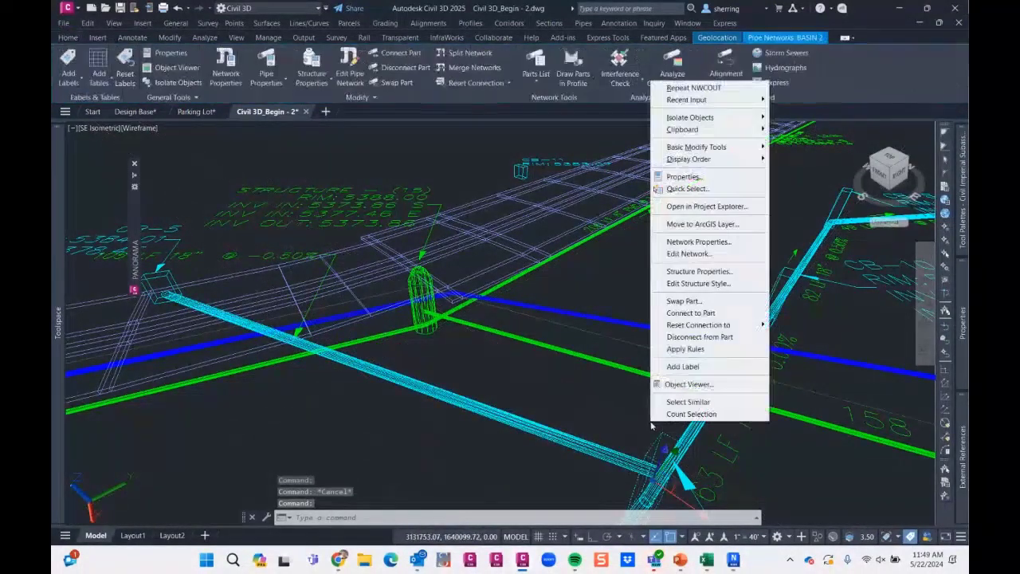
left_click(706, 272)
key("Escape")
key("Escape")
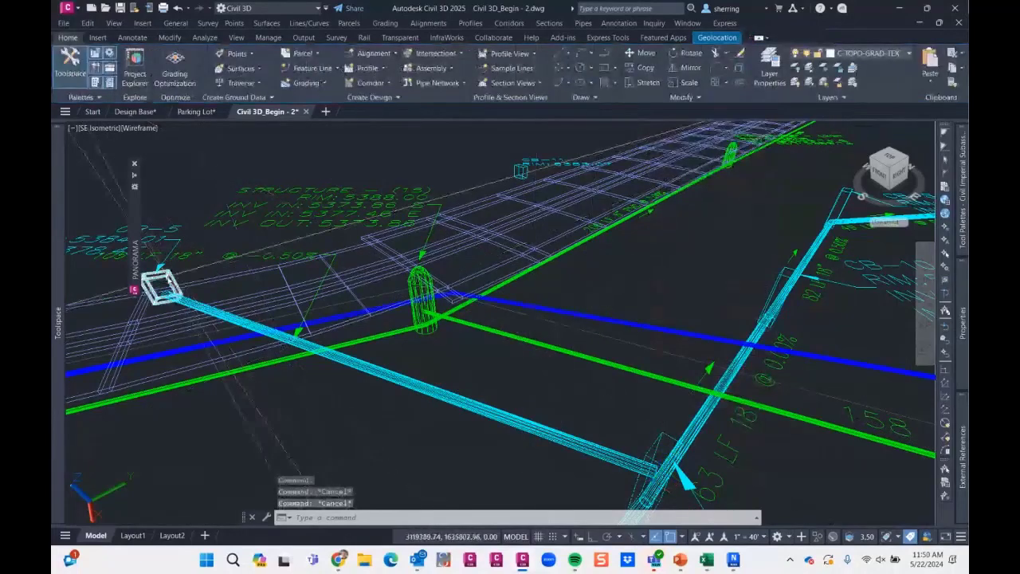
left_click(168, 279)
key("Escape")
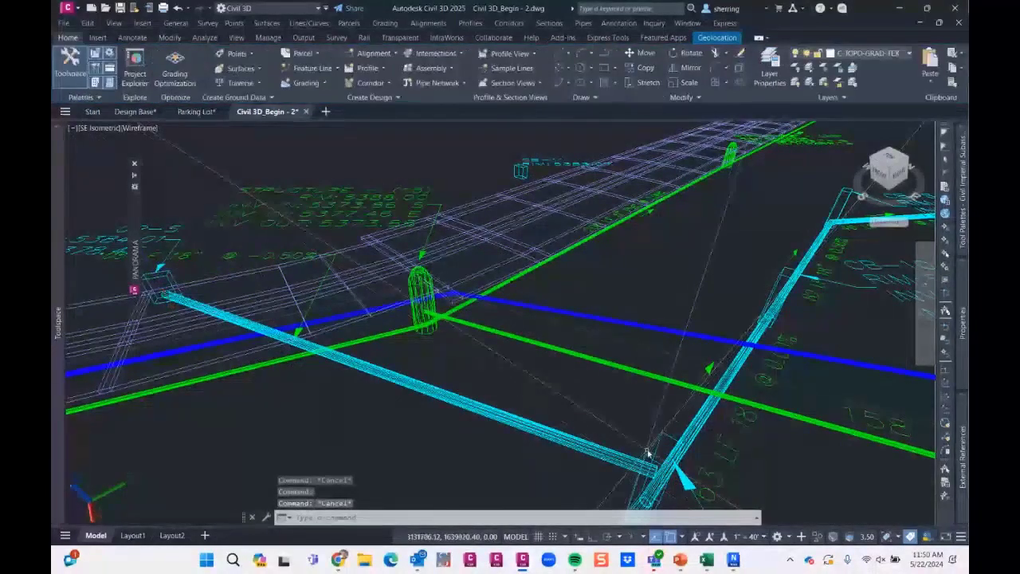
- Set the invert elevations of the pipes connected to structure CB-4 to 5300 in its structure properties
left_click(649, 451)
right_click(651, 452)
left_click(695, 299)
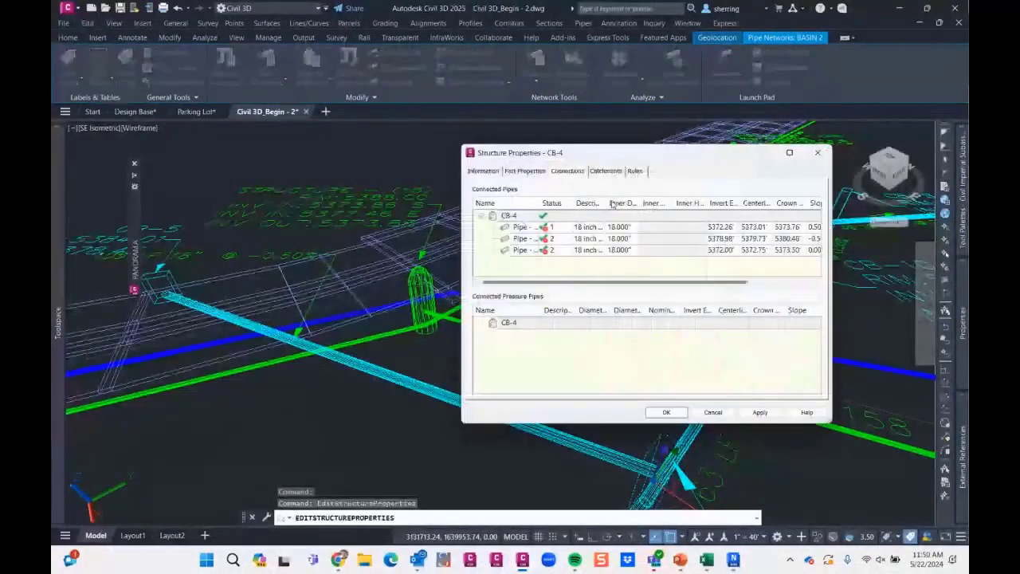
left_click(724, 235)
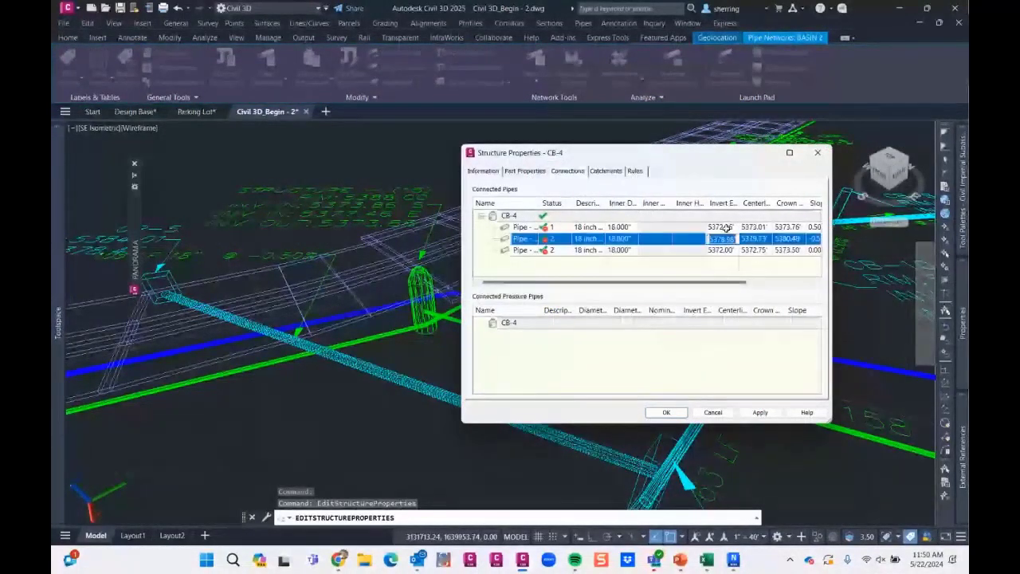
left_click(727, 227)
left_click(724, 227)
left_click(724, 238)
left_click(723, 251)
left_click(723, 251)
type("5300")
left_click(666, 412)
key("Escape")
left_click(164, 275)
key("Escape")
left_click(167, 279)
right_click(186, 270)
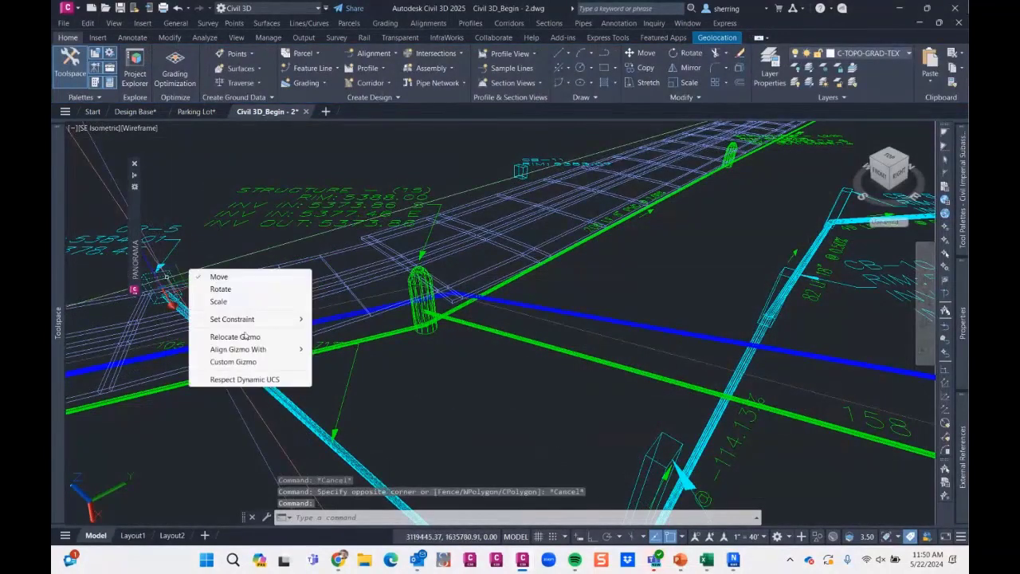
left_click(252, 256)
right_click(214, 249)
left_click(189, 266)
key("Escape")
scroll(173, 282, "up", 3)
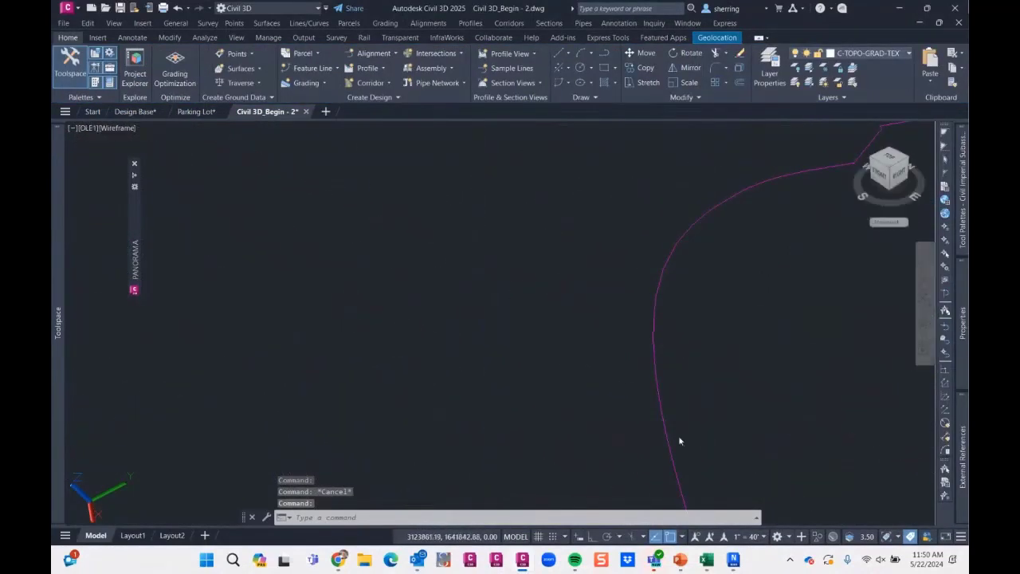
- Switch to Navisworks and refresh the model to load the edited Civil 3D pipe data
left_click(733, 560)
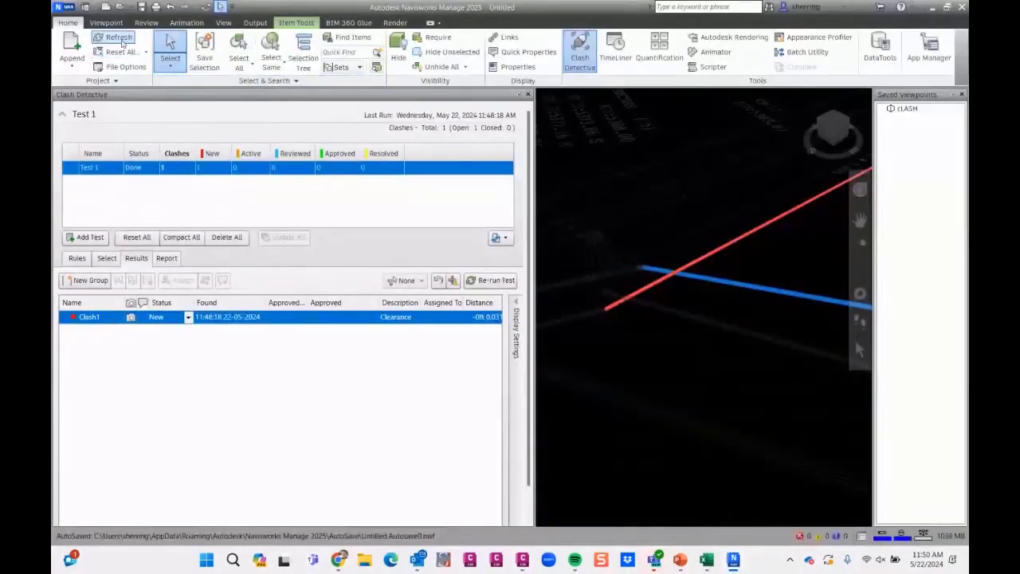
left_click(117, 41)
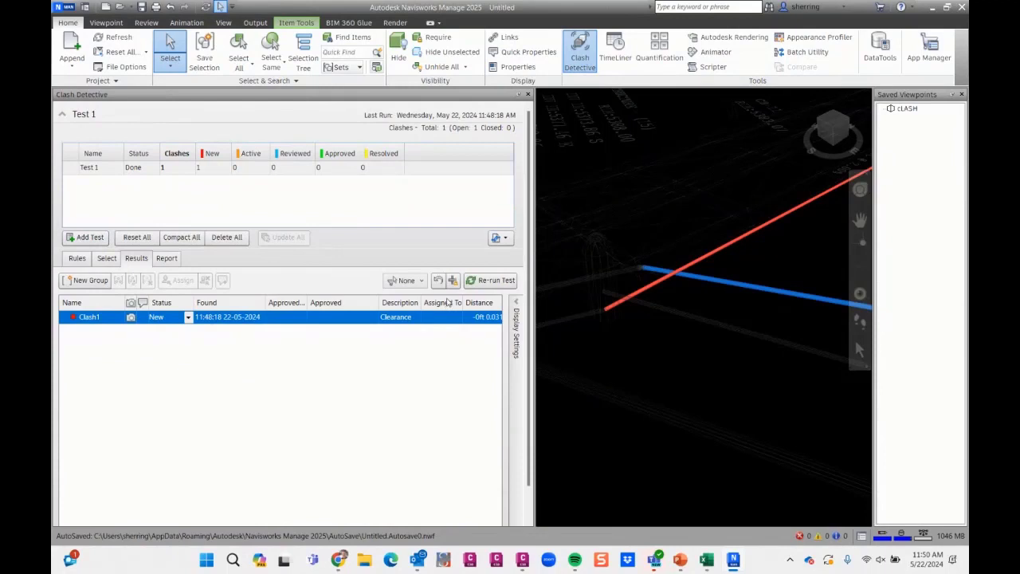
- Examine the red and blue pipes of Clash1 and the surrounding pipe network, both from afar and up close at their crossing
scroll(624, 305, "down", 3)
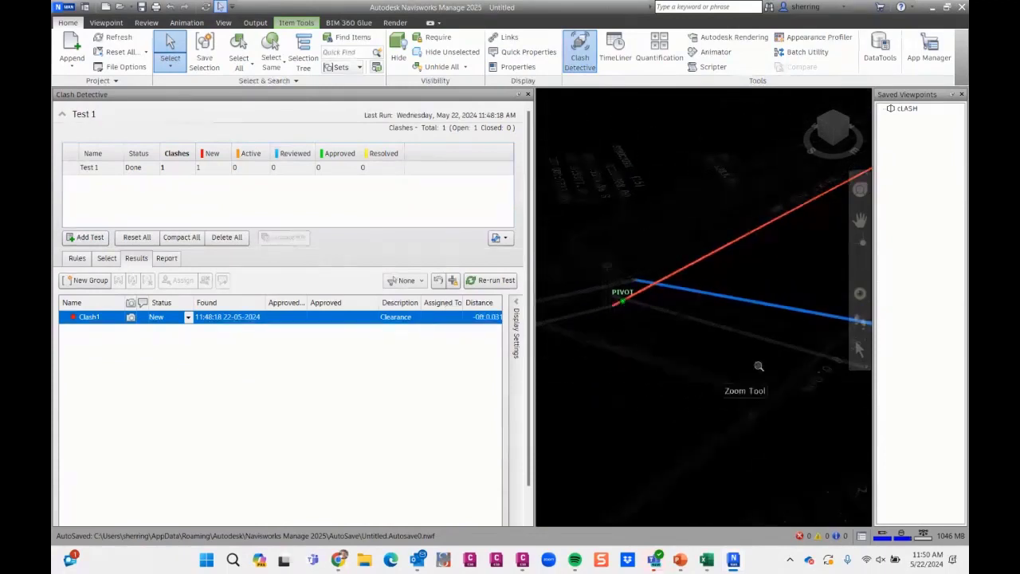
scroll(759, 364, "down", 3)
middle_click_drag(769, 374, 583, 334)
scroll(654, 308, "down", 5)
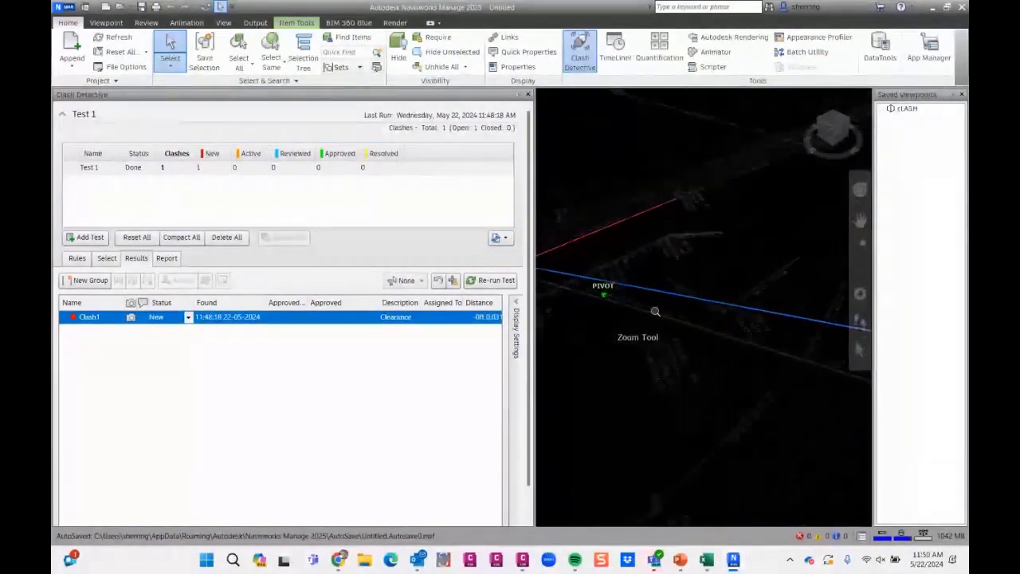
scroll(740, 343, "up", 5)
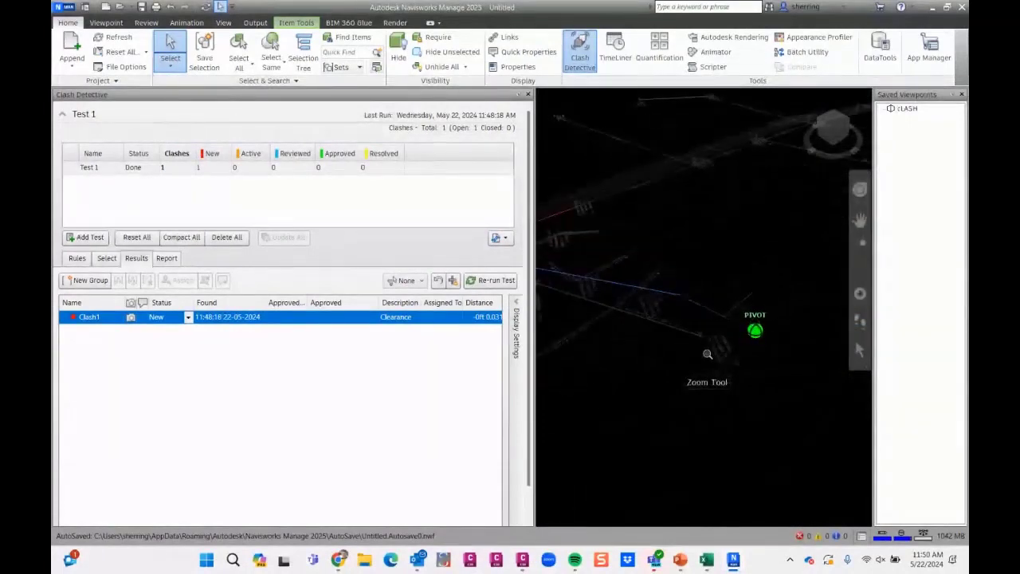
scroll(677, 339, "up", 5)
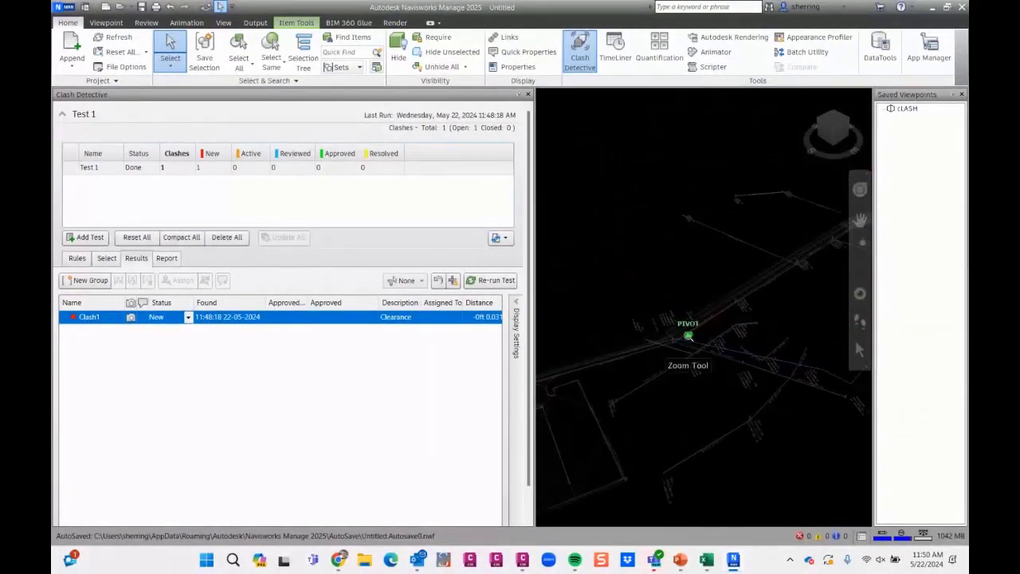
scroll(669, 345, "up", 5)
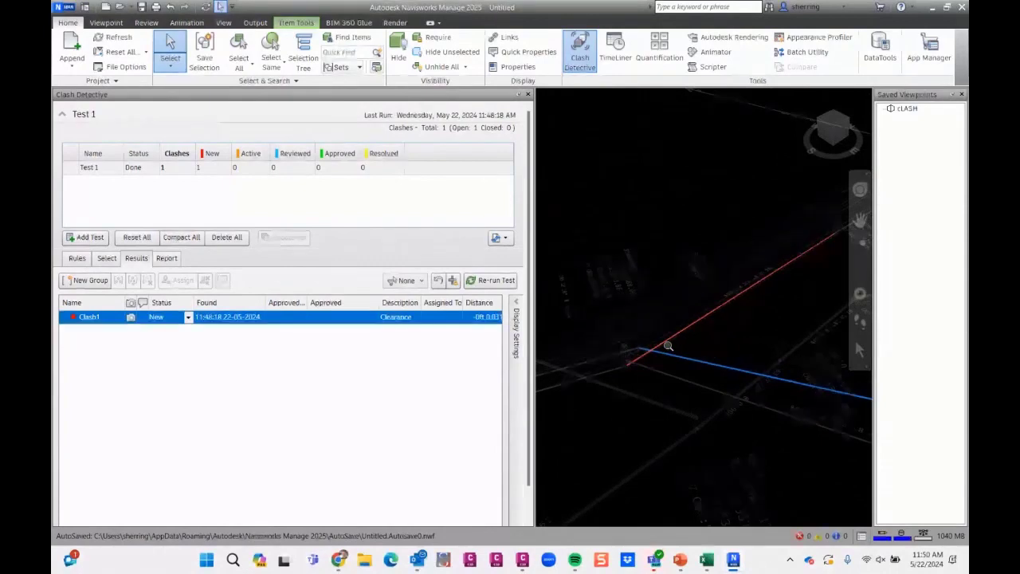
scroll(618, 364, "up", 5)
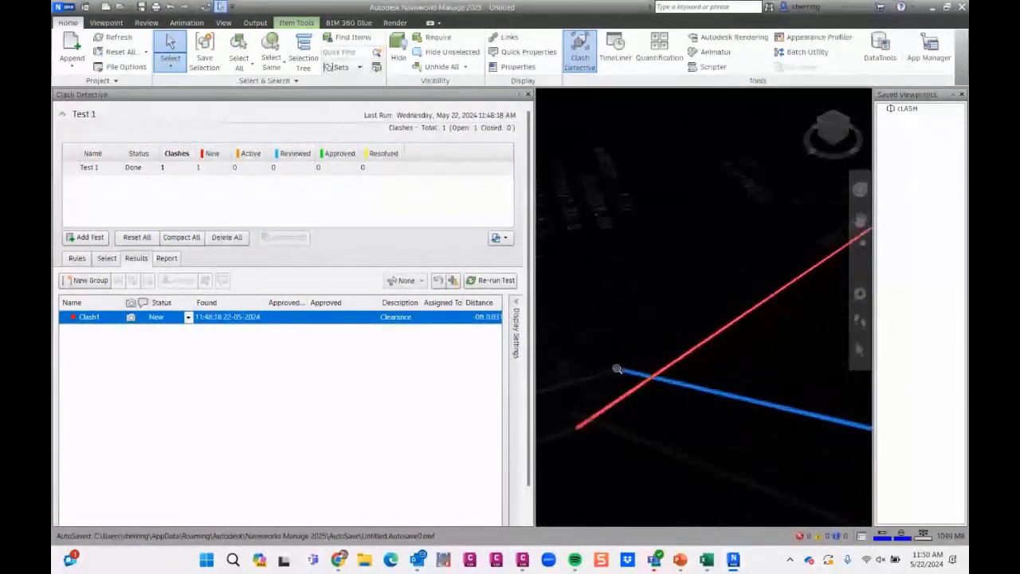
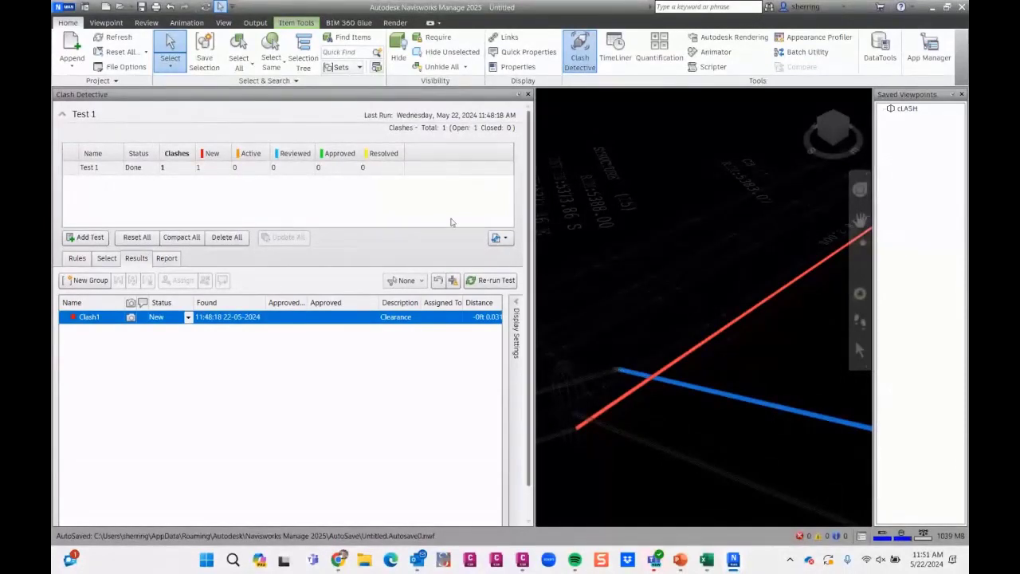
- Select the two crossing pipes of Clash1 in turn to check them at their crossing point
left_click(661, 372)
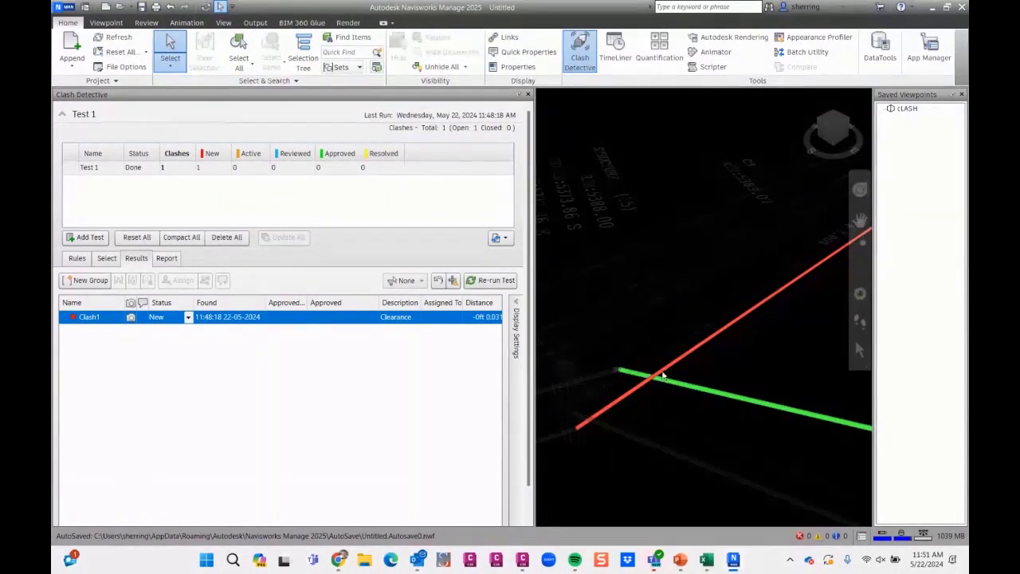
left_click(642, 416)
left_click(660, 378)
left_click(673, 388)
left_click(678, 384)
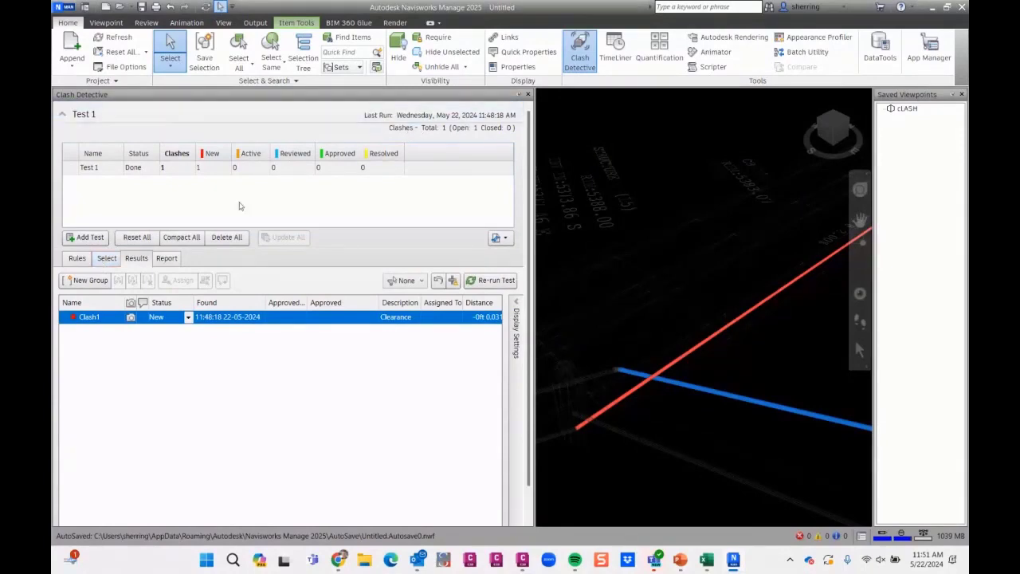
- Expand Test 1's Selection B to a continuous range of drawing layers ending with proposed water, and run the clearance test
left_click(105, 258)
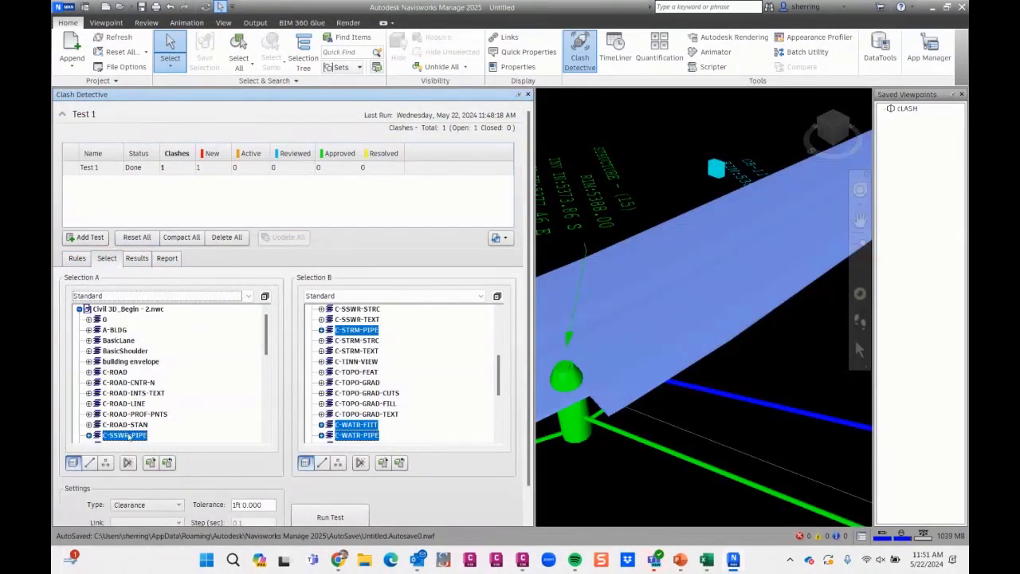
scroll(198, 403, "down", 1)
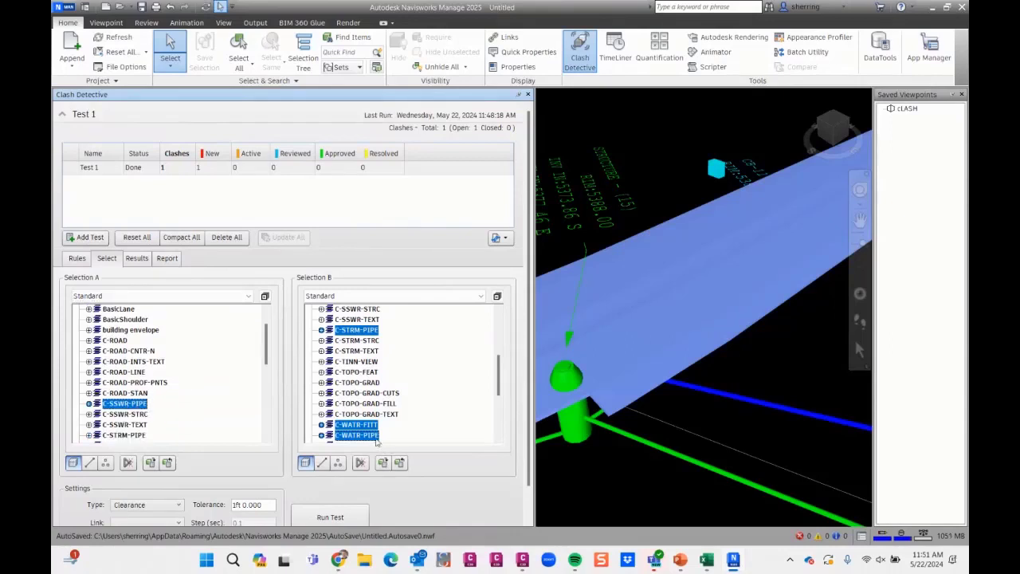
left_click(369, 341)
scroll(370, 341, "up", 4)
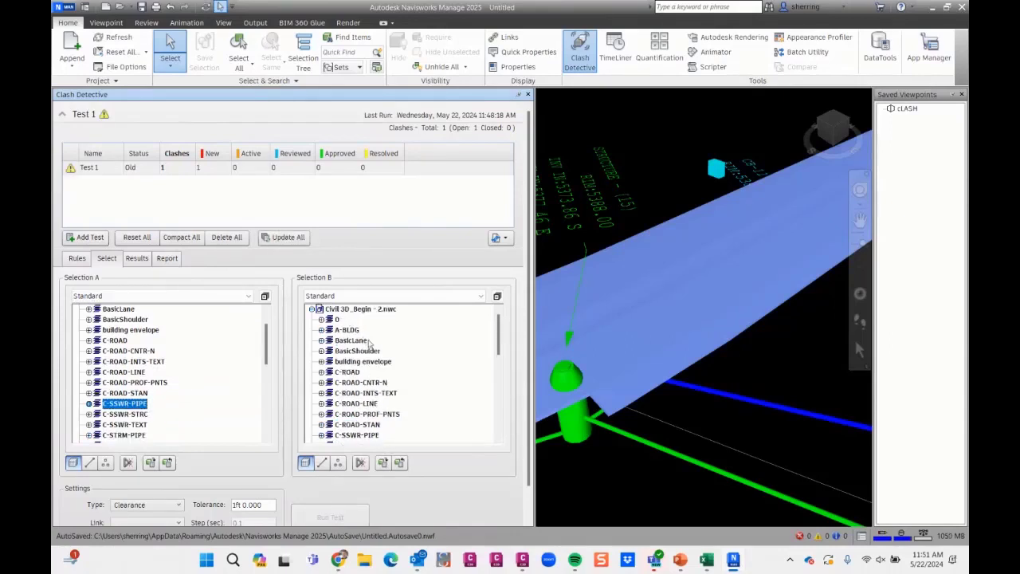
scroll(353, 329, "down", 6)
left_click(366, 435, "shift")
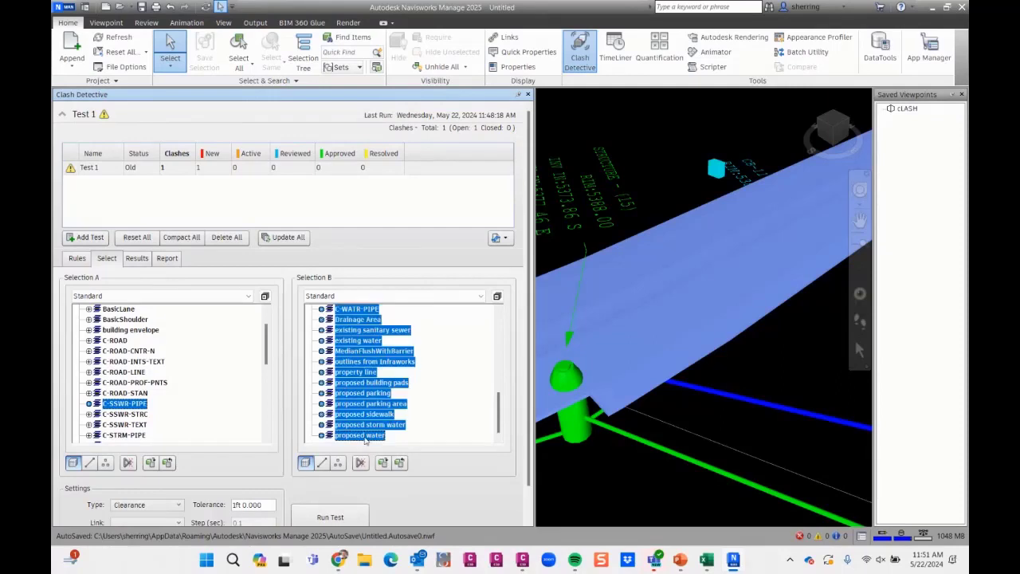
left_click(331, 513)
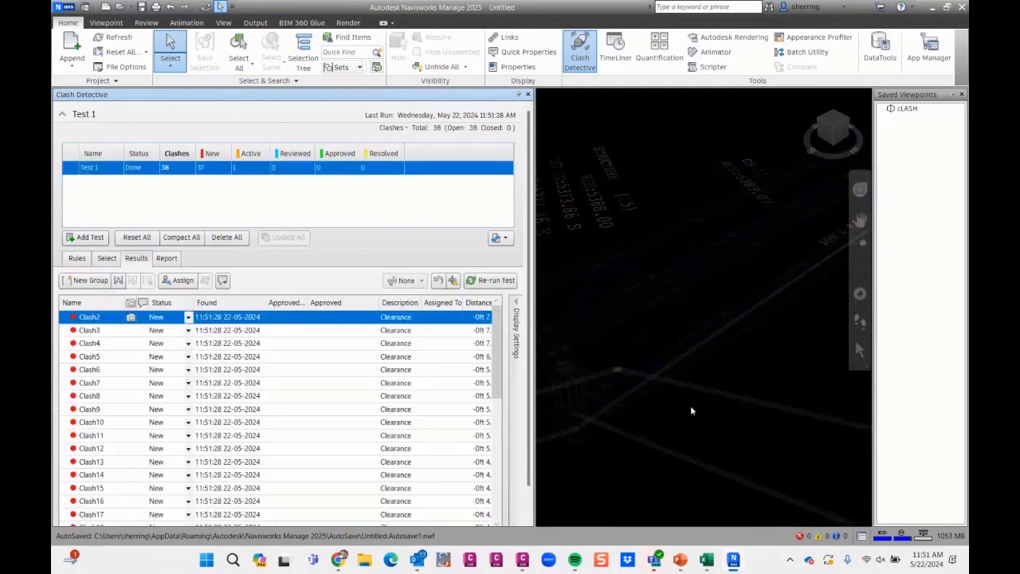
- Examine the new clash results one after another from Clash3 down to Clash1 at the end of the list
left_click(120, 333)
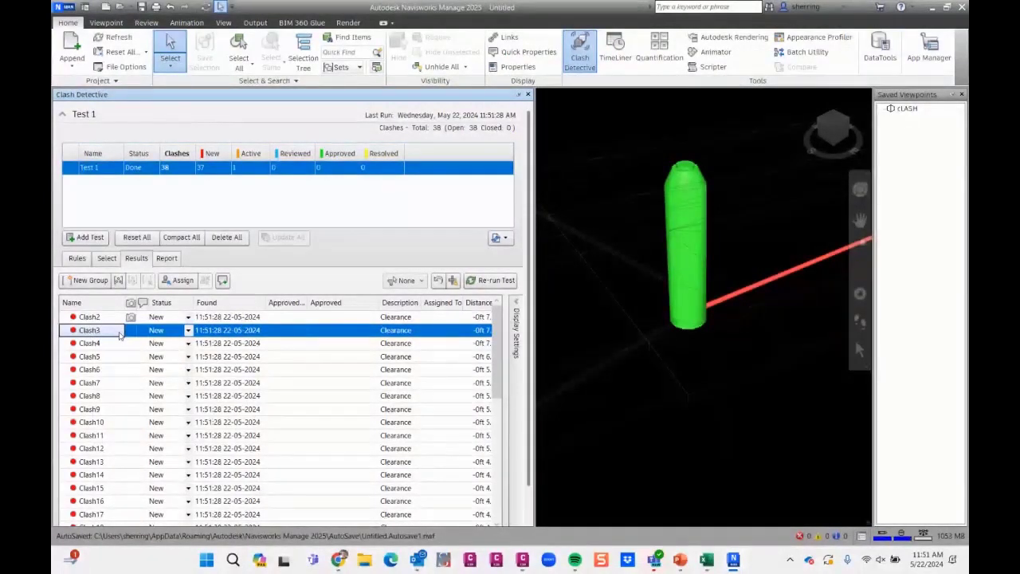
key("Down")
key("Down")
key("Down")
key("Down")
key("Down")
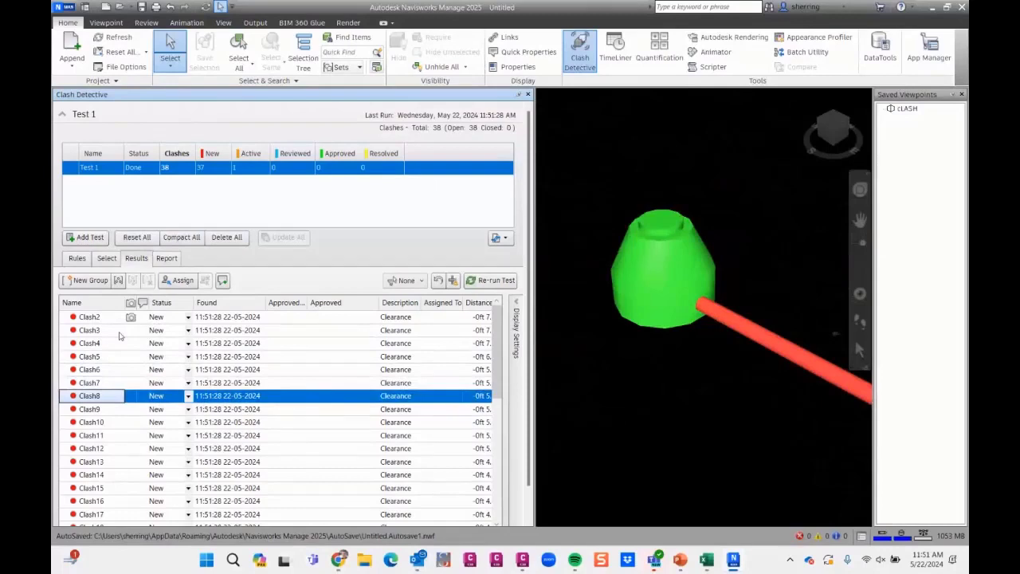
key("Down")
key("Down")
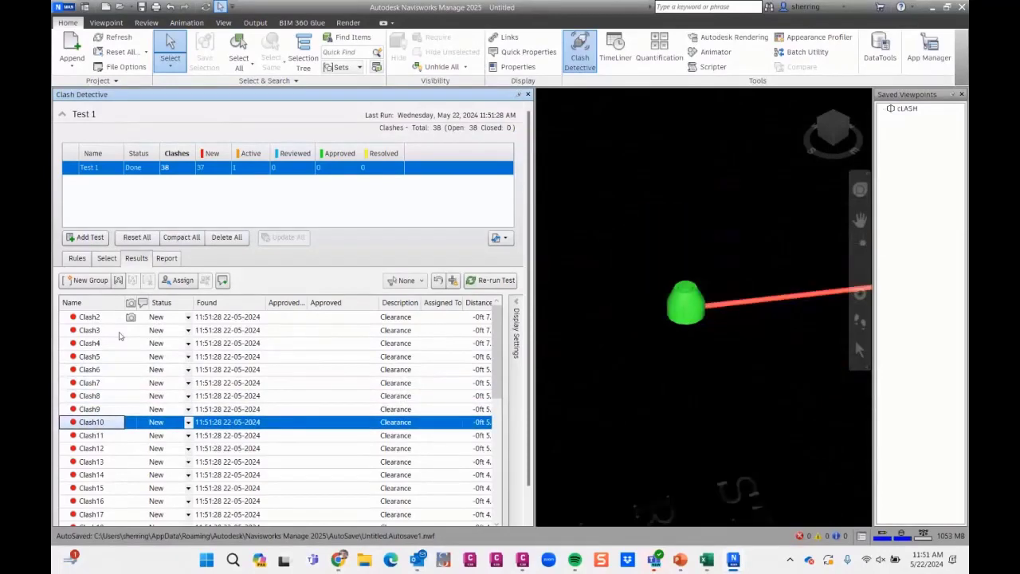
key("Down")
key("Down")
key("Down")
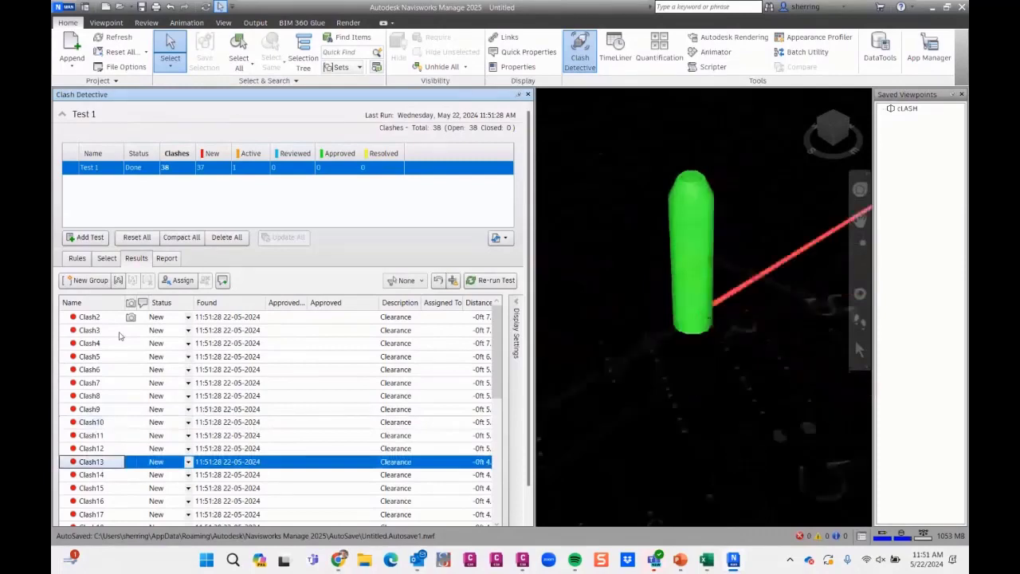
key("Down")
key("Down")
key("Down")
key("Down")
key("Down")
key("Down")
key("Down")
key("Down")
key("Down")
key("Down")
key("Down")
key("Down")
key("Down")
key("Down")
key("Down")
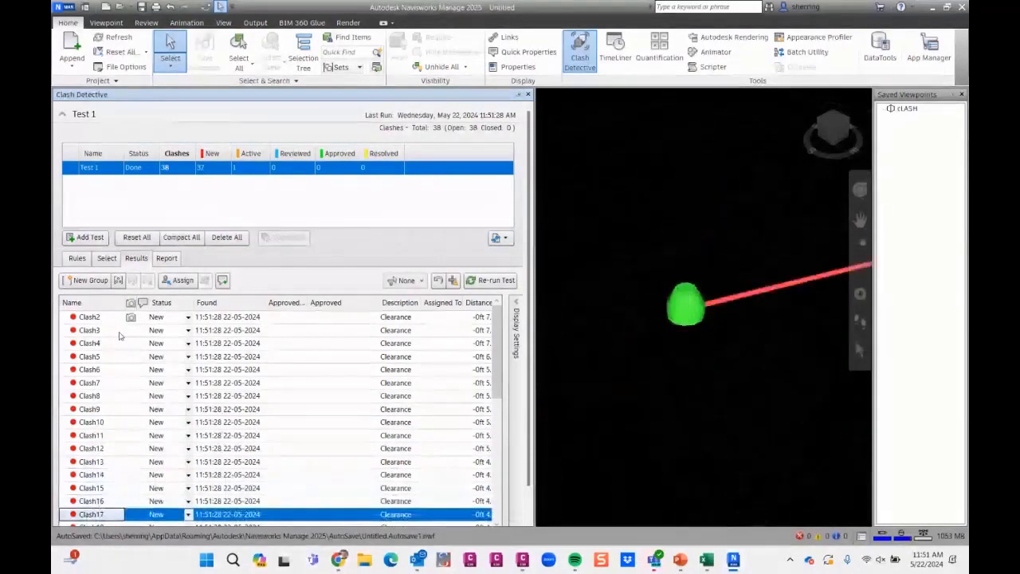
key("Down")
key("Down")
key("Down")
key("Down")
key("Down")
key("Down")
key("Down")
key("Down")
key("Down")
key("Down")
key("Down")
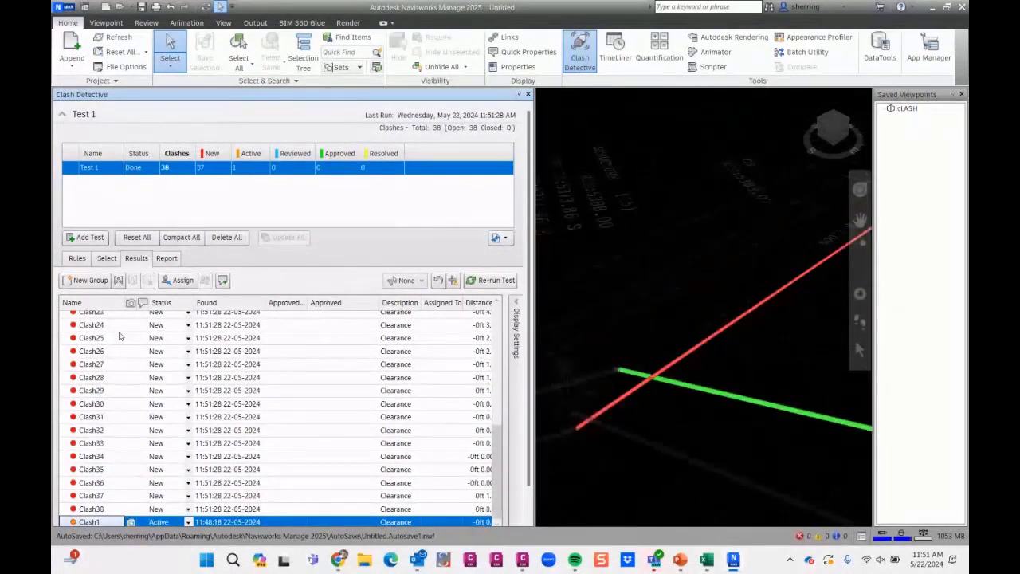
- Review the clash results in reverse order back up to Clash2
key("Up")
key("Up")
key("Up")
key("Up")
key("Up")
key("Up")
key("Up")
key("Up")
key("Up")
key("Up")
key("Up")
key("Up")
key("Up")
key("Up")
key("Up")
key("Up")
key("Up")
key("Up")
key("Up")
key("Up")
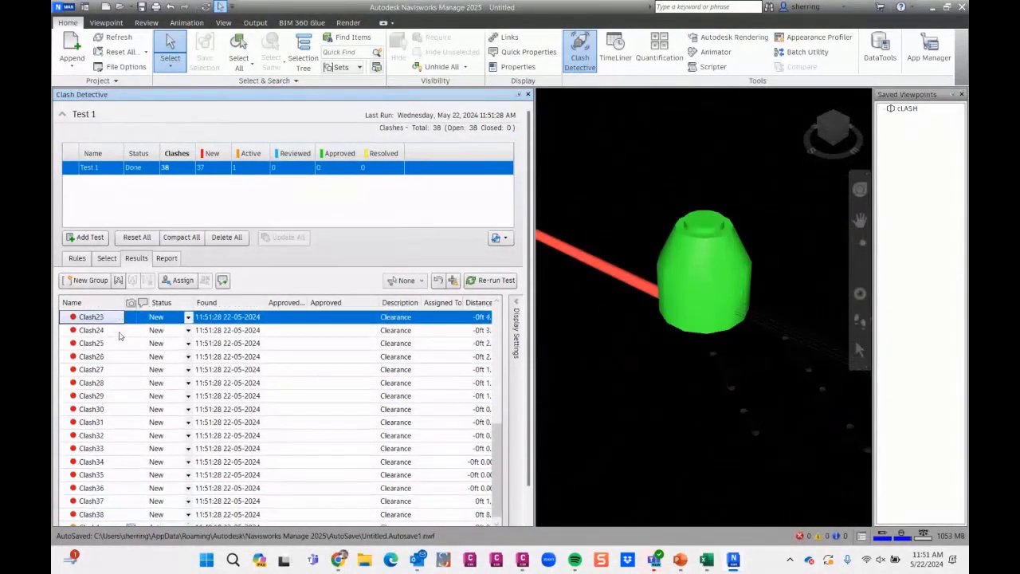
key("Up")
key("Up")
key("Up")
key("Up")
key("Up")
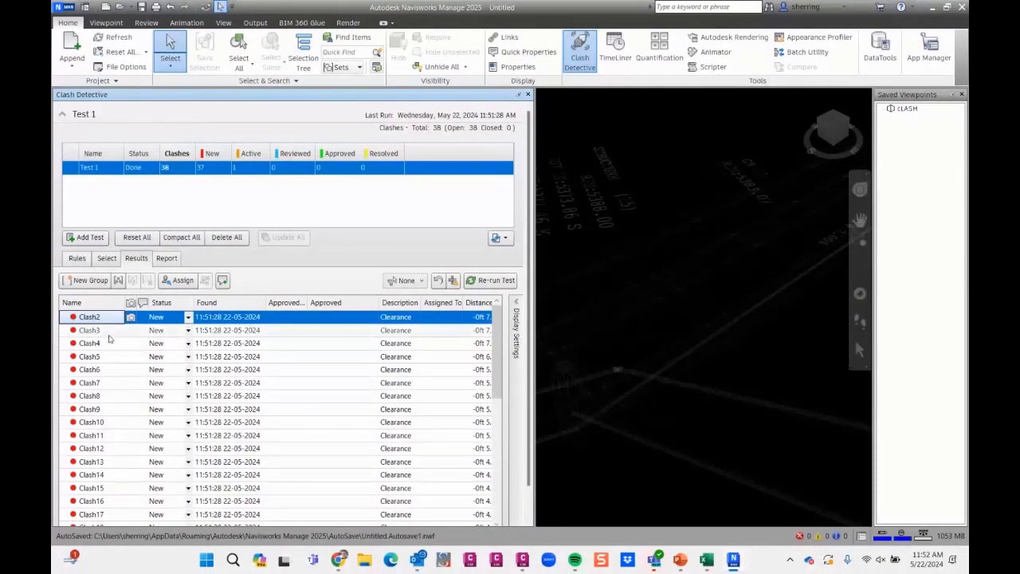
- Switch to Civil 3D and set the Civil 3D_Begin - 2 drawing to the NW Isometric view
left_click(933, 14)
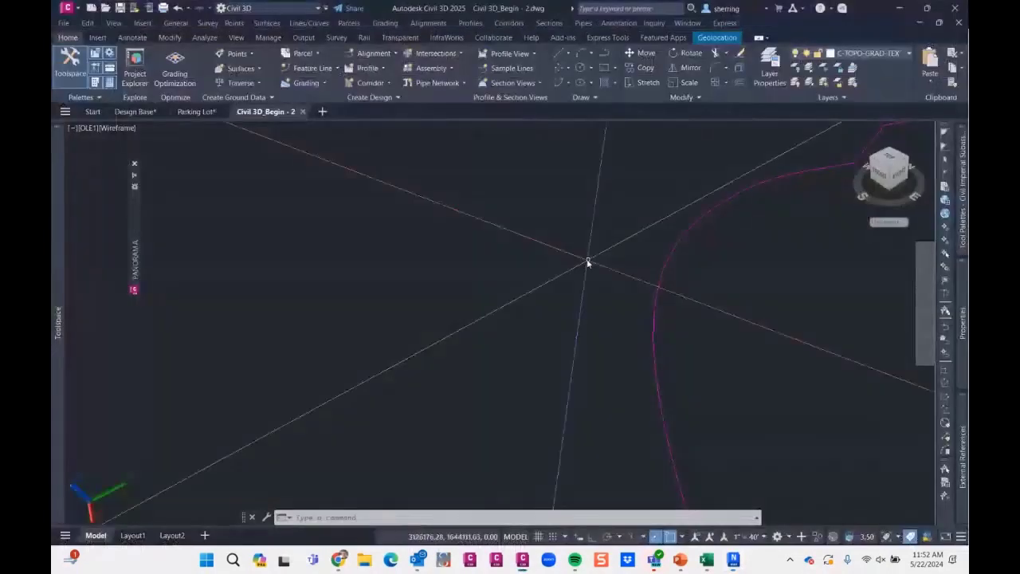
left_click(100, 128)
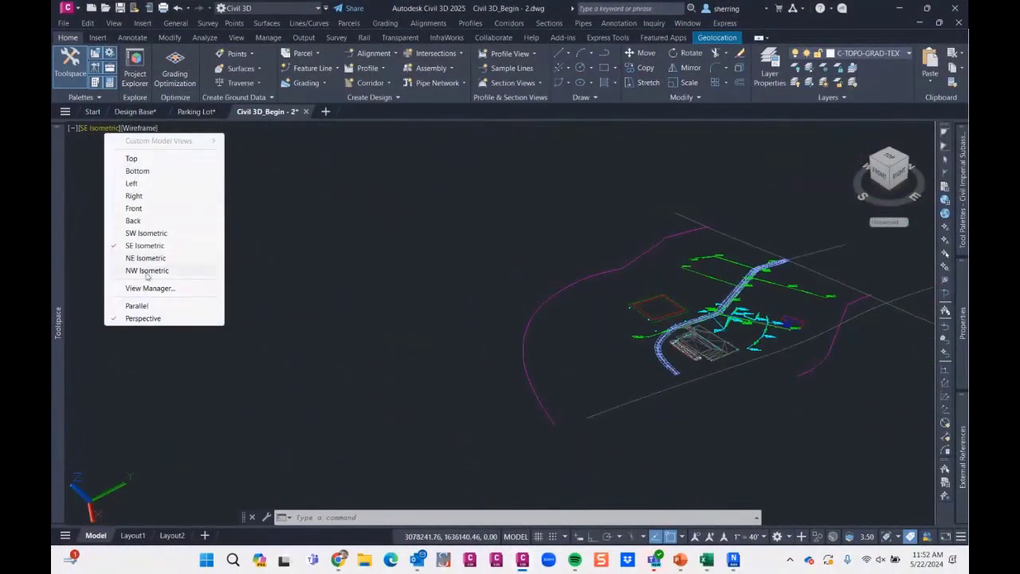
left_click(147, 270)
- Search the NW isometric model view for the pipe networks, both from afar and up close
scroll(519, 272, "down", 3)
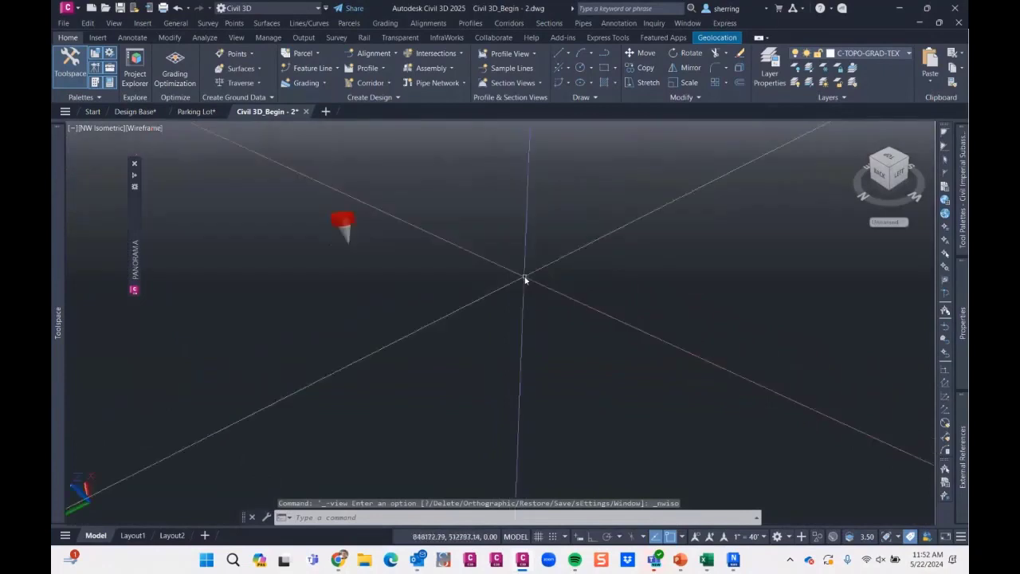
scroll(370, 235, "up", 3)
scroll(612, 298, "down", 4)
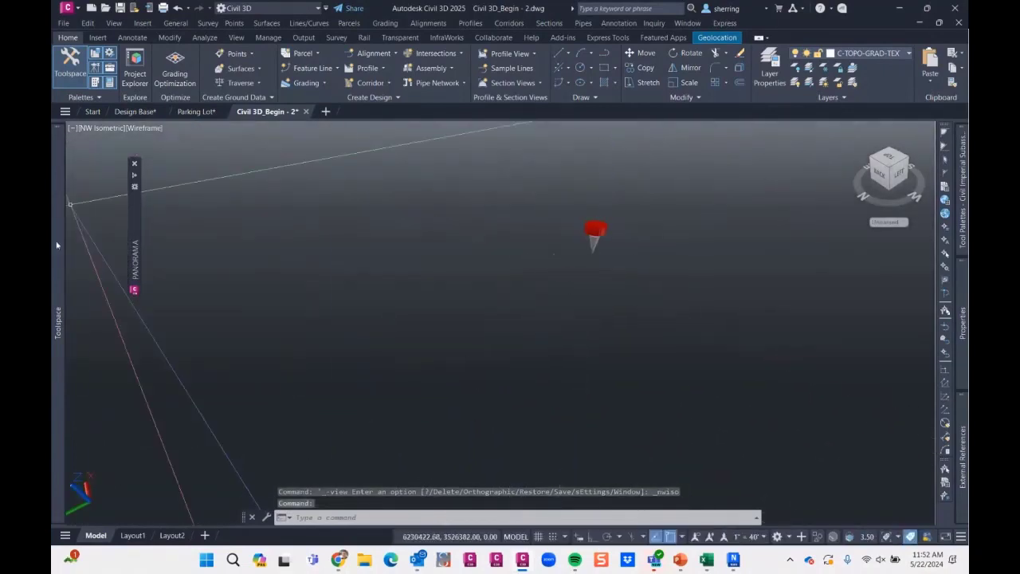
scroll(554, 254, "up", 5)
scroll(628, 187, "up", 3)
scroll(539, 185, "down", 3)
scroll(619, 185, "up", 4)
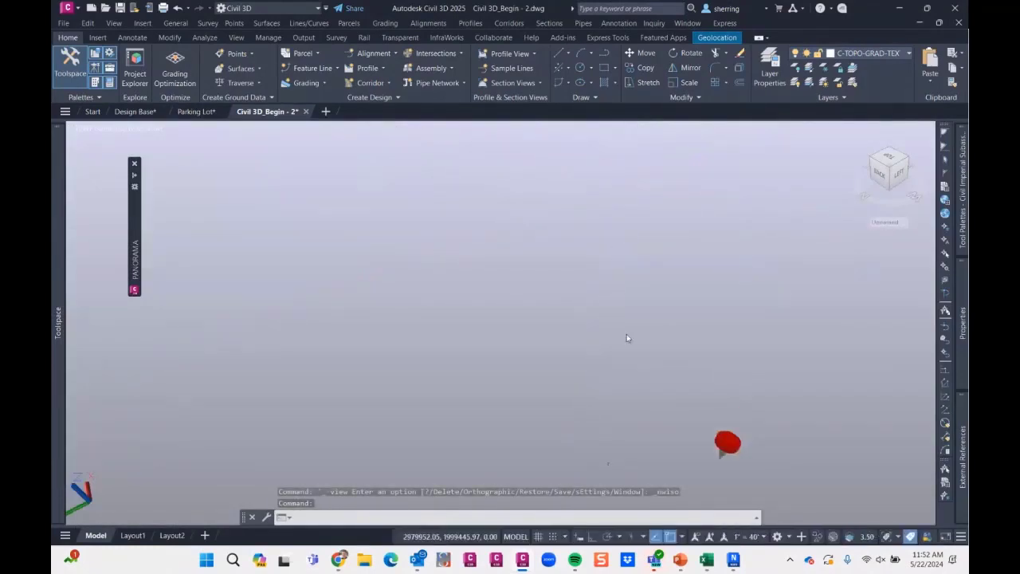
scroll(533, 372, "up", 4)
scroll(587, 437, "down", 4)
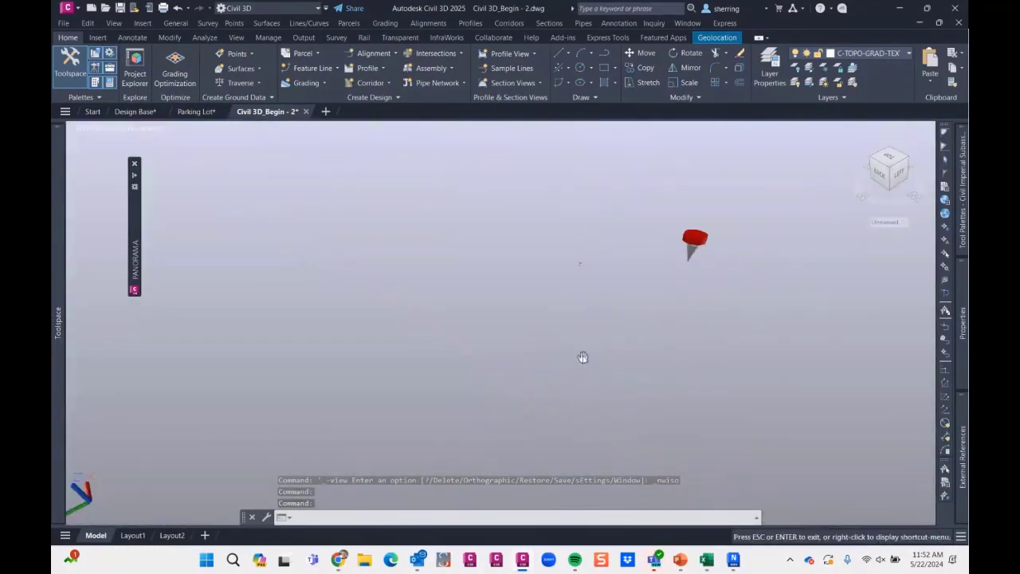
scroll(547, 306, "up", 6)
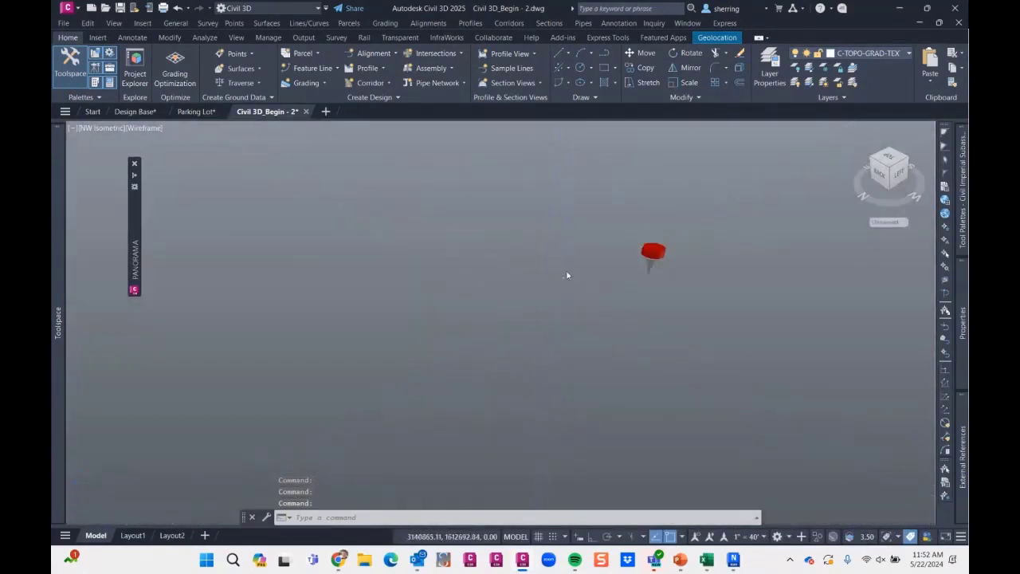
scroll(677, 221, "down", 3)
scroll(582, 303, "up", 3)
- Select the Basin 1, BASIN 2 and Sanitary Sewer Network pipe networks together with the Culinary pressure network
mouse_move(57, 327)
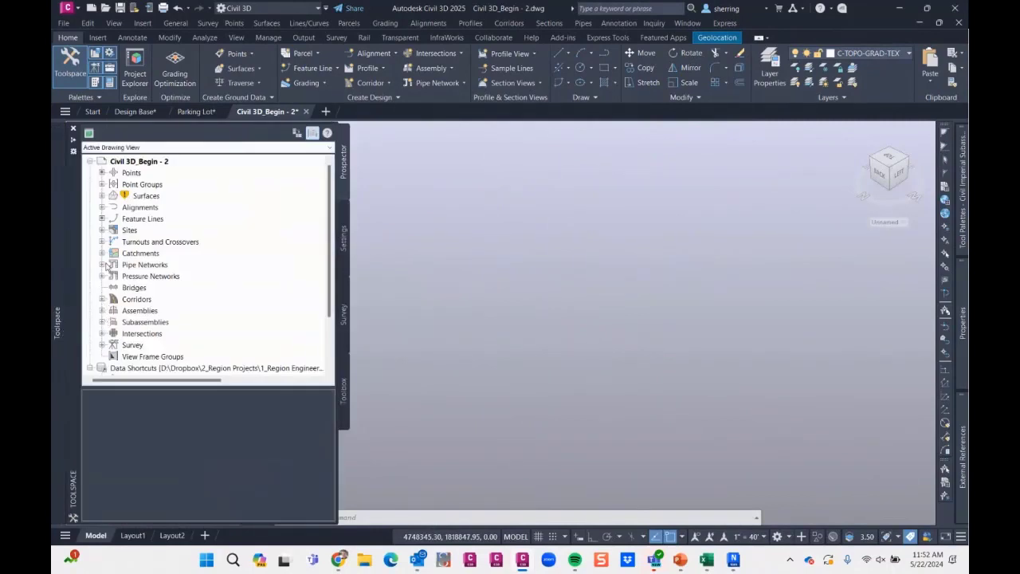
left_click(102, 264)
left_click(114, 276)
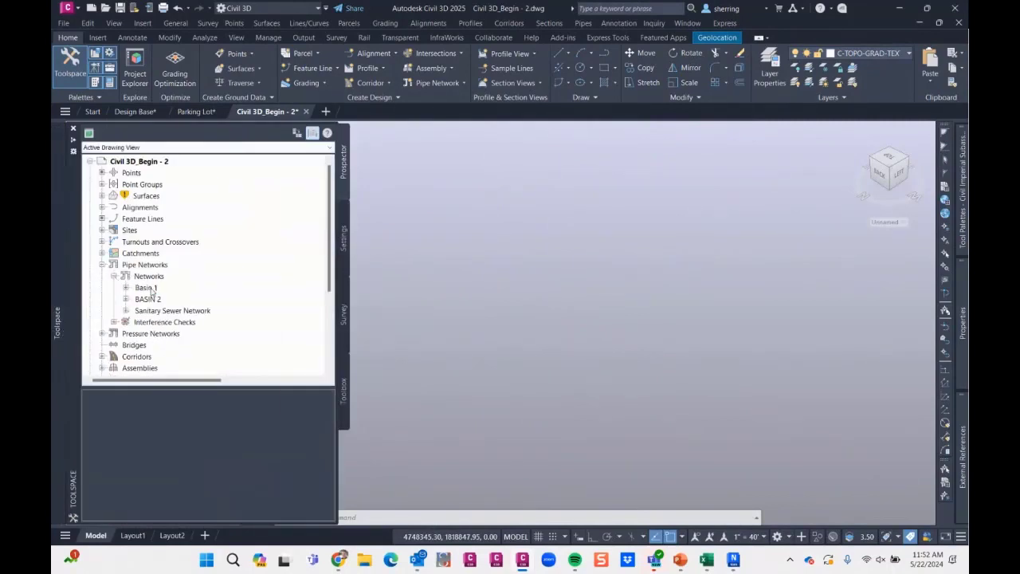
right_click(150, 288)
left_click(187, 333)
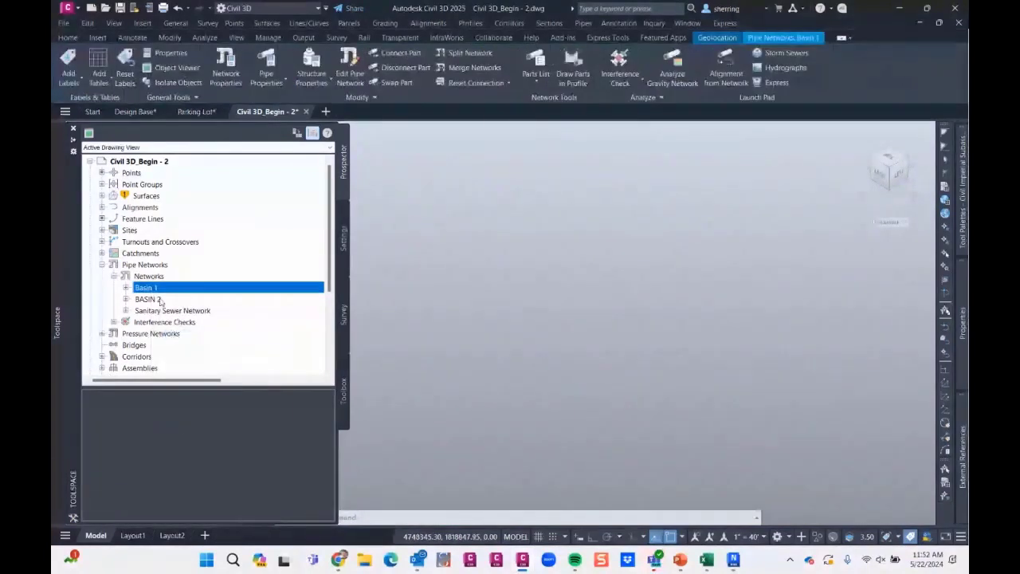
right_click(160, 299)
left_click(209, 346)
right_click(180, 311)
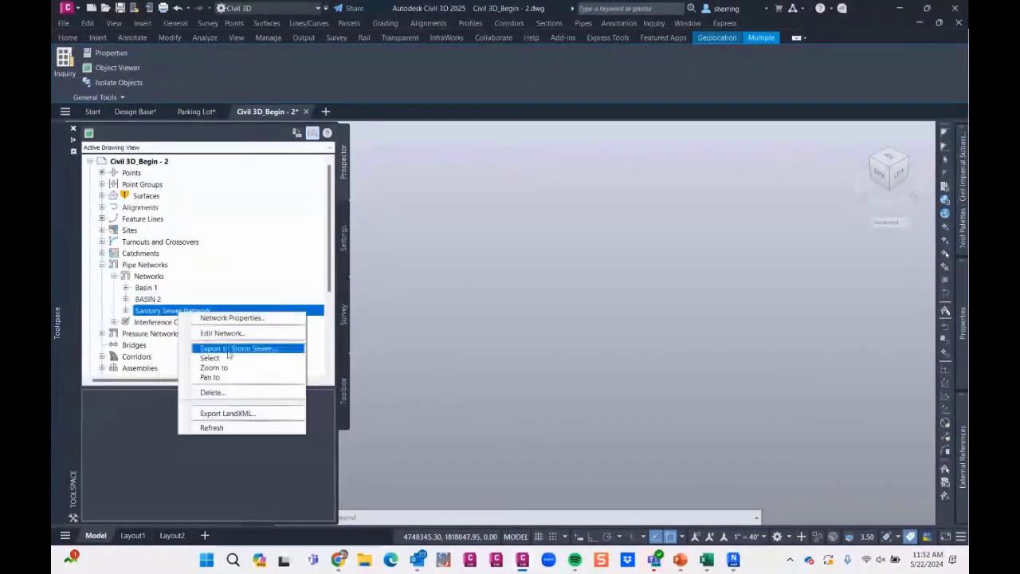
left_click(209, 358)
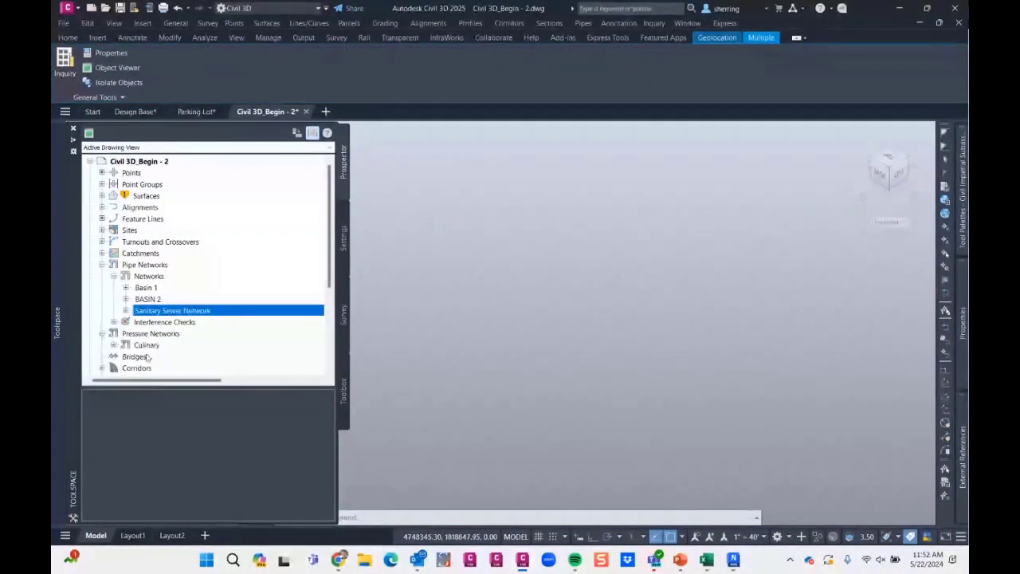
right_click(147, 345)
left_click(199, 415)
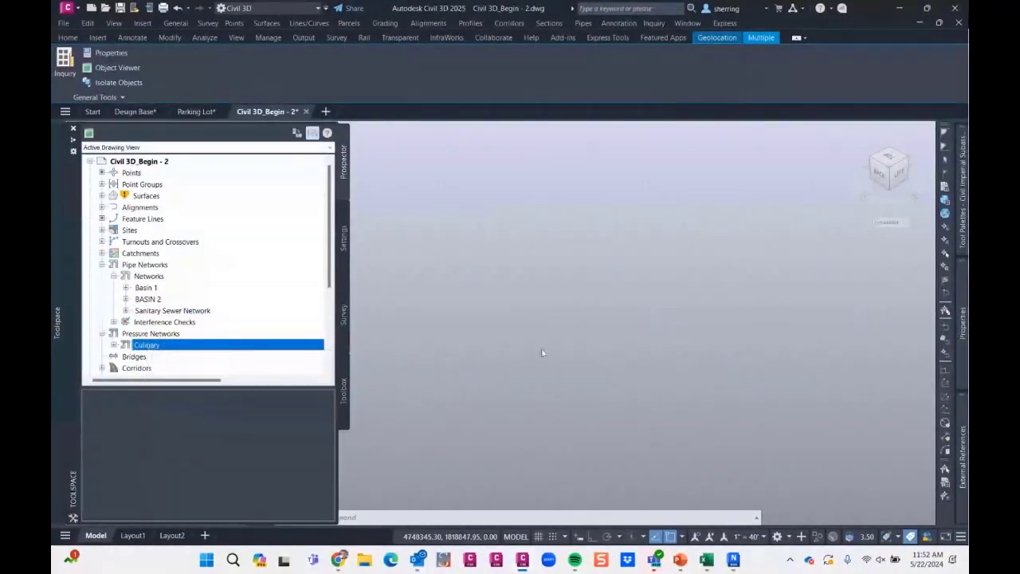
- Open the selected networks in the Object Viewer and examine the storm, sewer and water pipes where they cross
right_click(545, 337)
left_click(609, 463)
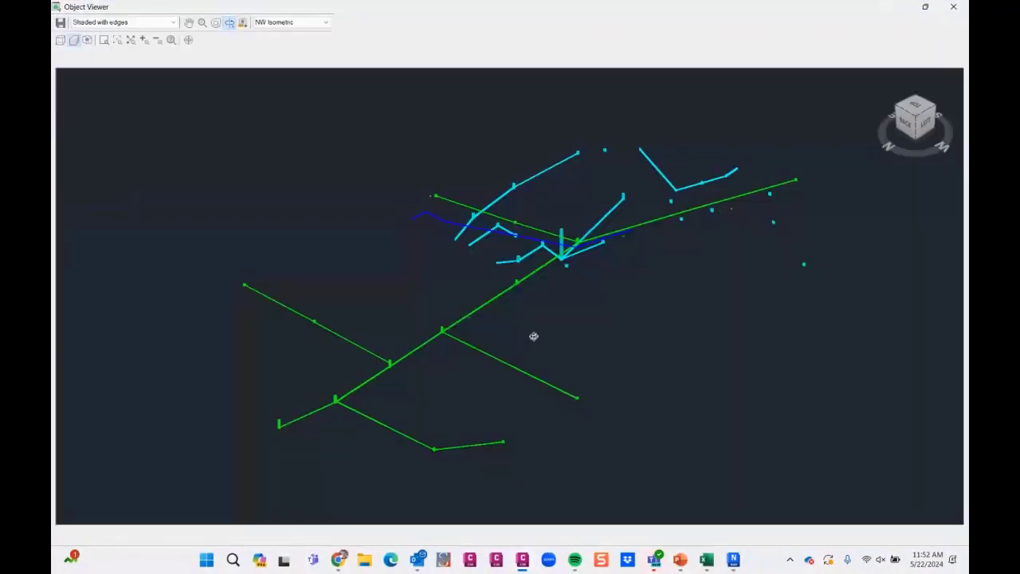
left_click_drag(535, 337, 532, 307)
scroll(580, 249, "up", 3)
scroll(605, 246, "up", 4)
scroll(649, 255, "down", 2)
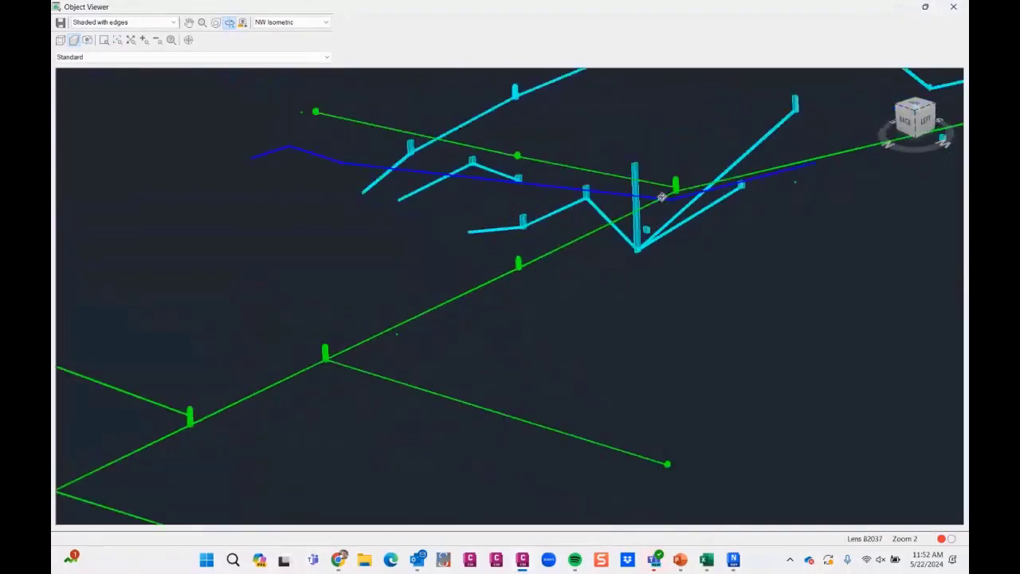
scroll(661, 196, "up", 2)
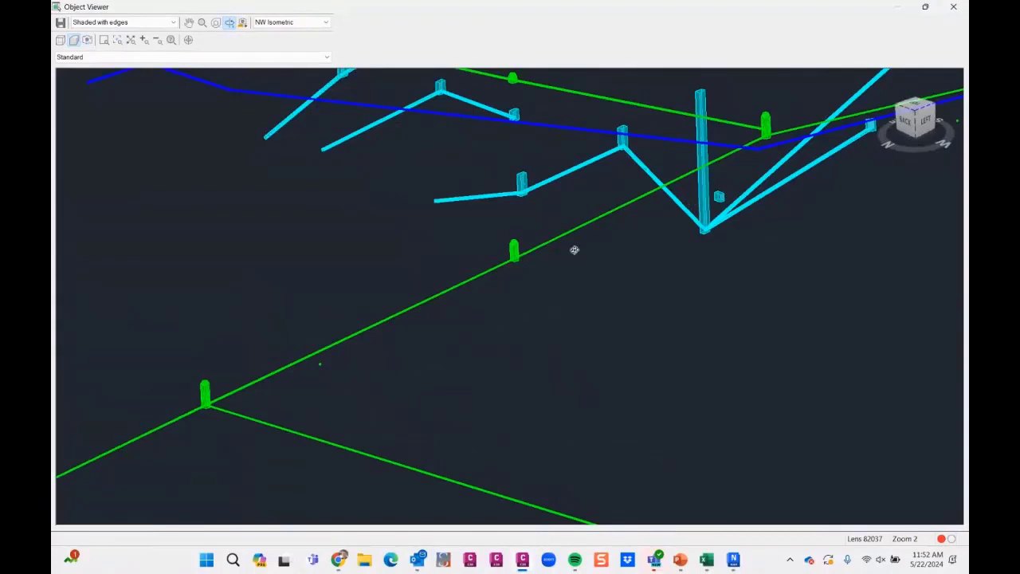
scroll(557, 251, "down", 2)
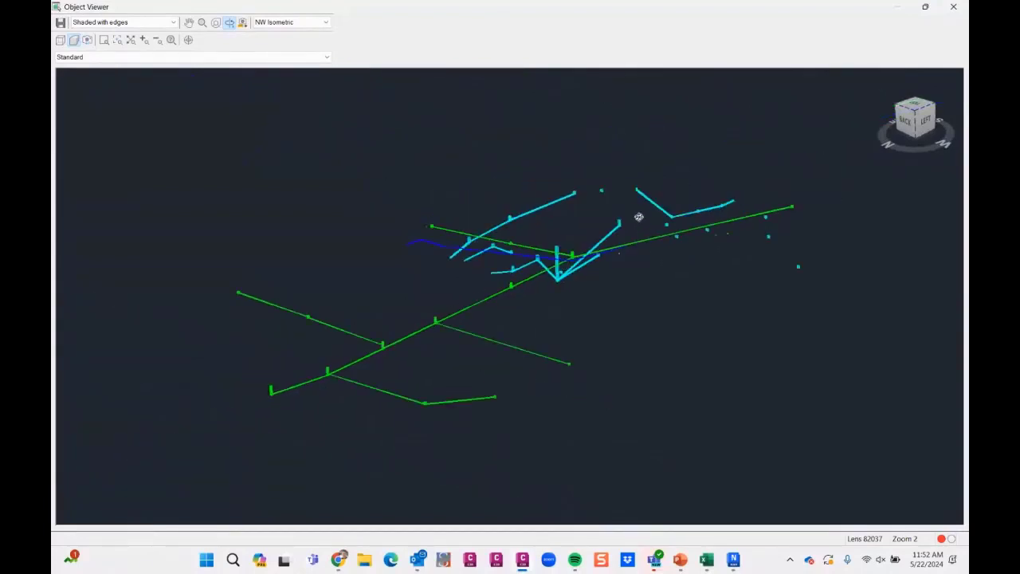
scroll(638, 217, "up", 3)
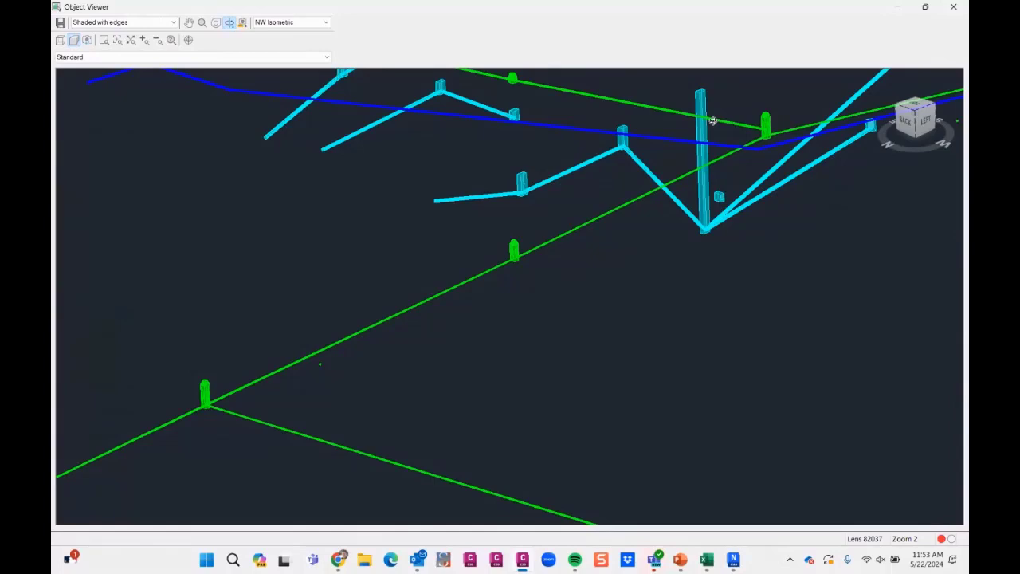
- Switch to the event studio page in Chrome and stop the session broadcast
key("super")
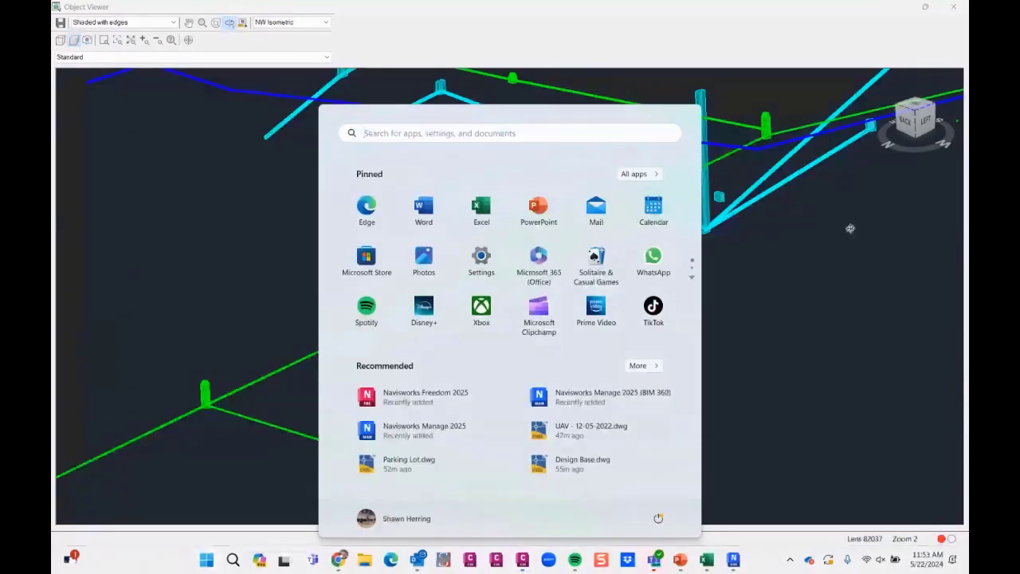
left_click(341, 560)
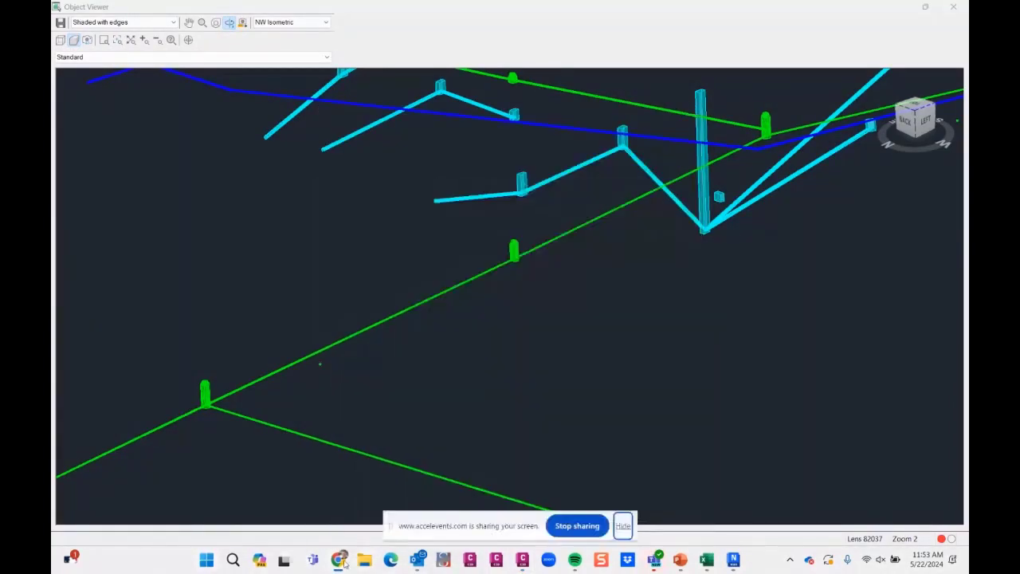
left_click(271, 496)
left_click(748, 87)
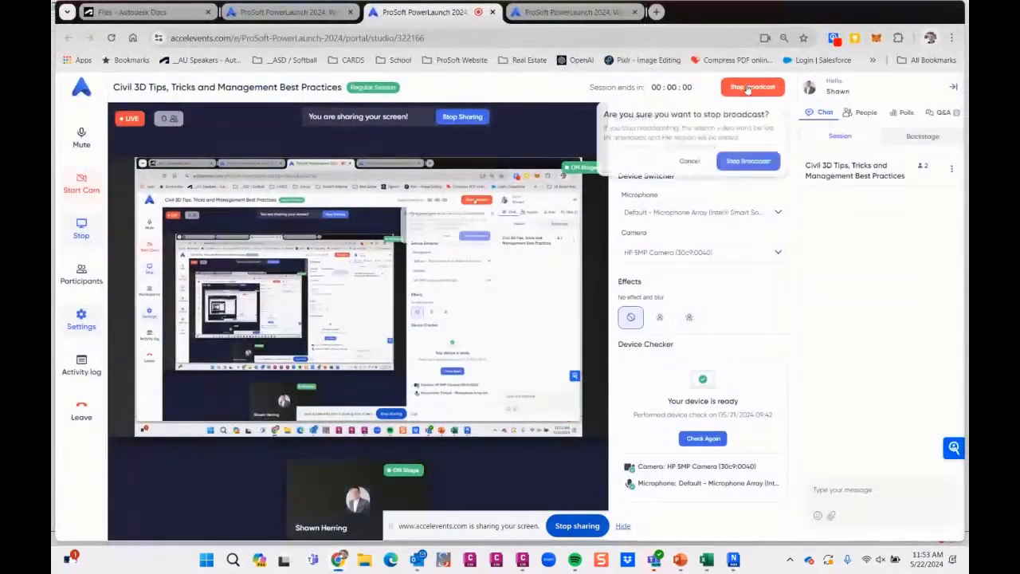